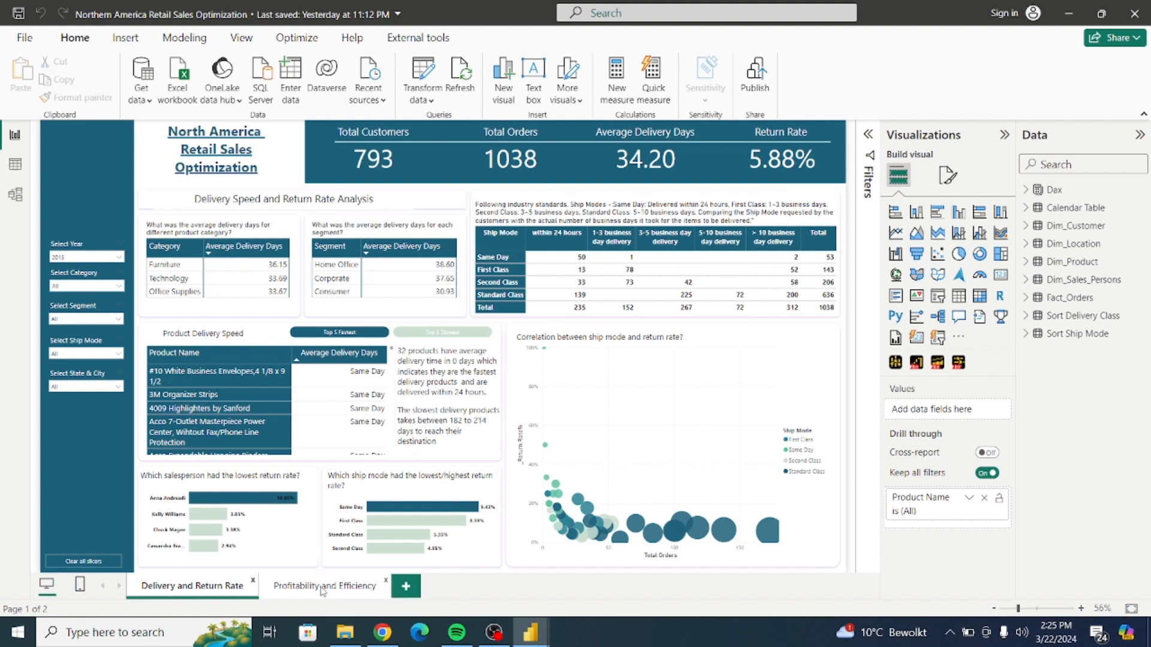
View the Profitability and Efficiency page of the reference report and switch to the Supply Chain Analysis report
left_click(323, 588)
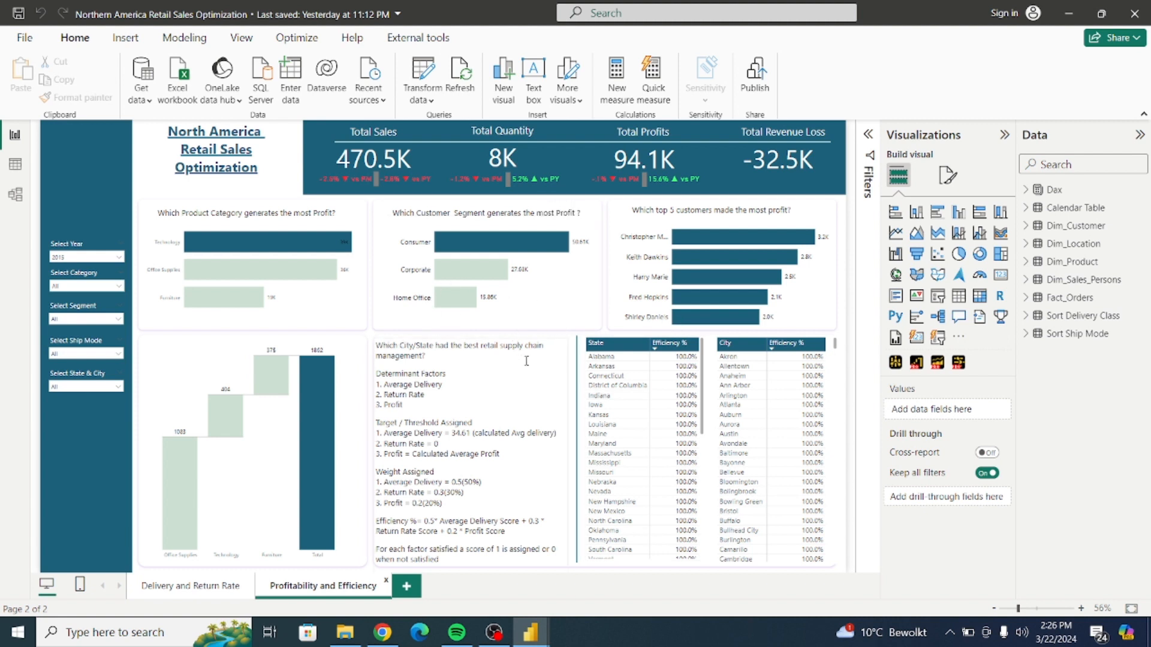
mouse_move(530, 631)
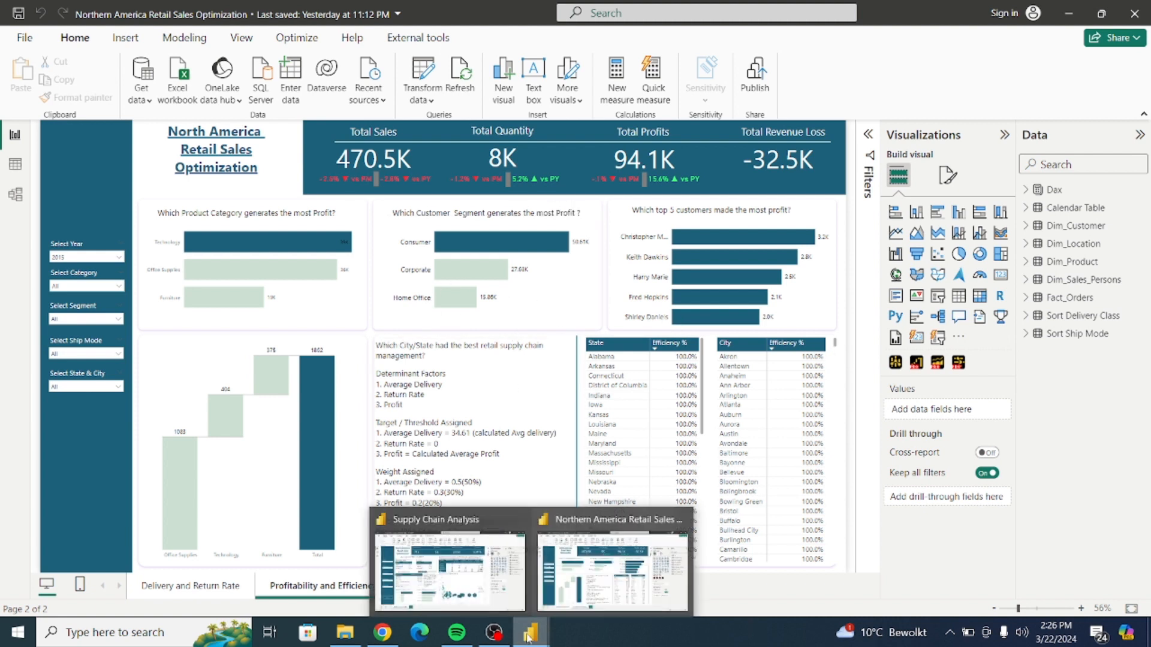
left_click(461, 574)
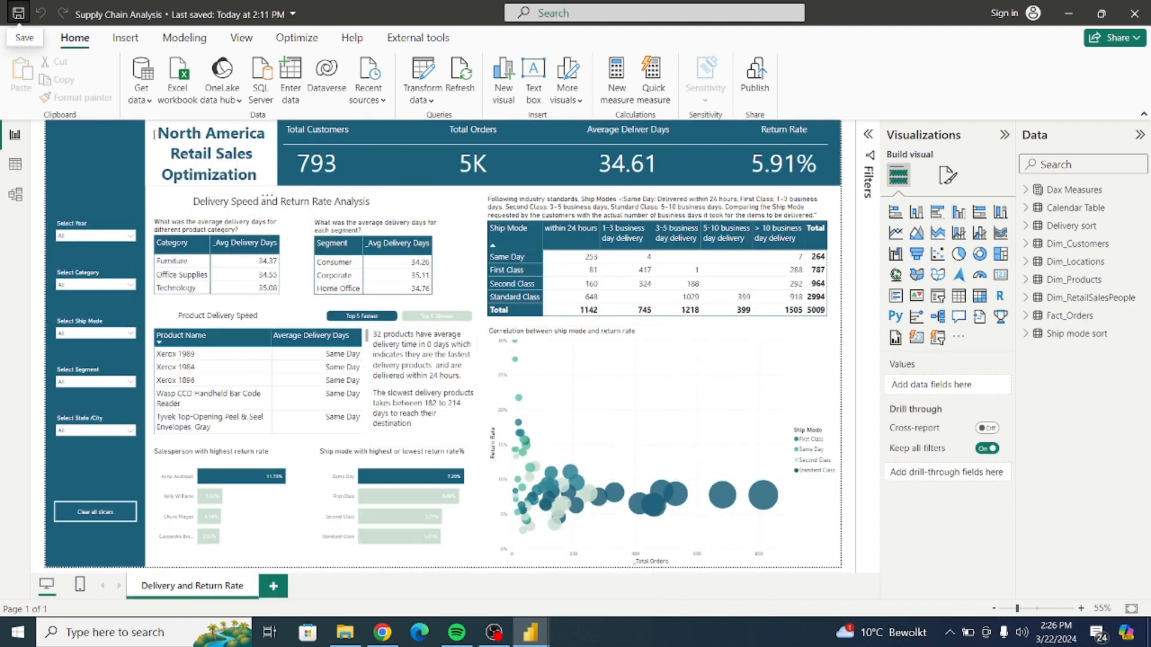
Underline the whole "North America Retail Sales Optimization" title text
left_click_drag(154, 134, 260, 175)
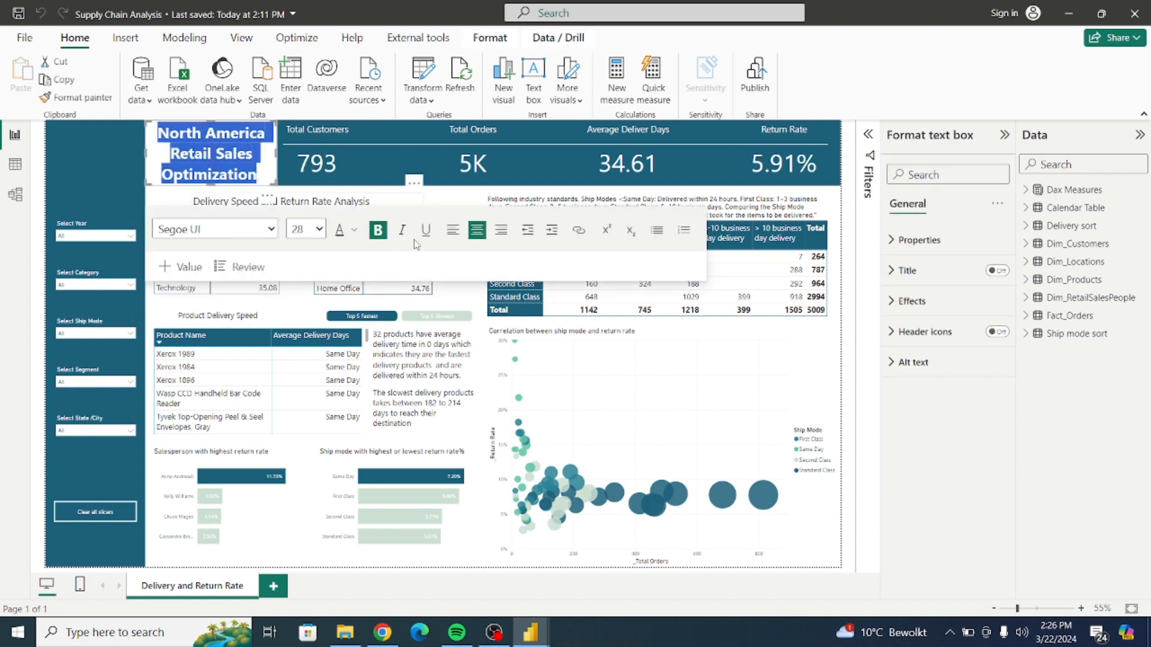
left_click(426, 234)
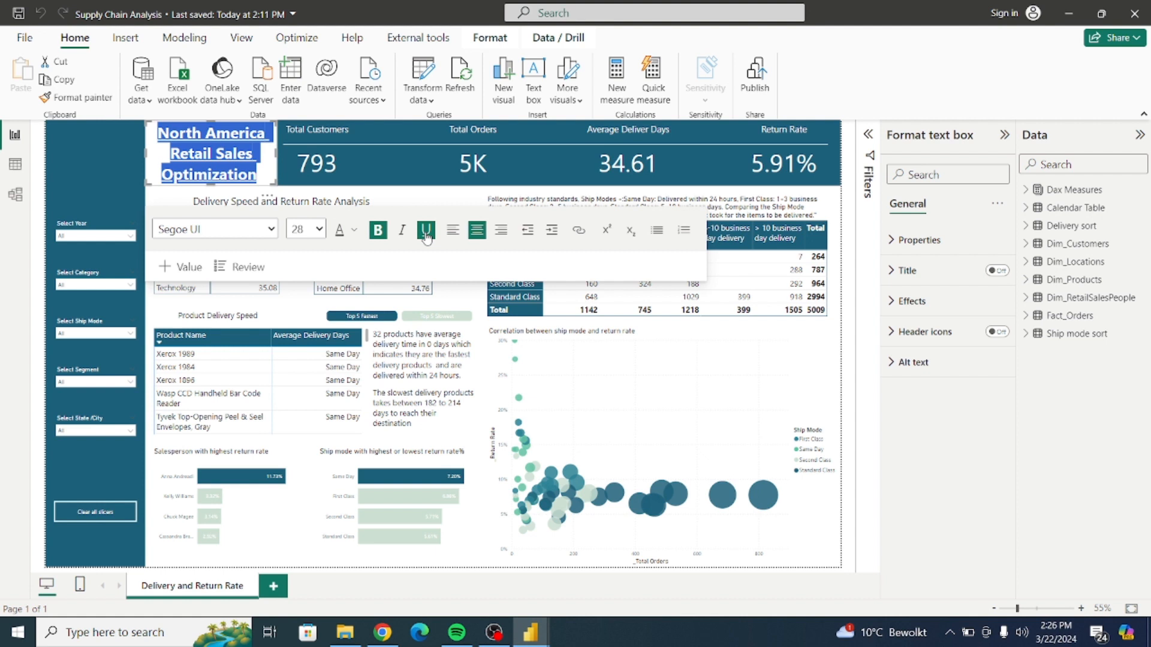
Apply the Bold header style preset to the Product Delivery Speed table
left_click(368, 357)
scroll(293, 377, "down", 3)
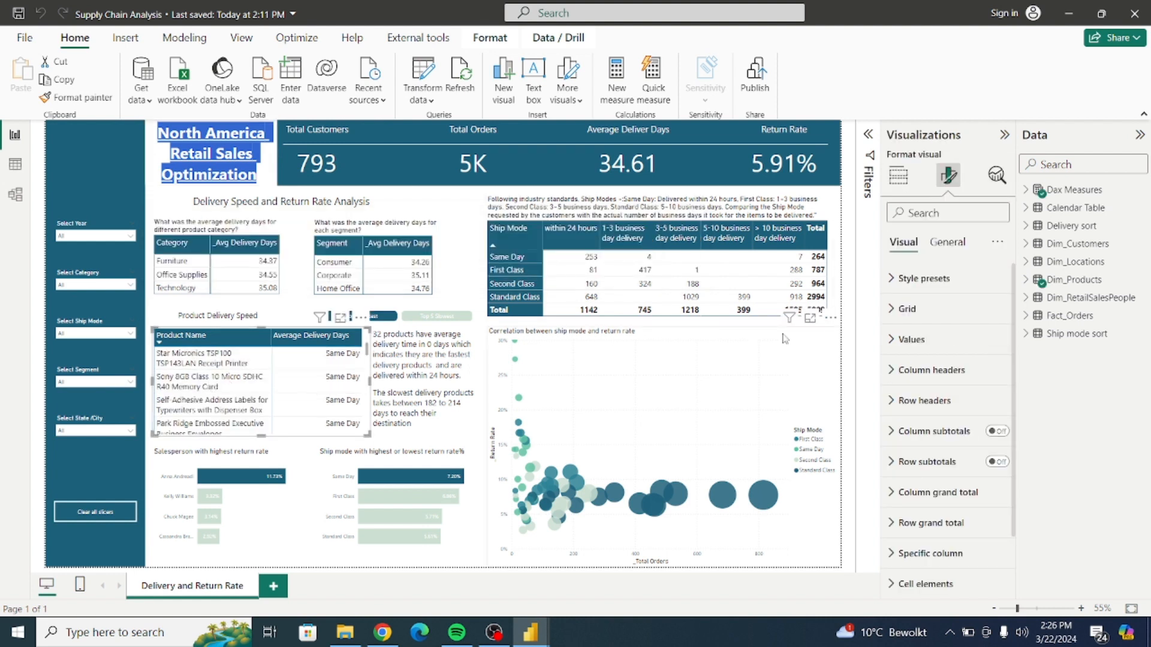
left_click(889, 280)
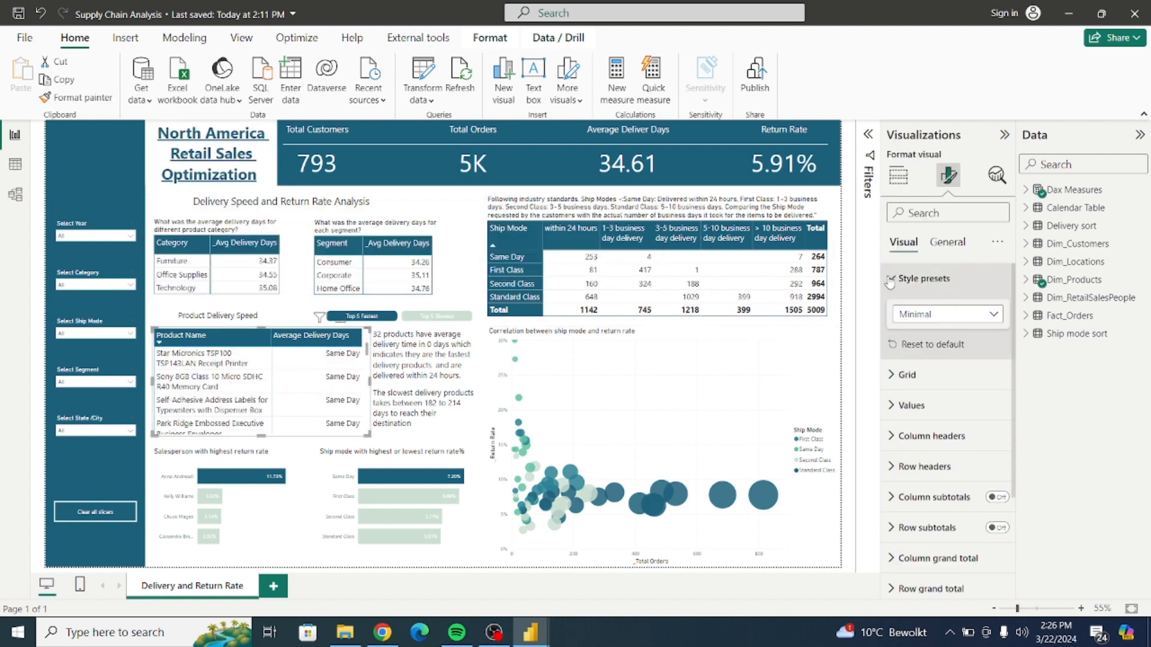
left_click(915, 318)
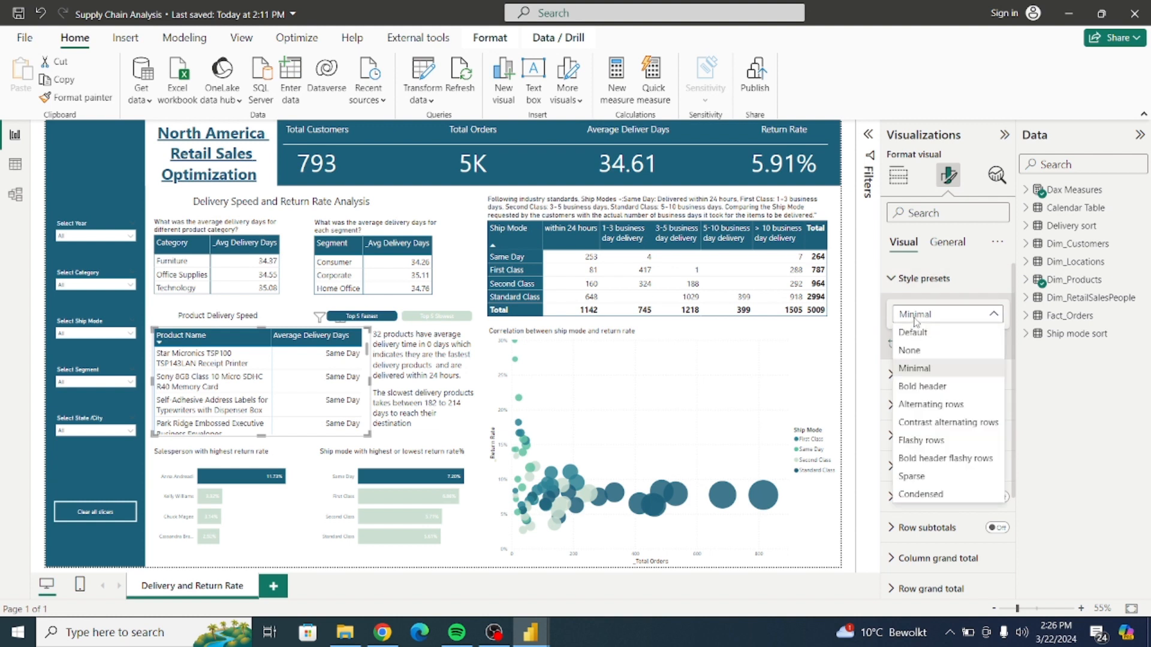
left_click(931, 391)
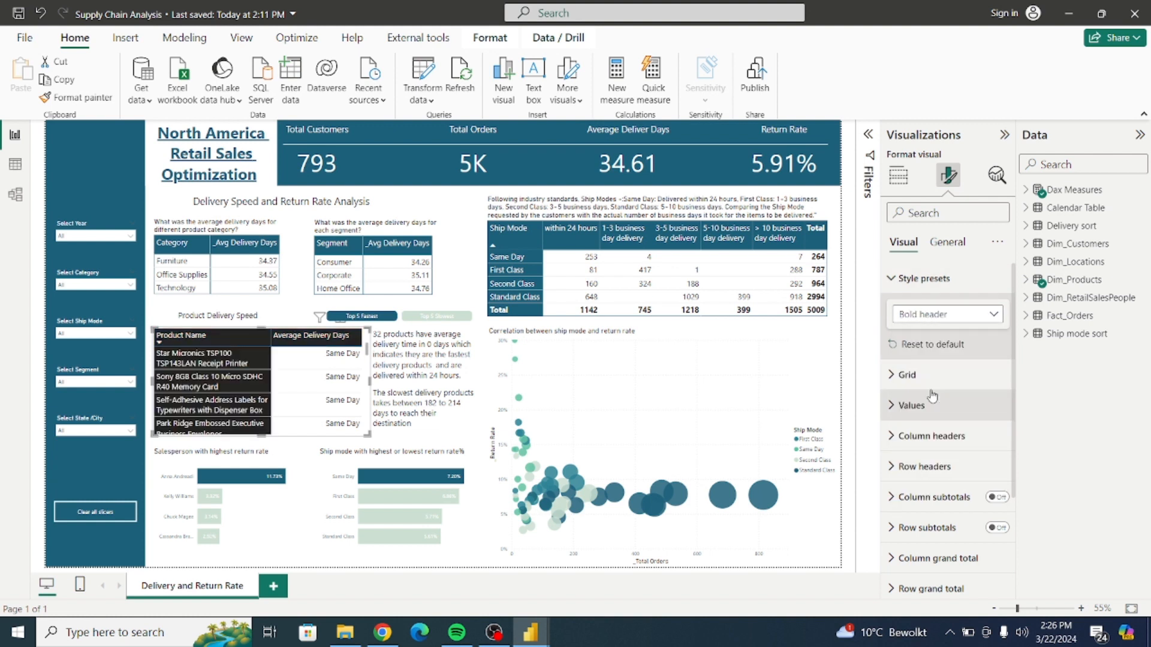
left_click(899, 281)
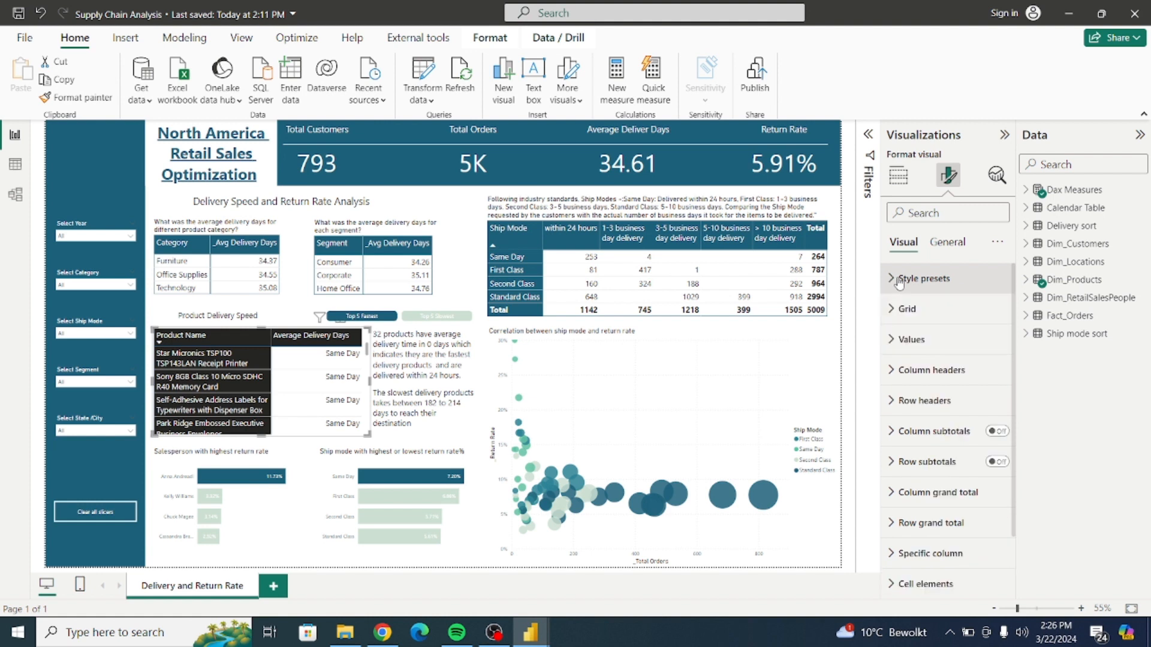
Pick up the custom fill color #1D617A from the banner shape behind the KPI cards for reuse
left_click(841, 181)
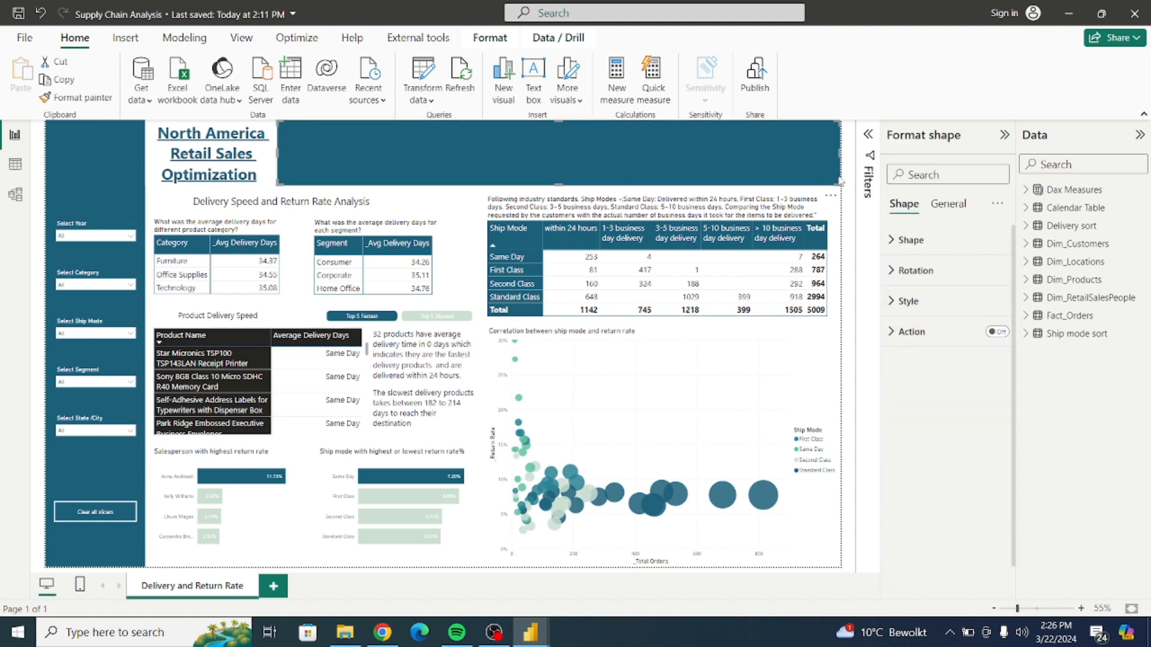
left_click(893, 302)
left_click(923, 376)
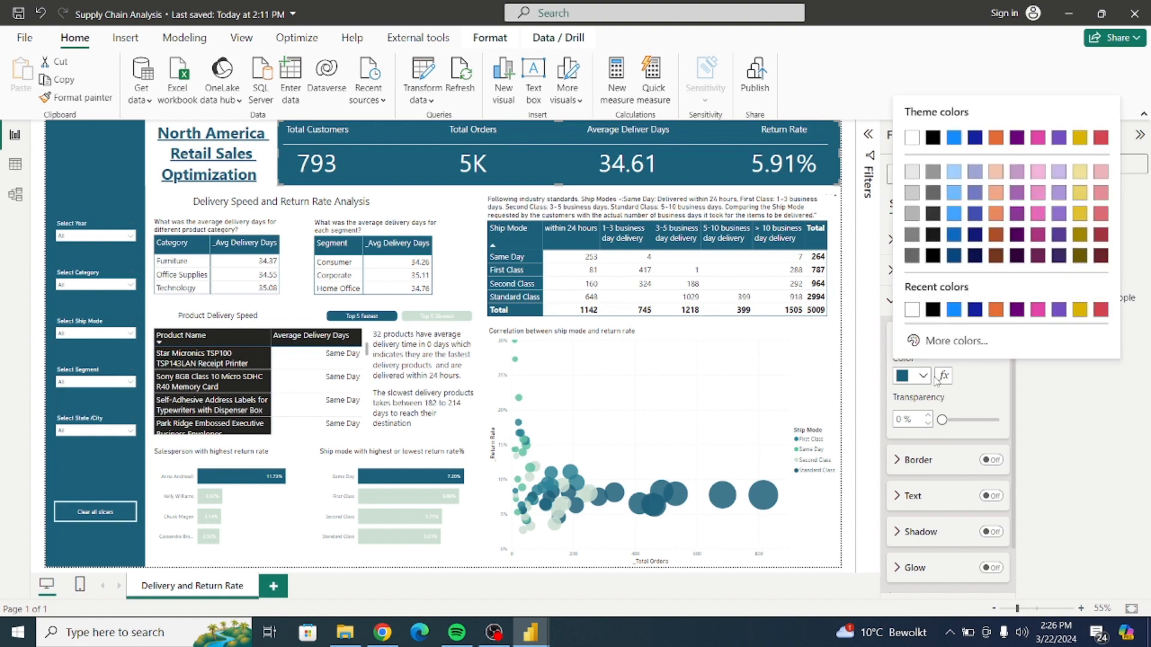
left_click(954, 341)
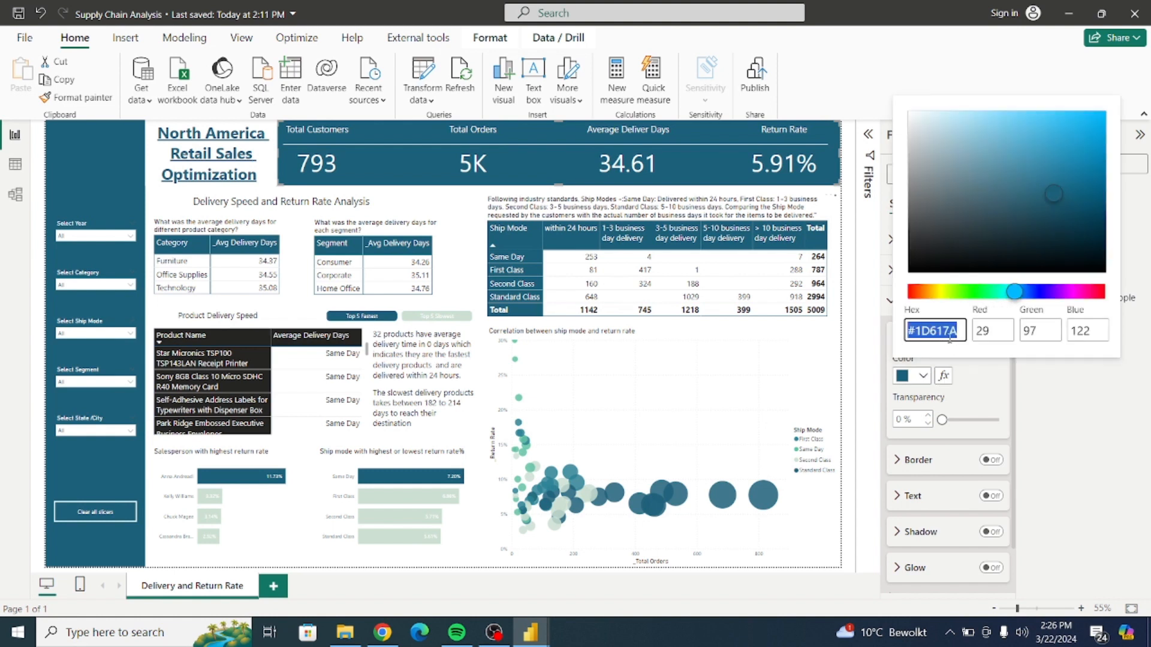
left_click(888, 306)
left_click(888, 306)
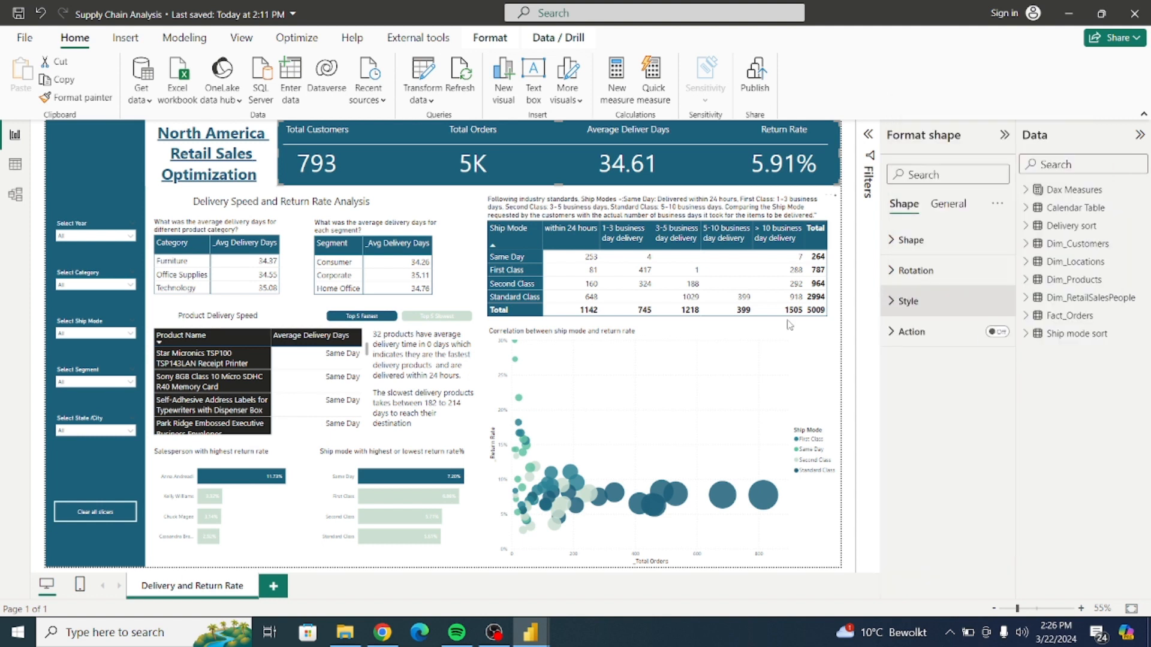
Set the column header background of the Product Delivery Speed table to the recent dark teal #1D617A
left_click(367, 373)
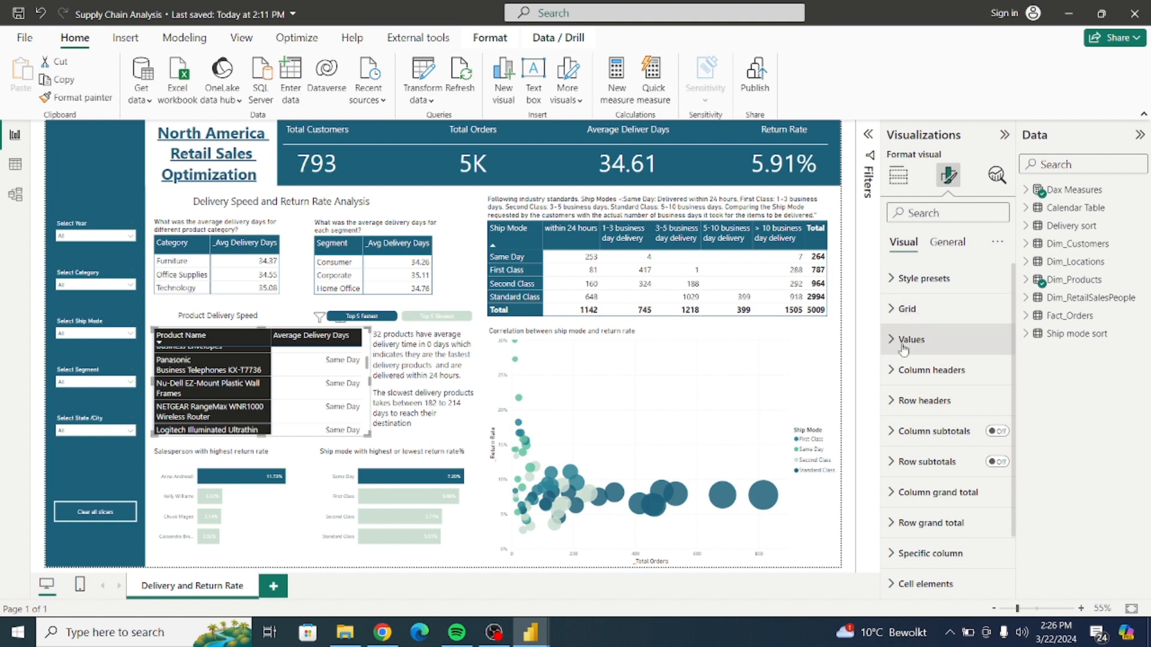
left_click(893, 373)
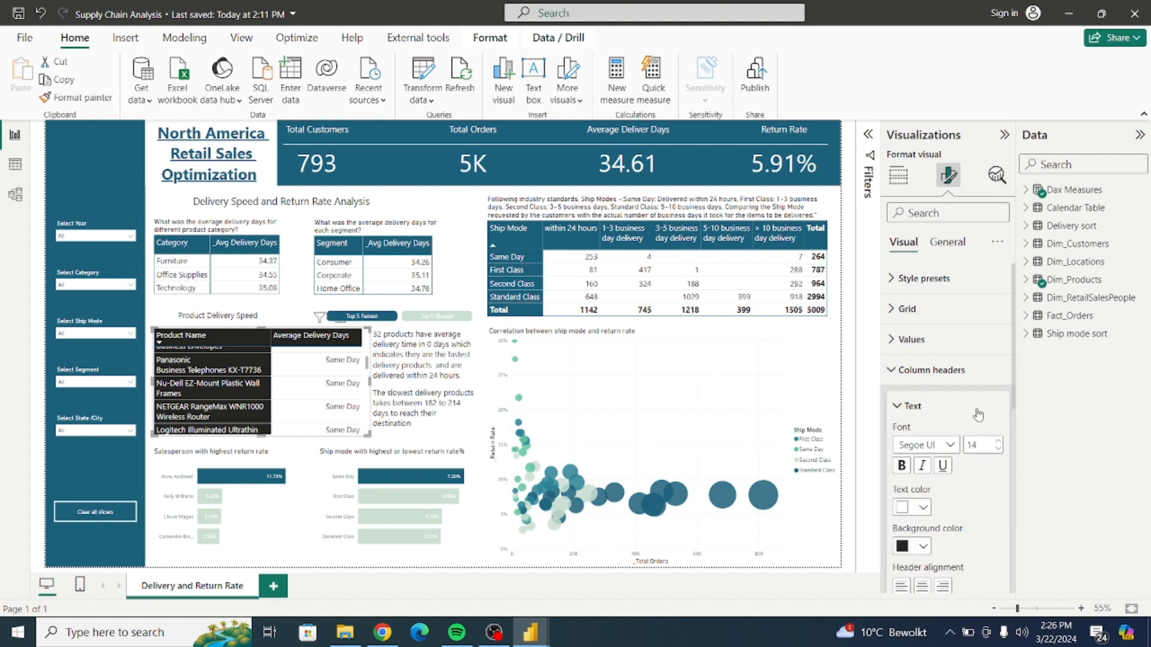
left_click_drag(1017, 399, 1019, 444)
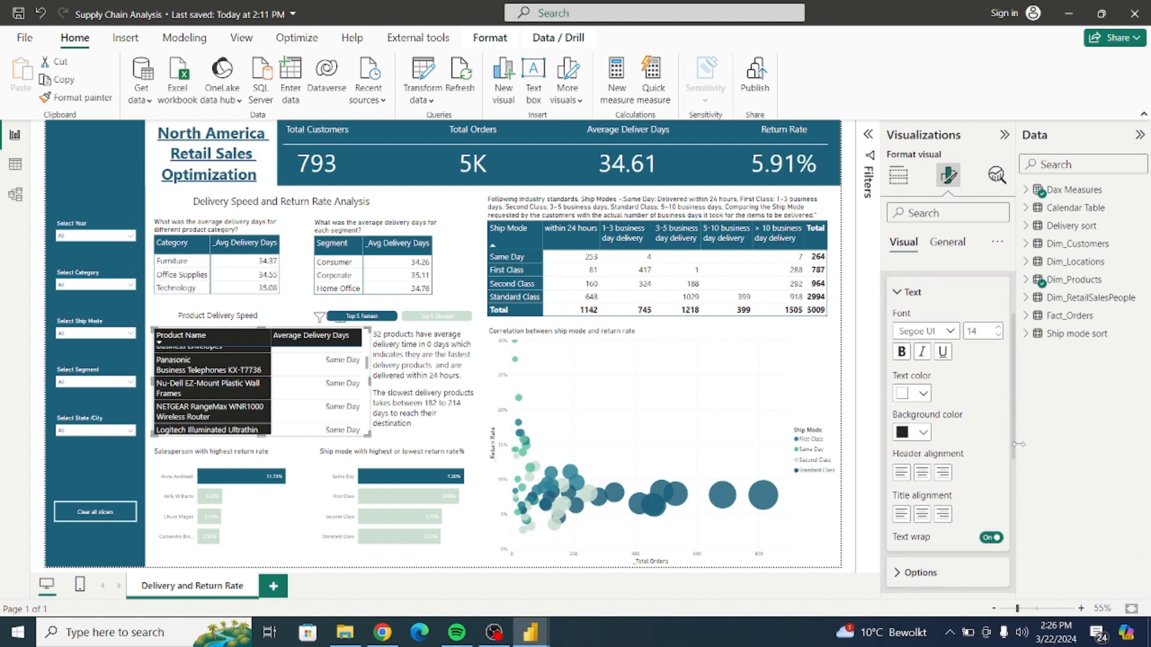
left_click(923, 433)
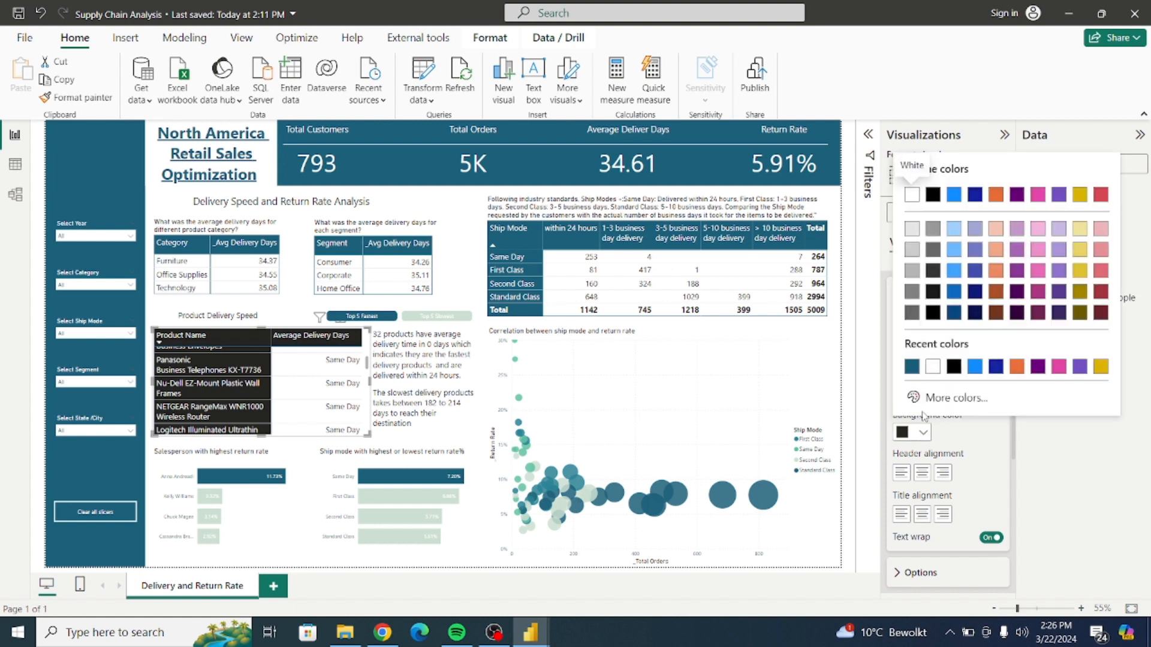
left_click(912, 371)
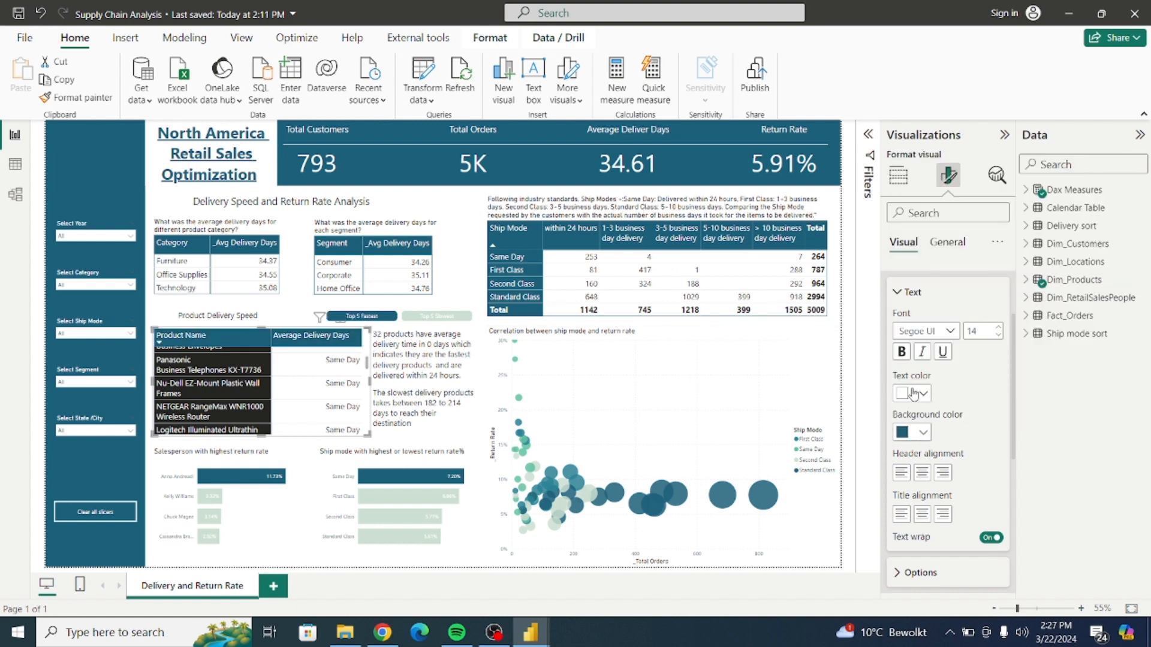
left_click(900, 292)
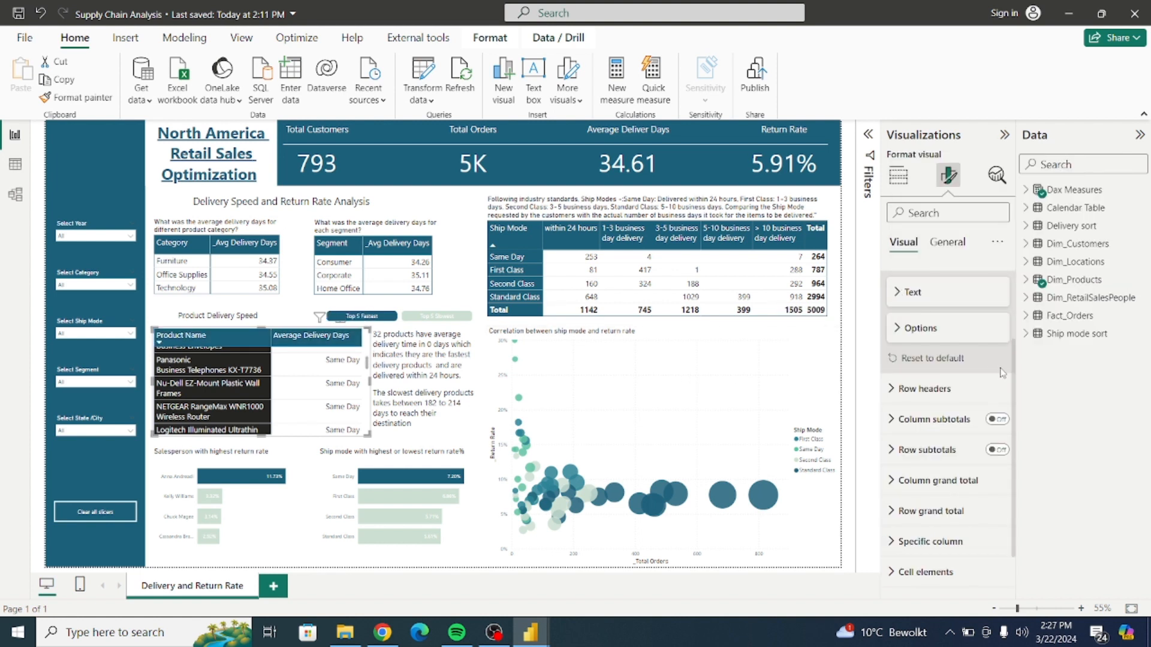
Set the row header background of the Product Delivery Speed table to the recent dark teal #1D617A
left_click(1013, 382)
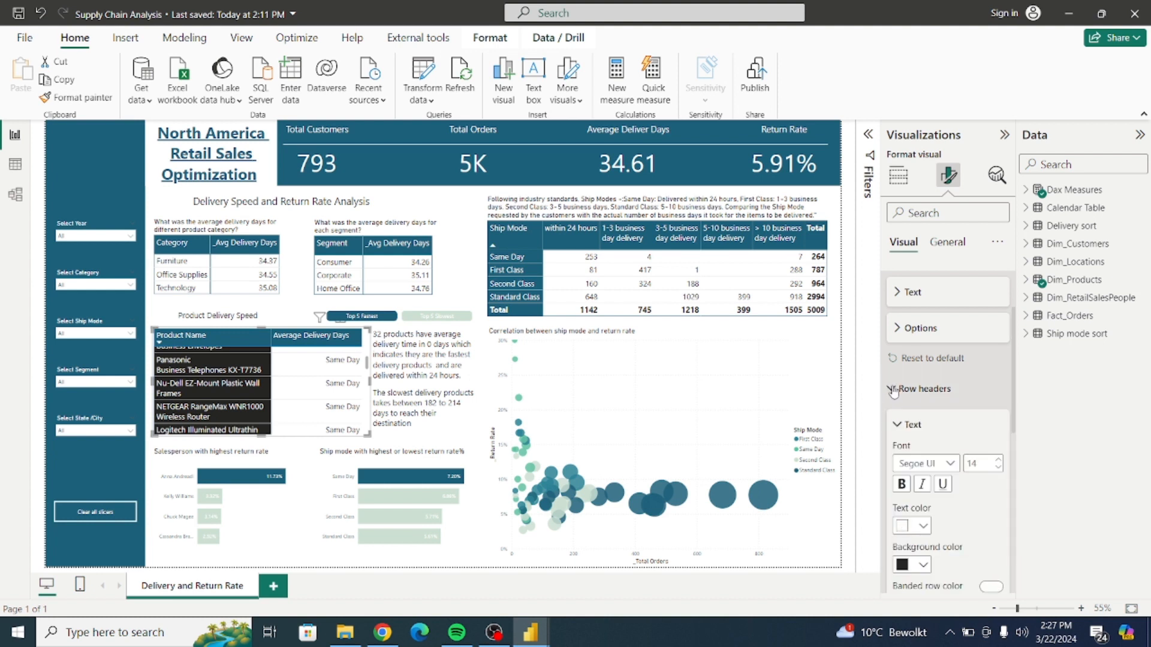
scroll(959, 389, "down", 3)
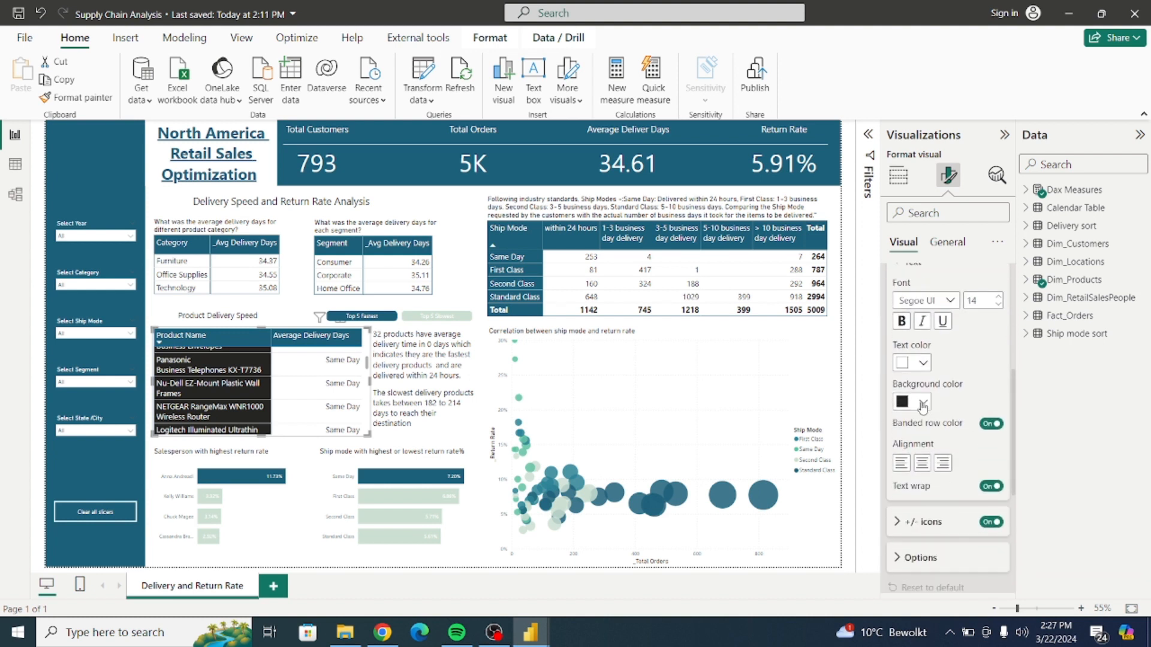
left_click(921, 406)
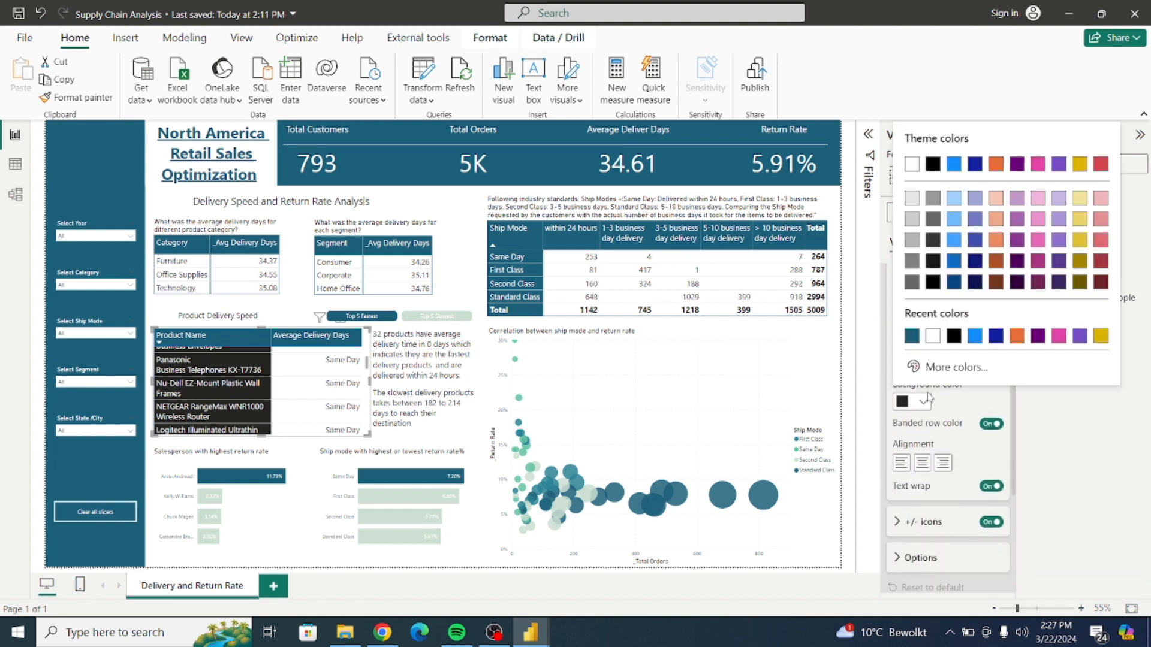
left_click(915, 339)
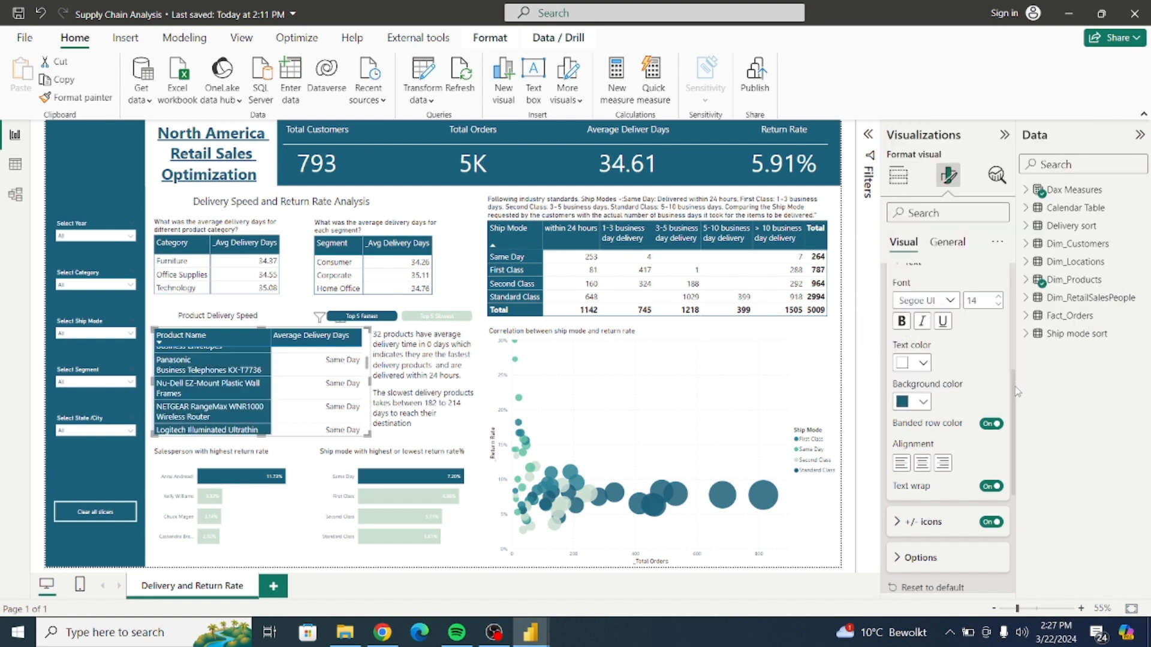
scroll(1017, 390, "up", 5)
left_click(895, 362)
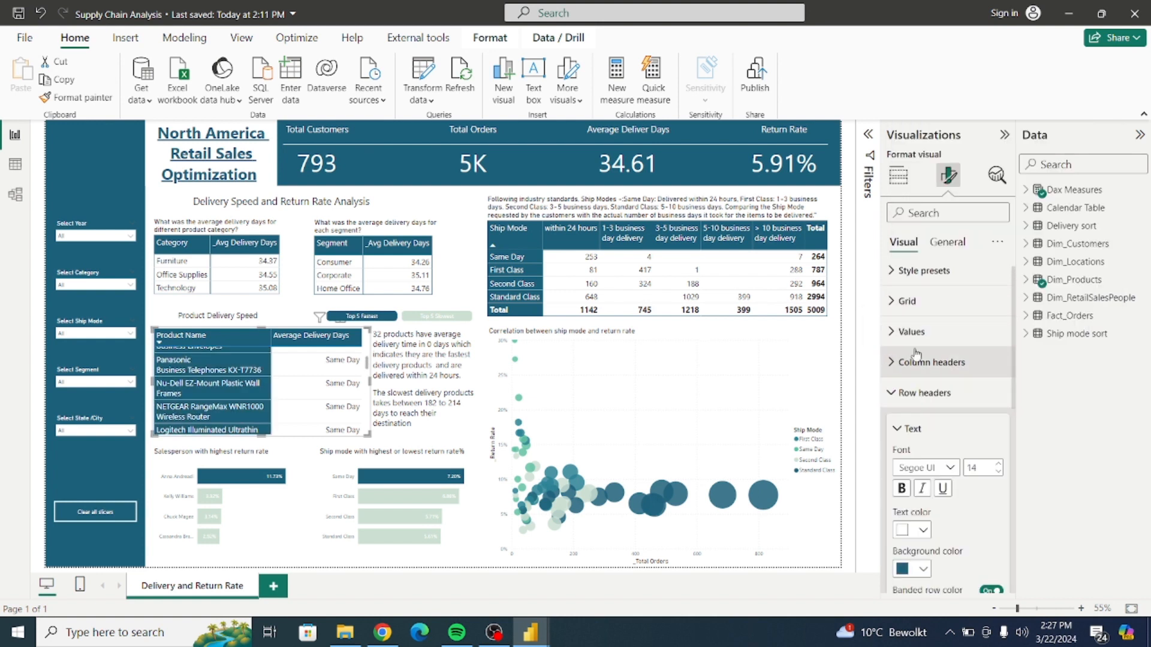
left_click(892, 384)
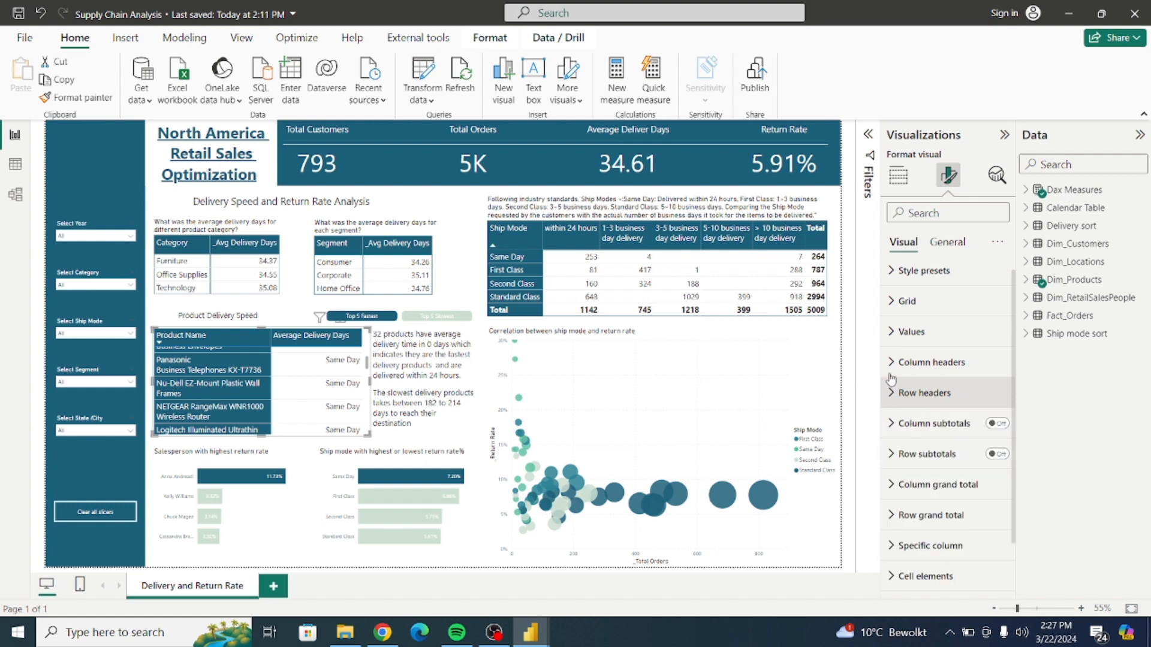
Set the grid border color of the Product Delivery Speed table to the recent dark teal #1D617A
left_click(891, 302)
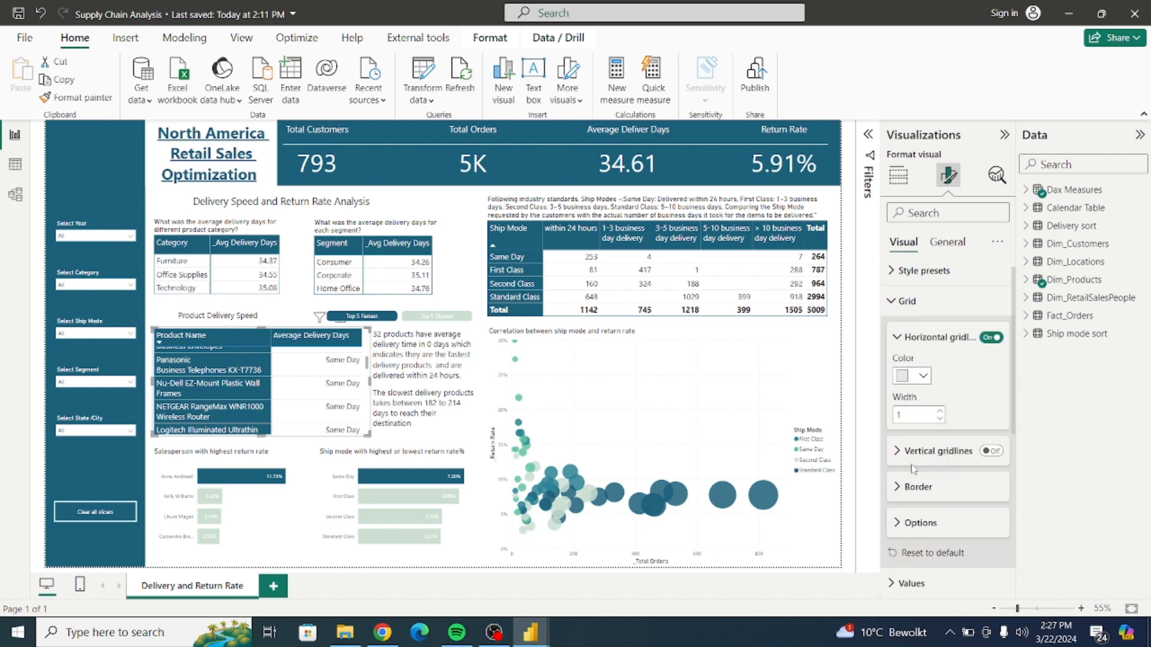
left_click(897, 488)
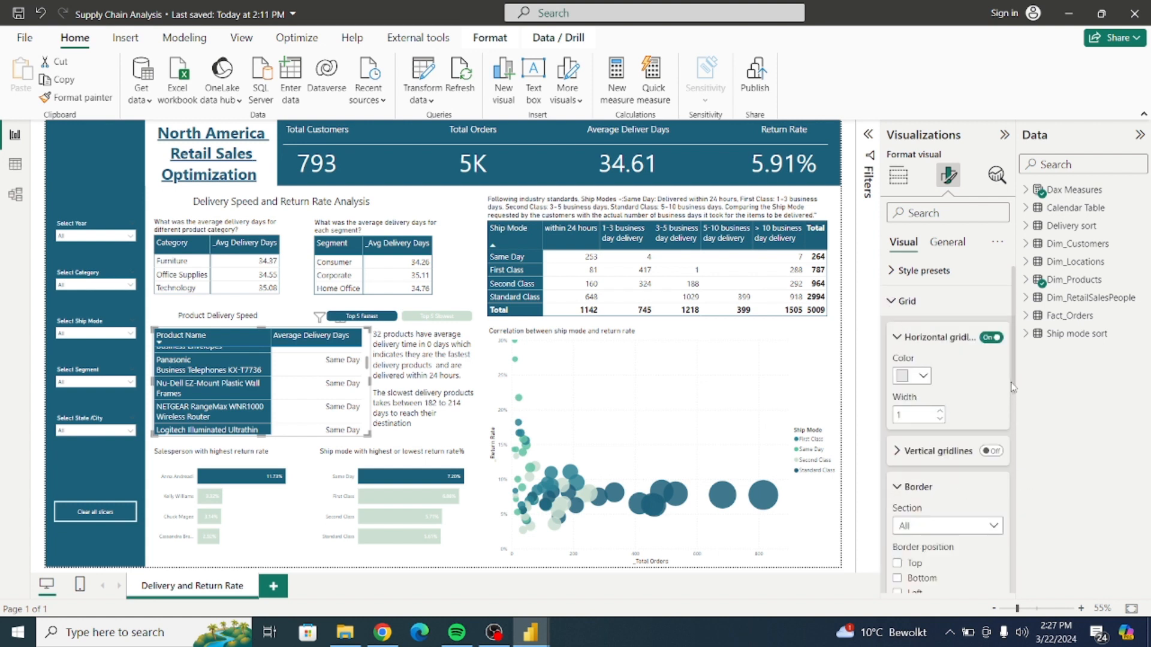
scroll(1013, 387, "down", 3)
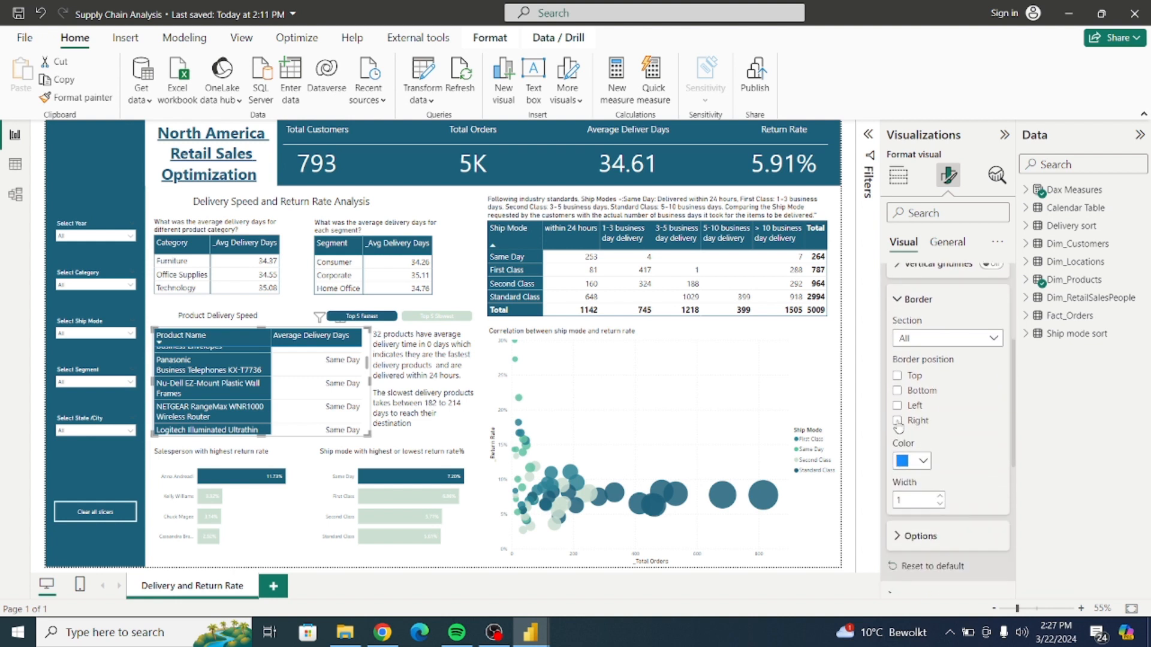
left_click(898, 420)
left_click(917, 462)
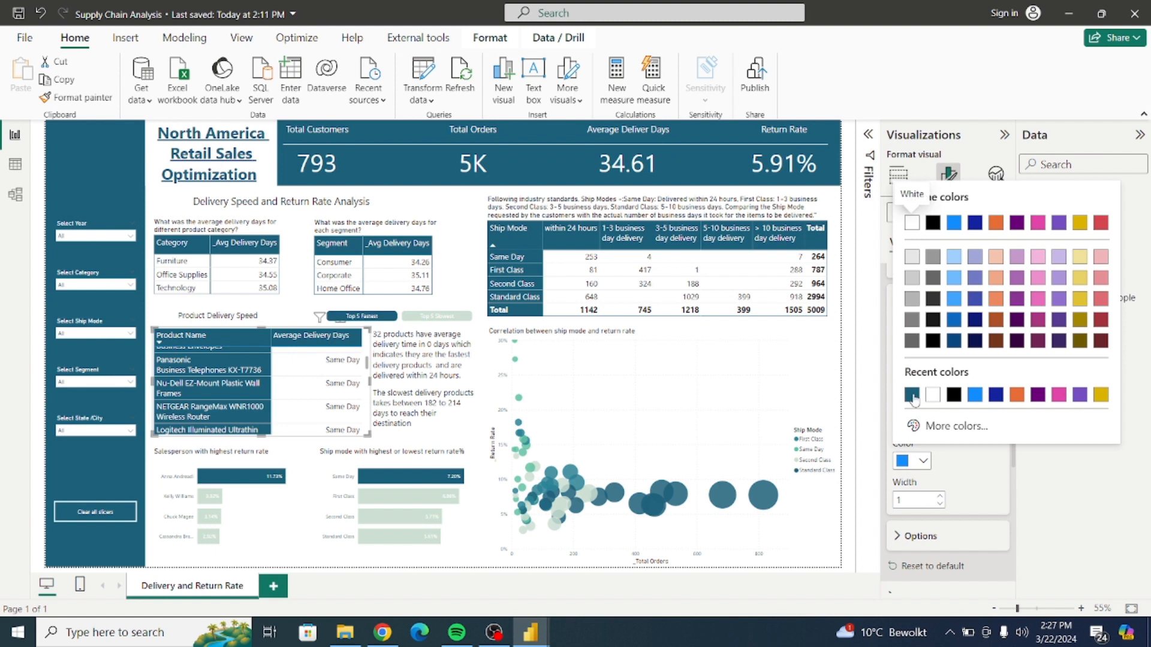
left_click(911, 395)
Return the Product Delivery Speed table to its first rows, save the report and deselect the table
scroll(368, 366, "up", 1)
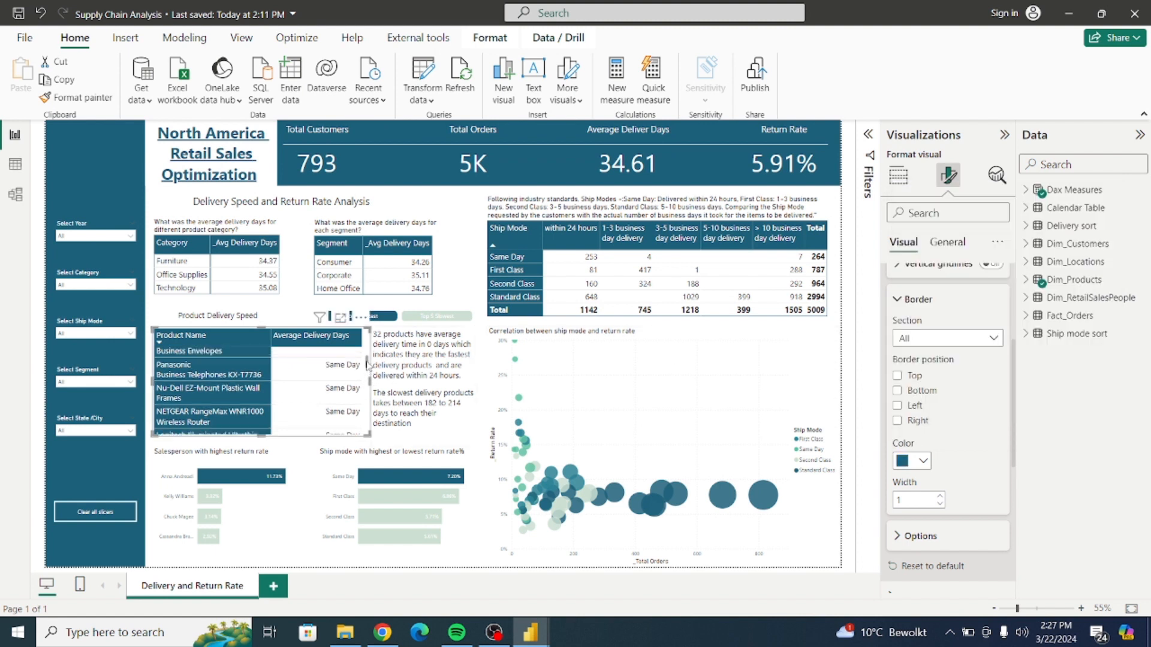
scroll(368, 366, "down", 5)
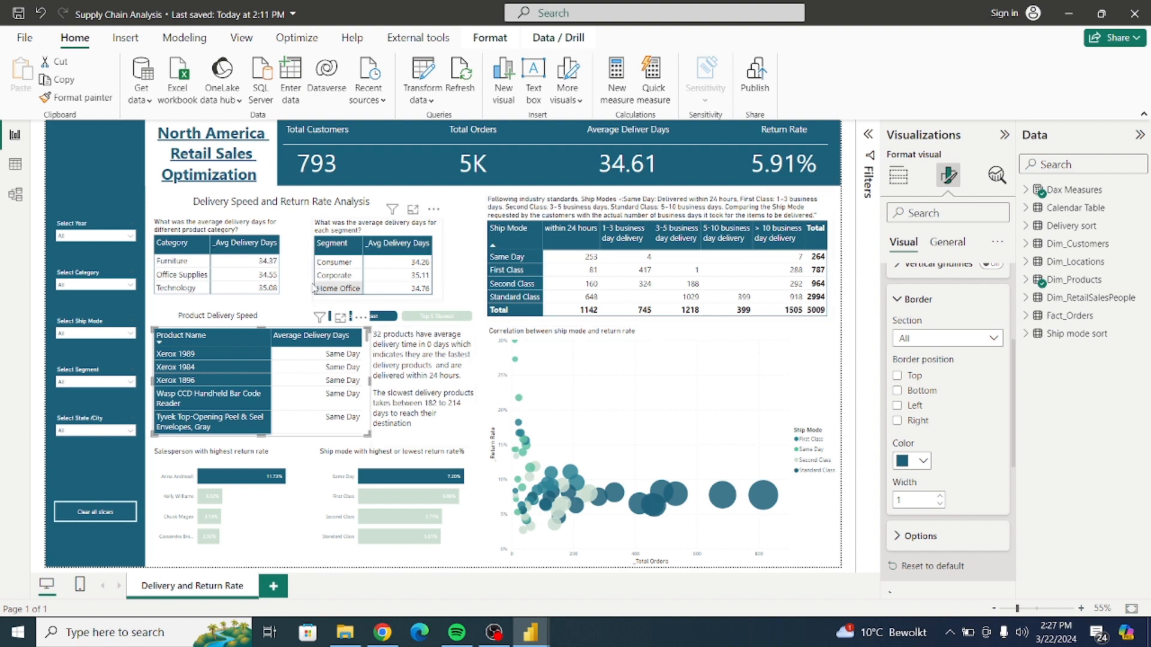
left_click(19, 12)
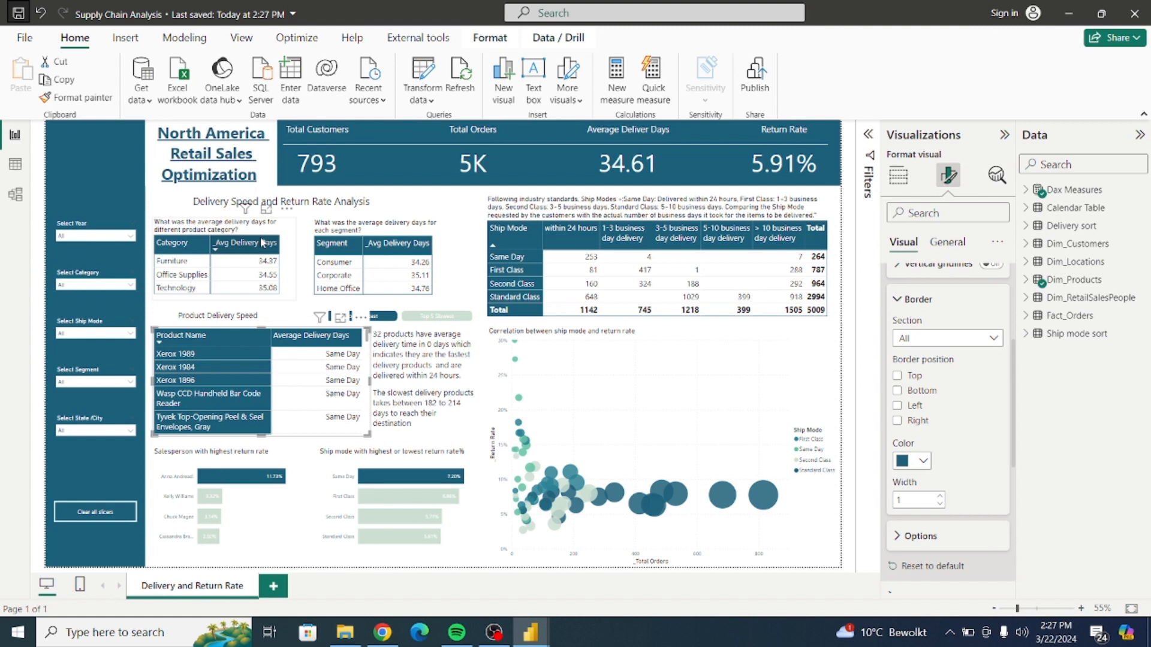
left_click(847, 521)
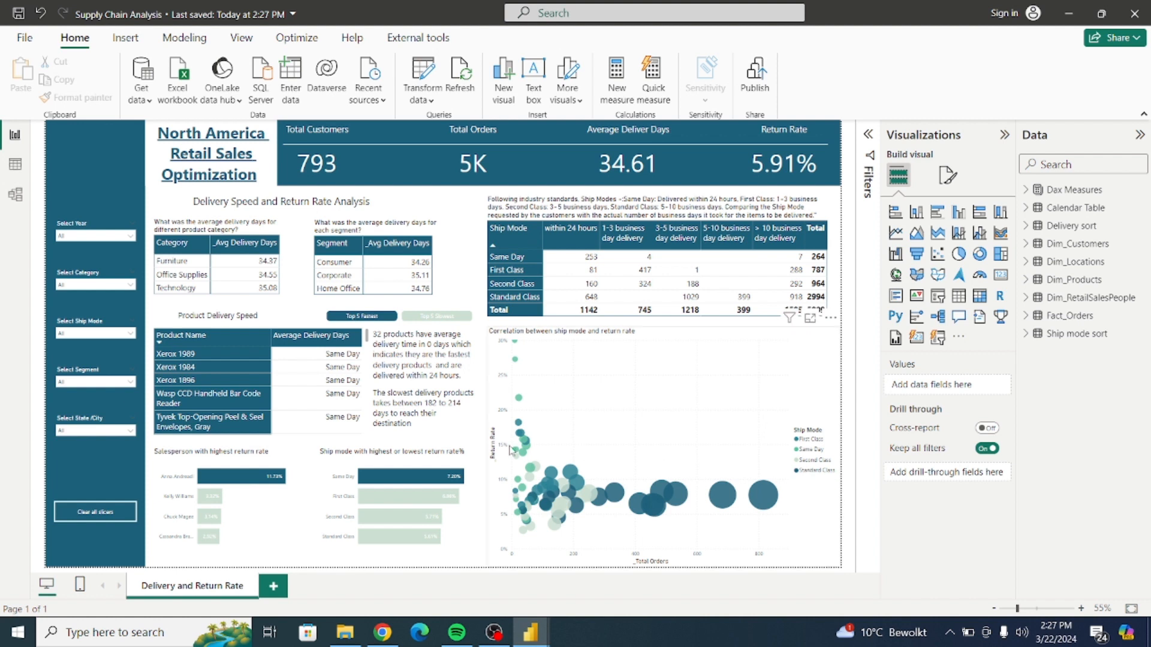
Duplicate the Delivery and Return Rate page and rename the copy as Efficiency and Profitability
right_click(168, 590)
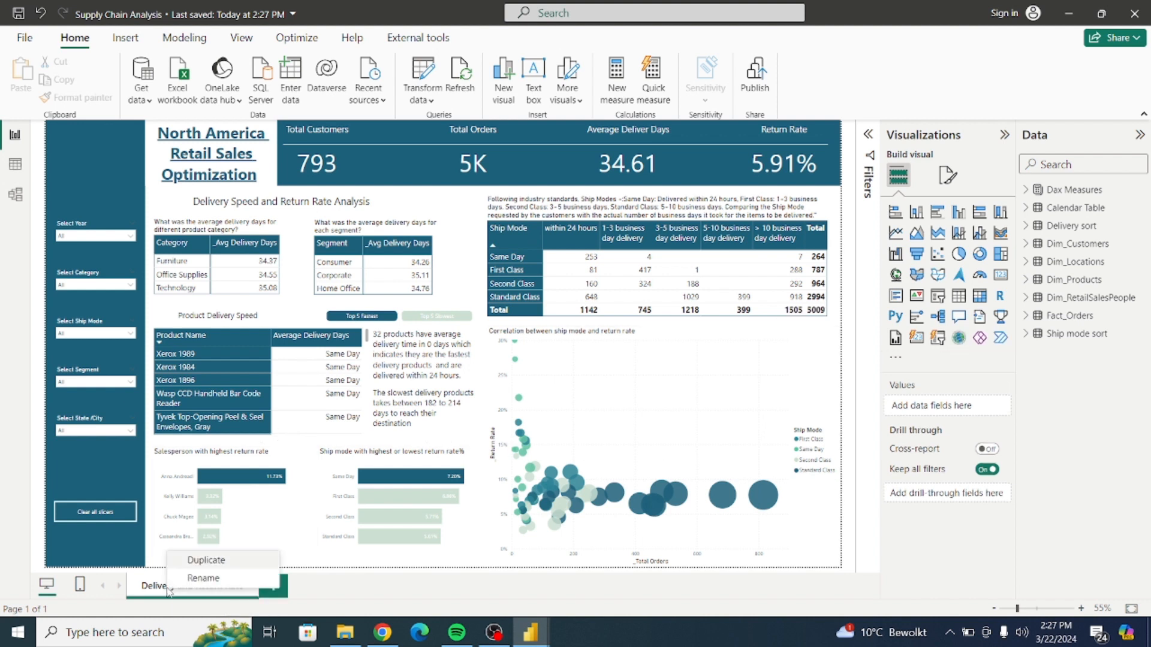
left_click(206, 561)
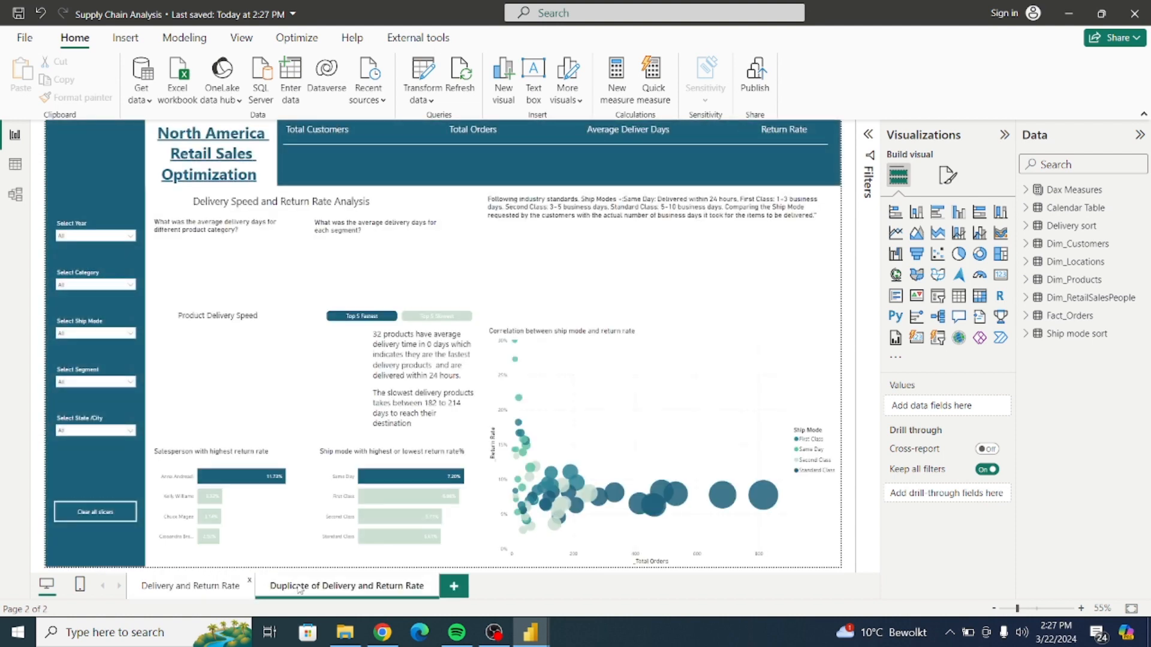
double_click(321, 587)
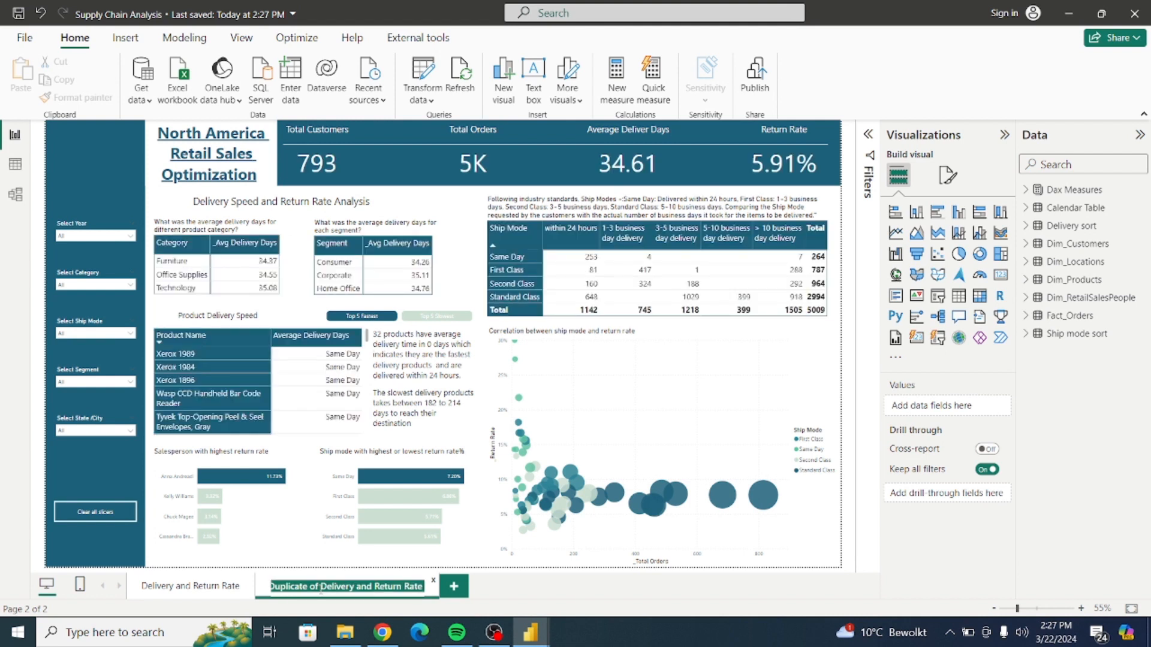
type("E")
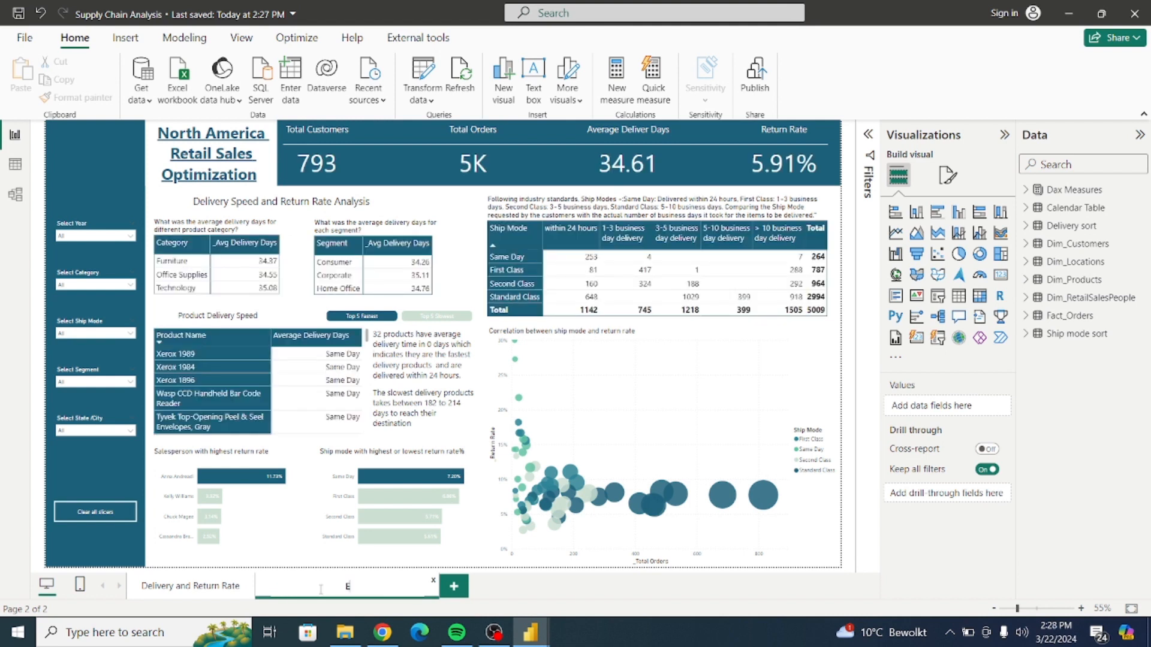
type("fficiency and Profitability")
key("Return")
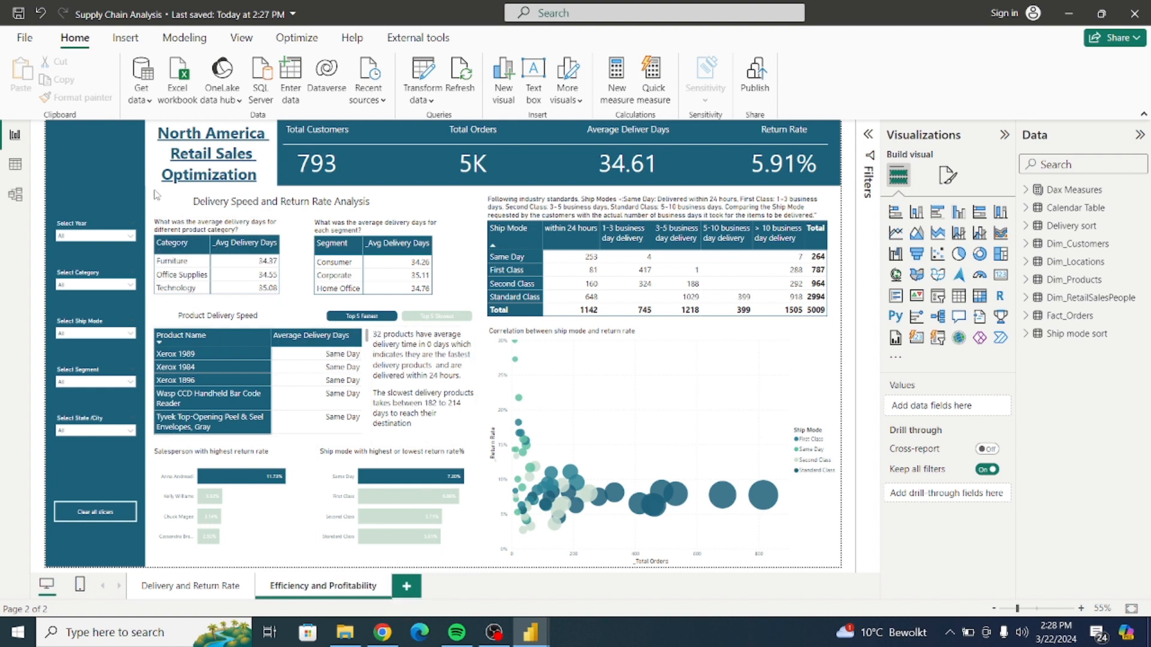
Delete the page heading, the delivery-day tables, the ship mode matrix, and the Product Delivery Speed table with its label, buttons and text box
mouse_move(154, 192)
left_mouse_down()
mouse_move(560, 337)
mouse_move(734, 362)
mouse_move(866, 355)
left_mouse_up()
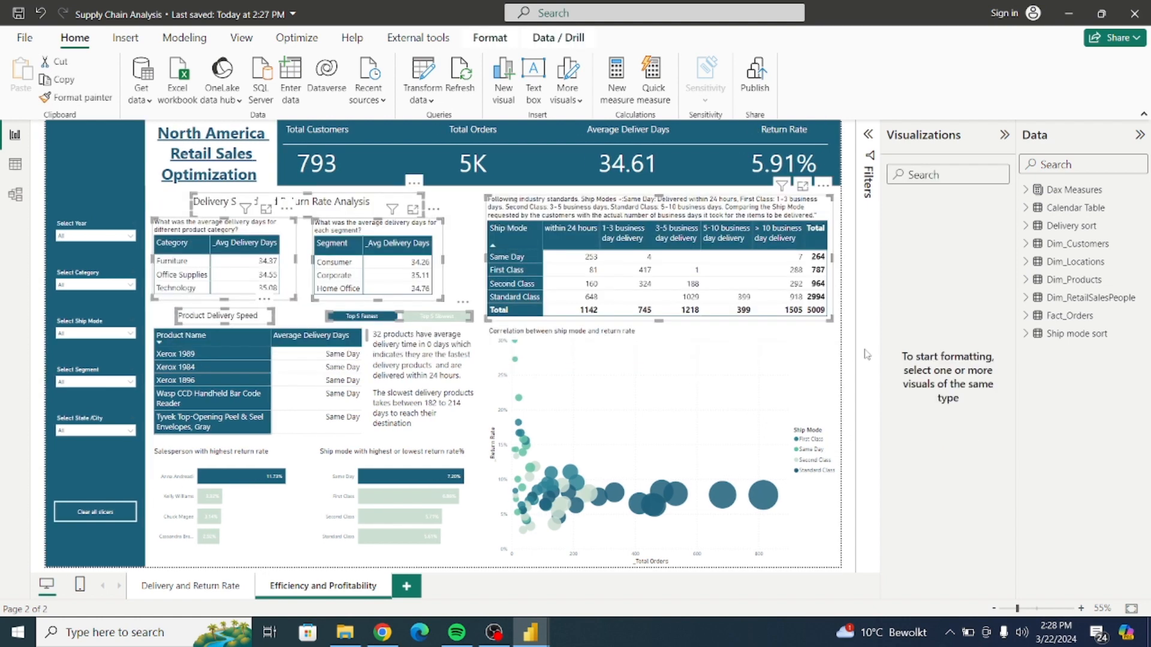
key("Delete")
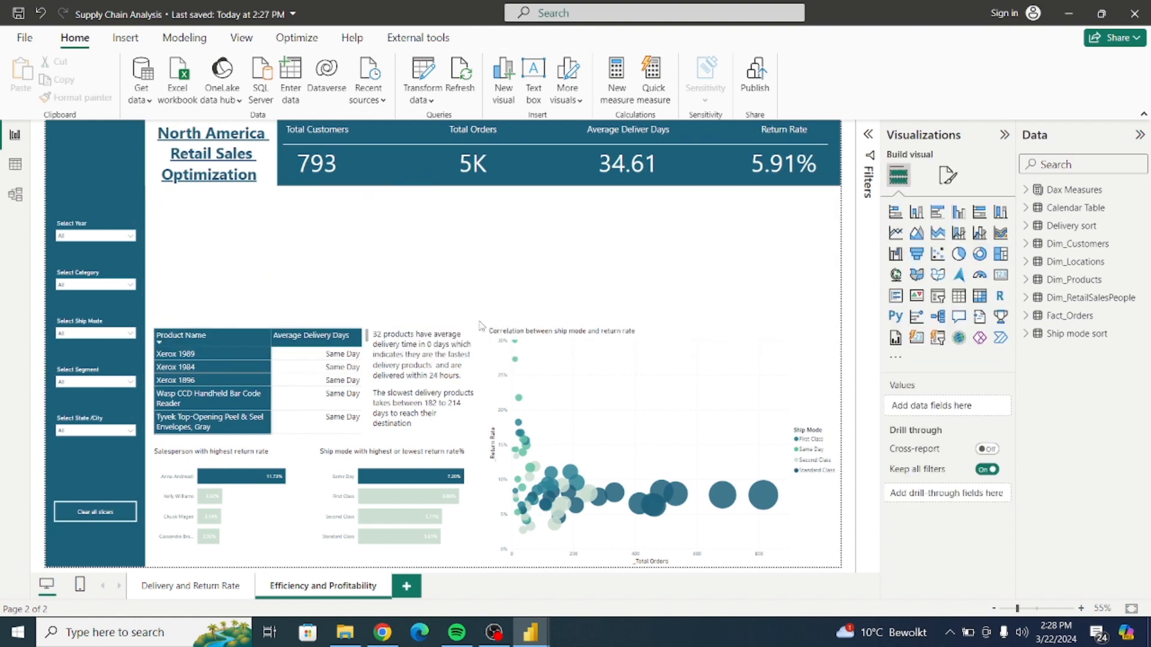
right_click(358, 329)
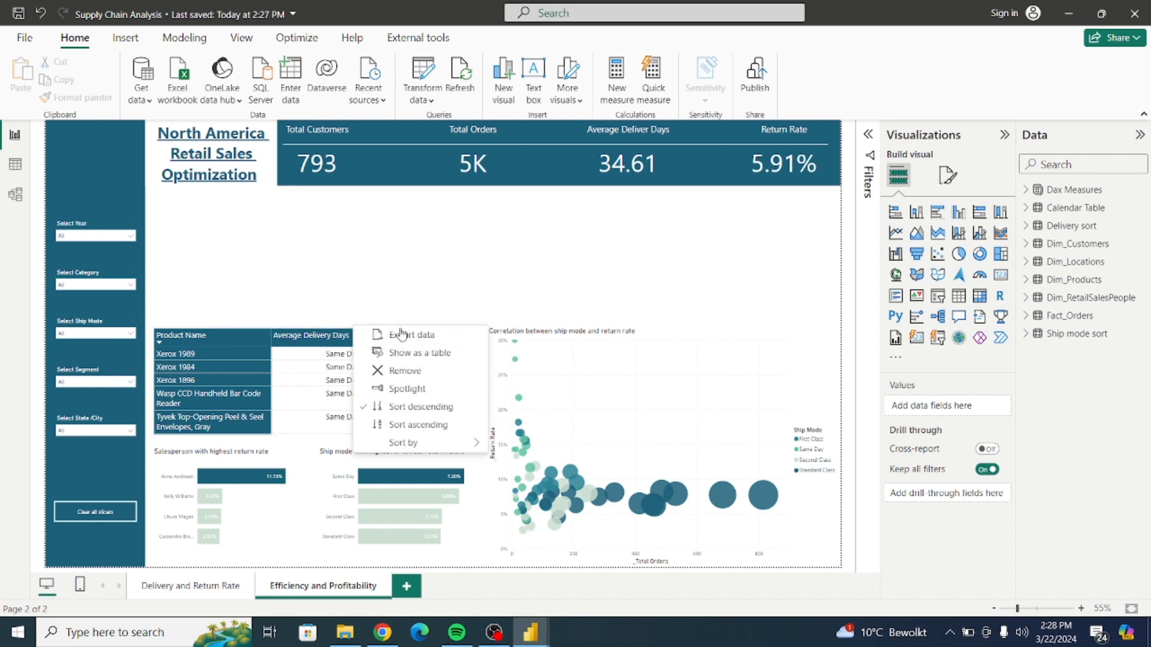
left_click(405, 373)
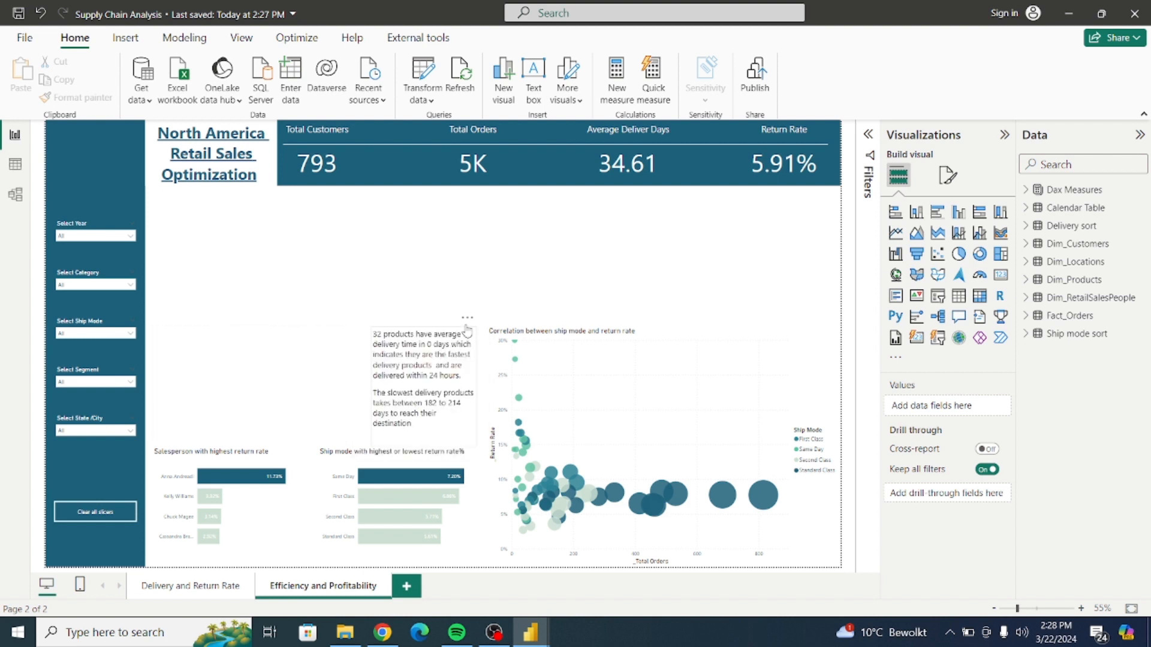
left_click(467, 318)
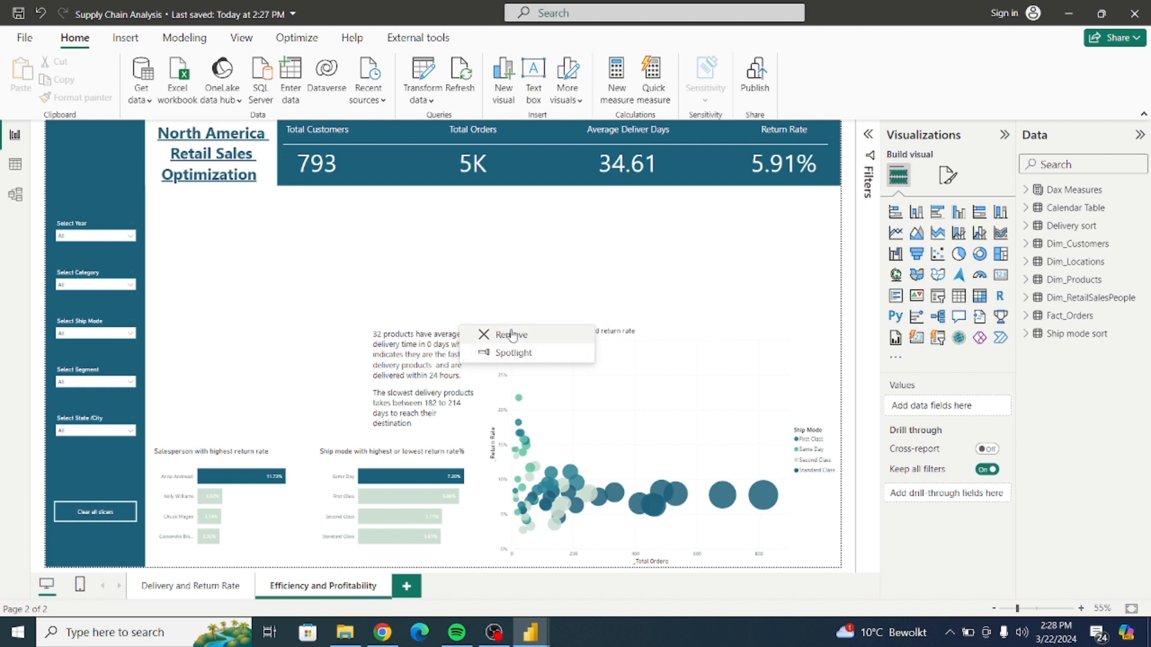
left_click(511, 335)
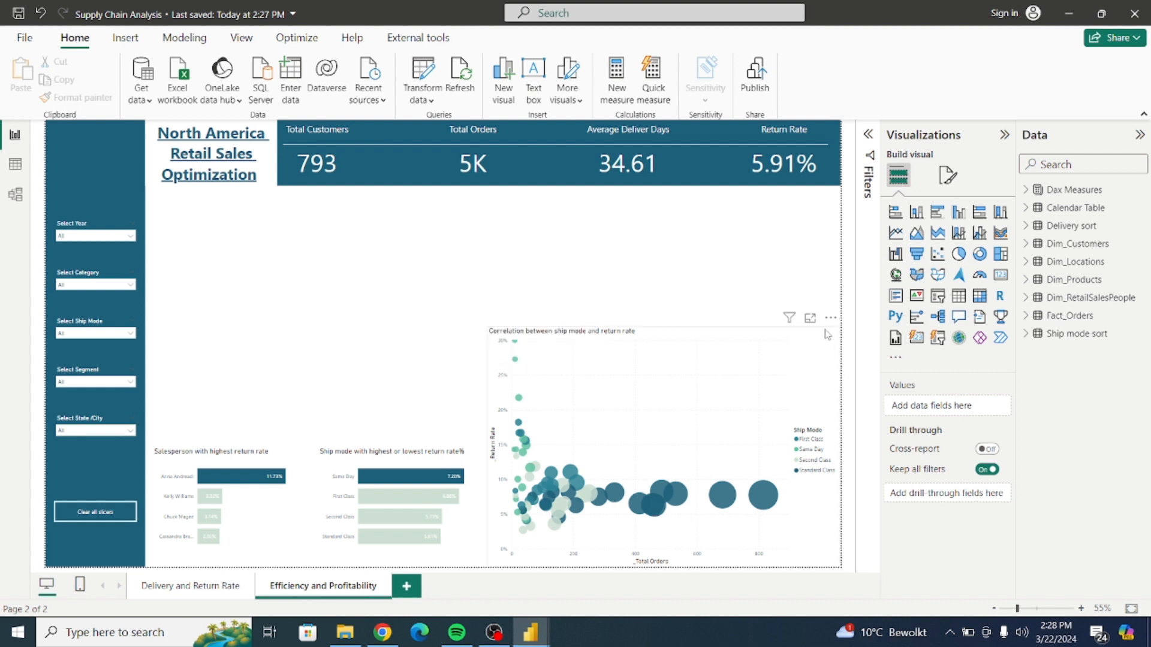
Remove the ship mode correlation scatter chart and the salesperson return rate bar chart from the new page
left_click(827, 334)
left_click(831, 318)
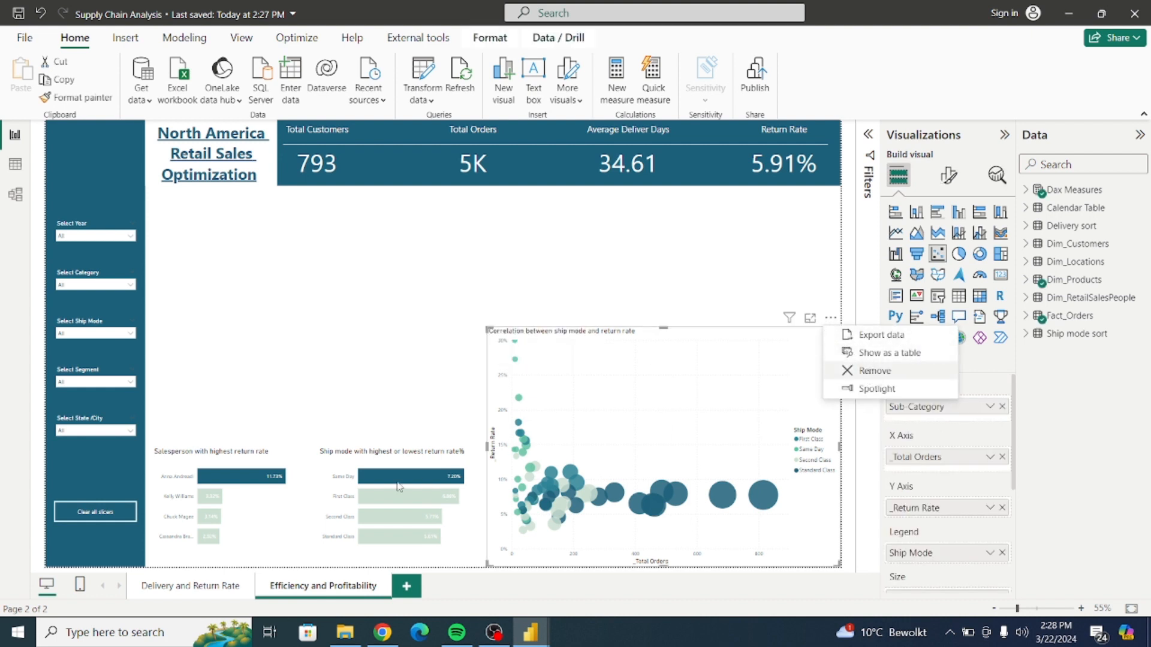
left_click(302, 438)
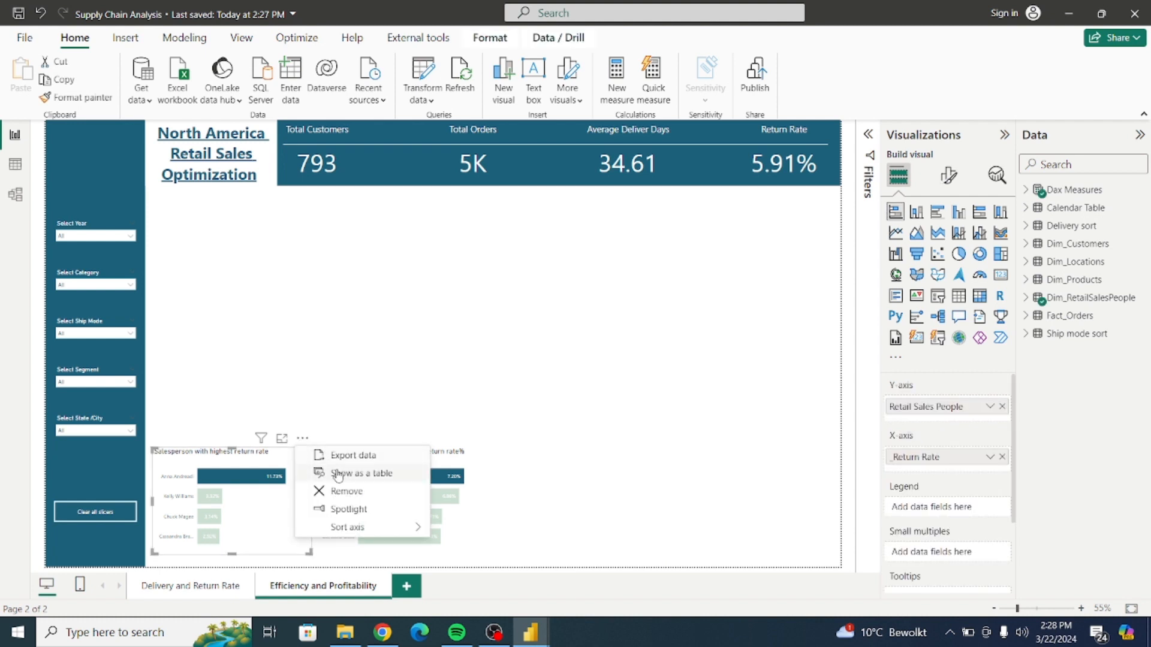
left_click(335, 492)
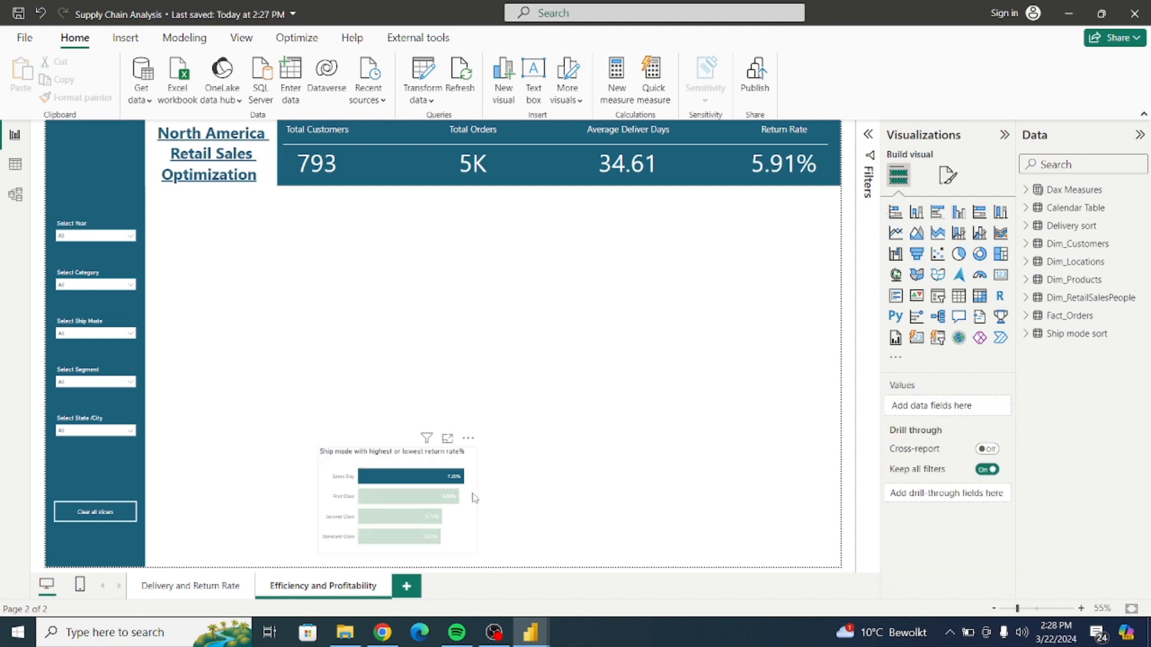
Move the ship mode return rate bar chart up to just below the report title, beside the slicer panel
left_click(474, 498)
left_click_drag(472, 445, 300, 205)
left_click(410, 280)
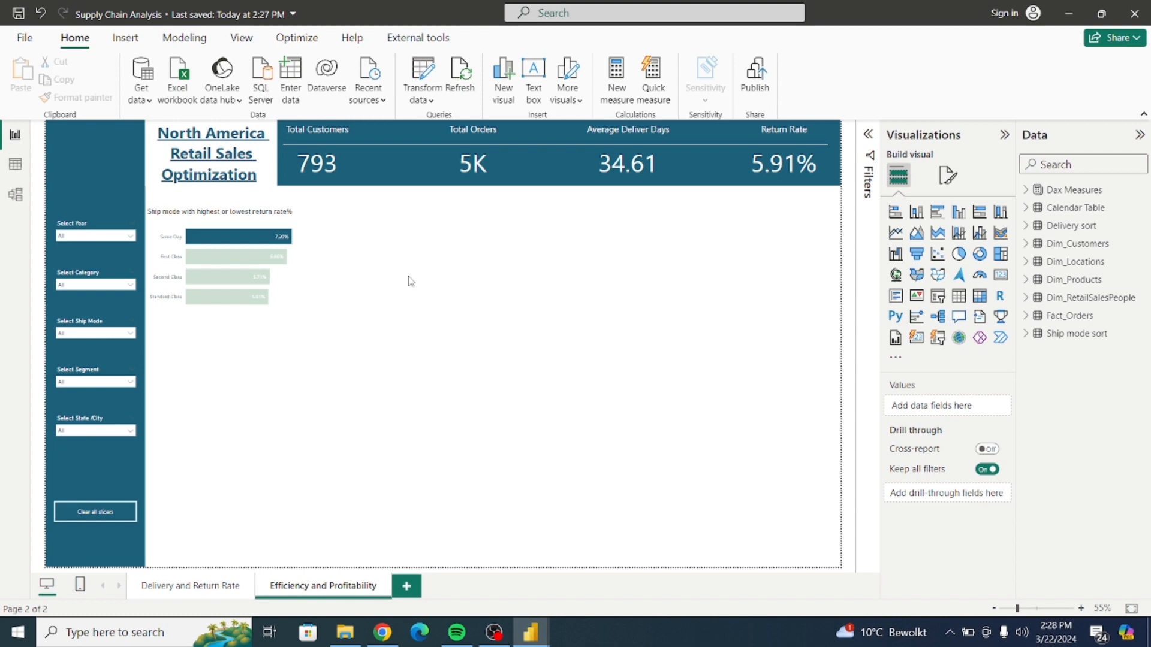
Switch to the Northern America Retail Sales Optimization report, review its Profitability and Efficiency page, and return to Supply Chain Analysis
mouse_move(533, 634)
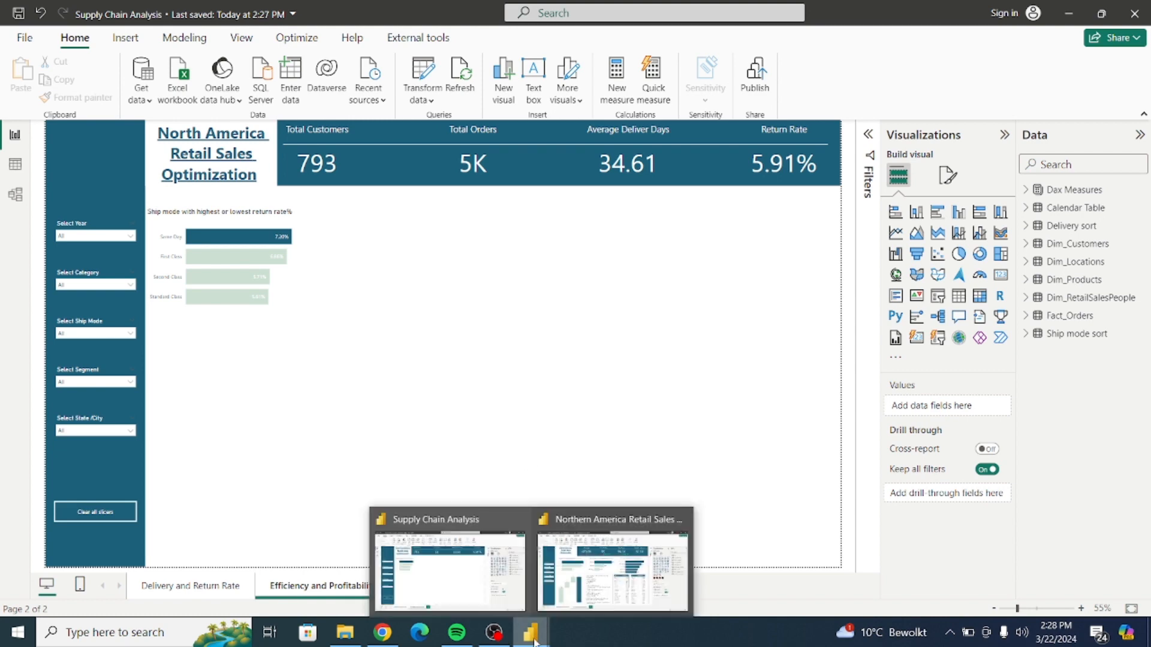
left_click(587, 586)
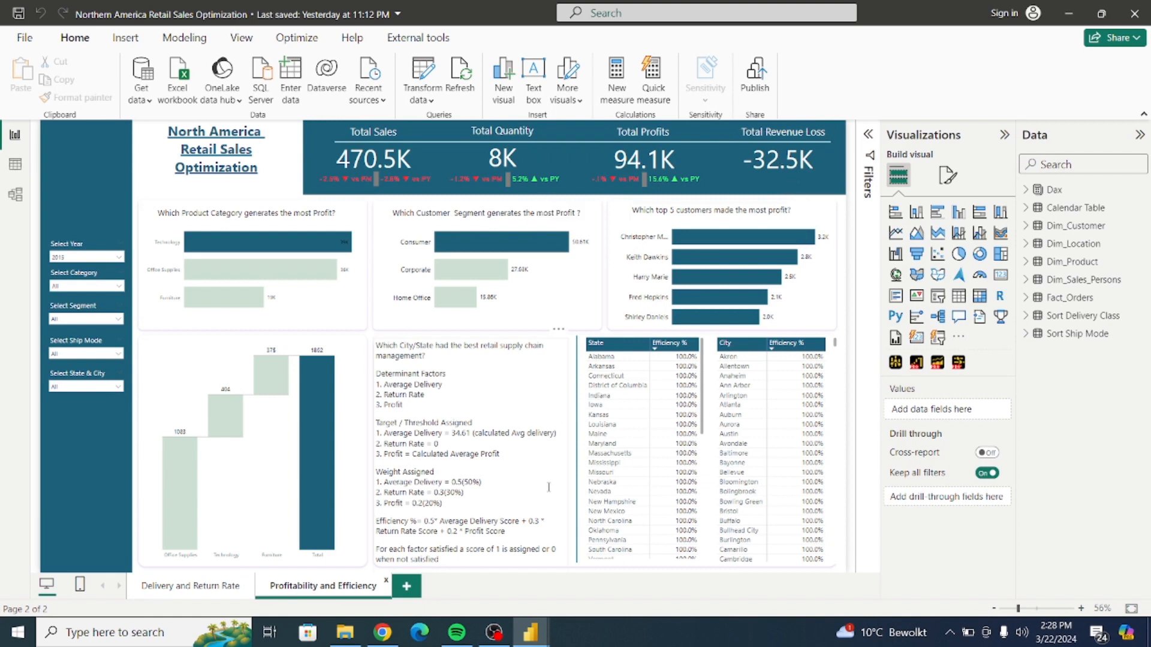
mouse_move(530, 632)
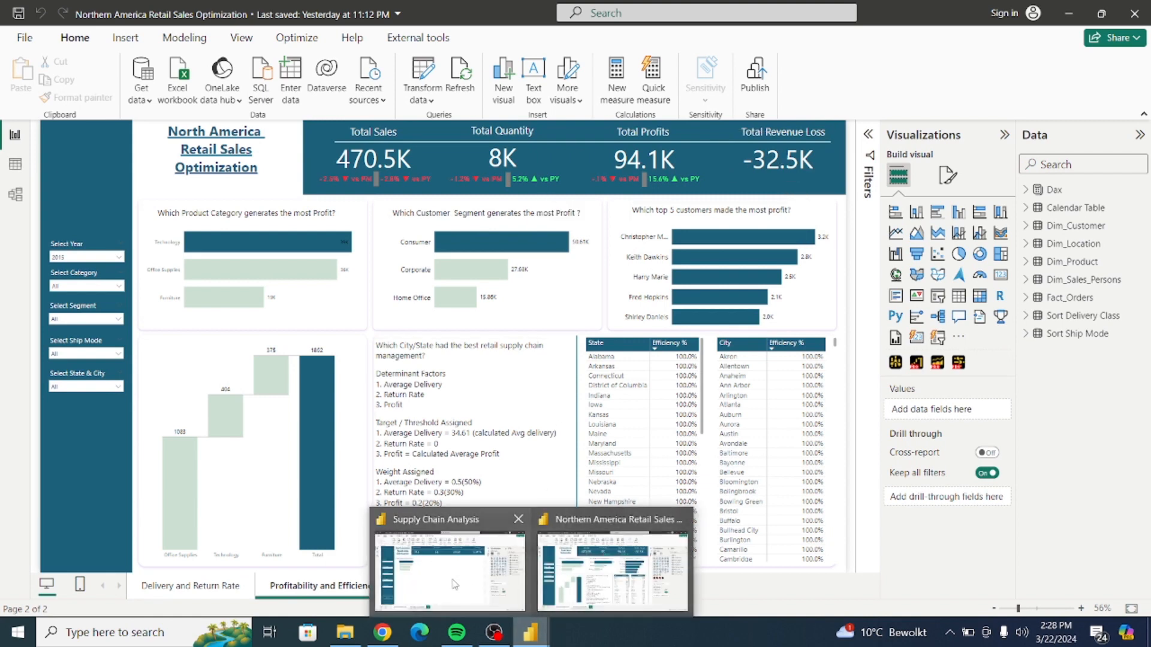
left_click(454, 585)
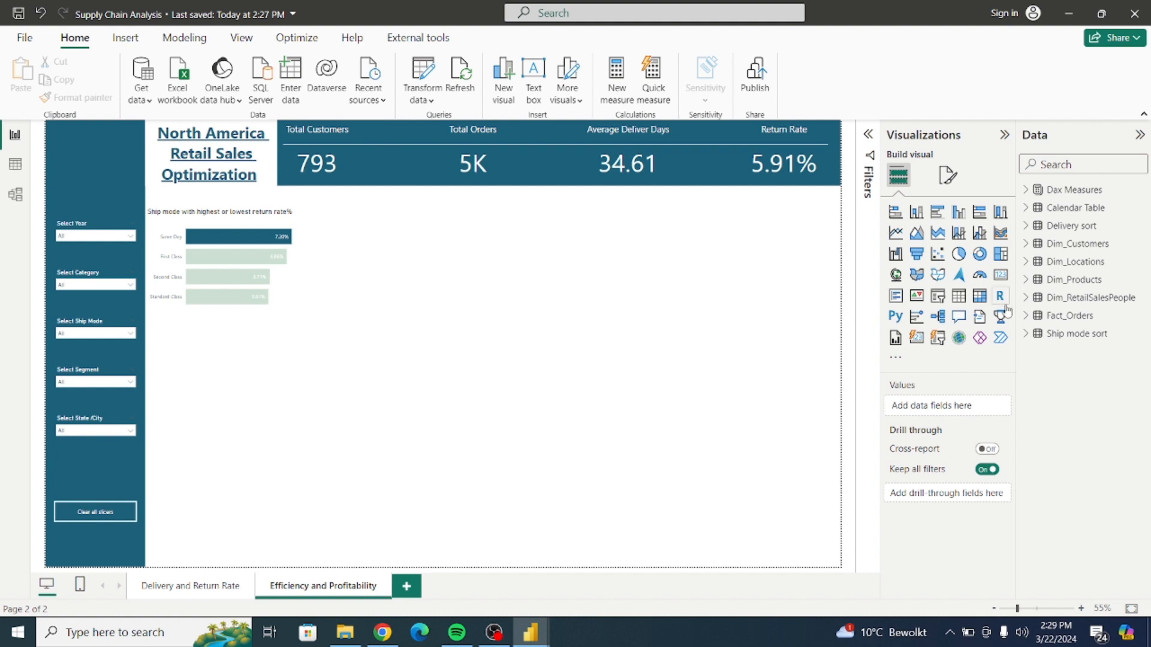
Expand the Dax Measures table, widen the field list to show full names, and review the _Total Sales measure's formula
left_click(1027, 190)
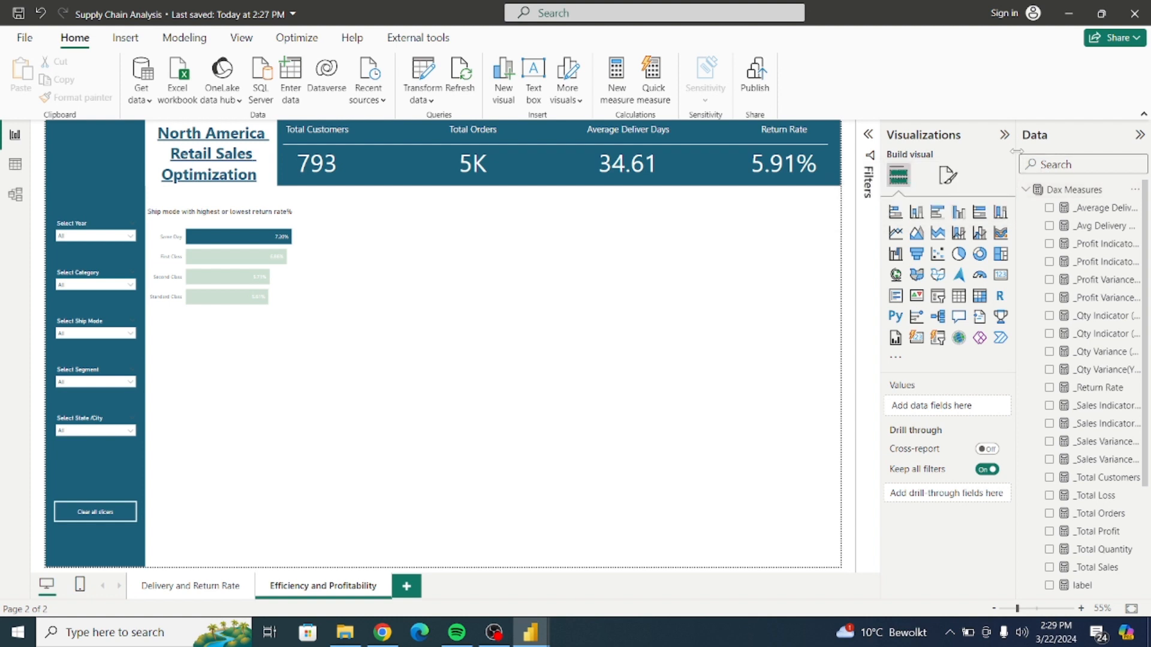
left_click_drag(1014, 151, 903, 169)
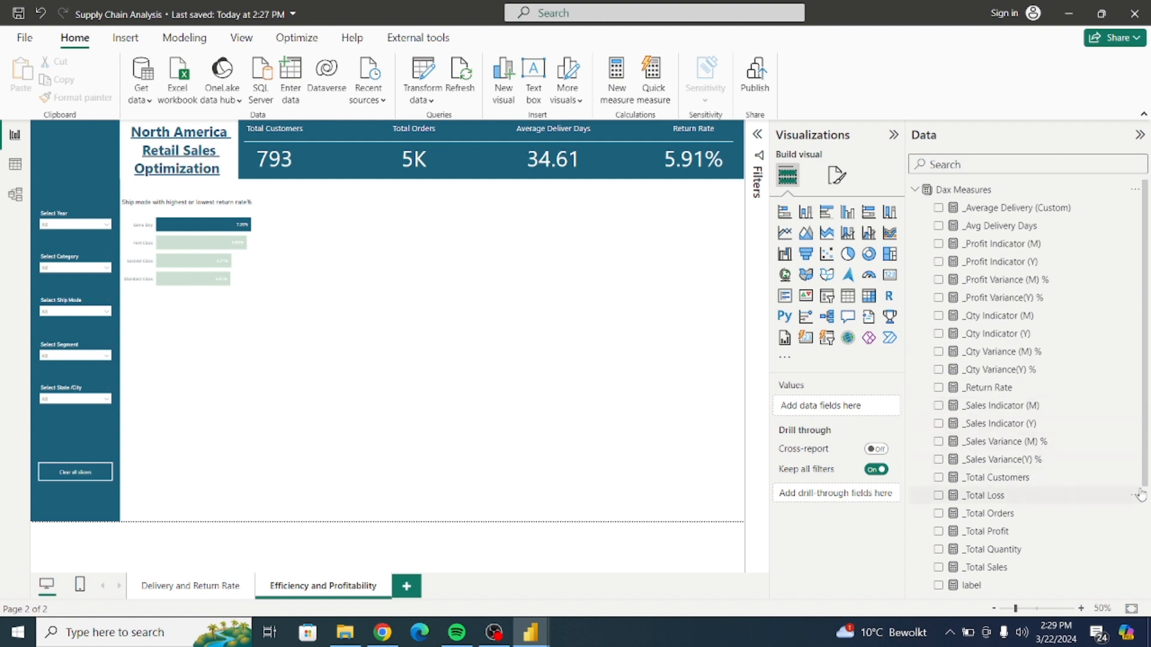
left_click_drag(1146, 460, 1147, 510)
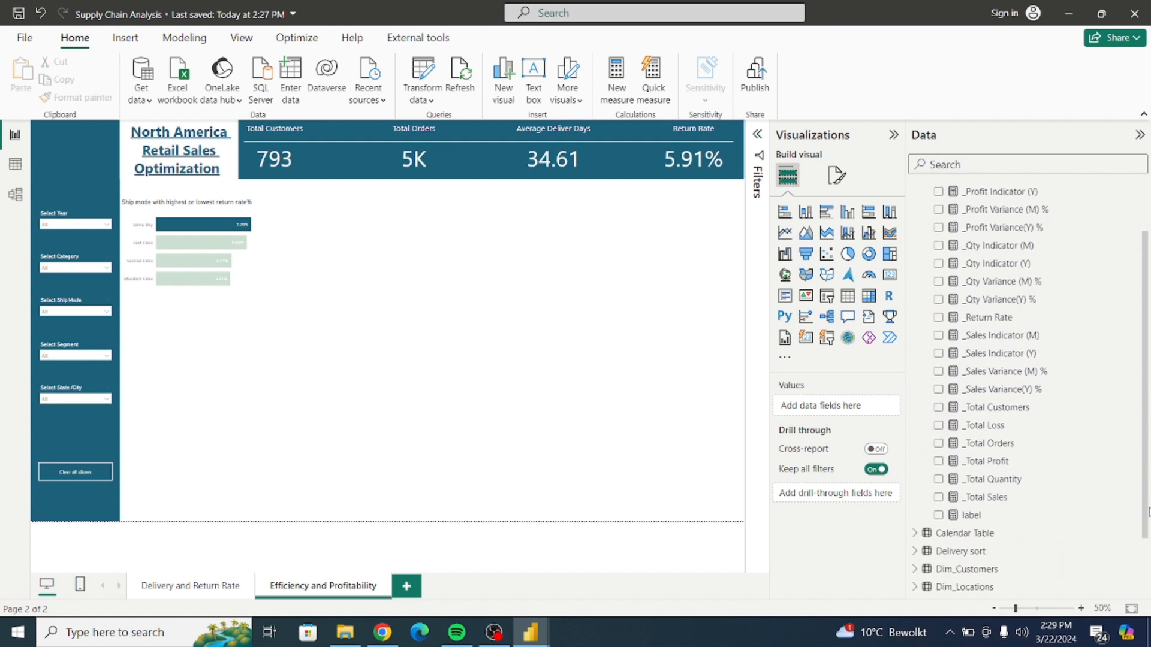
left_click(990, 497)
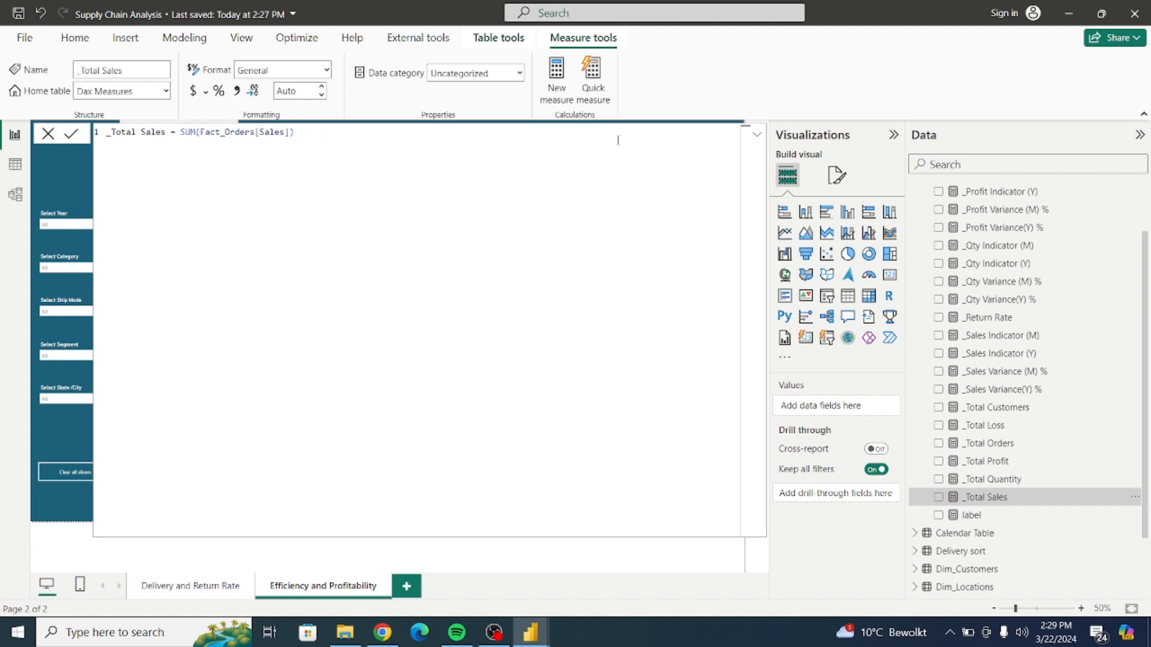
left_click(756, 134)
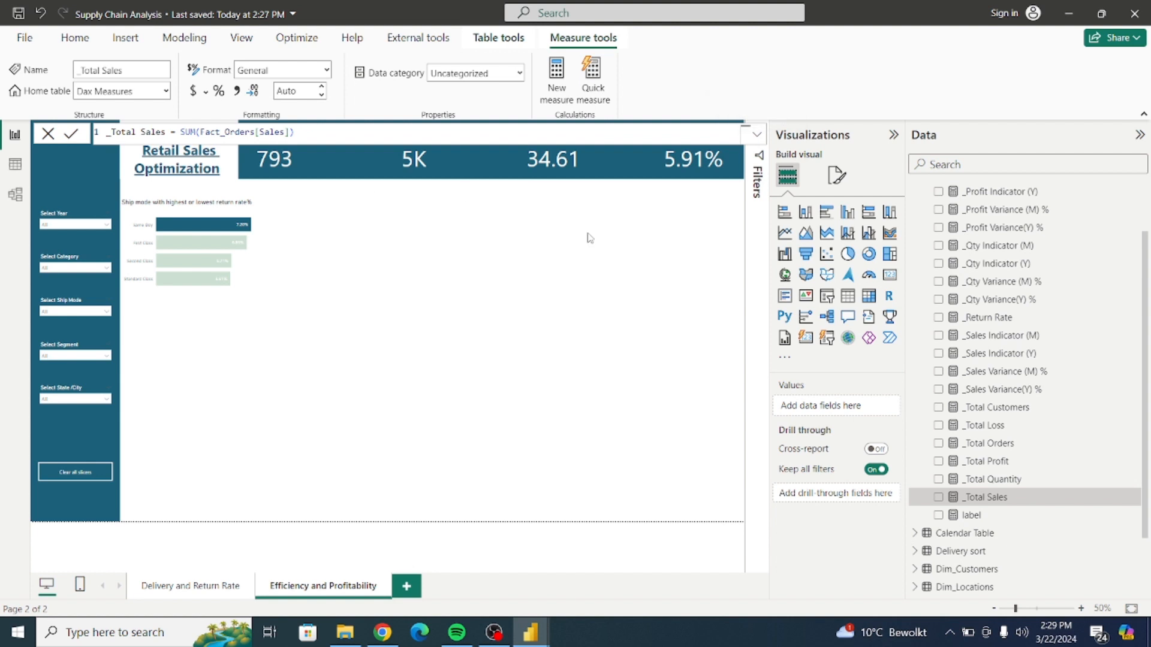
Replace the _Total Customers field with _Total Sales in the first KPI card
left_click(314, 159)
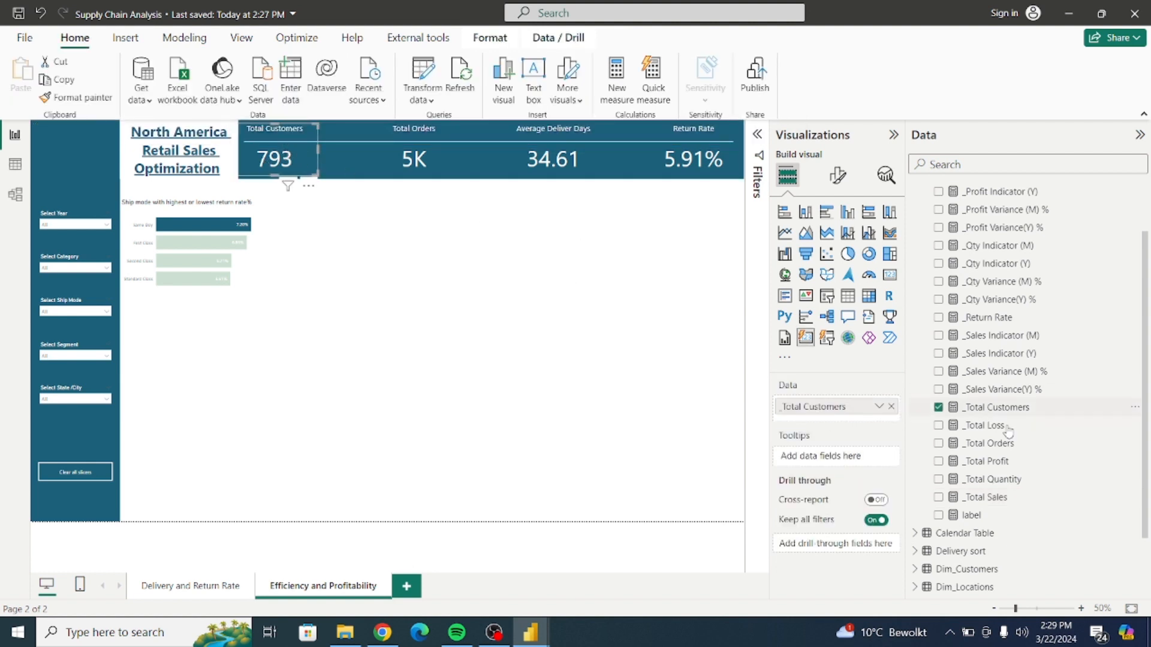
left_click(890, 406)
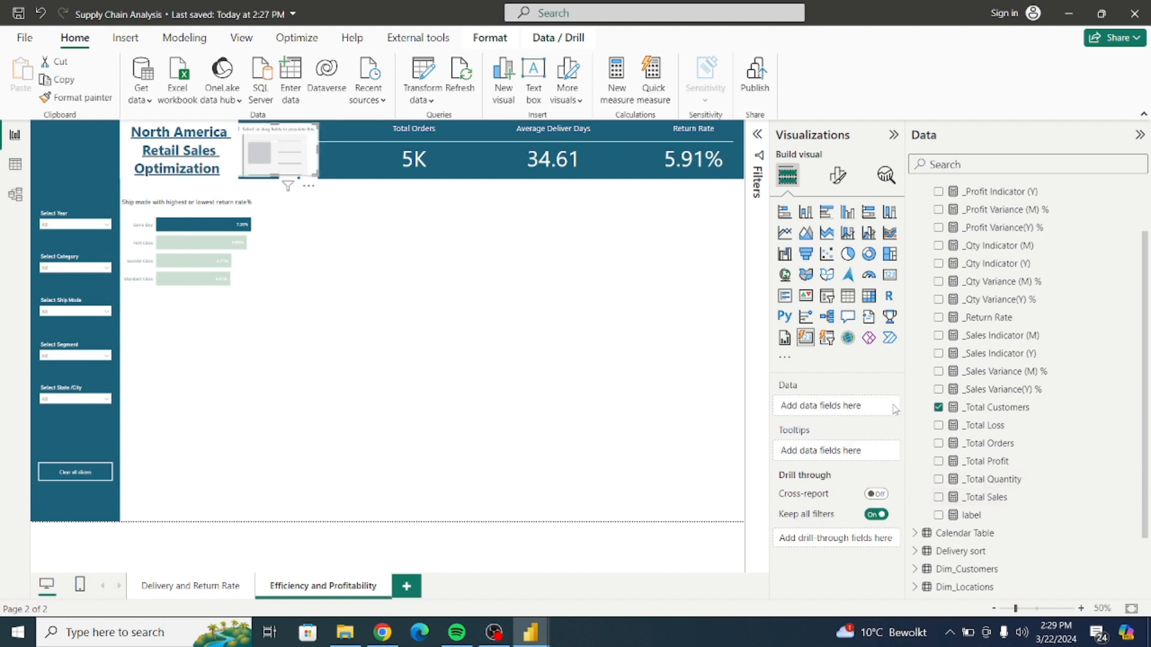
left_click(938, 501)
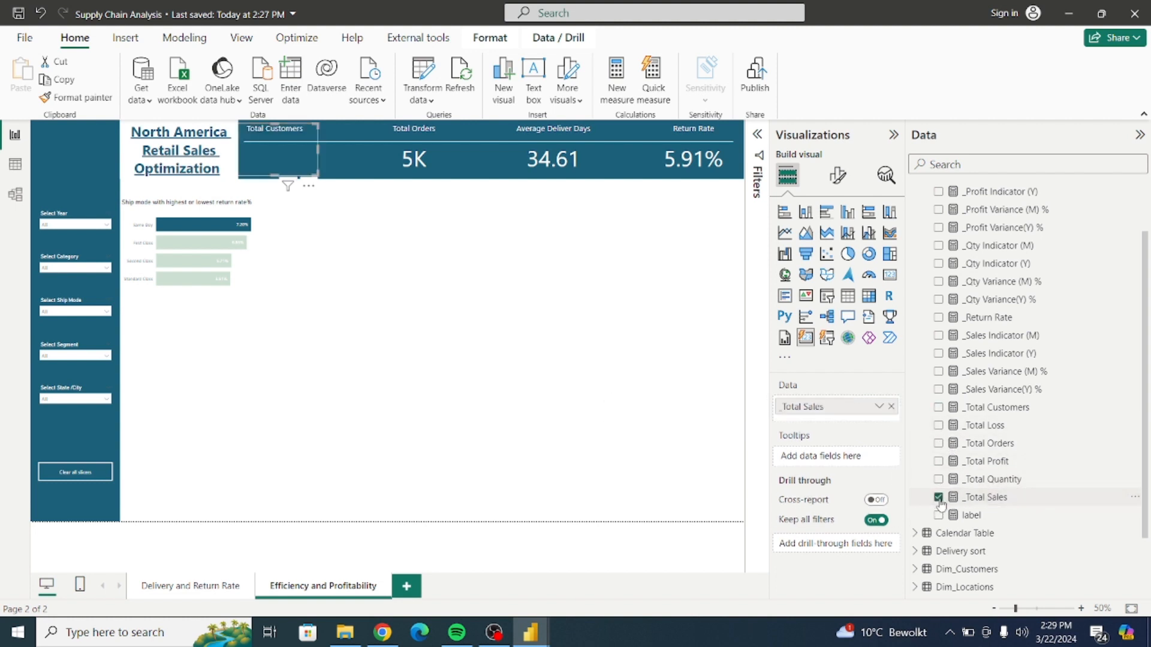
Change the title text of the first KPI card to Total Sales
left_click(837, 176)
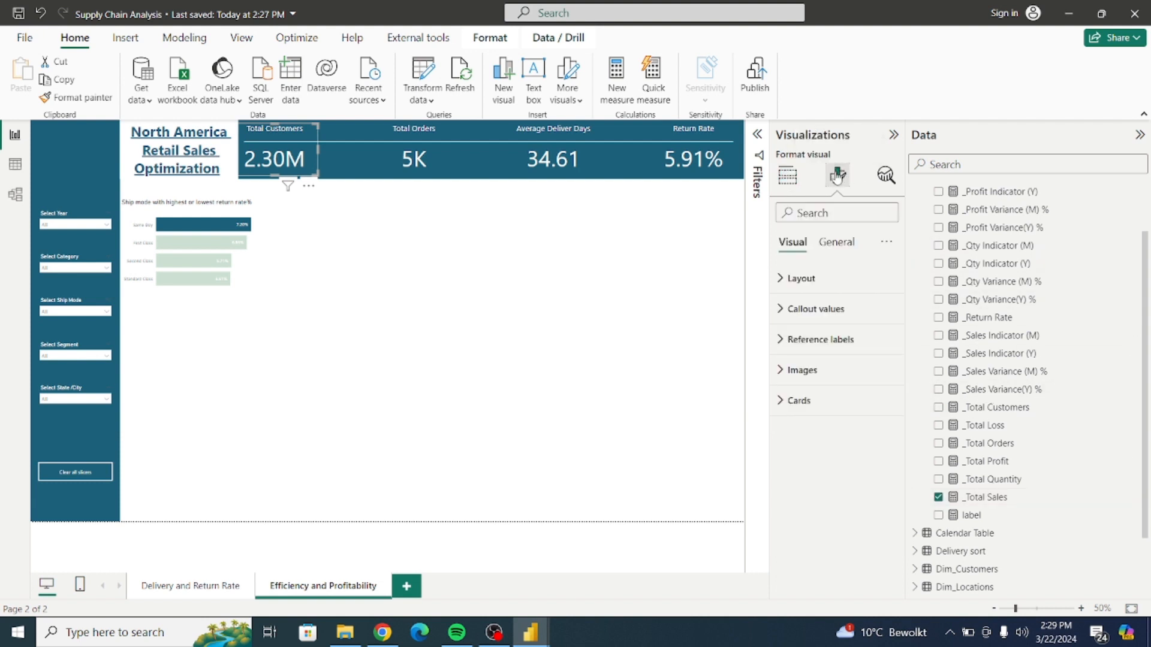
left_click(839, 247)
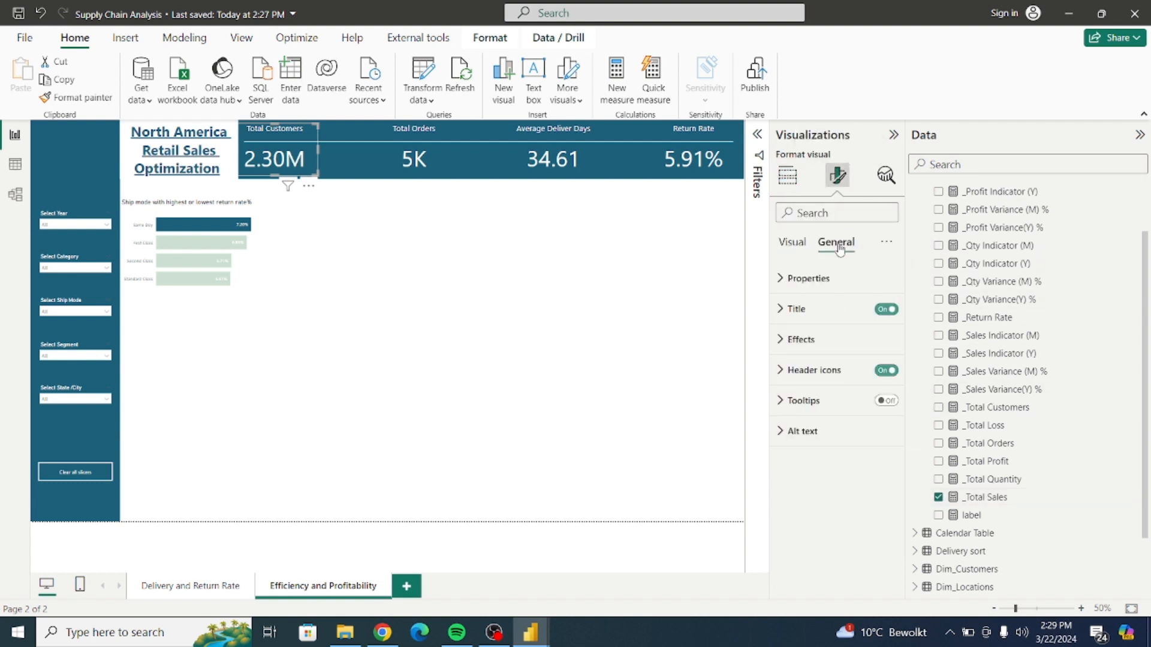
left_click(794, 309)
left_click_drag(856, 384, 820, 385)
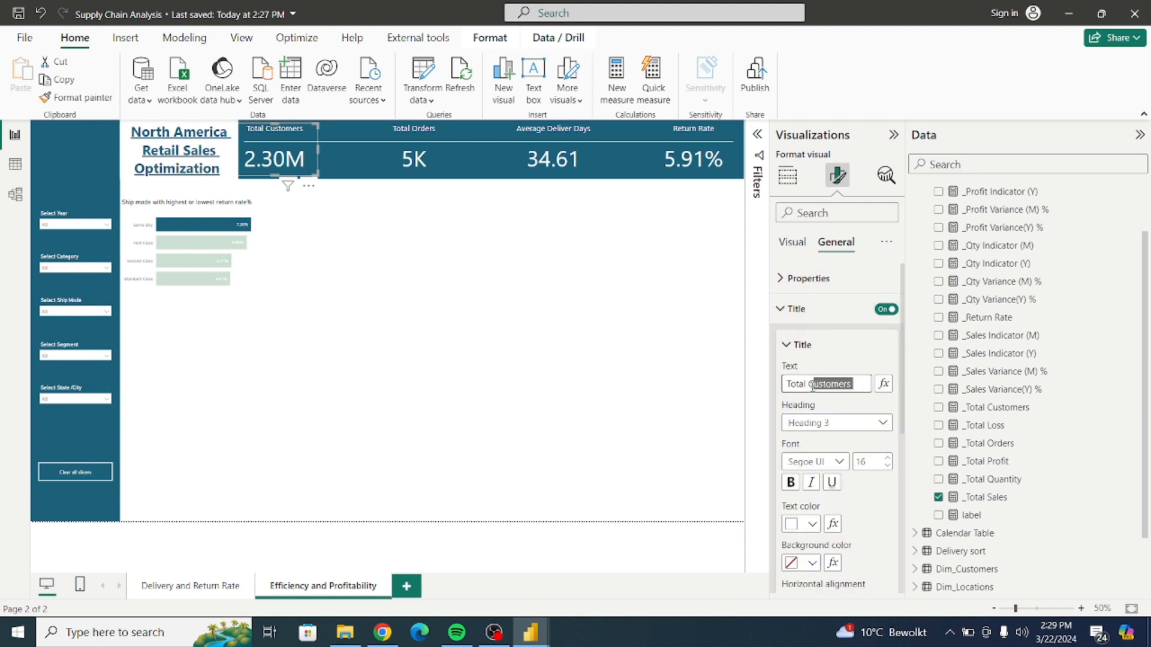
type("Sak")
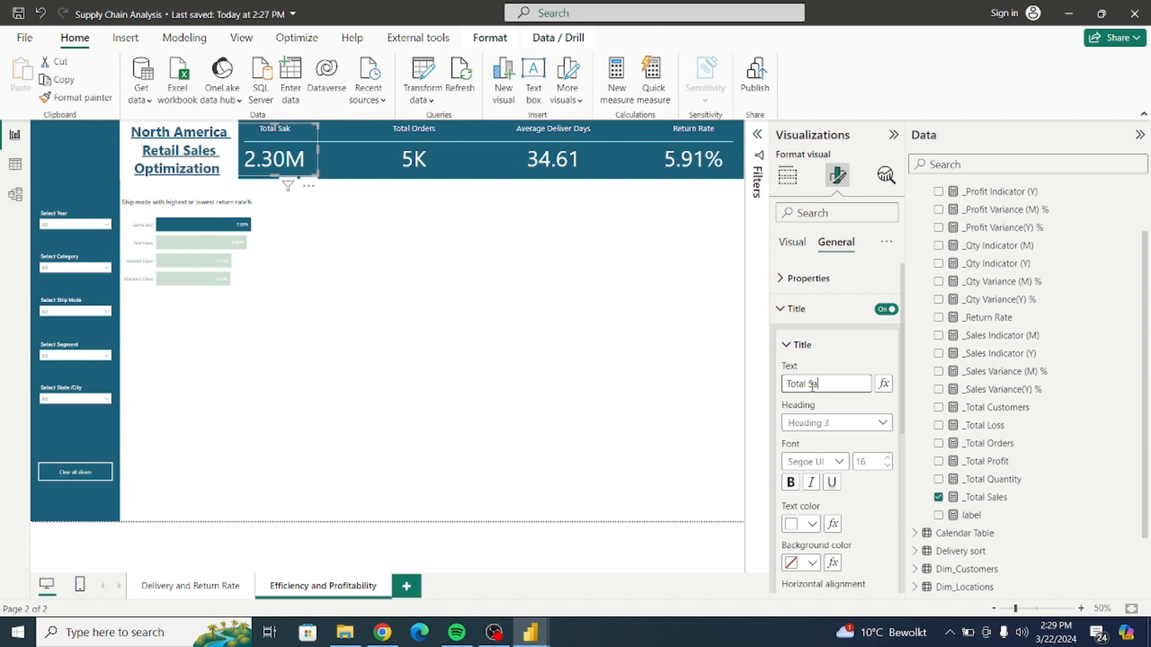
type("les")
left_click(790, 310)
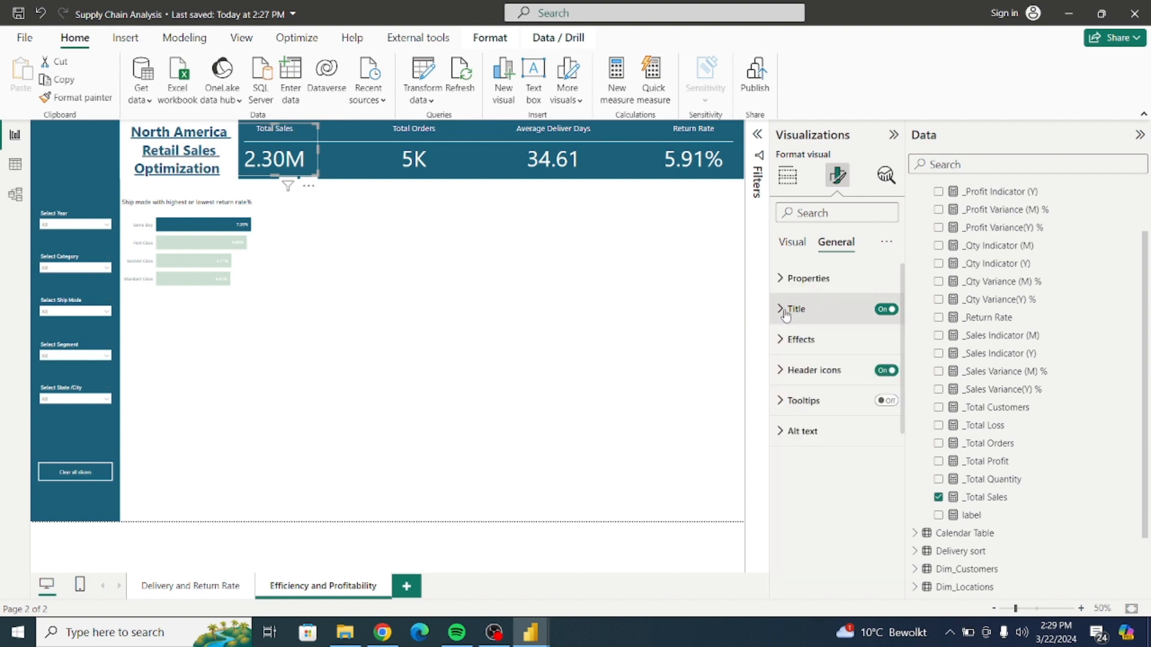
Set the Total Sales card's callout value for the _Total Sales series to display in Millions with 1 decimal place
left_click(791, 242)
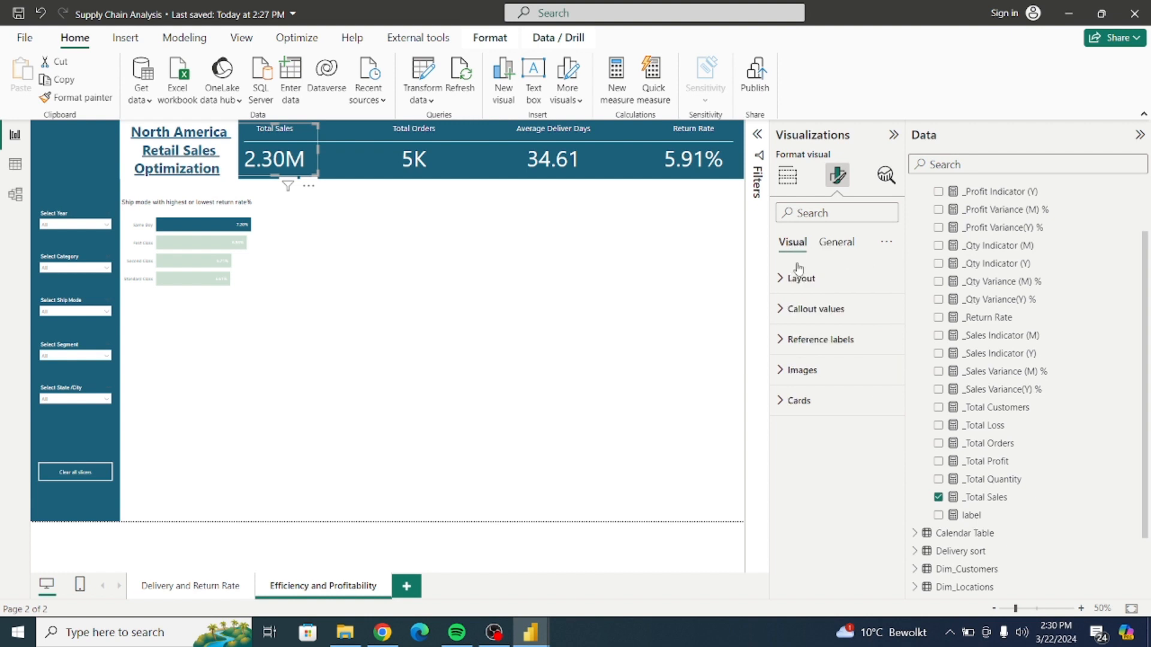
left_click(781, 317)
left_click(861, 387)
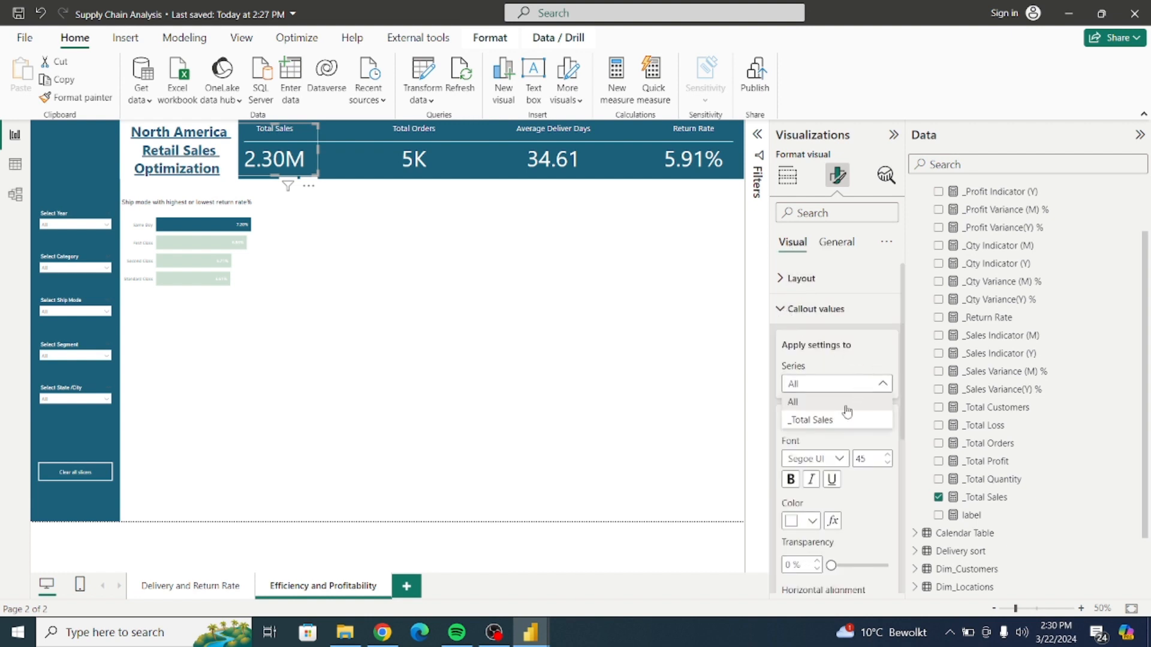
left_click(827, 422)
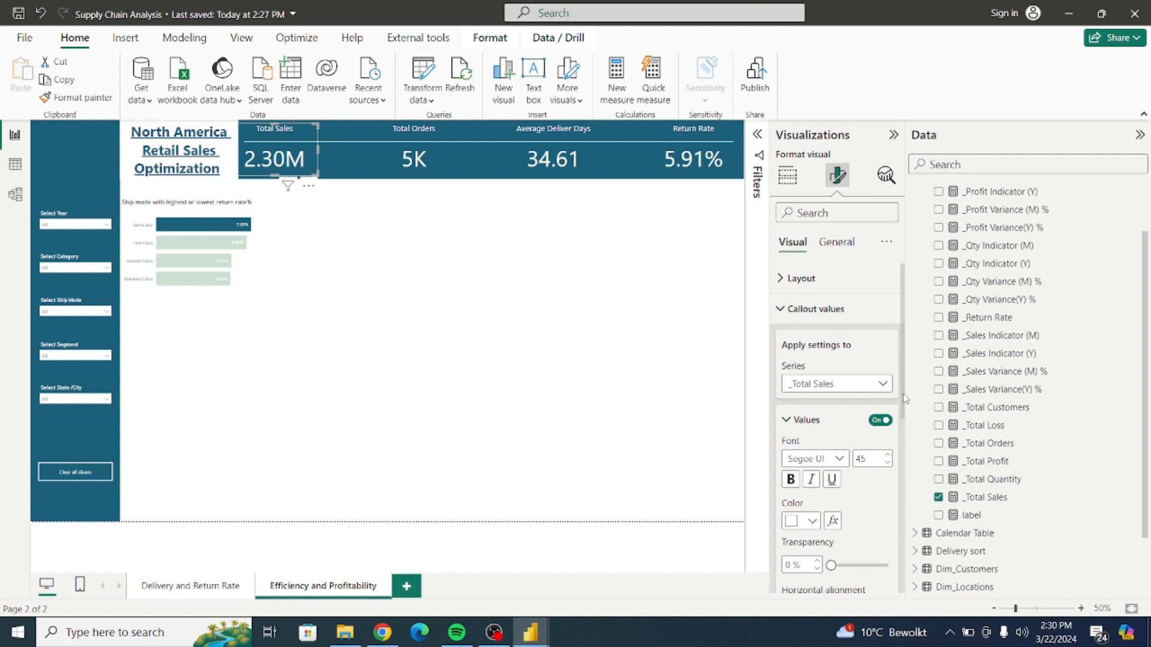
scroll(837, 449, "down", 5)
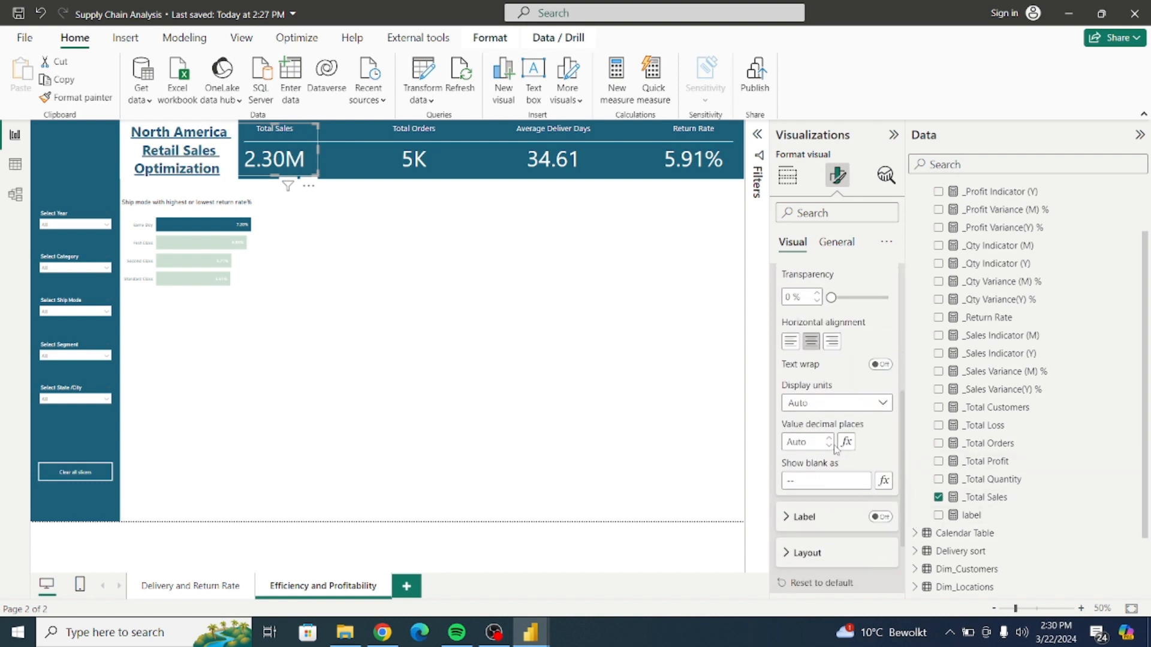
left_click(823, 406)
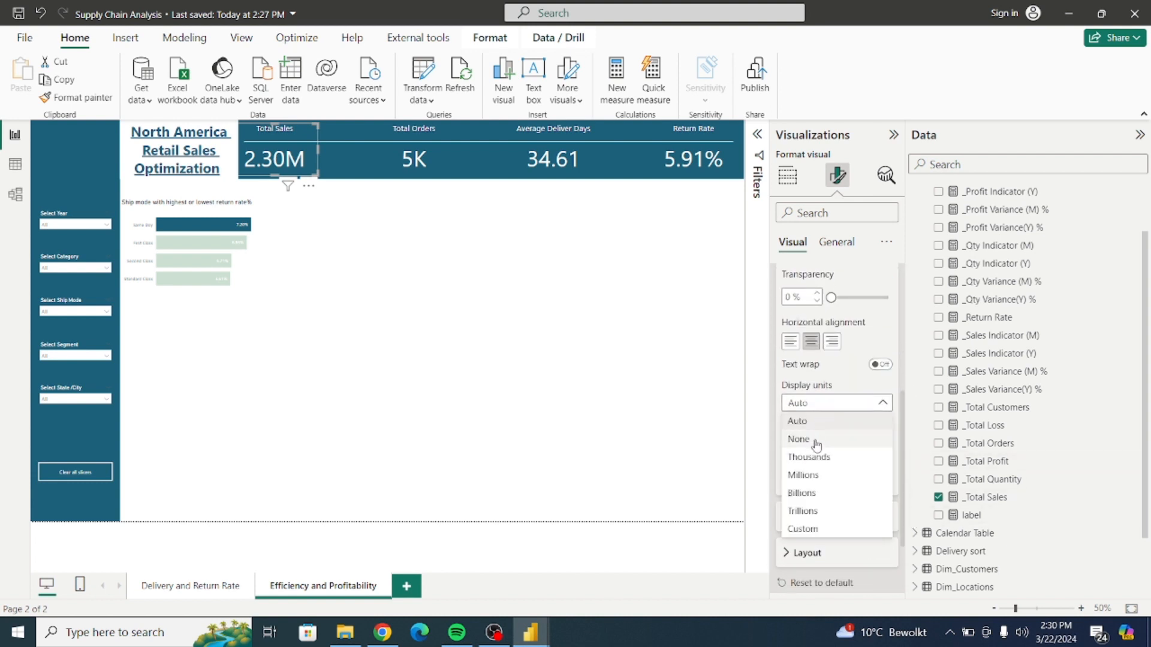
left_click(803, 478)
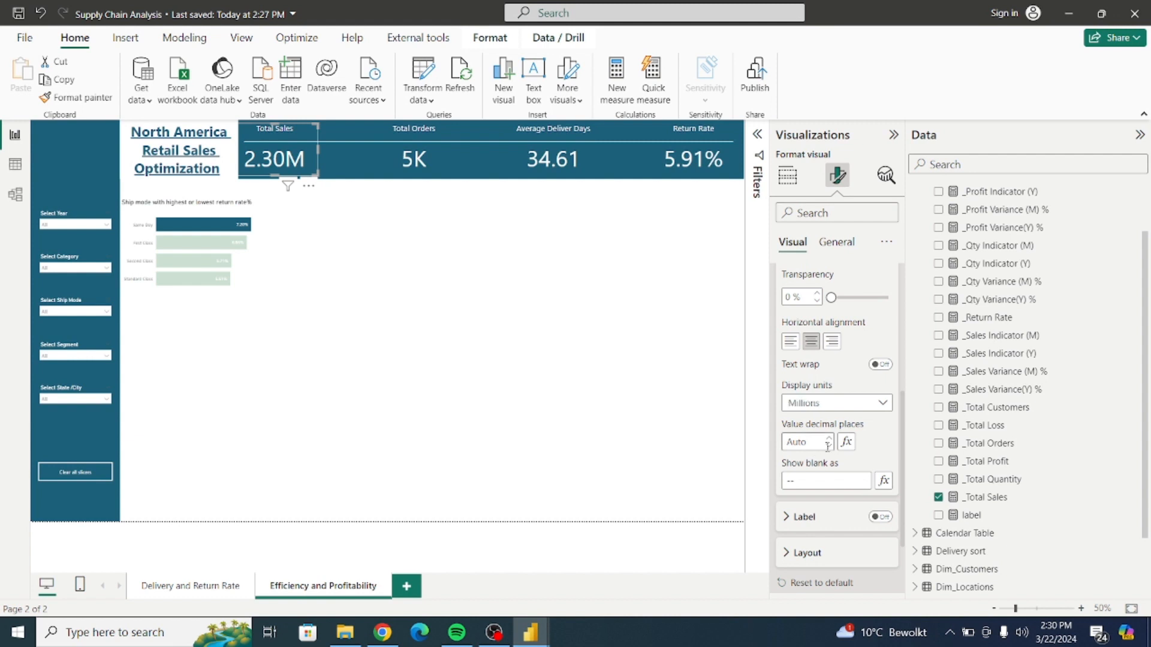
left_click(829, 447)
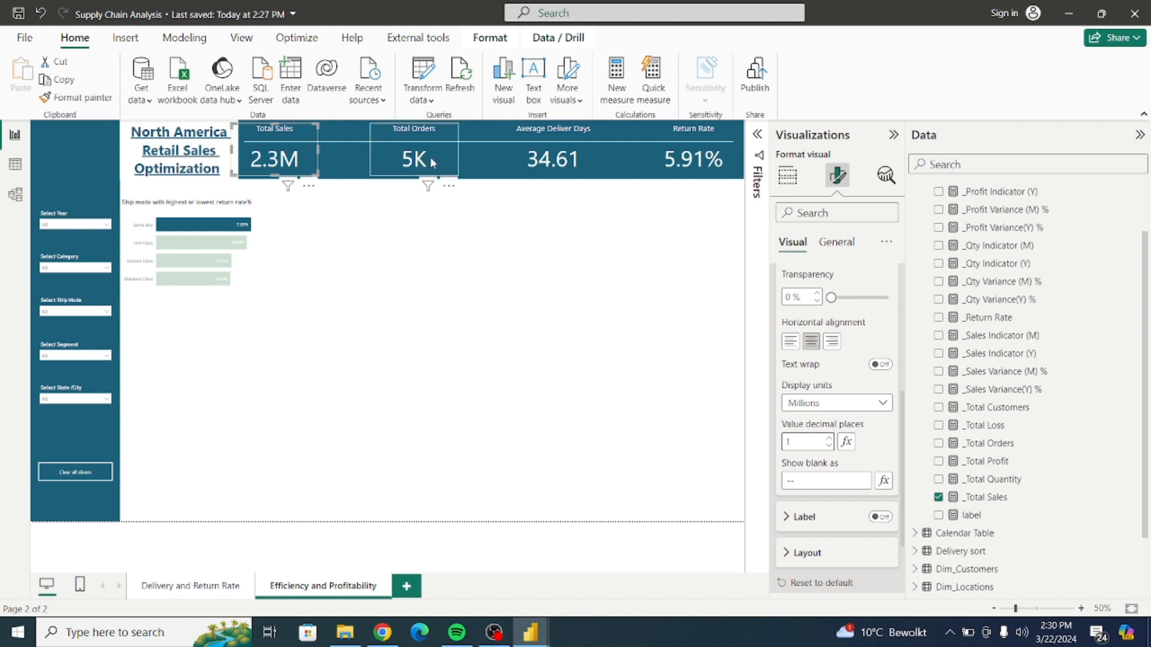
Review the formula of the _Total Quantity measure in the expanded formula editor, and collapse the editor
left_click(999, 483)
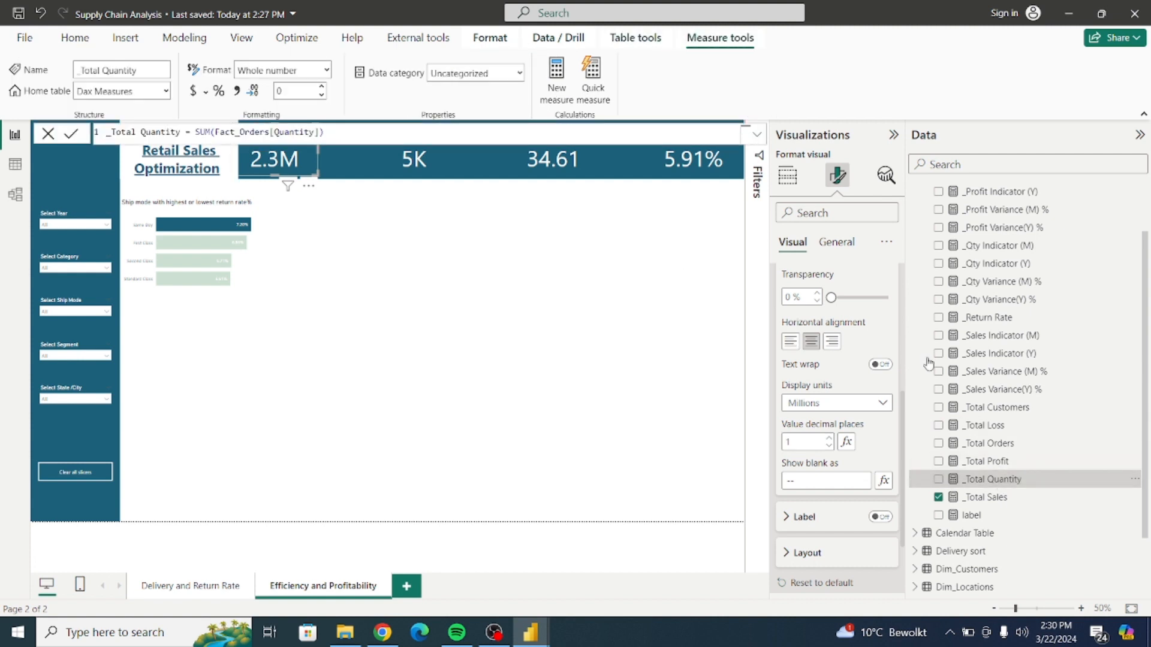
left_click(757, 135)
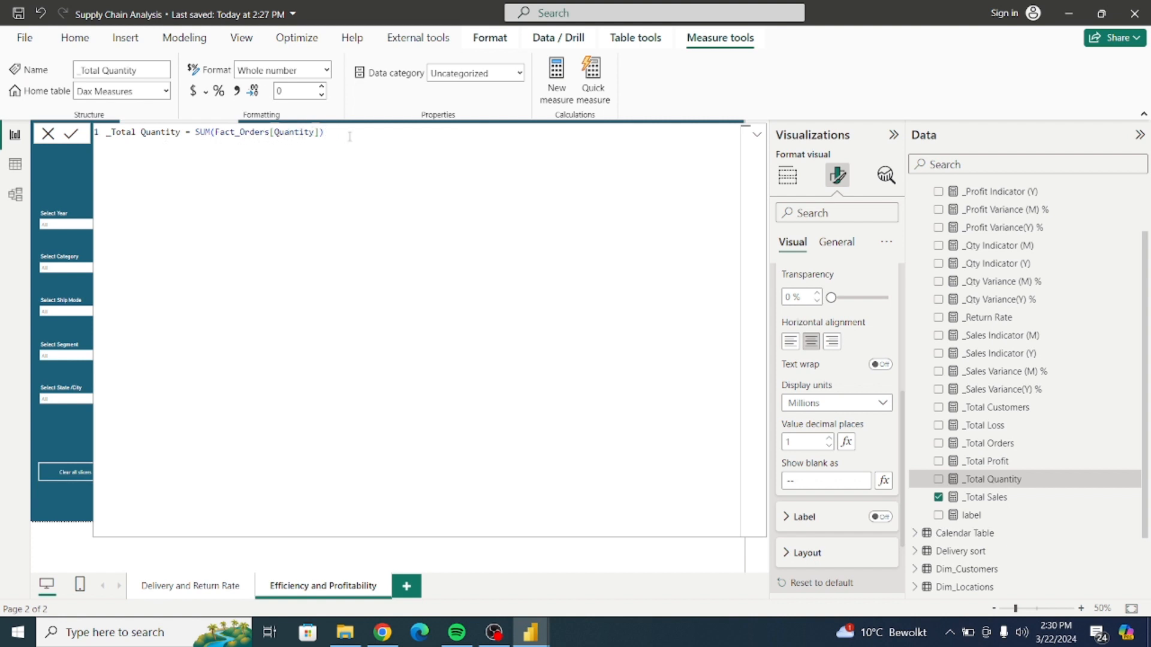
left_click(757, 134)
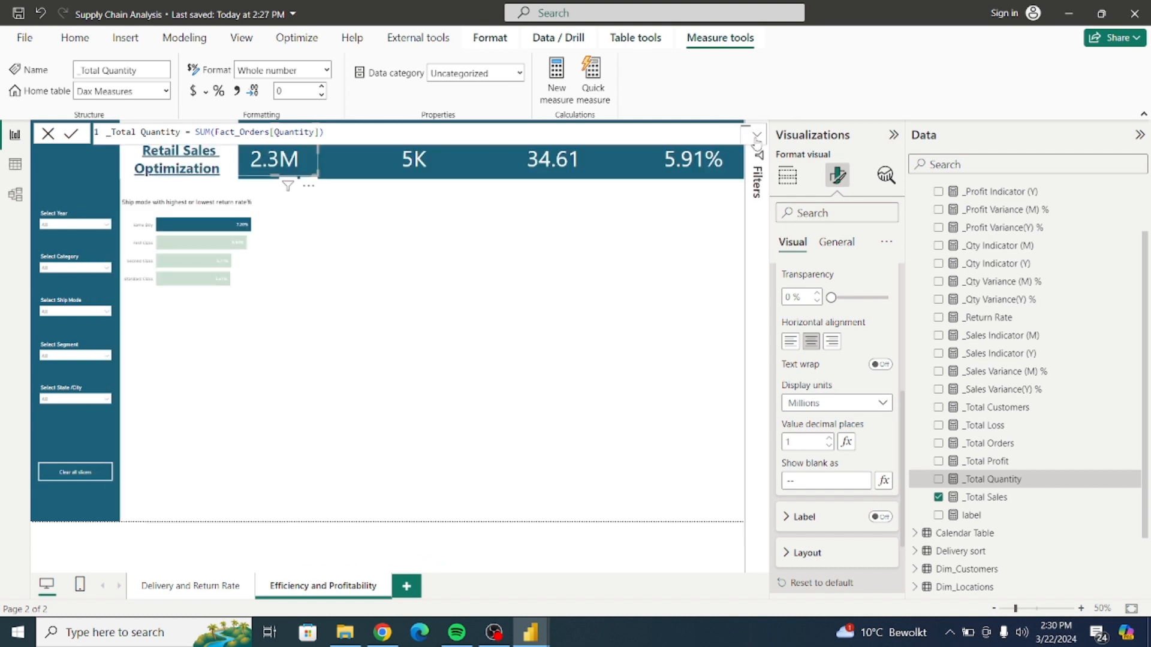
Replace the _Total Orders field with _Total Quantity in the second KPI card
left_click(429, 159)
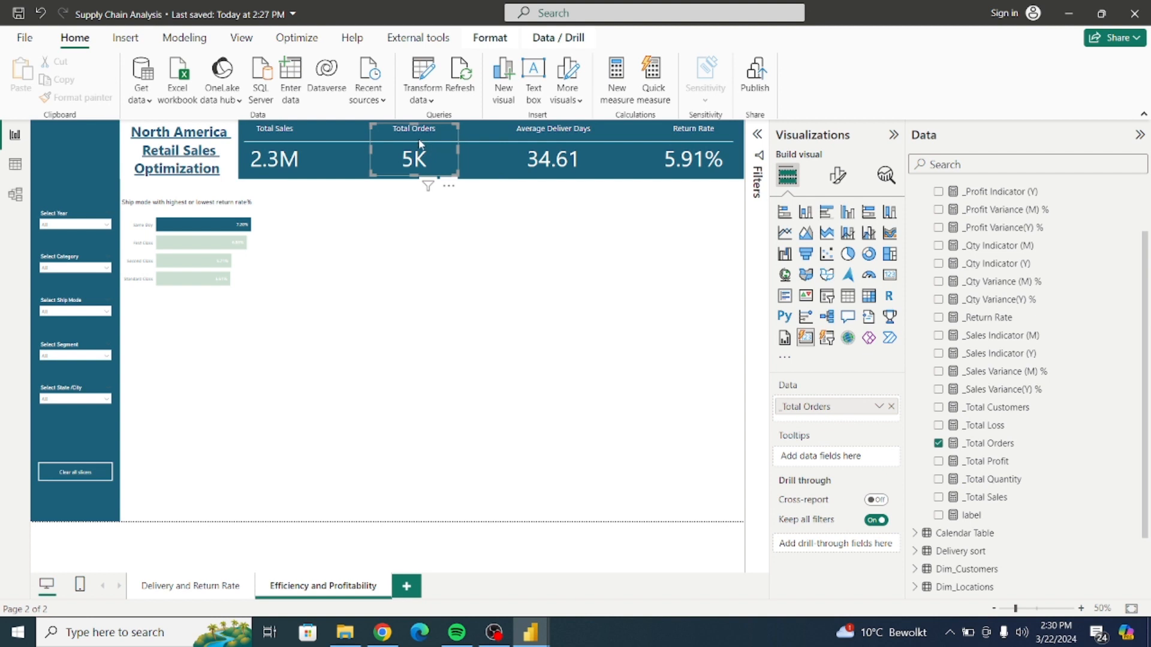
left_click(891, 406)
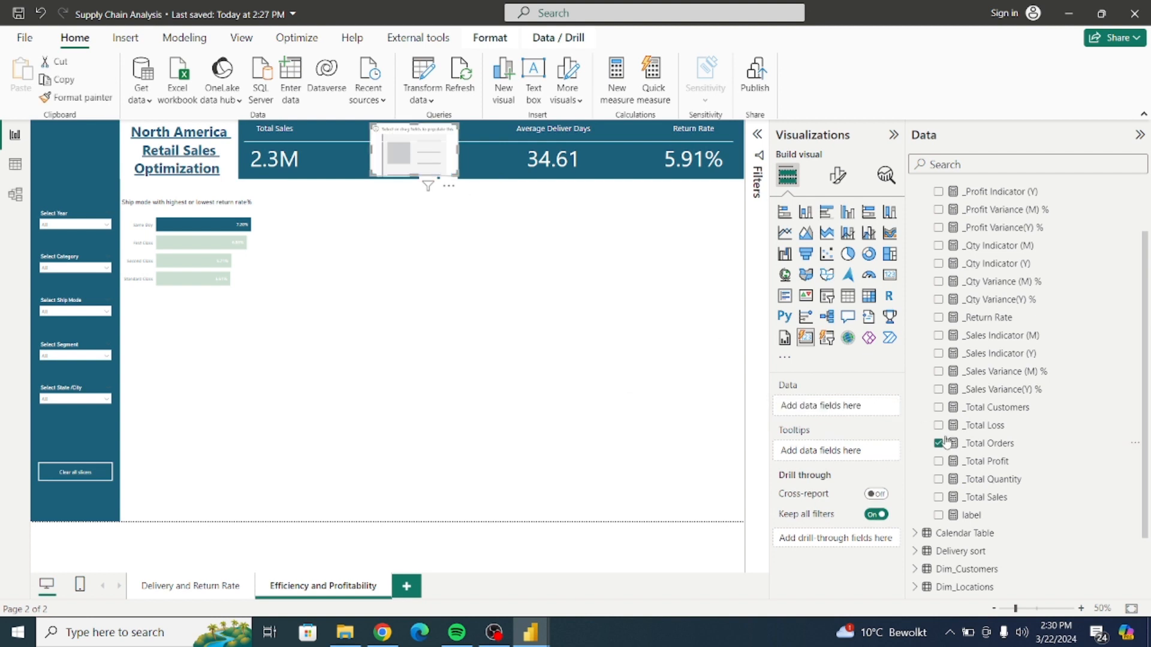
left_click(938, 480)
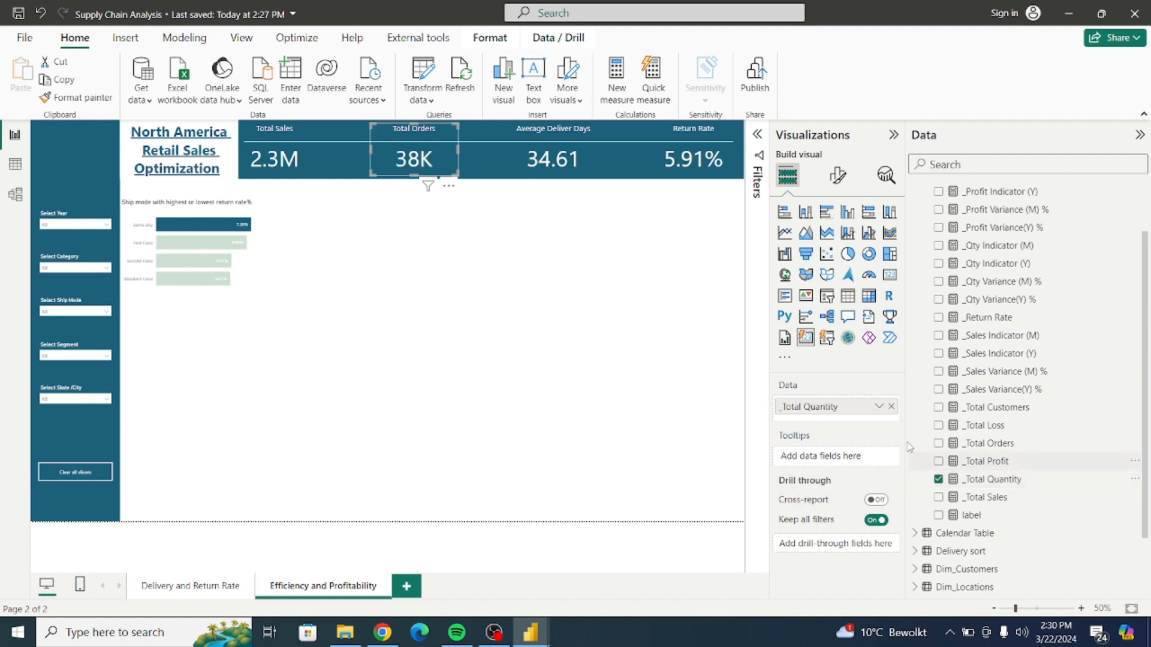
Change the title text of the second KPI card to Total Quantity
left_click(837, 175)
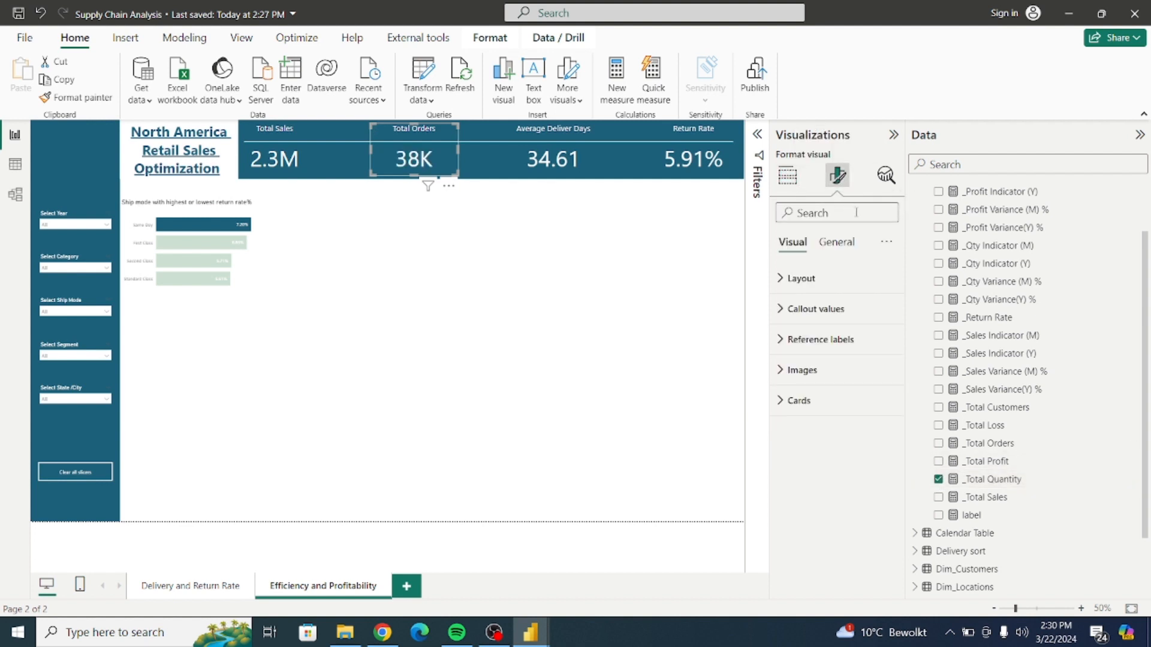
left_click(839, 246)
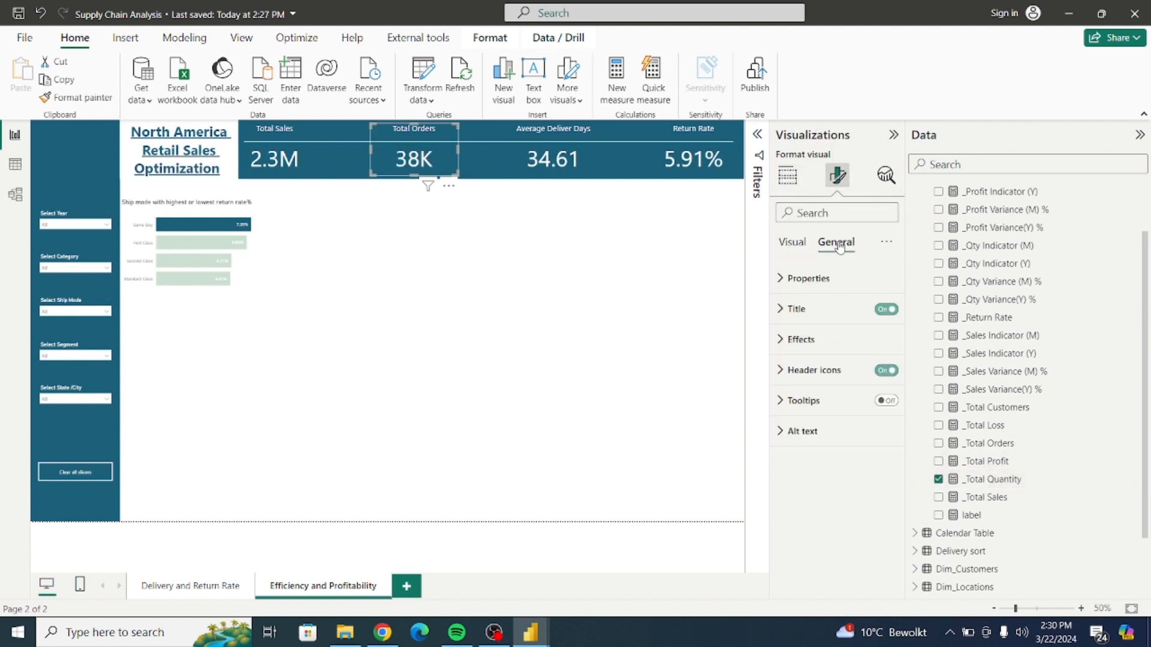
left_click(799, 311)
left_click(838, 386)
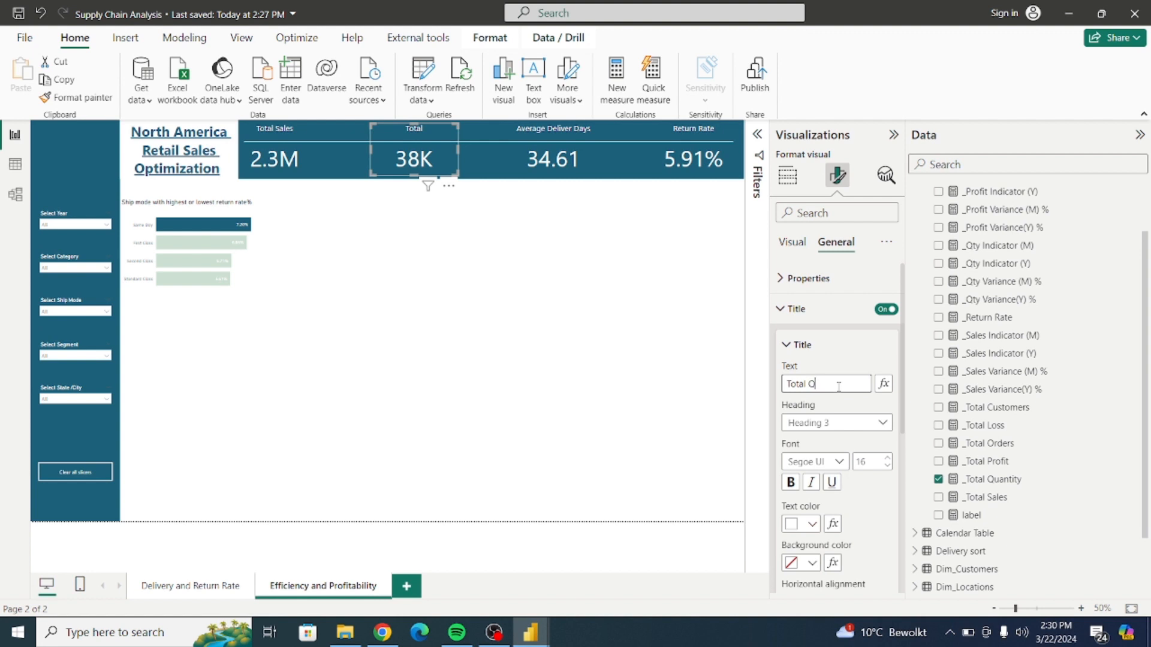
type("Quantity")
left_click(795, 309)
Set the Total Quantity card's callout value for the _Total Quantity series to display in Thousands with 1 decimal place
left_click(792, 246)
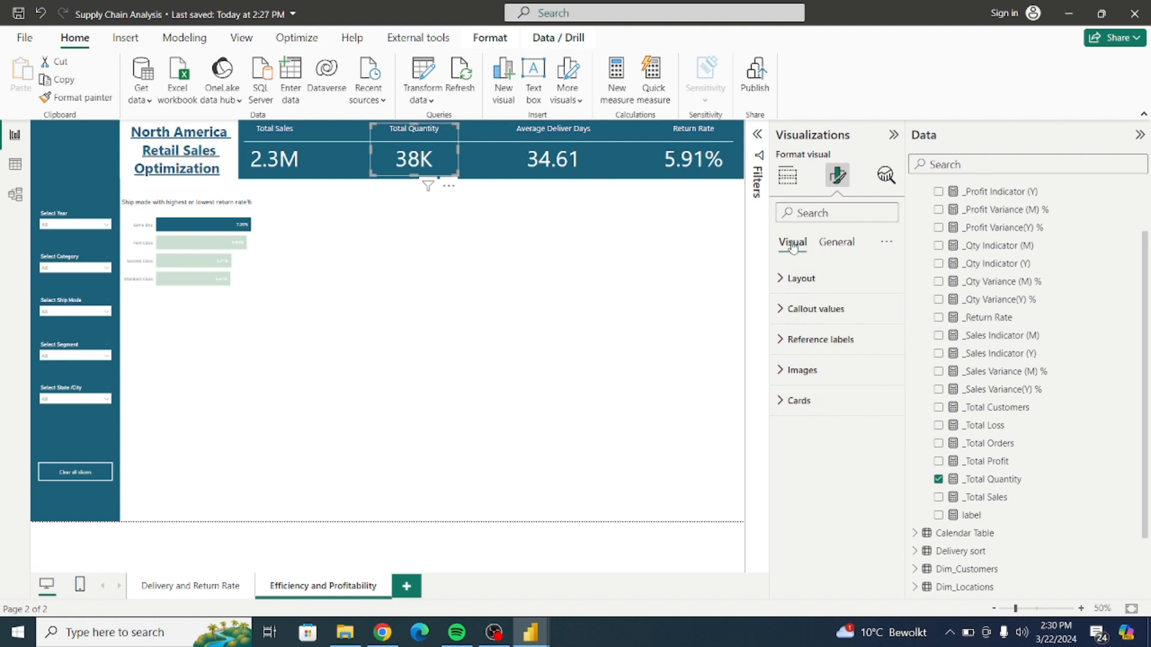
left_click(797, 309)
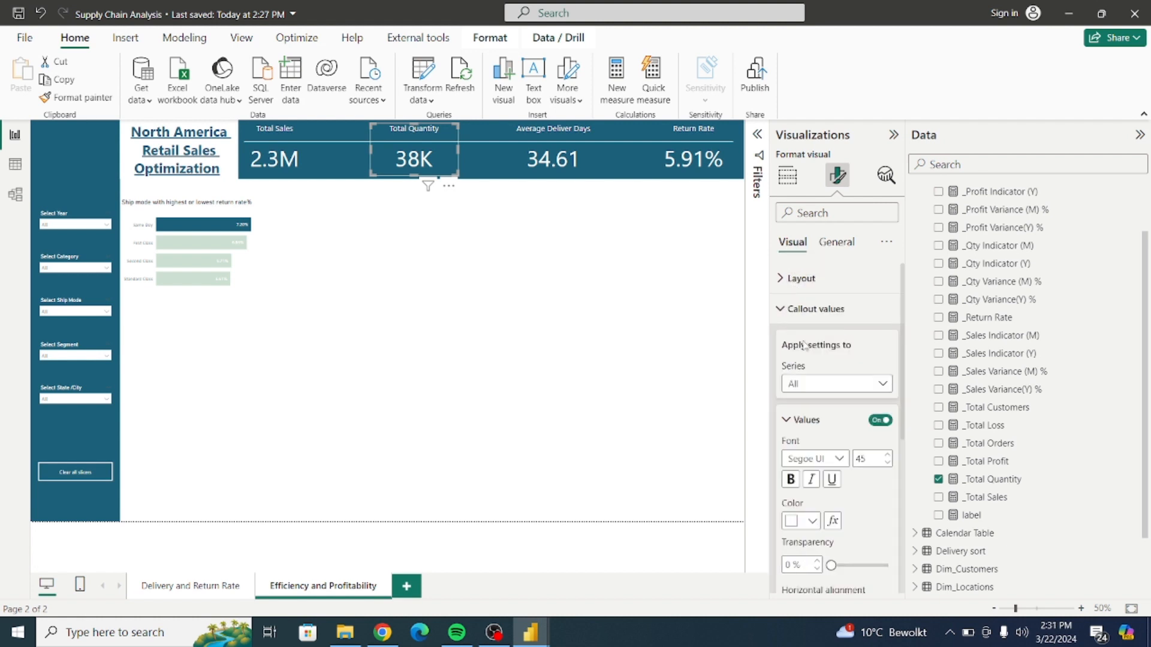
left_click(839, 389)
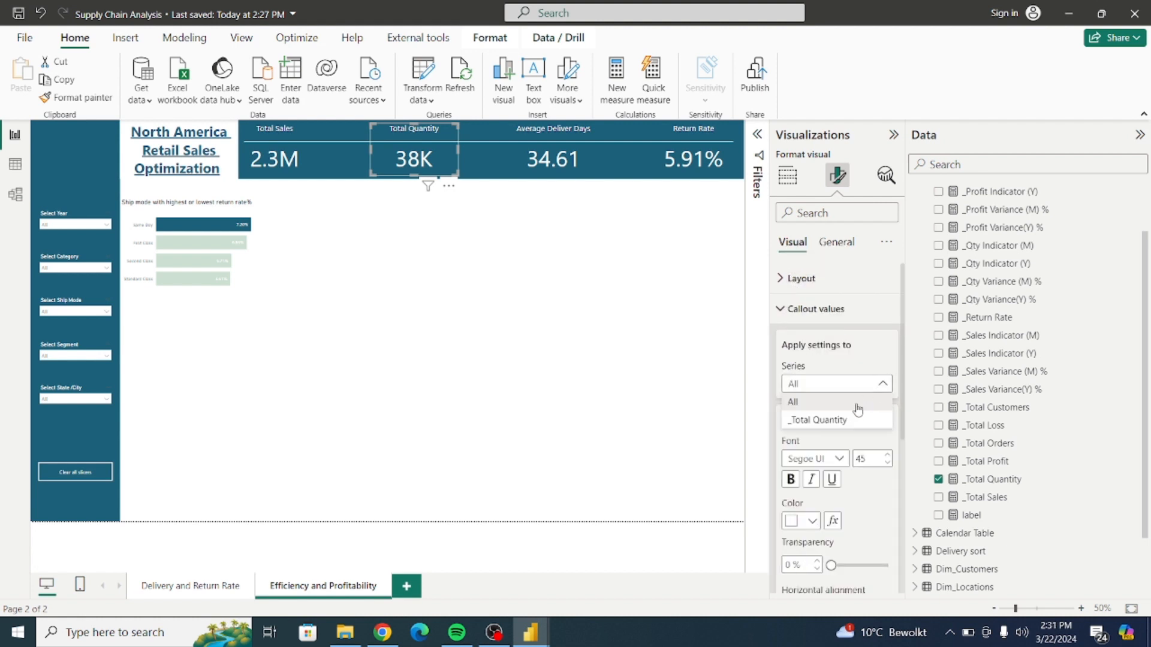
left_click(838, 421)
scroll(906, 371, "down", 2)
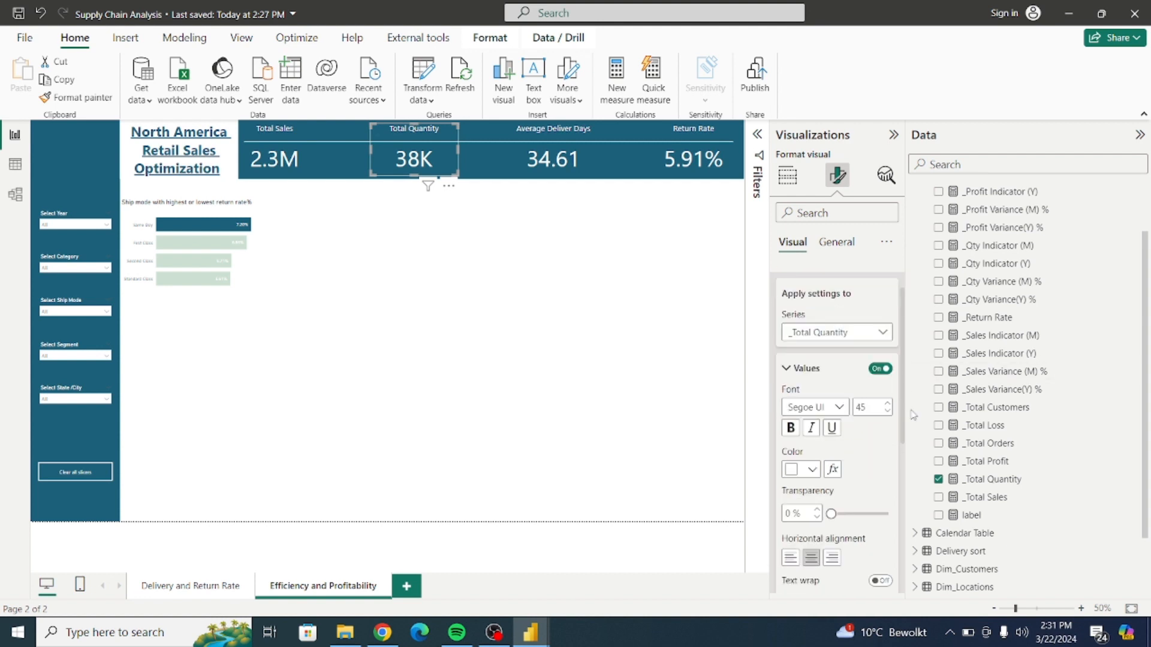
scroll(921, 487, "down", 2)
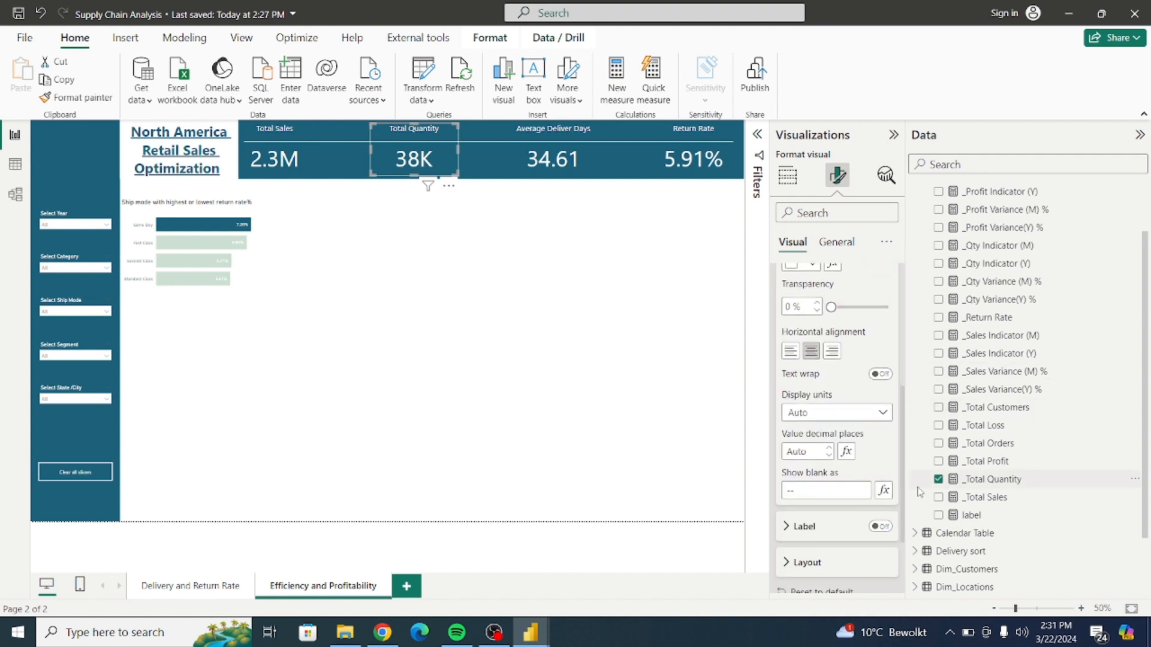
left_click(828, 419)
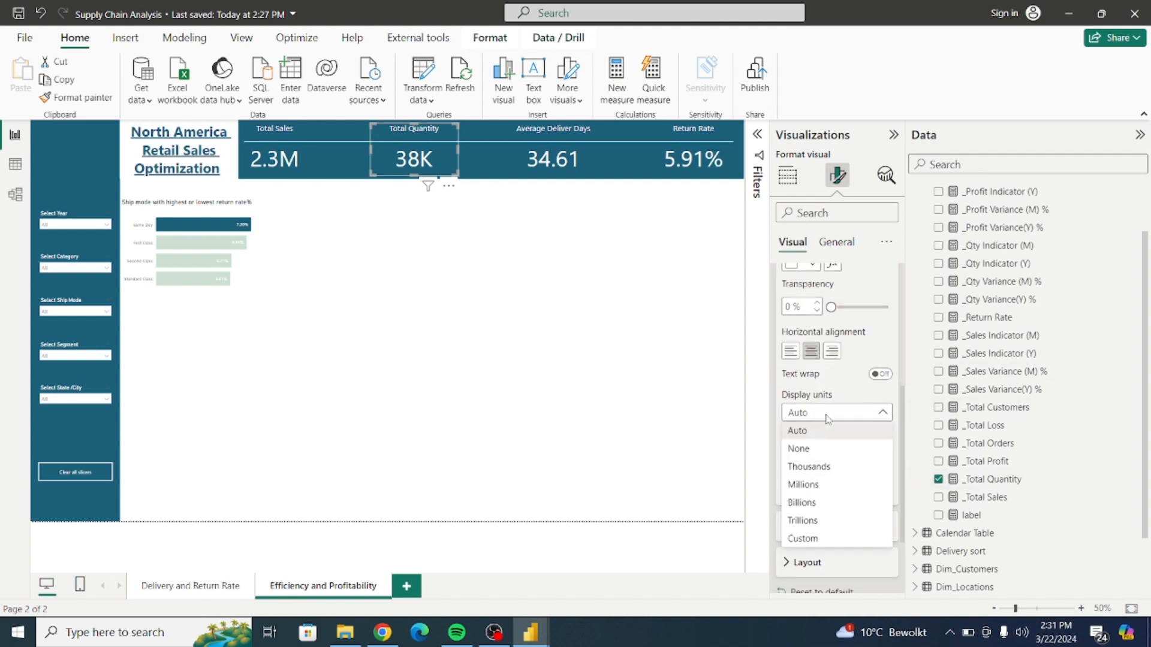
left_click(805, 471)
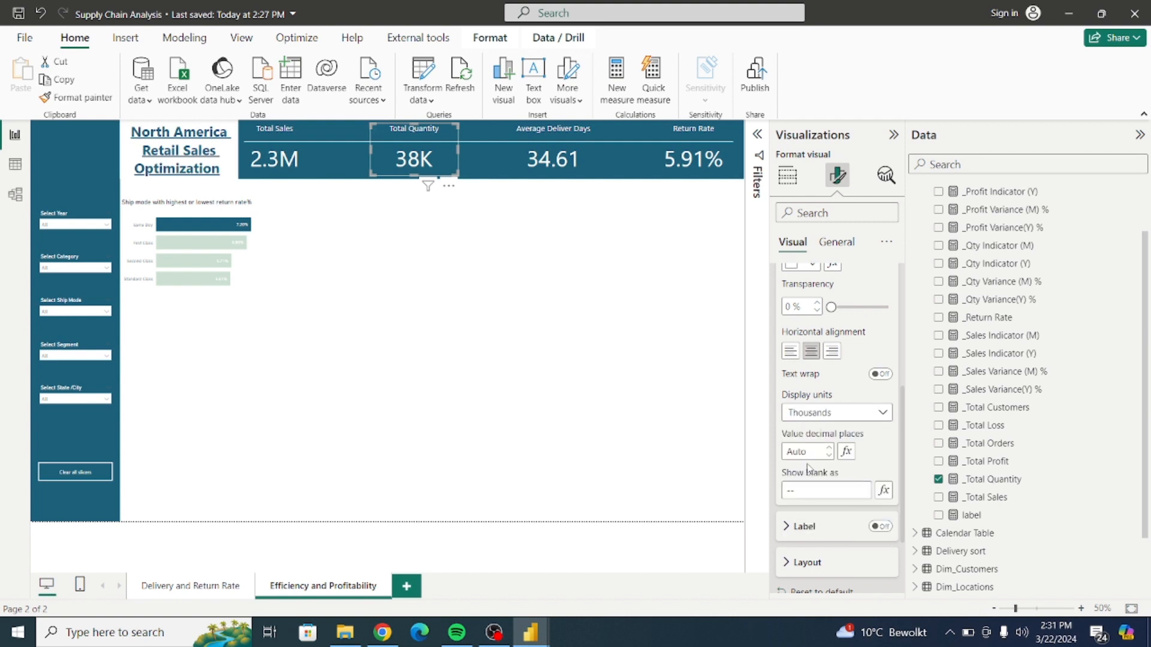
left_click(828, 456)
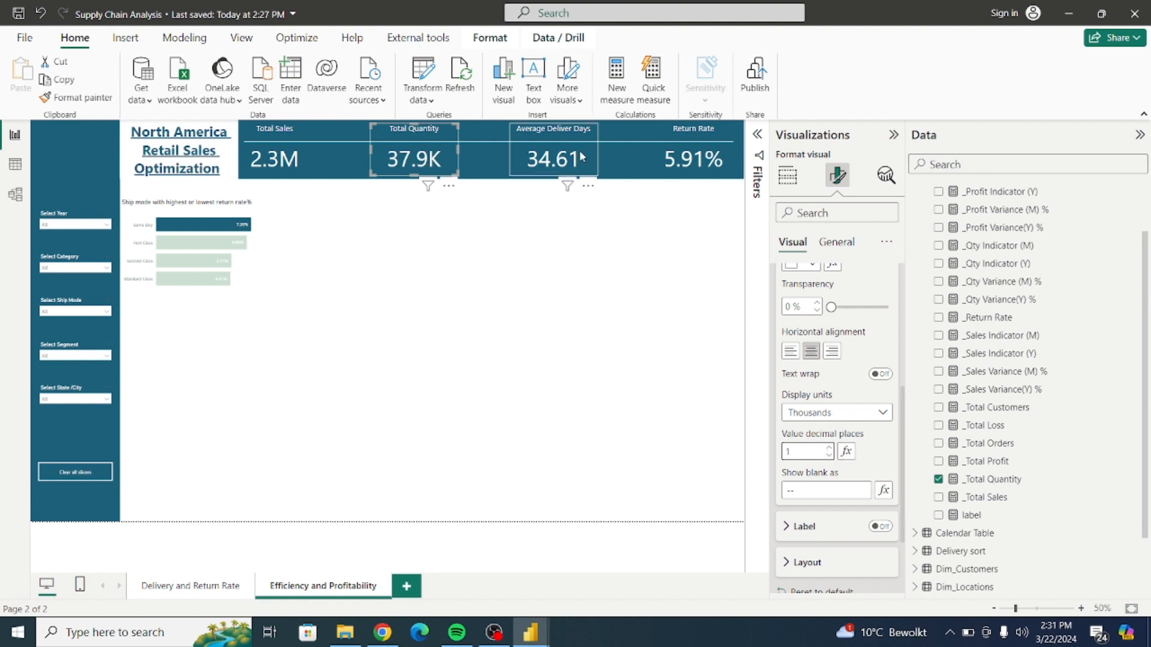
Review the _Total Profit measure's formula in the expanded formula editor, and close the formula display
left_click(990, 463)
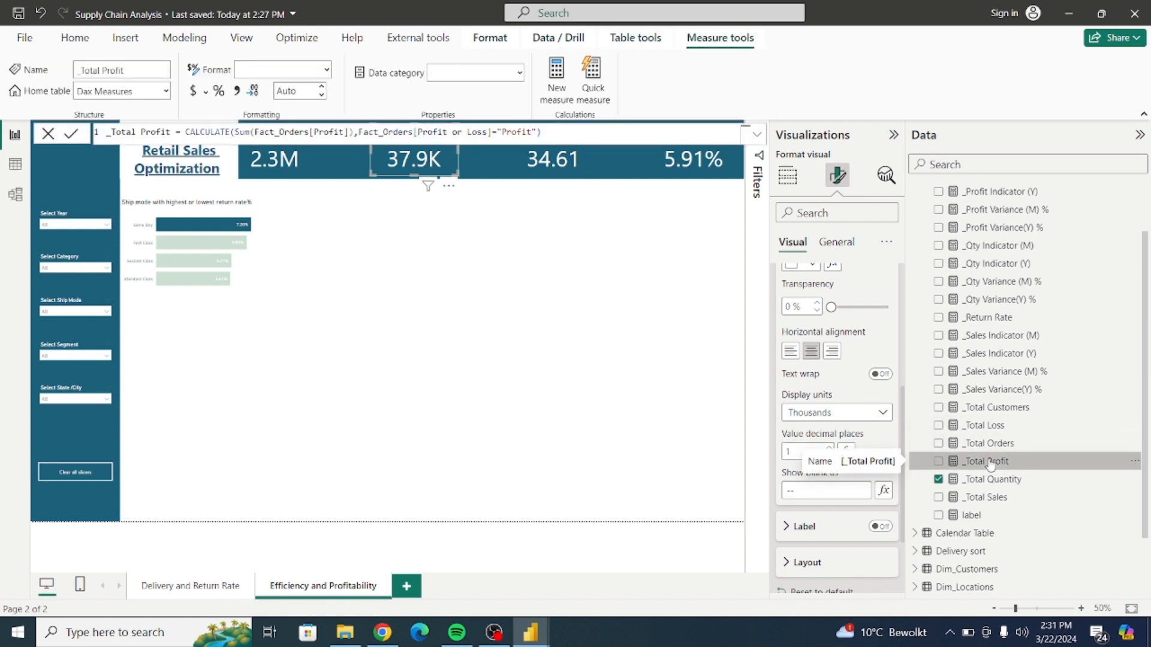
left_click(757, 139)
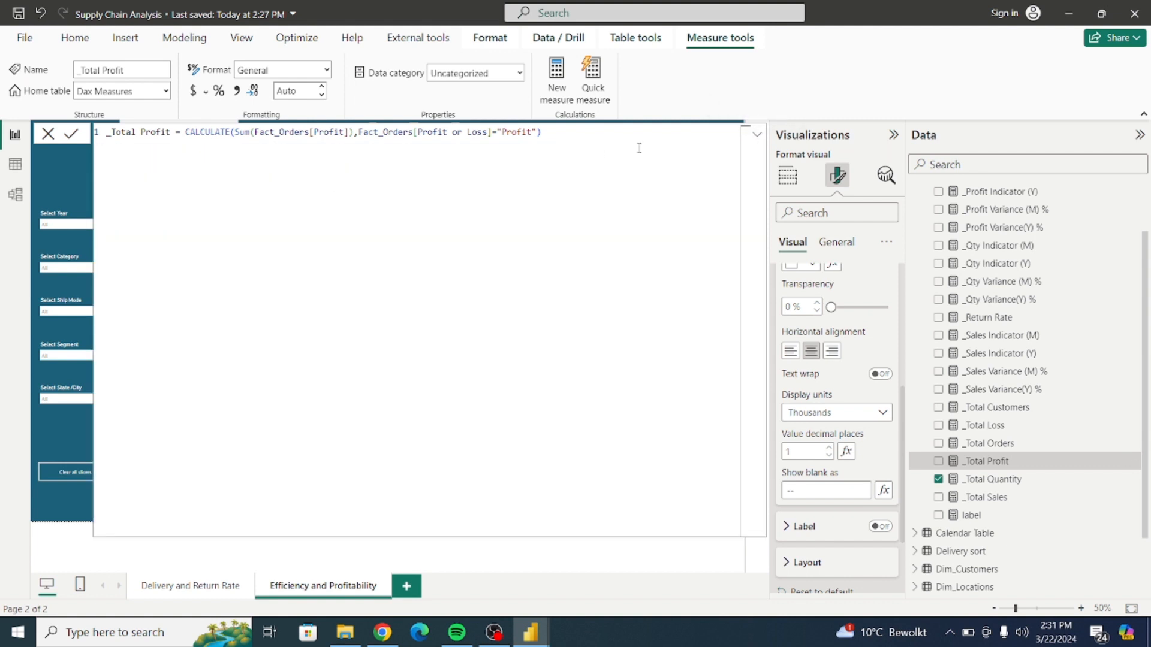
left_click(757, 135)
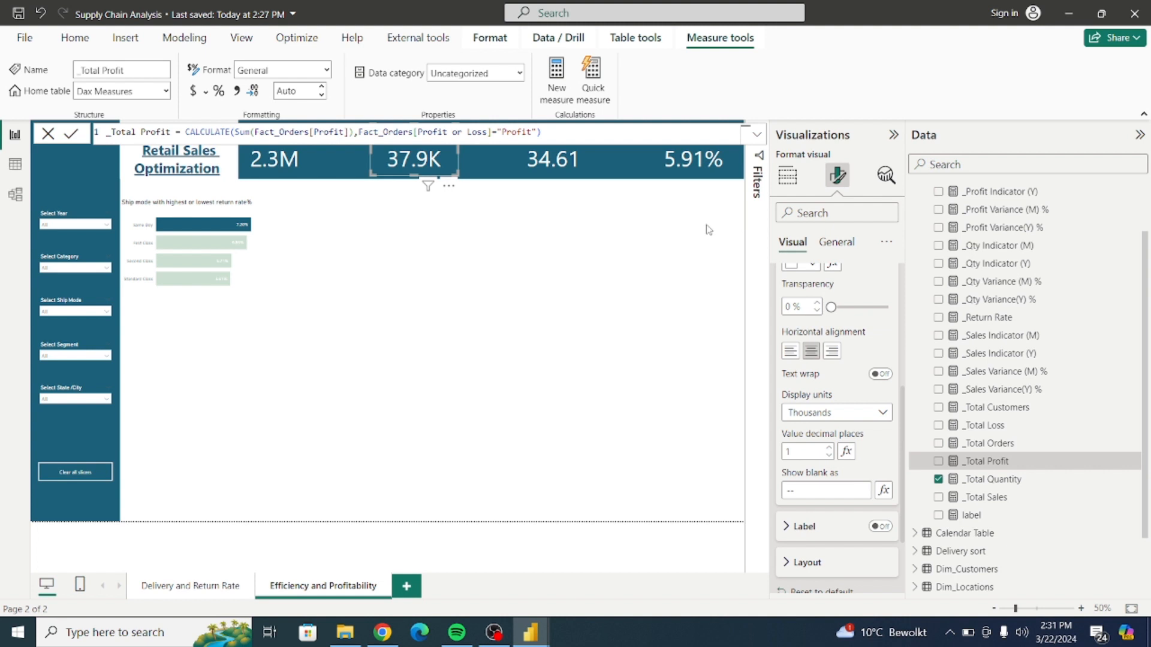
left_click(33, 175)
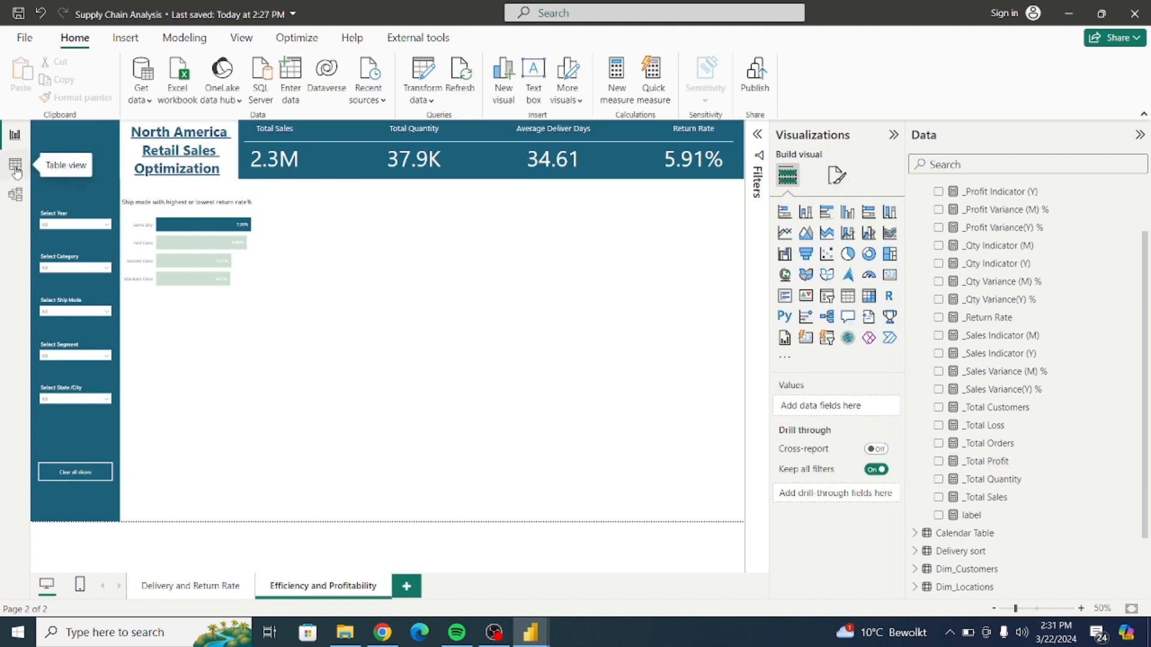
Examine the Fact_Orders table data, checking the Profit or Loss column's formula and the list of distinct values in the Profit column
left_click(16, 168)
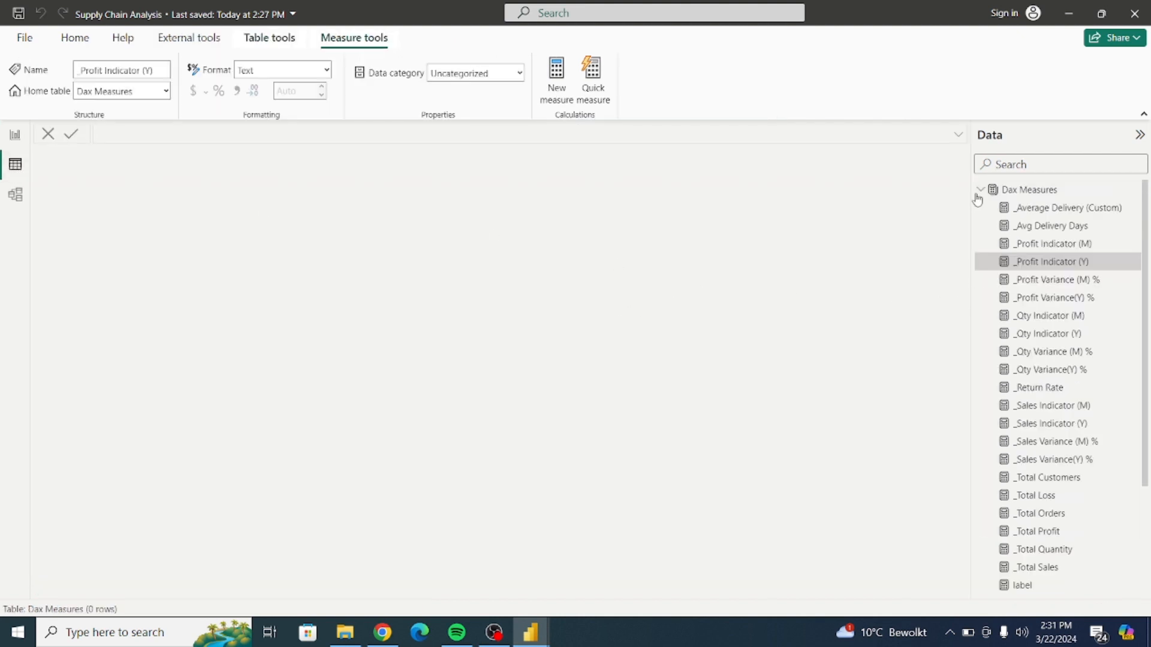
left_click(980, 191)
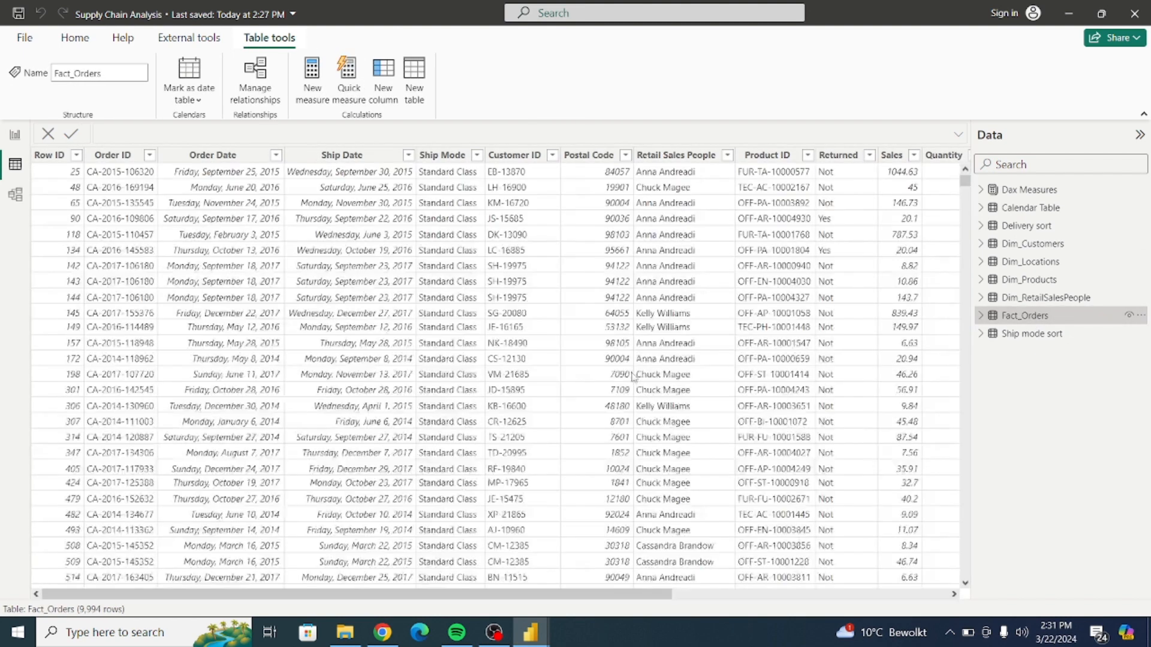
left_click_drag(555, 594, 909, 607)
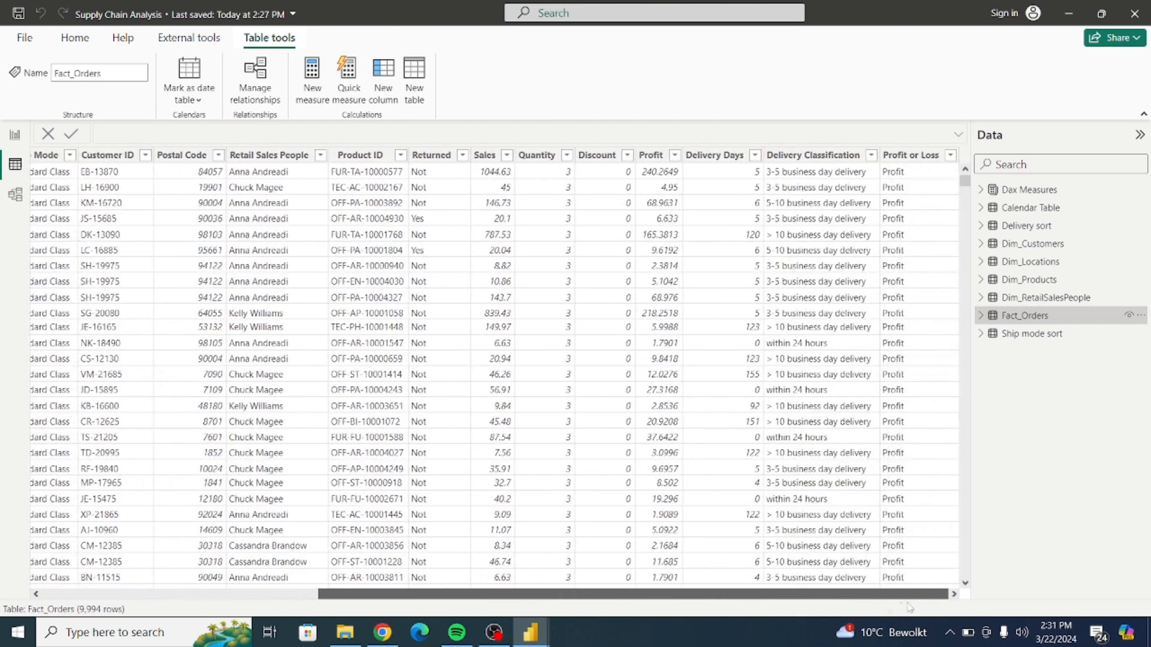
left_click(913, 155)
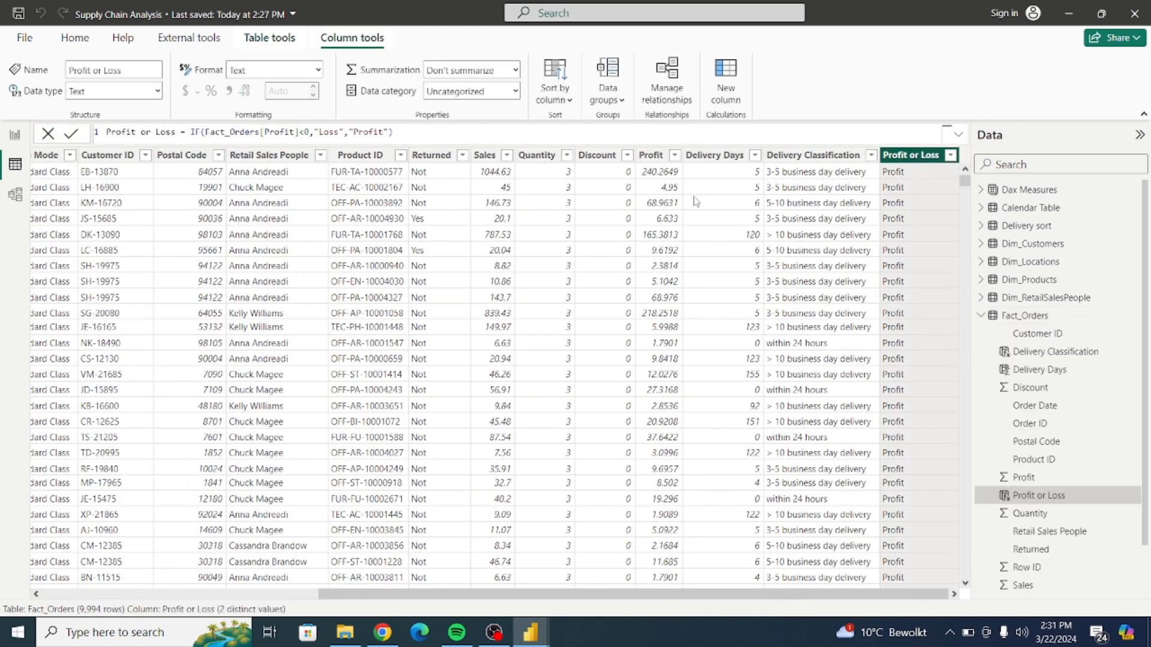
left_click(658, 162)
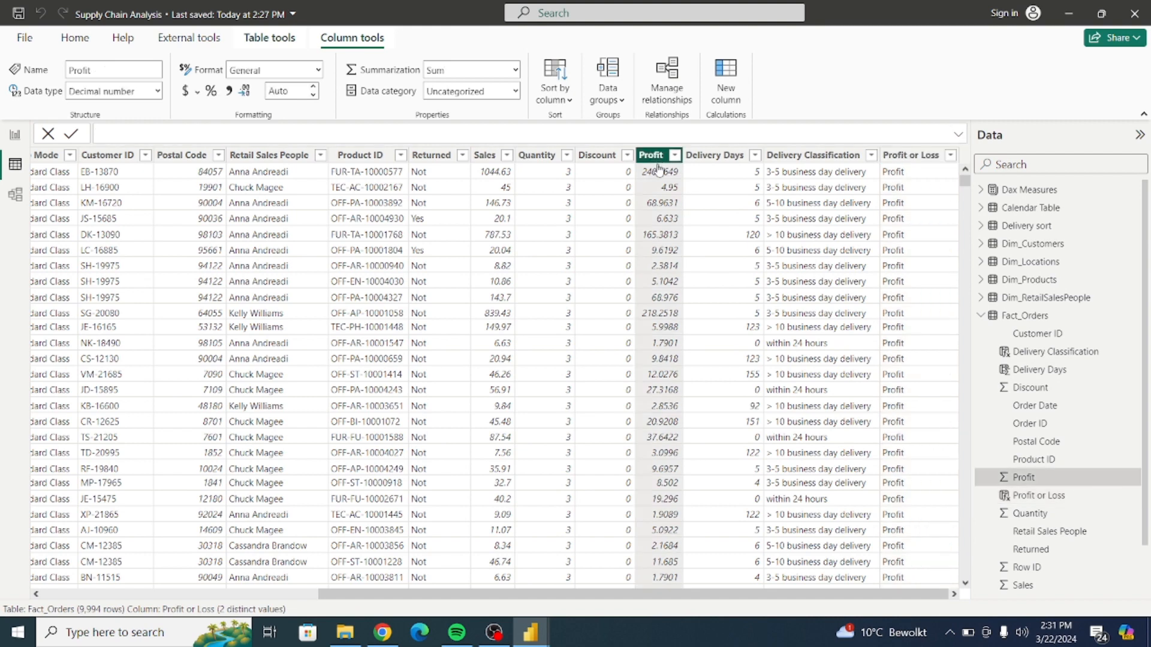
left_click(675, 156)
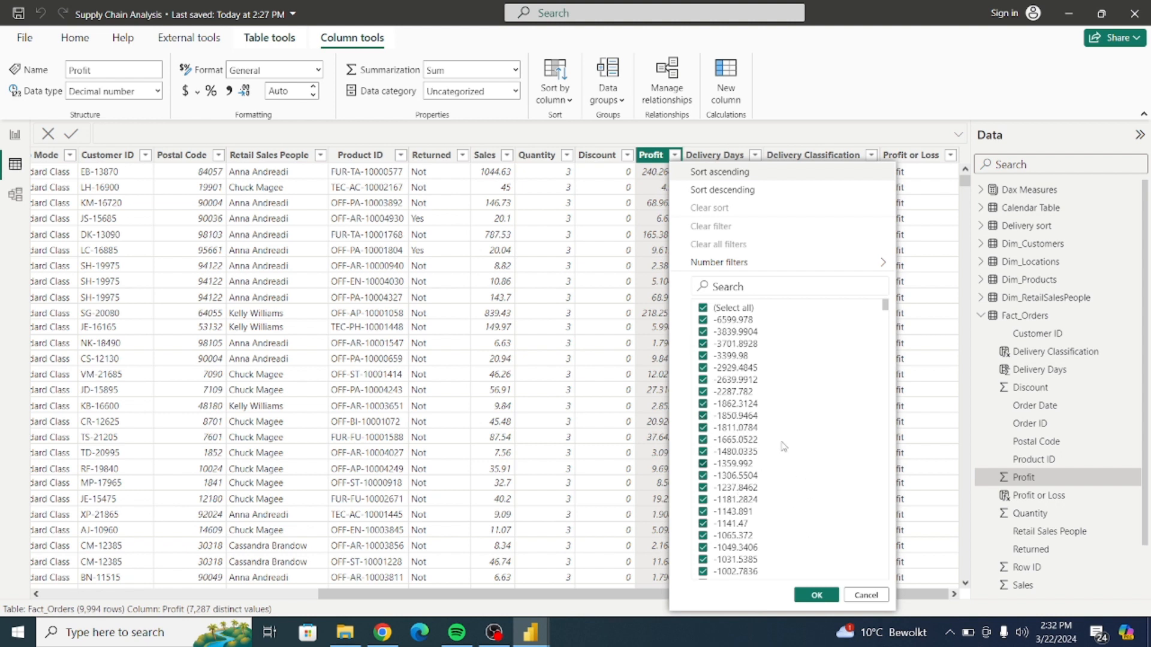
left_click(801, 594)
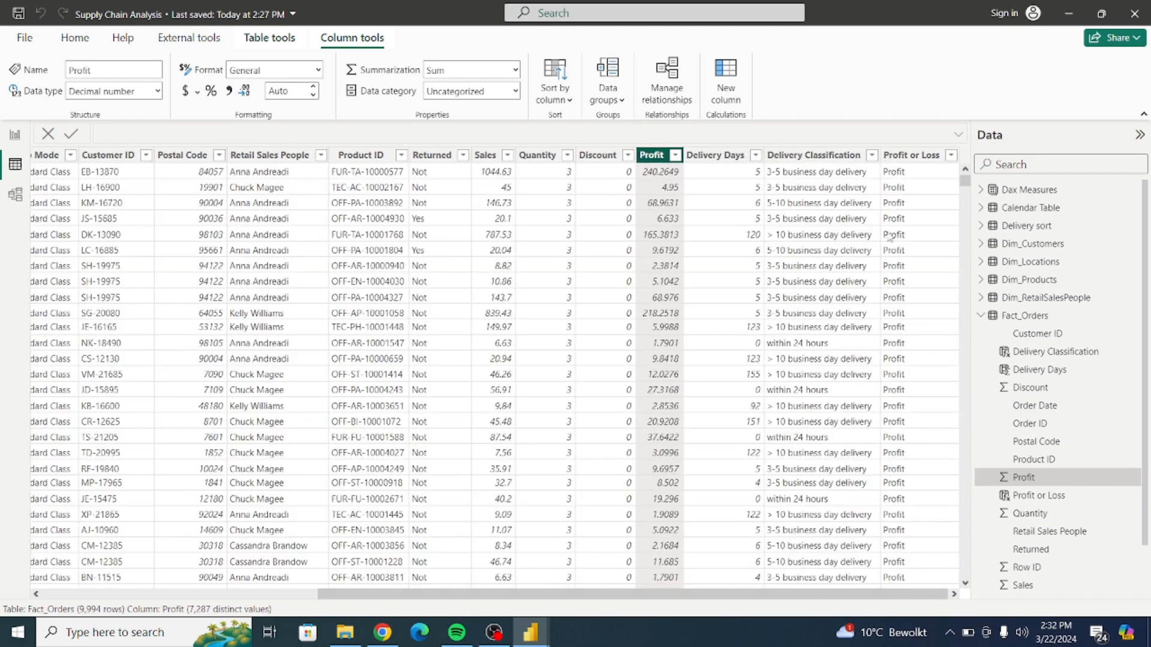
Review the Profit or Loss column's formula in Fact_Orders and the _Total Profit measure's formula from the report page
left_click(903, 157)
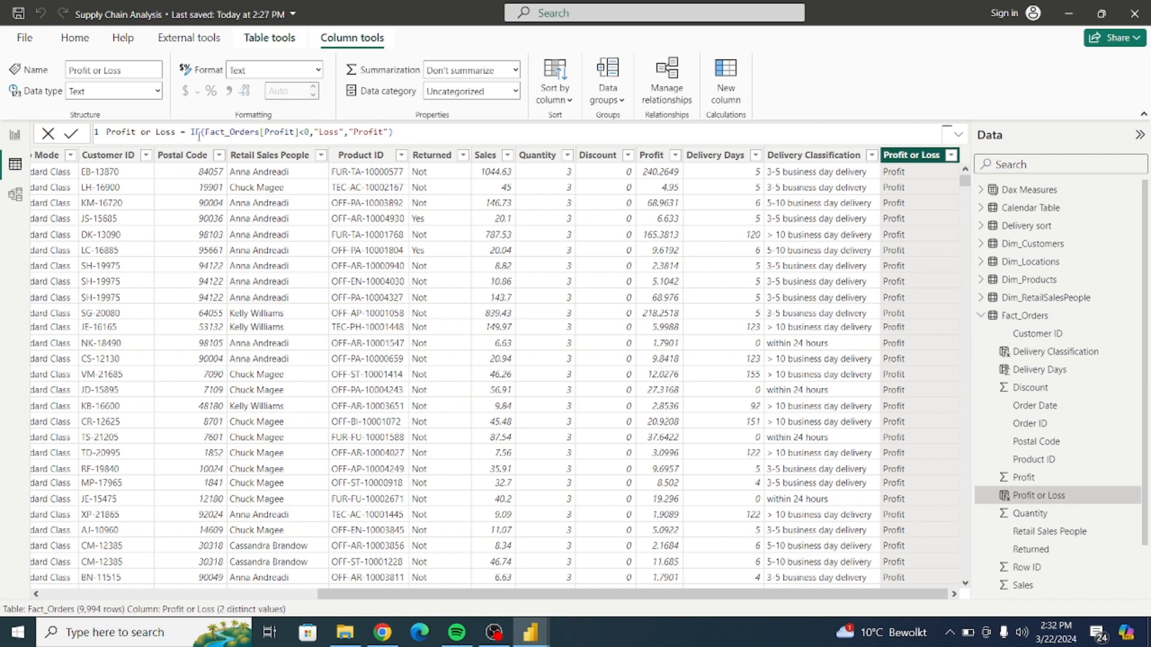
mouse_move(414, 132)
left_mouse_down()
mouse_move(219, 133)
mouse_move(418, 130)
left_mouse_up()
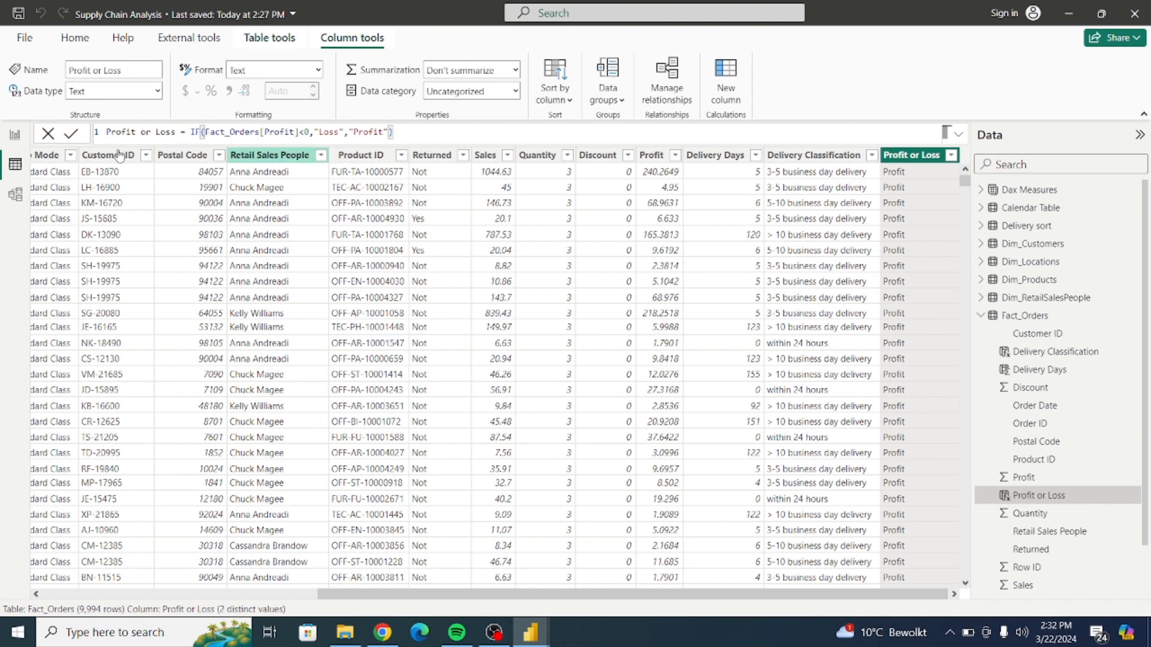
left_click(15, 134)
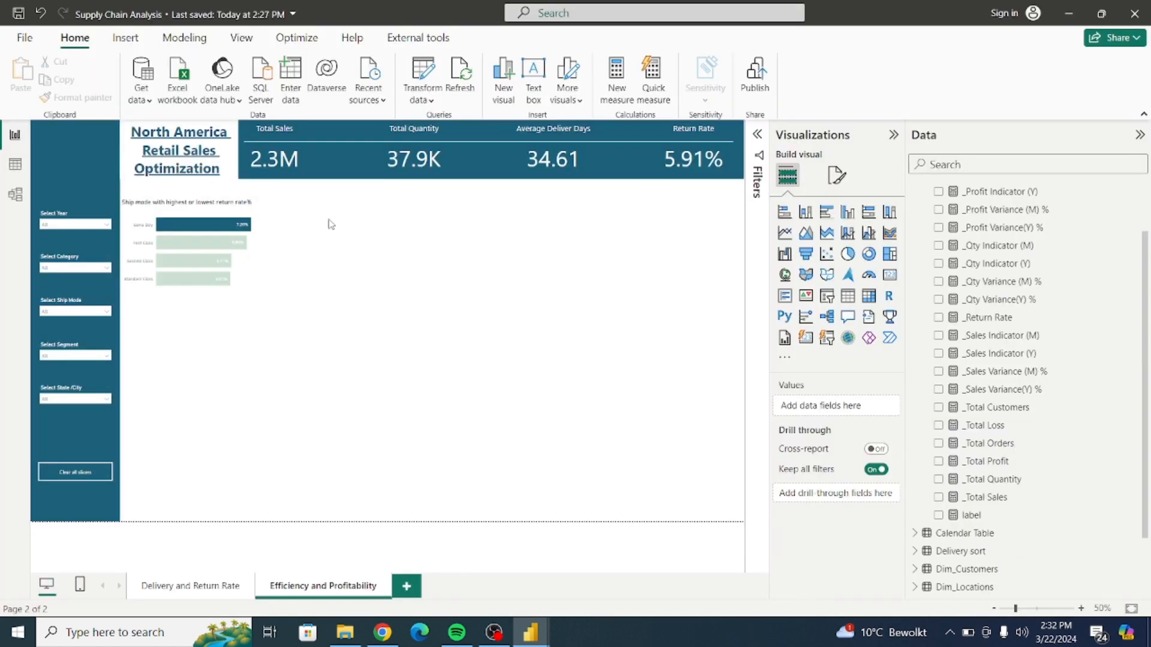
left_click(986, 462)
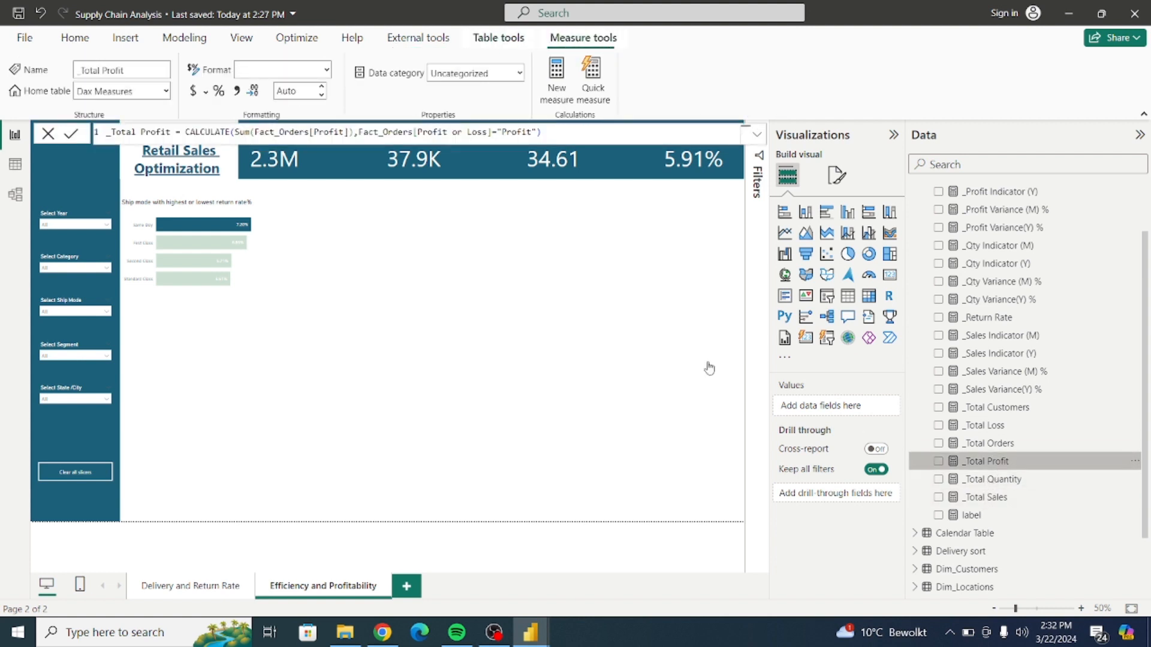
left_click(757, 135)
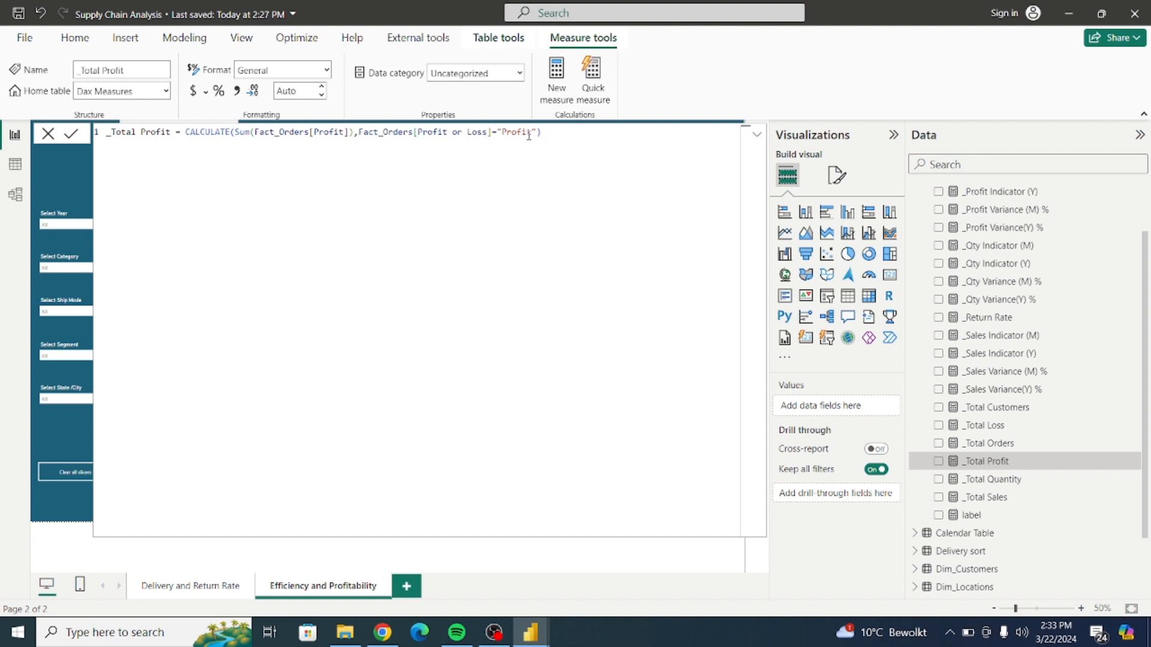
left_click(756, 135)
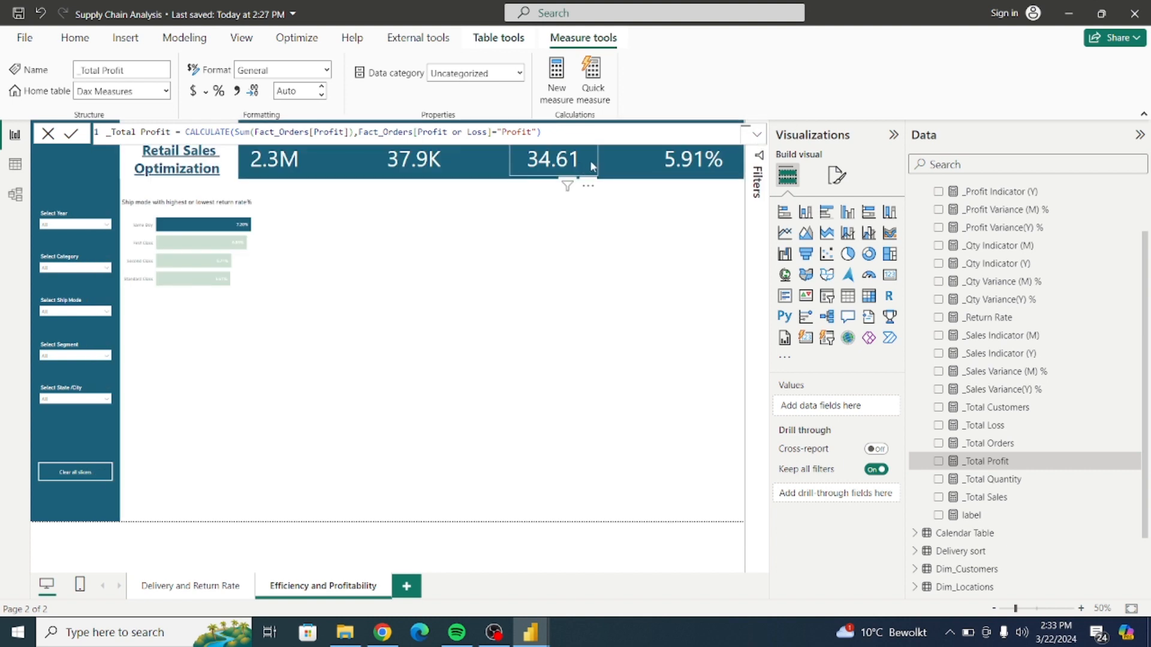
Replace the _Avg Delivery Days field in the Average Deliver Days card with the _Total Profit measure
left_click(577, 150)
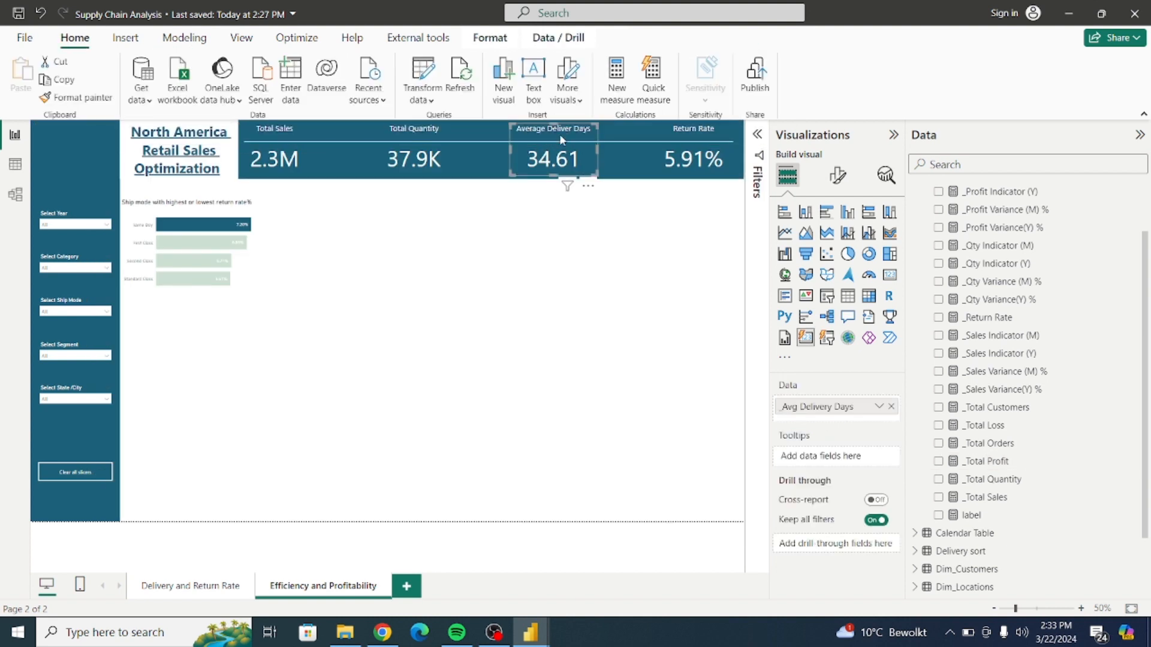
left_click(891, 406)
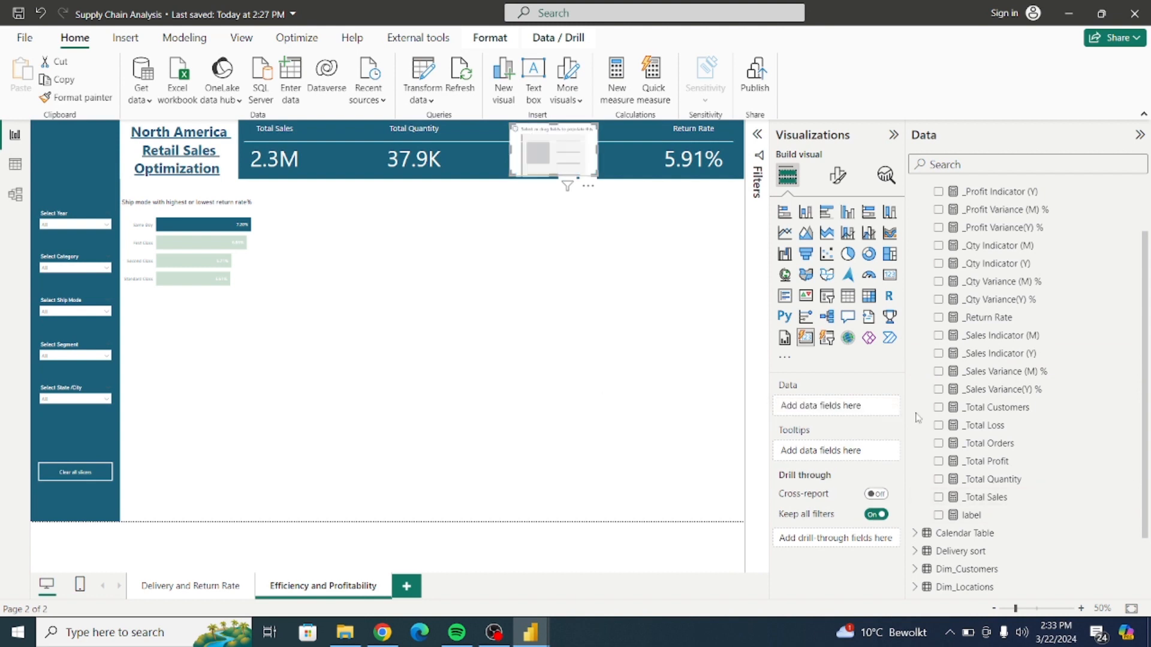
left_click(938, 461)
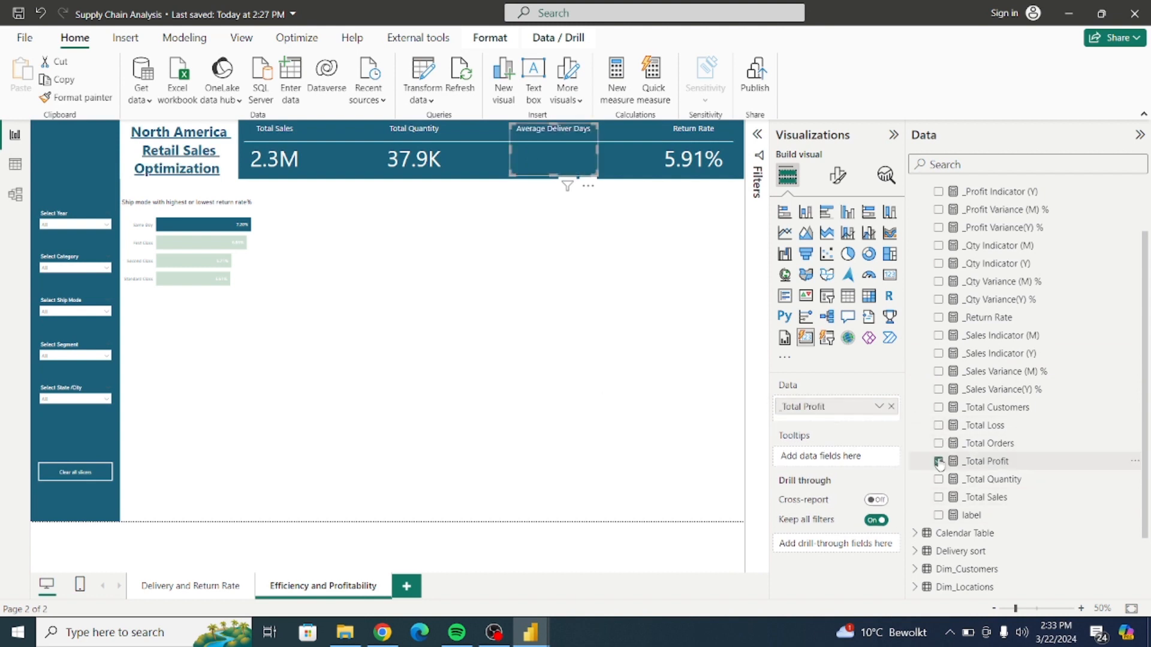
Change the title text of the third KPI card to Total Profit
left_click(842, 187)
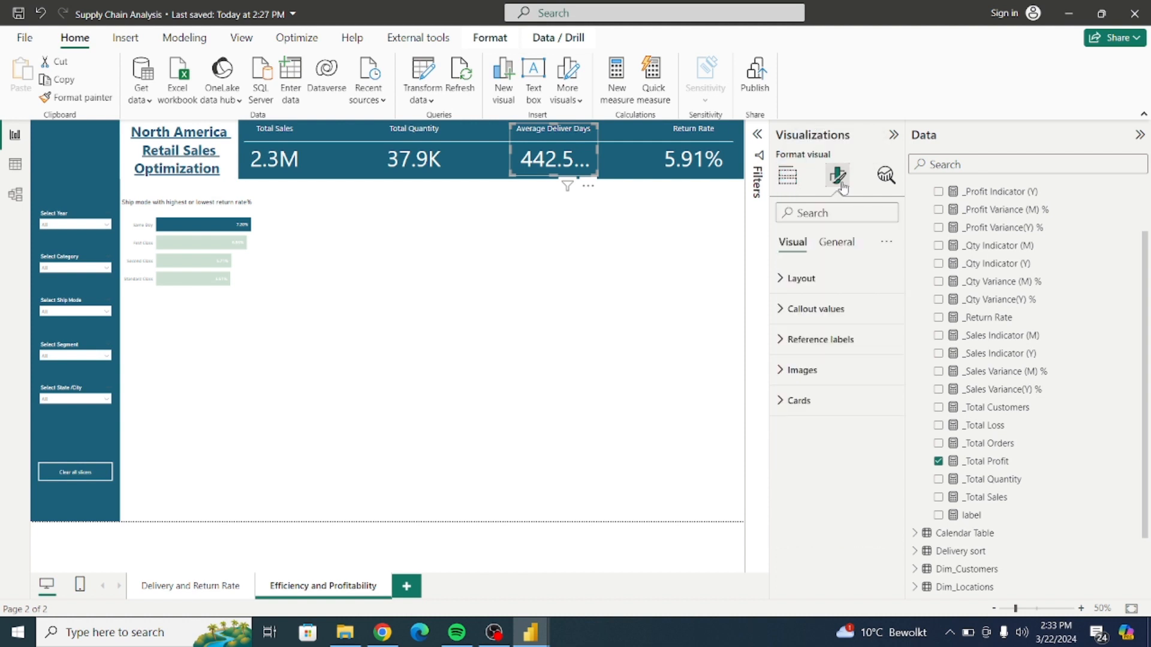
left_click(844, 246)
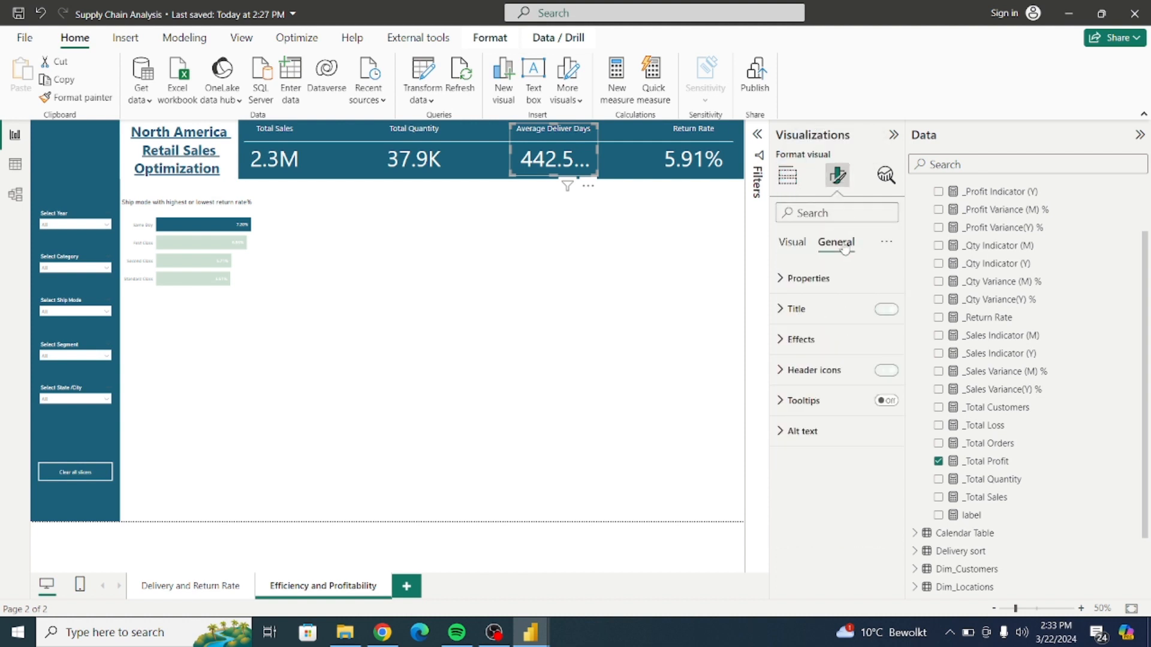
left_click(797, 309)
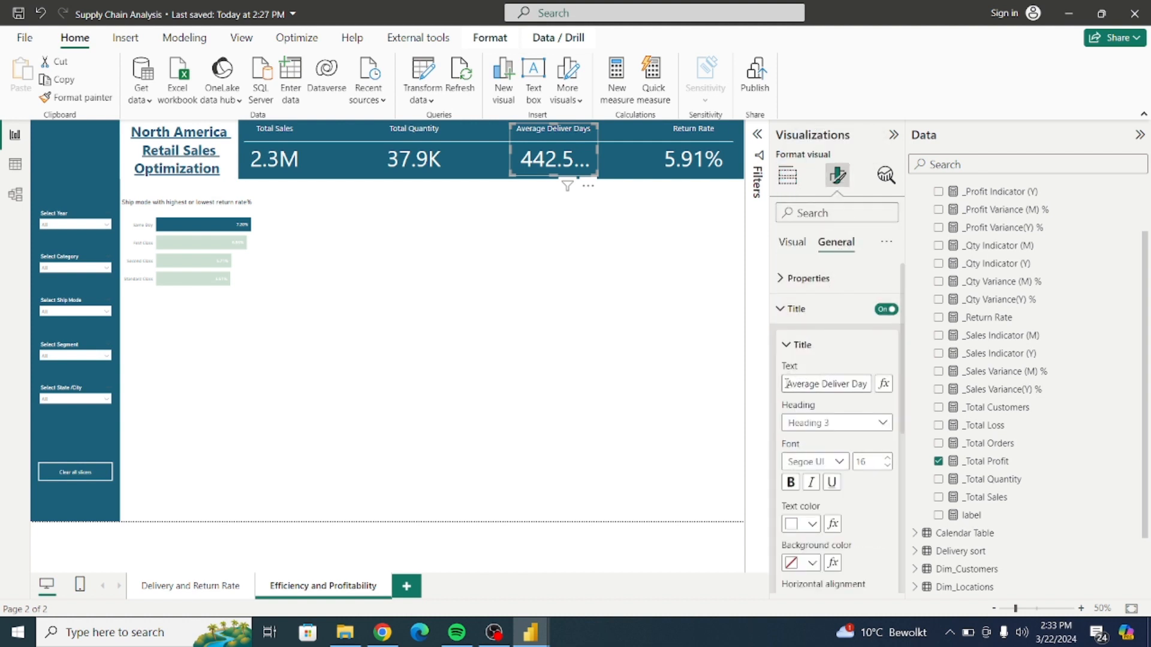
left_click_drag(786, 384, 897, 393)
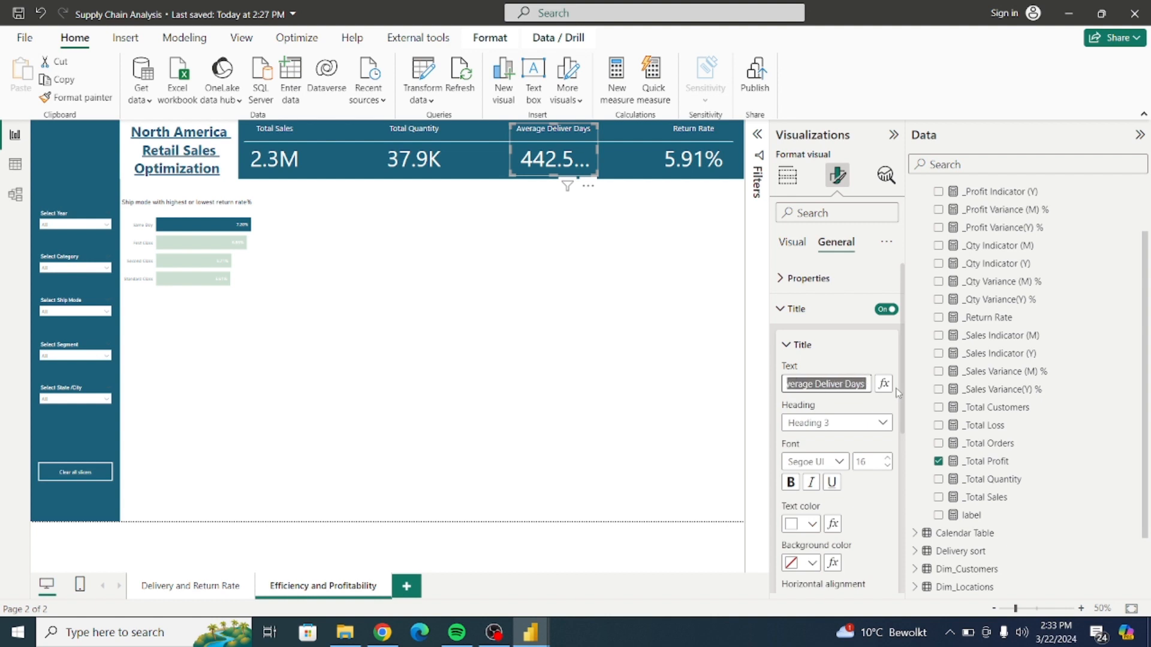
type("Total profit")
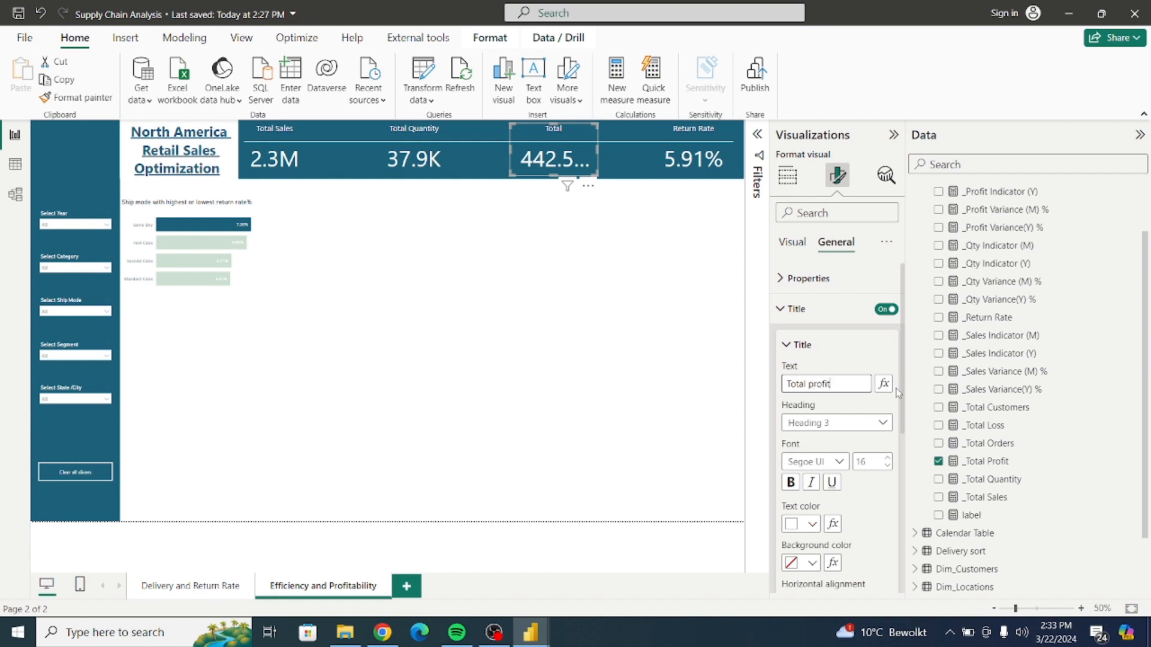
key("BackSpace")
key("BackSpace")
type("fi")
left_click(803, 312)
Set the Total Profit card's callout value for the _Total Profit series to display in Thousands with 1 decimal place
left_click(794, 242)
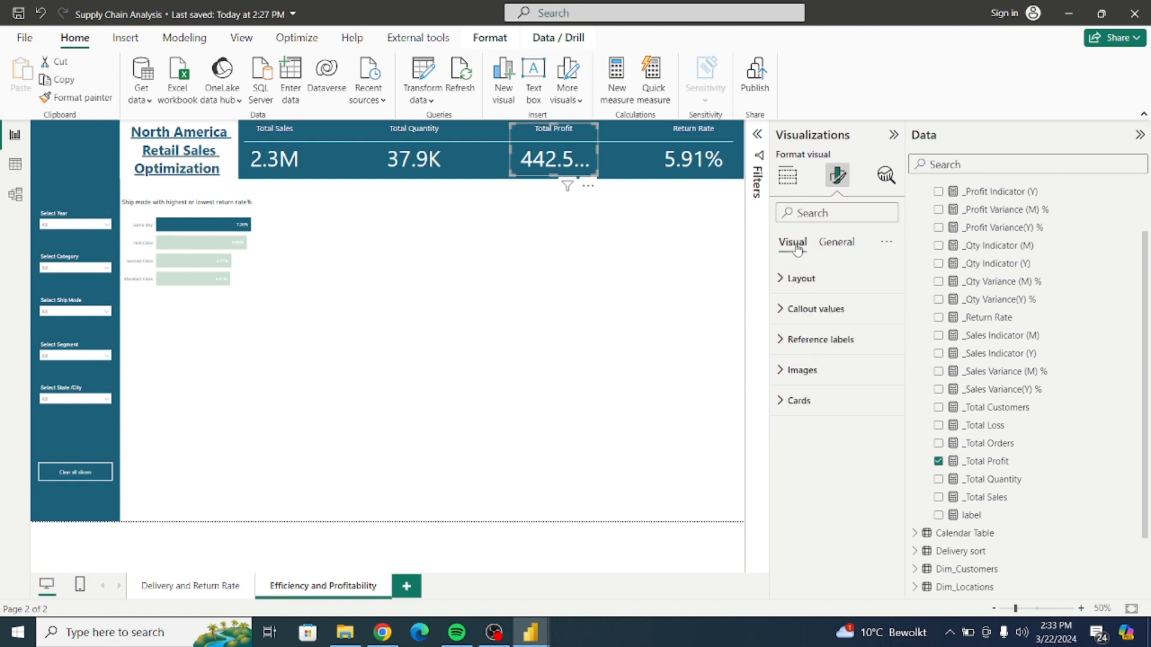
left_click(797, 310)
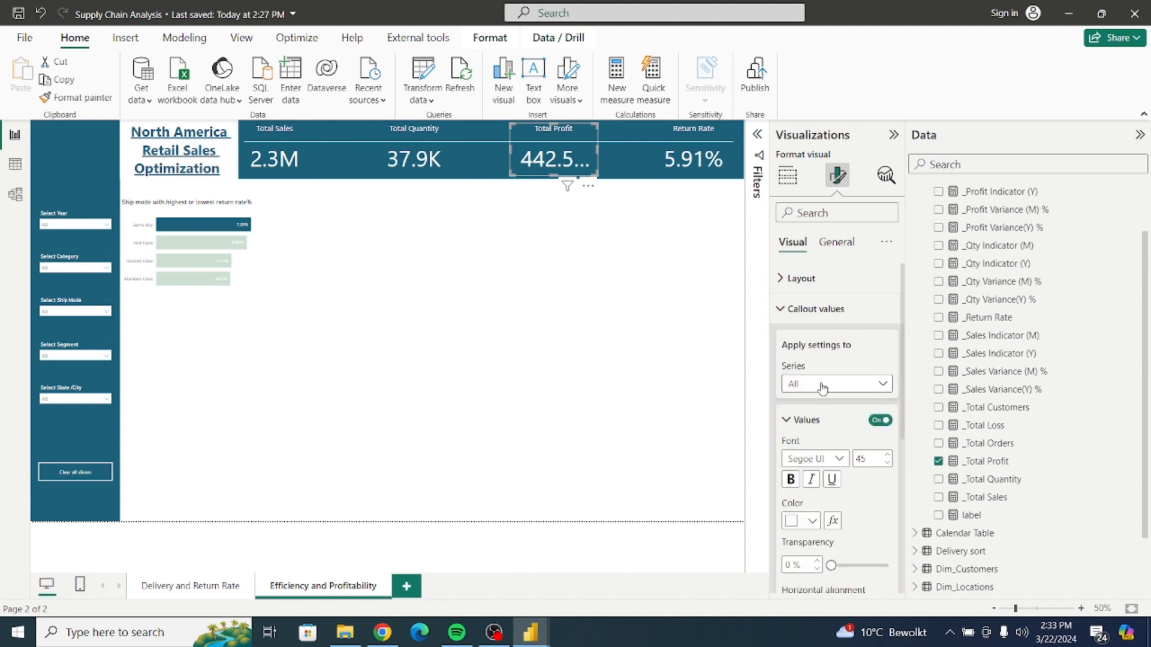
left_click(859, 382)
left_click(833, 424)
left_click_drag(903, 367, 905, 473)
left_click(827, 444)
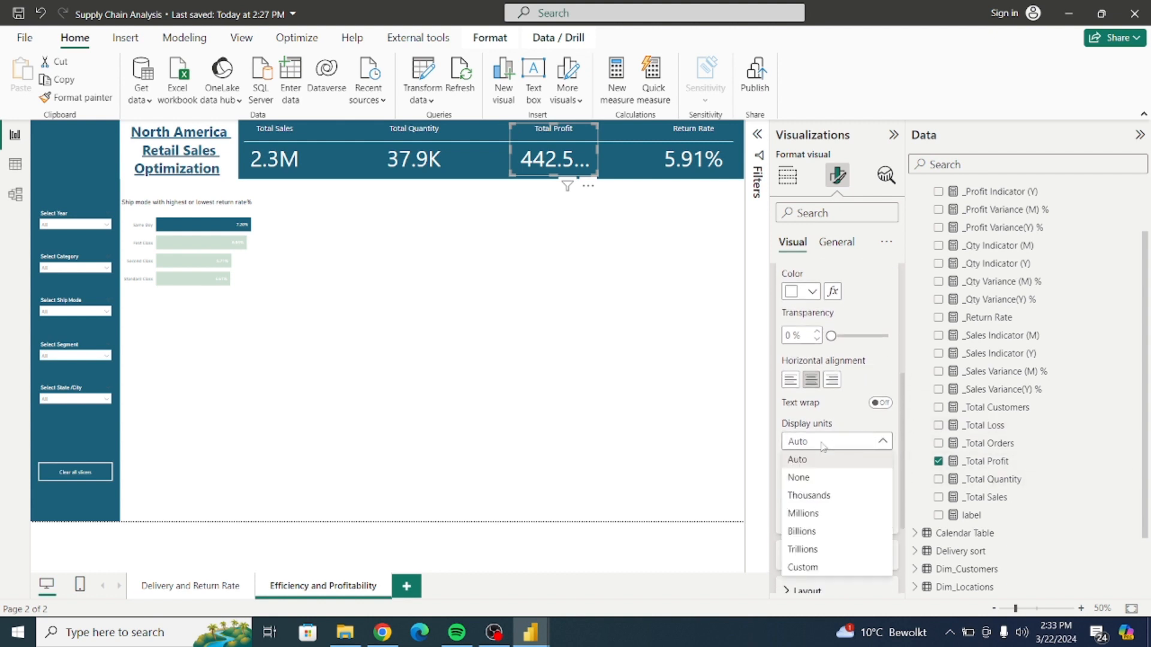
left_click(806, 498)
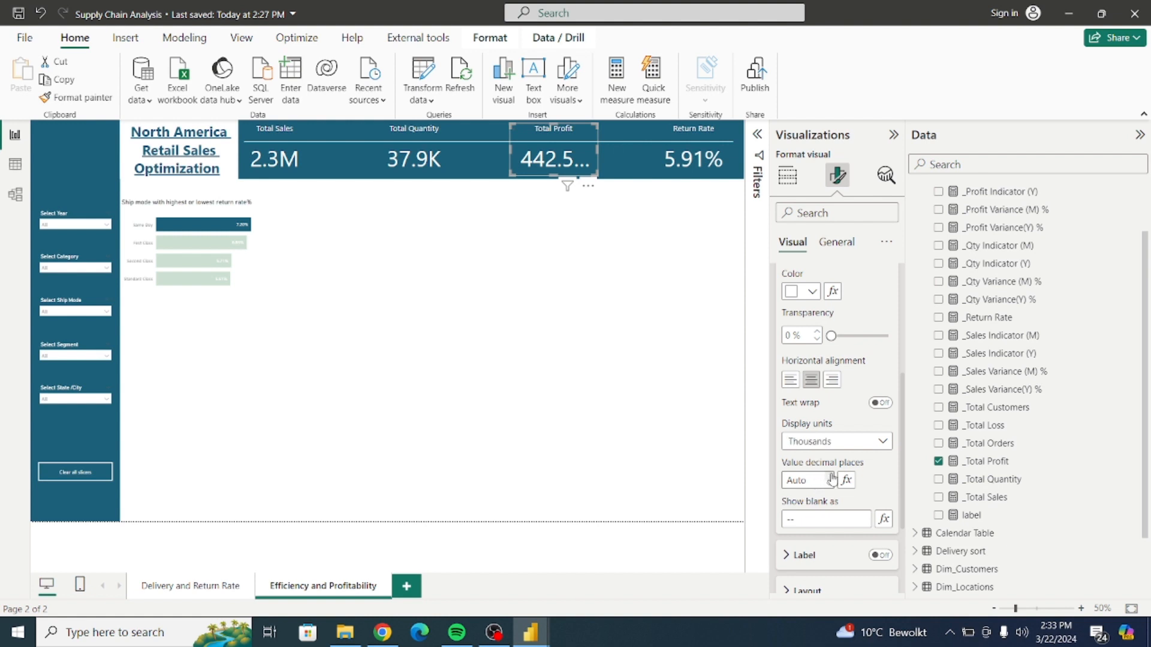
left_click(829, 480)
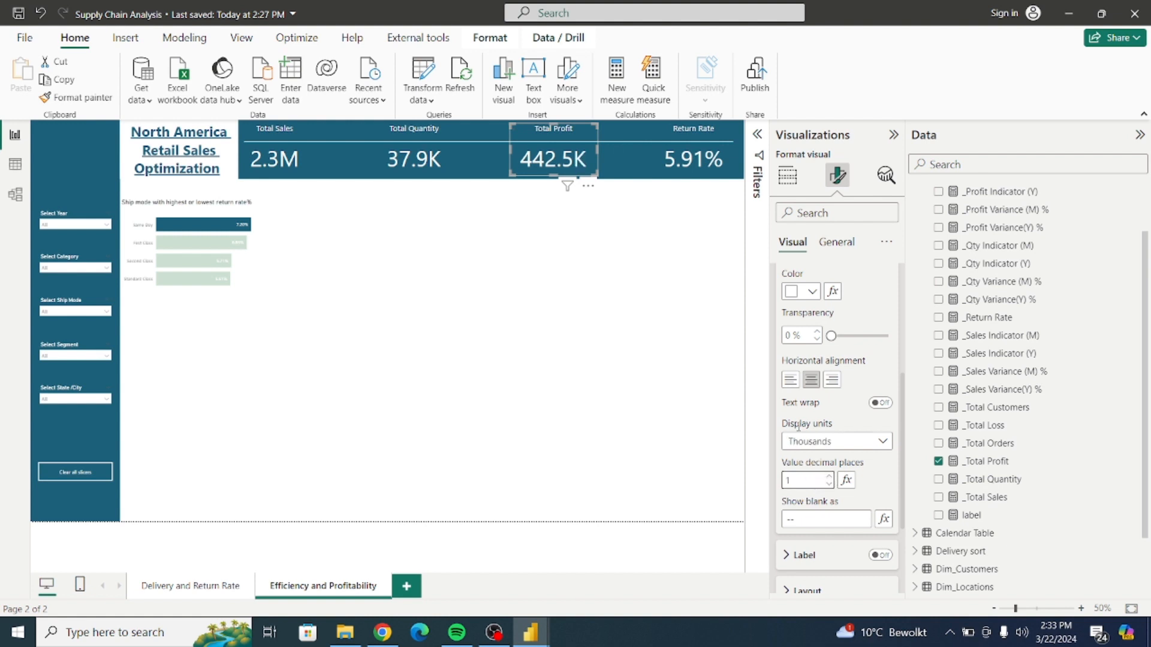
Review the _Total Loss measure's formula in the expanded formula editor, and collapse the editor
left_click(685, 173)
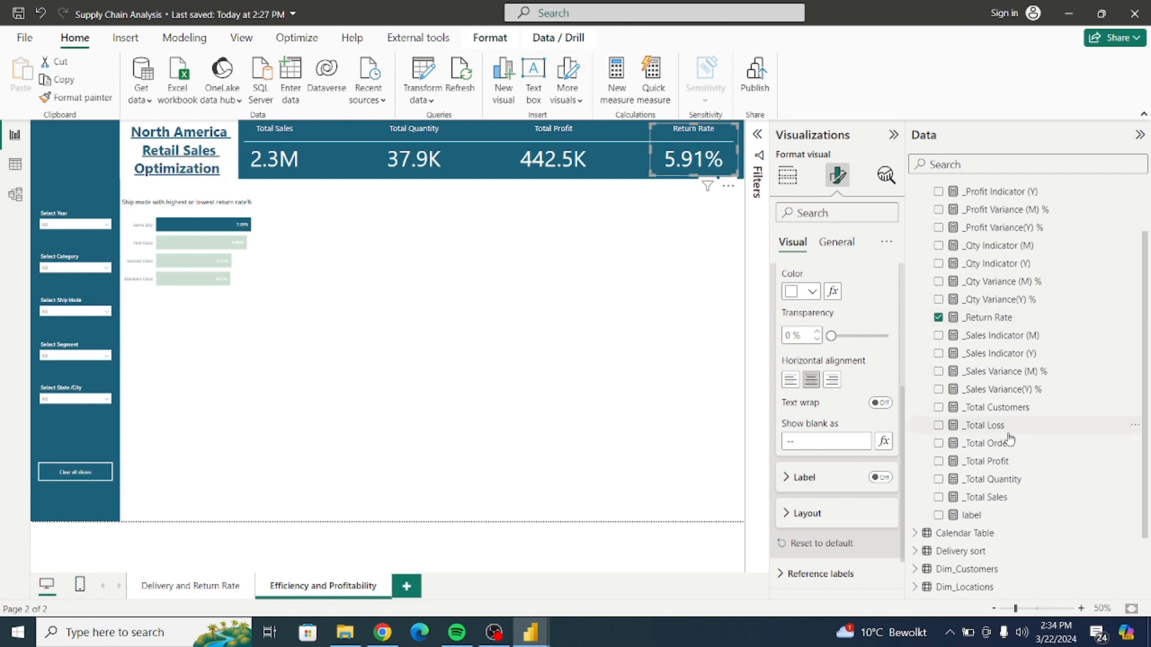
left_click(984, 426)
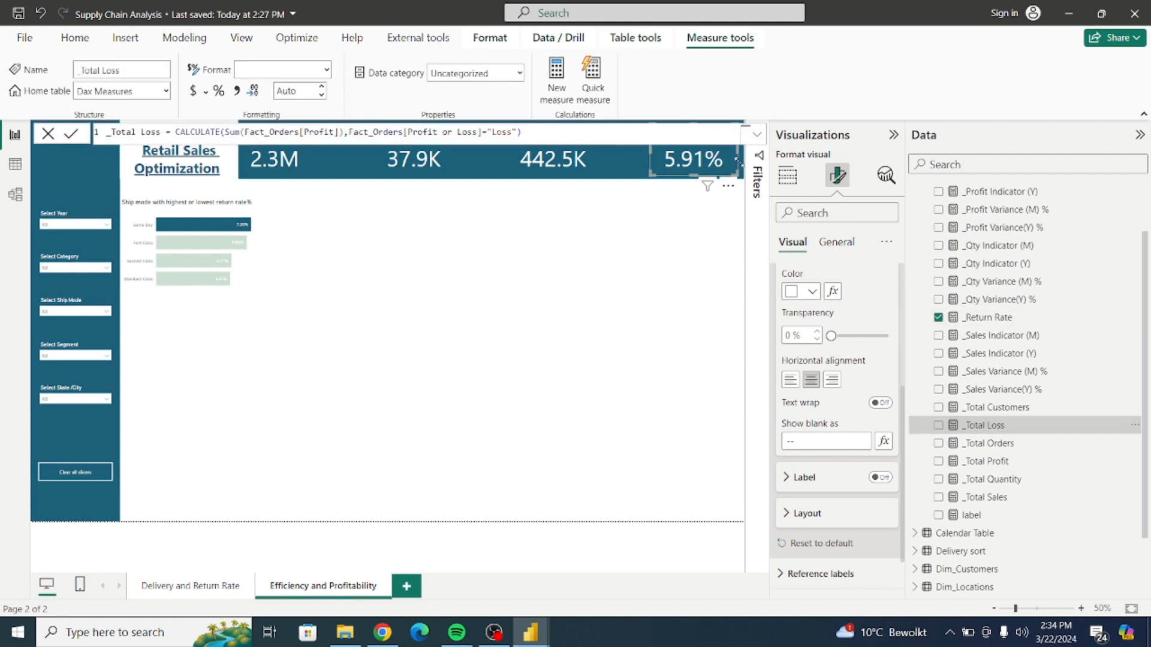
left_click(757, 135)
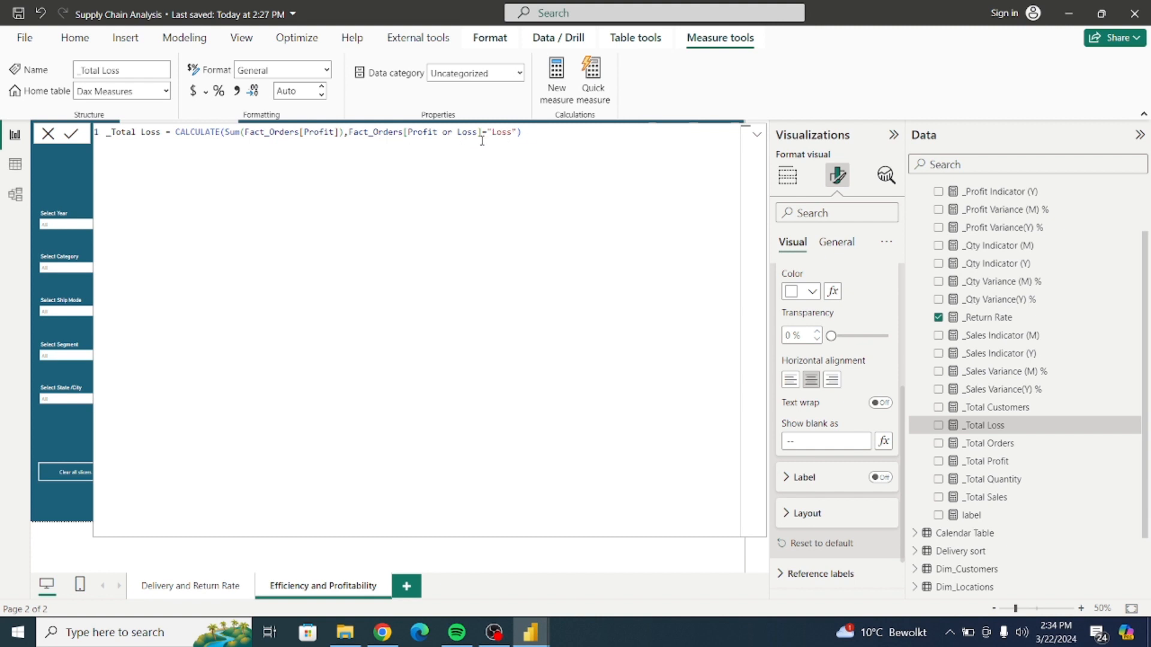
left_click(754, 141)
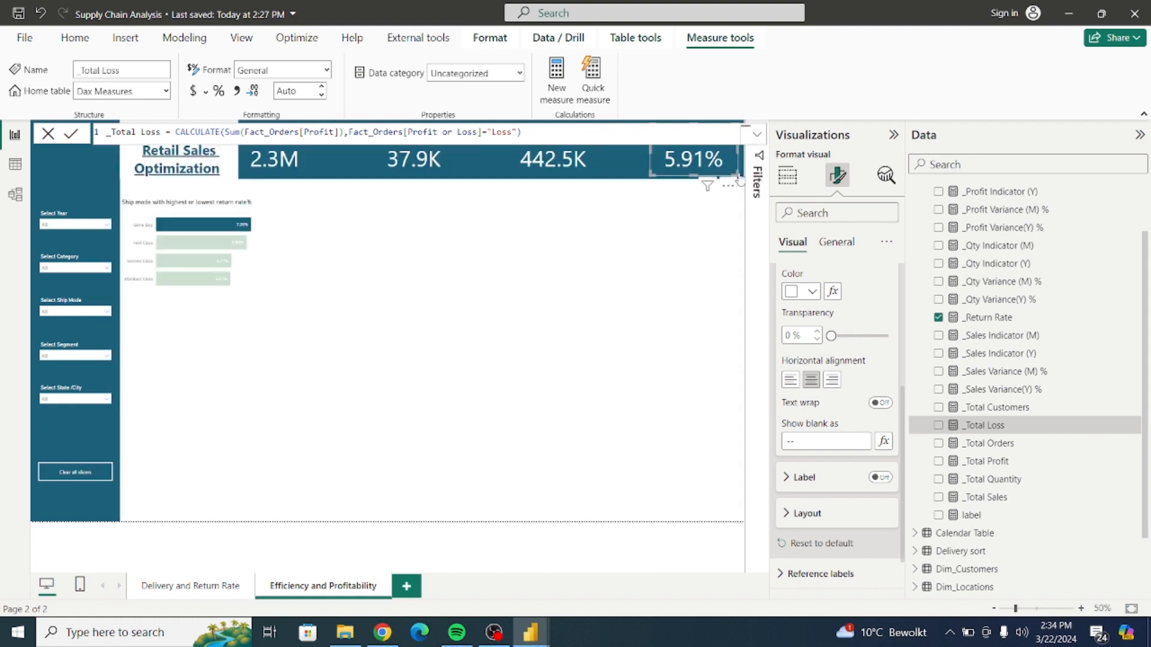
Replace the _Return Rate field in the Return Rate card with the _Total Loss measure
left_click(661, 168)
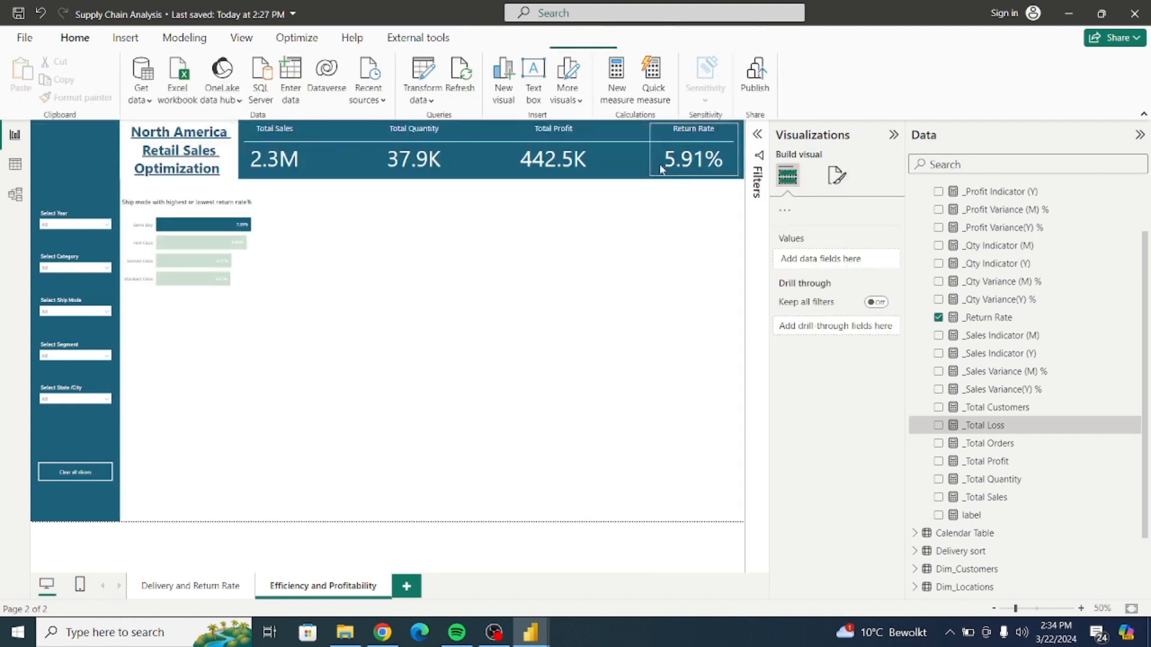
left_click(659, 164)
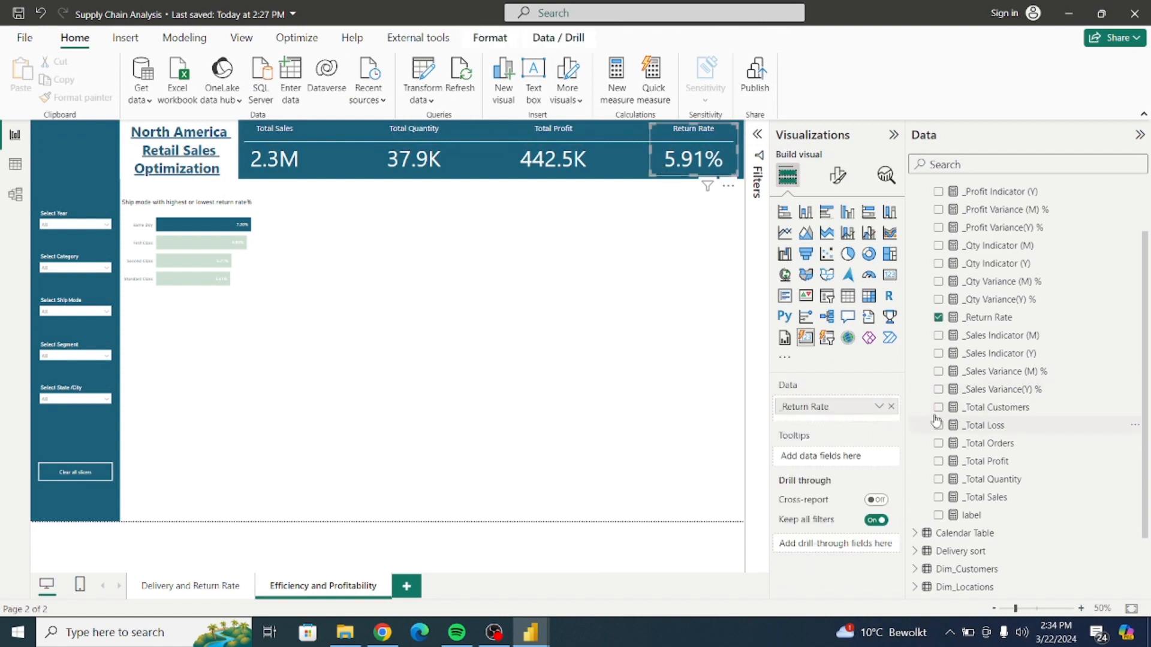
left_click(891, 409)
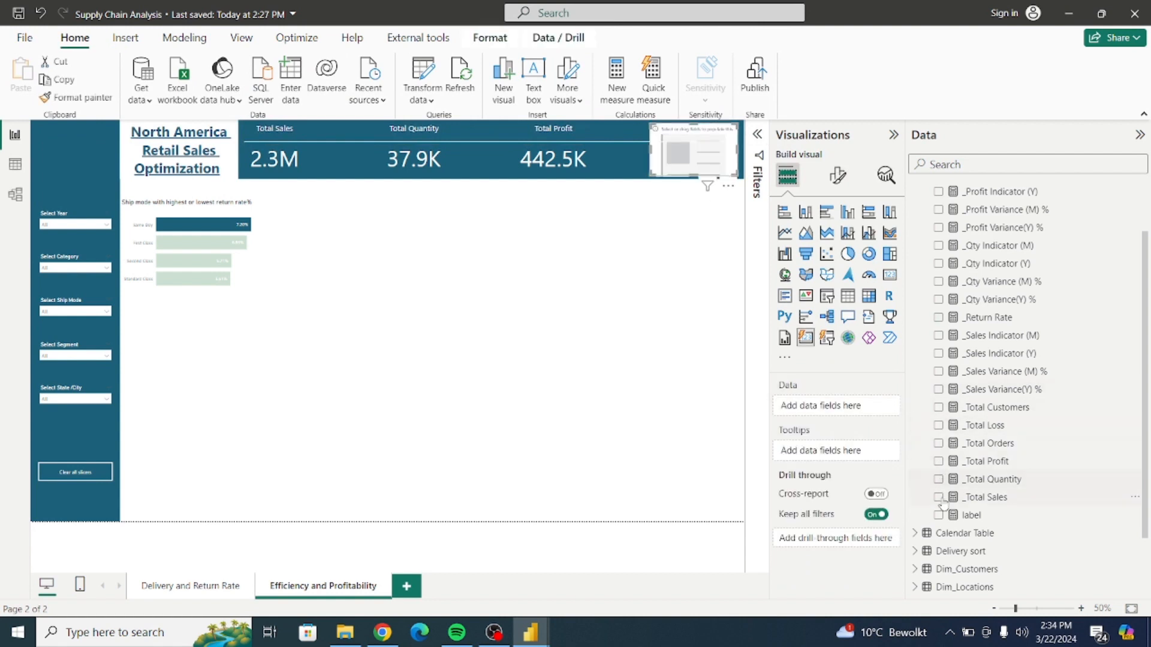
left_click(939, 426)
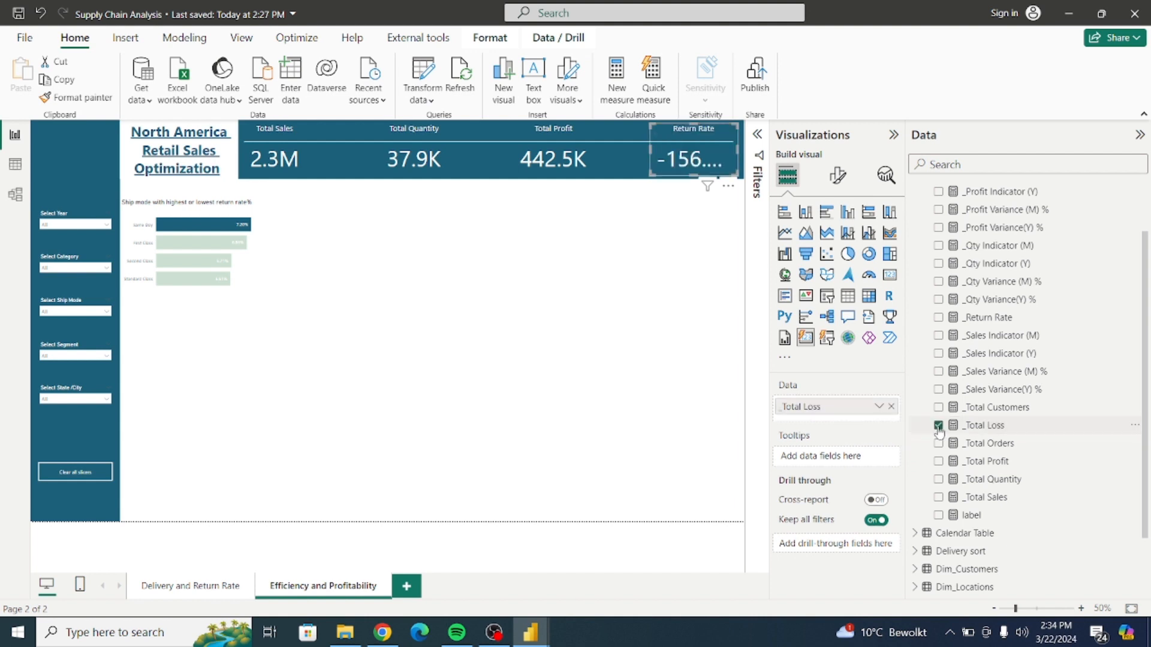
Change the title text of the fourth KPI card to Revenue Loss
left_click(833, 180)
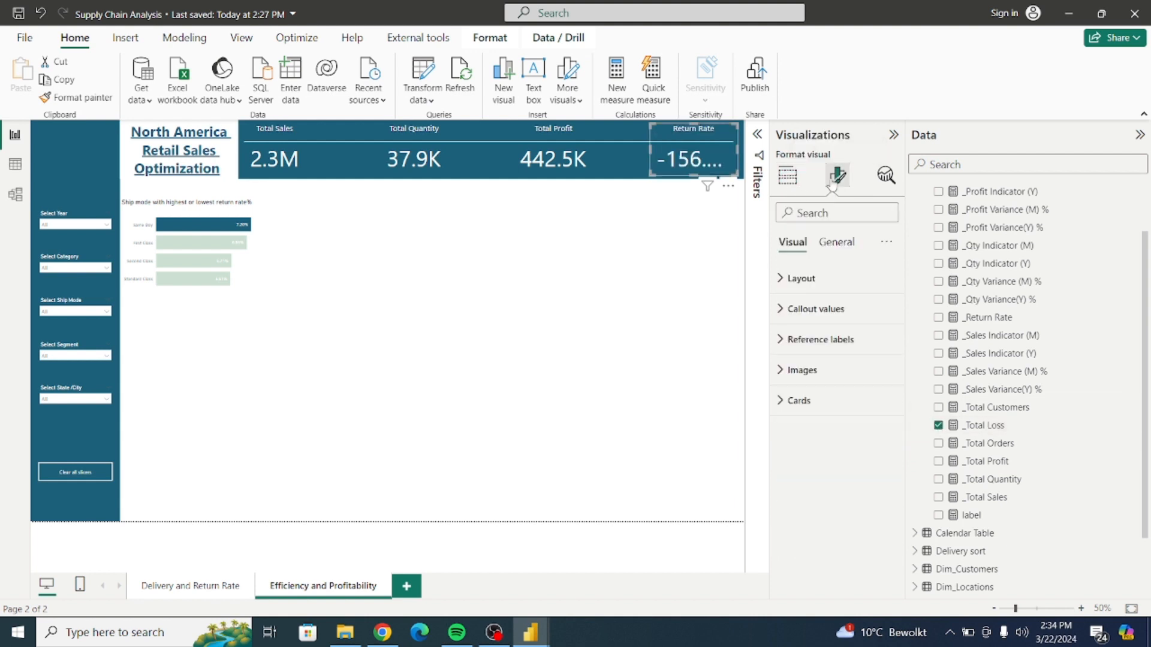
left_click(833, 244)
left_click(797, 308)
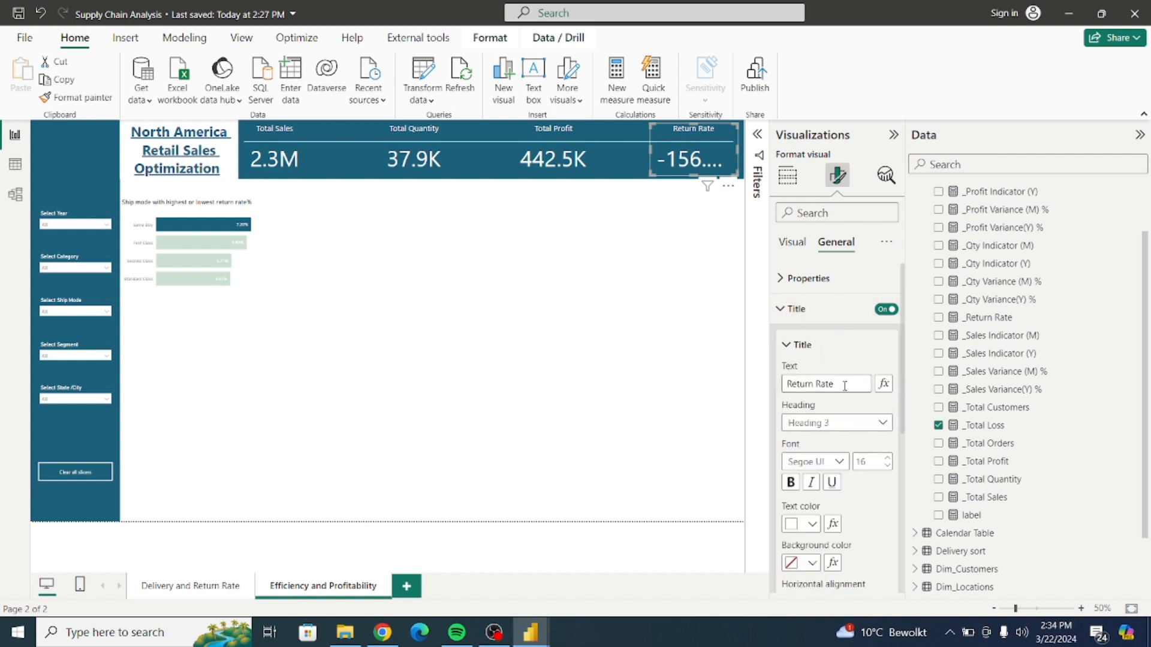
left_click_drag(842, 384, 708, 383)
type("Revenue Loss")
left_click(790, 356)
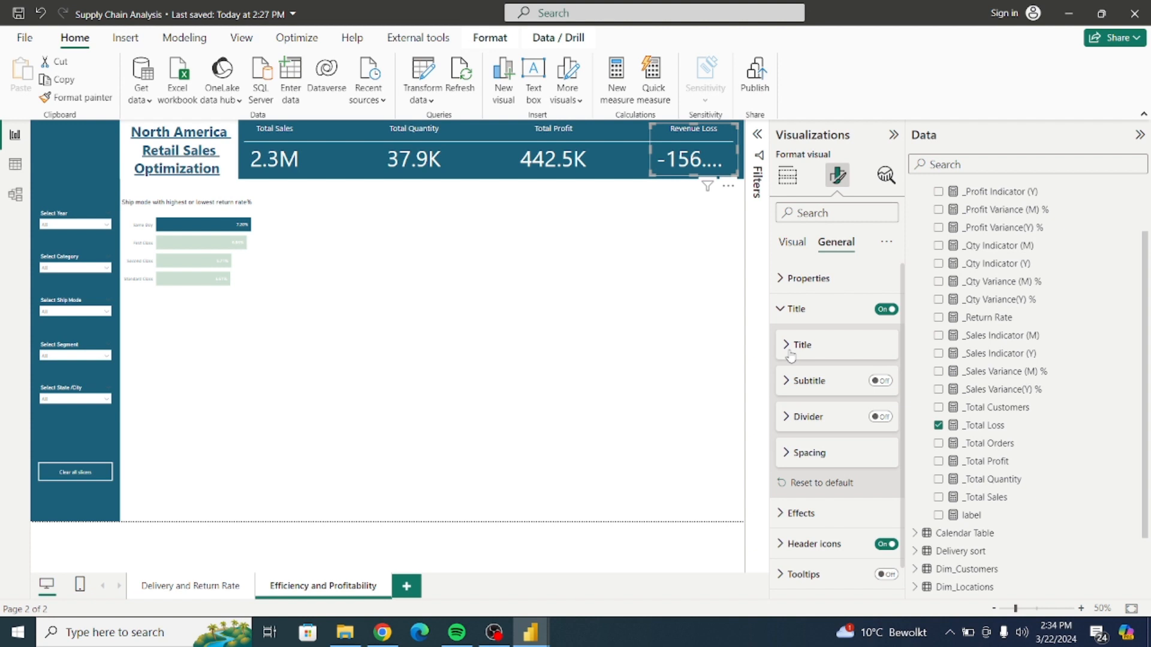
left_click(782, 309)
Set the Revenue Loss card's callout value for the _Total Loss series to display in Thousands with 1 decimal place
left_click(787, 244)
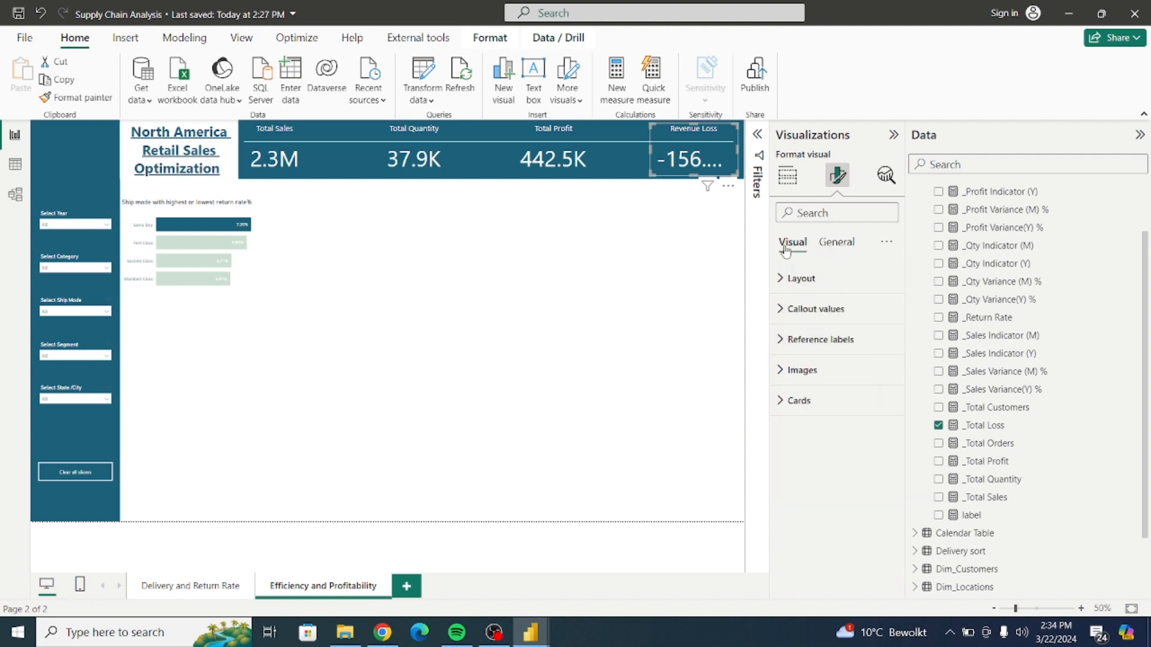
left_click(800, 309)
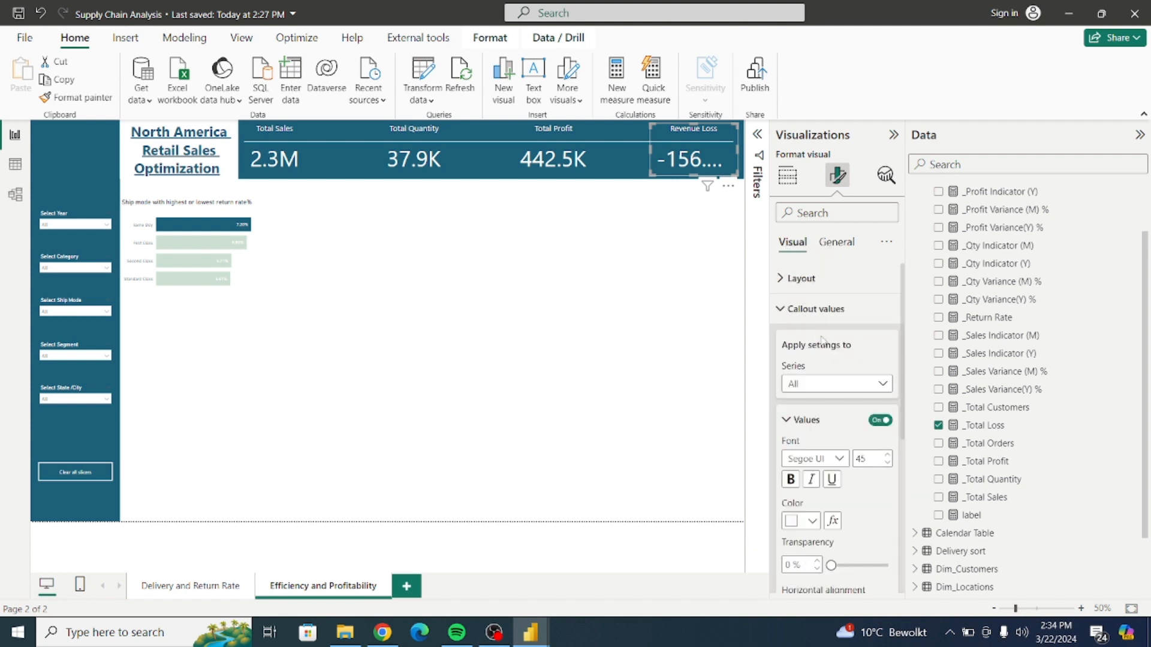
left_click(818, 384)
left_click(812, 424)
left_click_drag(902, 397, 920, 518)
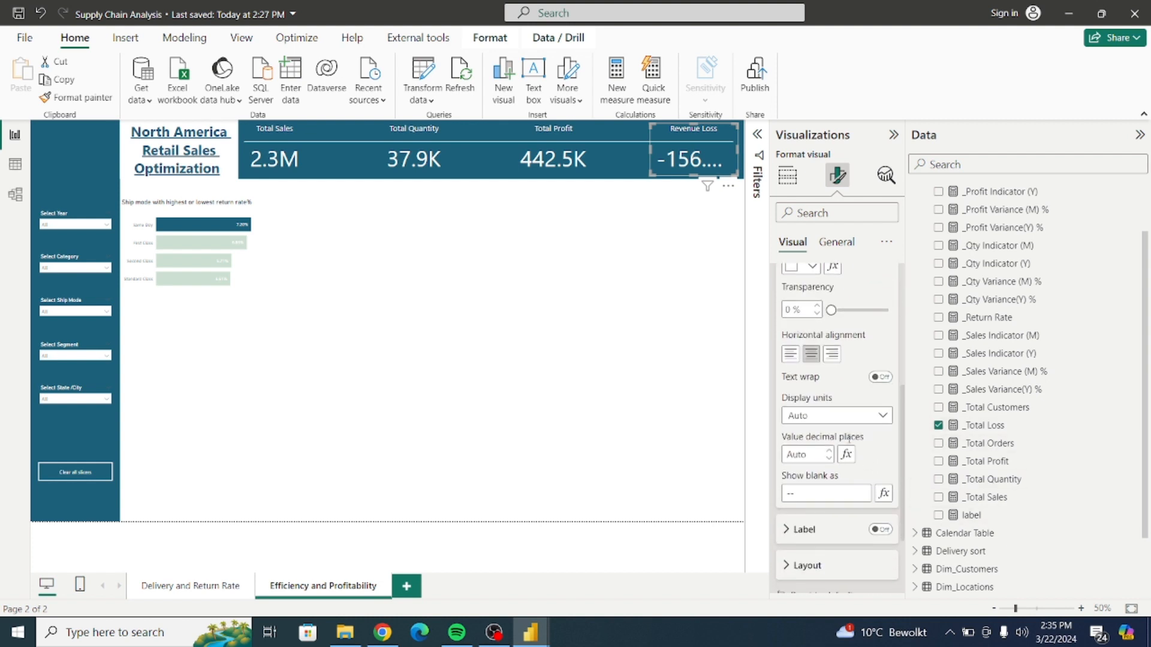
left_click(835, 416)
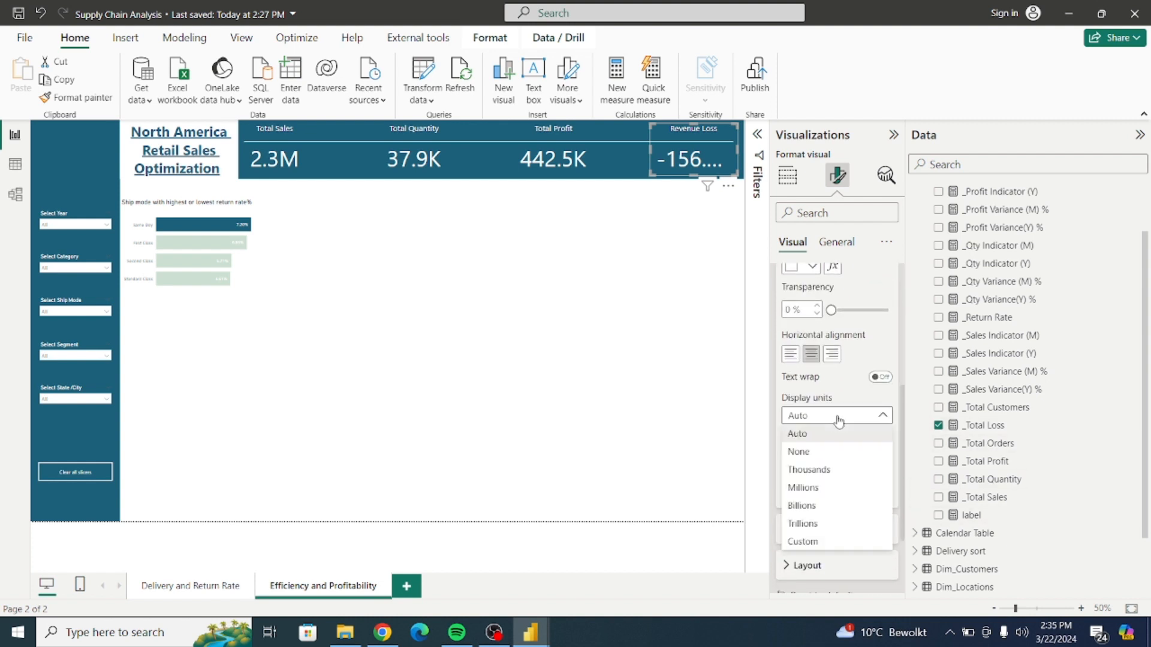
left_click(808, 470)
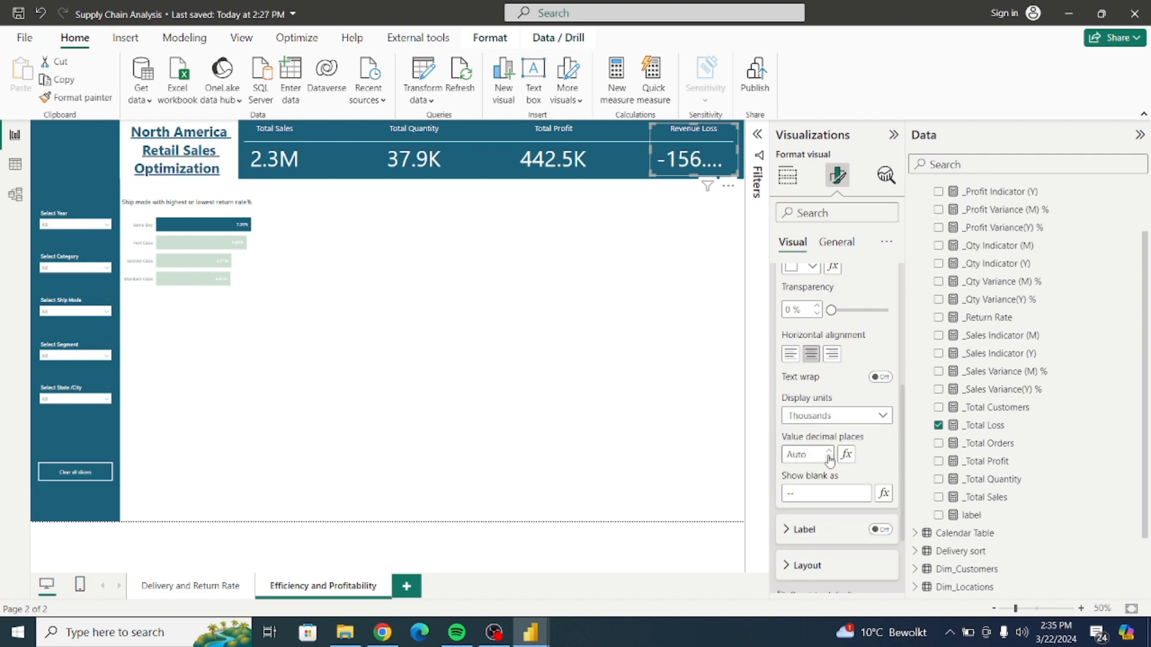
left_click(830, 458)
left_click(830, 456)
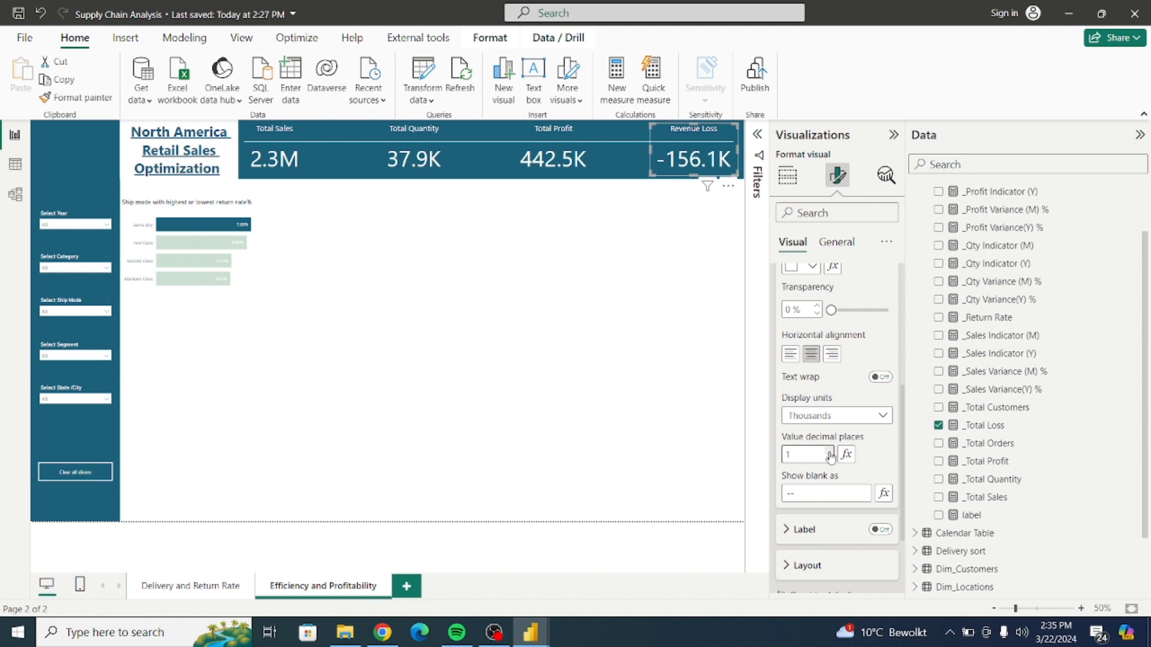
left_click(694, 327)
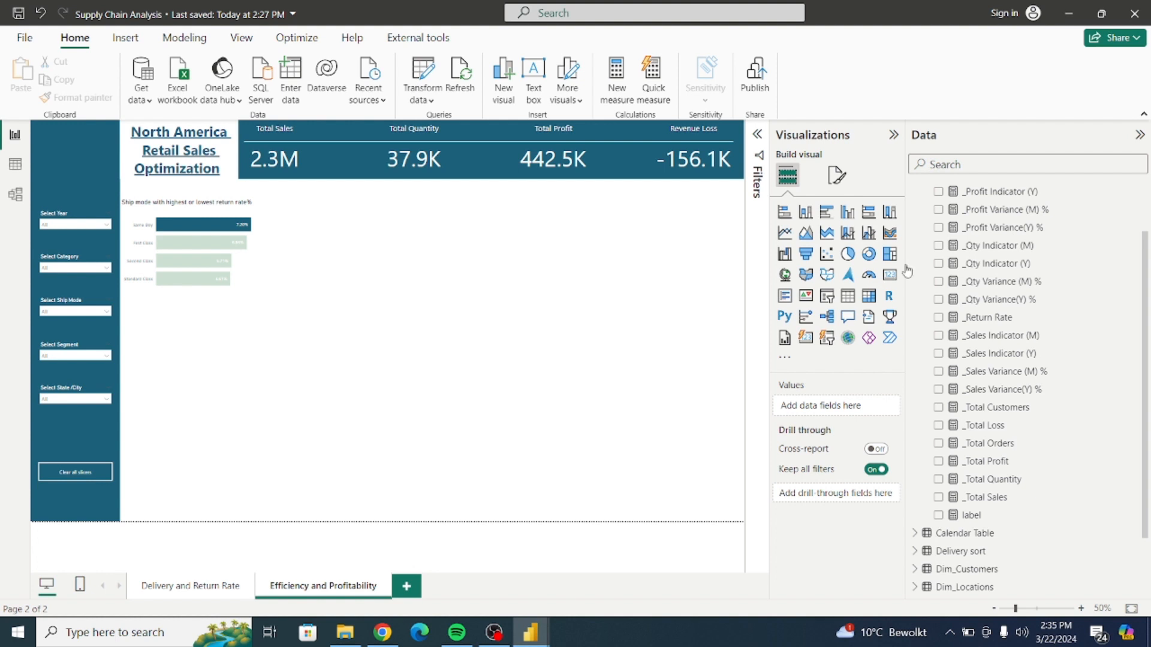
Examine the KPI cards in the Northern America Retail Sales Optimization report, and return to the Supply Chain Analysis report
left_click_drag(912, 144, 1052, 147)
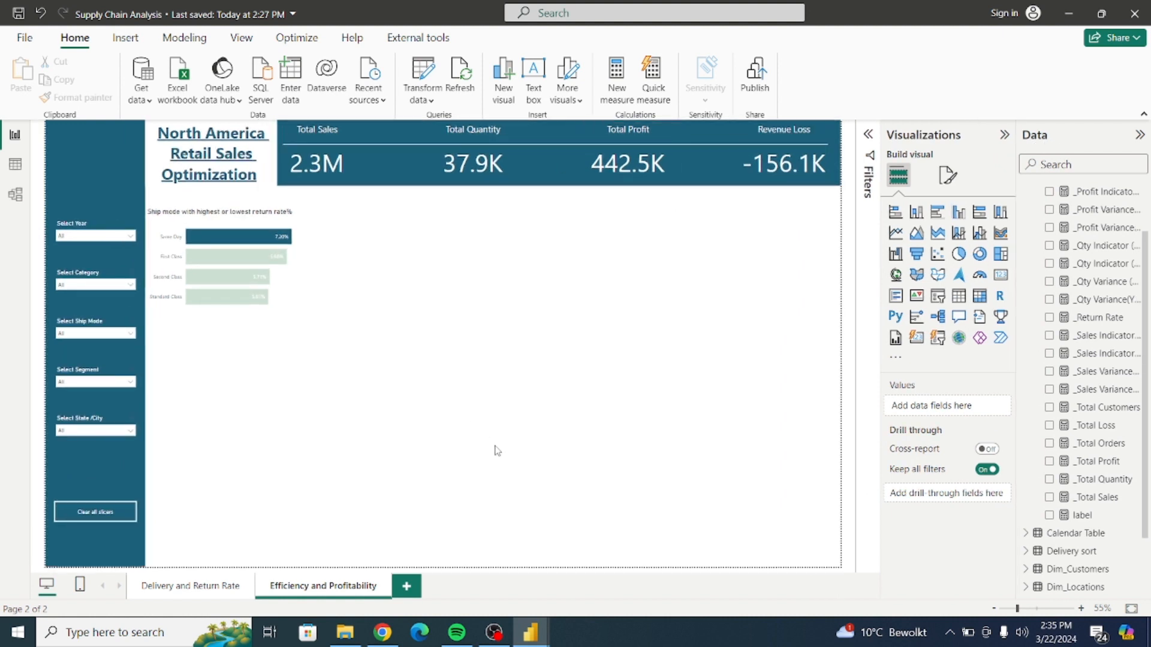
mouse_move(531, 634)
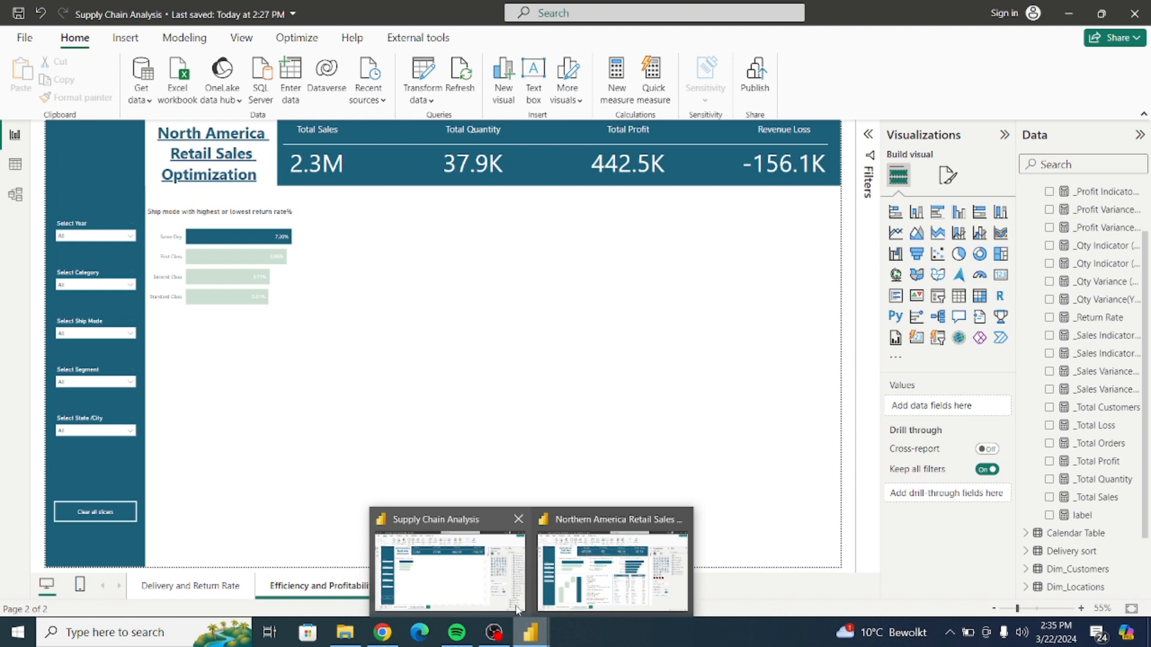
left_click(593, 586)
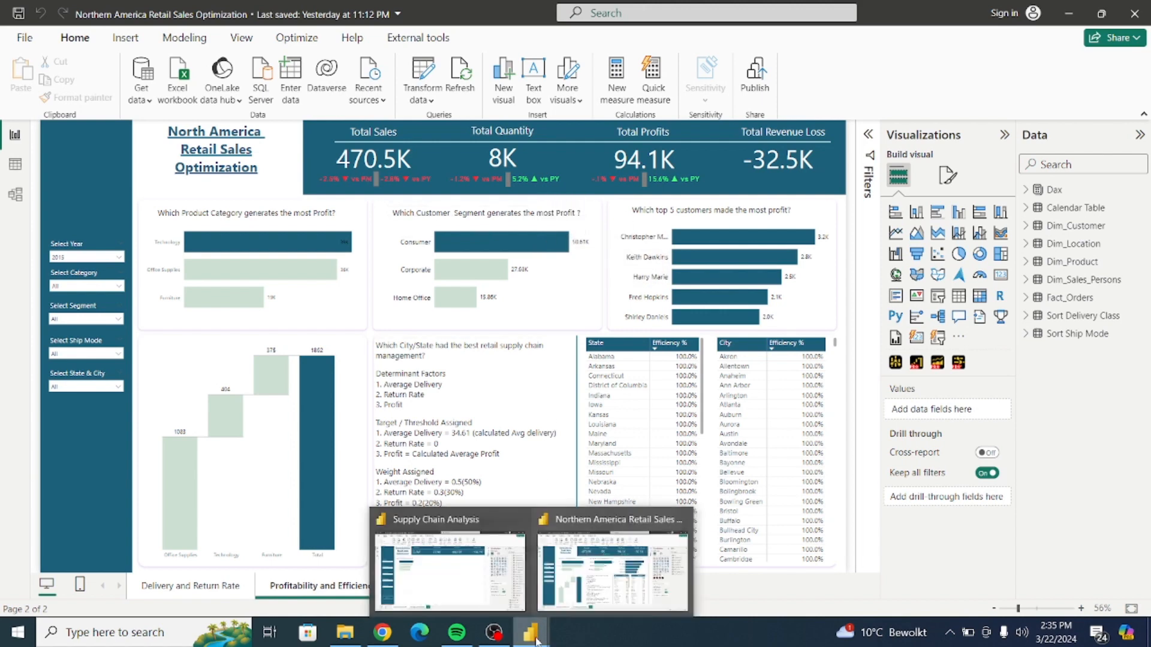
left_click(454, 569)
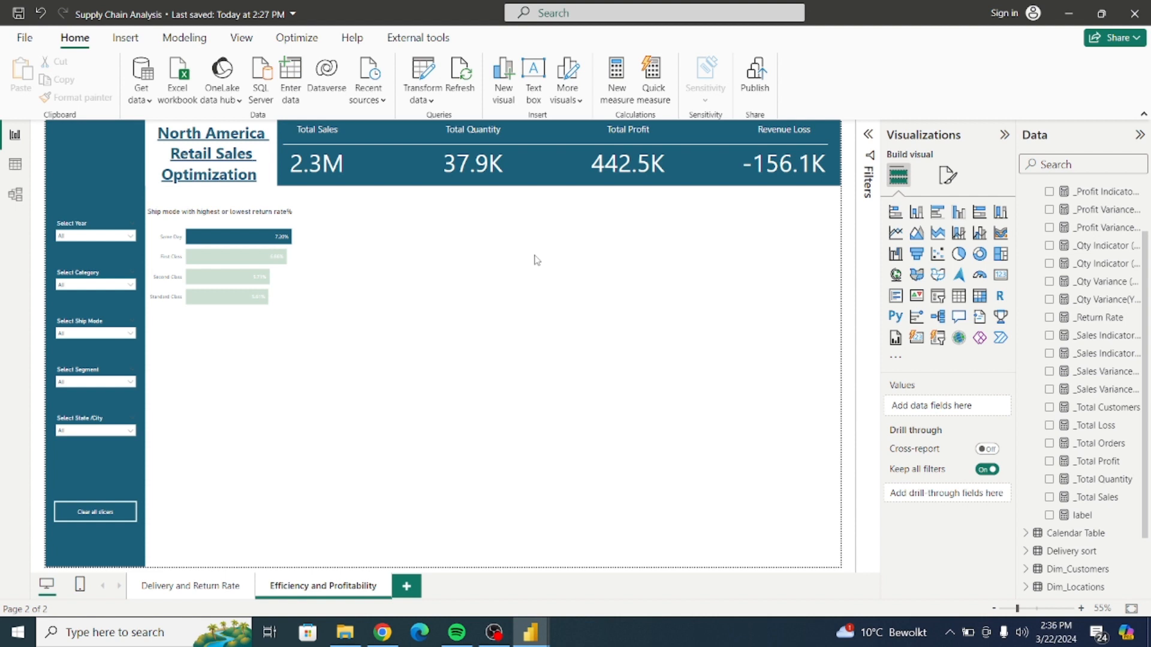
Extend the blue header banner slightly downward below the KPI cards
left_click(581, 190)
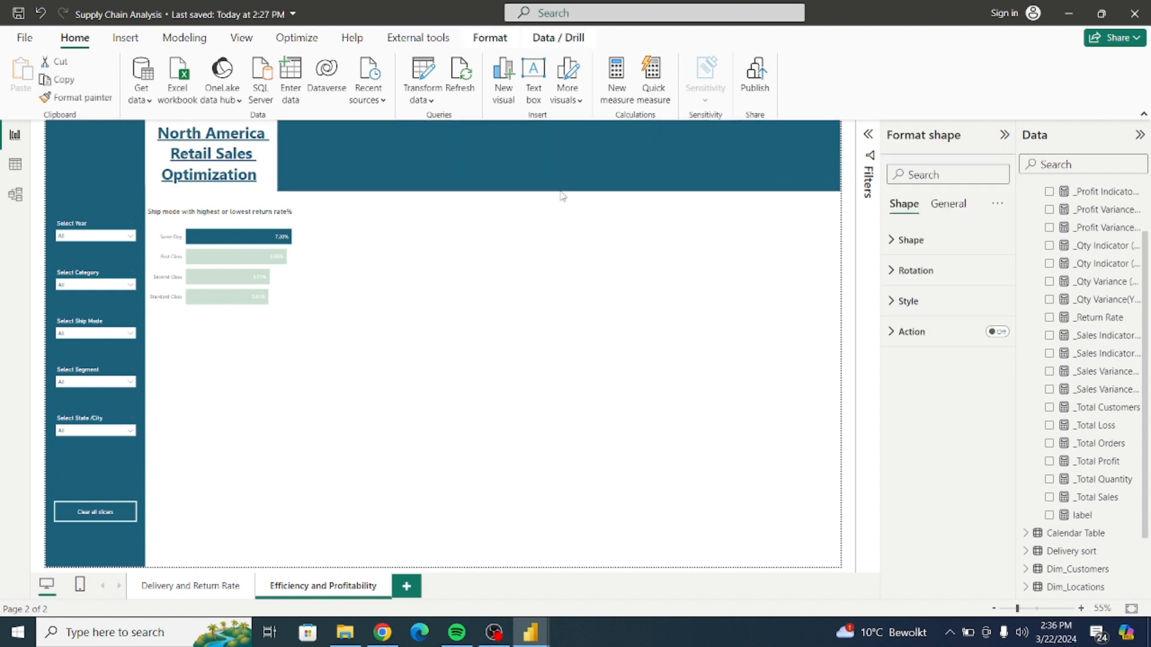
left_click(543, 269)
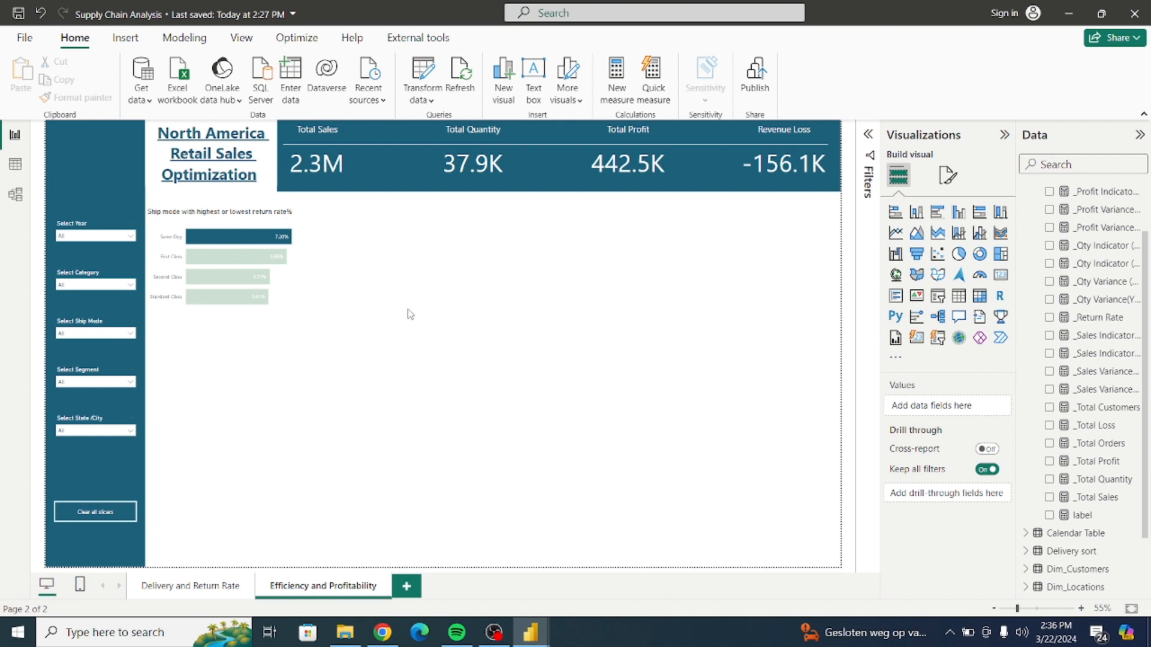
View the years available in the Select Year slicer and close its list
left_click(130, 238)
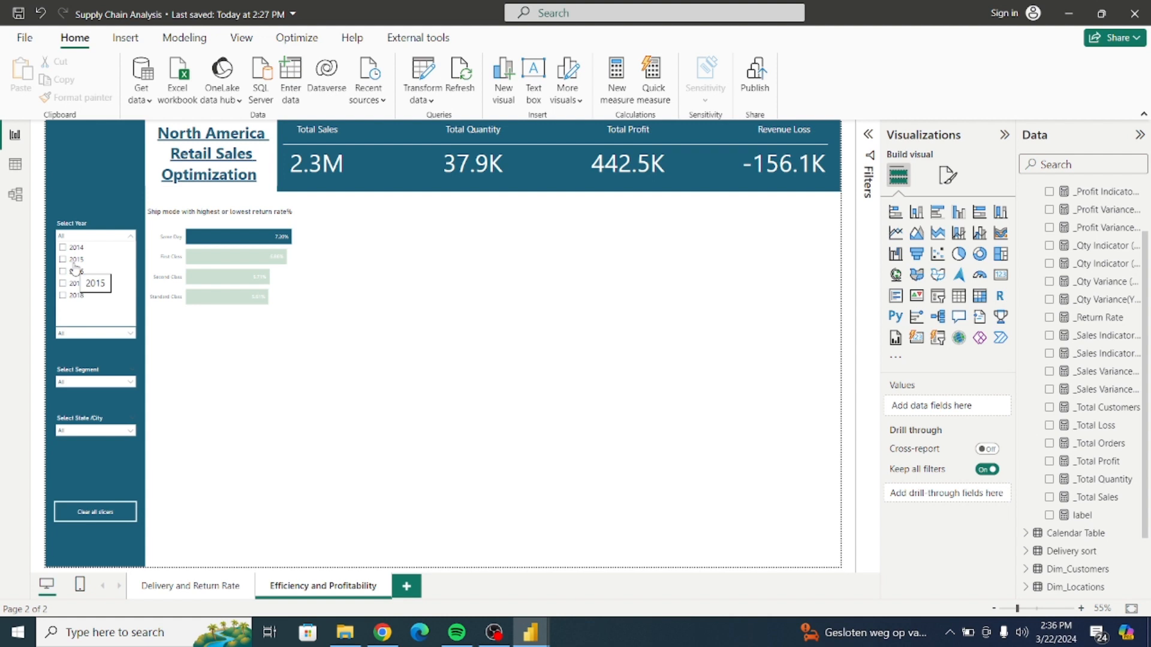
left_click(122, 204)
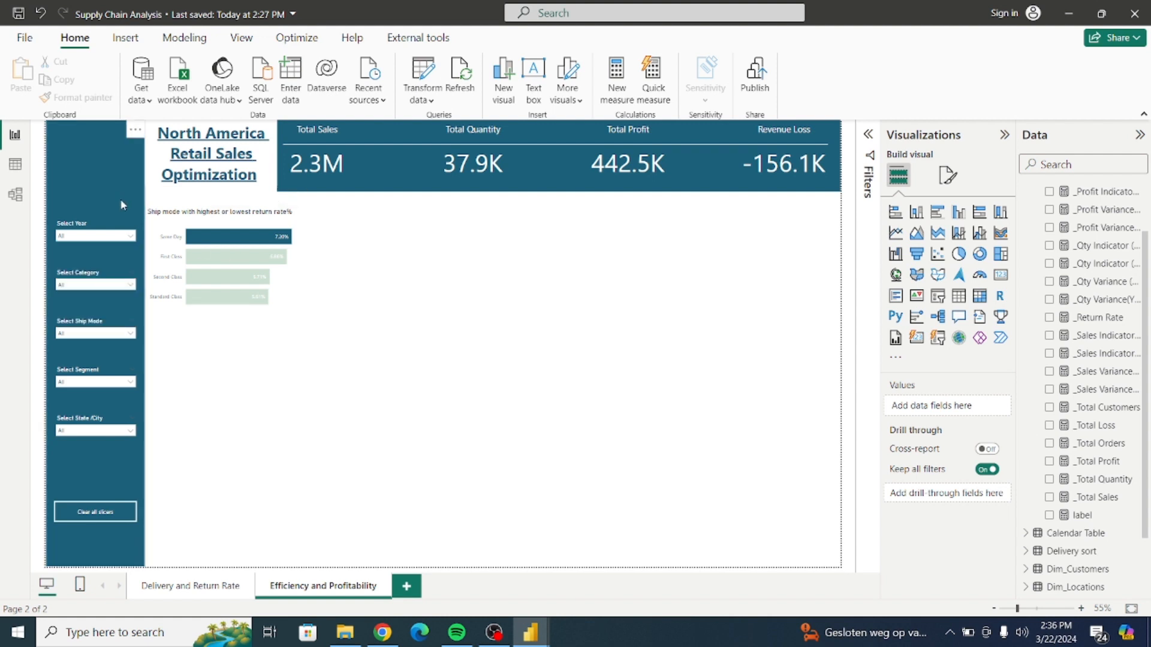
left_click(121, 205)
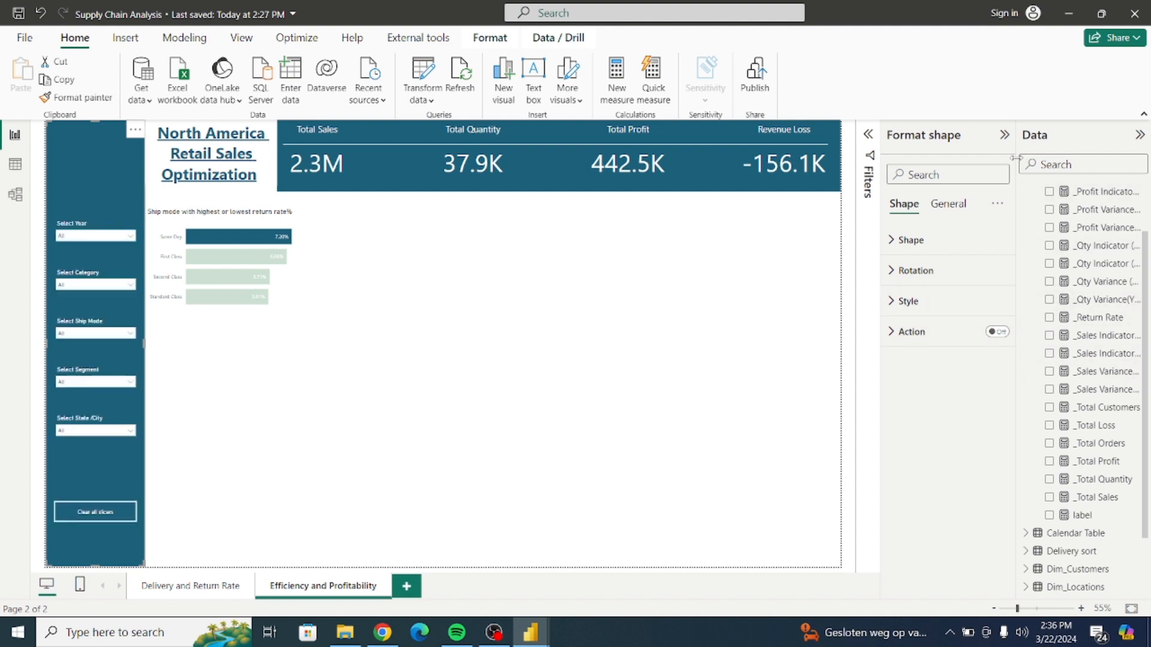
Review the _Sales Variance (M) % measure's formula, including its [_Total Sales] reference, and collapse the formula editor
left_click_drag(1015, 157, 912, 162)
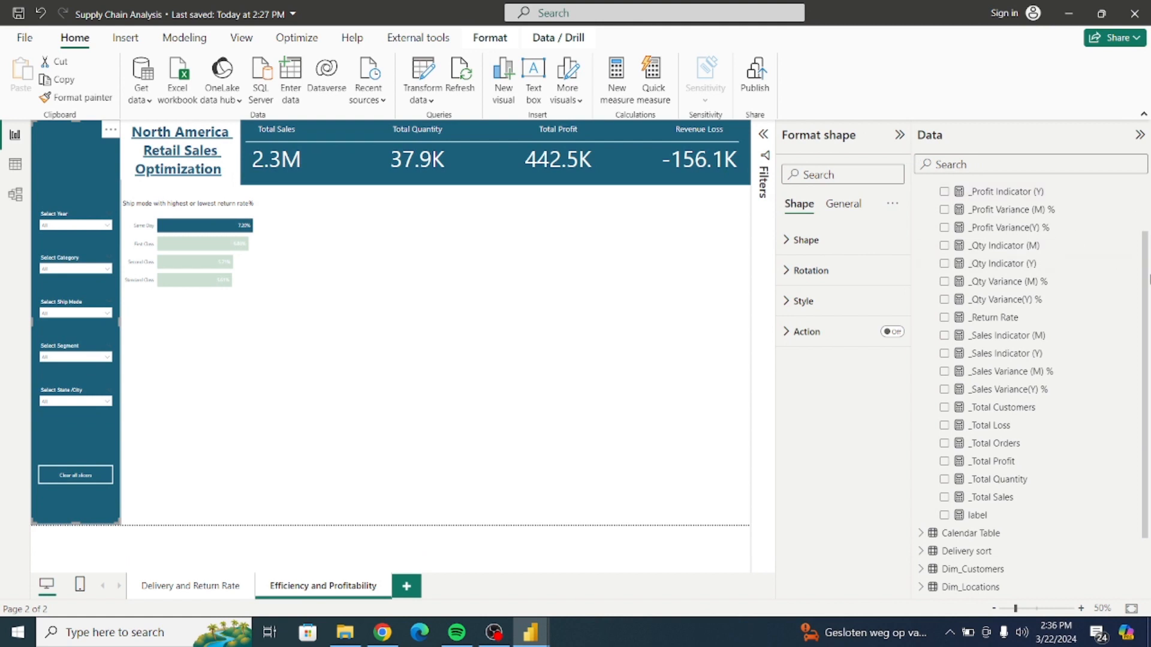
left_click_drag(1148, 278, 1149, 312)
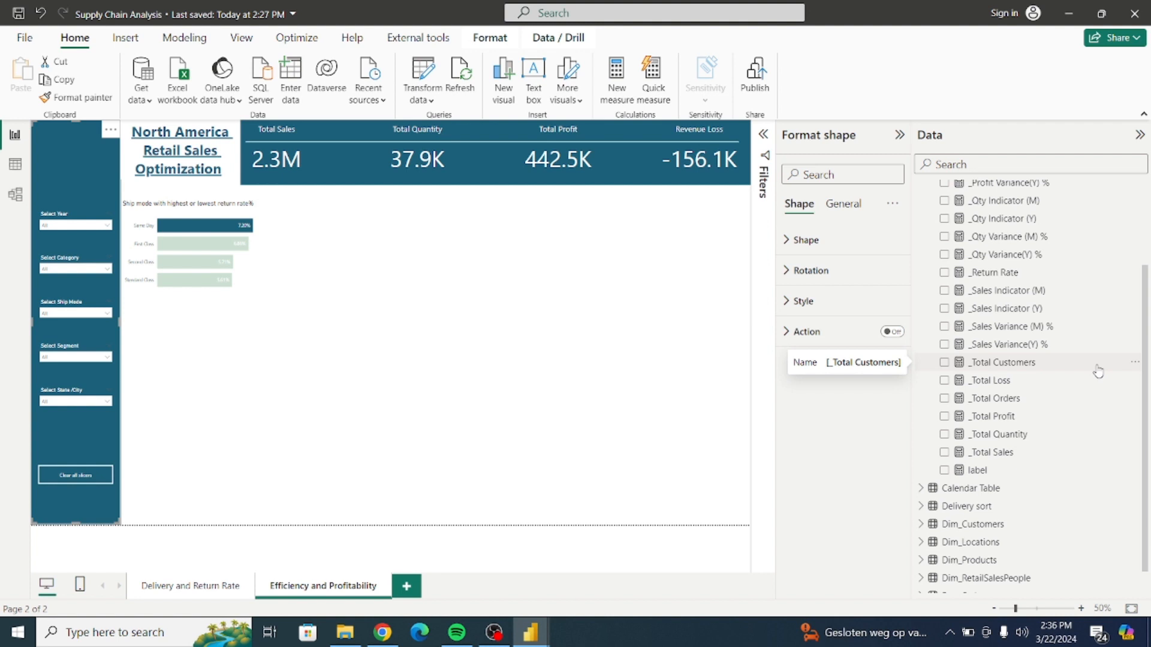
left_click(1004, 328)
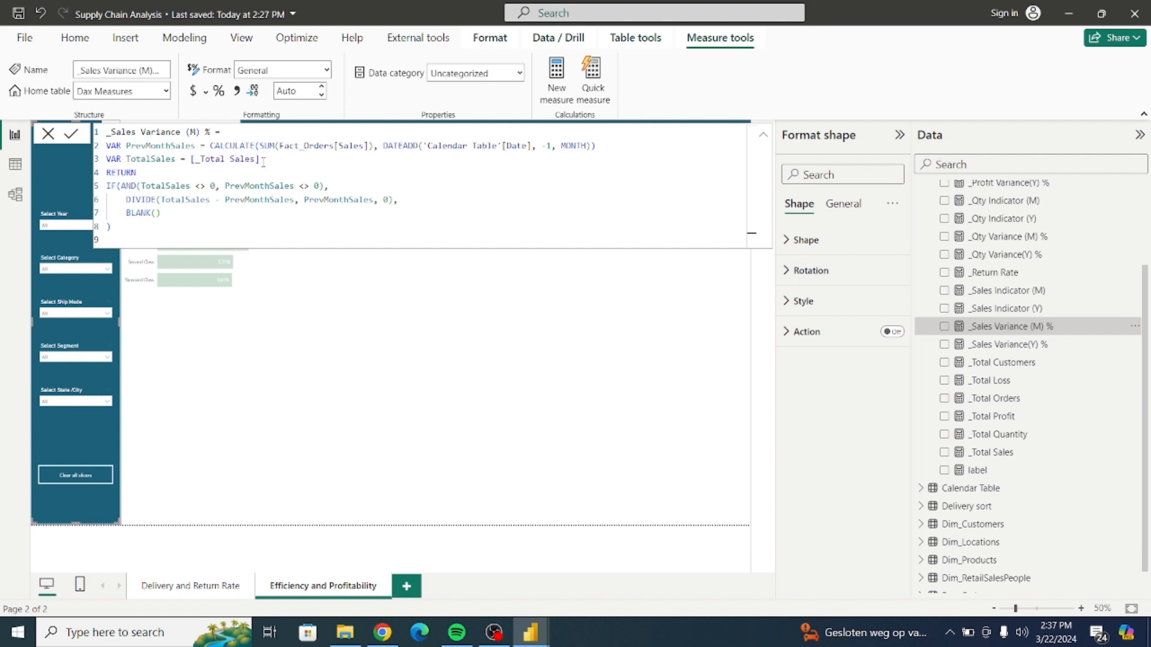
left_click_drag(264, 159, 190, 158)
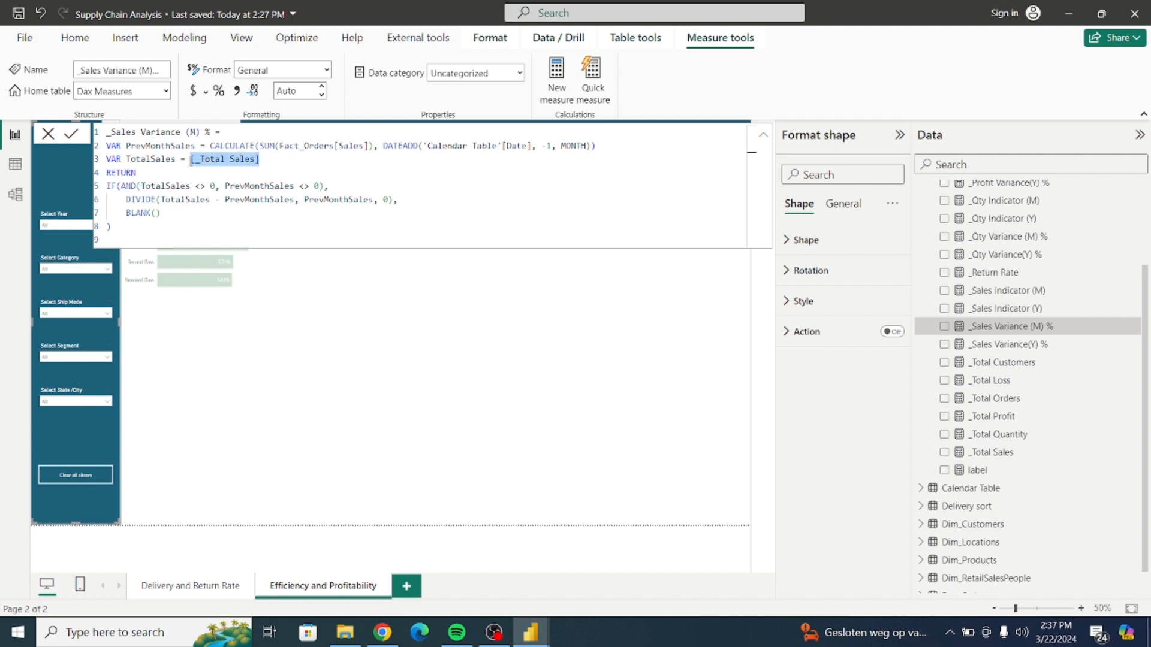
left_click(266, 159)
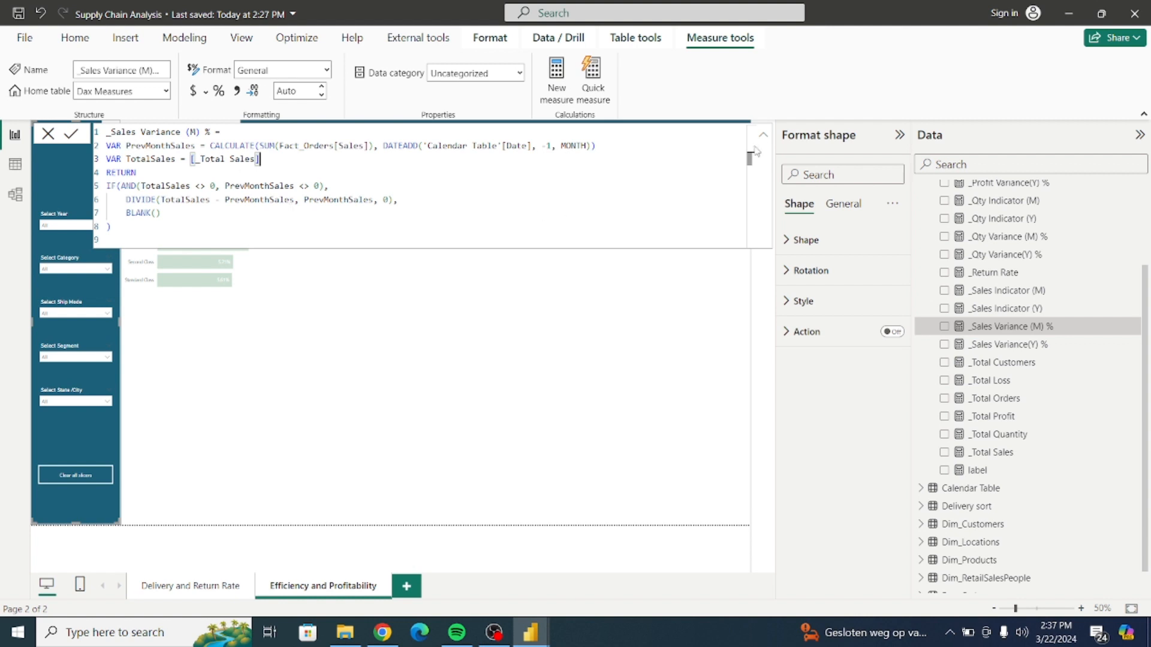
left_click(763, 134)
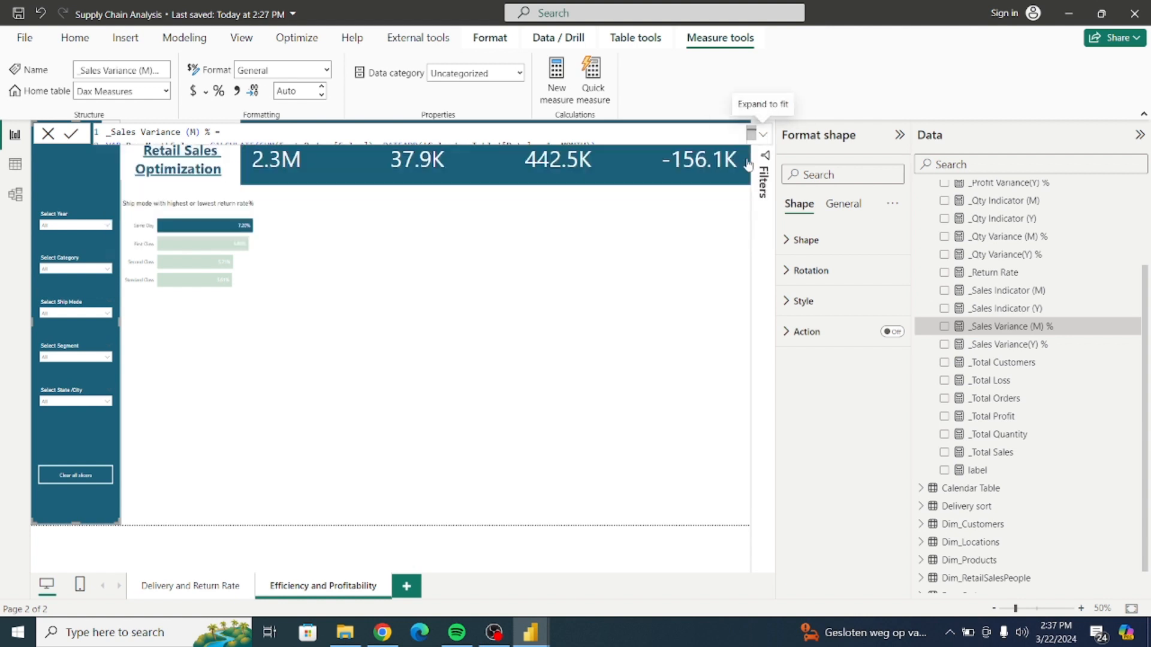
left_click(611, 257)
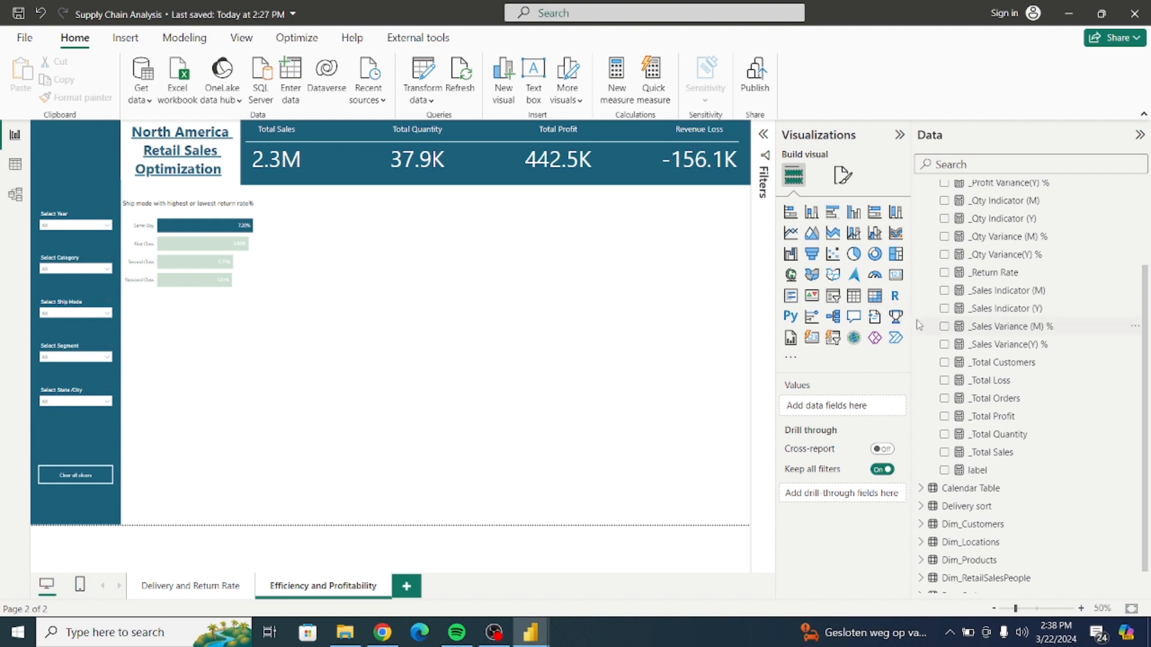
Review the _Sales Variance(Y) % measure's formula, focusing on the SAMEPERIODLASTYEAR function
left_click(1014, 328)
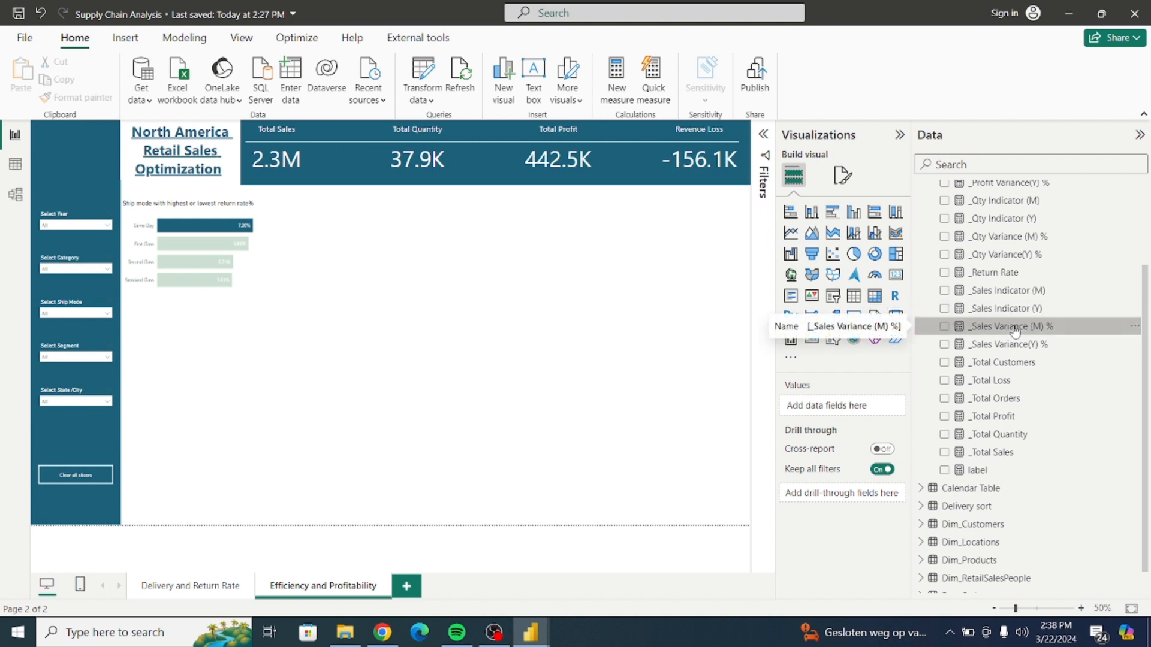
left_click(1012, 346)
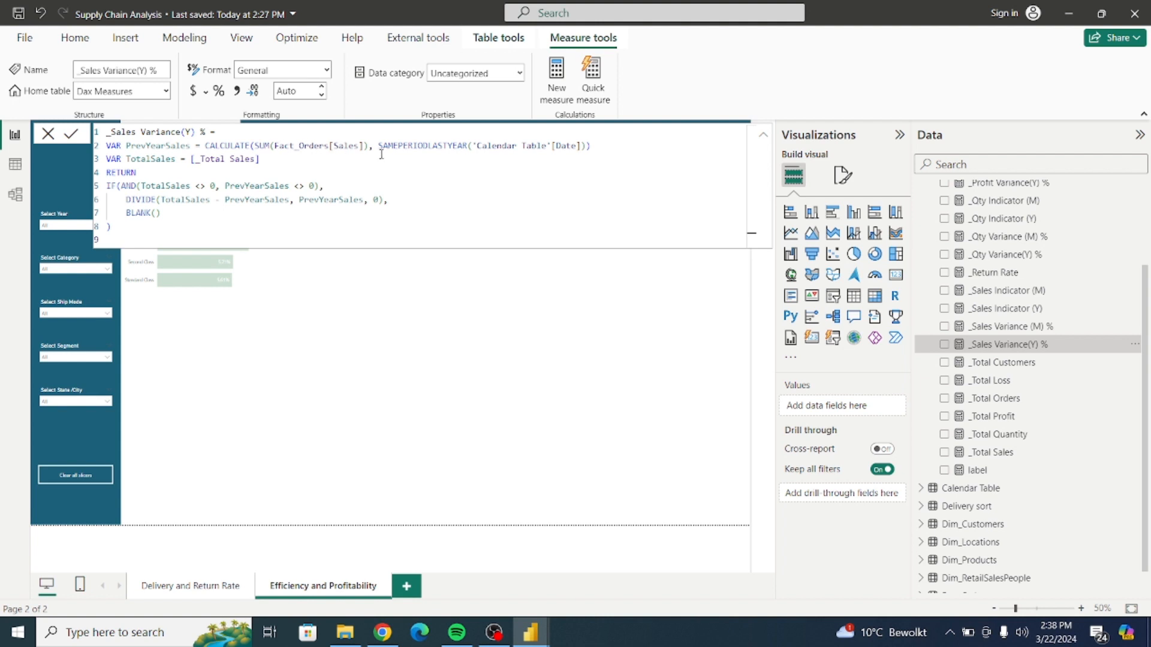
left_click_drag(378, 145, 433, 146)
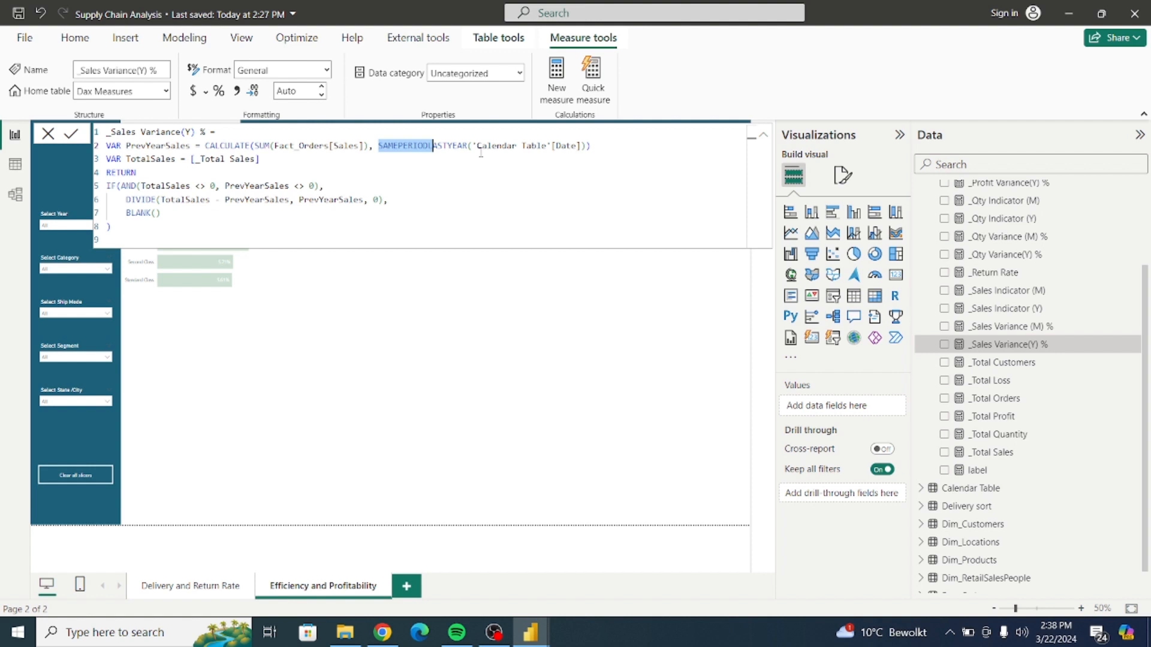
left_click(447, 162)
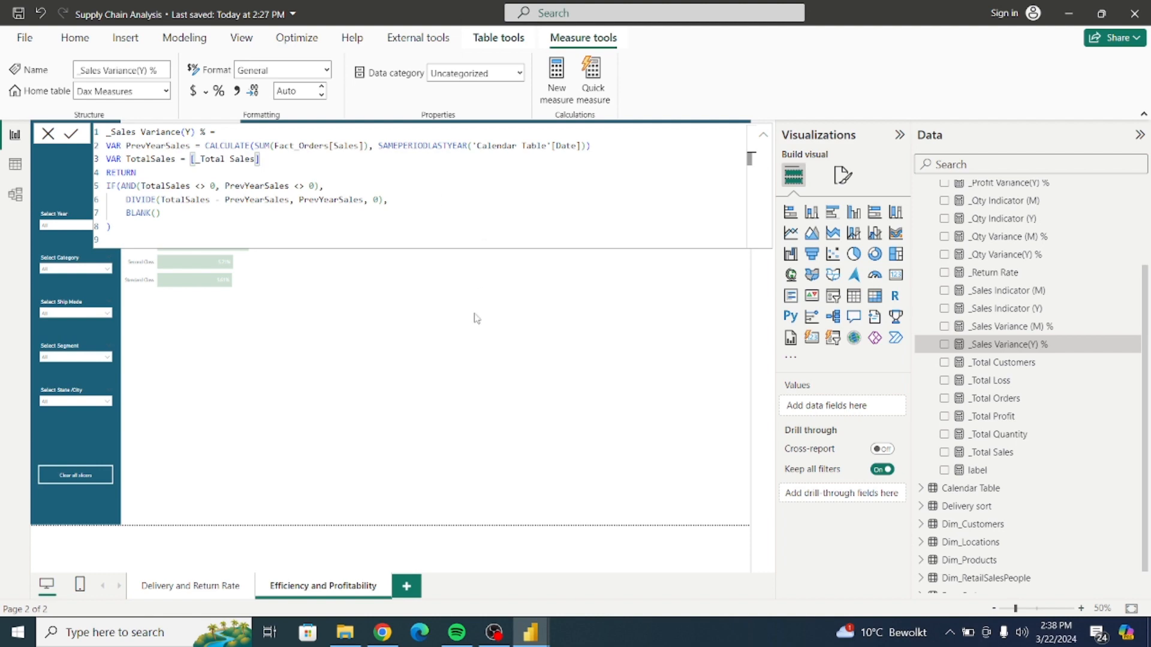
Read the LinkedIn post comparing SAMEPERIODLASTYEAR, DATEADD and PARALLELPERIOD in Chrome, return to the Supply Chain Analysis report and close the formula editor
left_click(388, 639)
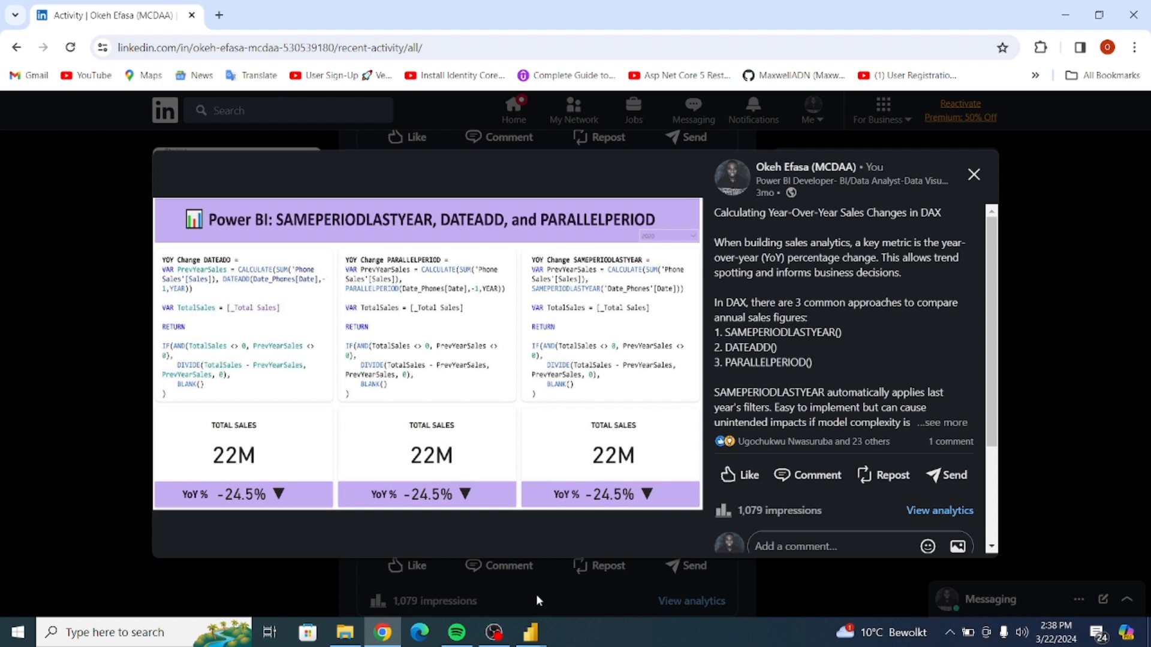
mouse_move(537, 641)
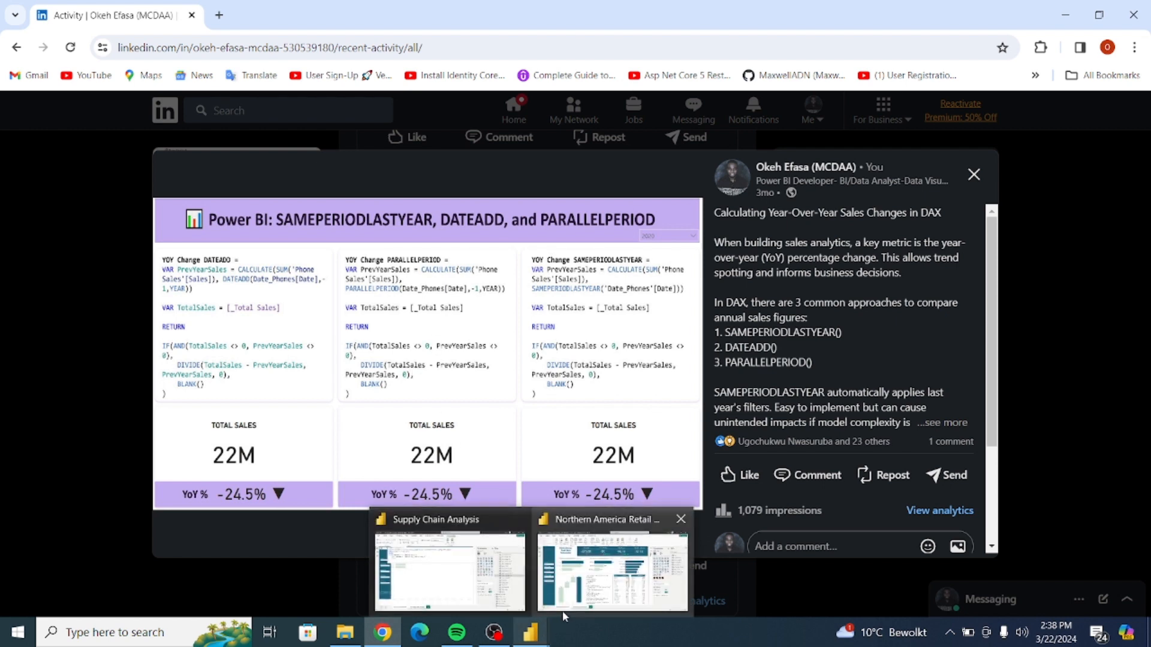
left_click(443, 563)
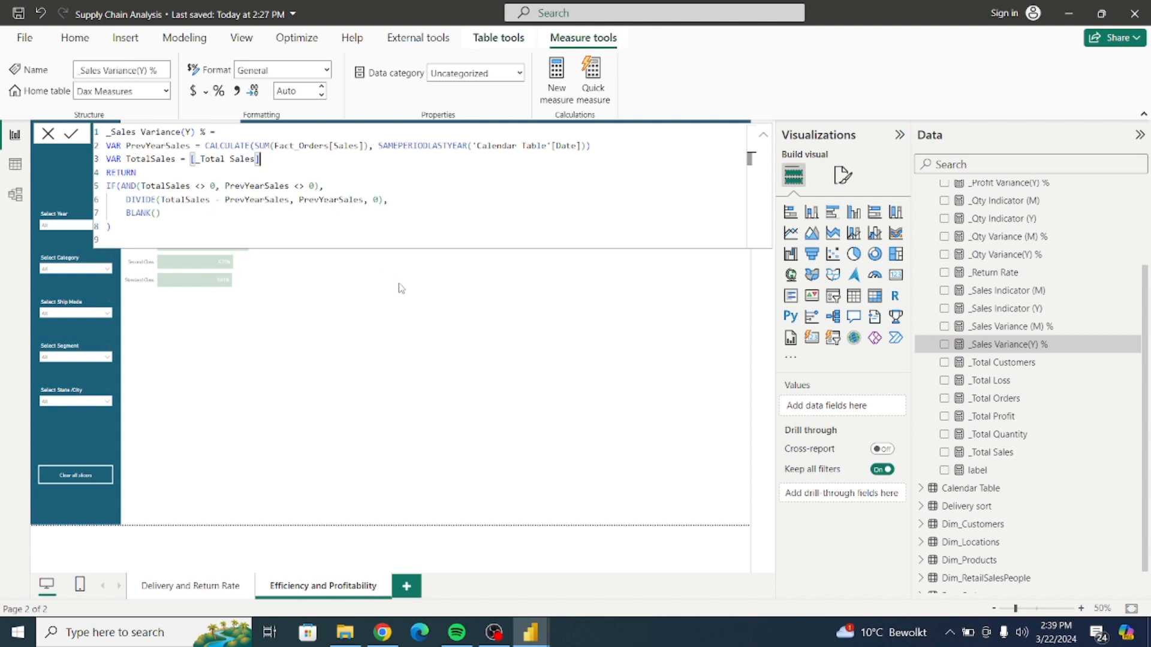
left_click(340, 350)
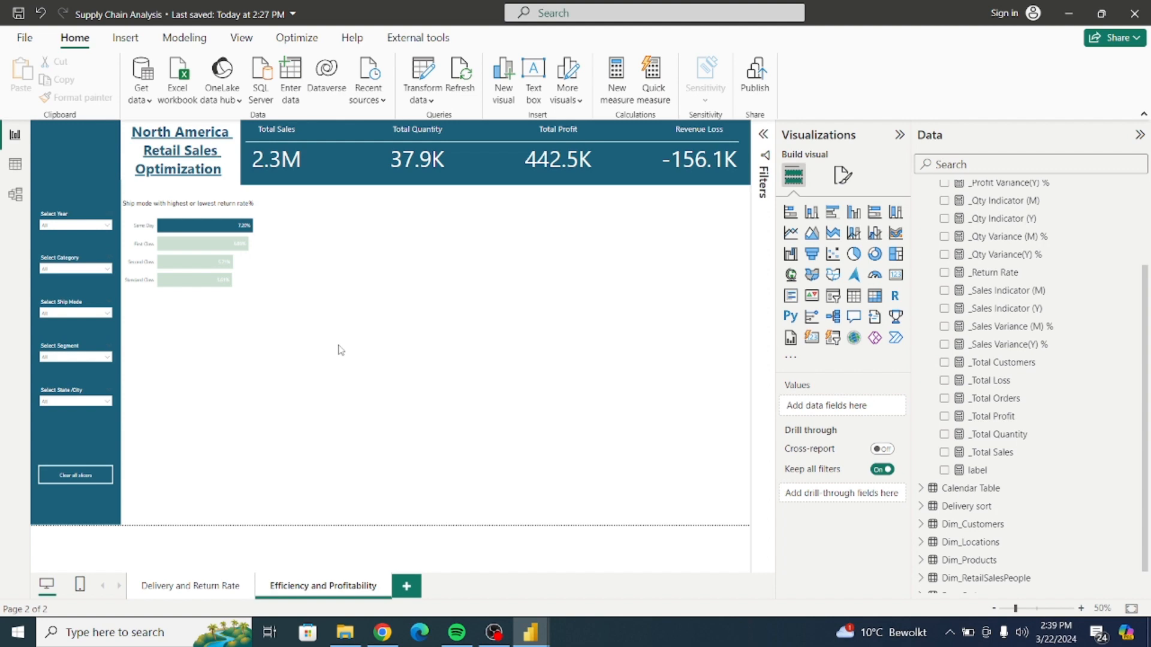
Check the vs PM and vs PY indicators under the reference report's KPI cards, and switch back to the Supply Chain Analysis report
mouse_move(532, 637)
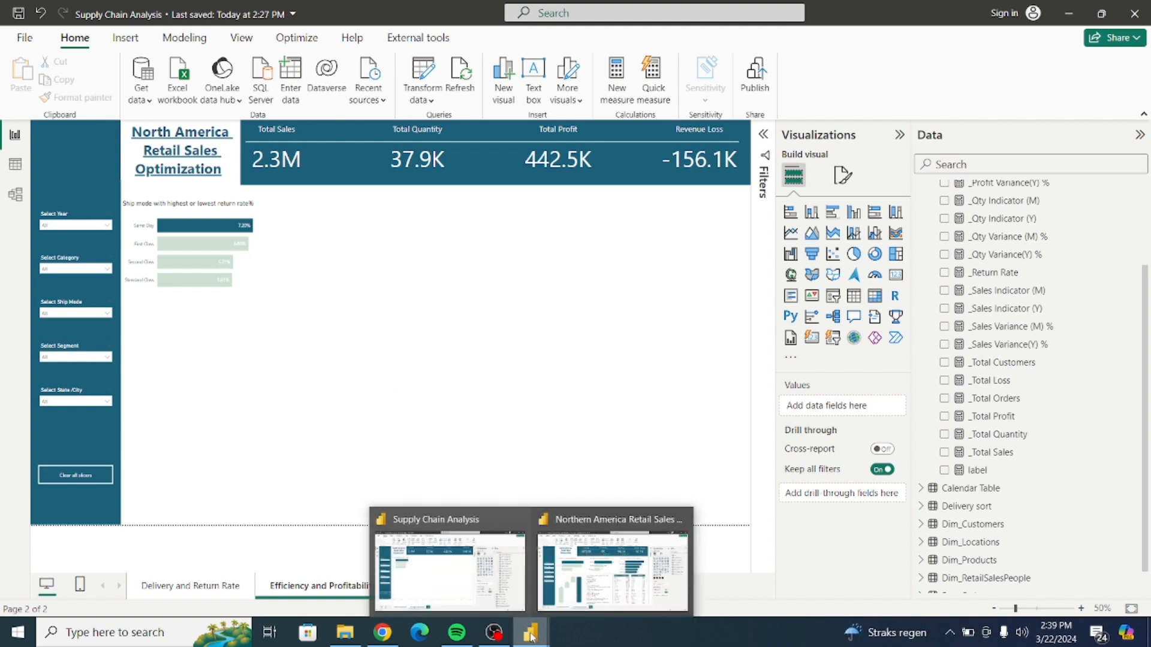
left_click(612, 569)
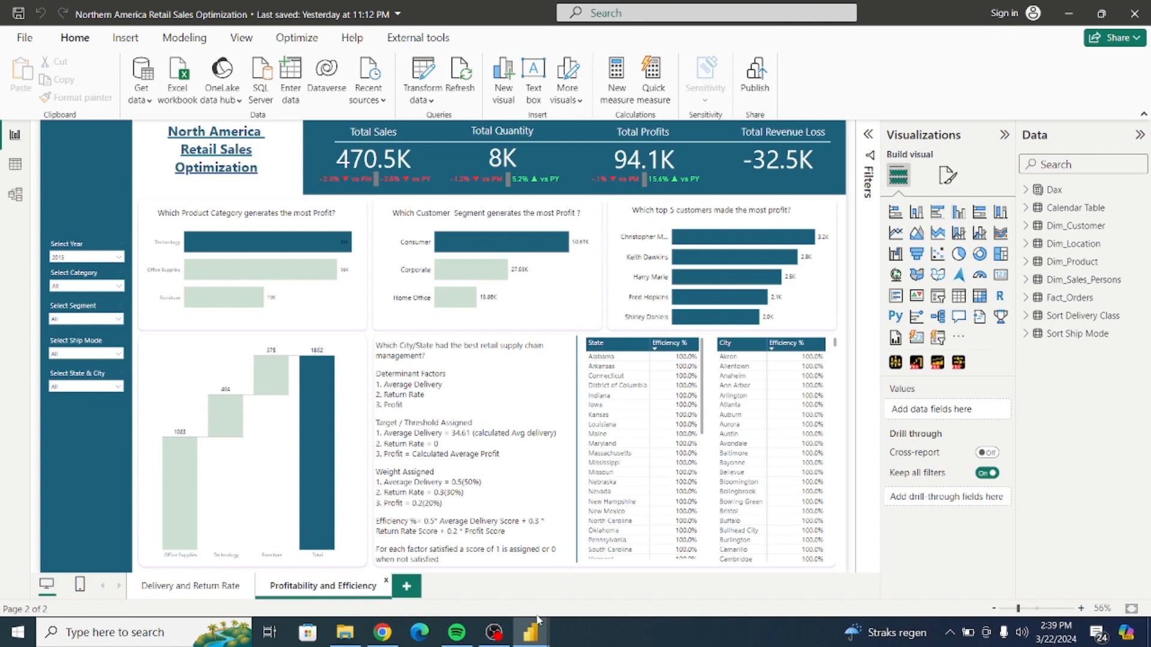
mouse_move(531, 634)
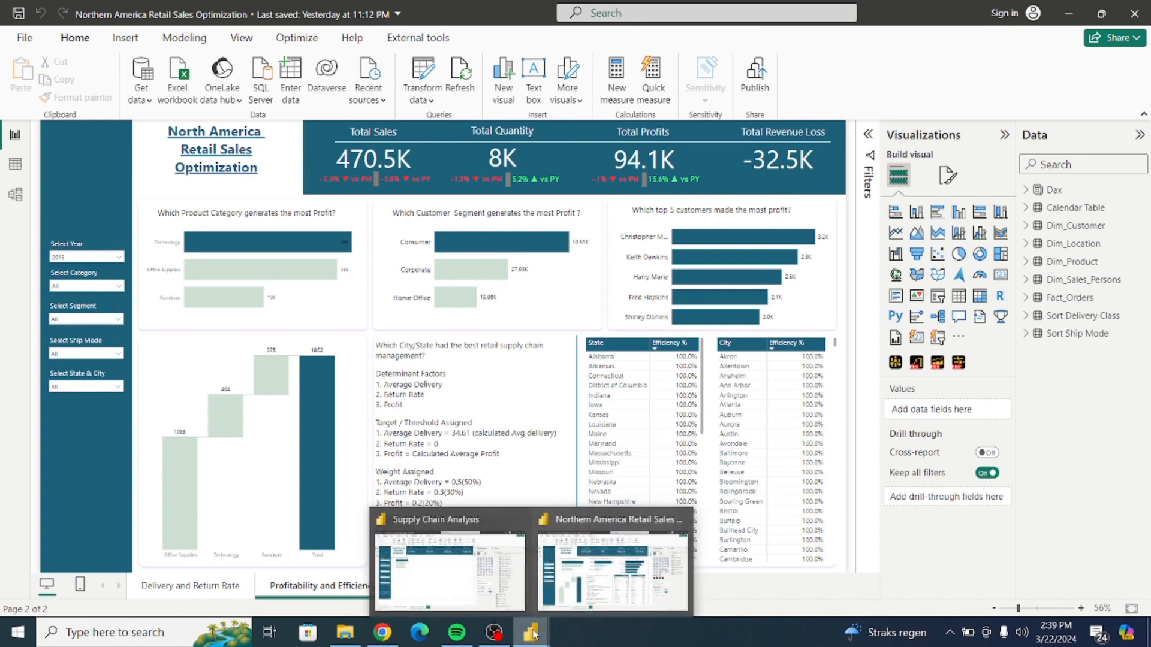
left_click(446, 569)
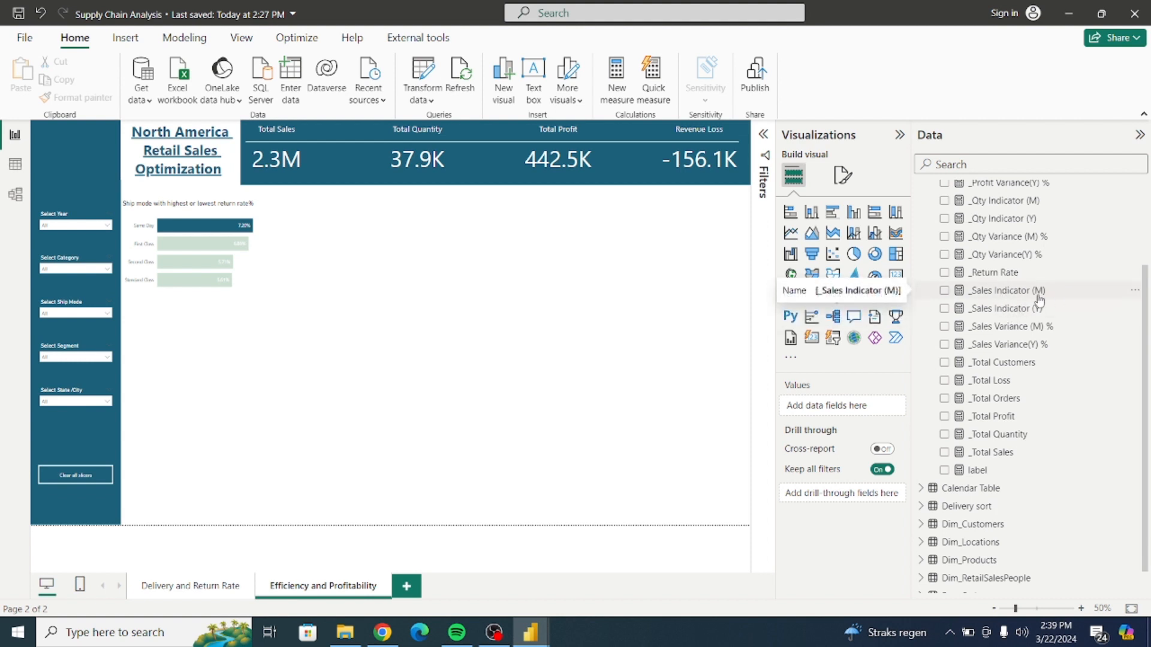
Review the formulas of the _Sales Indicator (M) and _Sales Indicator (Y) measures, and close the formula editor
left_click(1010, 300)
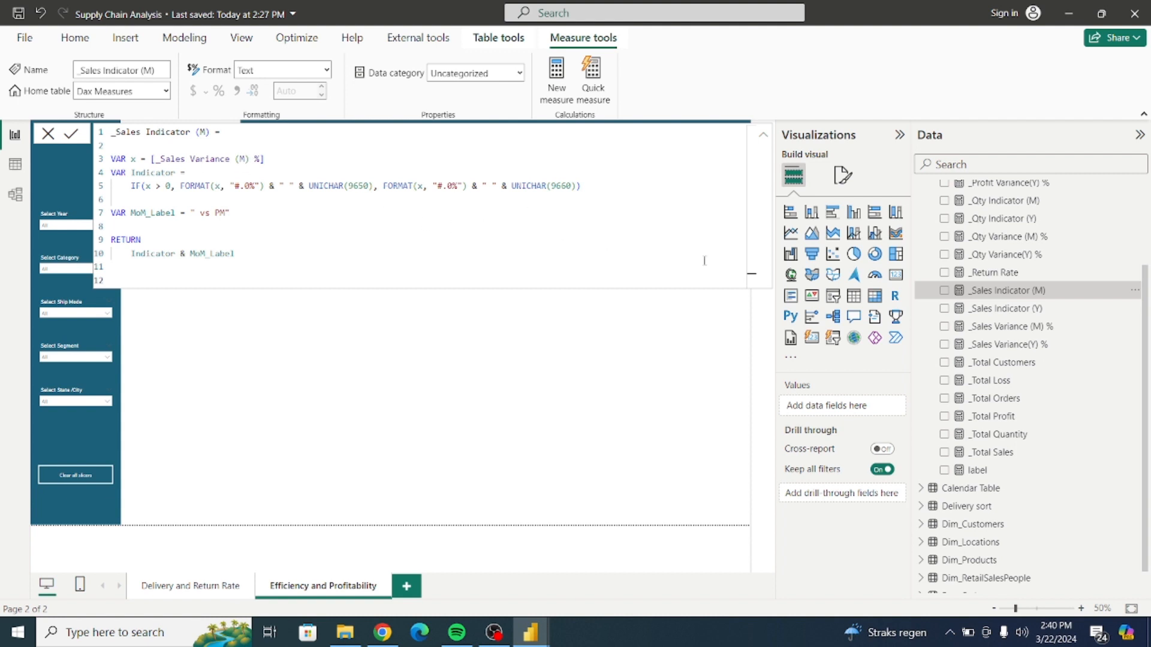
left_click(1014, 310)
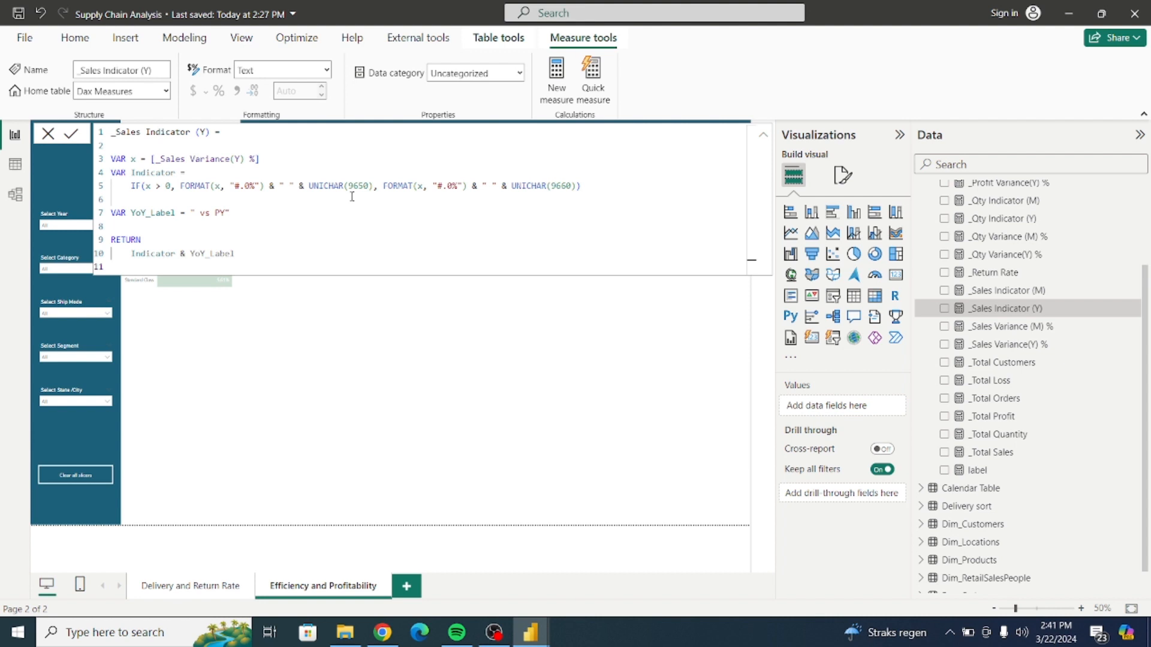
left_click(761, 136)
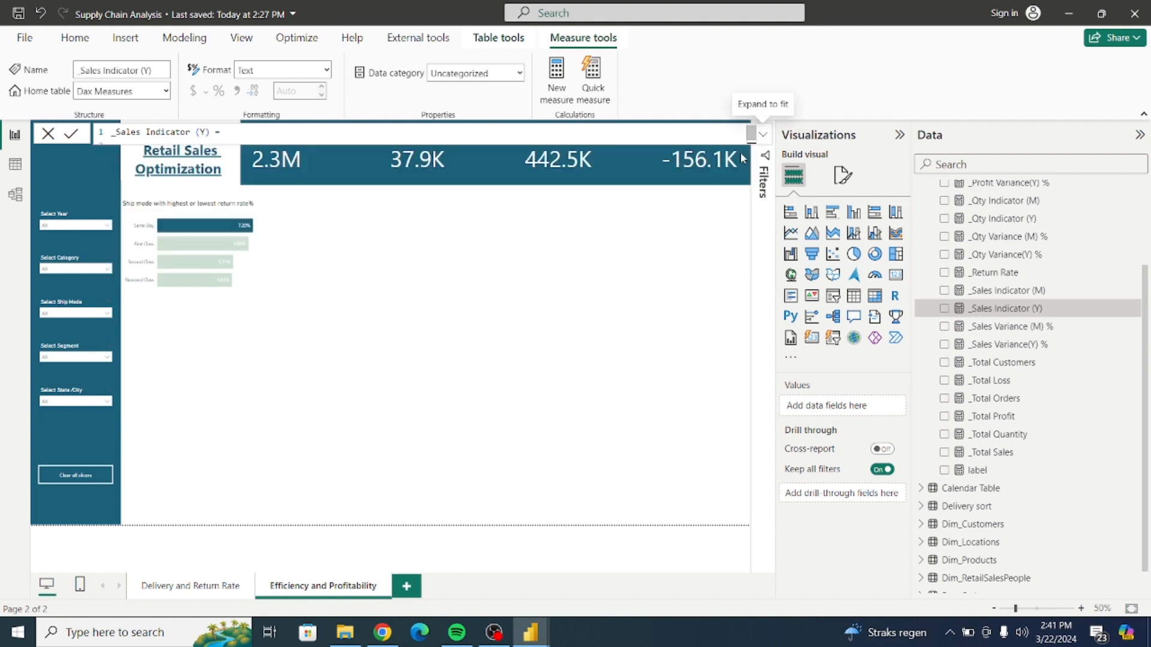
left_click(562, 271)
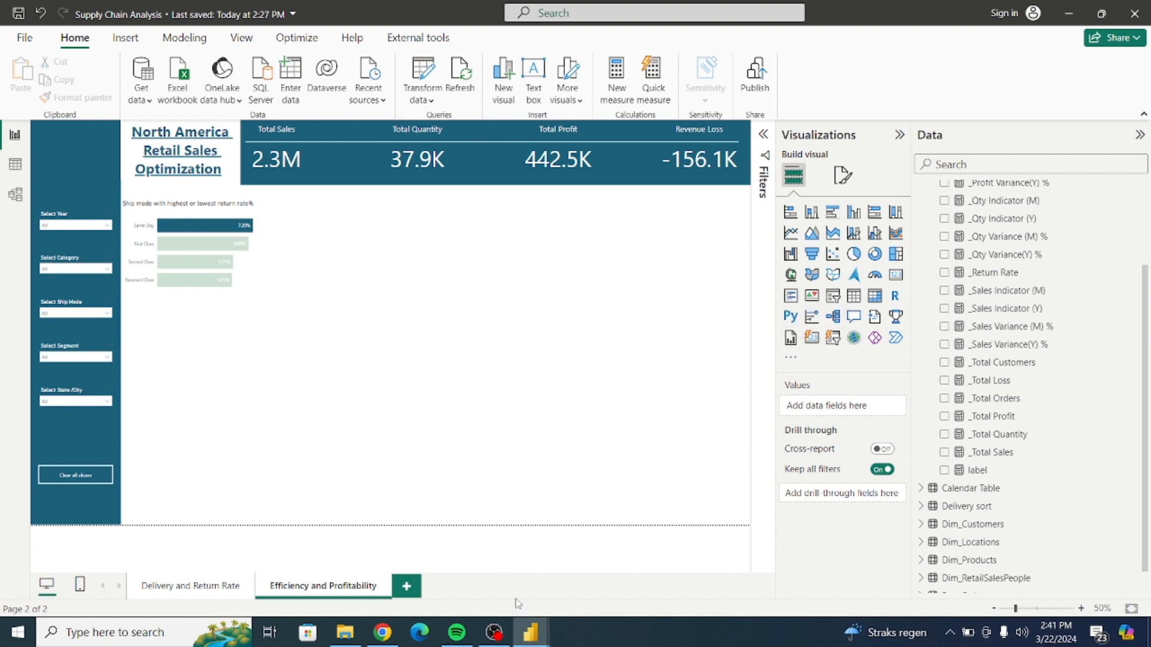
Check the variance indicators under the KPI cards in the Northern America Retail Sales Optimization report, and return to the Supply Chain Analysis report
mouse_move(530, 632)
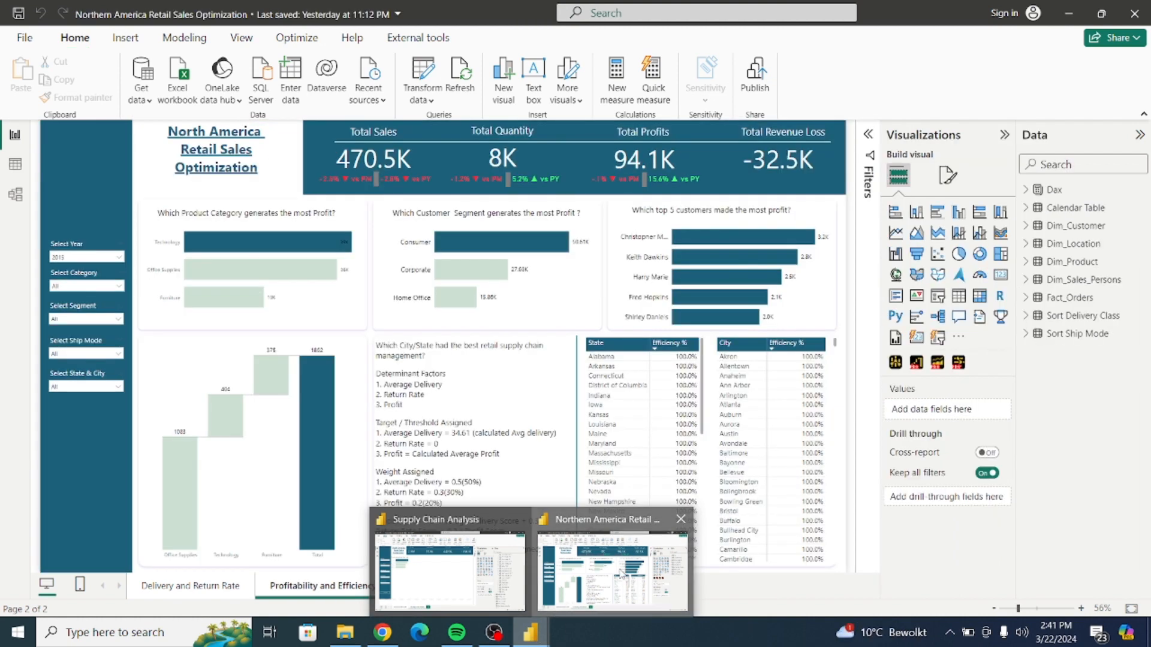
left_click(622, 574)
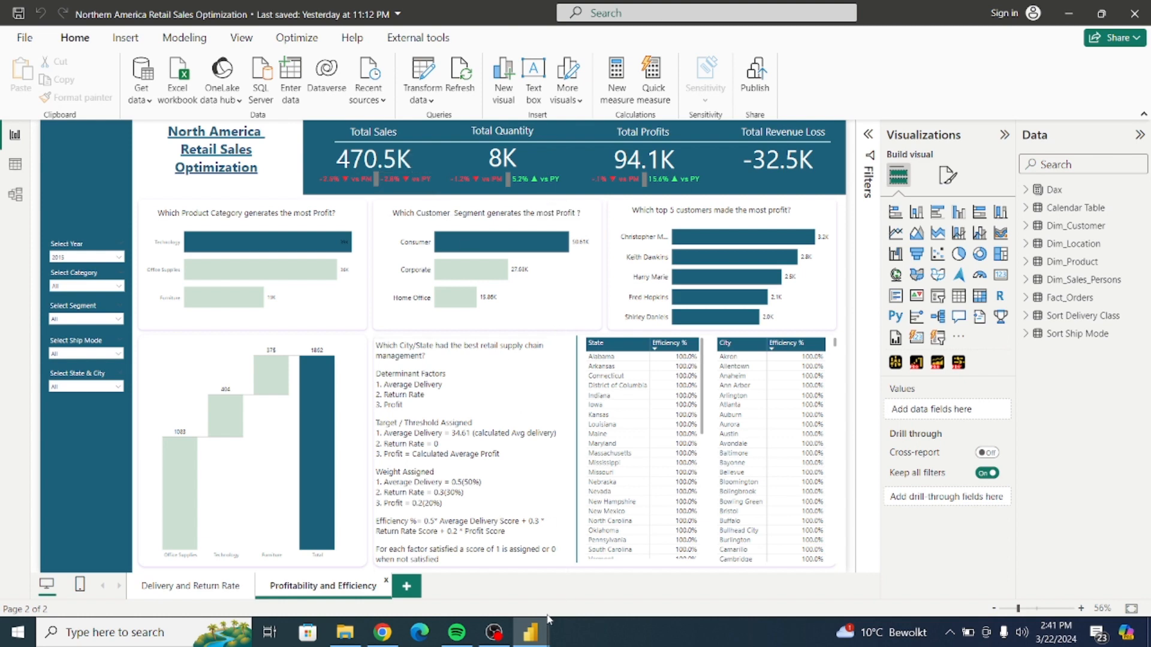
mouse_move(537, 624)
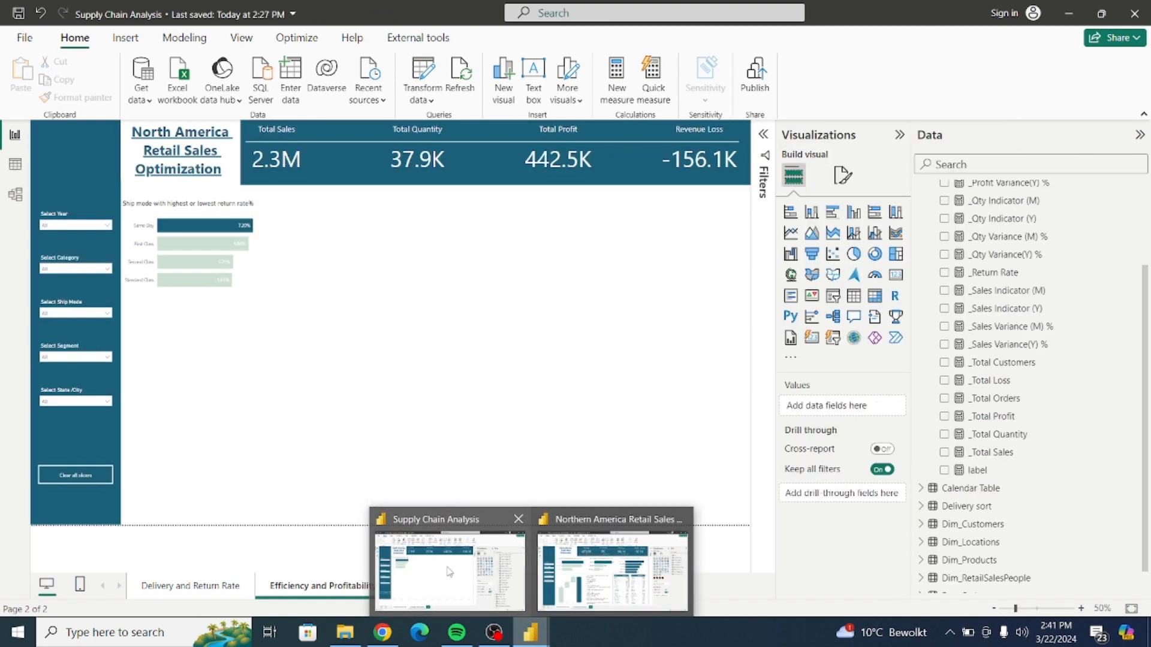
left_click(449, 571)
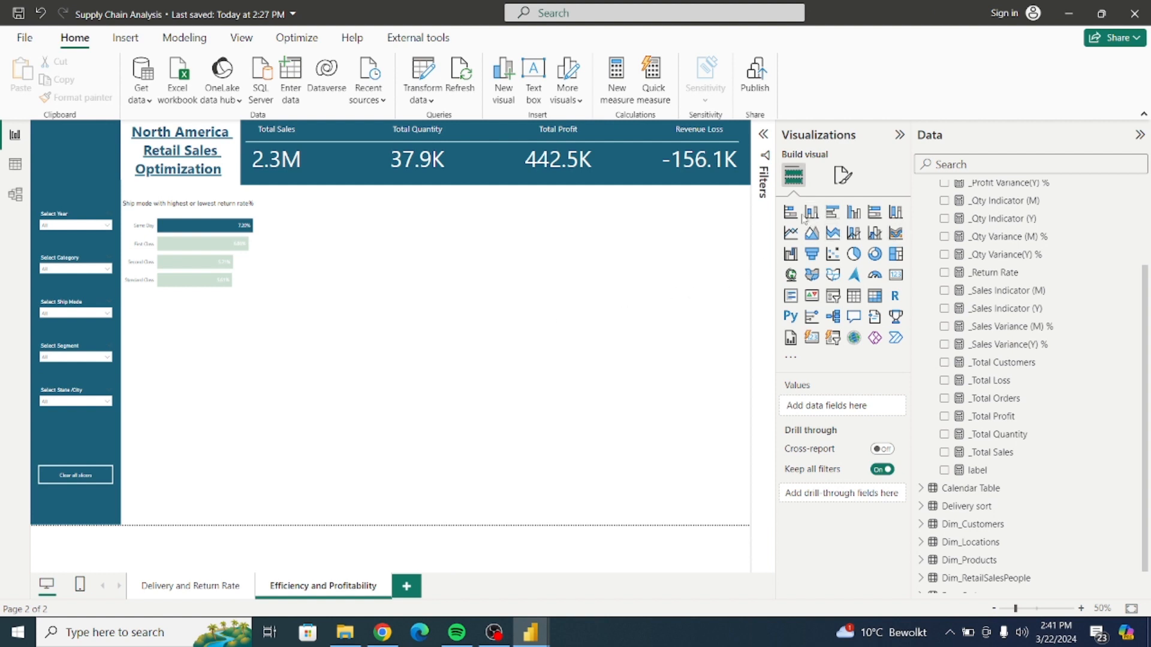
Add a card visual showing _Sales Indicator (M) and shrink it to a small box below the KPI banner
left_click(894, 279)
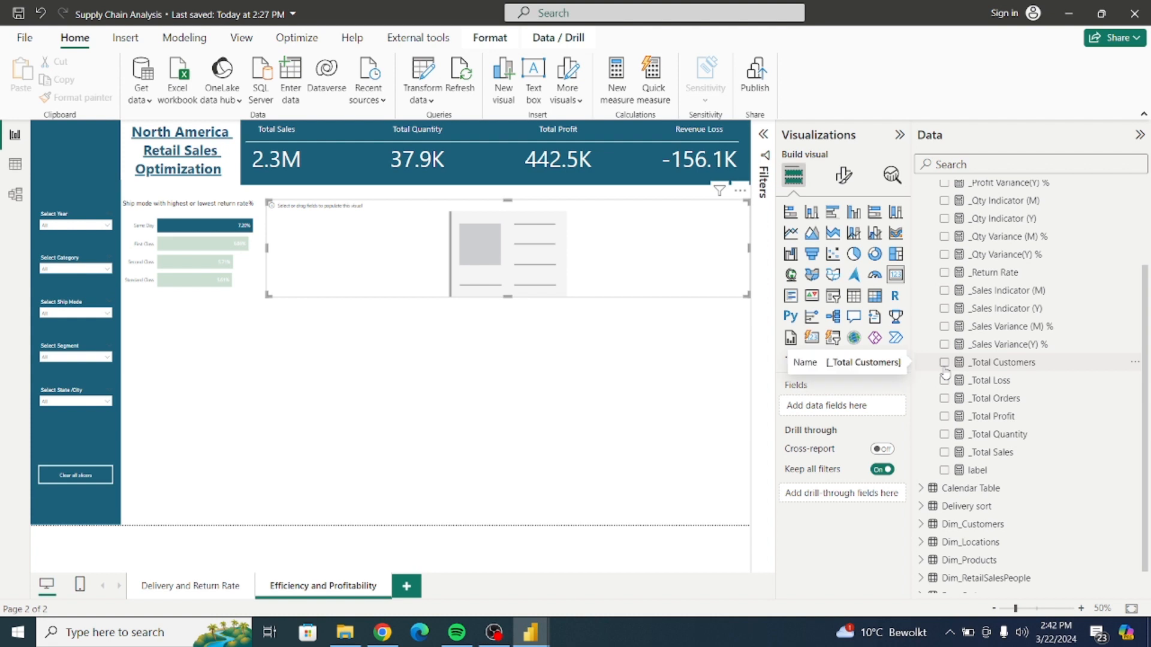
left_click(944, 292)
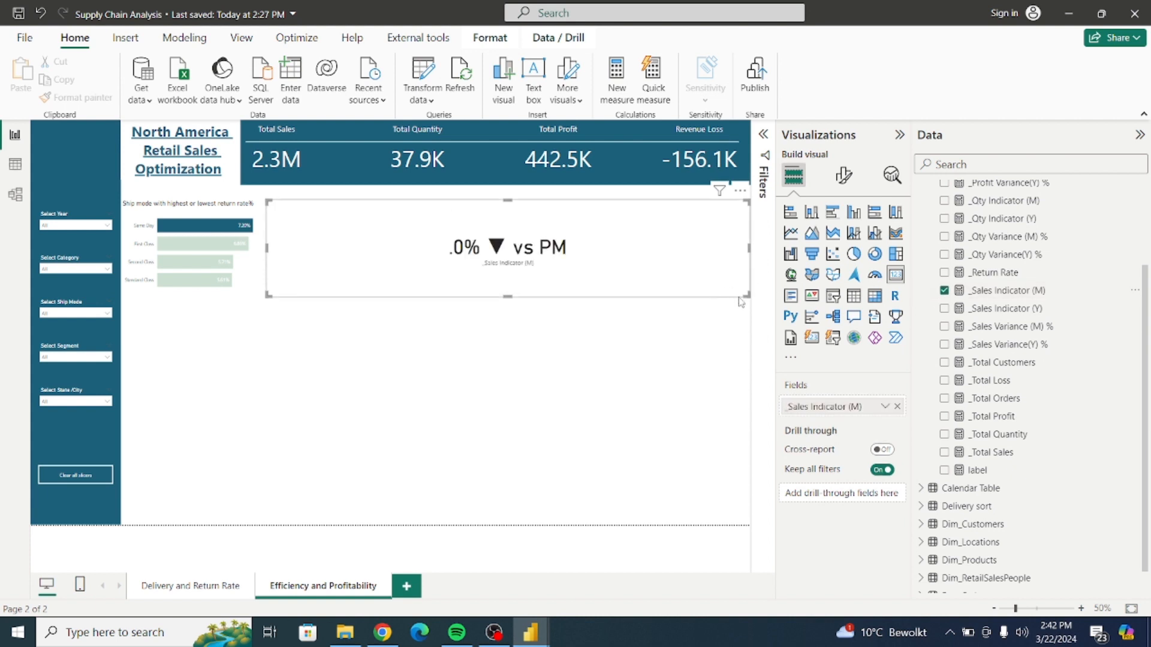
left_click_drag(743, 298, 481, 286)
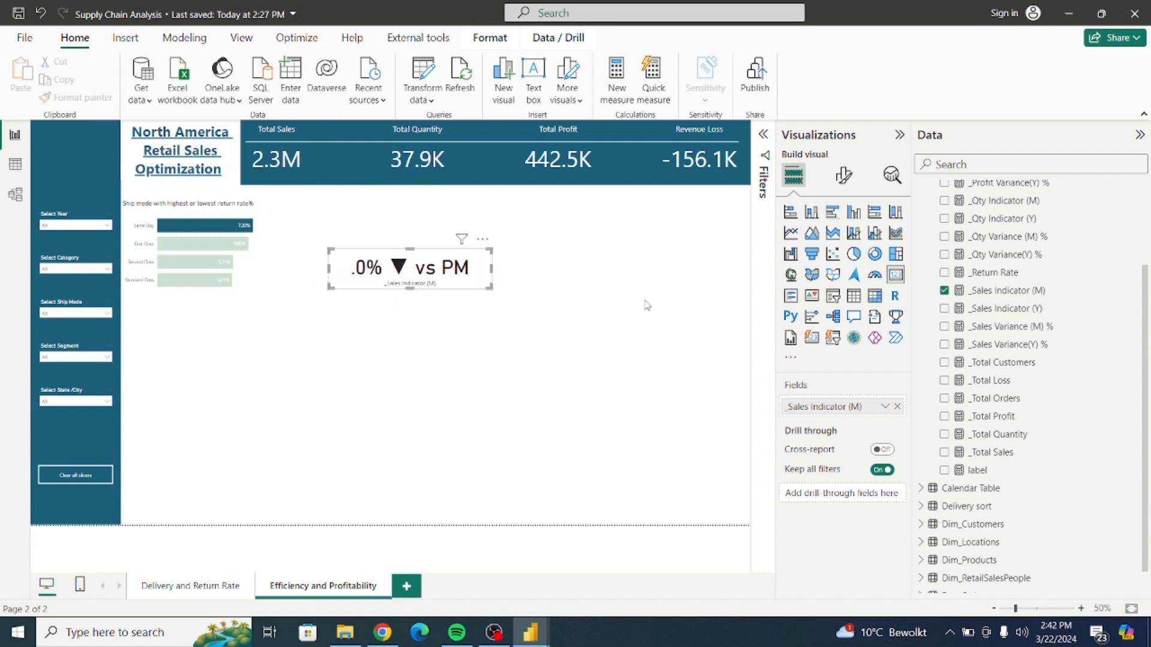
Set the indicator card's callout value font size to 14 and turn off its category label
left_click(843, 175)
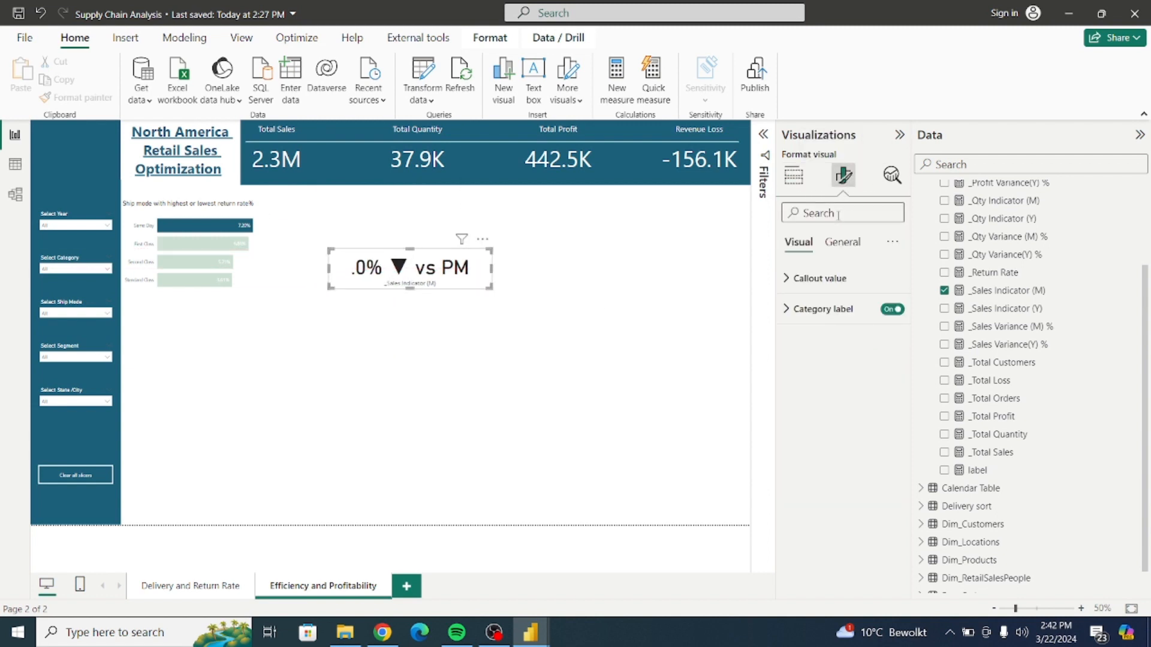
left_click(819, 278)
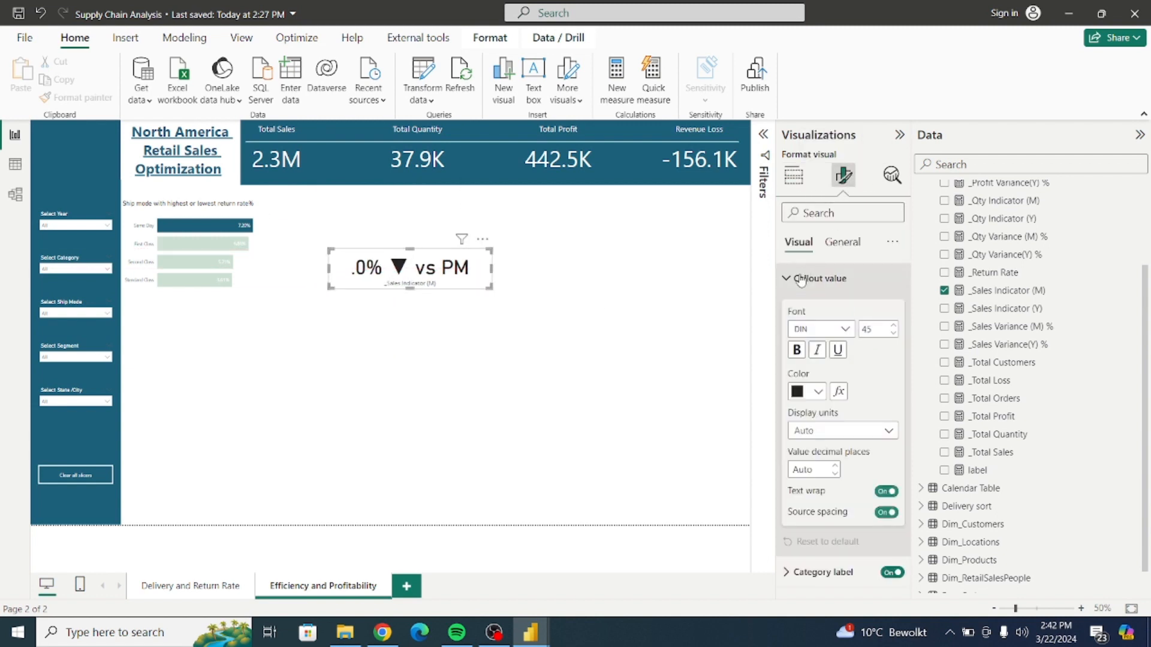
double_click(879, 328)
type("14")
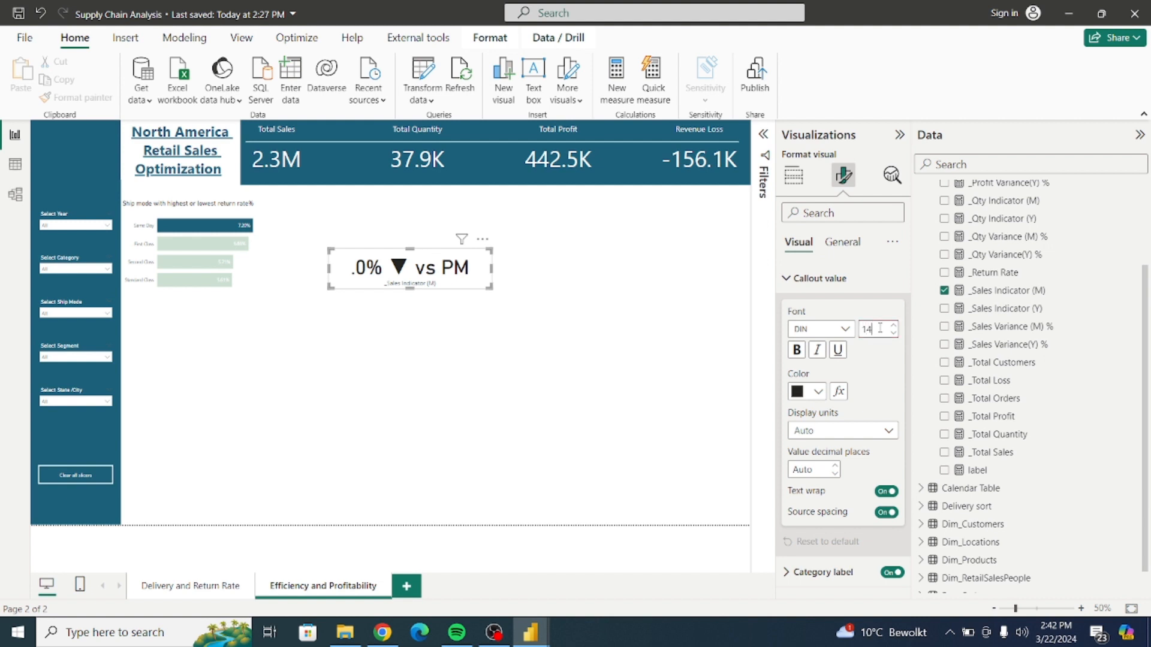
left_click(815, 285)
left_click(882, 311)
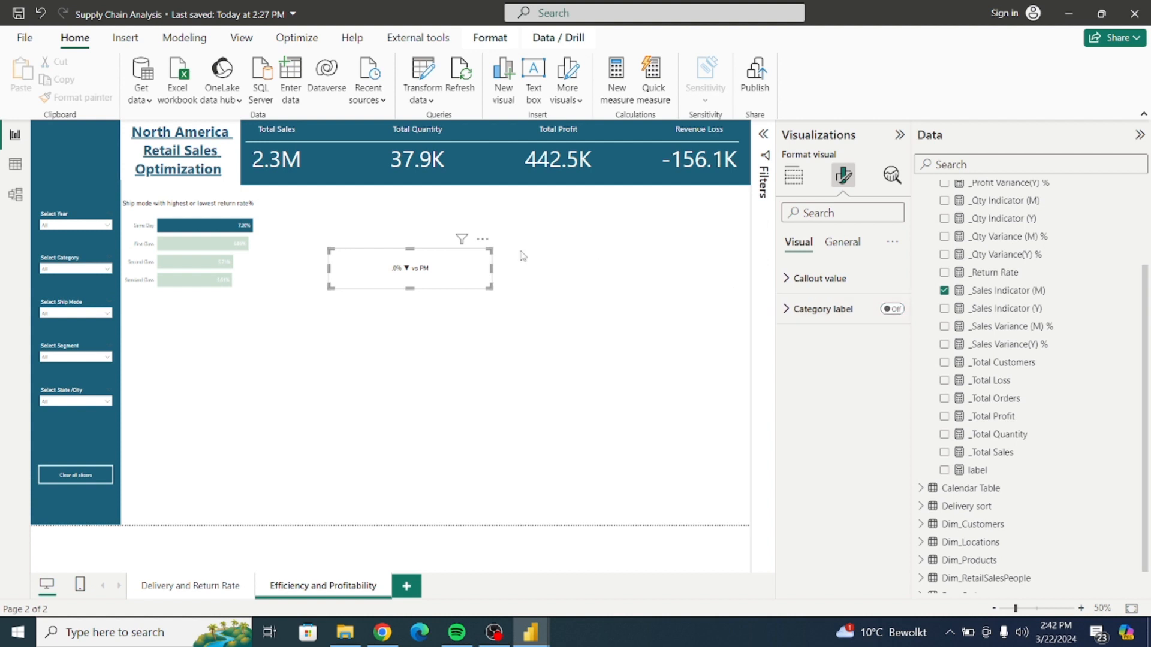
Shrink the indicator card to fit closely around its text, and shift the Total Sales KPI card slightly to the right
left_click_drag(490, 287, 390, 271)
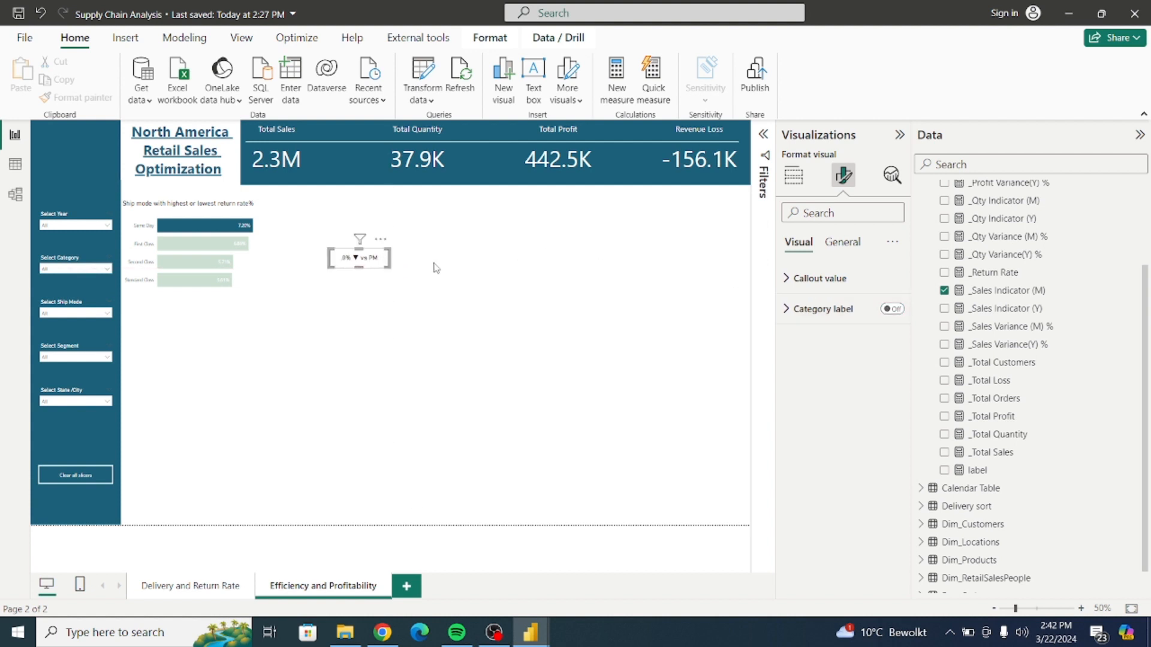
left_click(305, 158)
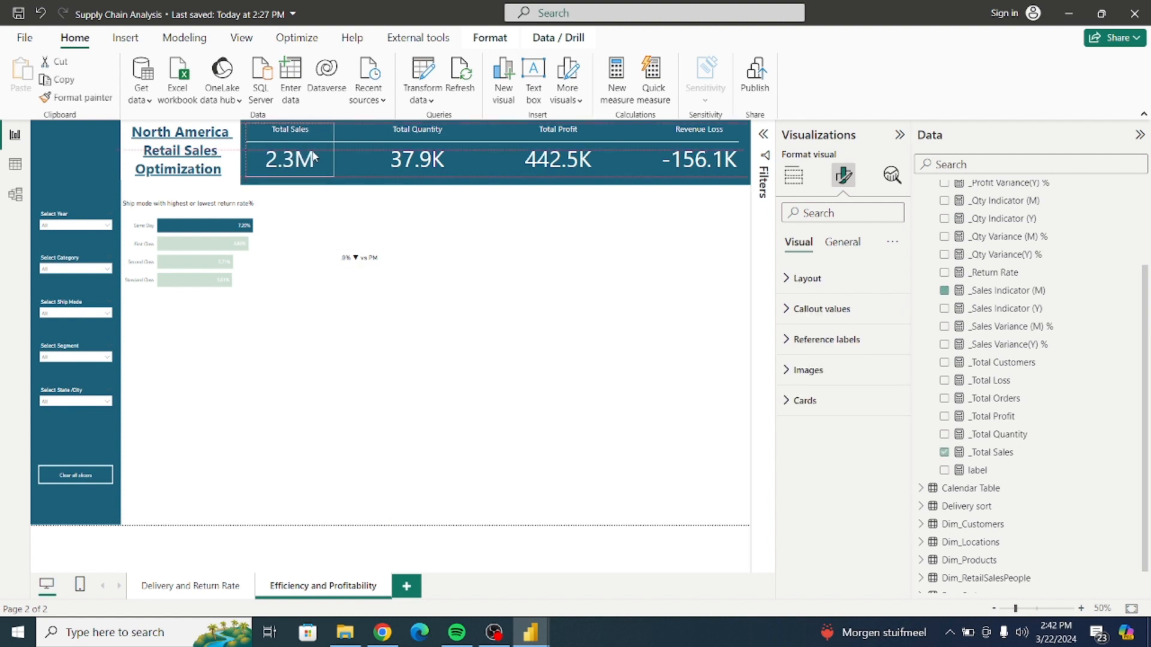
left_click(382, 261)
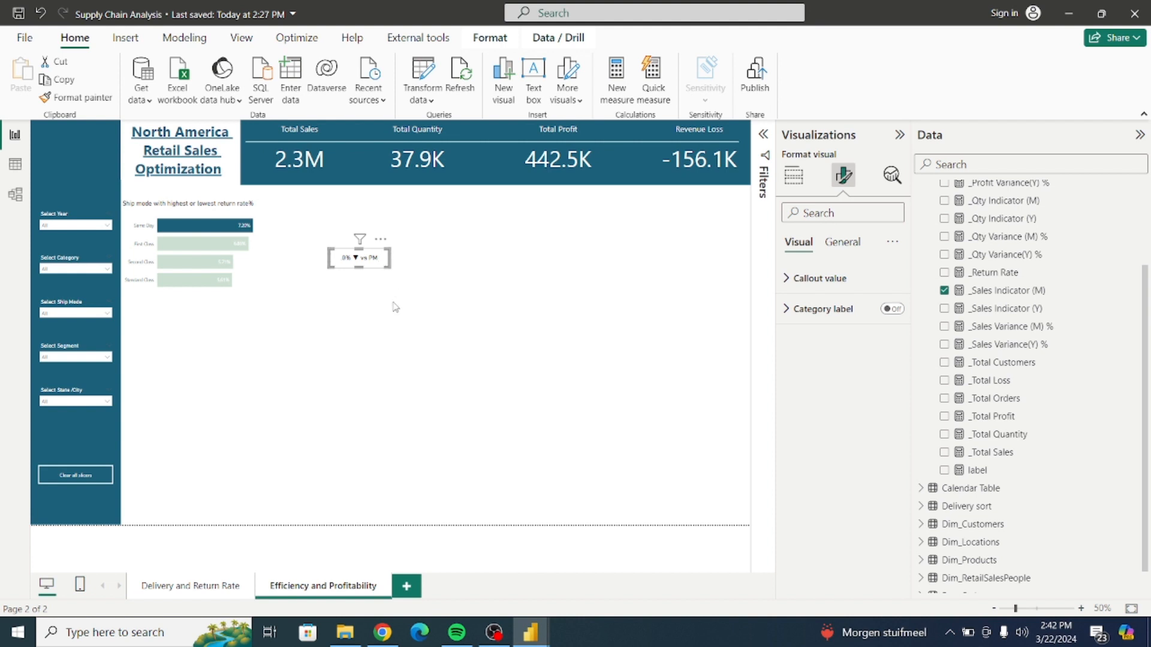
Add the Month Name field from the Calendar Table to the Select Year slicer beneath Year
left_click(83, 226)
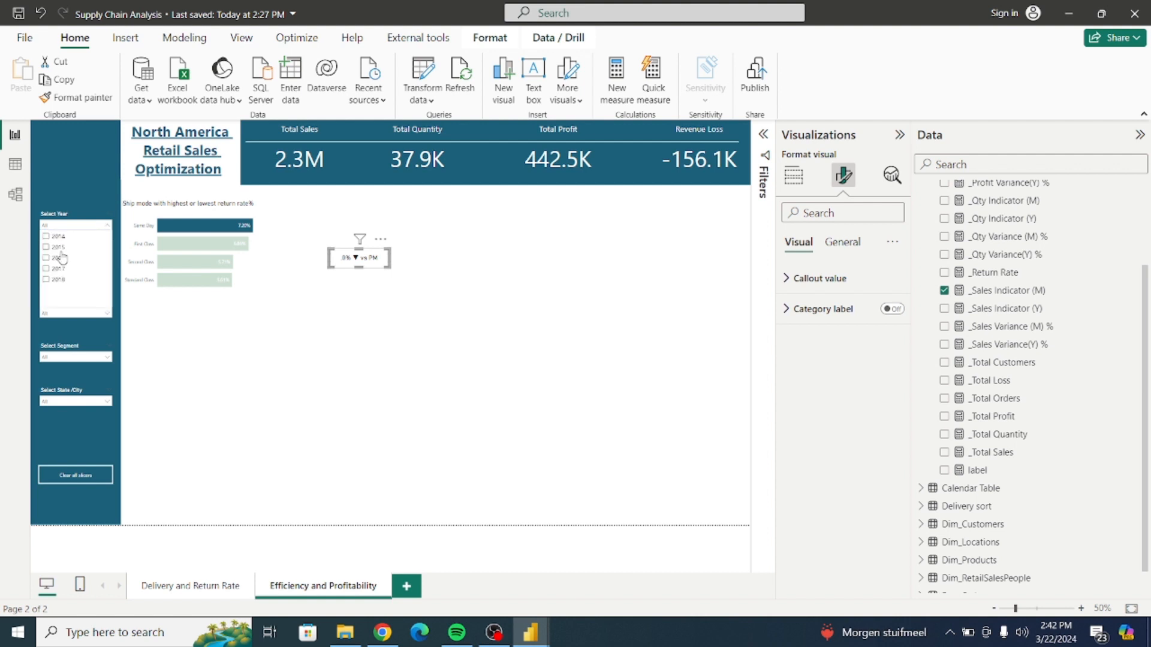
left_click(81, 228)
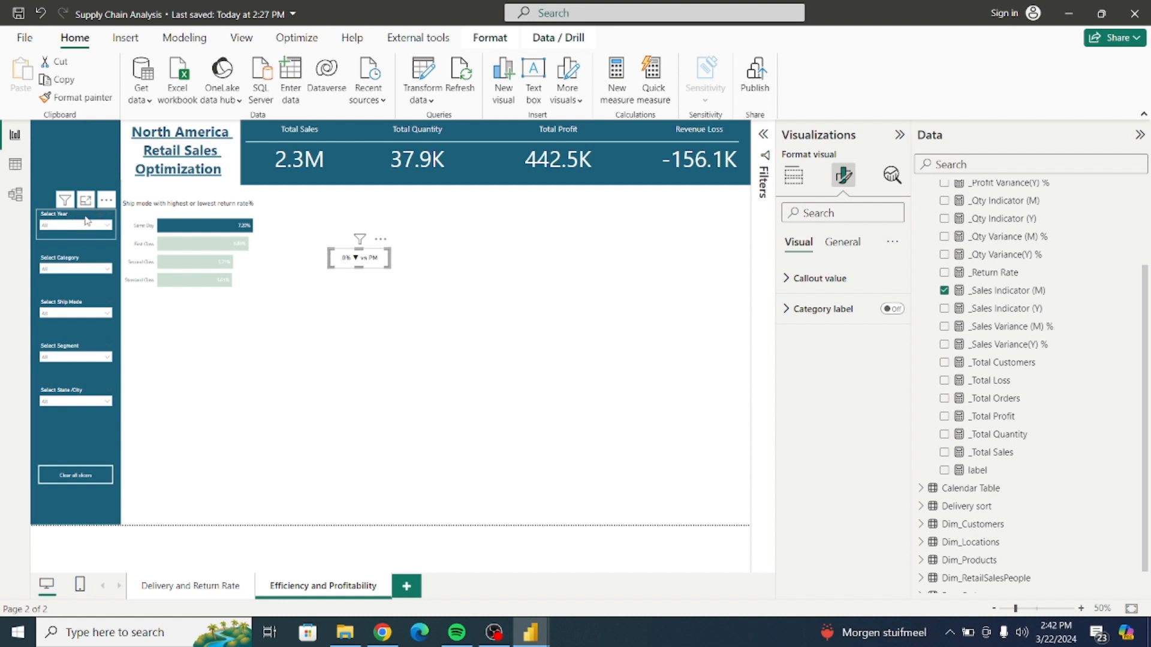
left_click(87, 220)
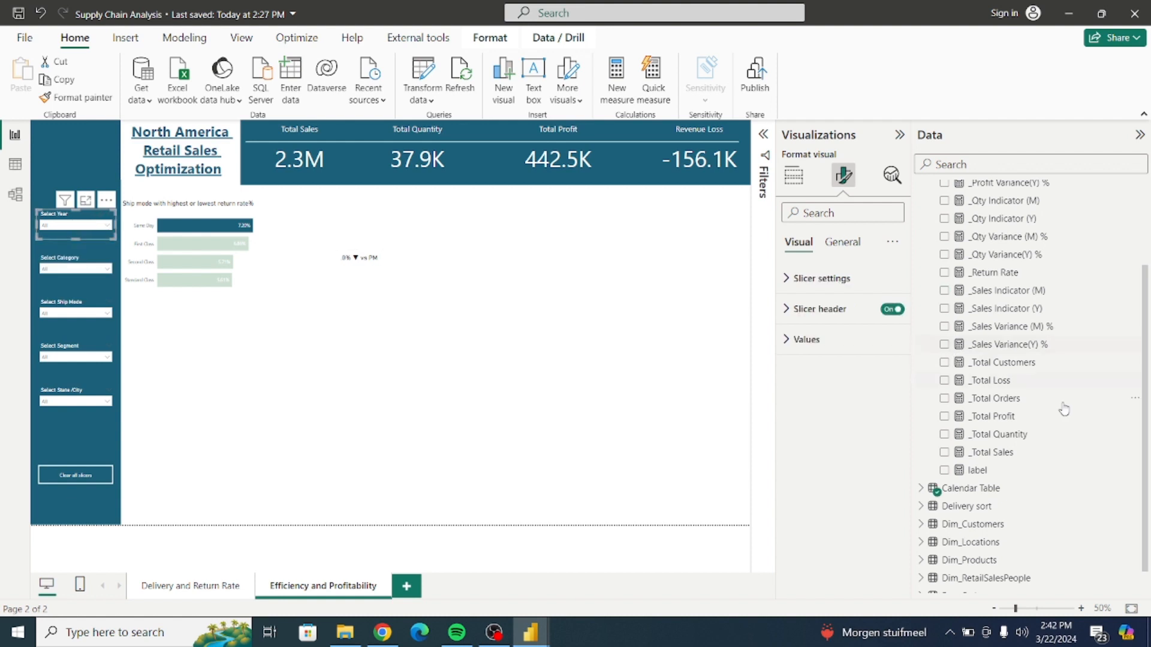
scroll(1147, 448, "down", 1)
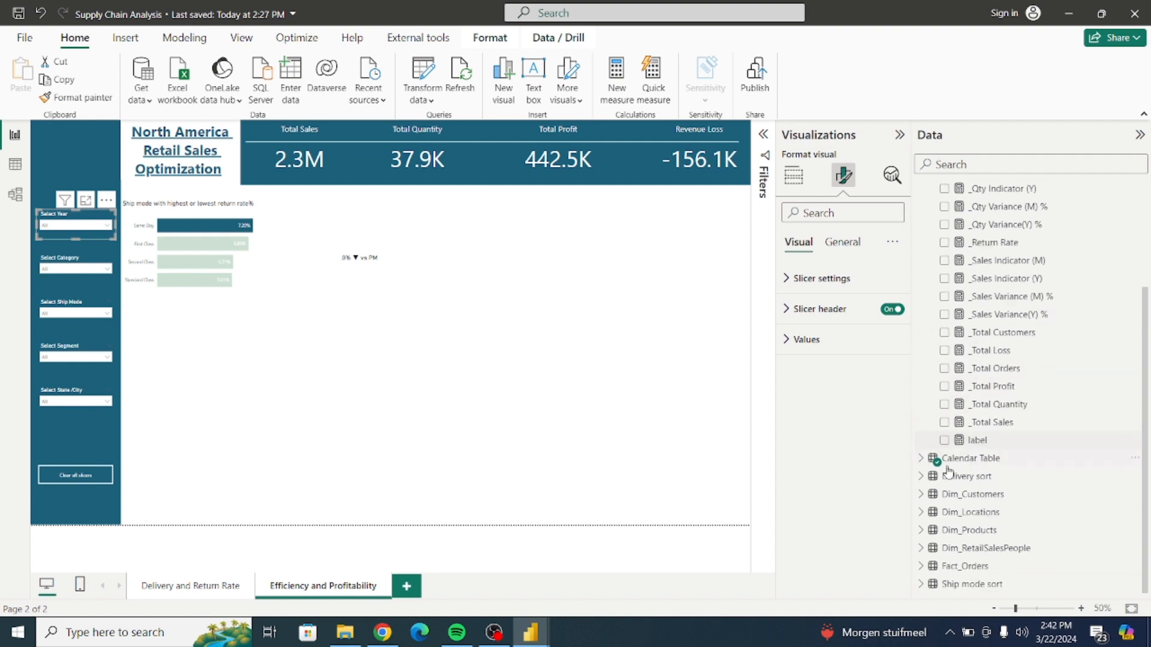
left_click(922, 458)
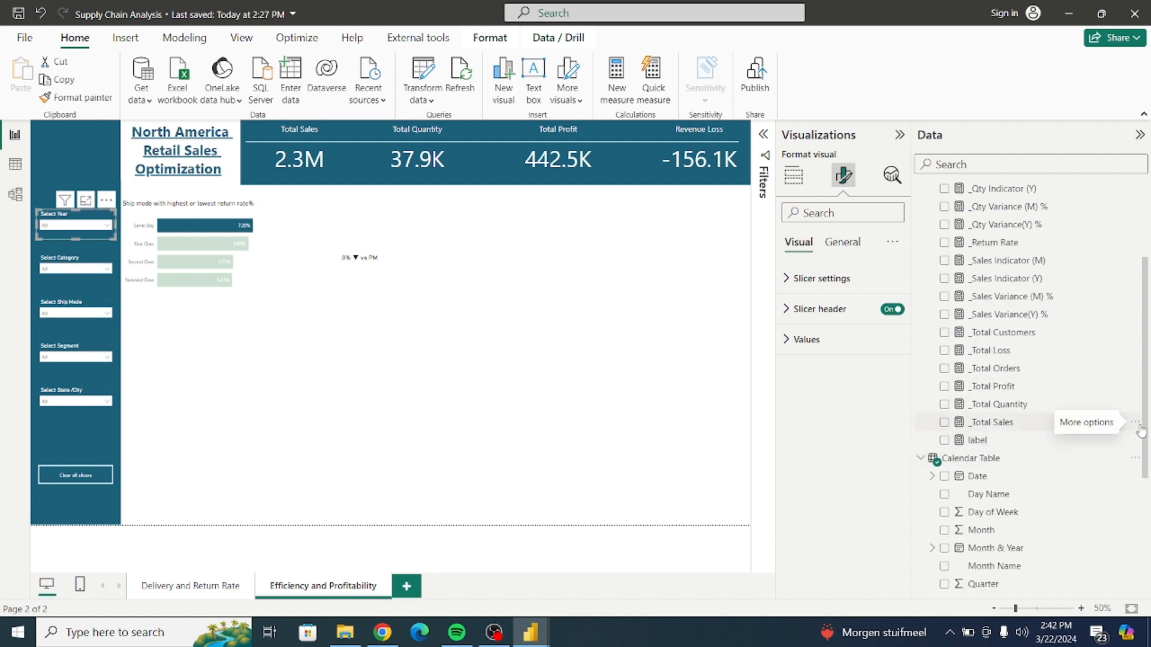
left_click_drag(1145, 425, 1148, 515)
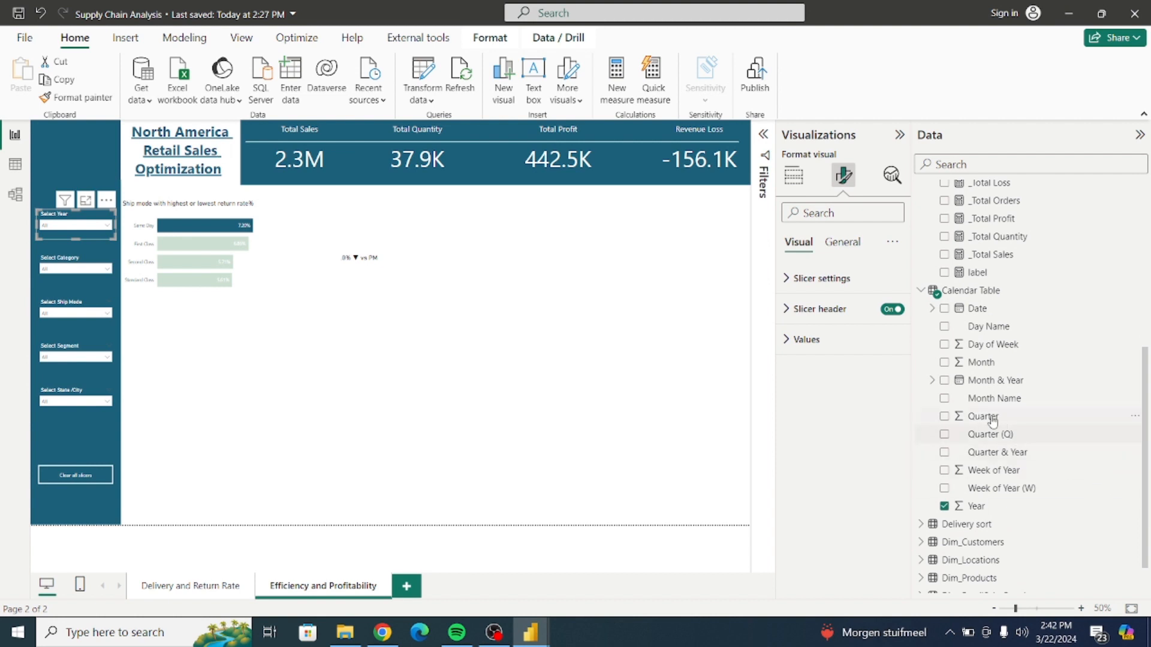
left_click(944, 400)
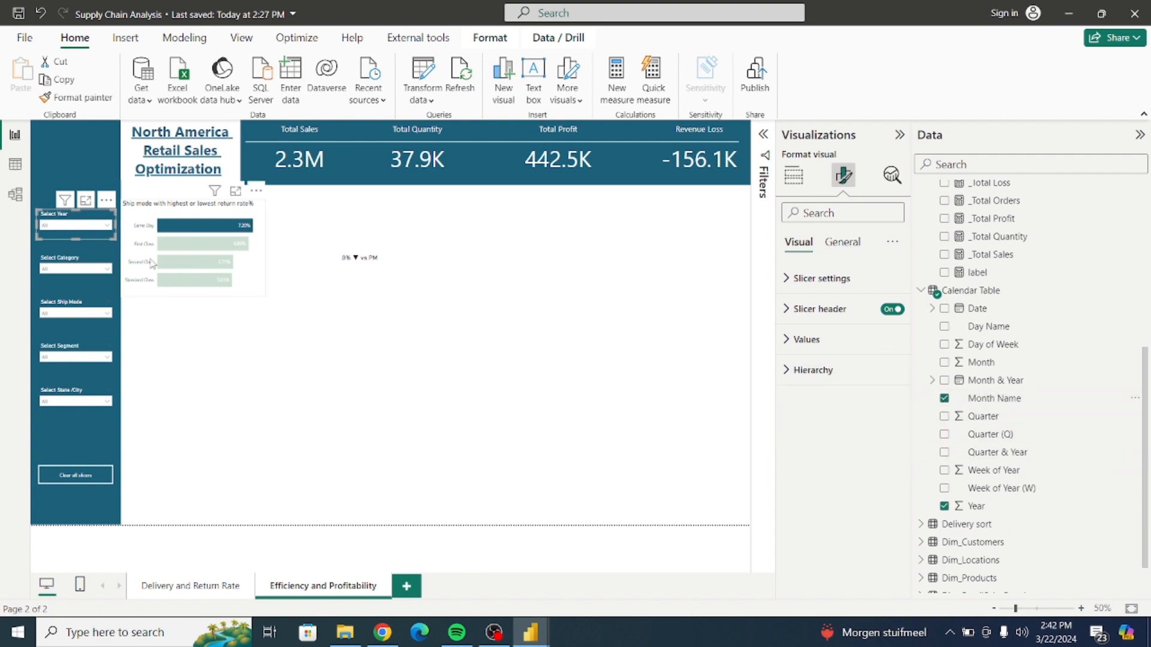
Check the month entries under 2014 in the Select Year slicer, collapse them and close the slicer list
left_click(108, 229)
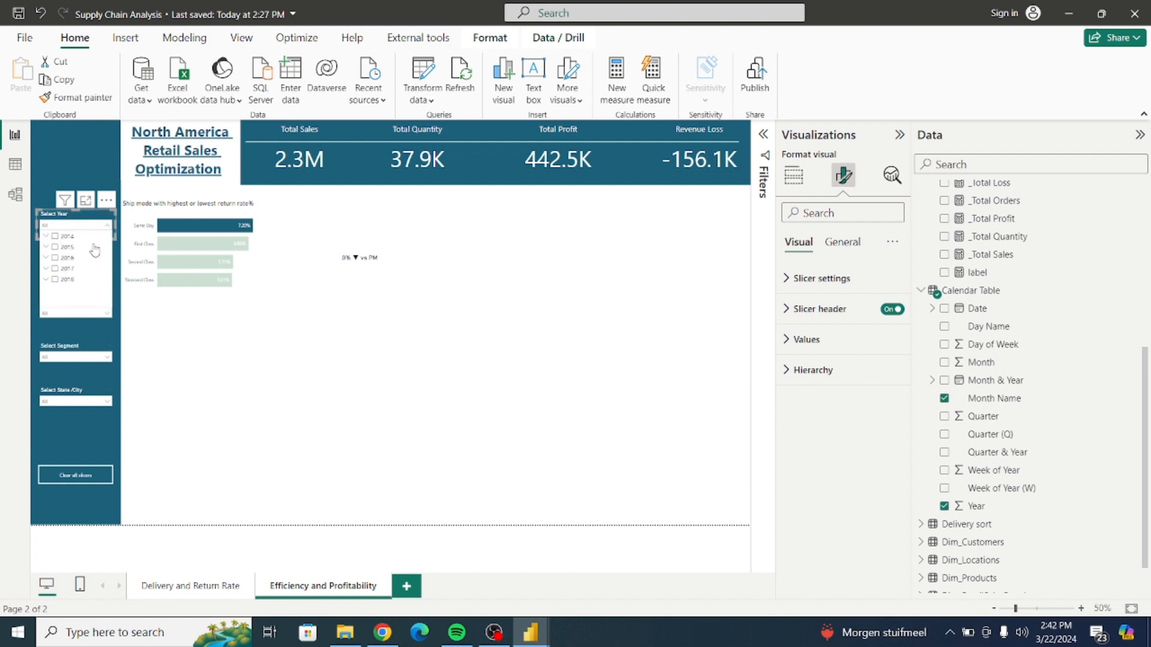
left_click(46, 236)
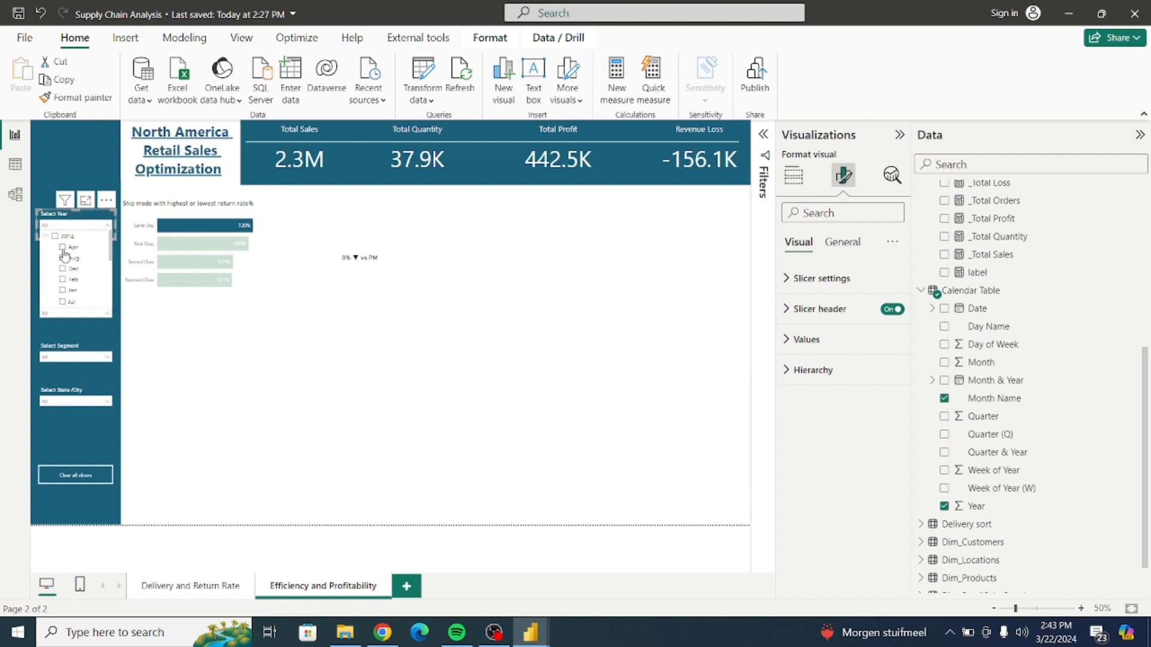
left_click(46, 236)
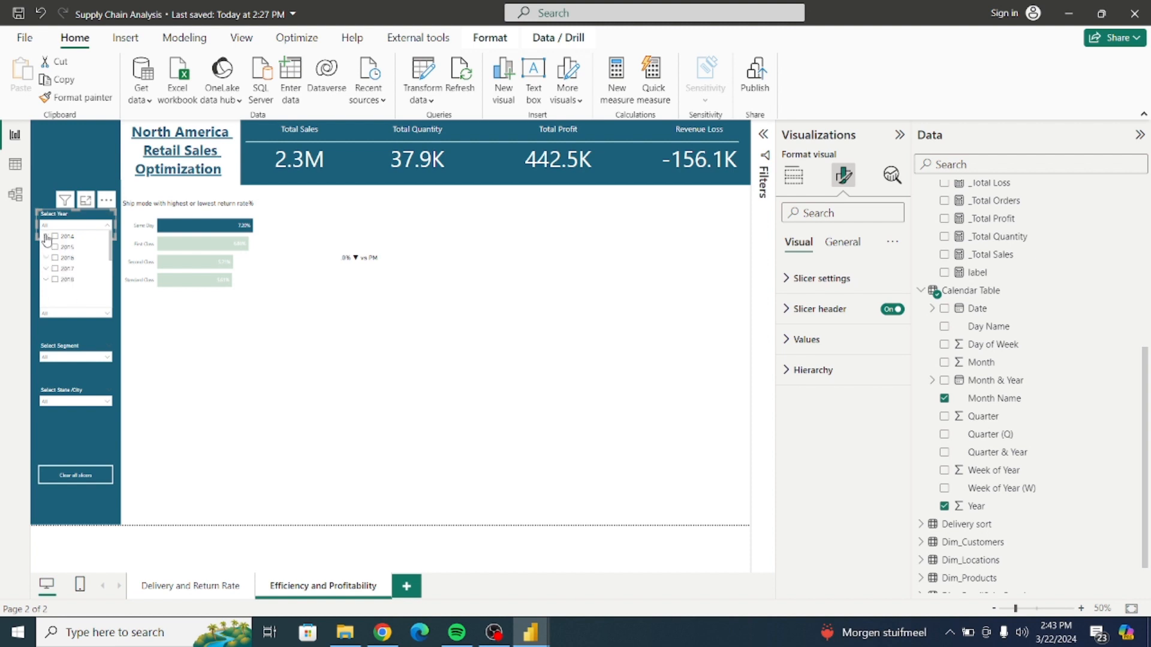
left_click(107, 172)
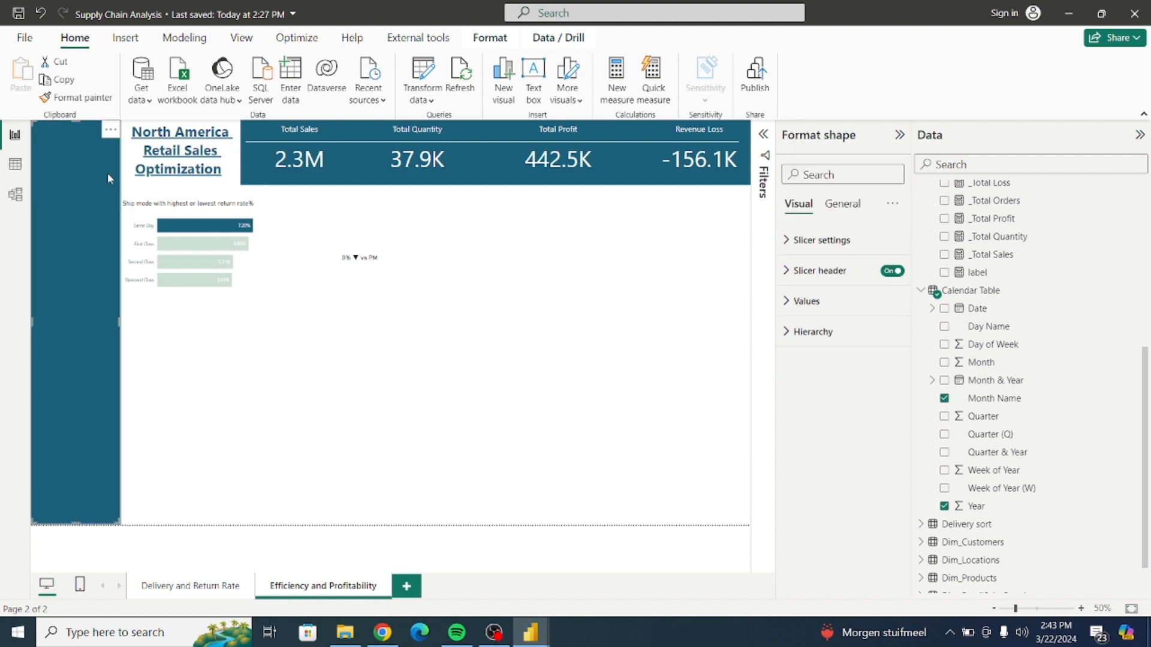
left_click(172, 358)
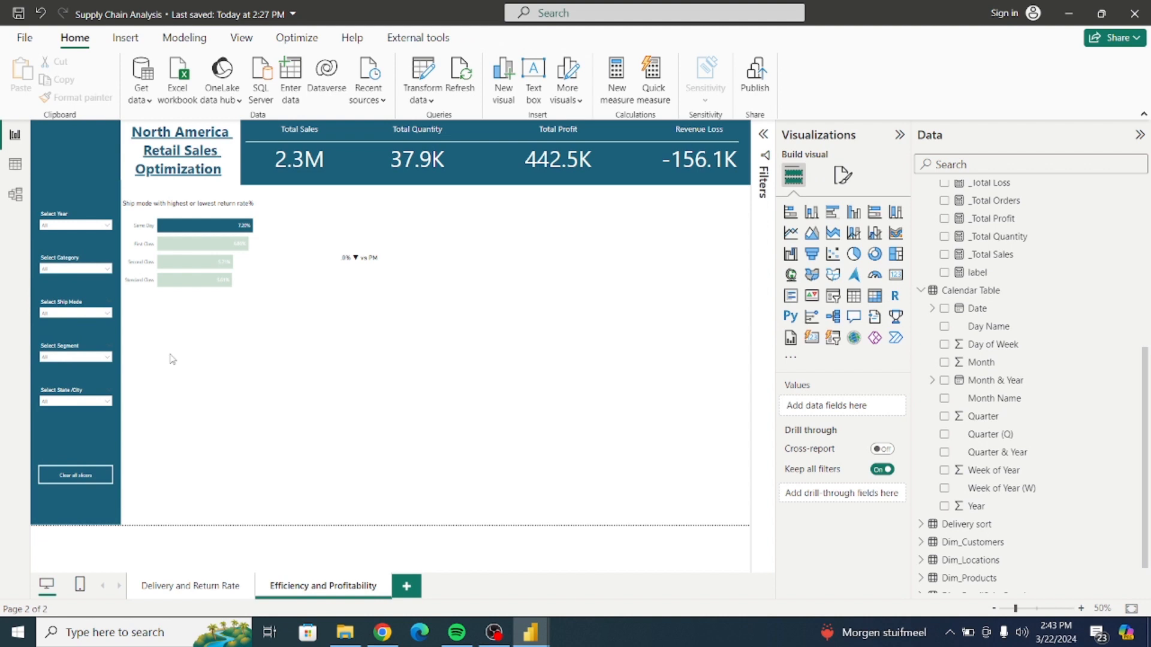
Open the conditional formatting of the monthly indicator card's callout value color and base its rules on _Sales Variance (M) %
left_click(376, 267)
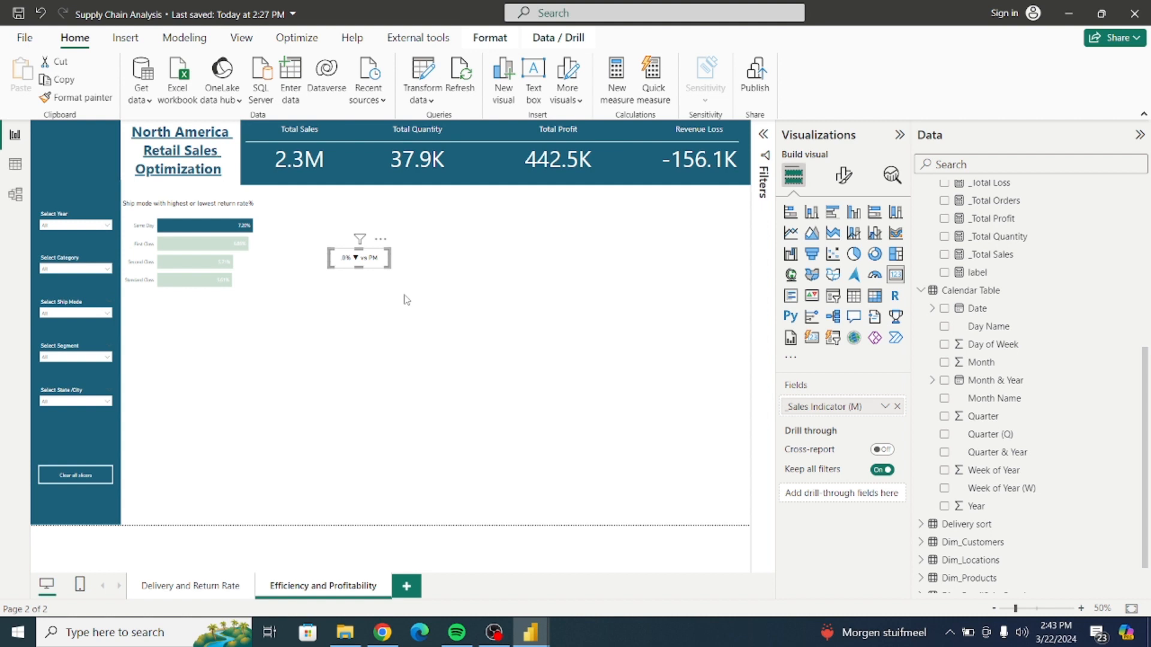
left_click(843, 185)
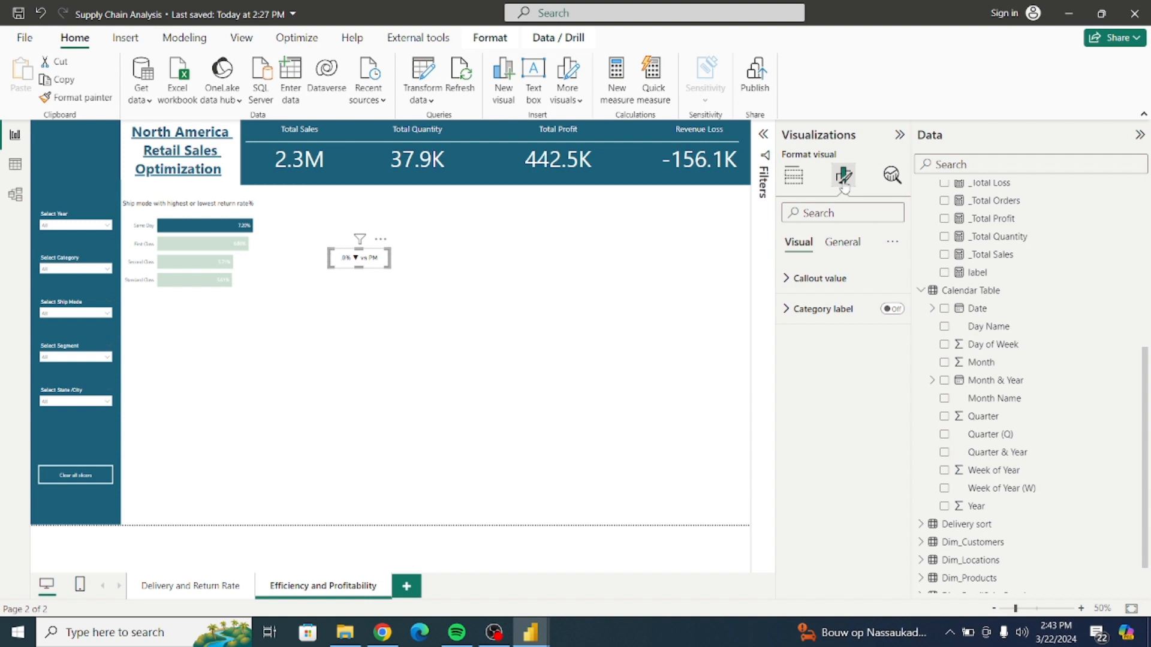
left_click(802, 280)
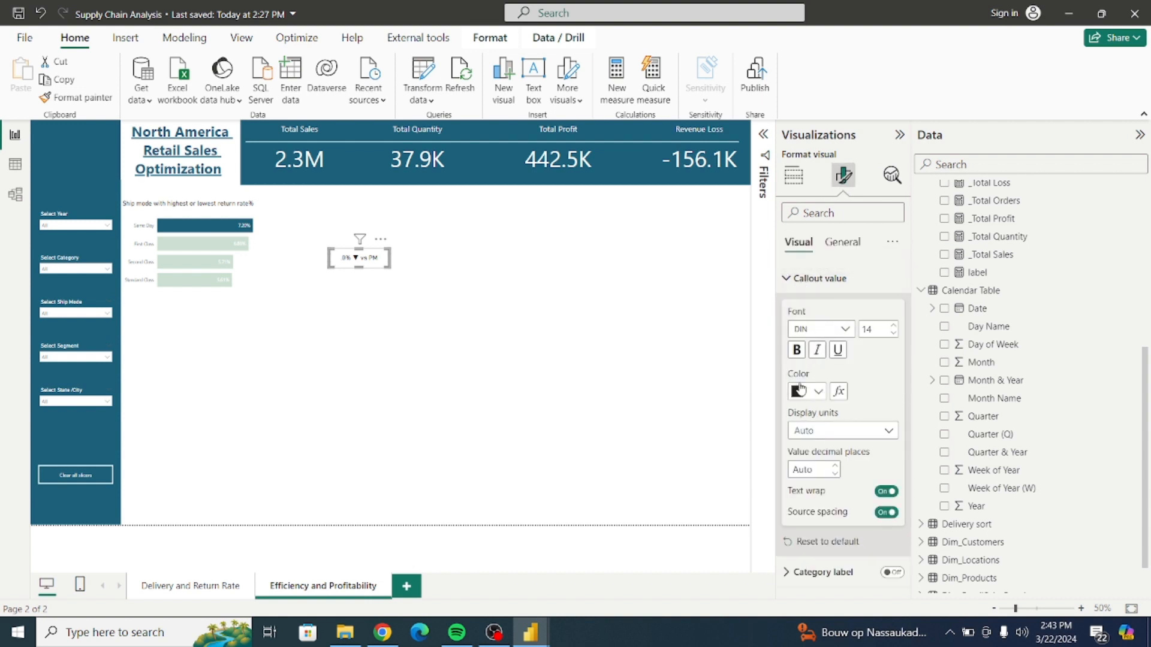
left_click(839, 392)
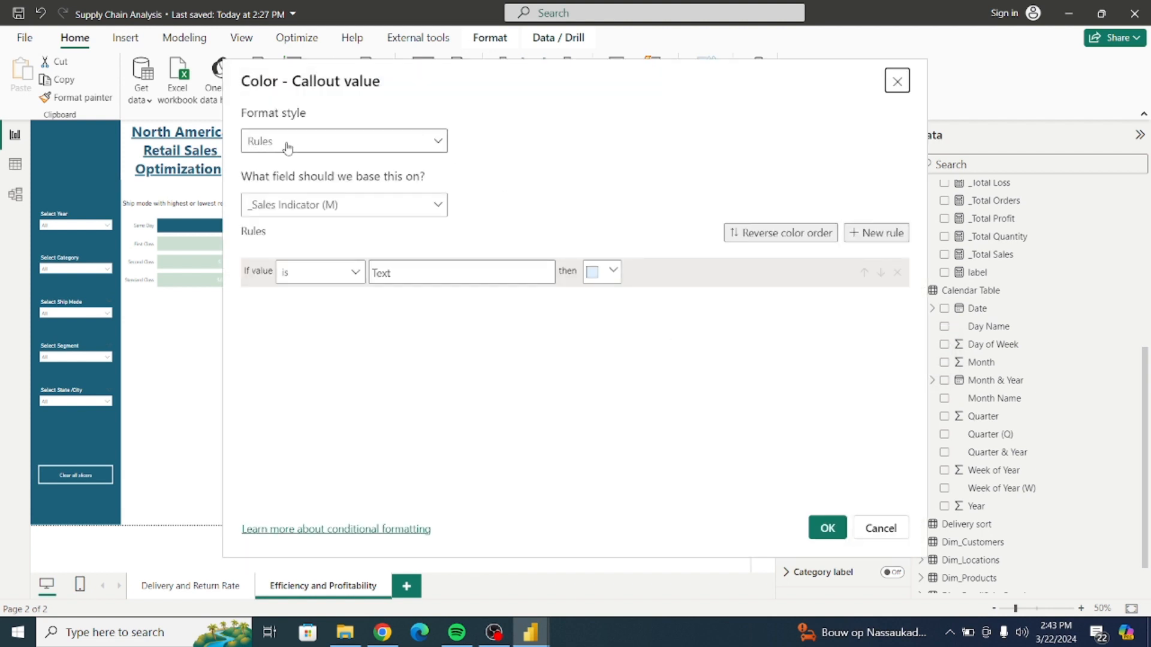
left_click(317, 213)
left_click(288, 257)
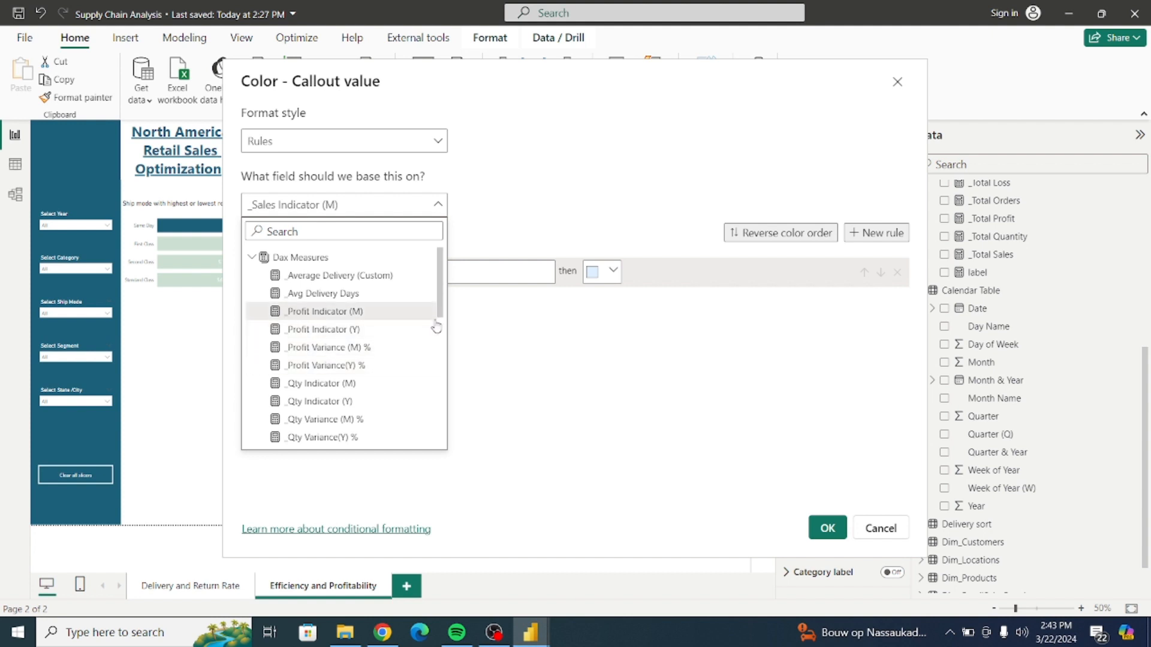
left_click_drag(440, 317, 440, 375)
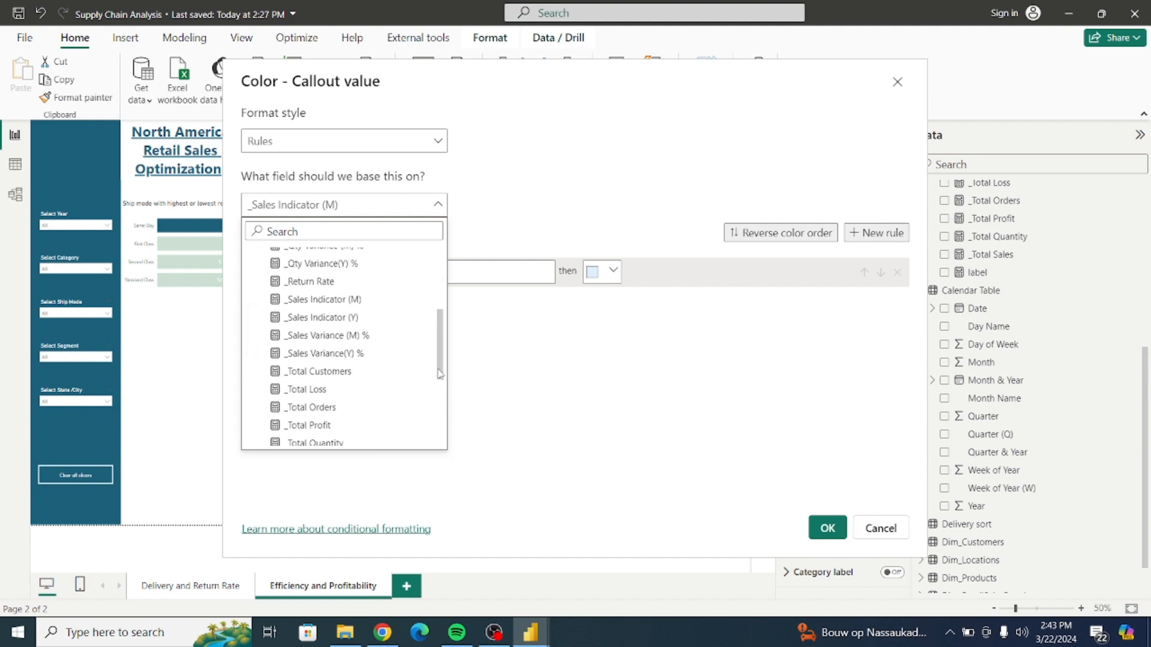
left_click(342, 337)
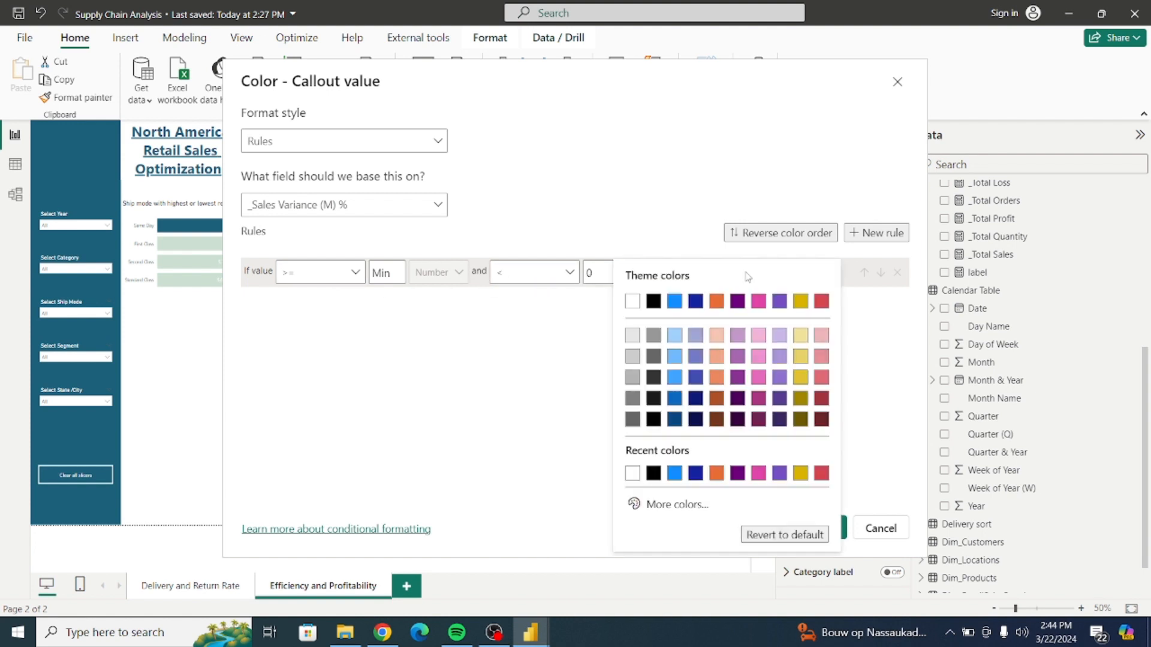
Set the color of the rule for values from Min to below 0 to red #F03C3C
left_click(741, 271)
left_click(674, 508)
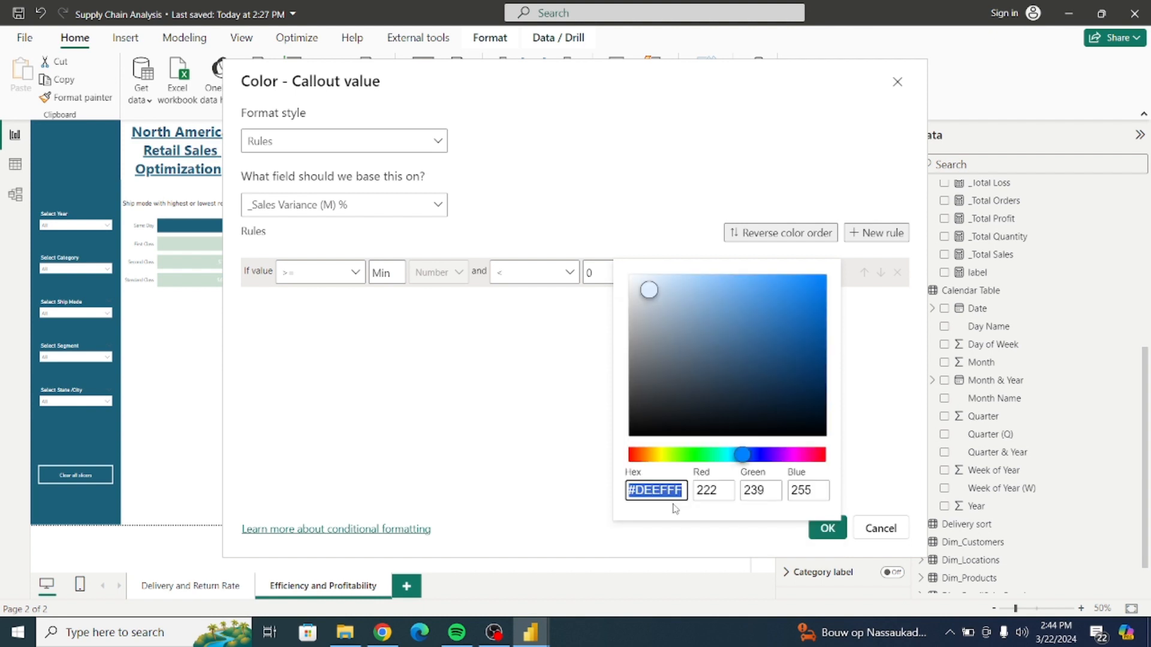
left_click_drag(743, 457, 827, 455)
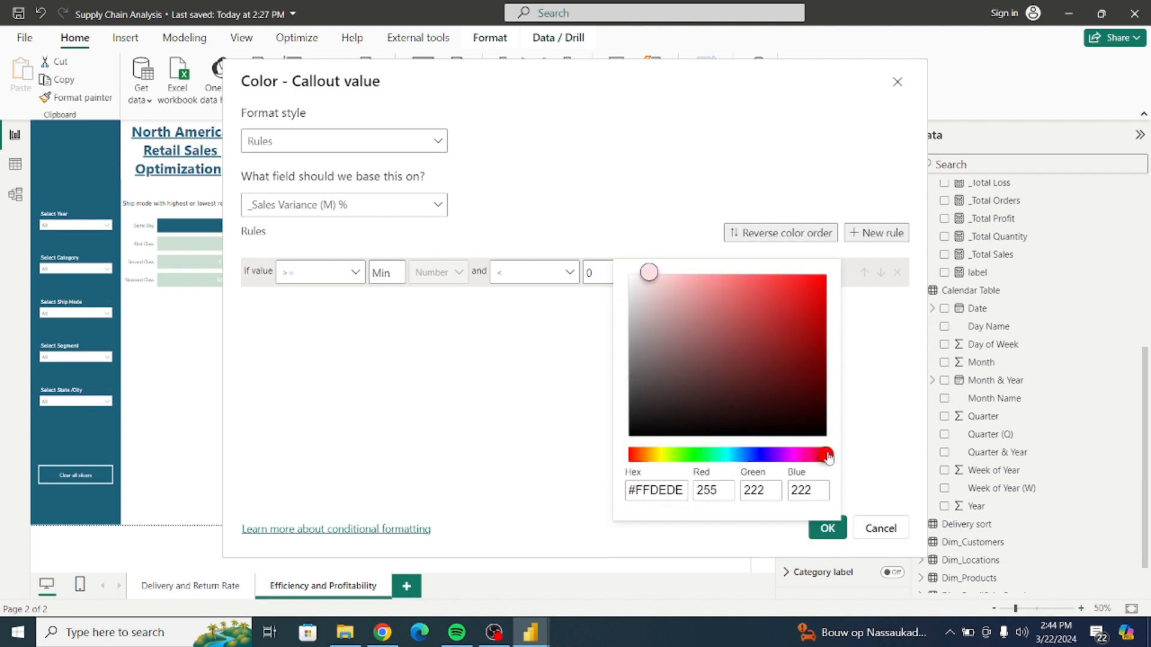
left_click(814, 293)
left_click_drag(817, 298, 775, 285)
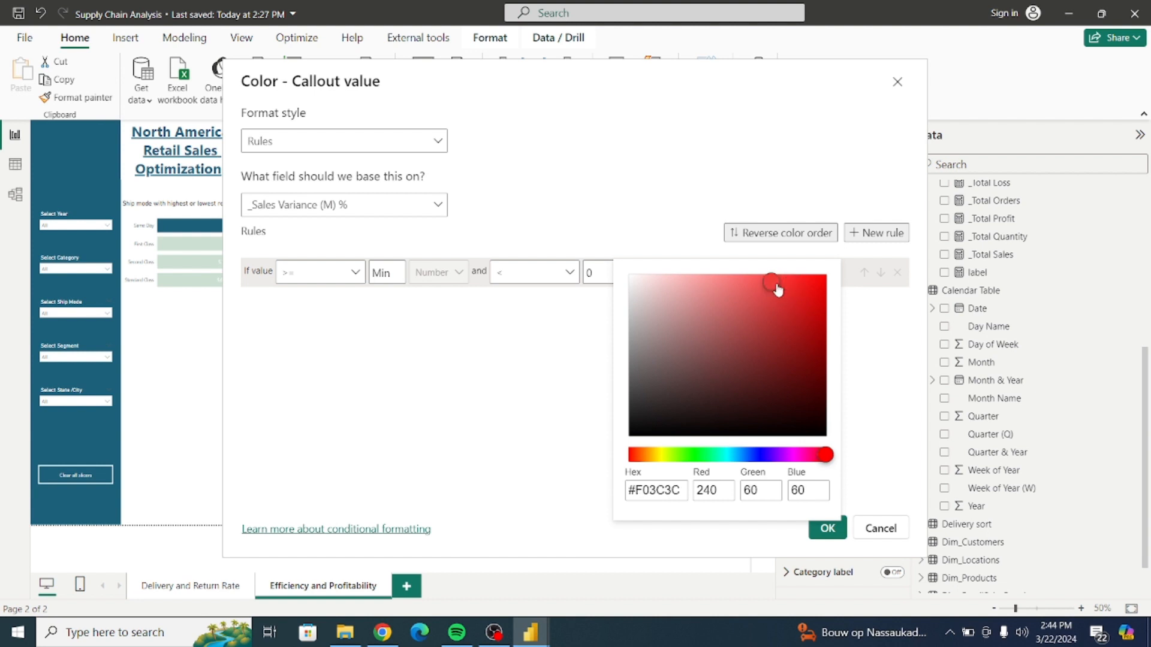
left_click(571, 336)
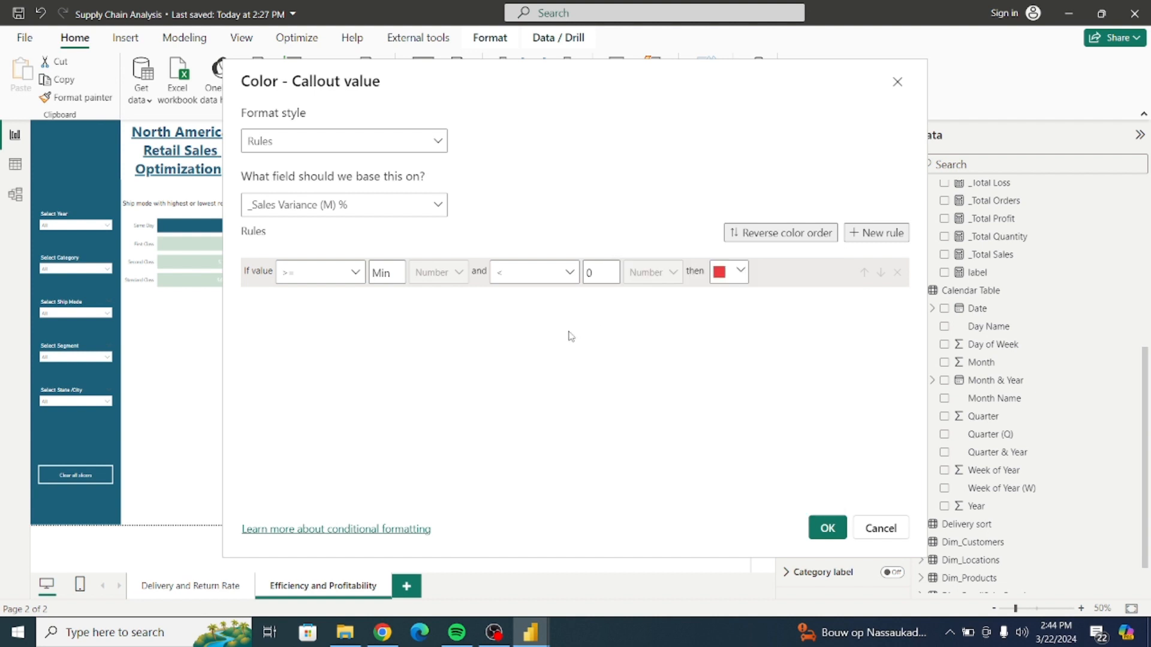
Add a second color rule covering values from 0 up to Max
left_click(859, 235)
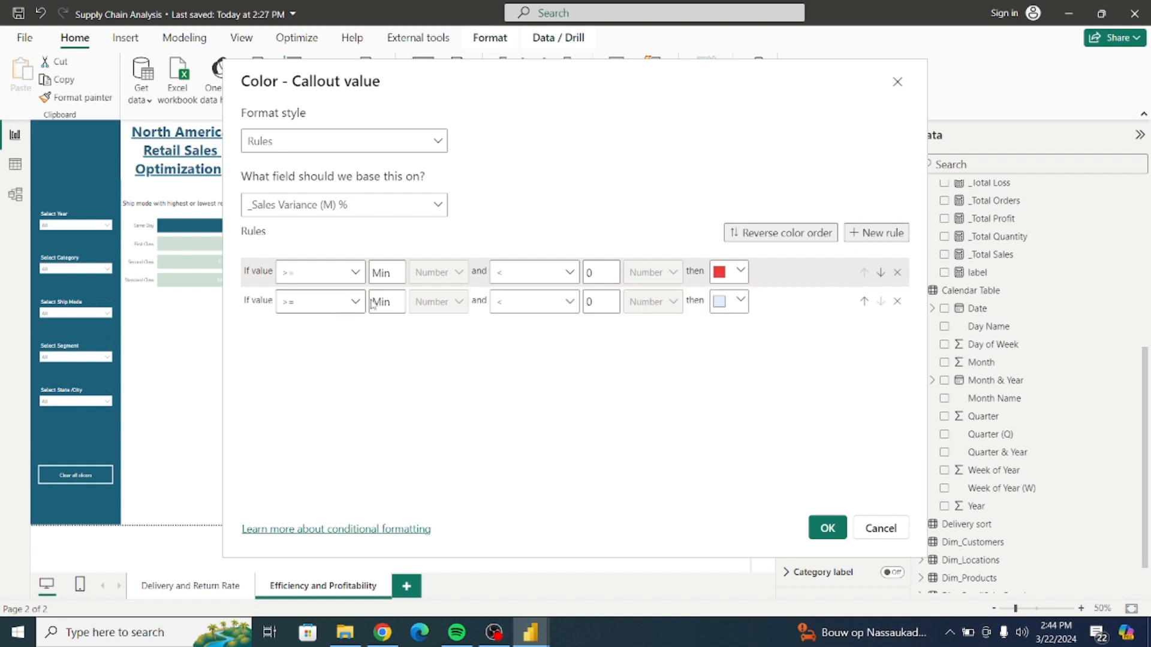
left_click(392, 304)
type("0")
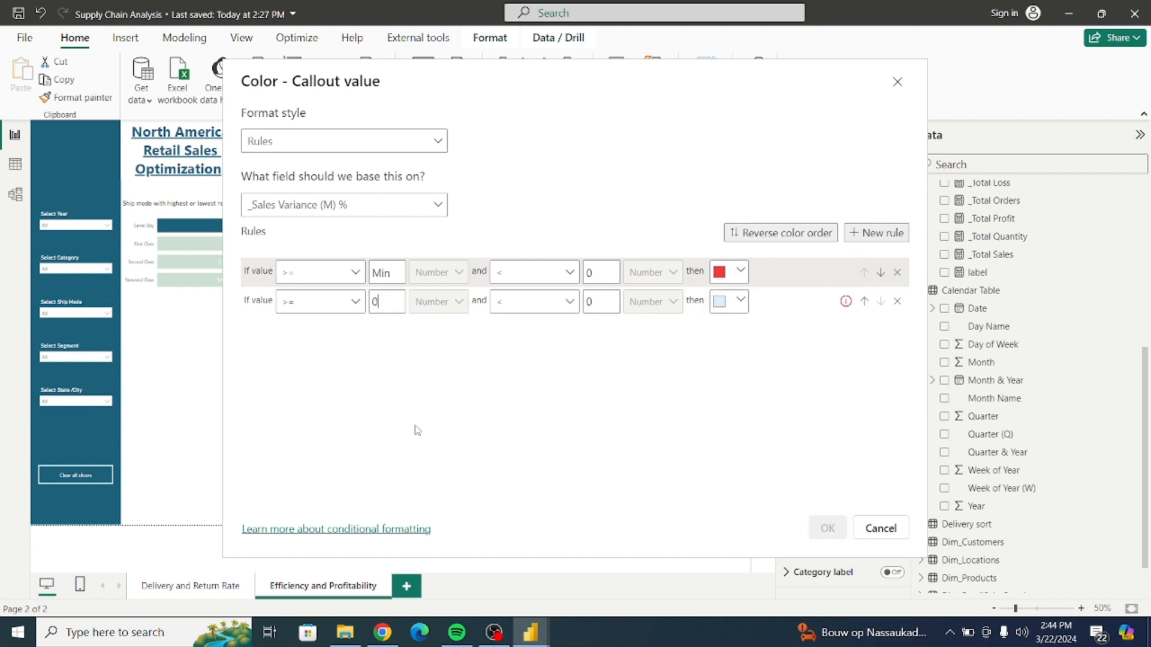
left_click(595, 303)
key("BackSpace")
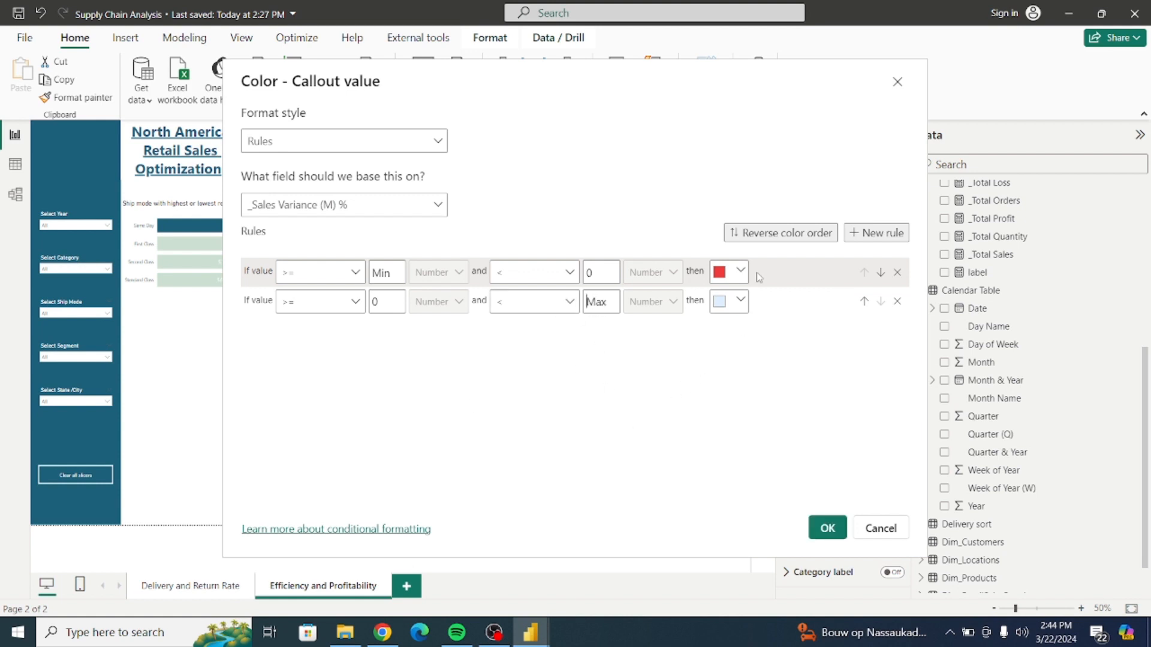
Set the 0-to-Max rule's color to bright green (RGB 58, 240, 82) and apply the rules to the card
left_click(740, 304)
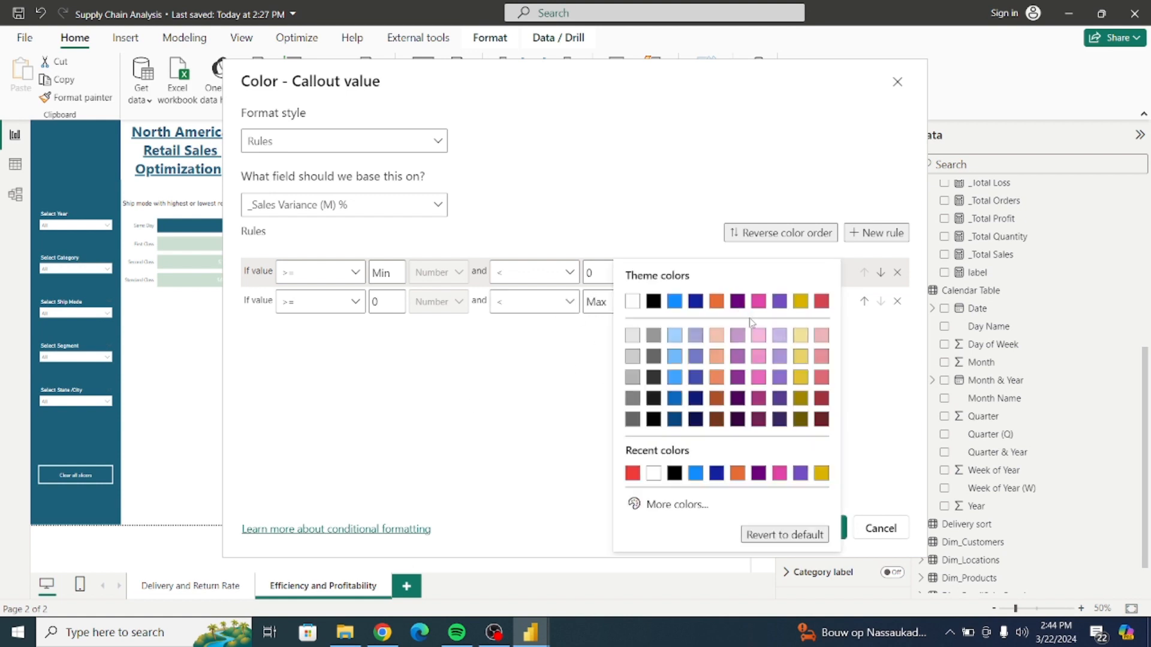
left_click(676, 506)
left_click(698, 455)
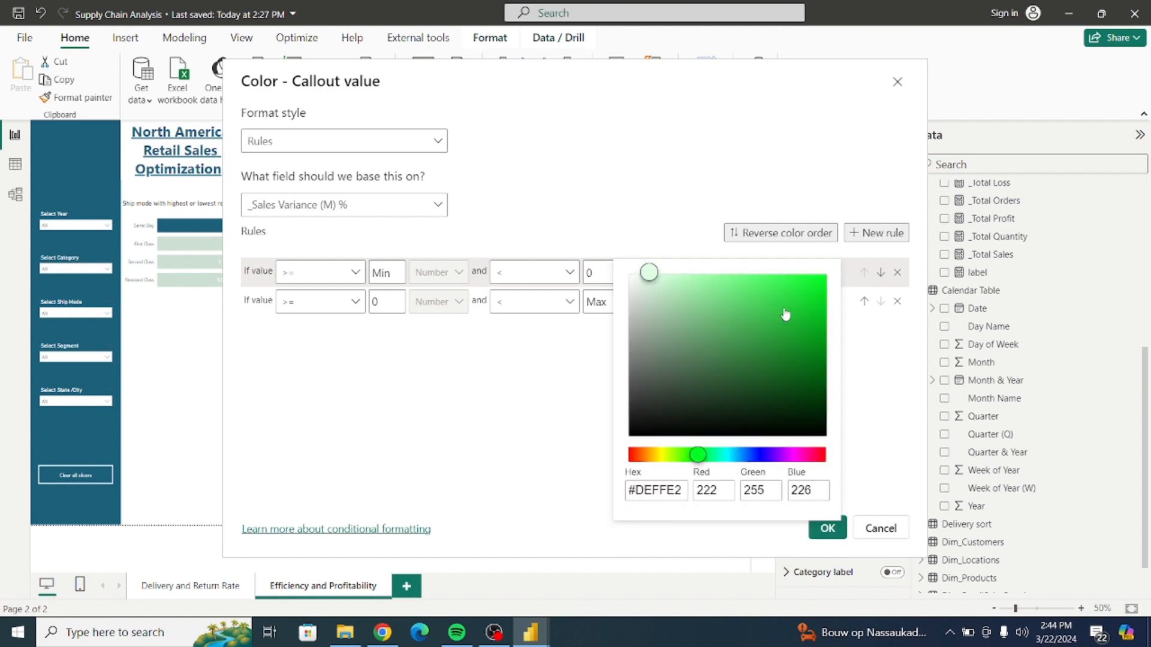
left_click(772, 282)
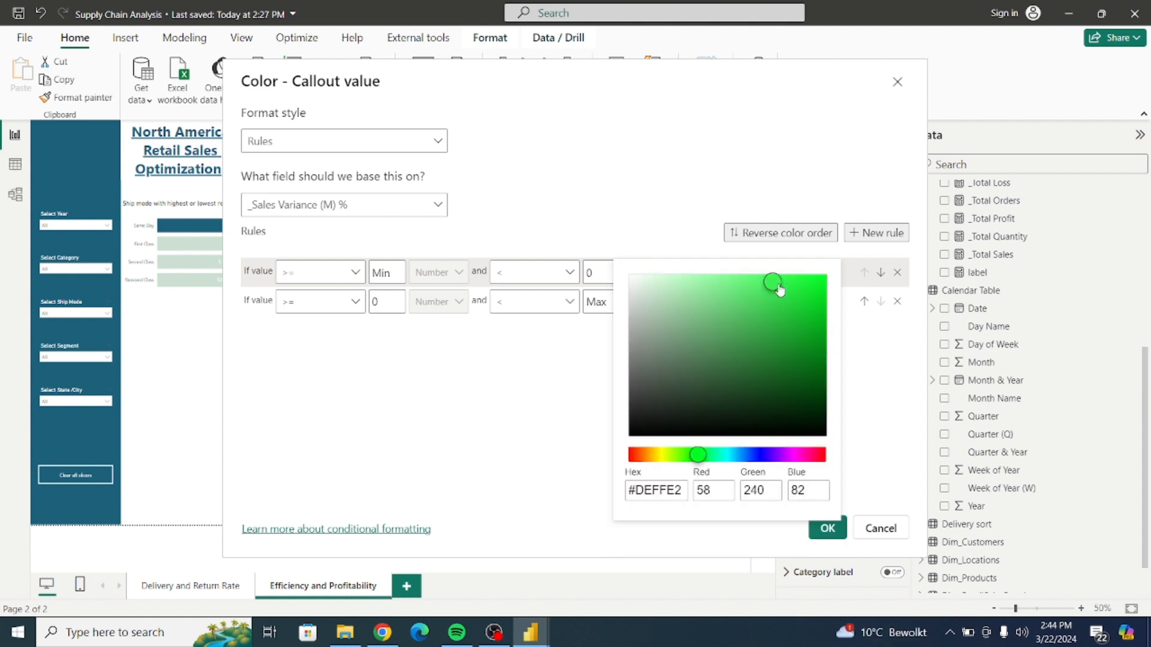
left_click(517, 382)
left_click(817, 530)
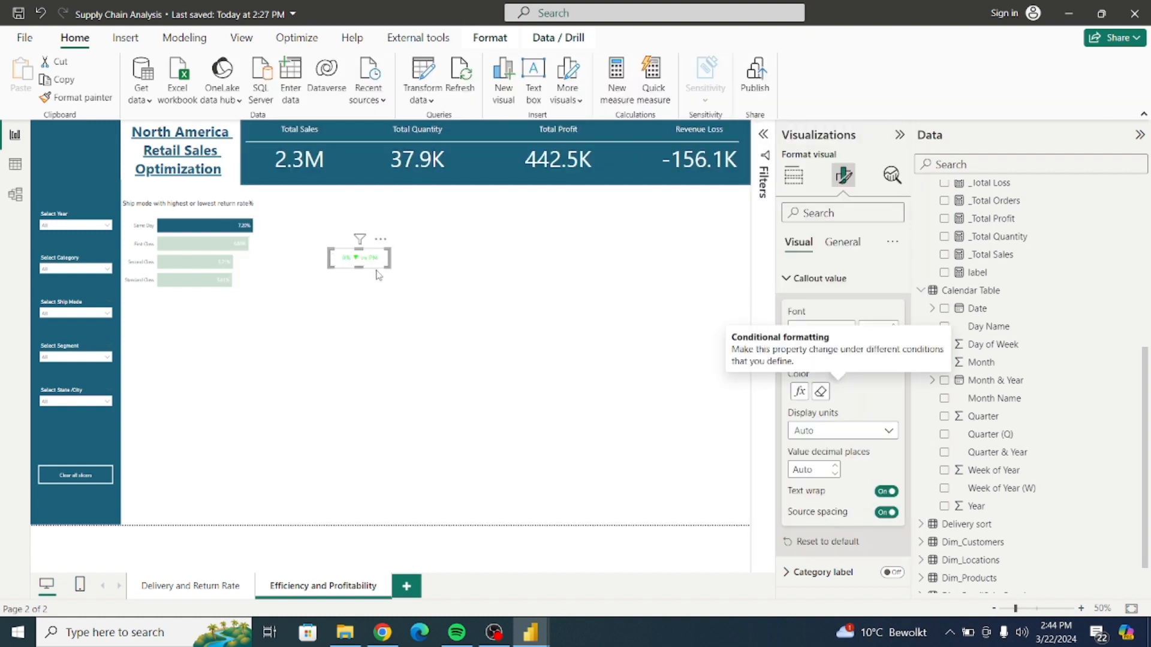
Move the monthly indicator card up below the Total Sales KPI, duplicate it and place the copy to its right
left_click_drag(371, 264, 350, 235)
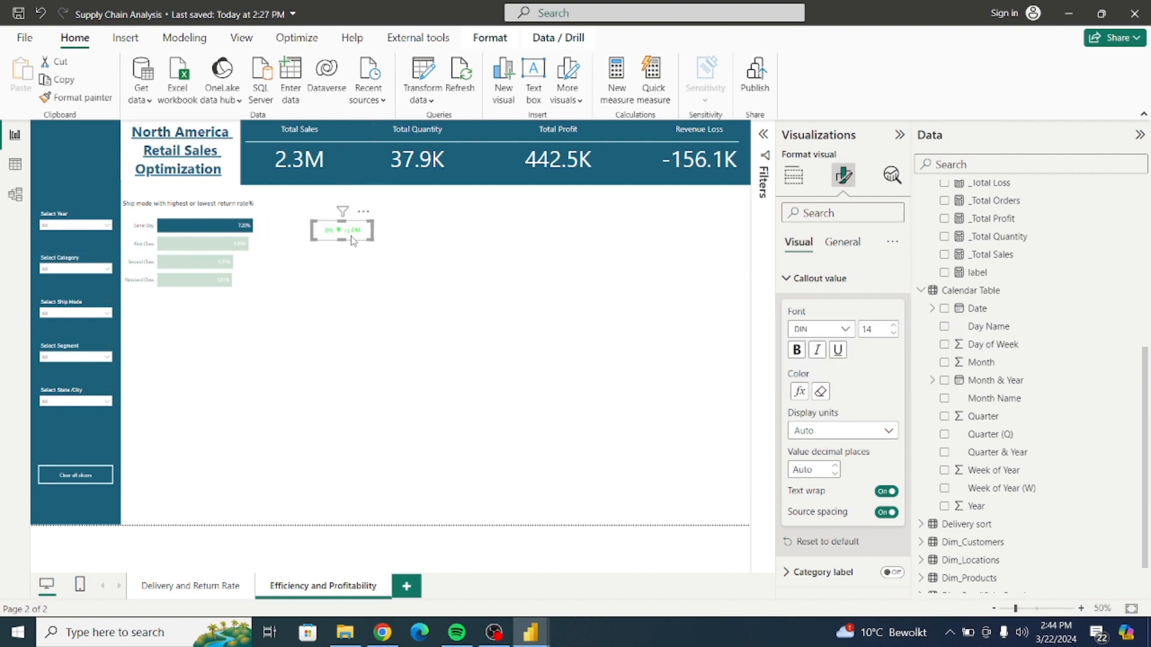
left_click(57, 82)
left_click(21, 74)
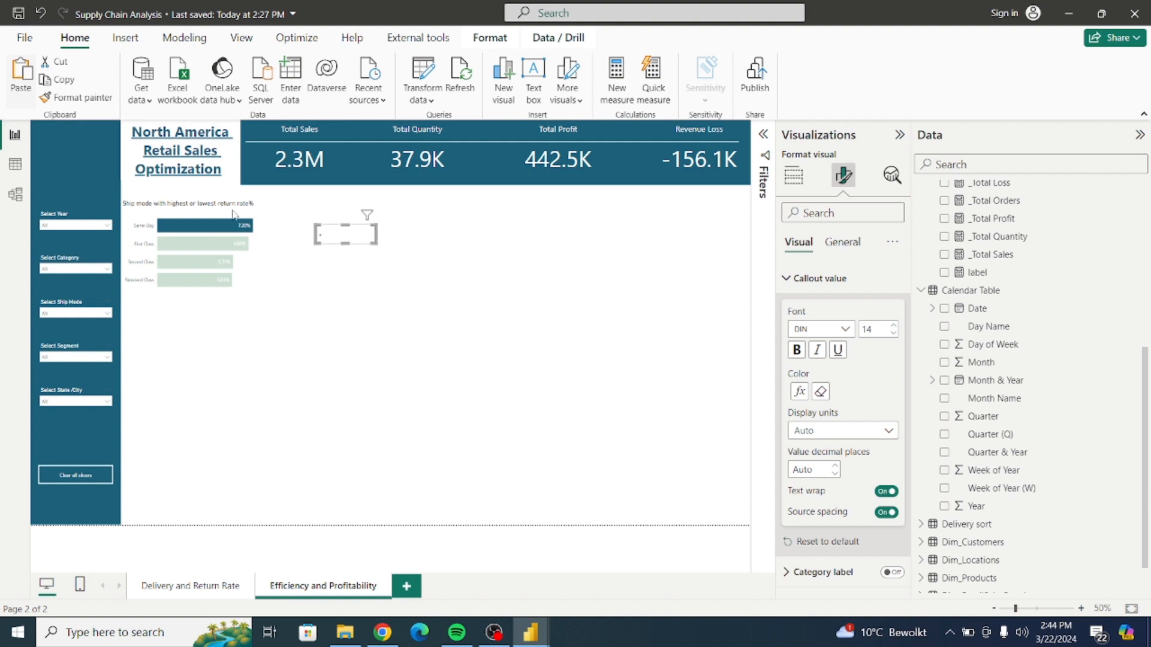
left_click_drag(342, 230, 400, 237)
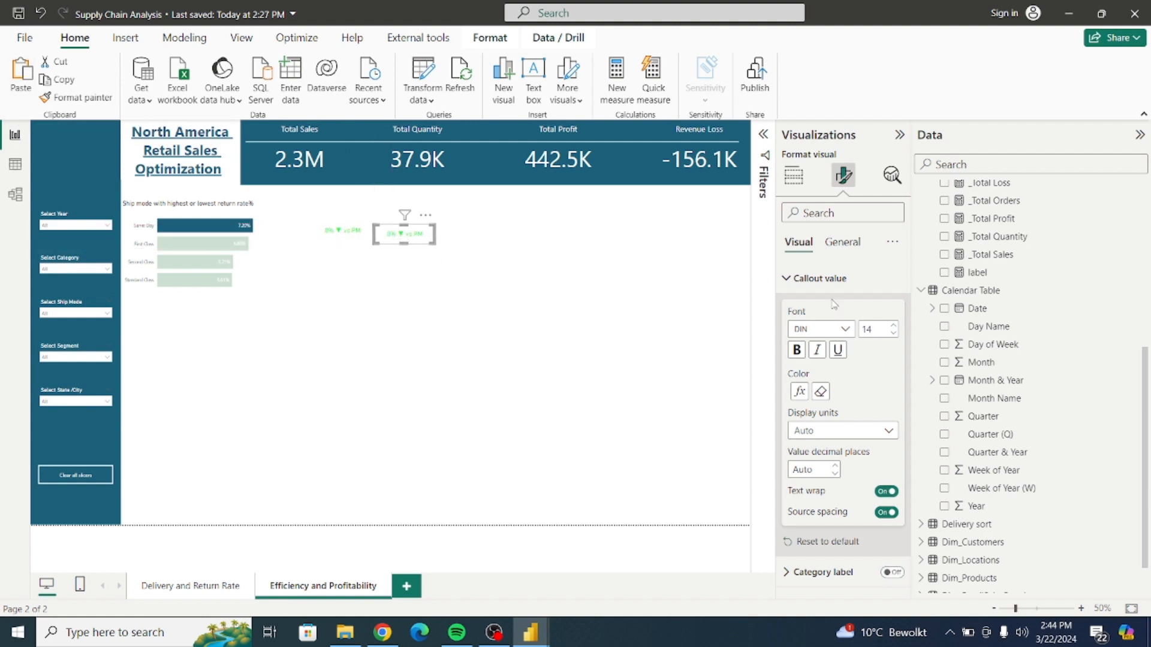
Replace the duplicated card's _Sales Indicator (M) field with _Sales Indicator (Y) from the Dax Measures table
left_click(795, 278)
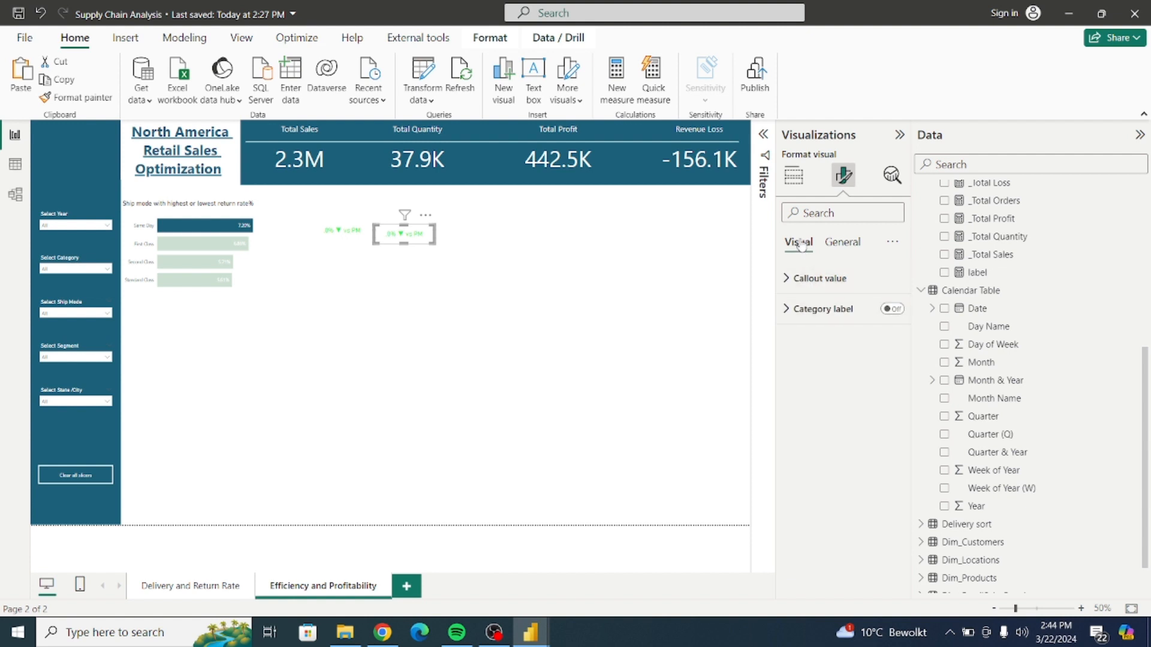
left_click(792, 187)
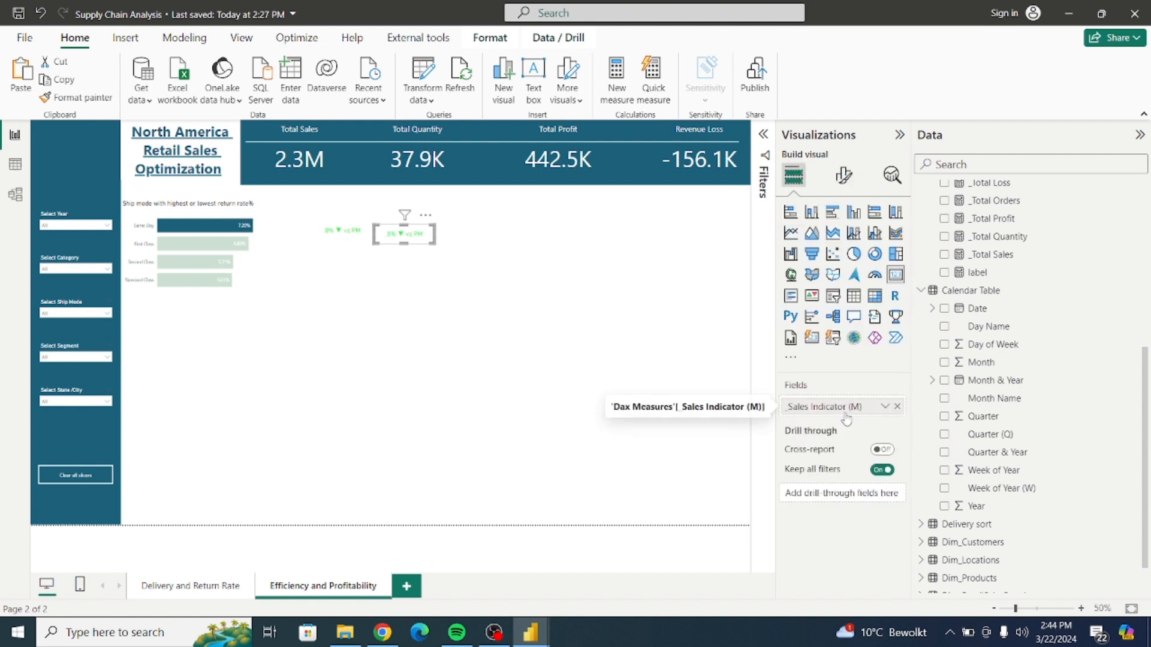
left_click(897, 407)
left_click(921, 290)
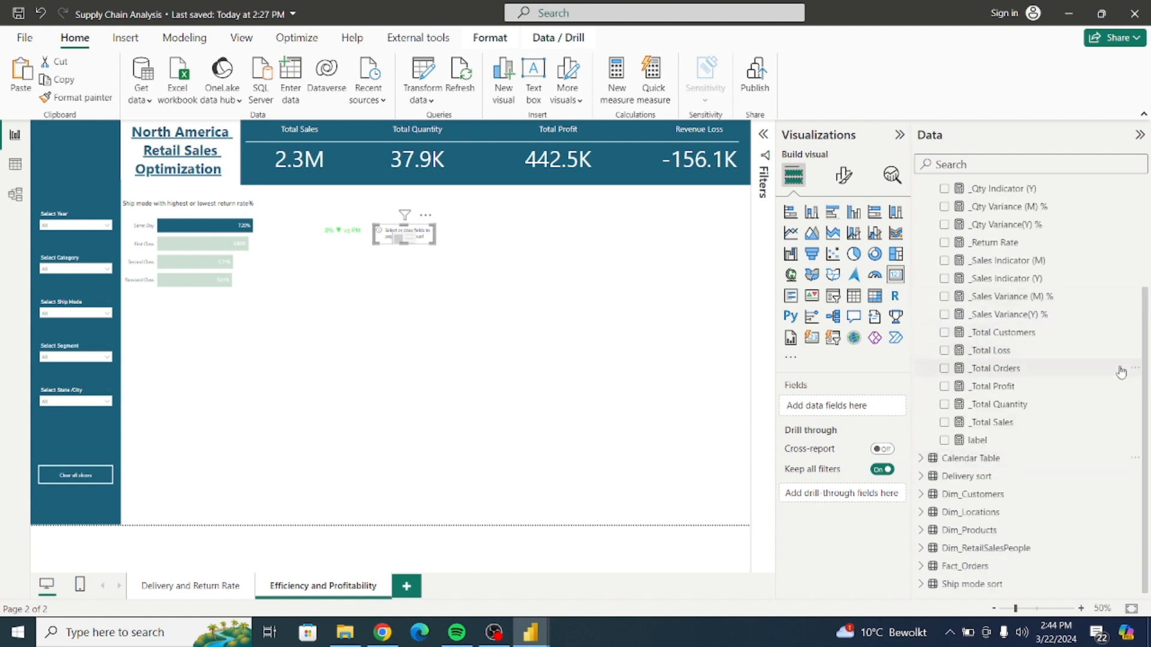
left_click(946, 281)
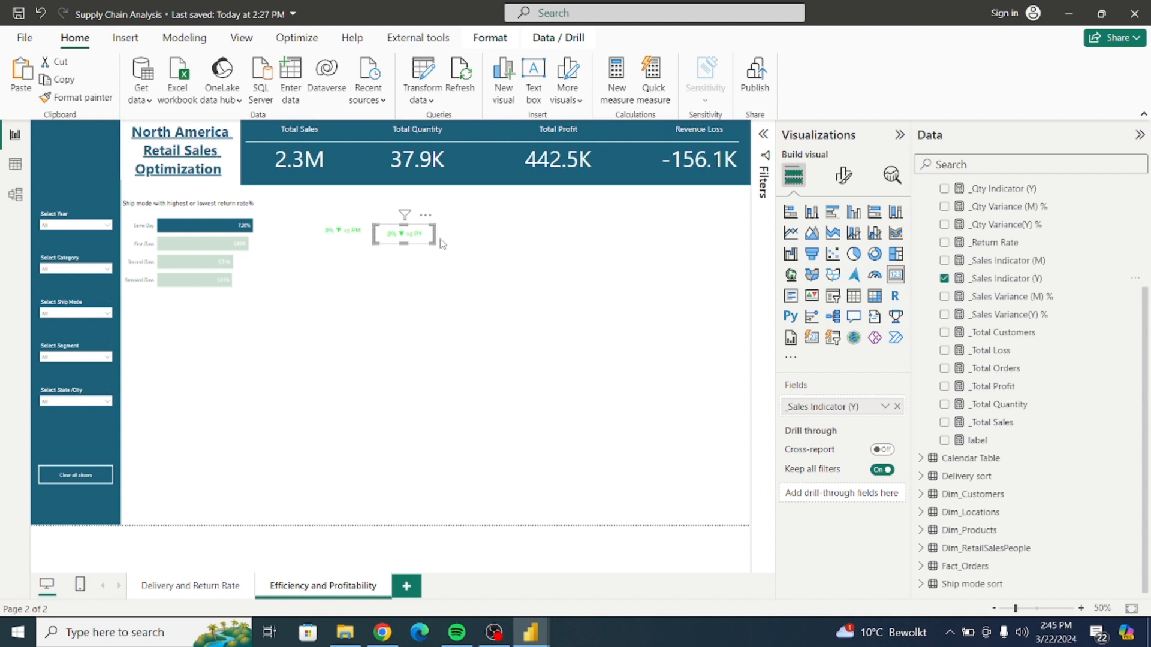
Align the yearly indicator card with the monthly one and base its callout color rules on _Sales Variance(Y) %
left_click_drag(415, 235, 416, 232)
left_click(844, 175)
left_click(807, 289)
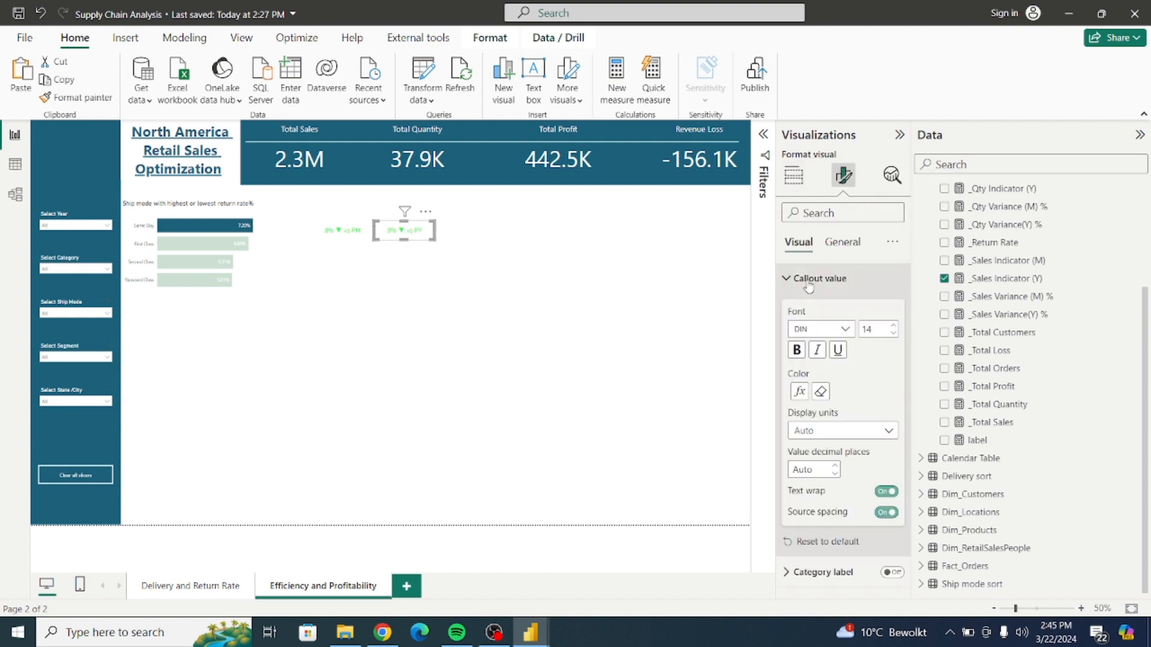
left_click(800, 392)
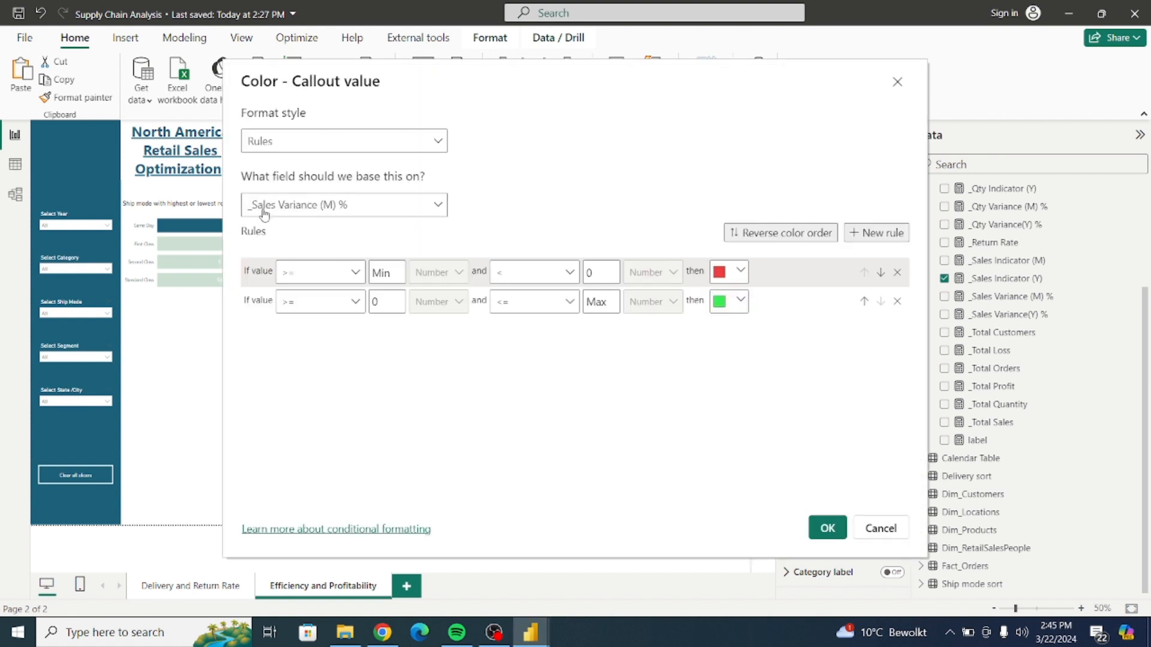
left_click(344, 209)
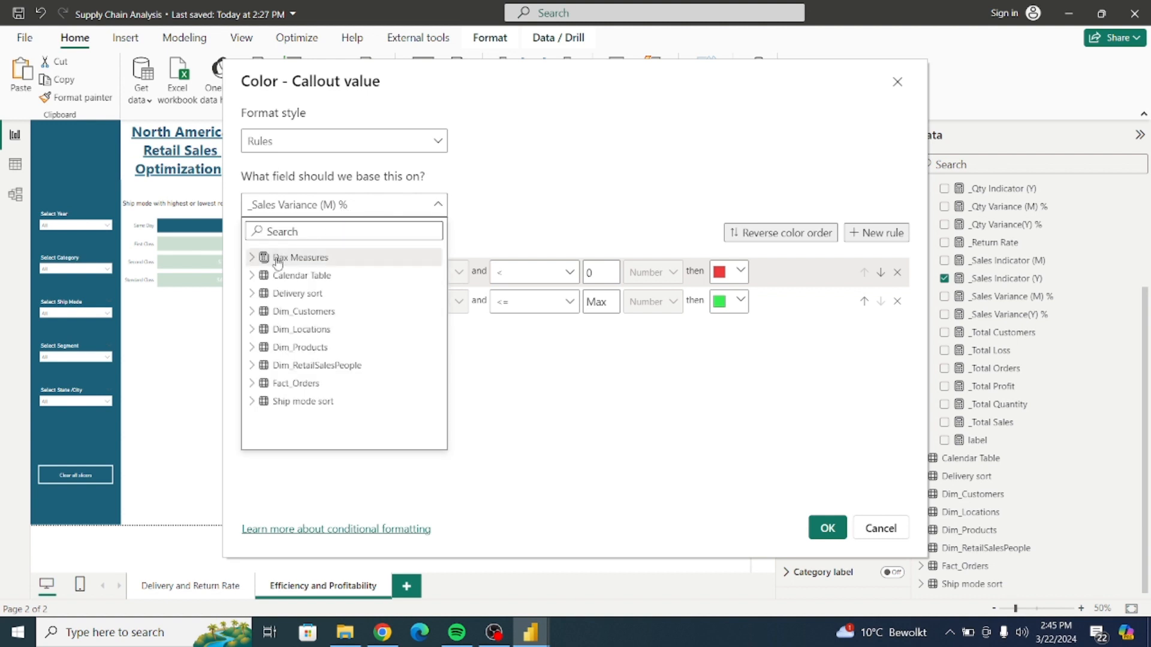
left_click(252, 258)
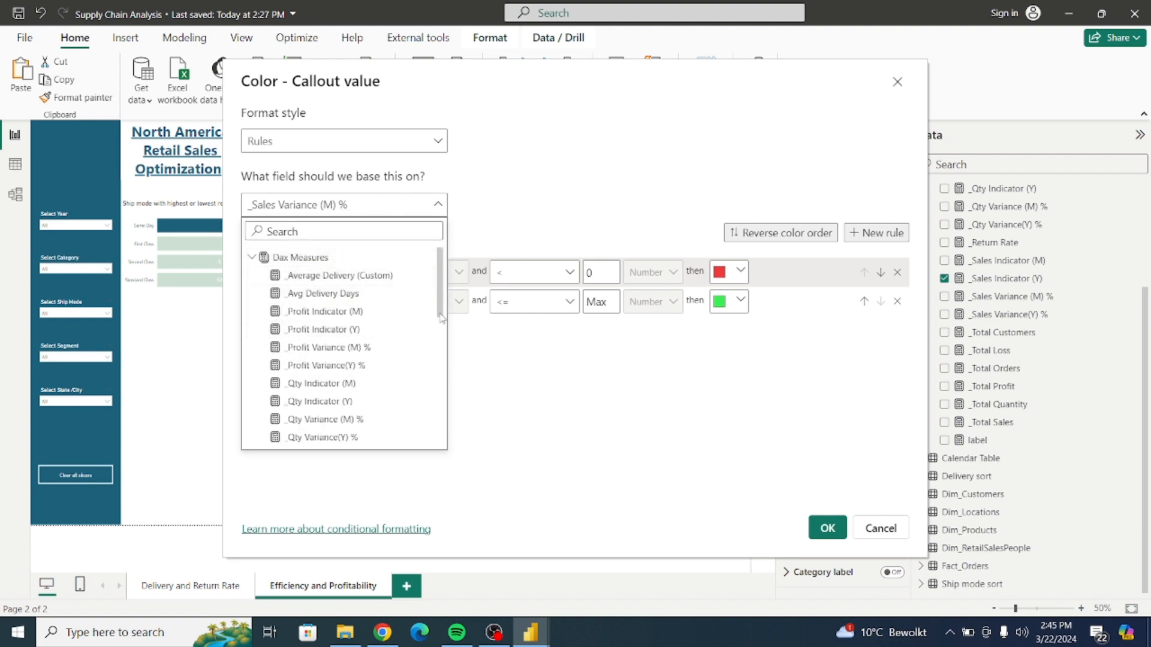
left_click_drag(441, 316, 441, 373)
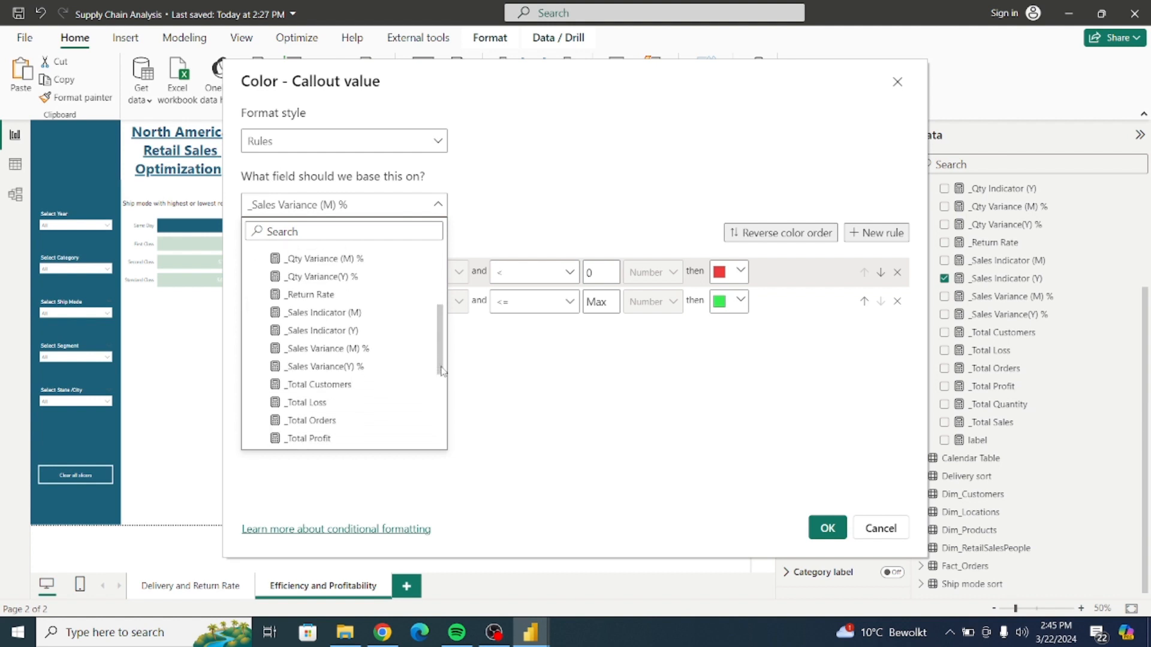
left_click(346, 369)
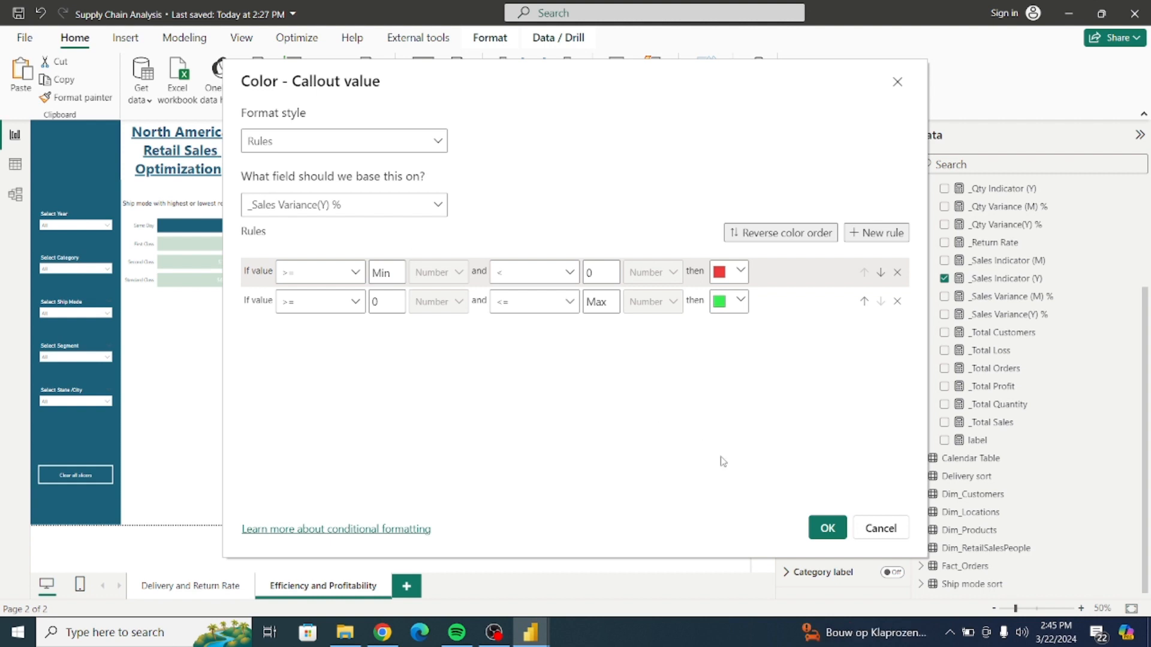
left_click(827, 528)
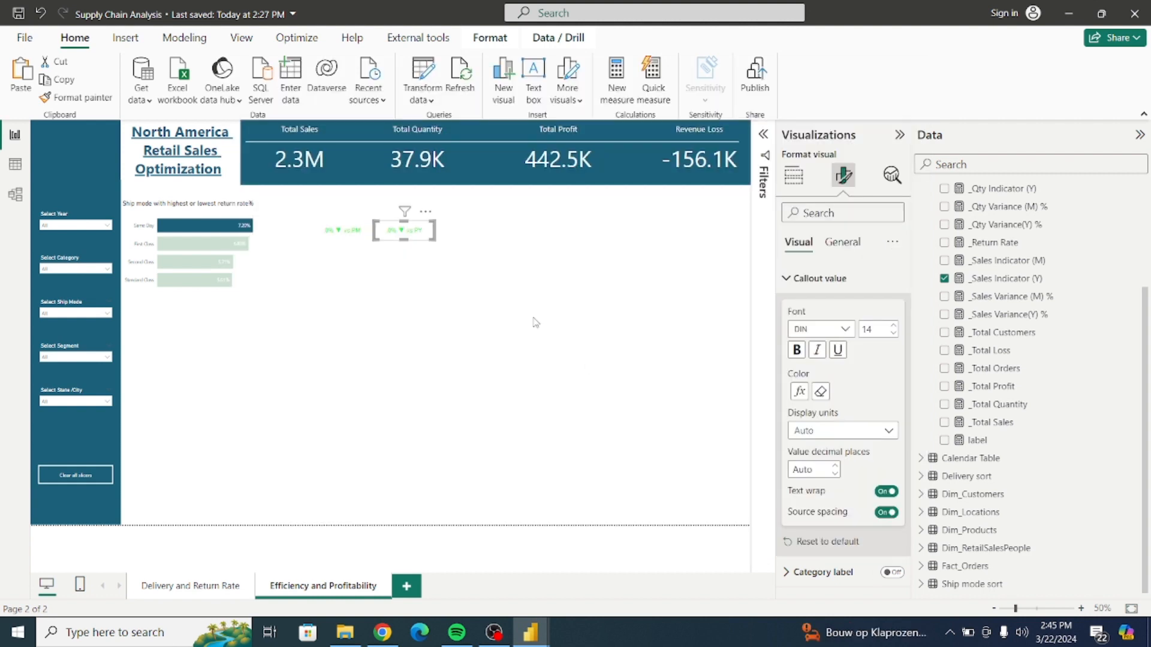
Filter the page to 2015 in the Select Year slicer to check both indicators' colors, then clear the selection
left_click(502, 301)
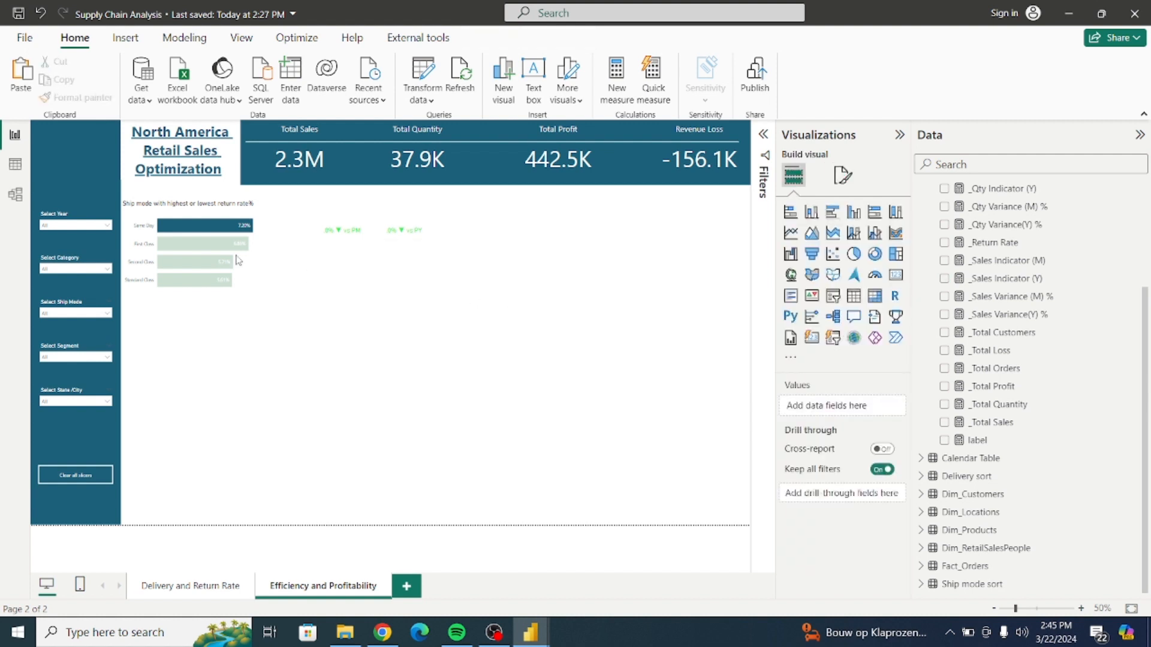
left_click(99, 226)
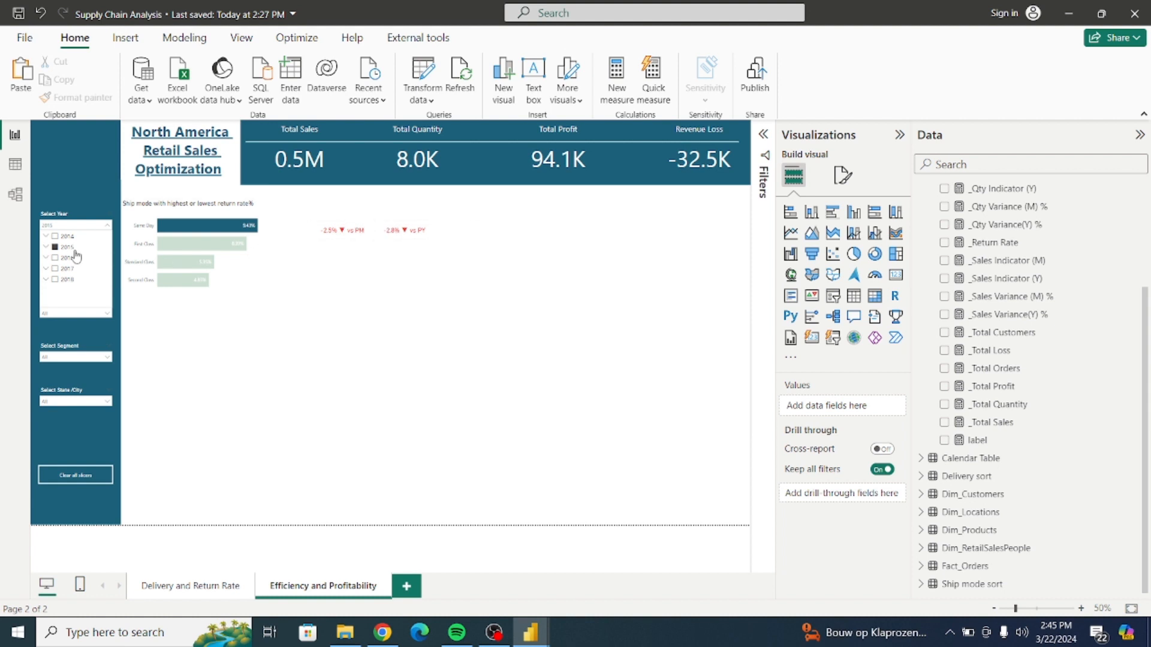
left_click(54, 247)
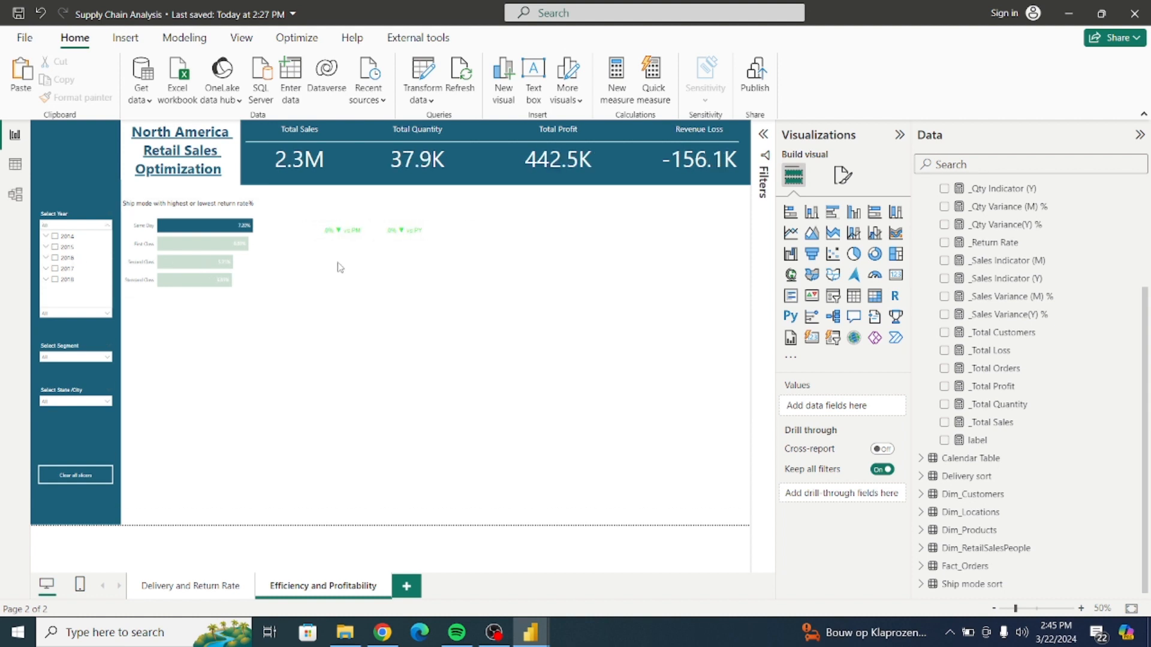
Move the monthly and yearly sales indicator cards into the header below Total Sales and turn off both cards' backgrounds
left_click_drag(349, 233, 290, 178)
left_click_drag(414, 233, 352, 184)
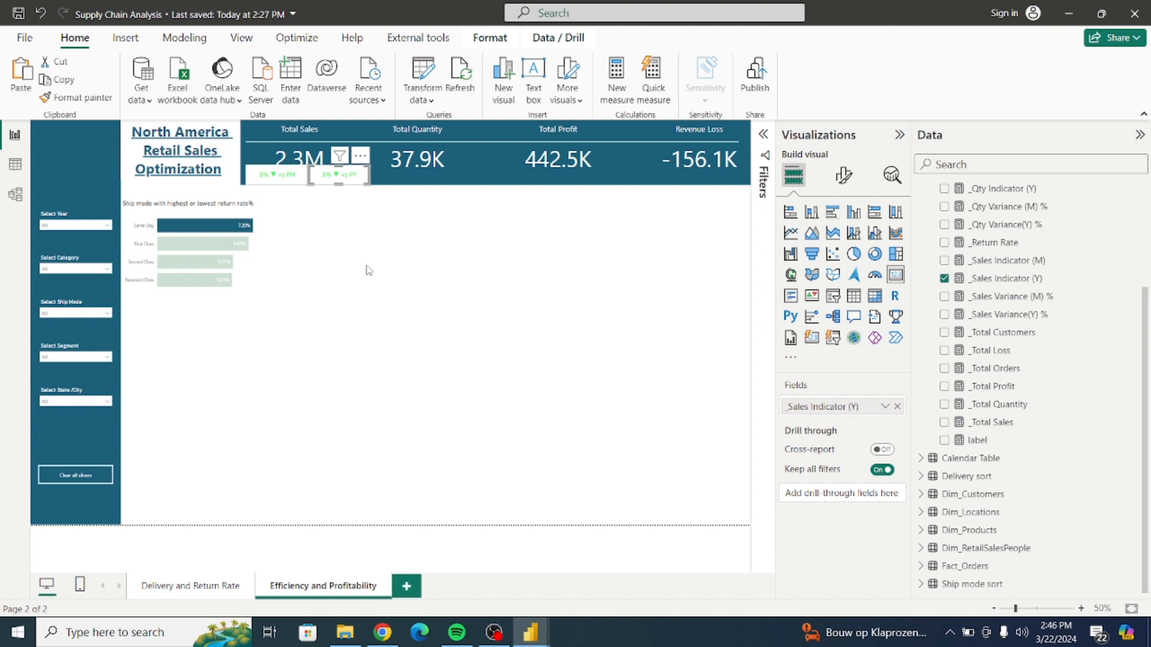
left_click(281, 178)
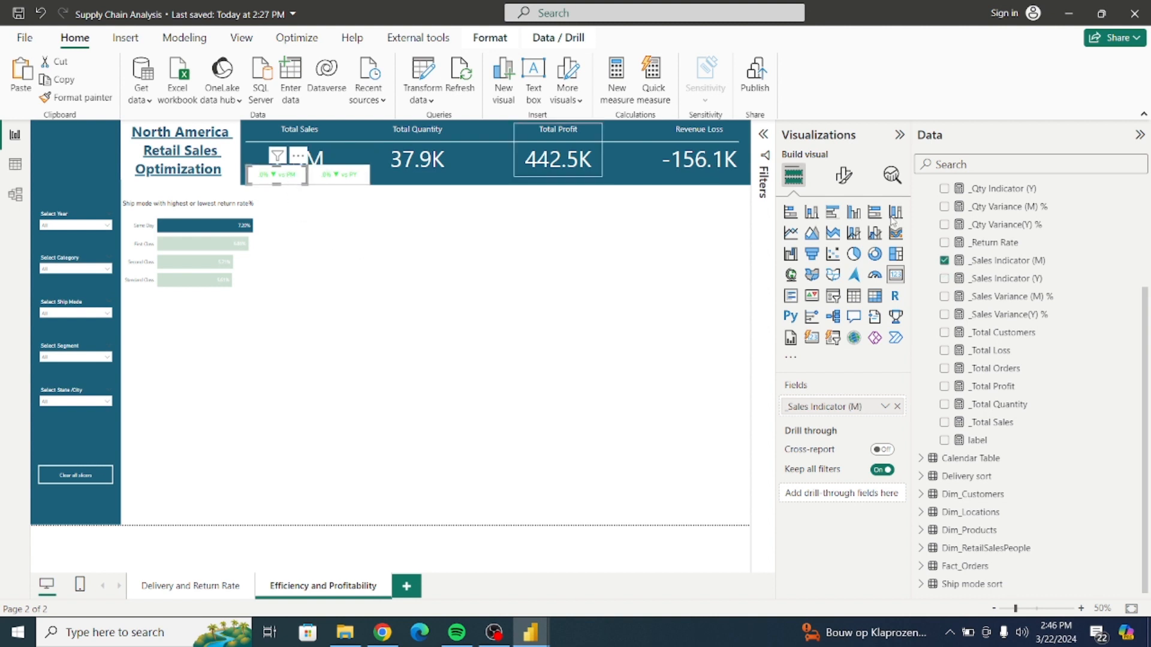
left_click(843, 175)
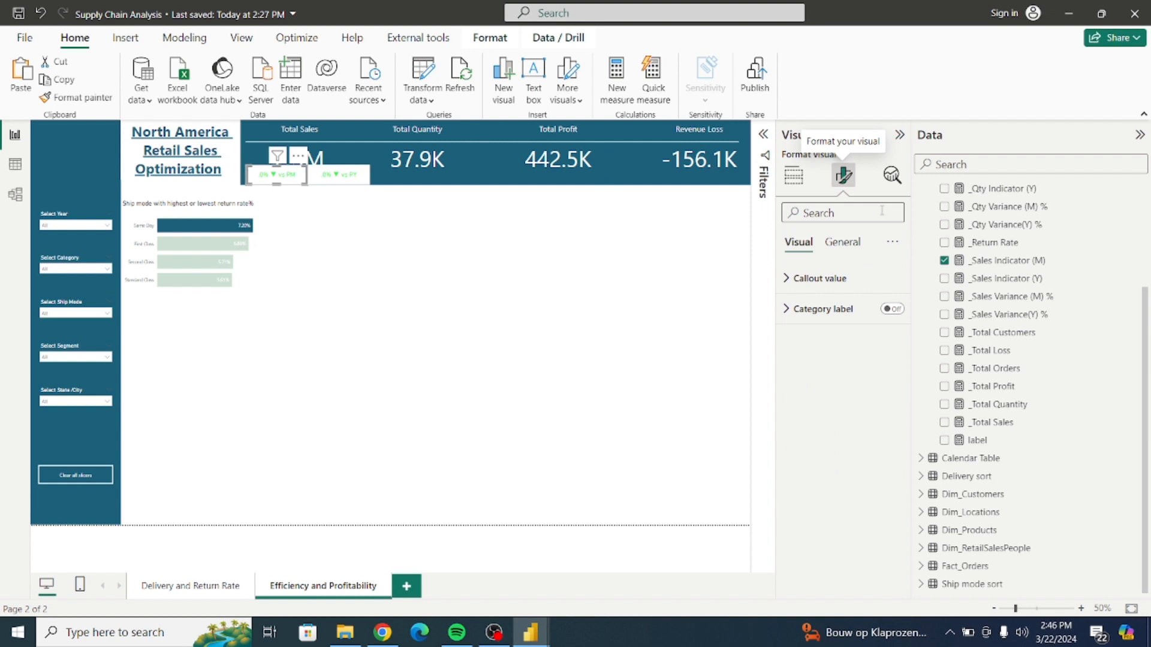
left_click(842, 242)
left_click(828, 287)
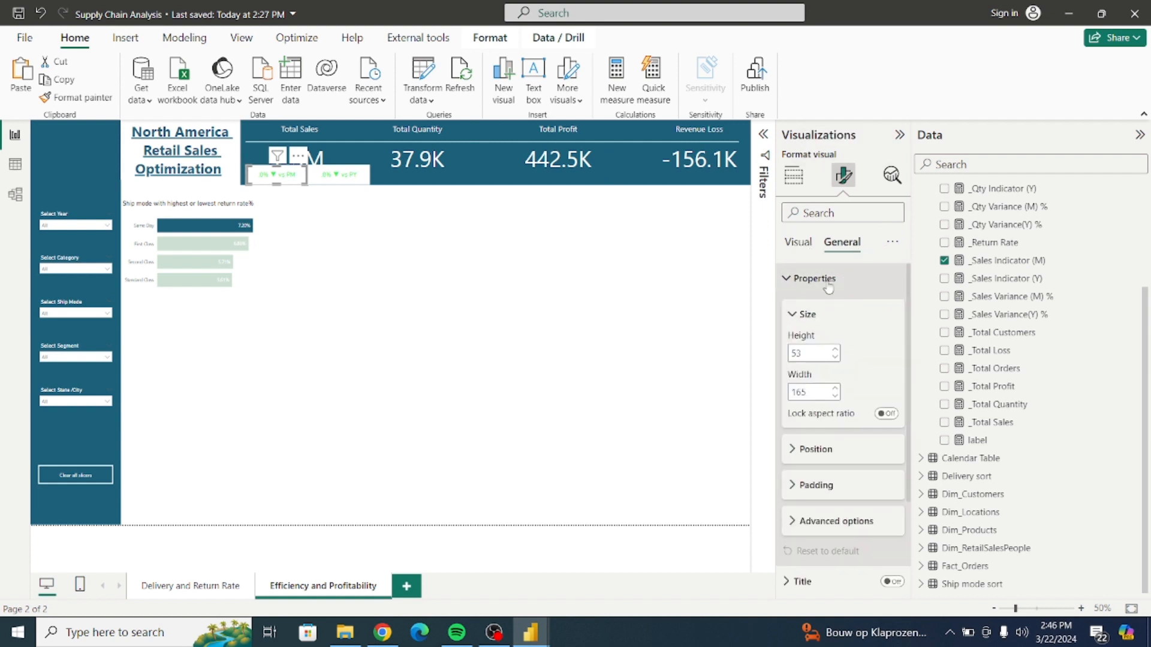
left_click(827, 289)
left_click(816, 338)
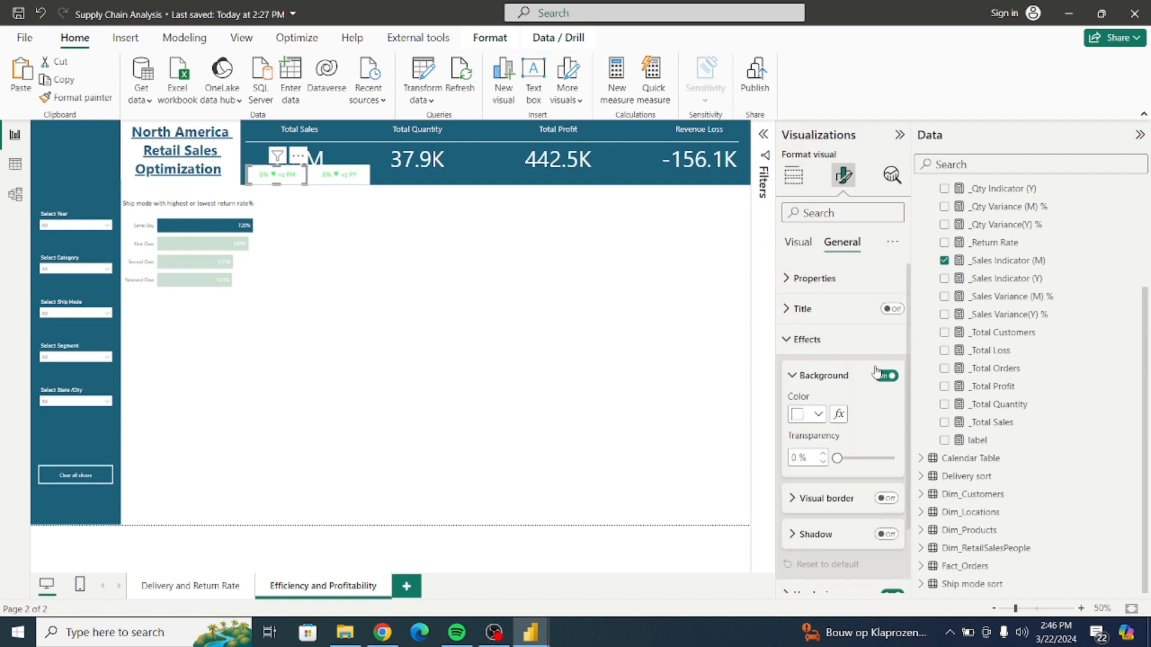
left_click(878, 374)
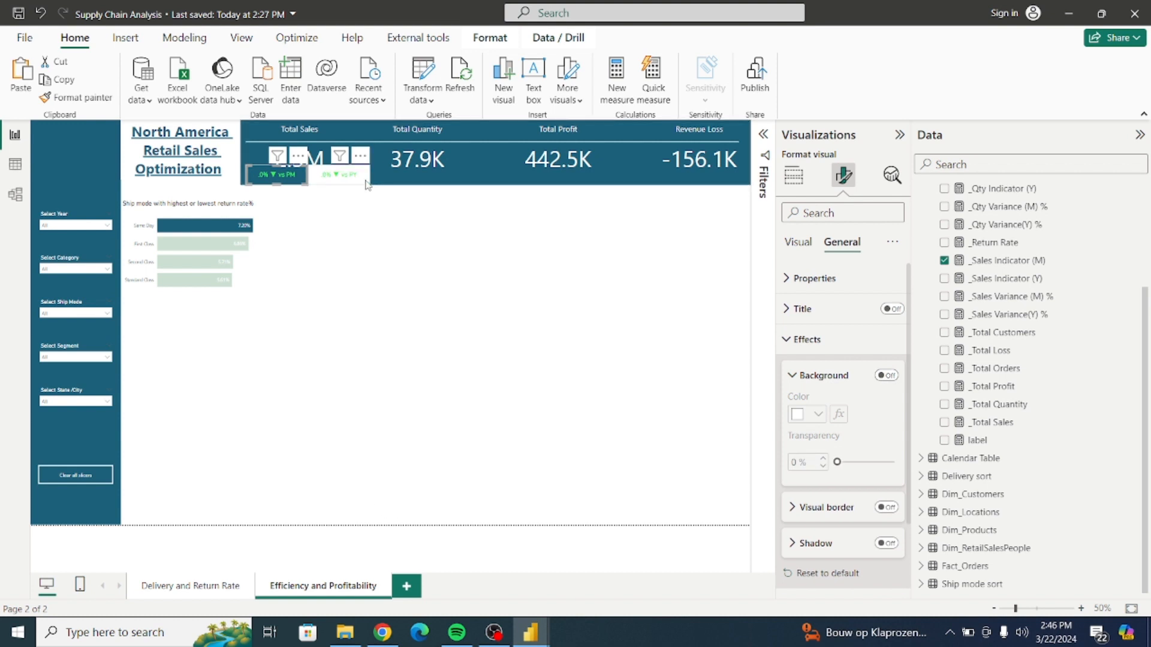
left_click(367, 183)
left_click(881, 377)
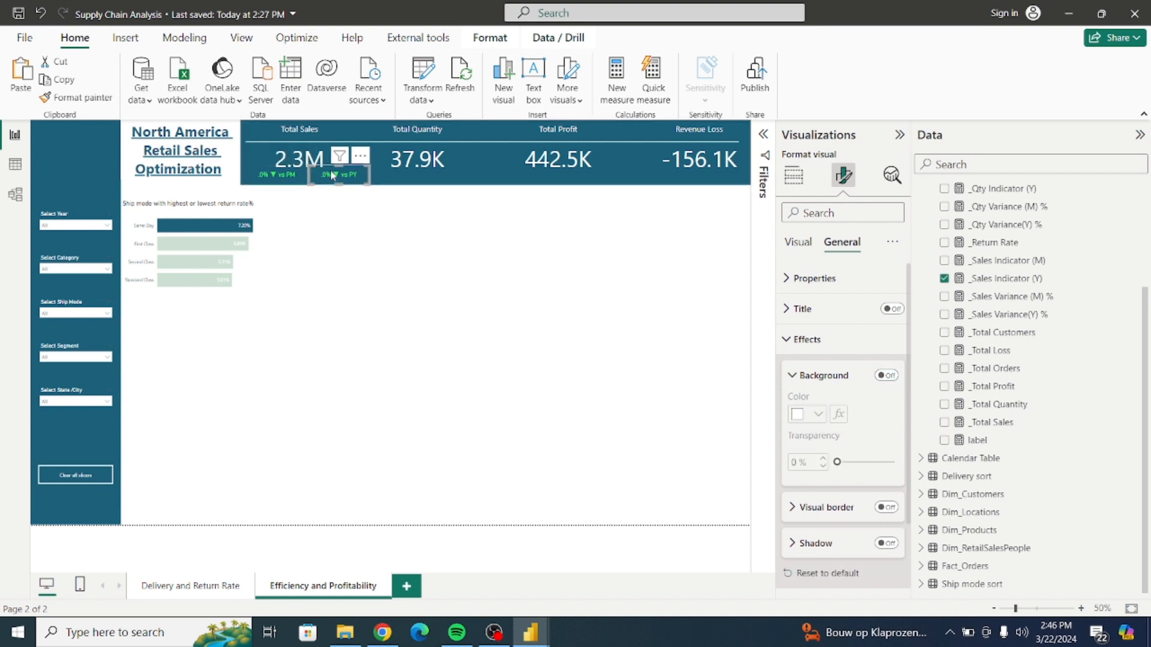
Bring the yearly sales indicator closer to the monthly one and nudge the Total Sales card slightly right to centre it above them
left_click_drag(347, 175, 335, 175)
left_click(334, 210)
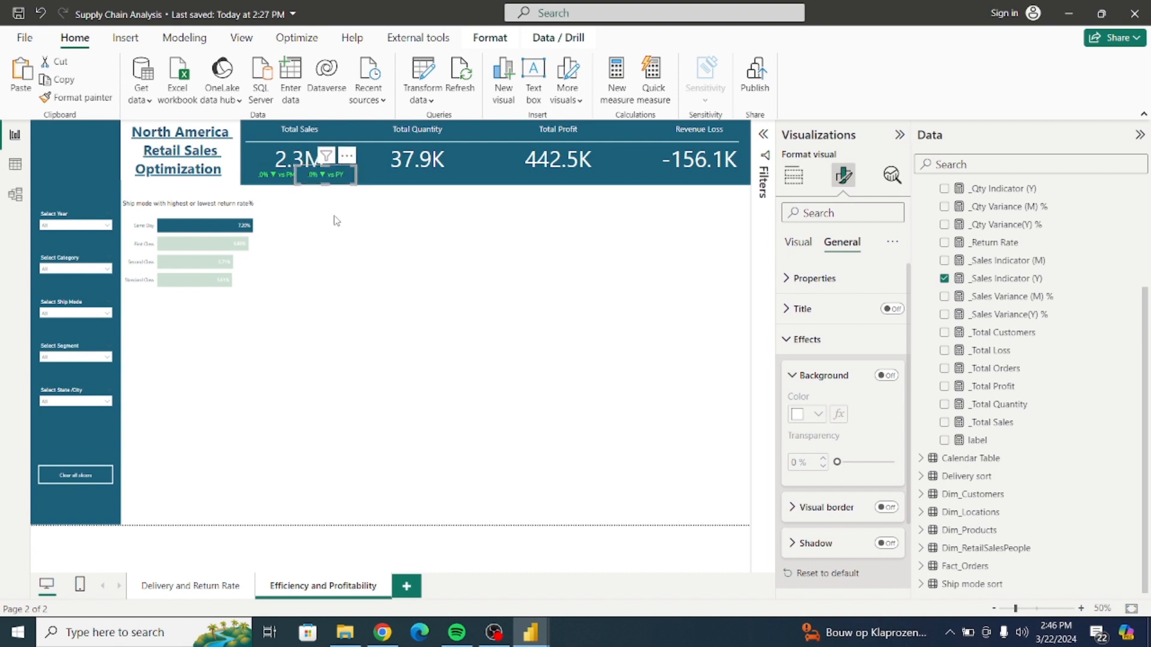
left_click(322, 146)
left_click(321, 161)
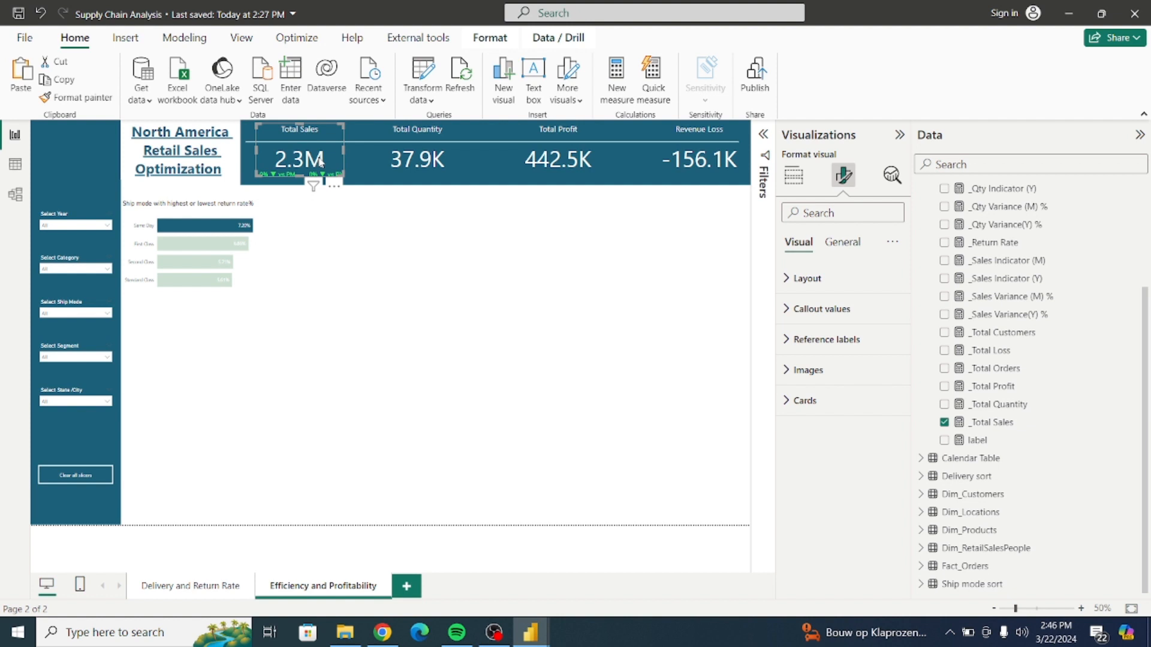
left_click_drag(319, 158, 320, 158)
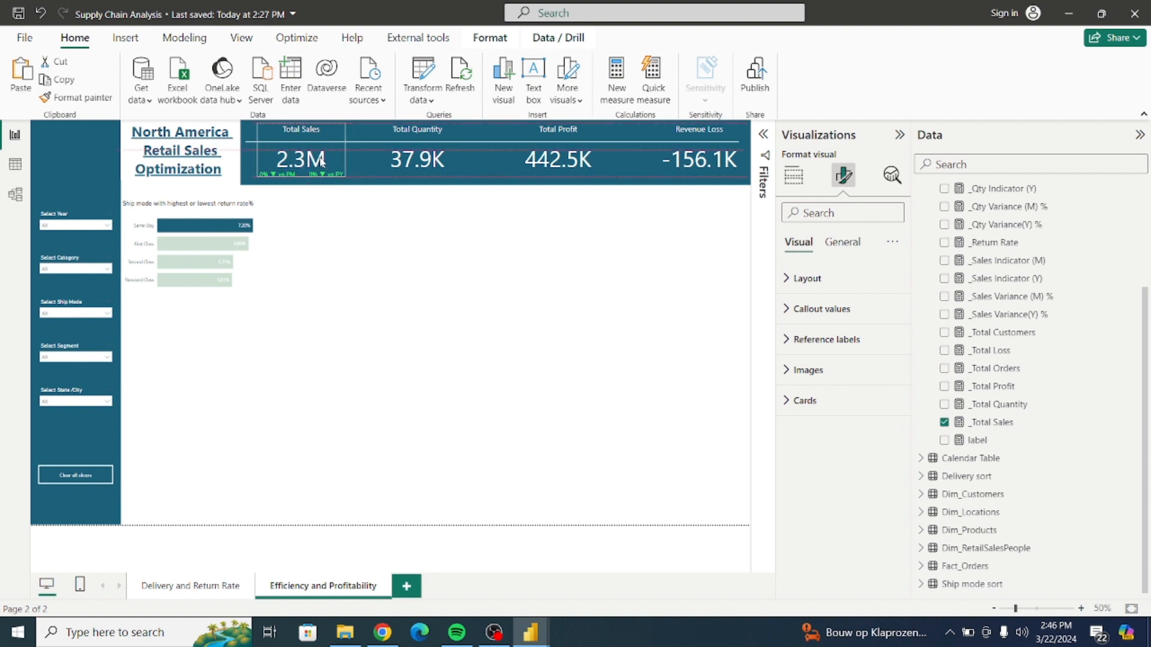
left_click(324, 232)
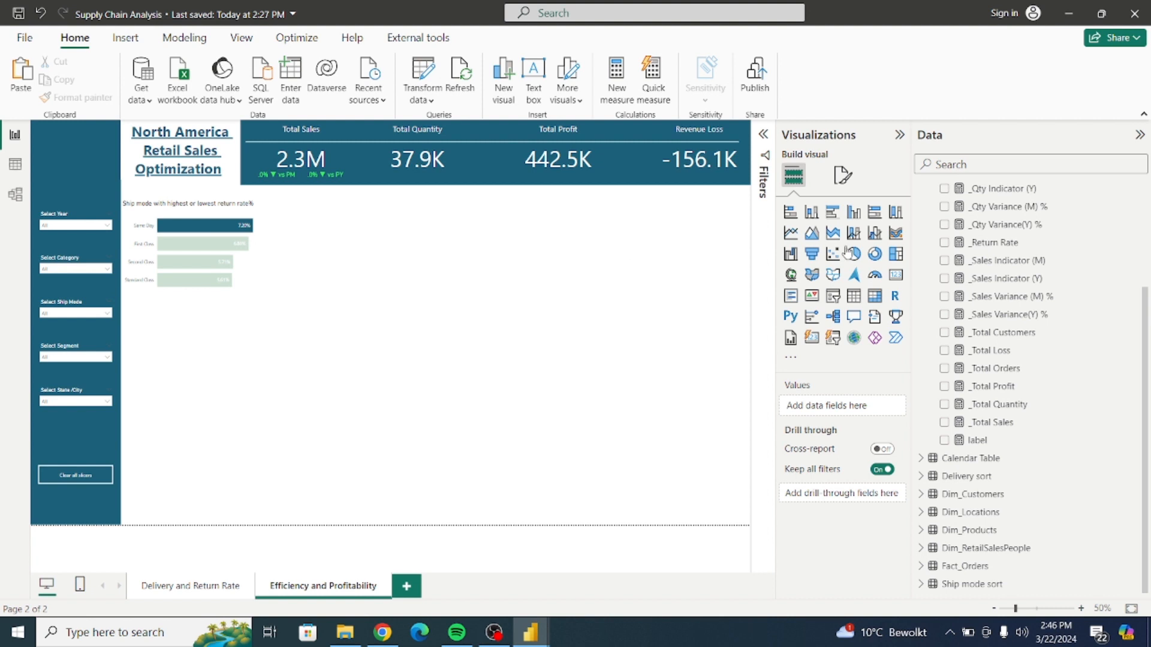
Review the DAX formulas of the _Qty Variance (M) %, _Qty Variance(Y) %, _Qty Indicator (M) and _Qty Indicator (Y) measures
scroll(1146, 296, "up", 1)
scroll(1147, 296, "up", 2)
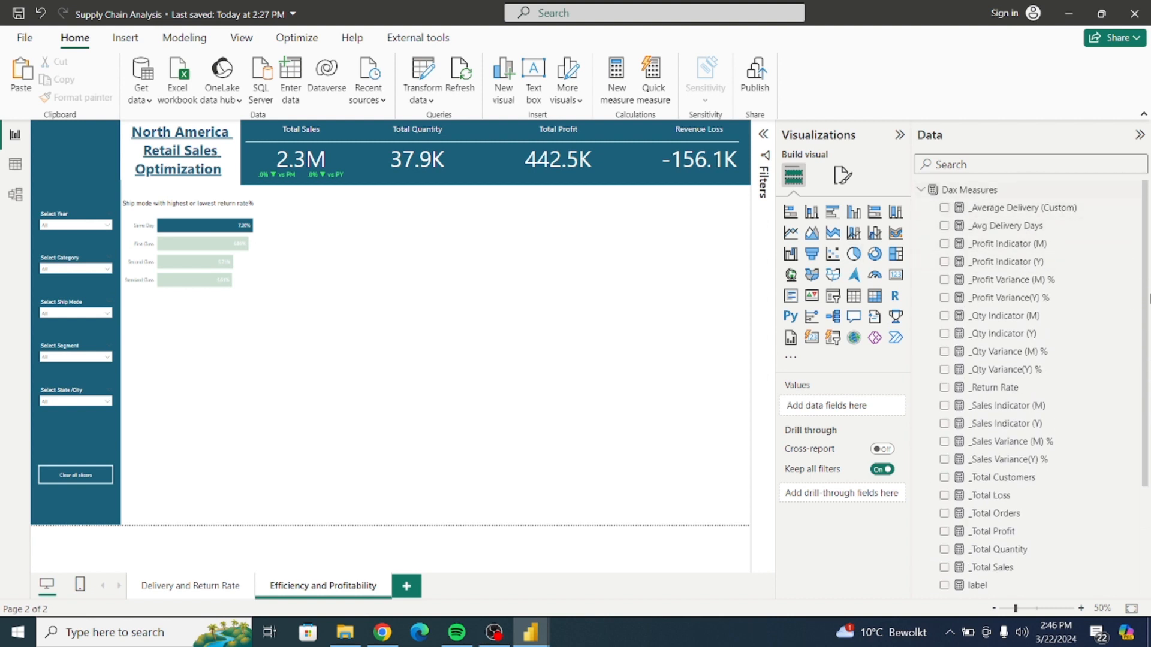
left_click(999, 354)
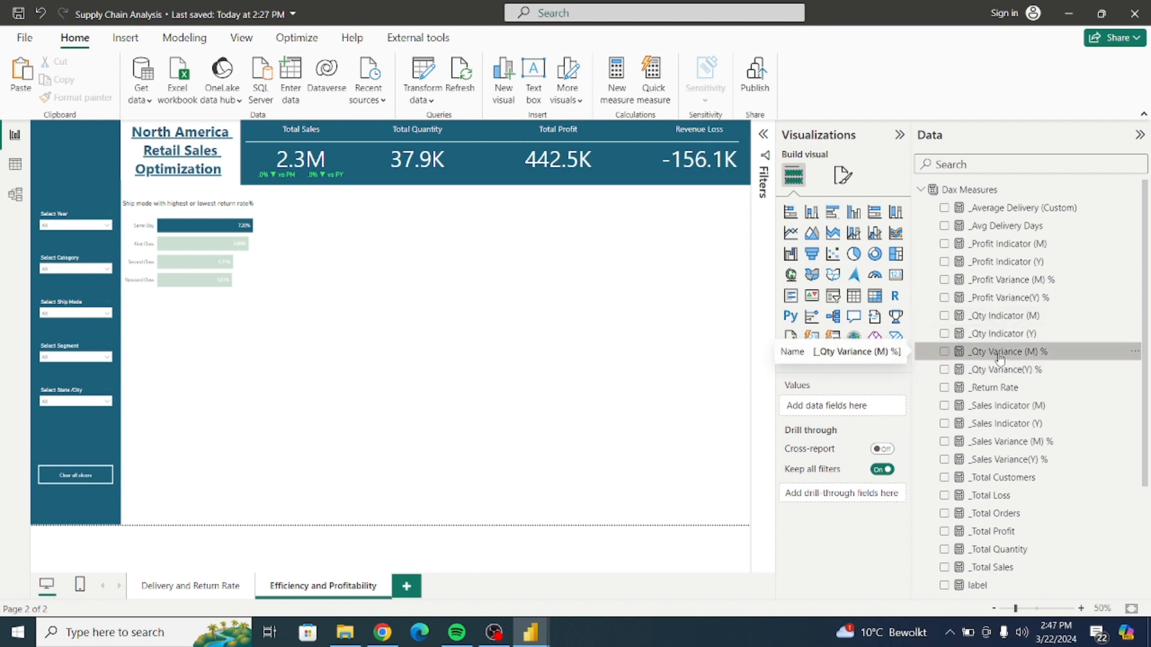
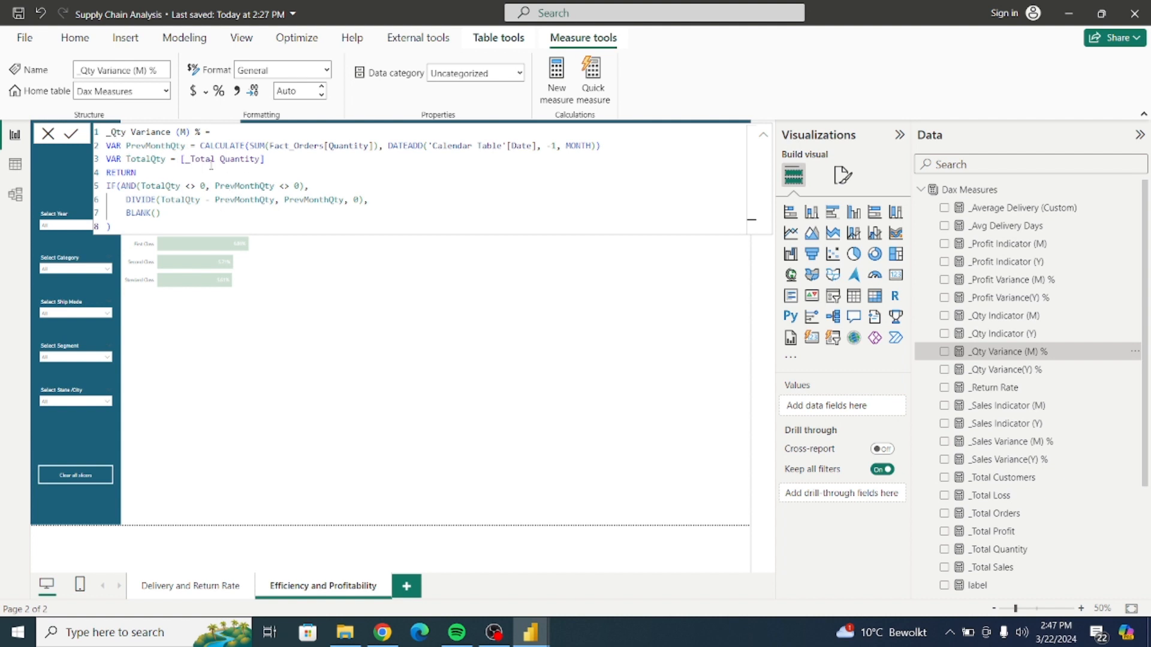
left_click(673, 294)
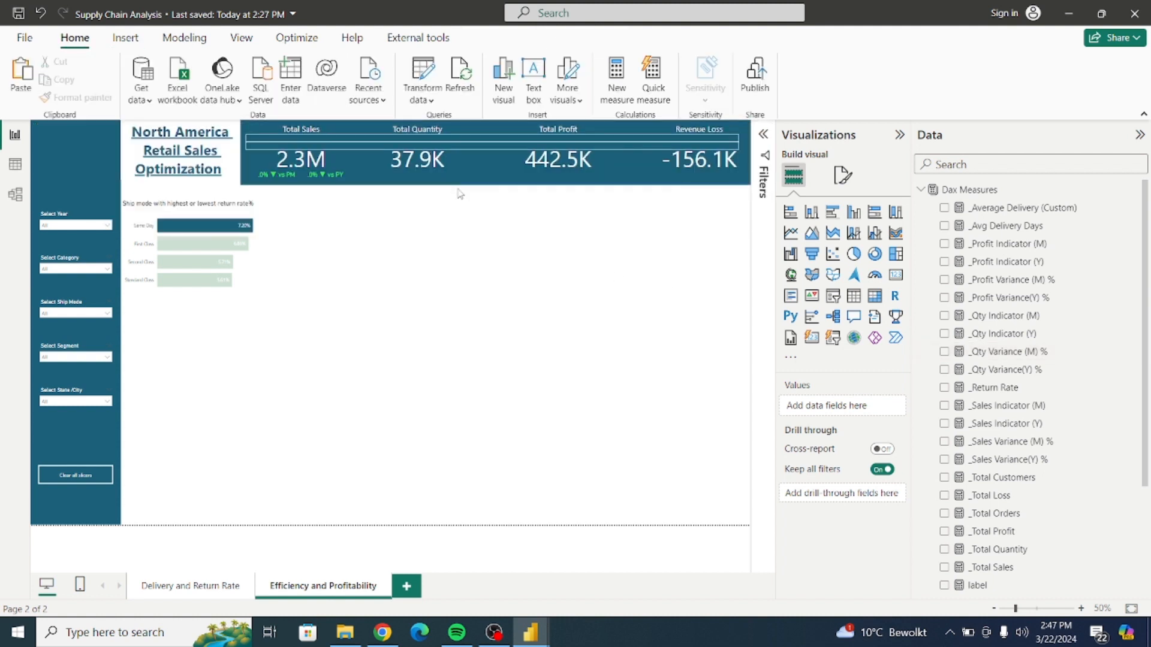
left_click(1013, 370)
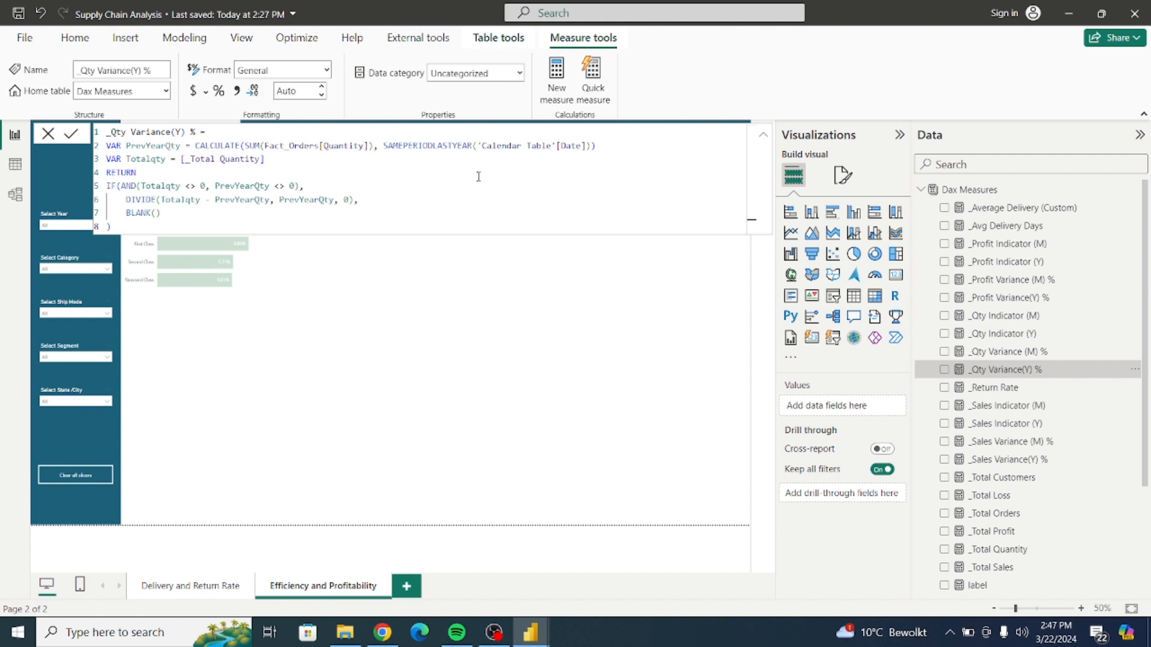
left_click(765, 138)
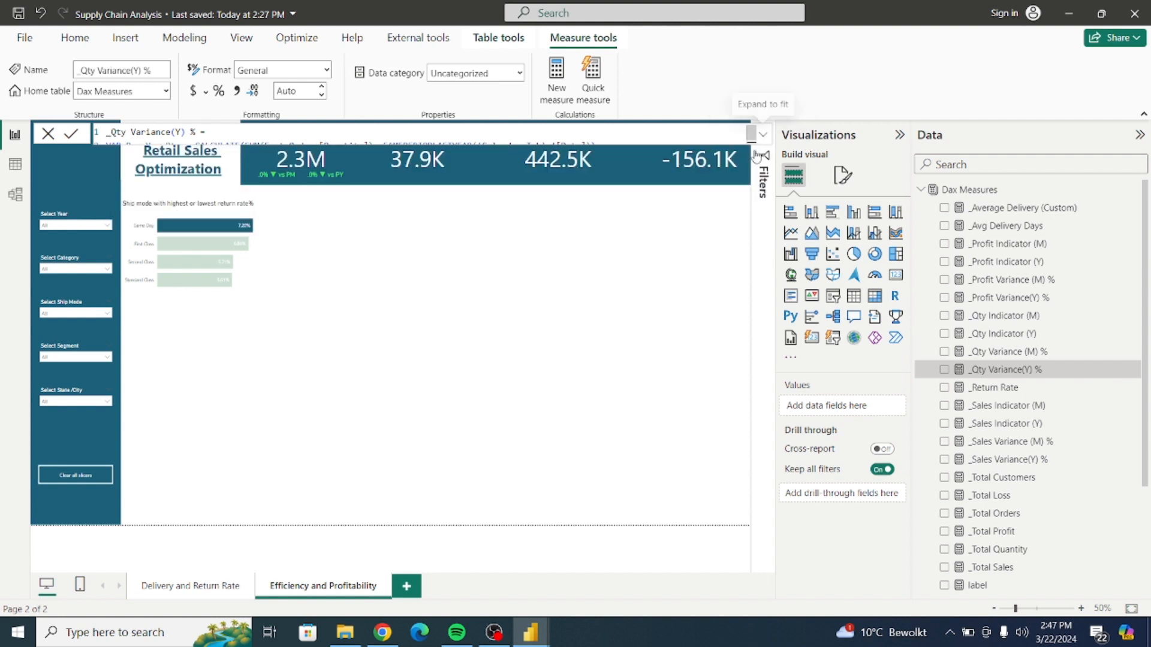
left_click(659, 226)
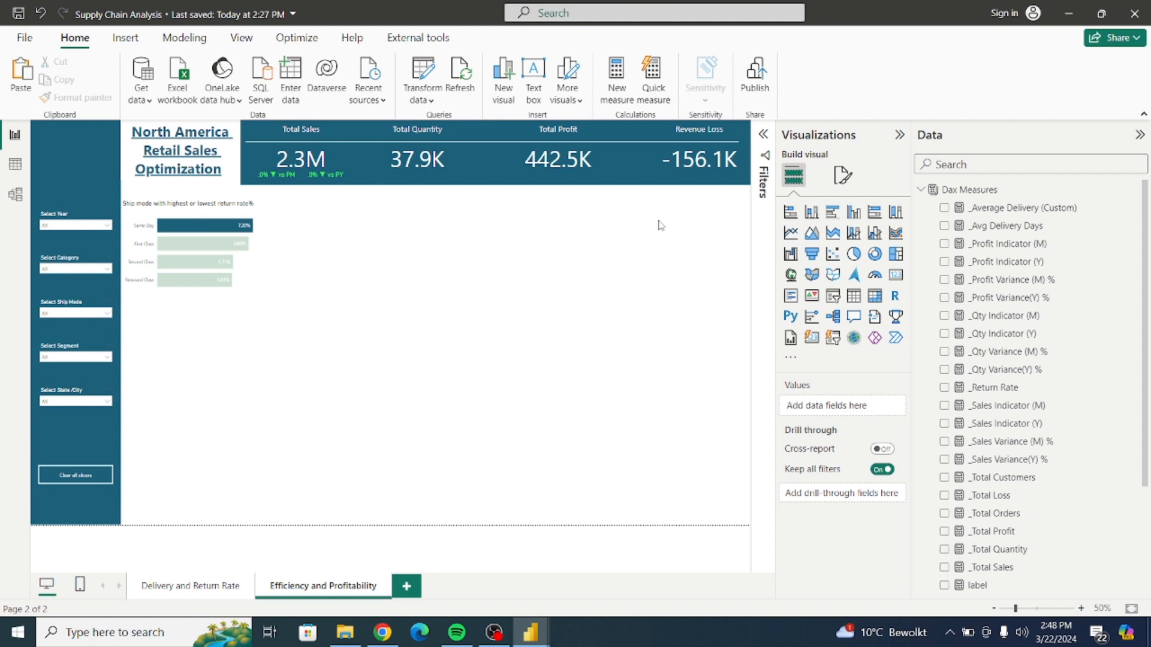
left_click(993, 316)
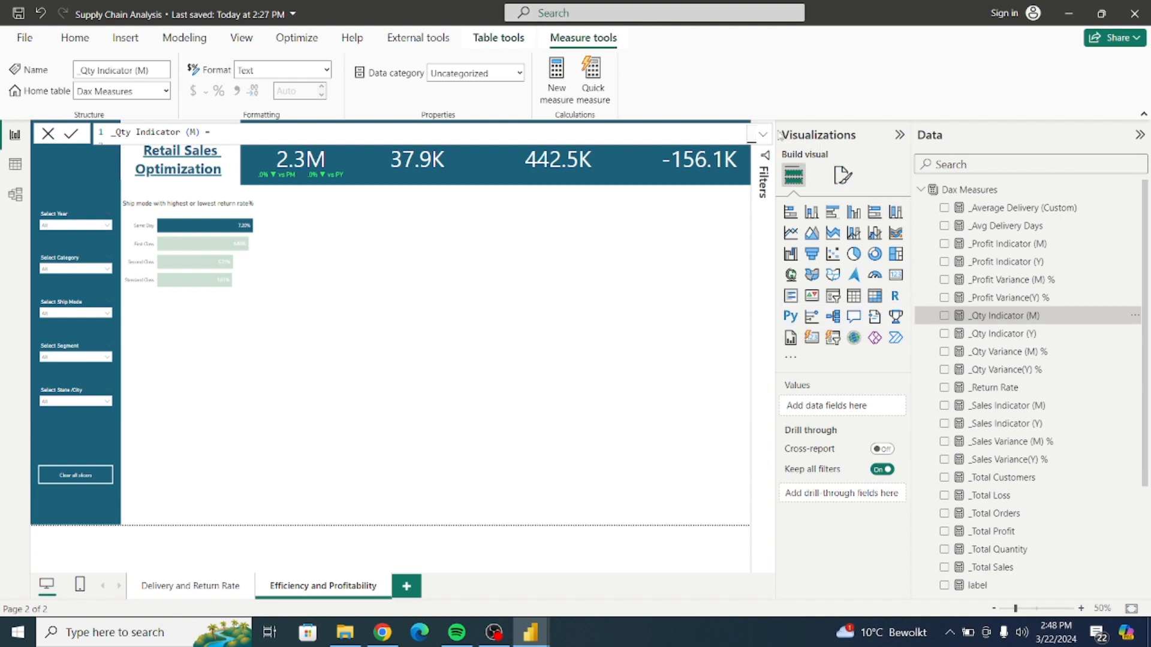
left_click(764, 137)
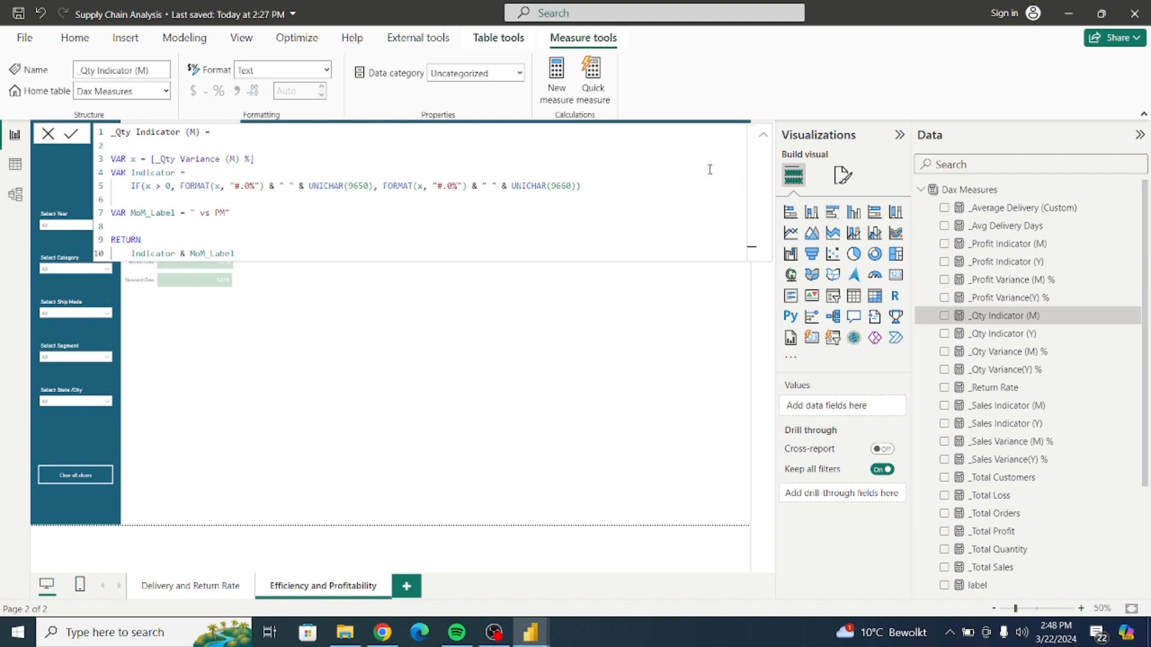
left_click(1005, 335)
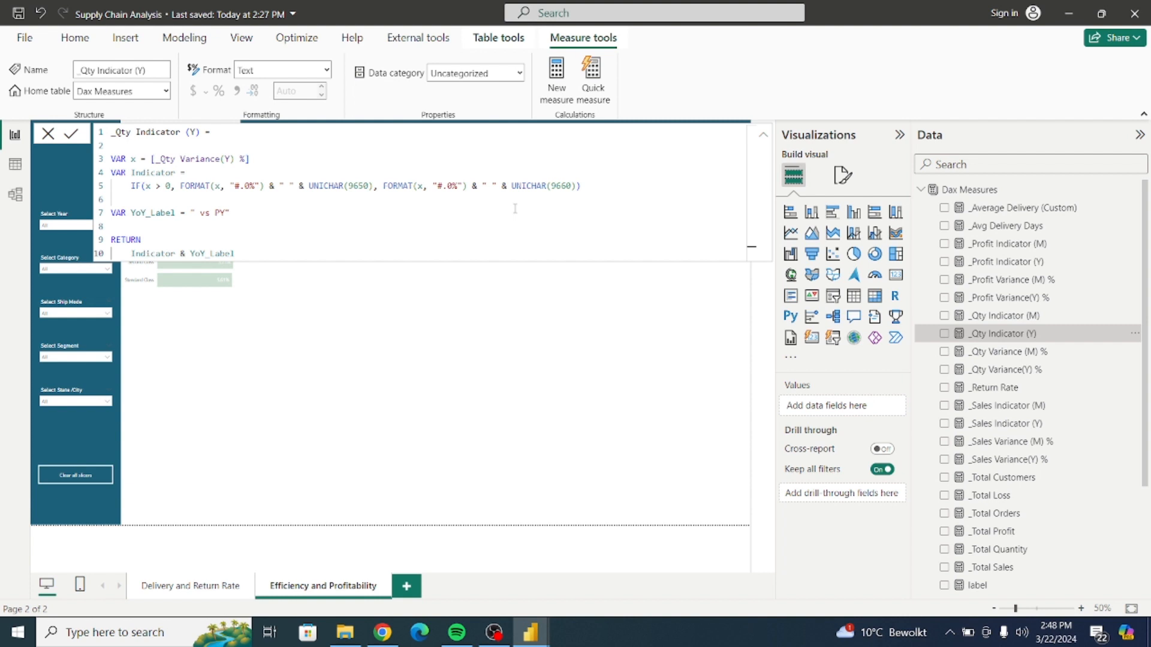
left_click(763, 136)
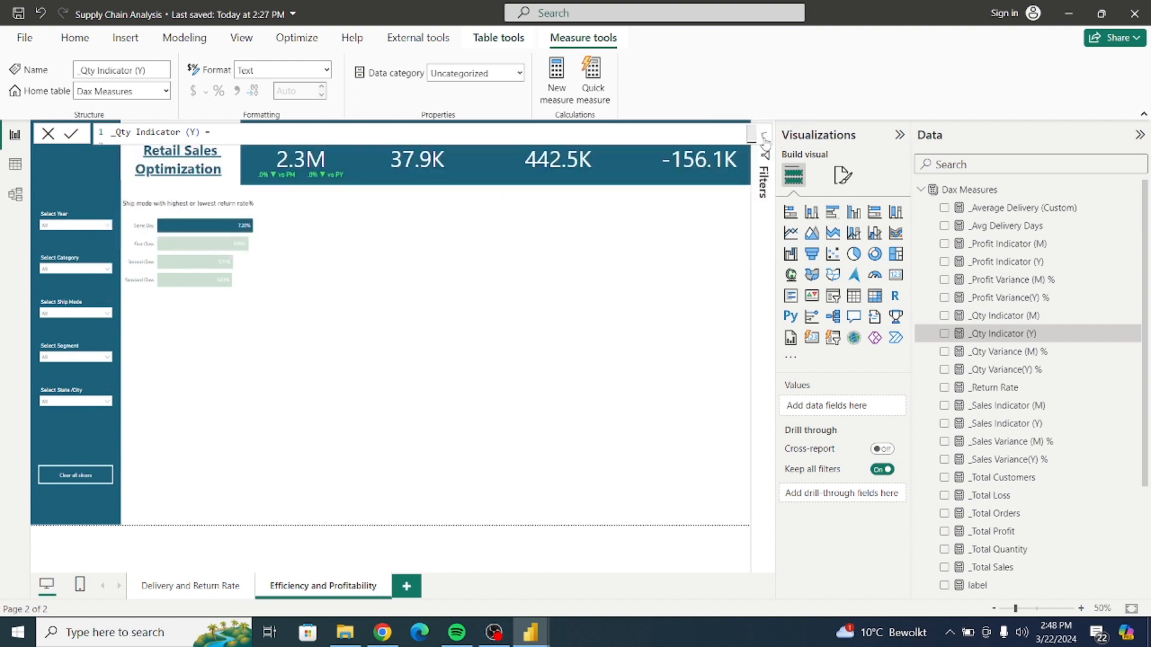
left_click(645, 288)
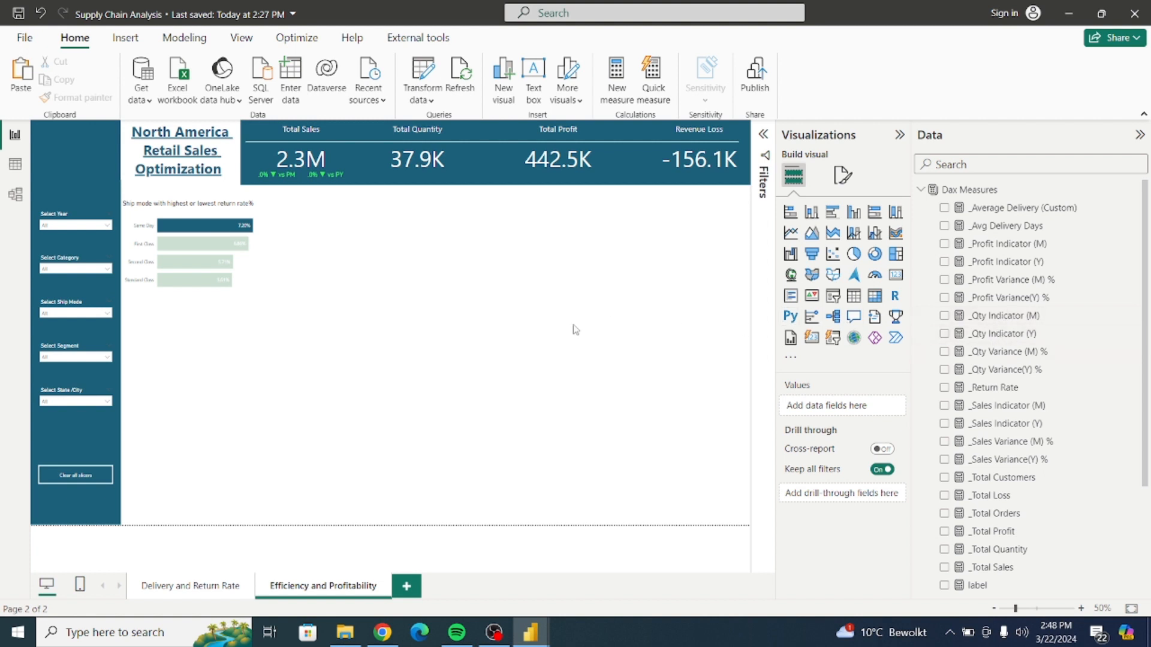
Copy the monthly sales indicator card and place two duplicates side by side below the Total Quantity KPI, level with the sales indicators
left_click(344, 184)
left_click(277, 176)
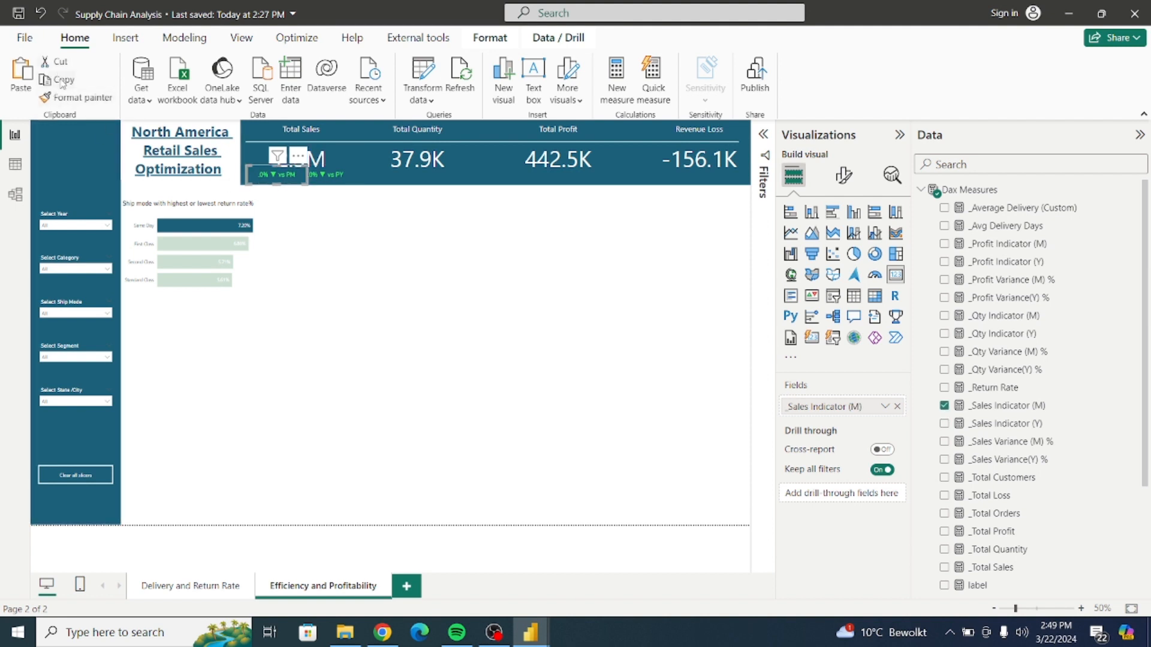
left_click(60, 80)
left_click(23, 69)
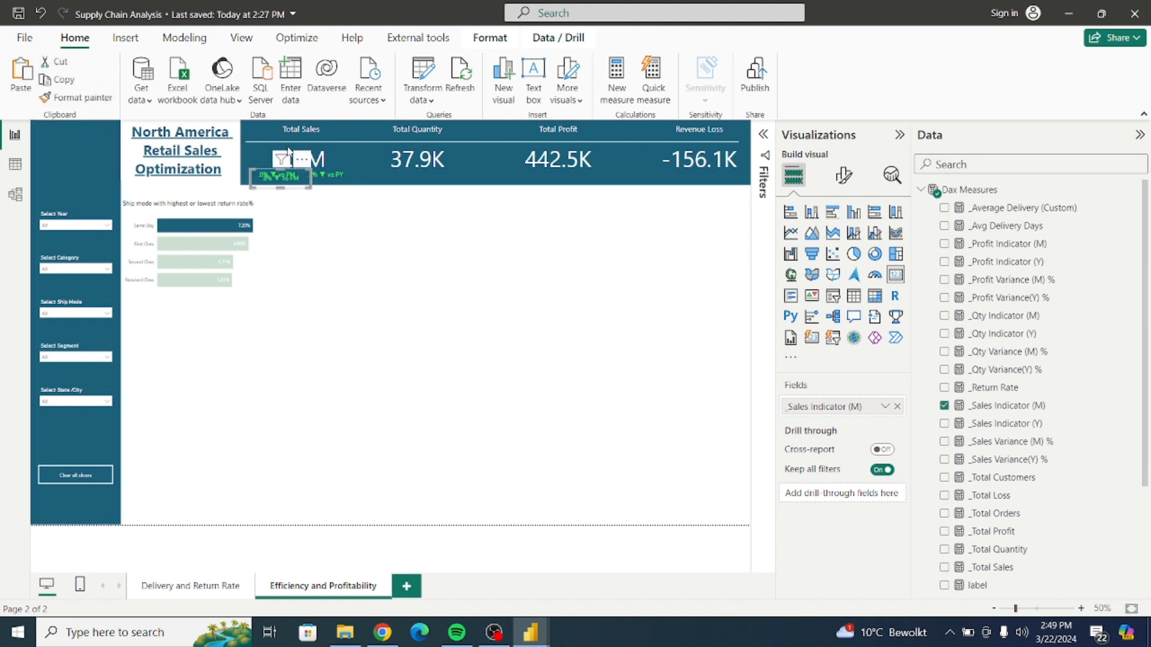
left_click_drag(304, 159, 410, 162)
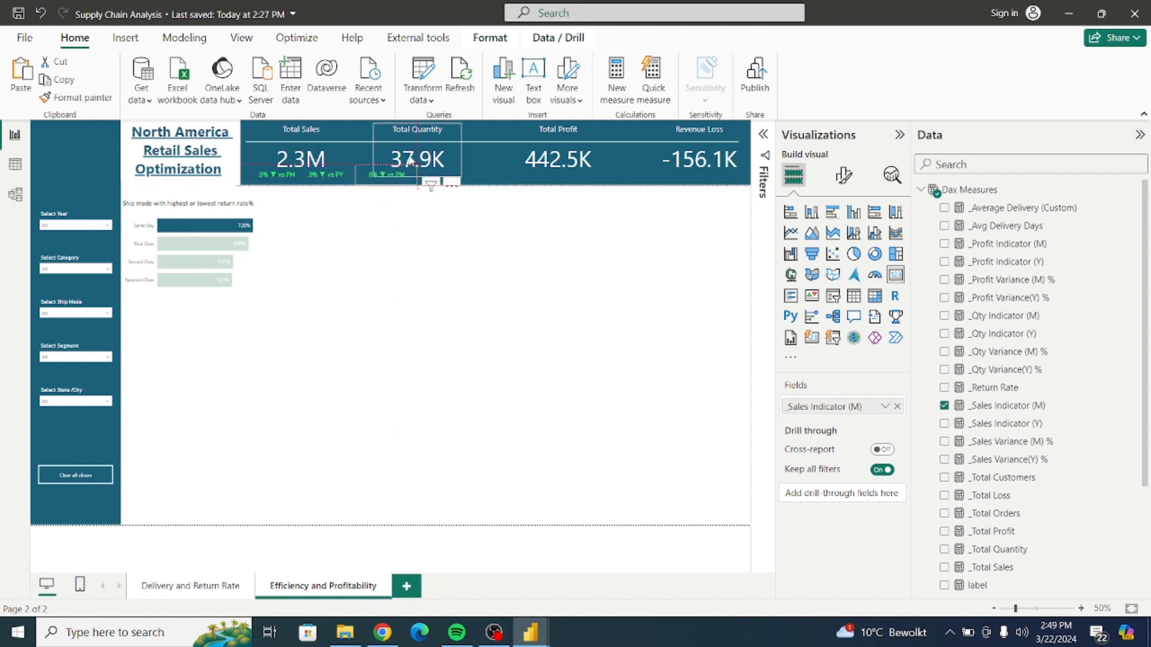
left_click_drag(411, 161, 410, 160)
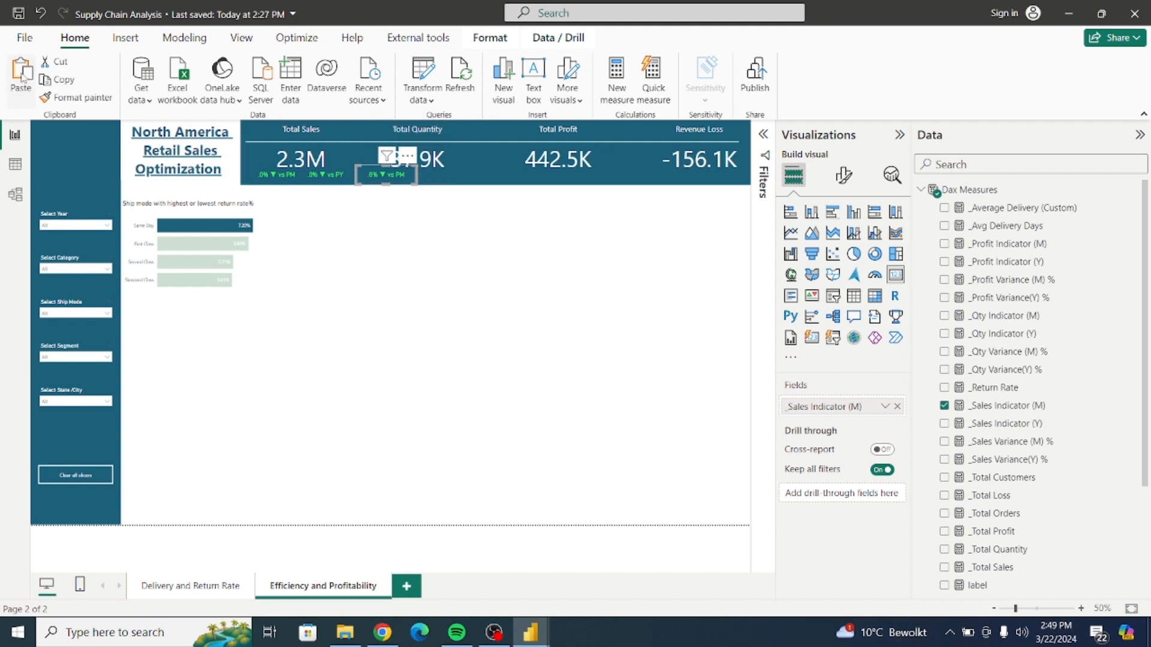
left_click_drag(409, 171, 462, 158)
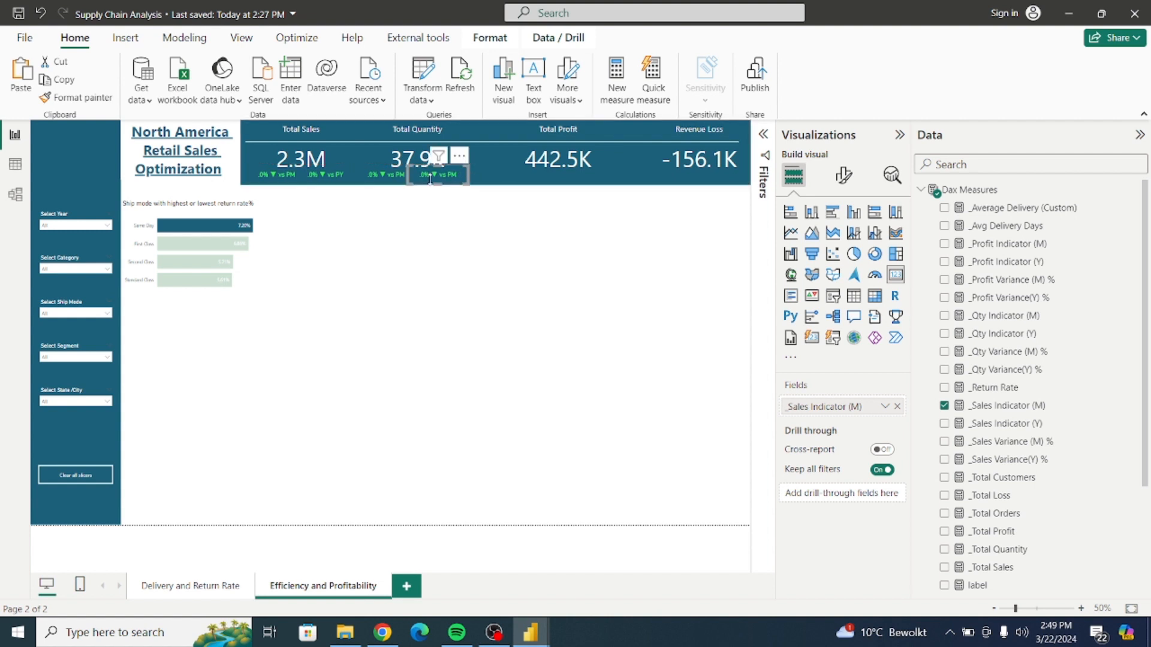
Replace the field of the two Total Quantity indicator cards with _Qty Indicator (M) on the left and _Qty Indicator (Y) on the right
left_click(382, 178)
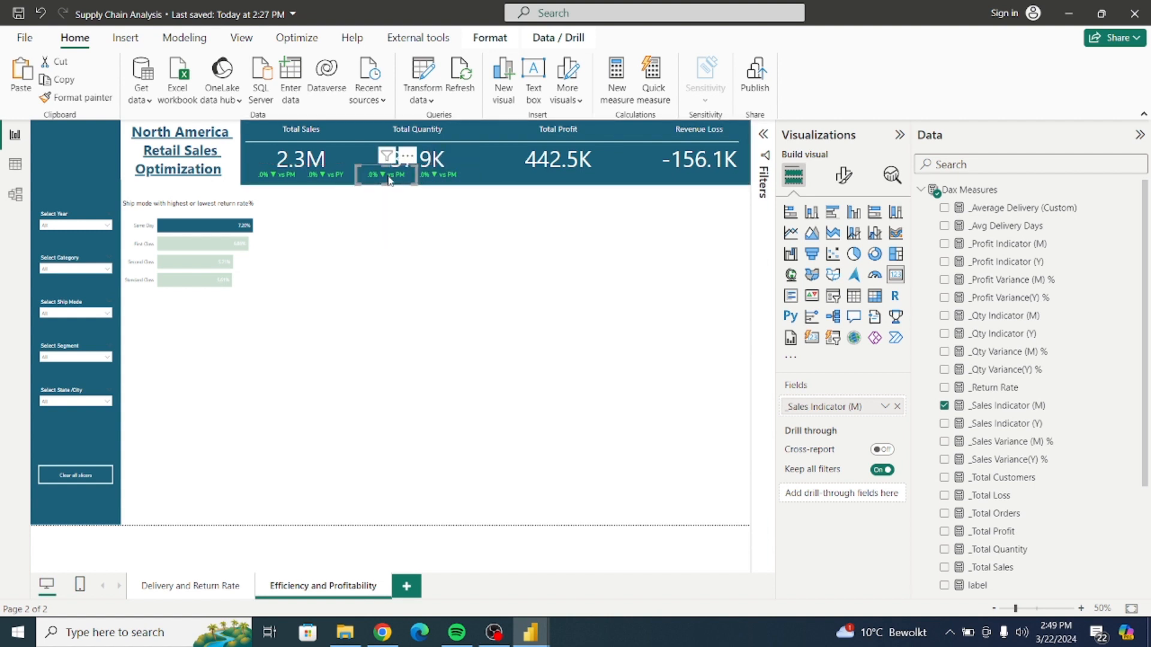
left_click(898, 407)
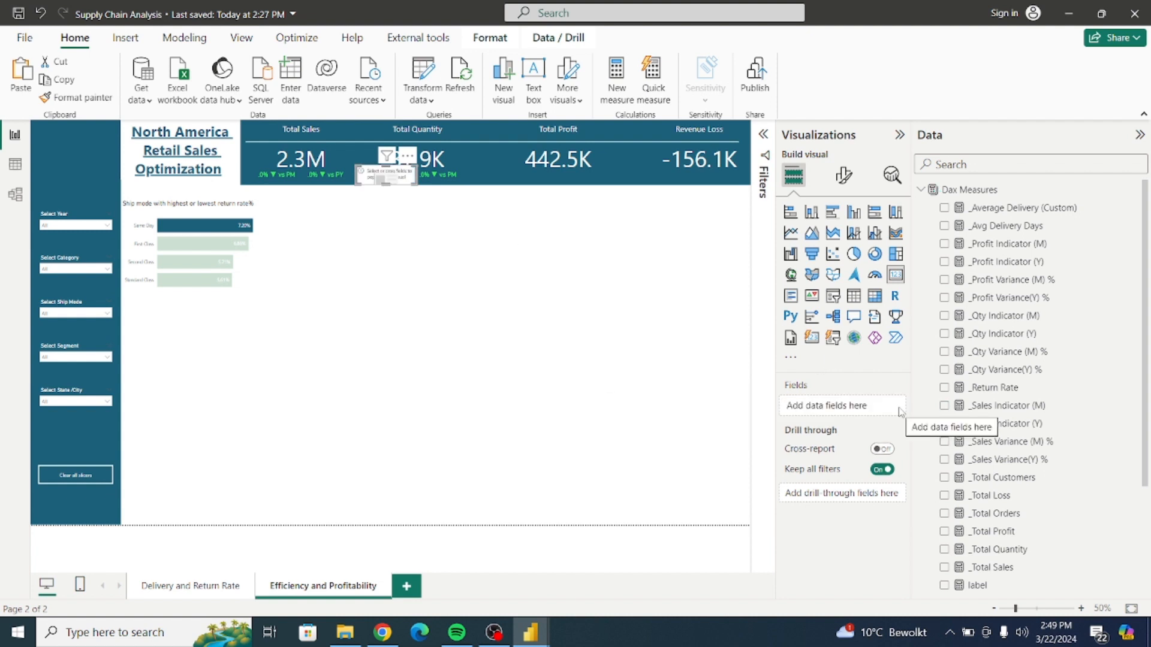
left_click(944, 317)
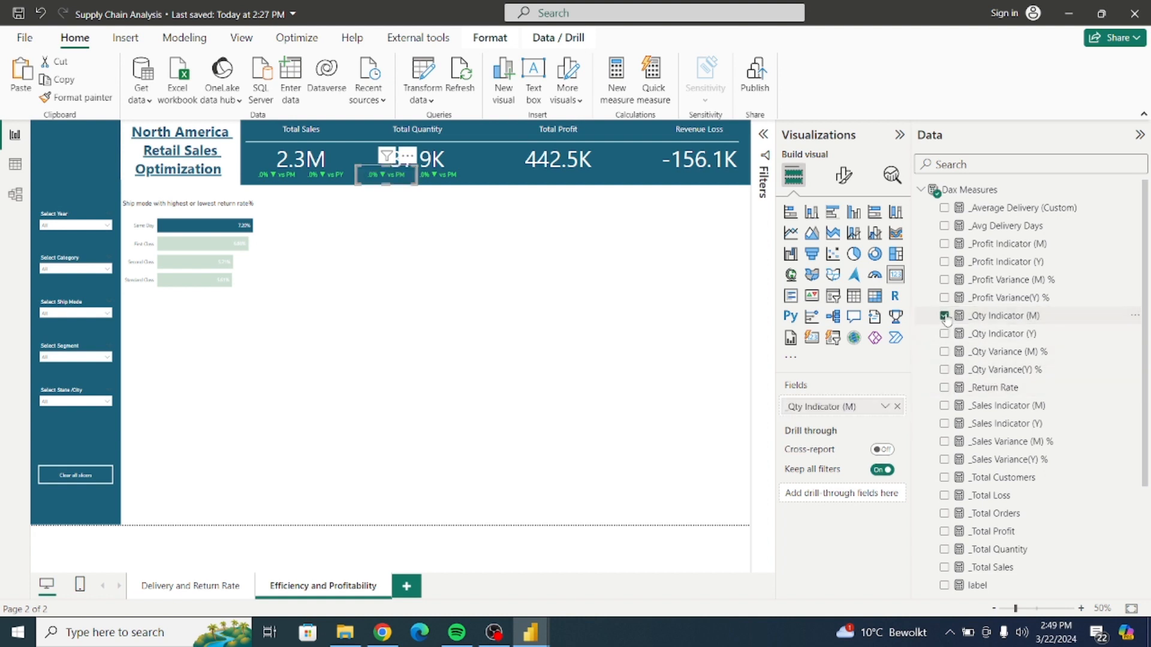
left_click(460, 180)
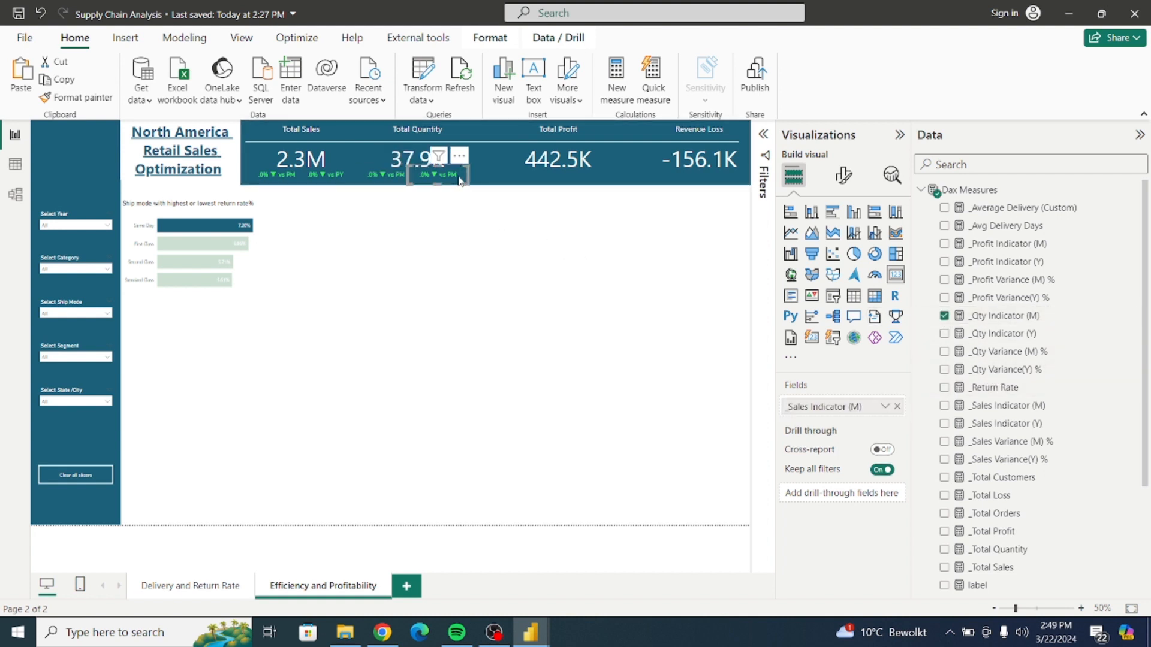
left_click(897, 408)
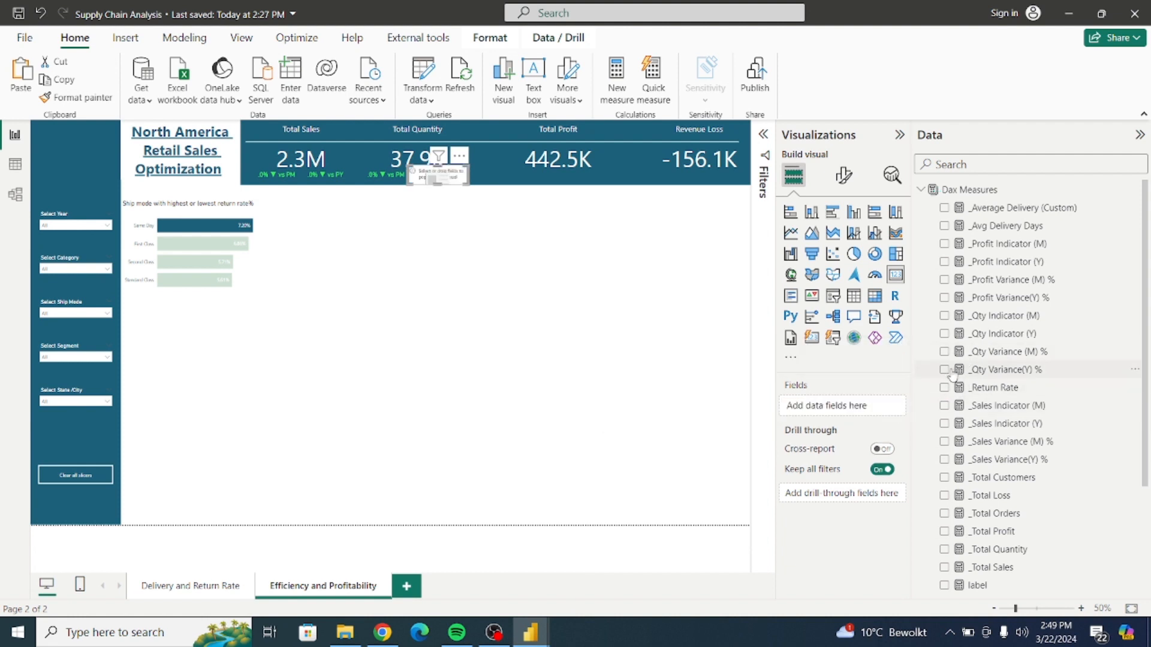
left_click(945, 337)
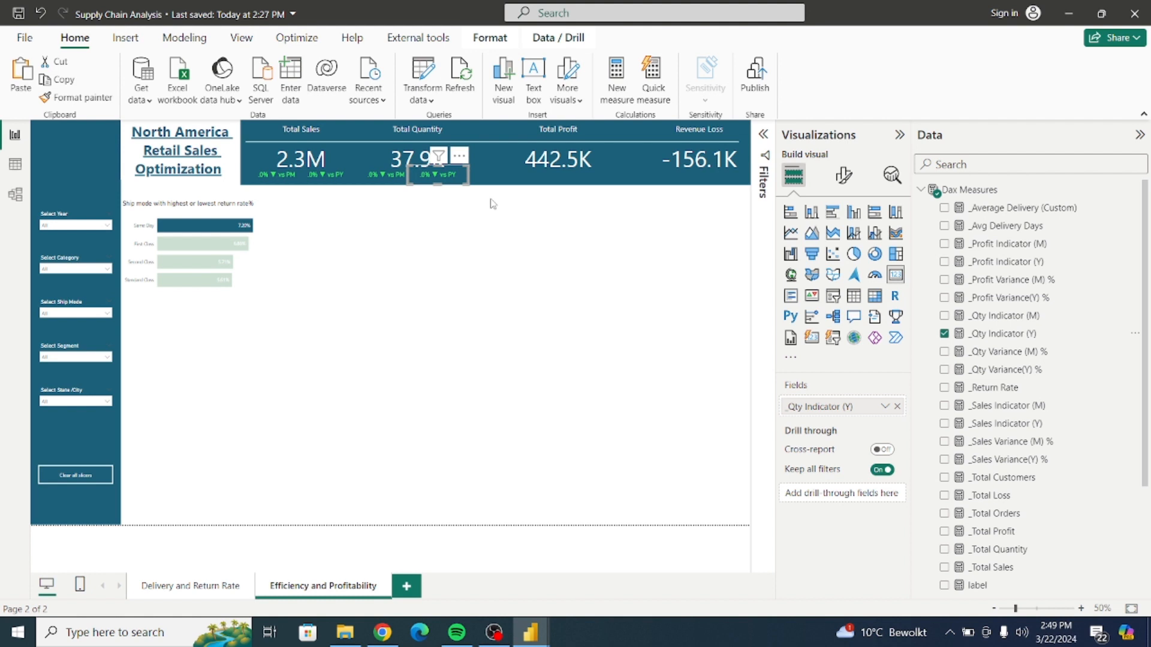
Base the callout colour rules of the monthly Total Quantity indicator card on _Qty Variance (M) %
left_click(402, 181)
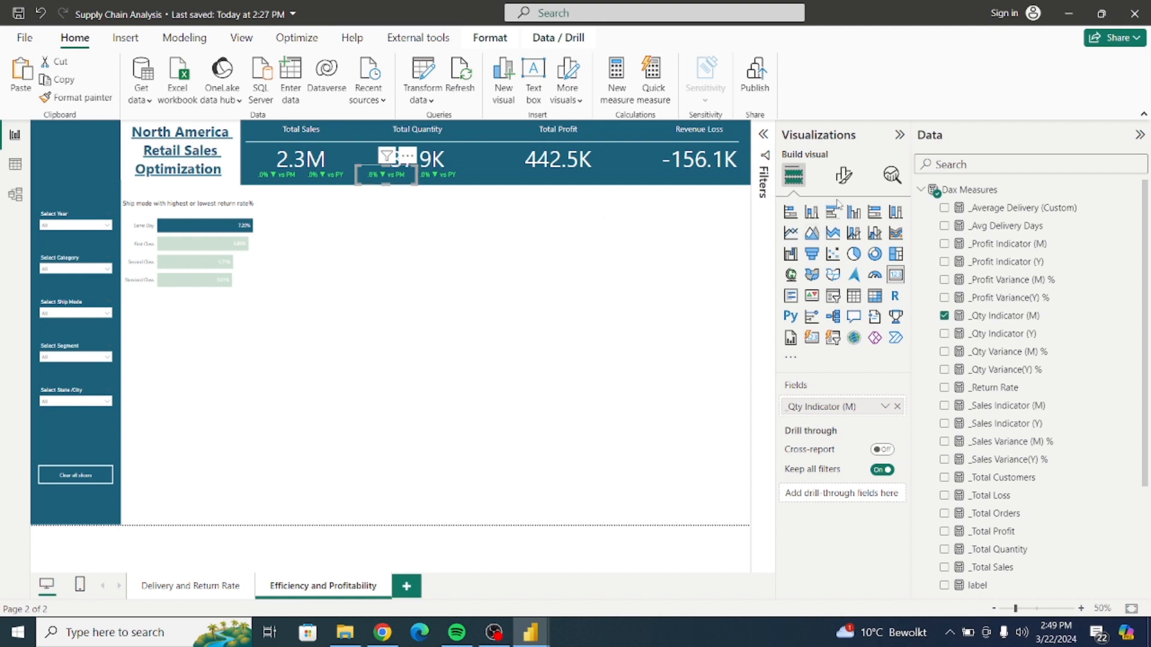
left_click(844, 175)
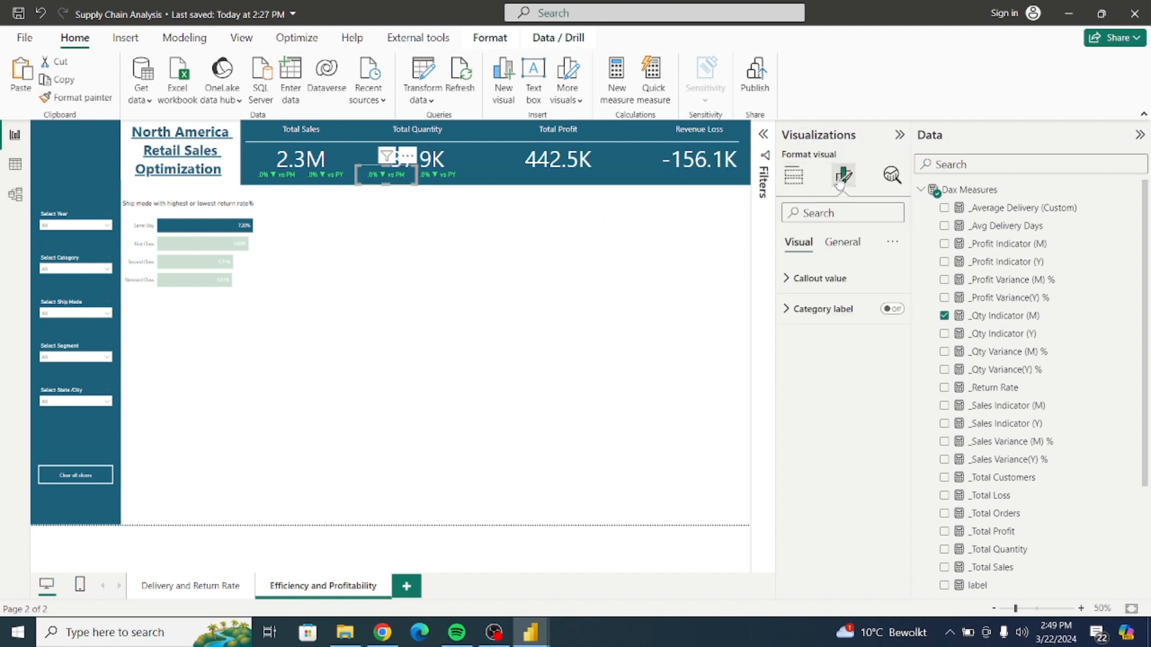
left_click(803, 283)
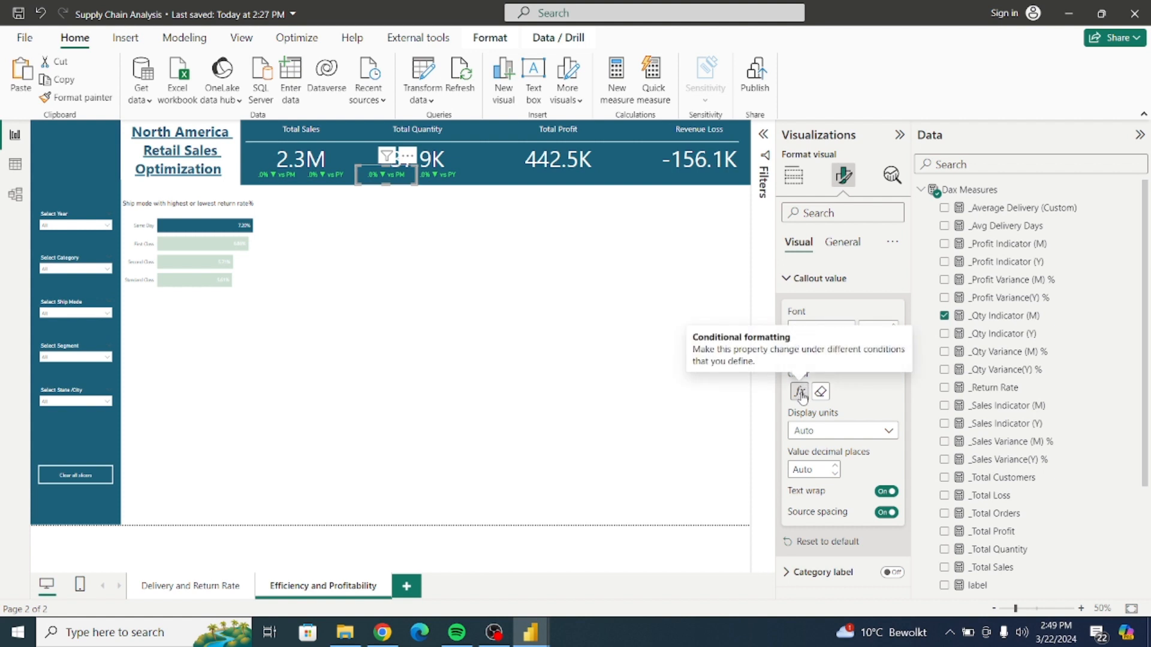
left_click(800, 392)
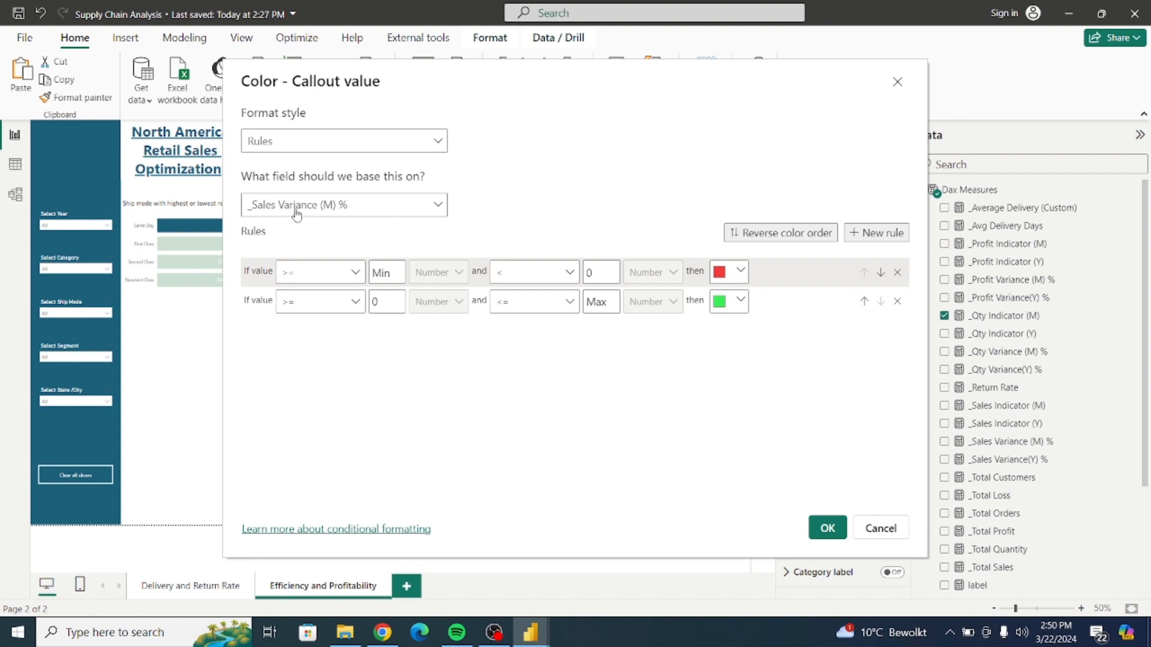
left_click(346, 208)
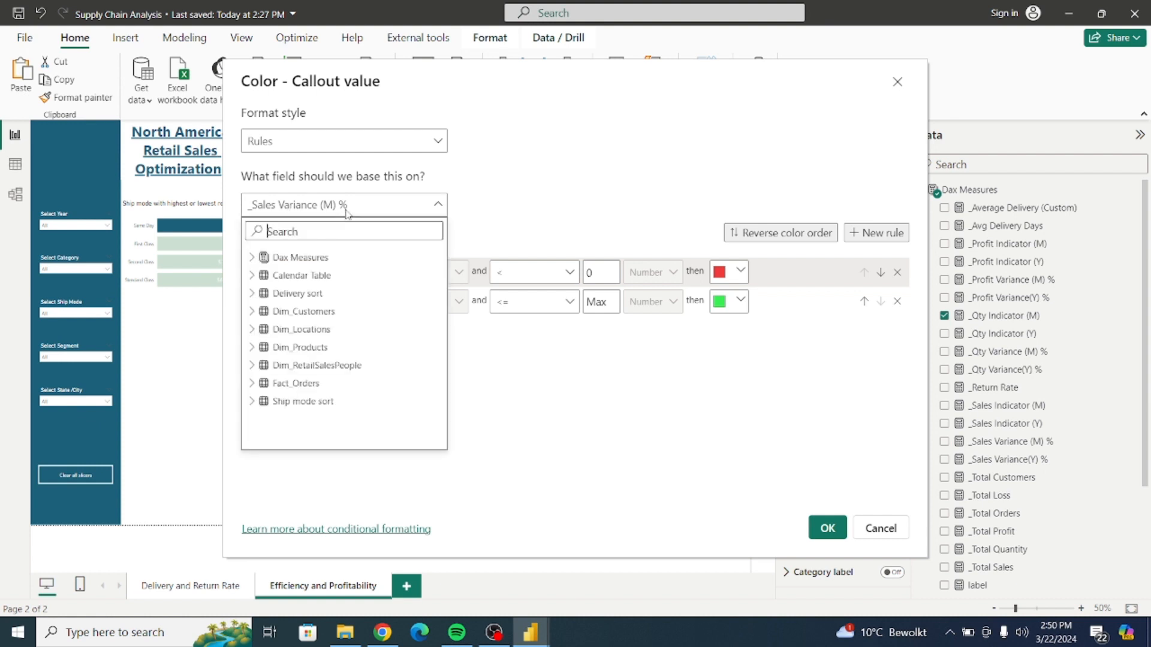
left_click(252, 259)
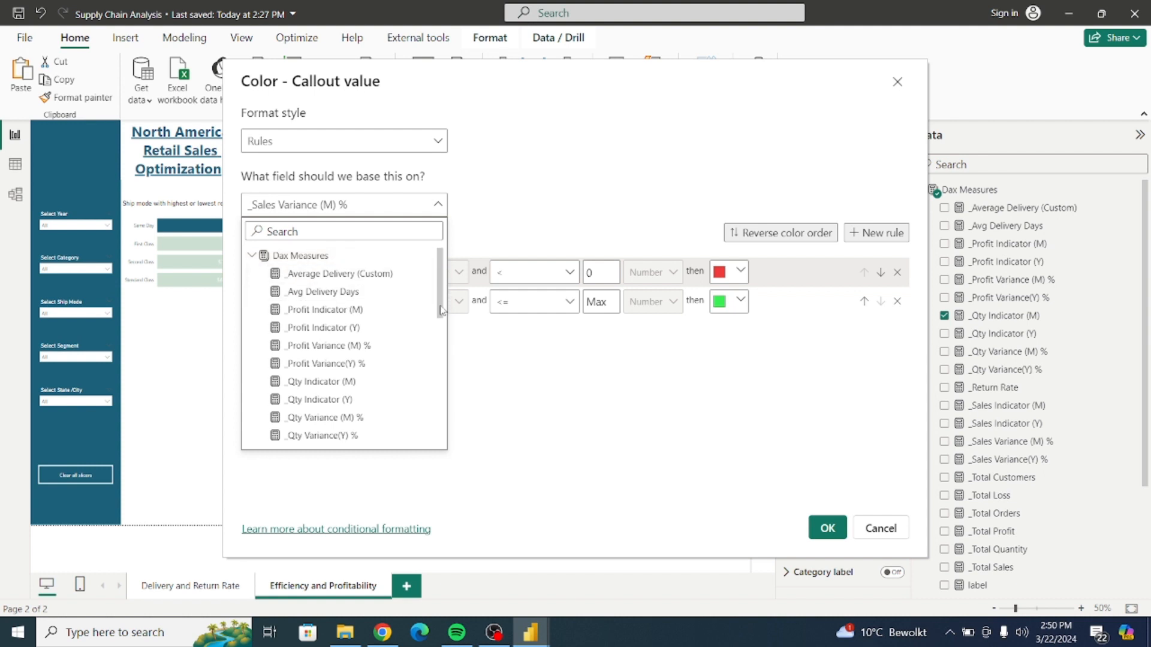
left_click_drag(441, 302, 441, 336)
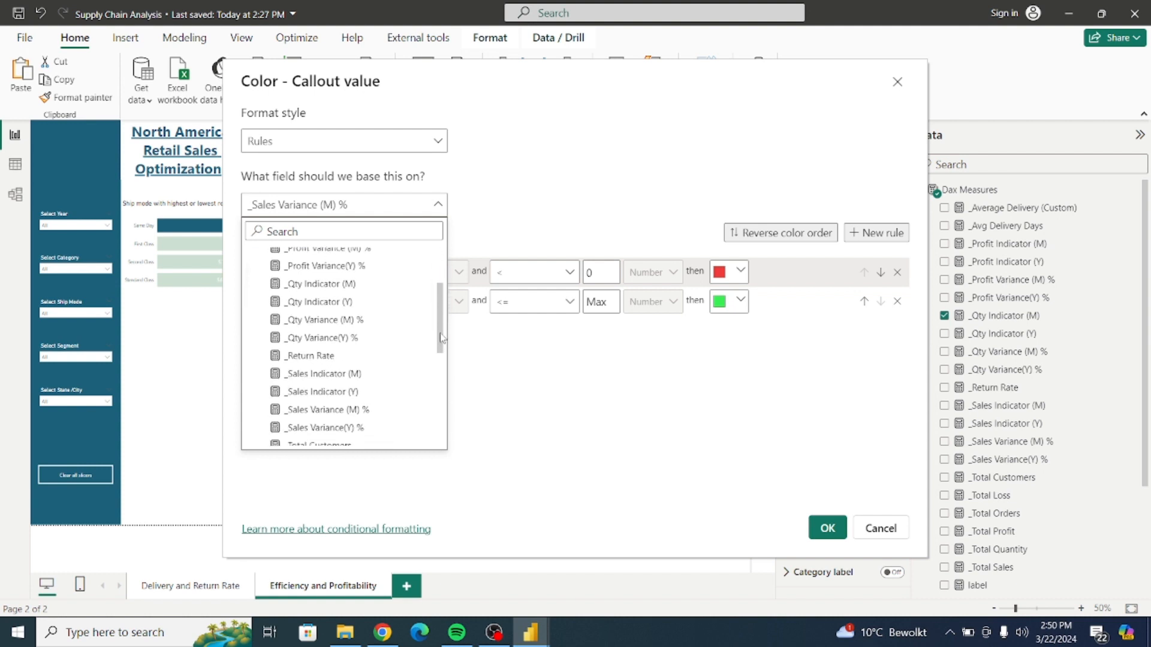
left_click(347, 322)
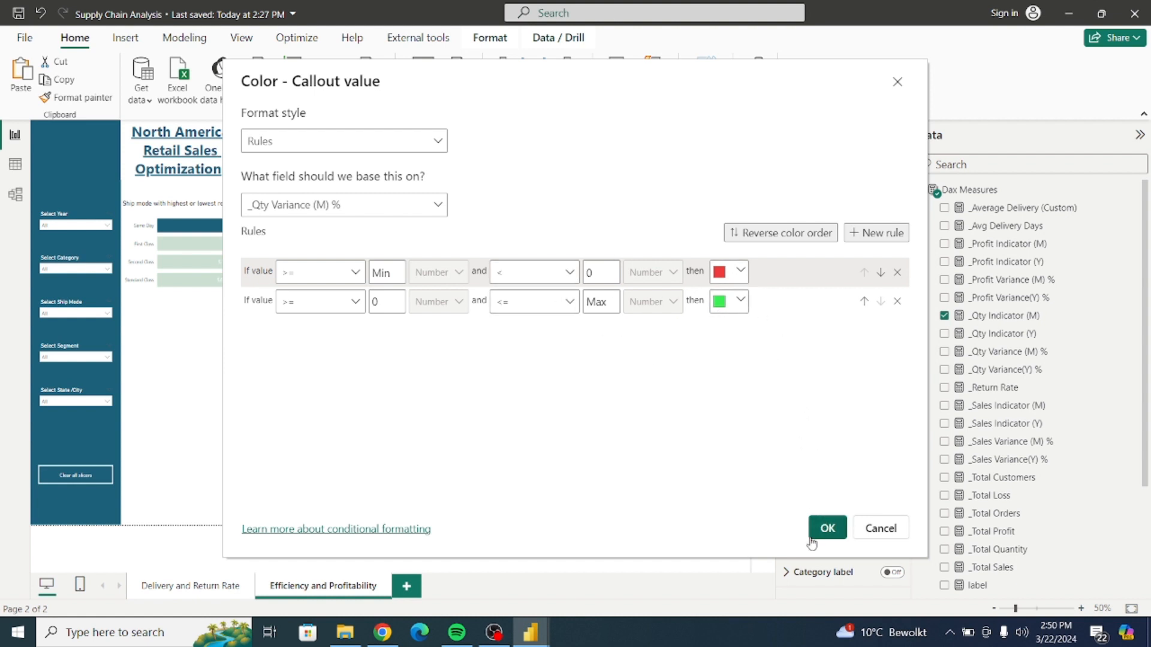
left_click(825, 528)
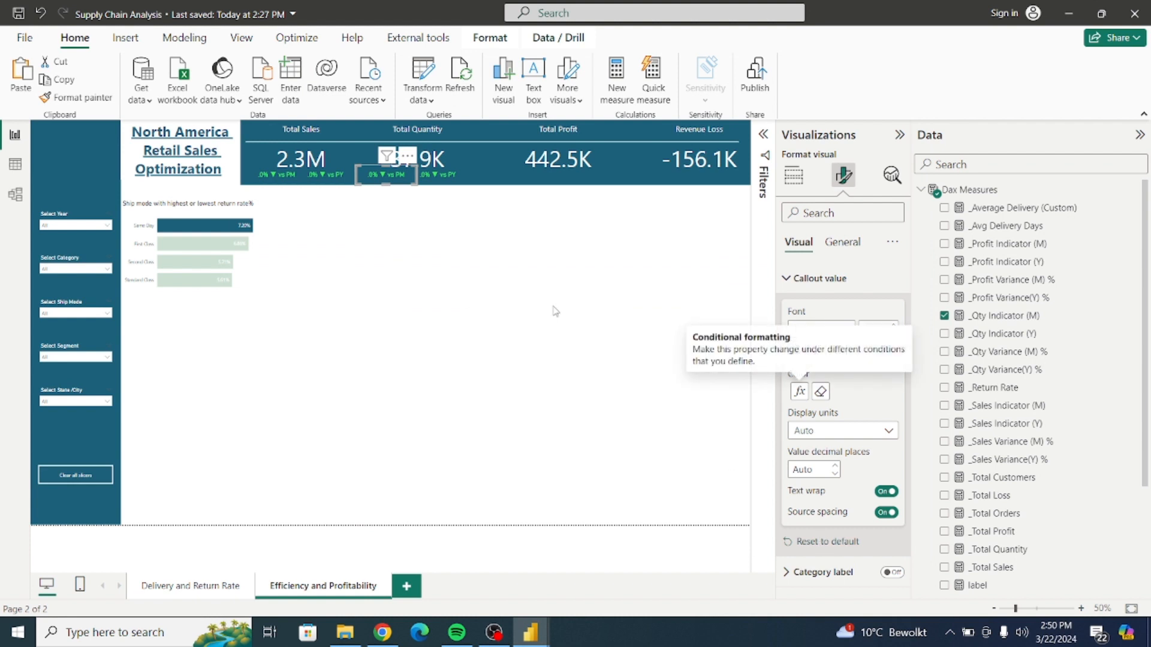
Base the callout colour rules of the yearly Total Quantity indicator card on _Qty Variance(Y) %
left_click(454, 181)
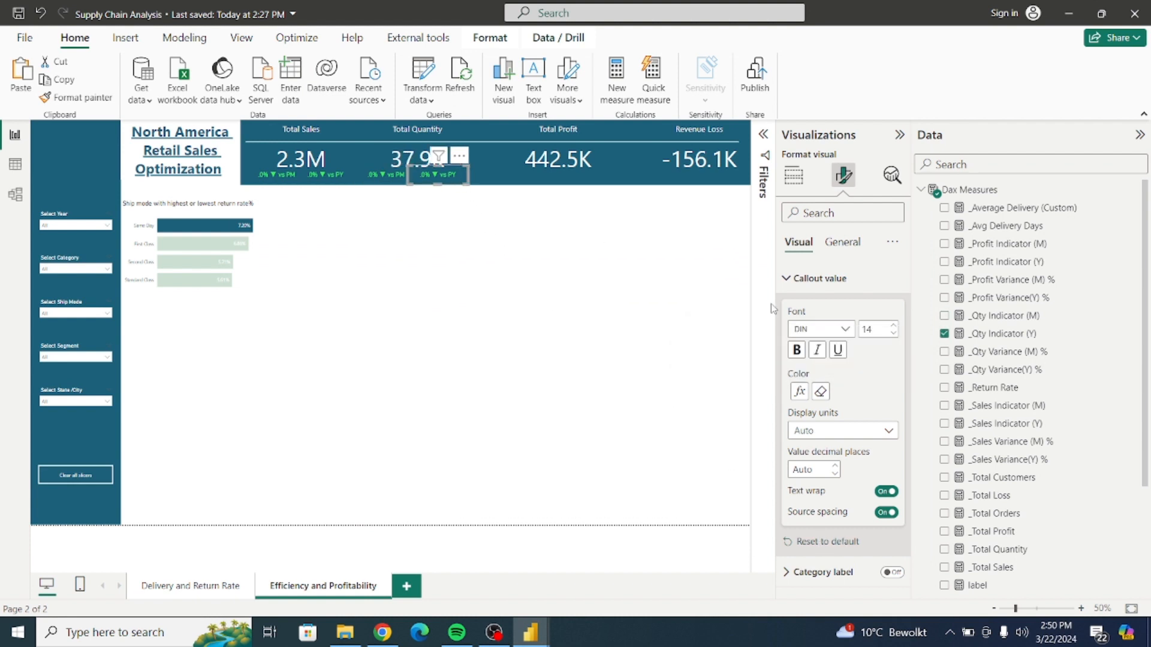
left_click(790, 288)
left_click(791, 290)
left_click(799, 390)
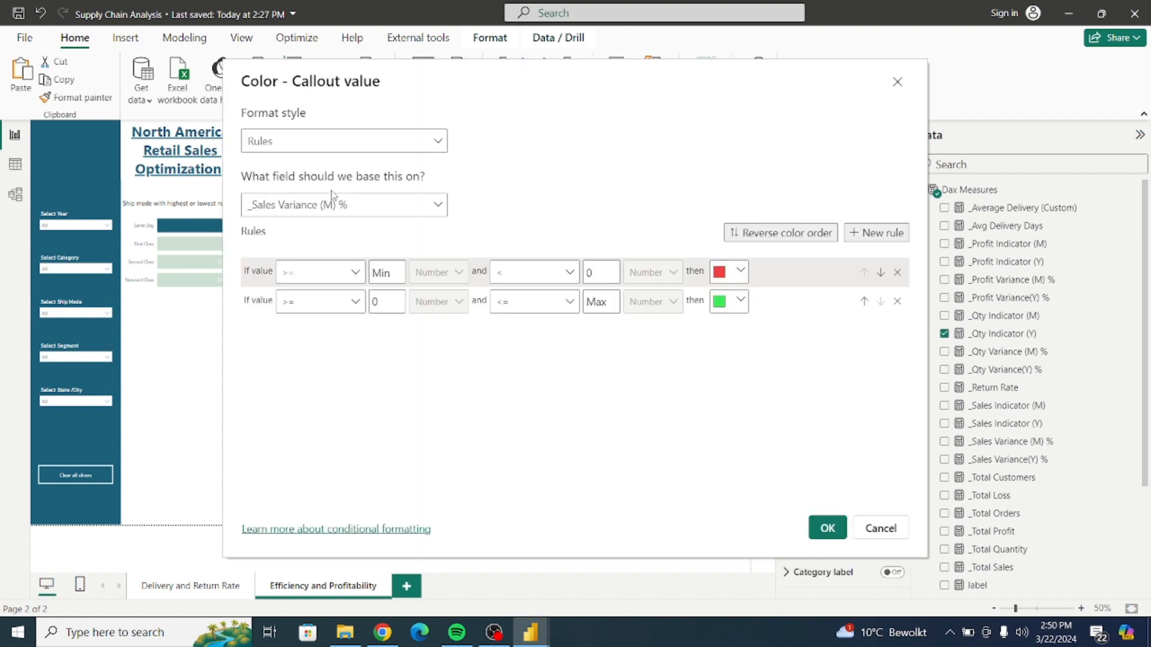
left_click(307, 210)
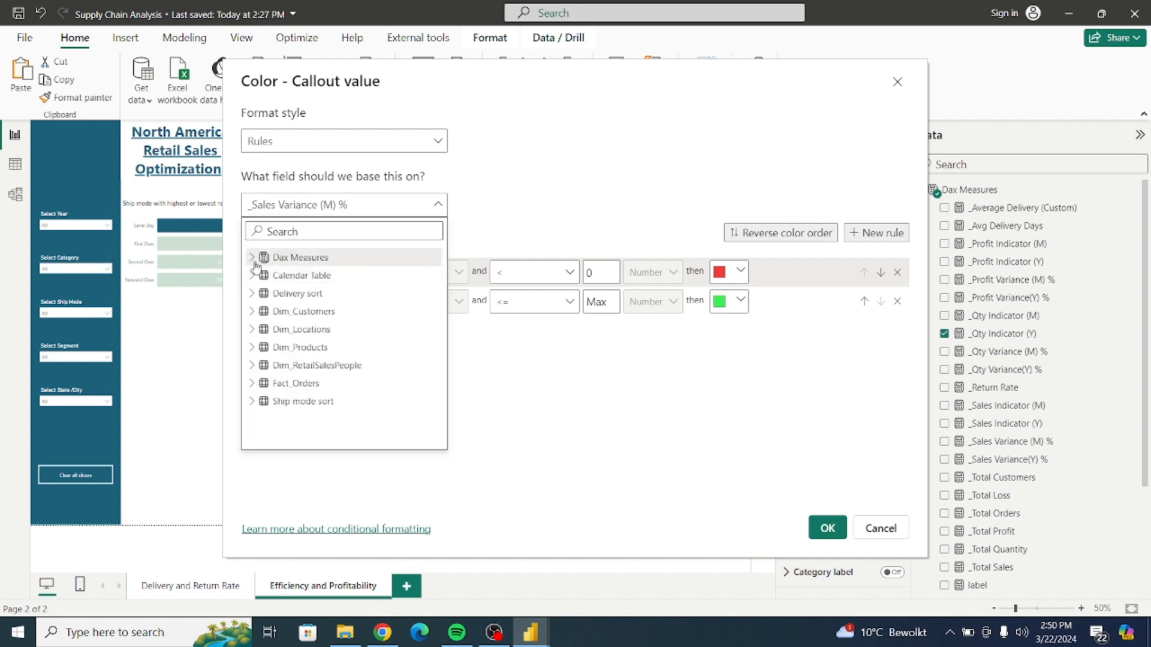
left_click(289, 258)
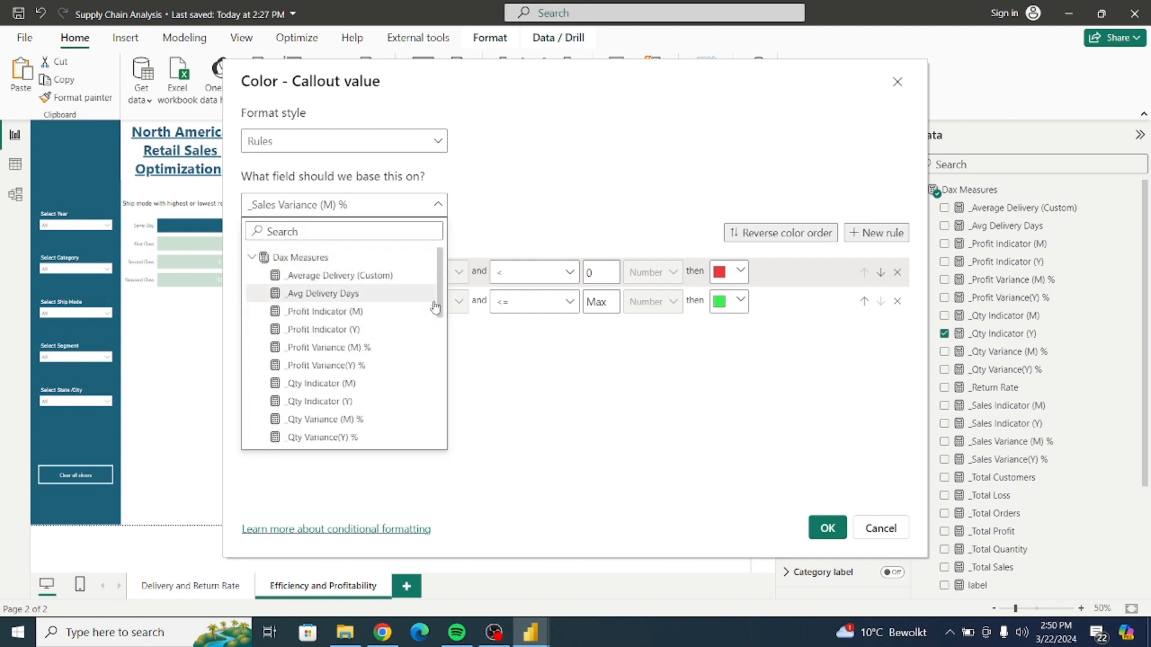
left_click_drag(438, 303, 445, 351)
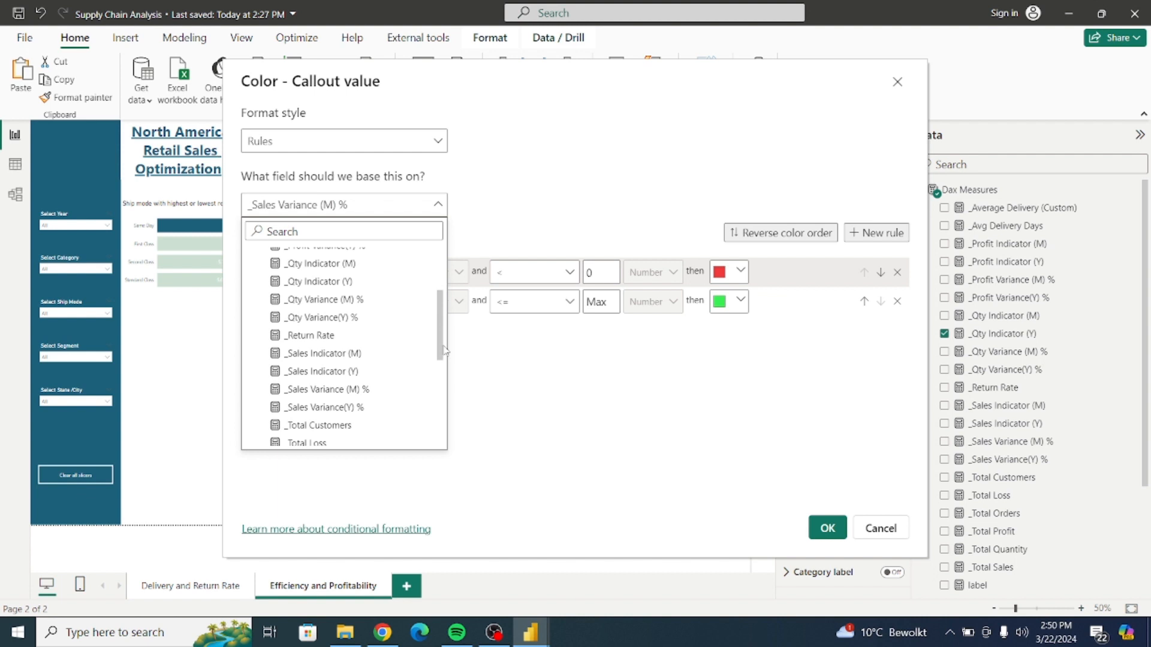
left_click(358, 317)
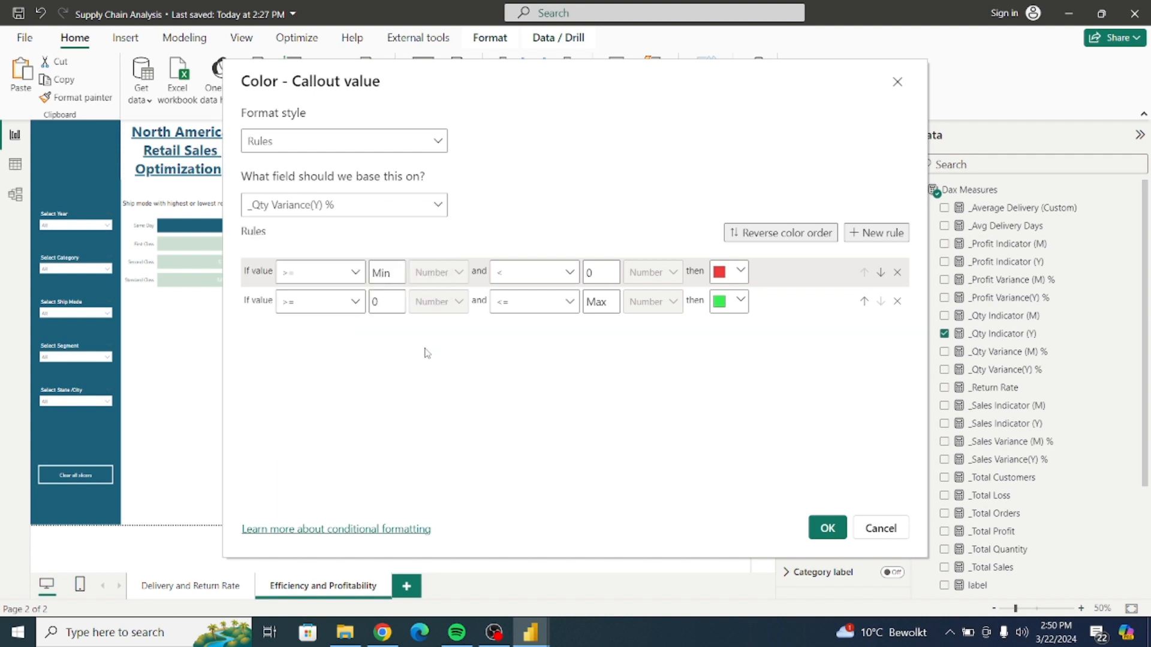
left_click(825, 530)
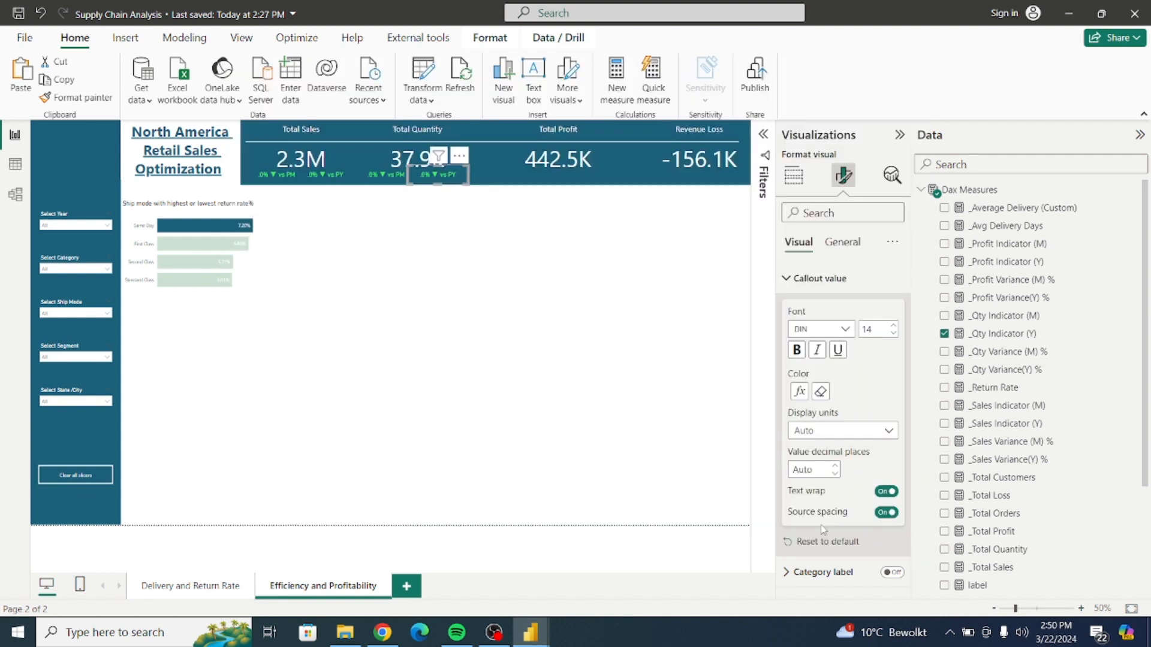
left_click(547, 319)
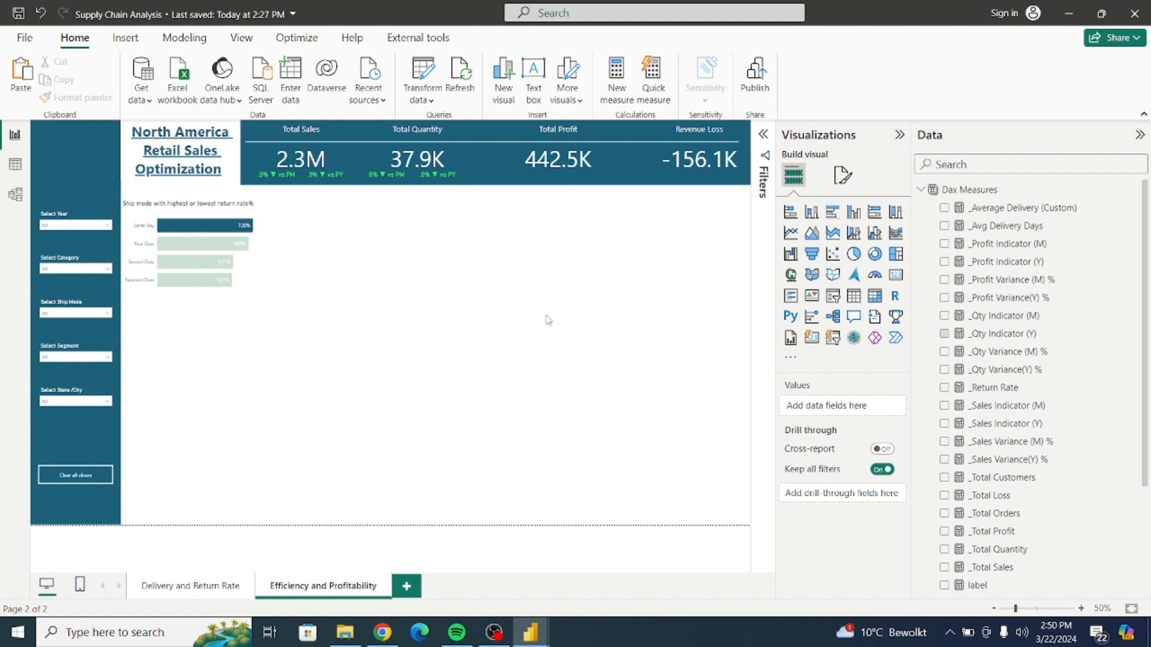
Filter the page to the year 2015 to check the indicator colours, and clear the year selection again
left_click(100, 226)
left_click(55, 247)
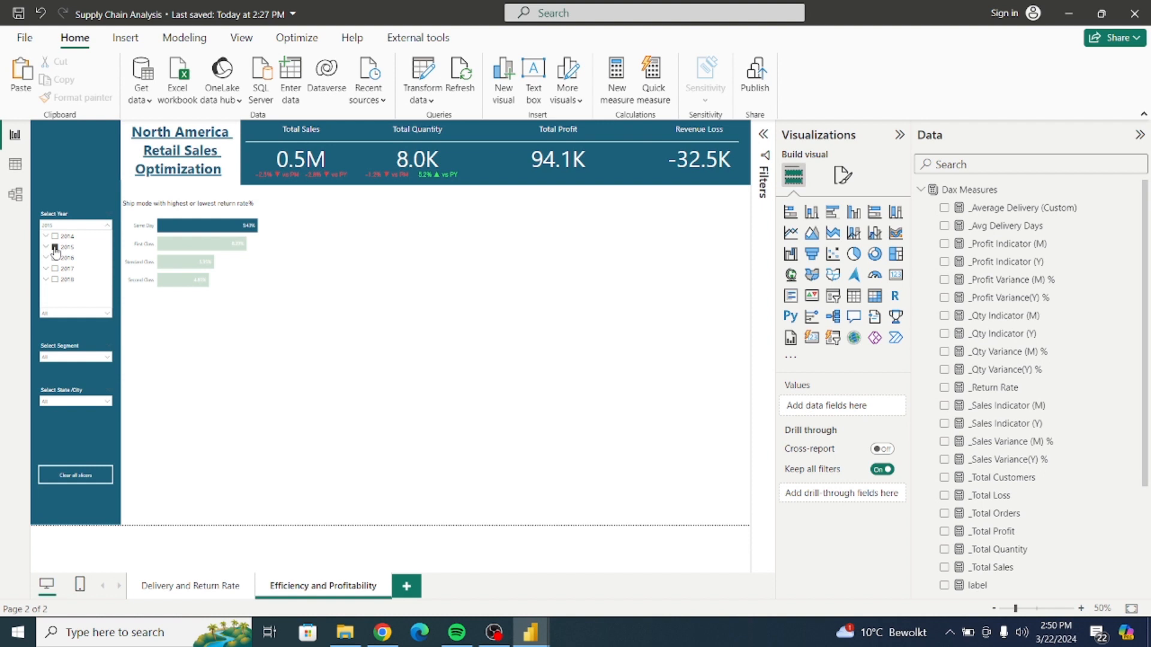
left_click(55, 247)
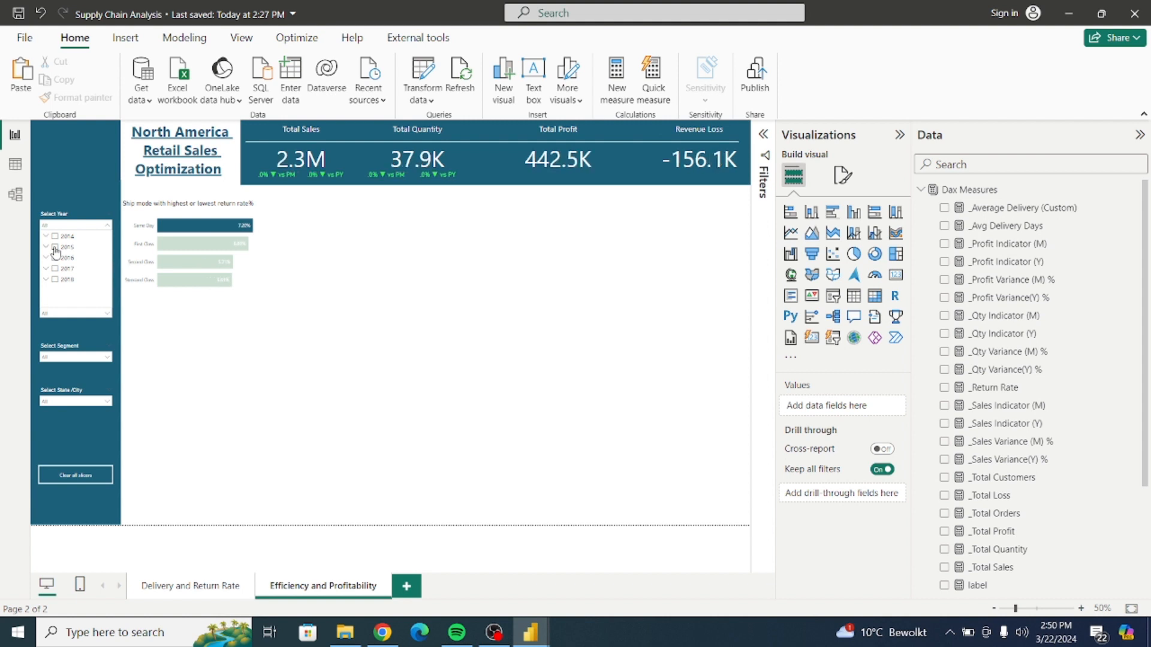
left_click(85, 181)
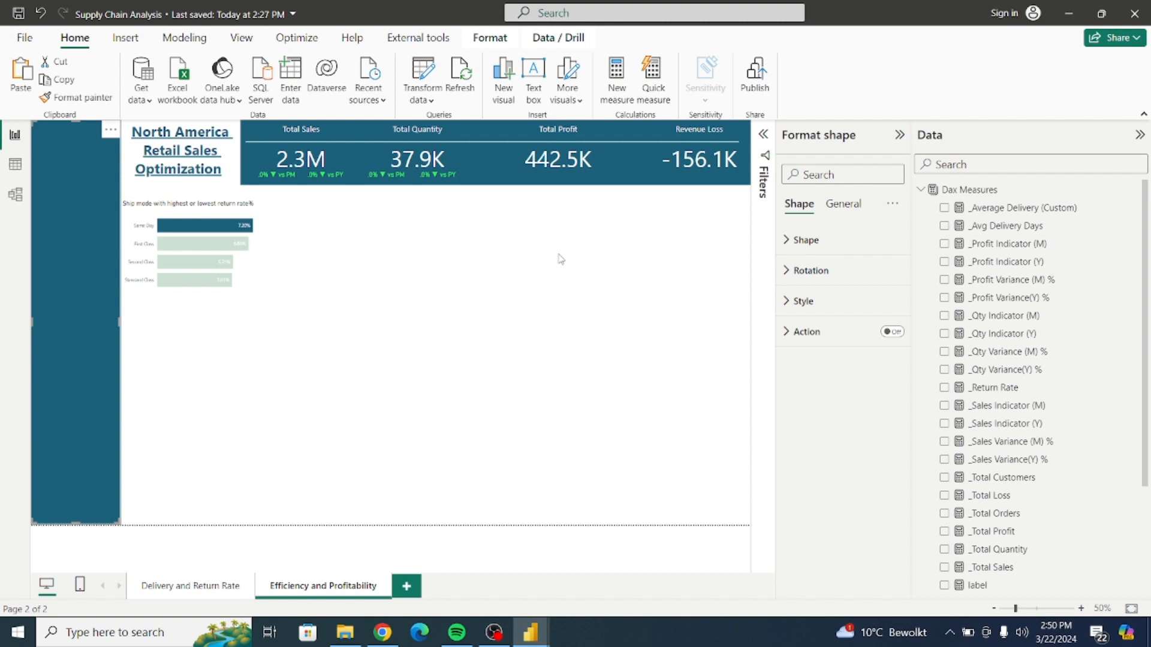
left_click(419, 382)
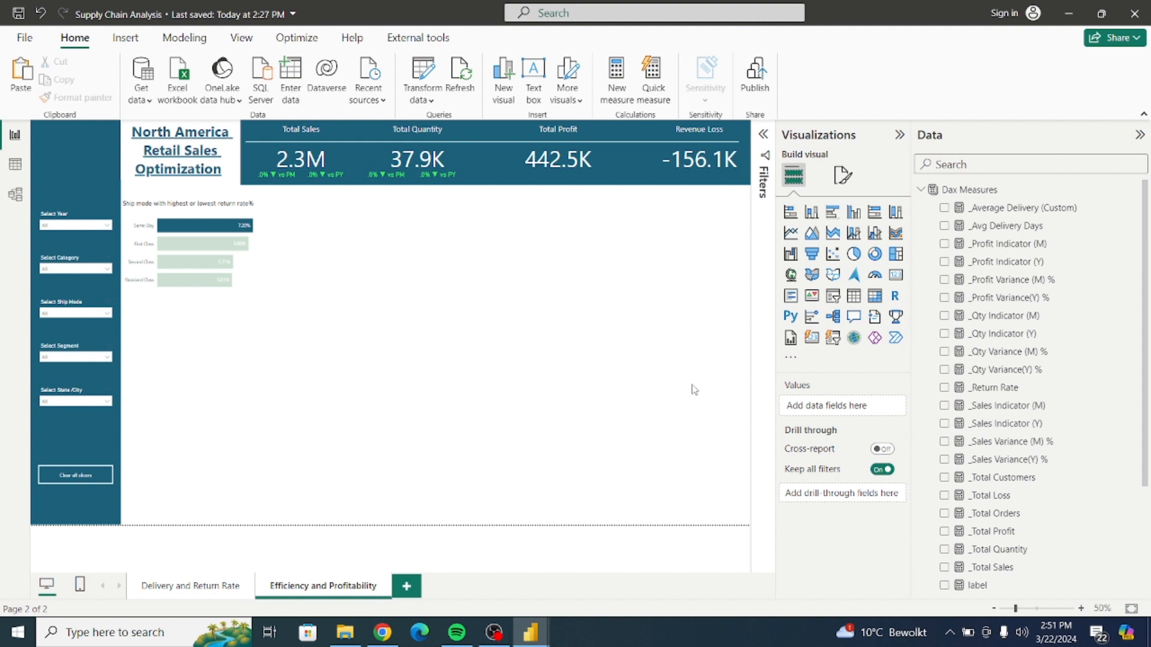
Review the DAX formulas of the _Profit Variance (M) %, _Profit Variance(Y) %, _Profit Indicator (Y) and _Profit Indicator (M) measures
left_click(1011, 286)
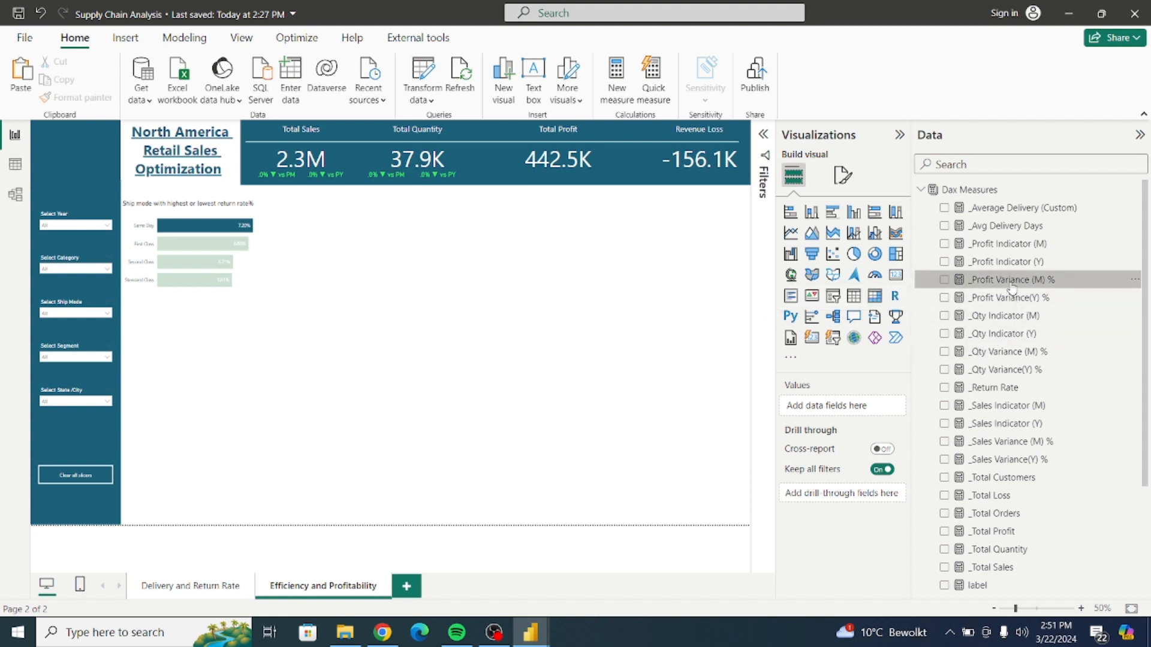
left_click(764, 137)
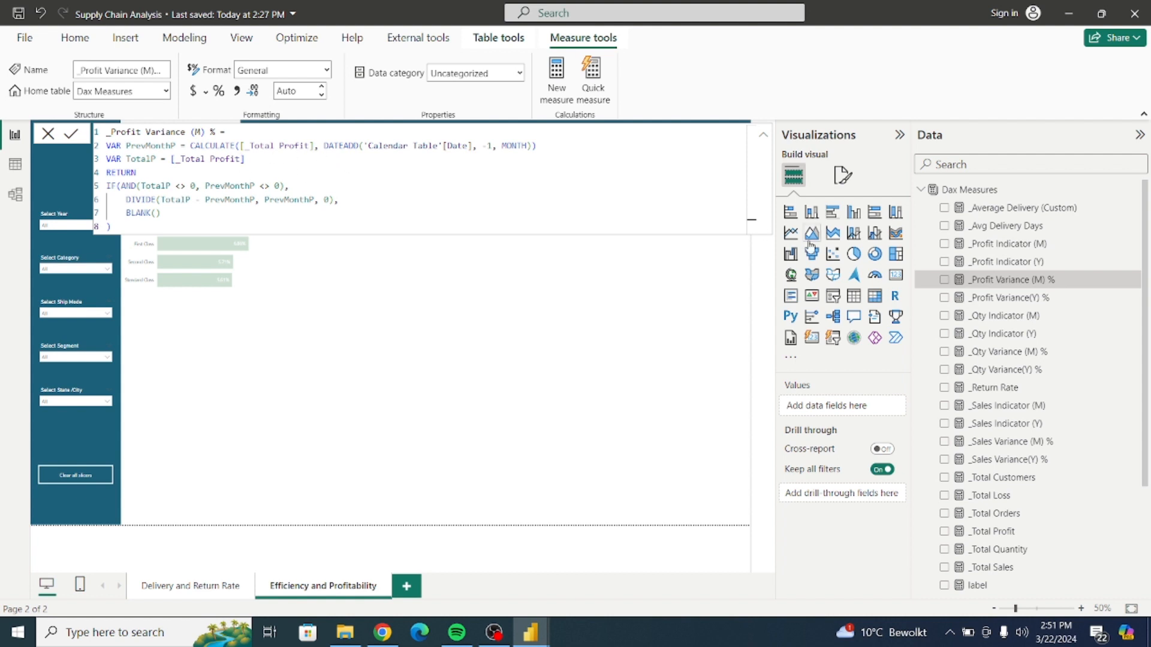
left_click(1022, 299)
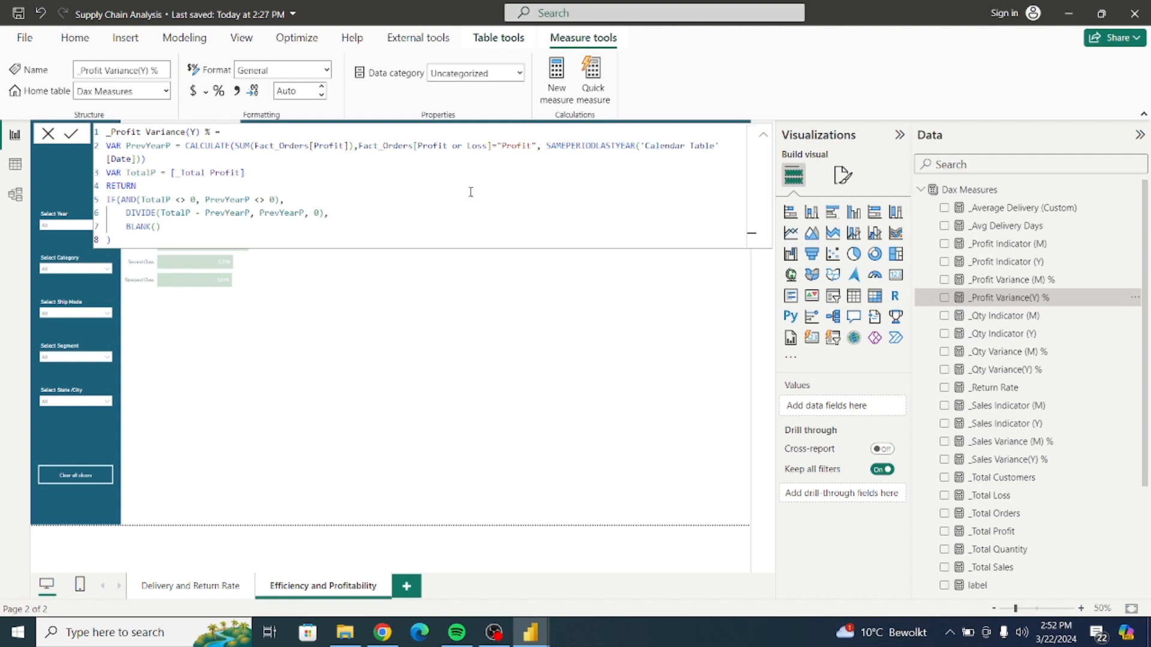
left_click(1003, 267)
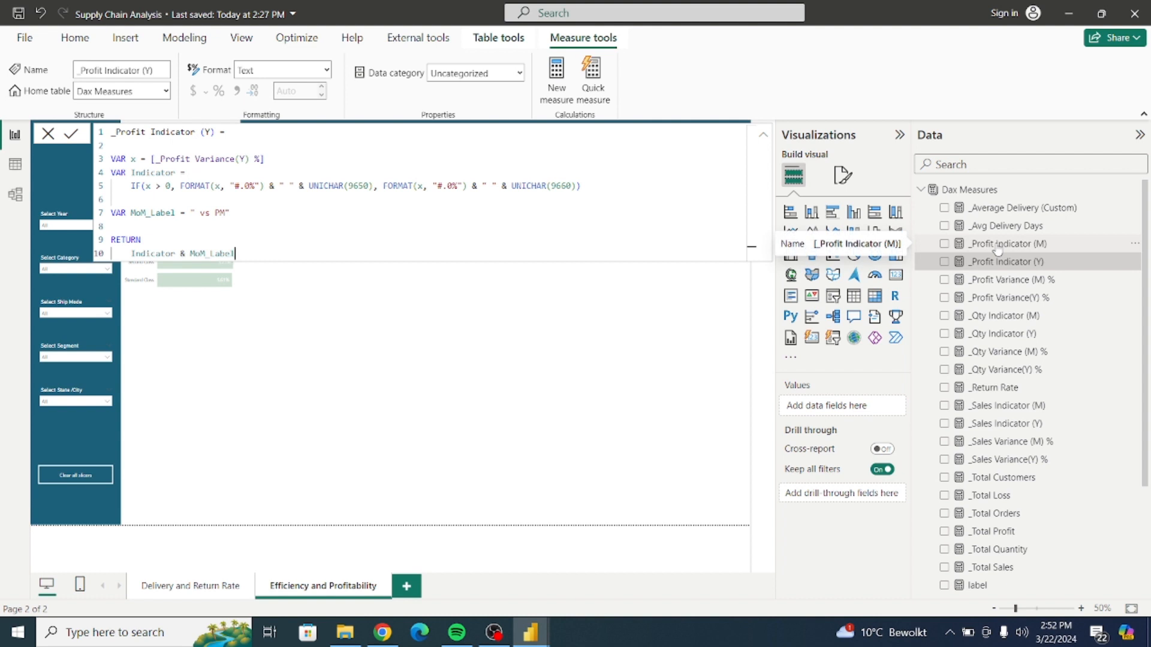
left_click(997, 245)
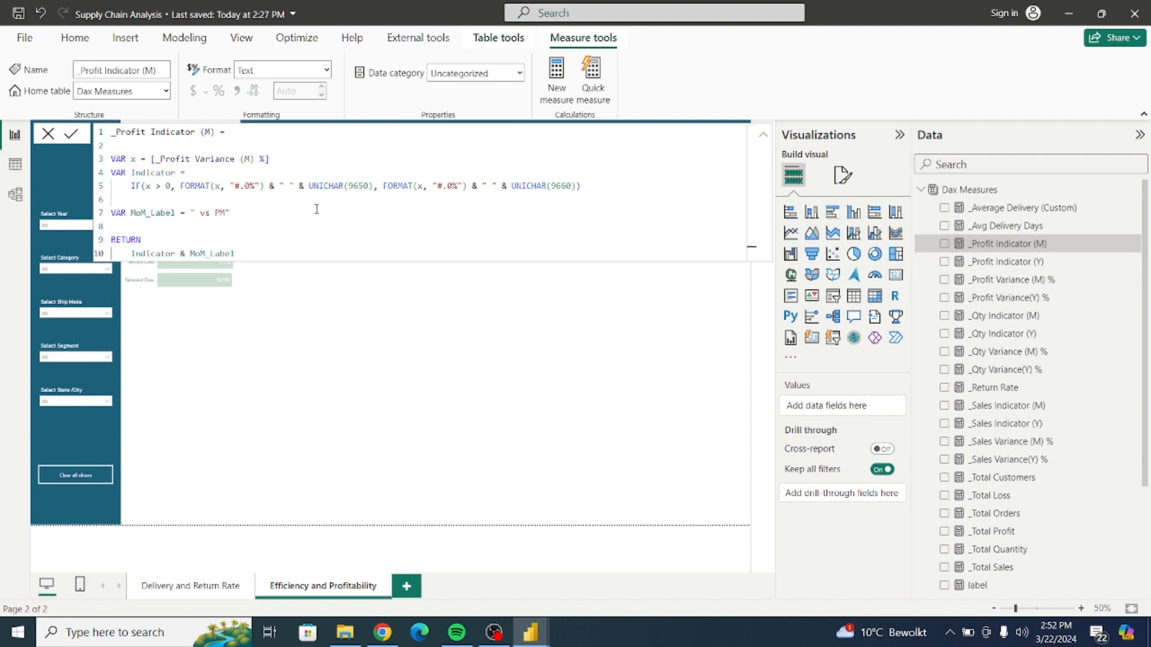
left_click(550, 324)
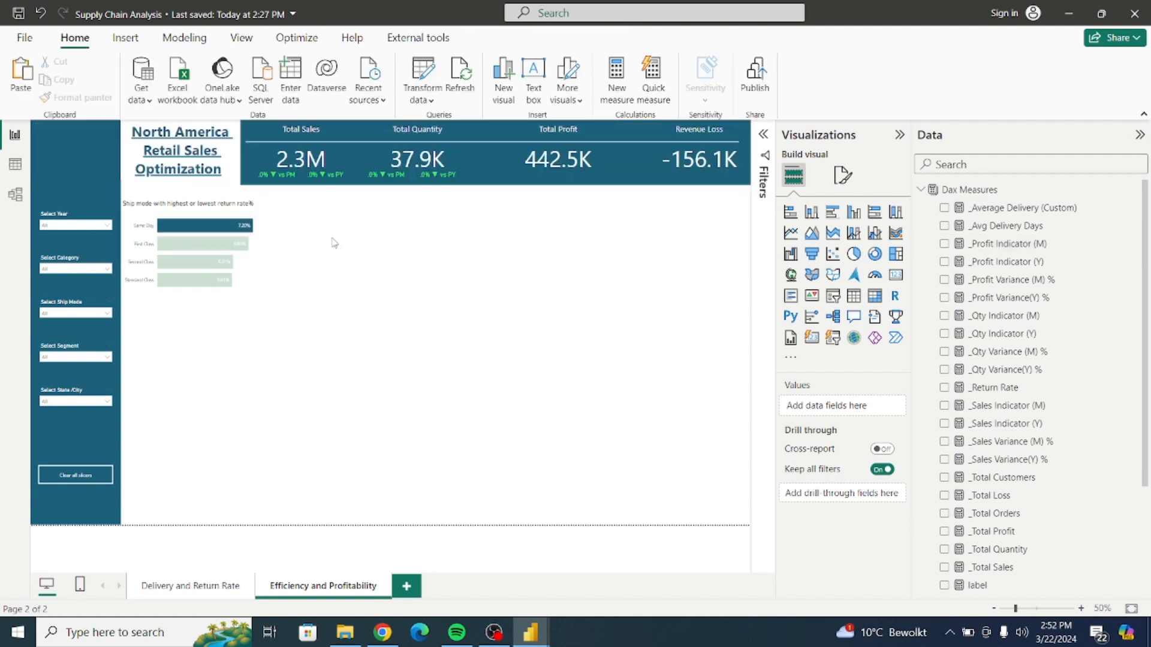
Paste two more copies of the monthly sales indicator card and place them side by side below the Total Profit KPI, level with the other indicators
left_click(18, 77)
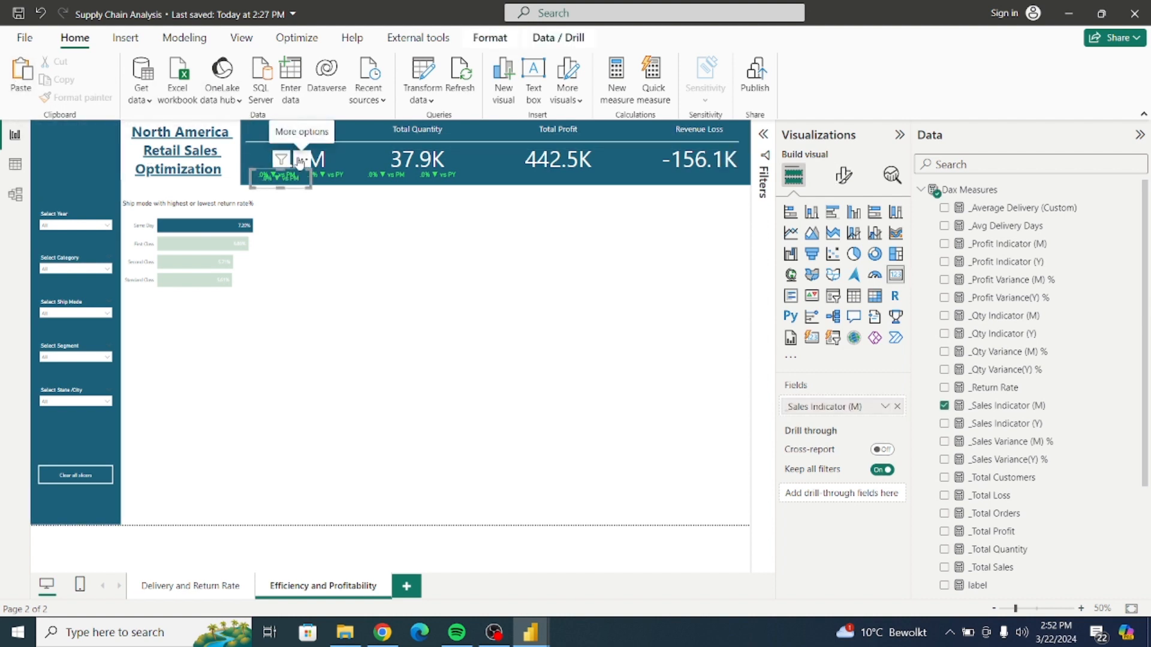
left_click_drag(299, 163, 490, 174)
left_click_drag(535, 165, 548, 161)
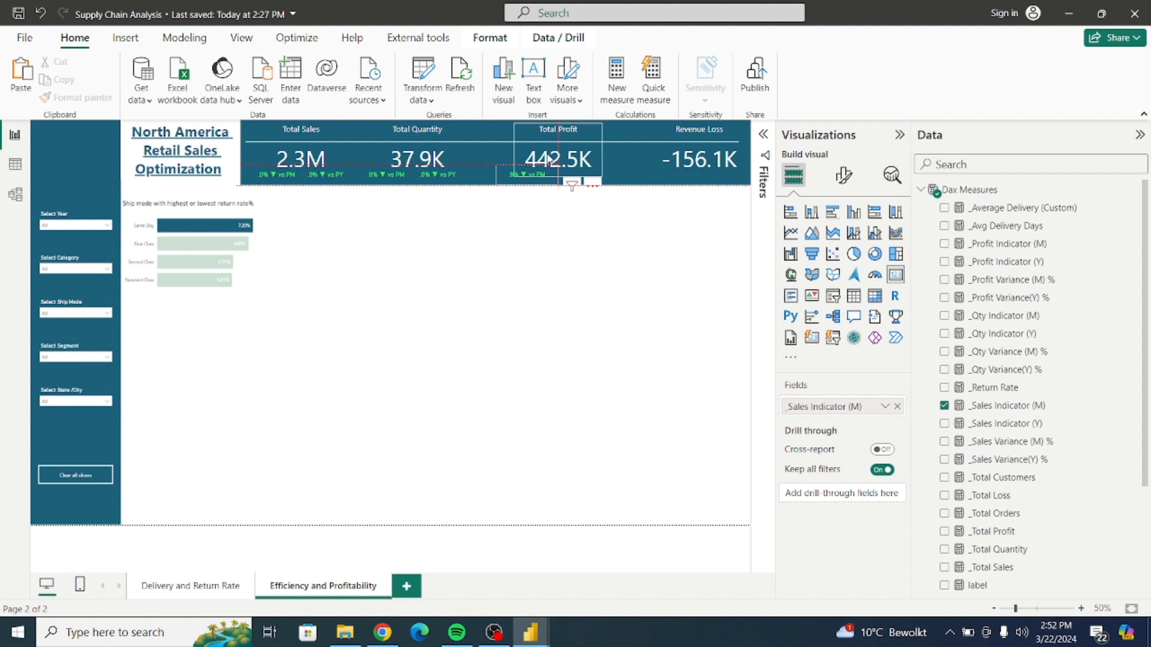
left_click_drag(548, 158, 549, 159)
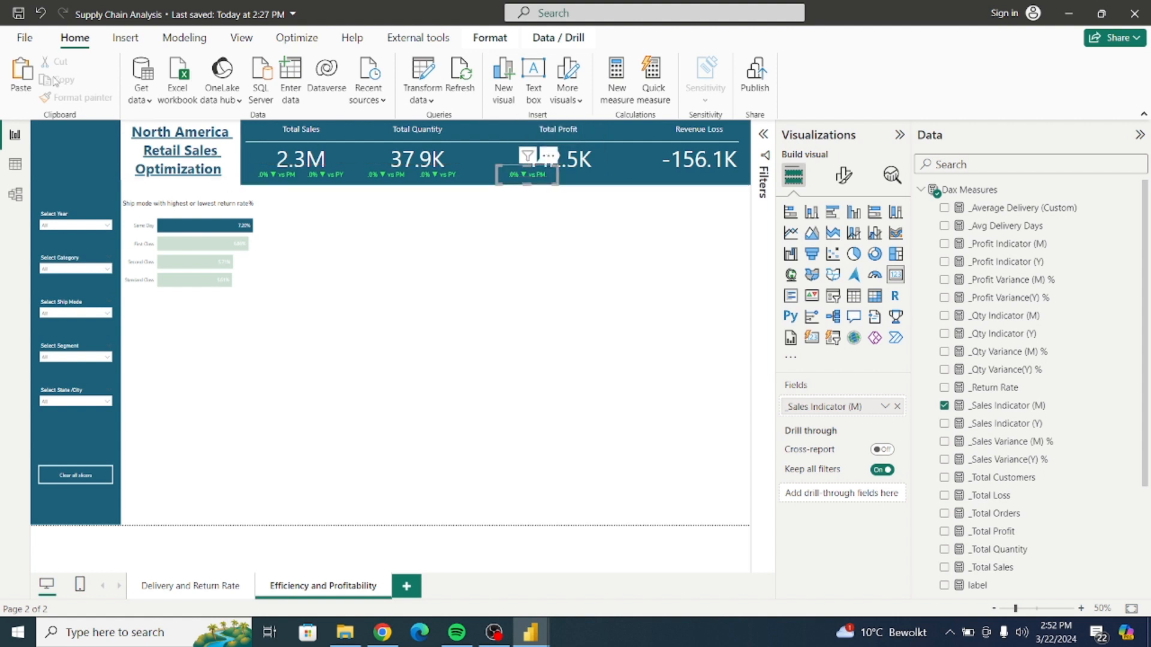
left_click(23, 71)
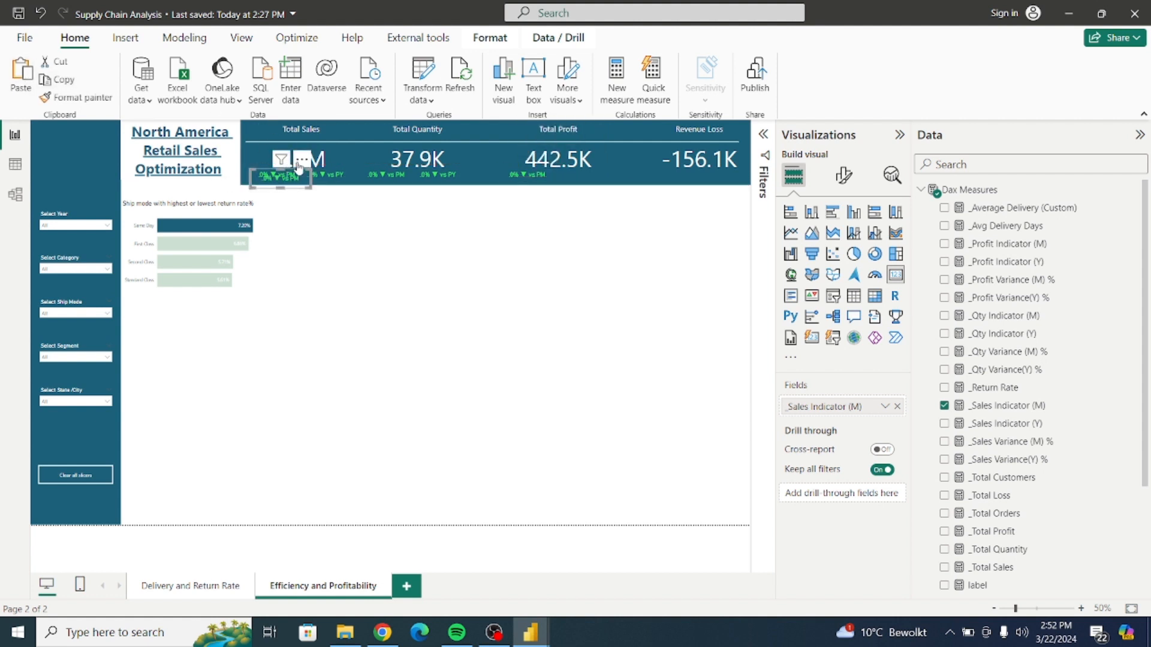
left_click_drag(302, 162, 602, 167)
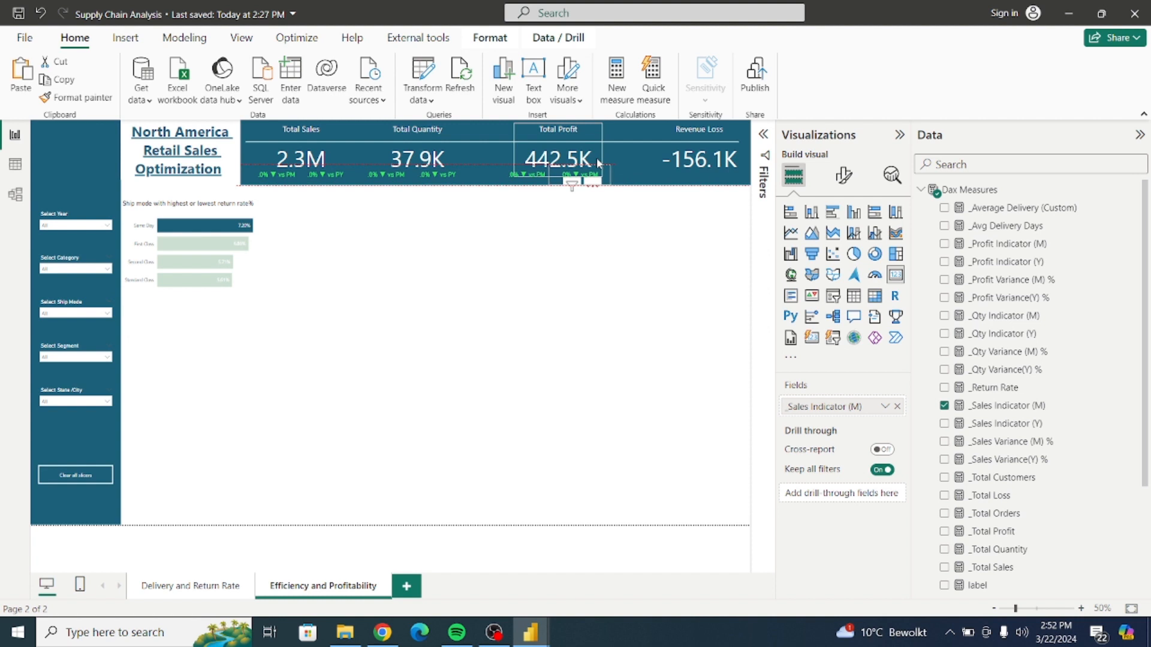
left_click_drag(597, 159, 597, 159)
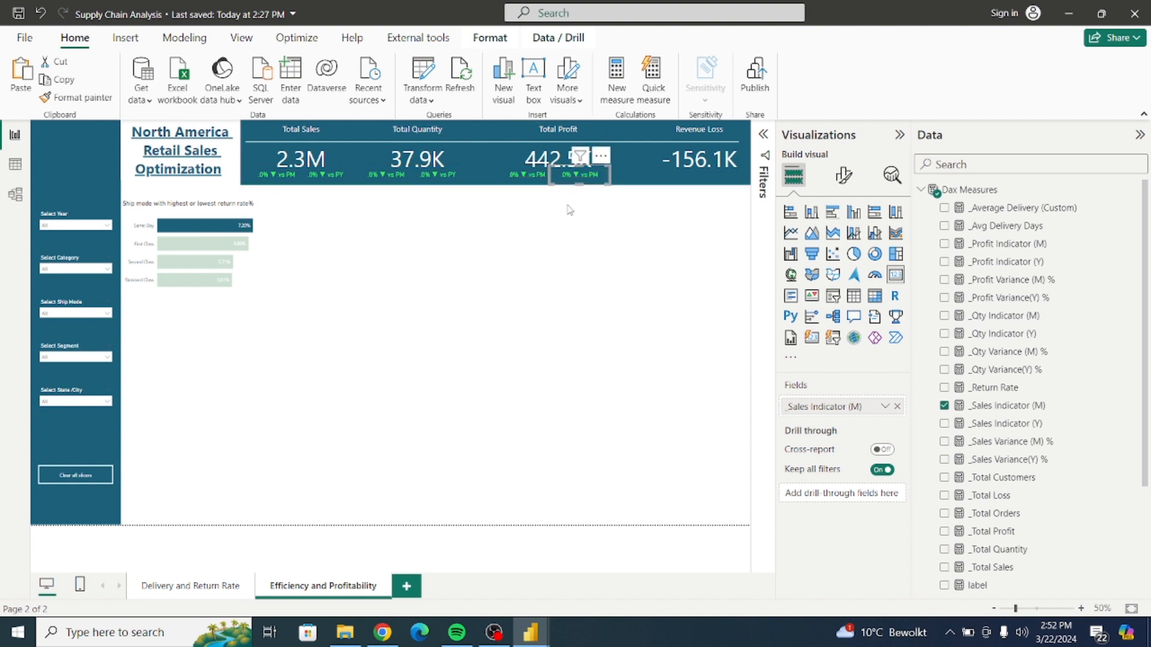
Replace the sales measure in the two cards below Total Profit with _Profit Indicator (M) in the first and _Profit Indicator (Y) in the second
left_click_drag(603, 180, 550, 181)
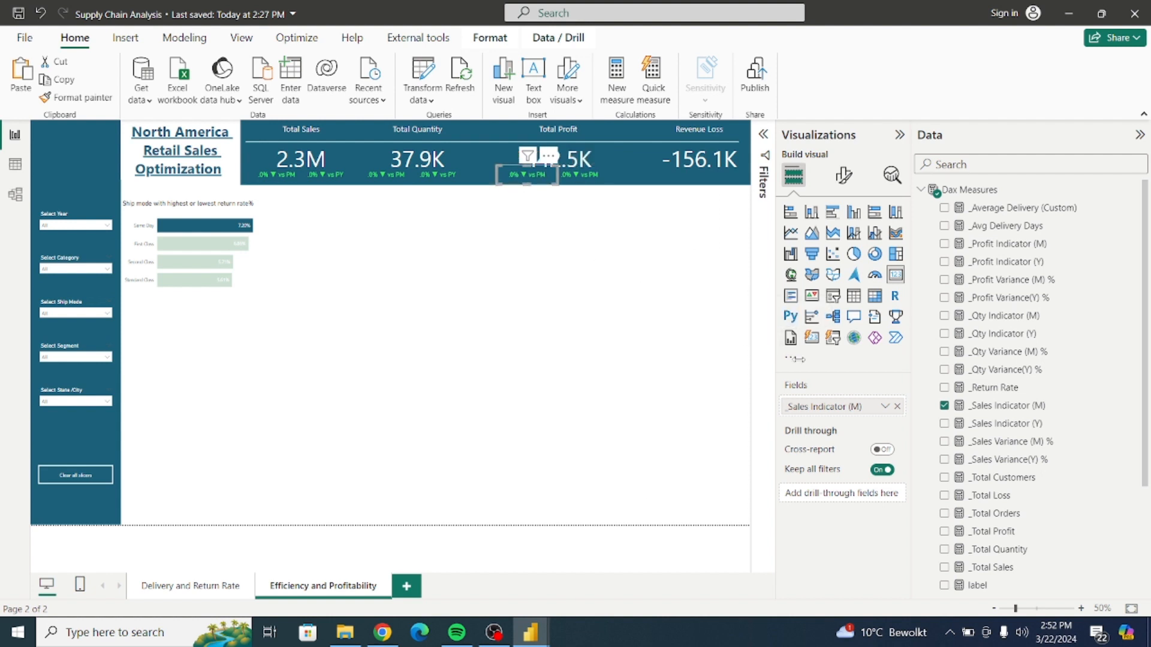
left_click(897, 408)
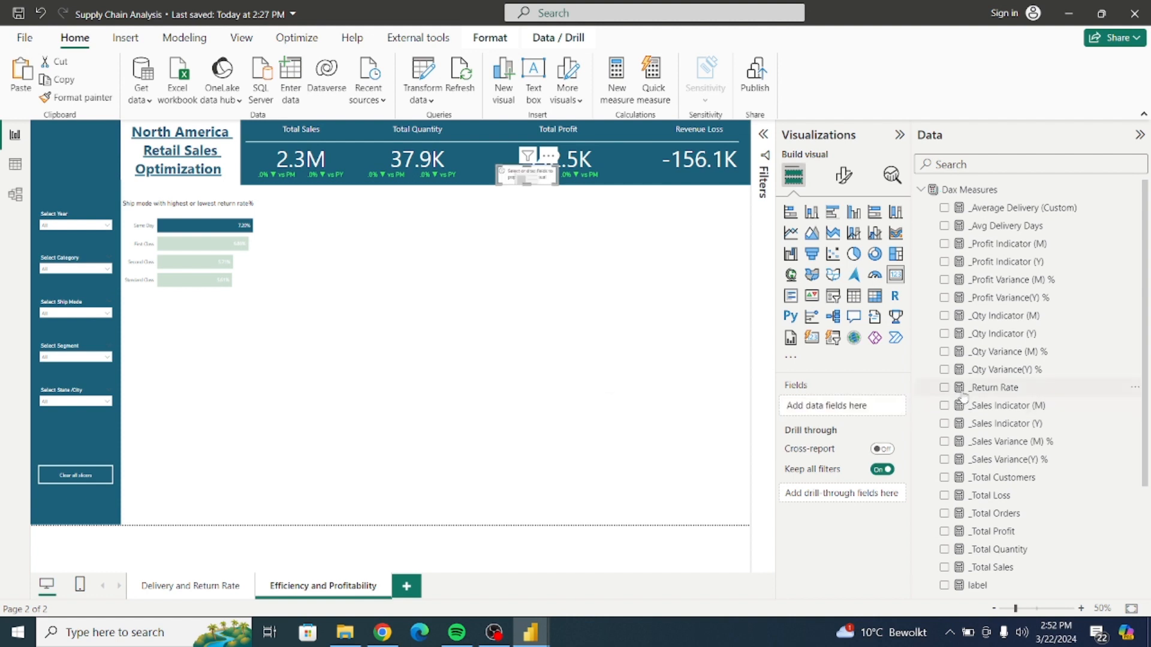
left_click(945, 244)
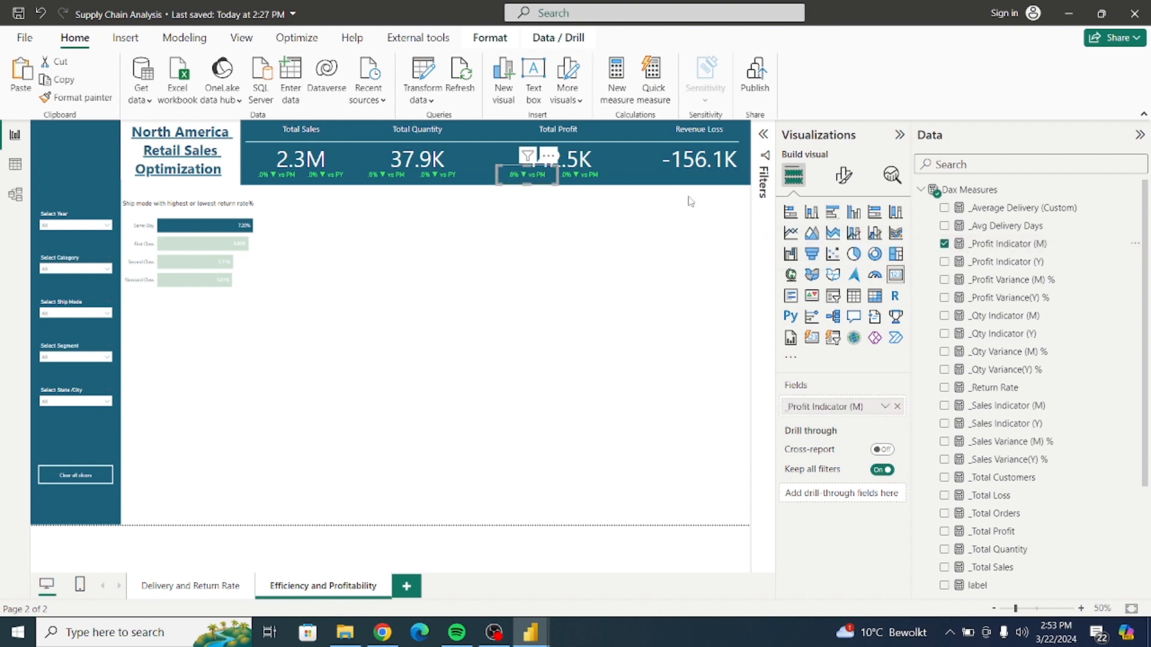
left_click(596, 184)
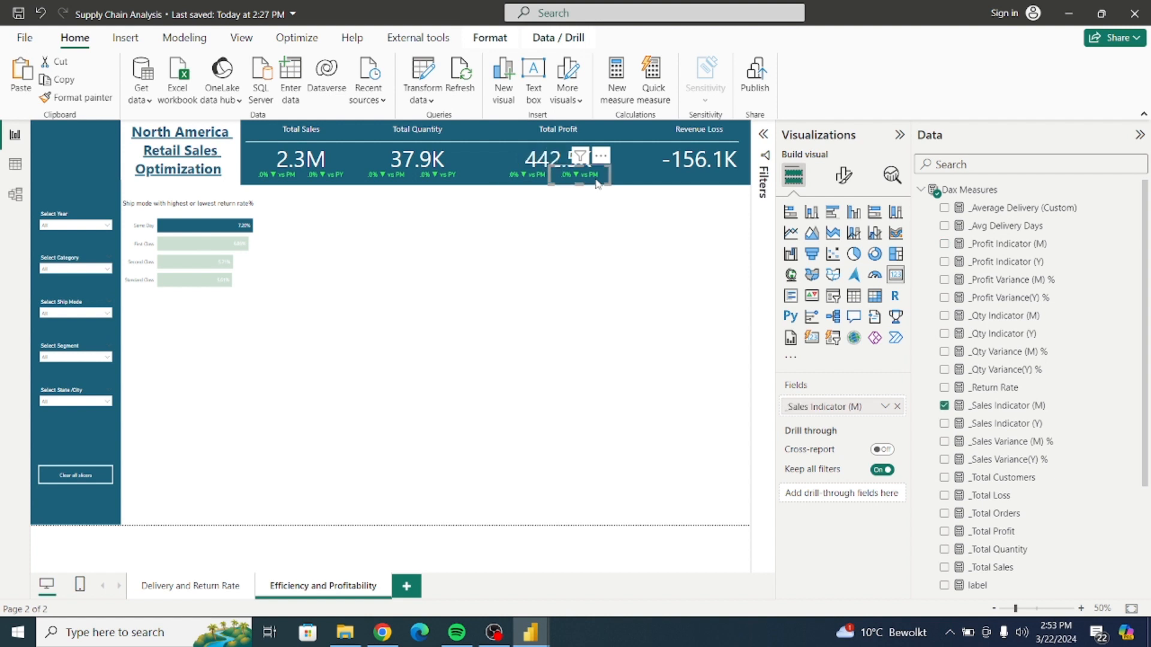
left_click(898, 407)
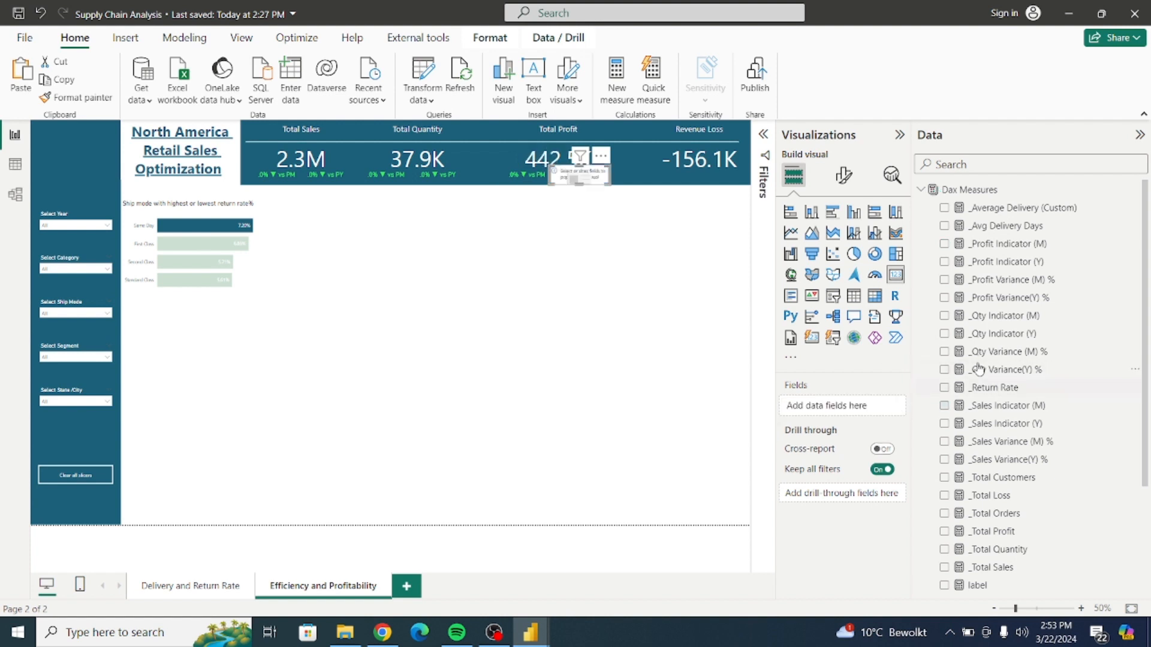
left_click(945, 265)
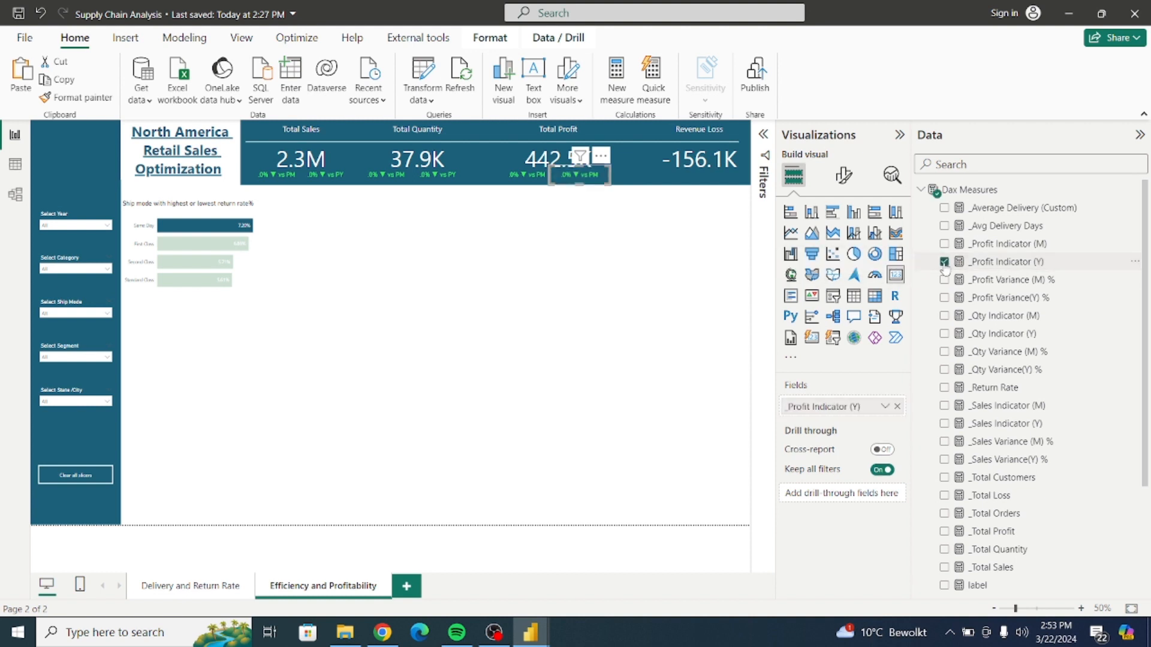
Open the callout colour rules of the monthly Total Profit indicator card and expand the Dax Measures table among the base field choices
left_click(505, 179)
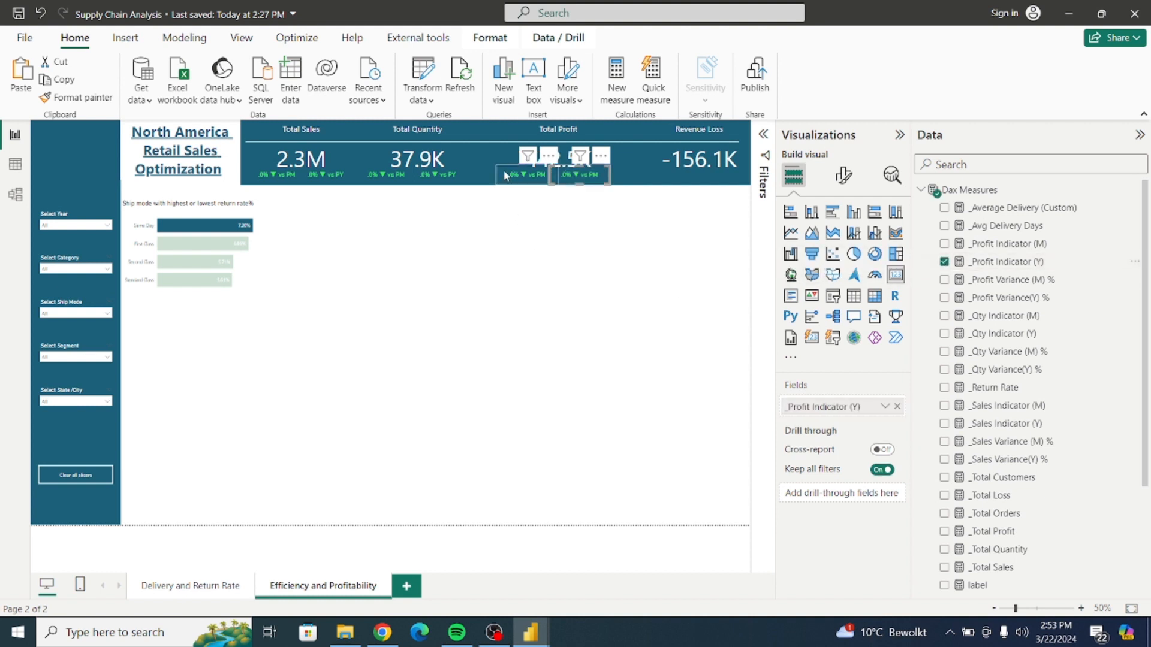
left_click(843, 175)
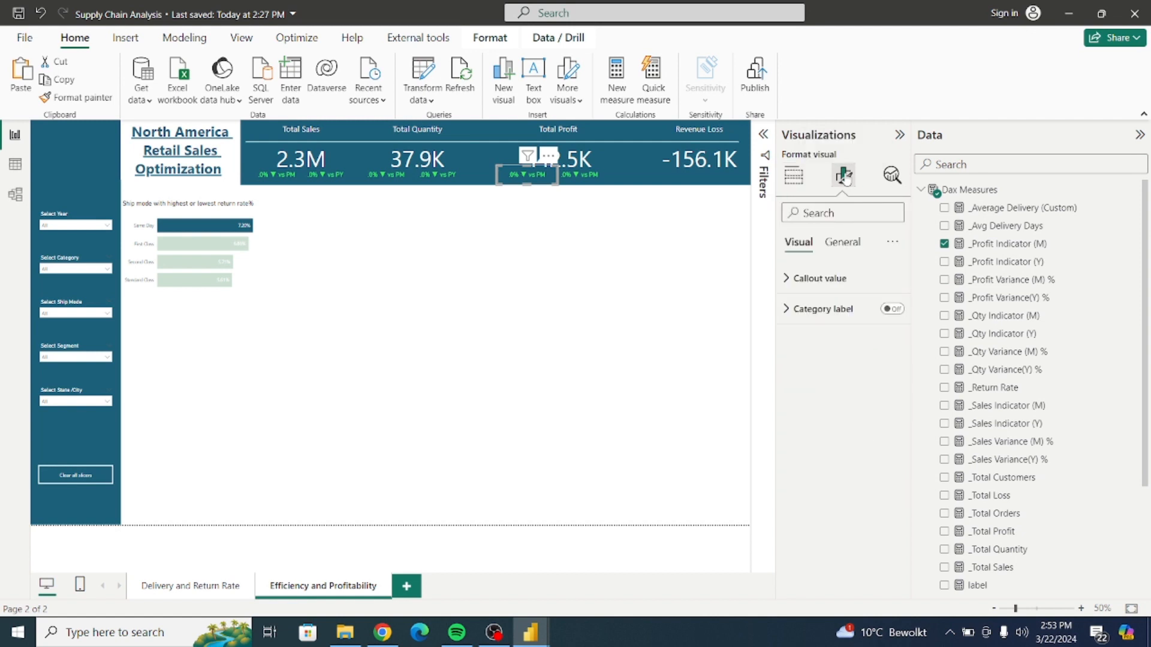
left_click(801, 280)
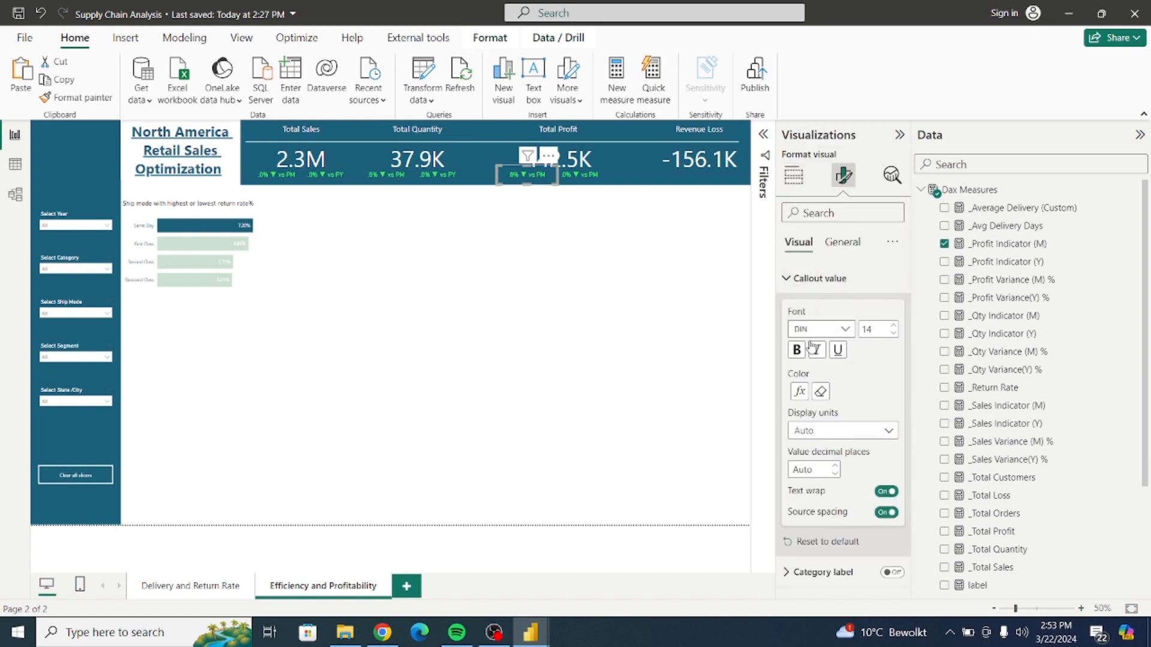
left_click(804, 387)
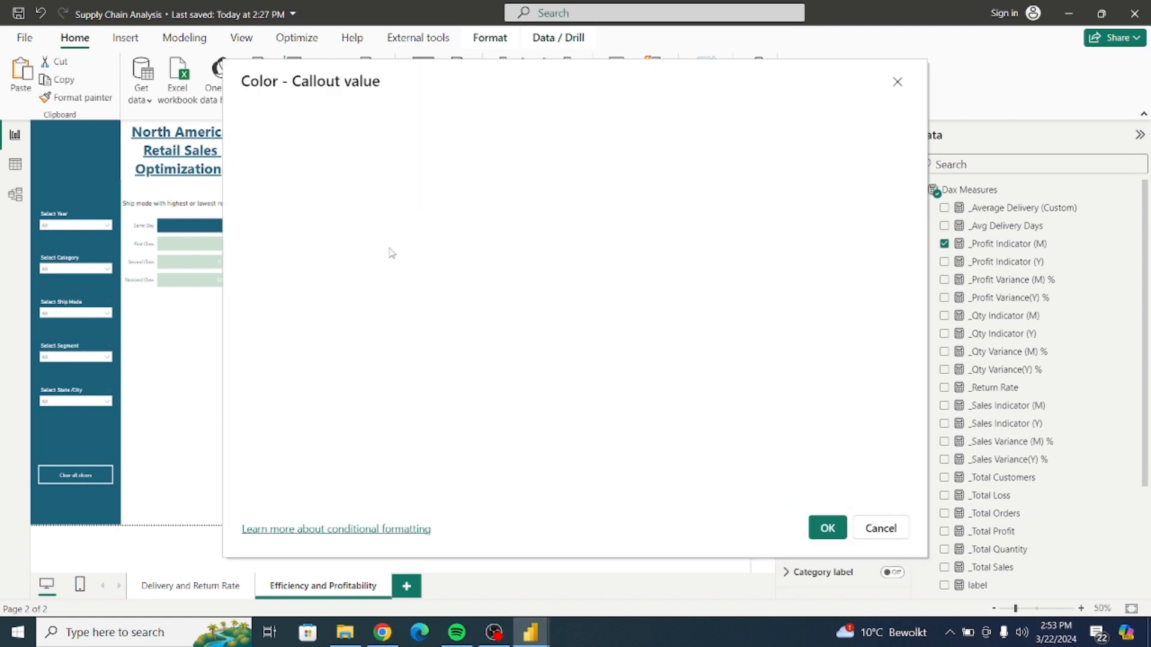
left_click(355, 208)
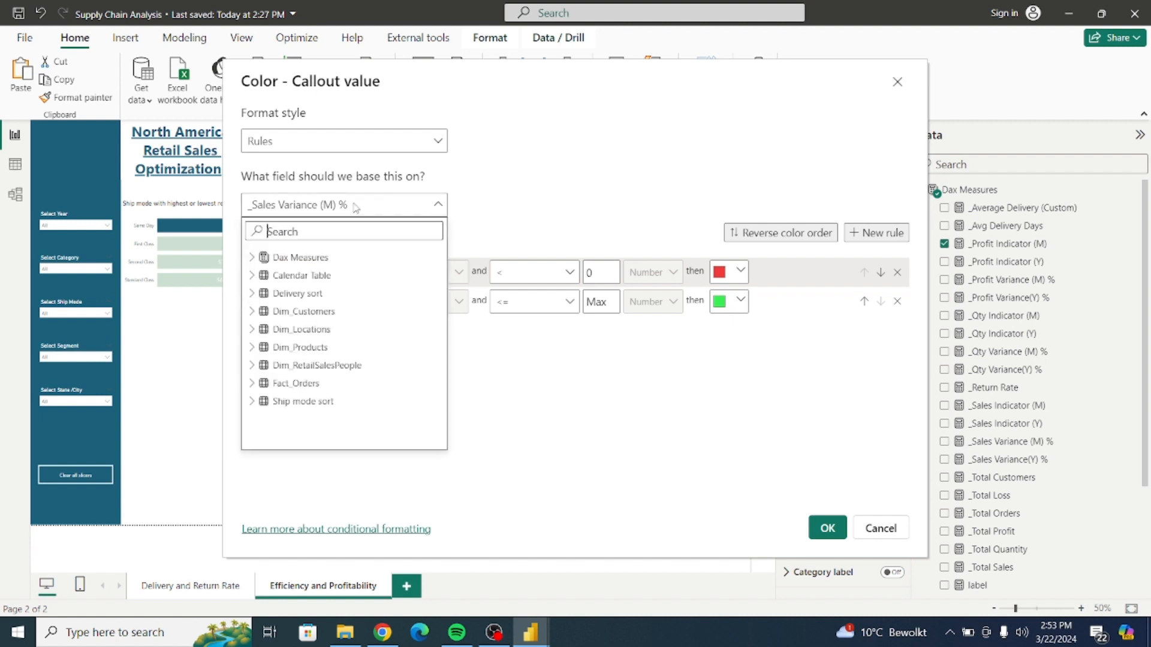
left_click(263, 257)
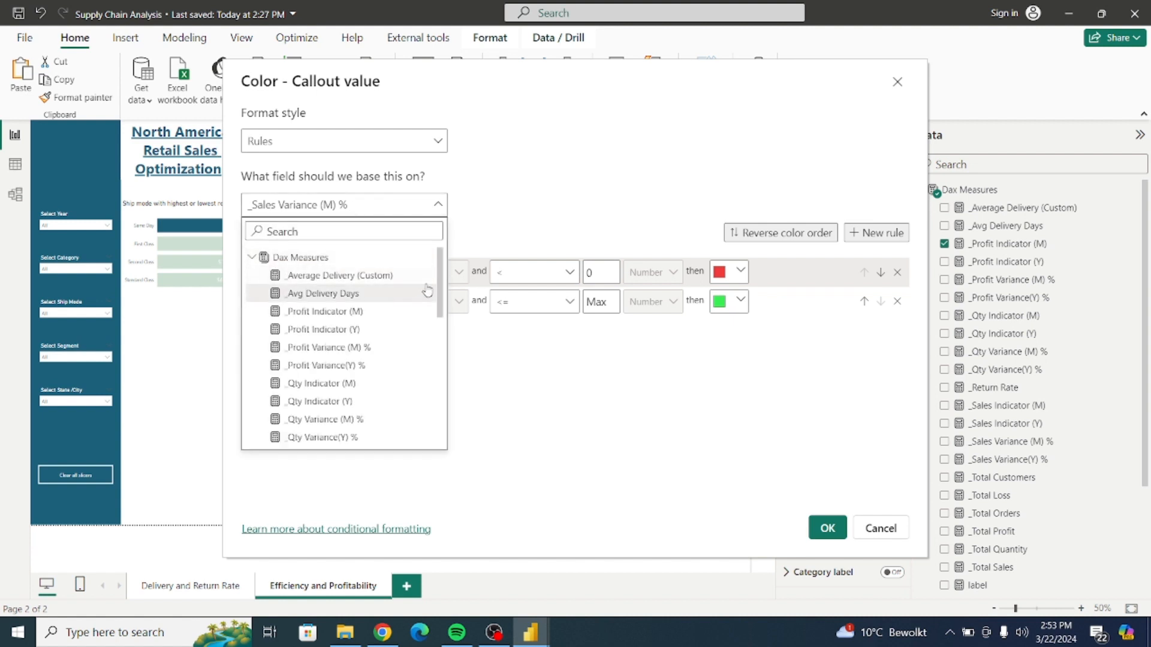
Base the colour rules of the profit month indicator's callout value on _Profit Variance (M) %
scroll(442, 316, "down", 2)
scroll(441, 315, "down", 5)
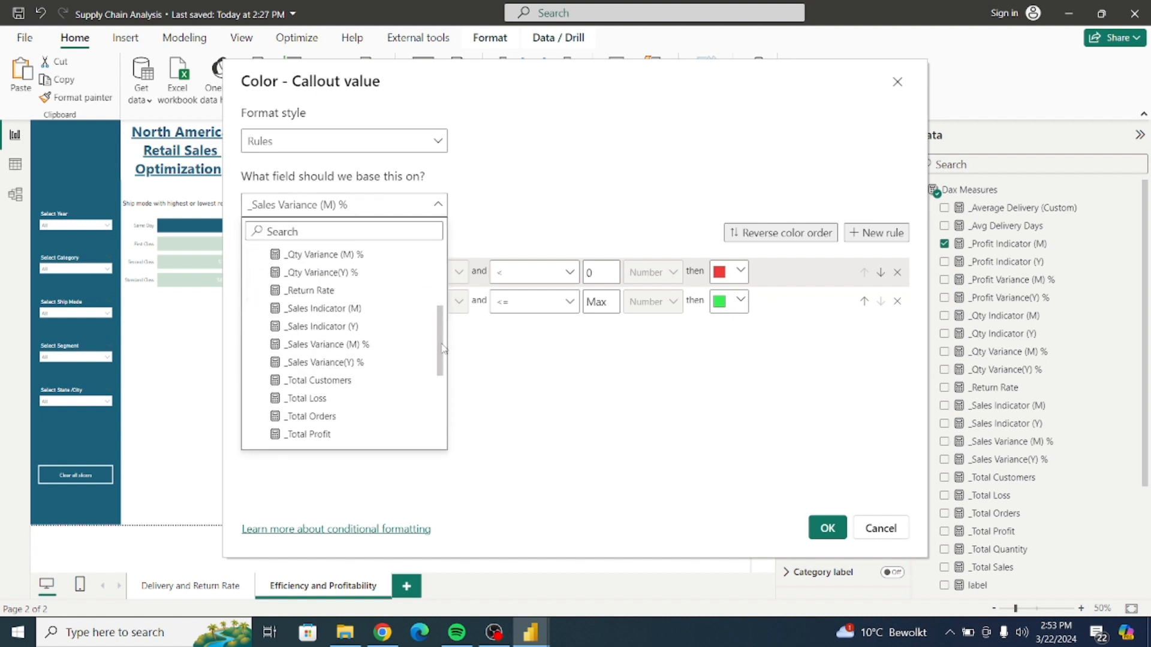
left_click_drag(442, 336, 434, 308)
scroll(433, 307, "up", 2)
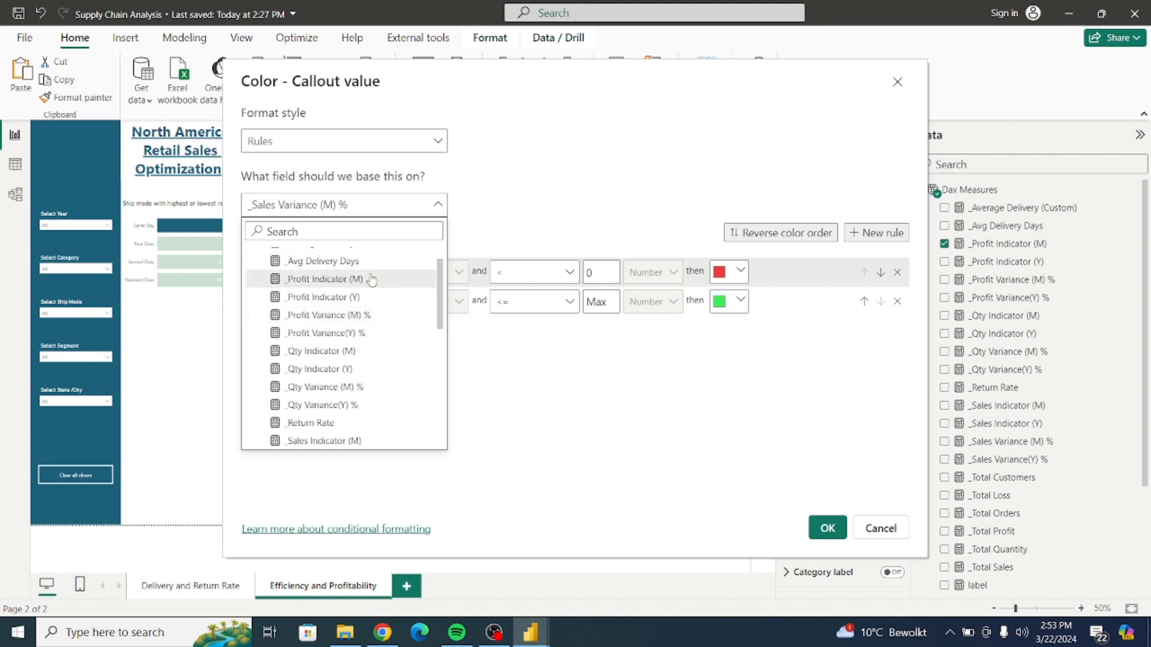
left_click(318, 320)
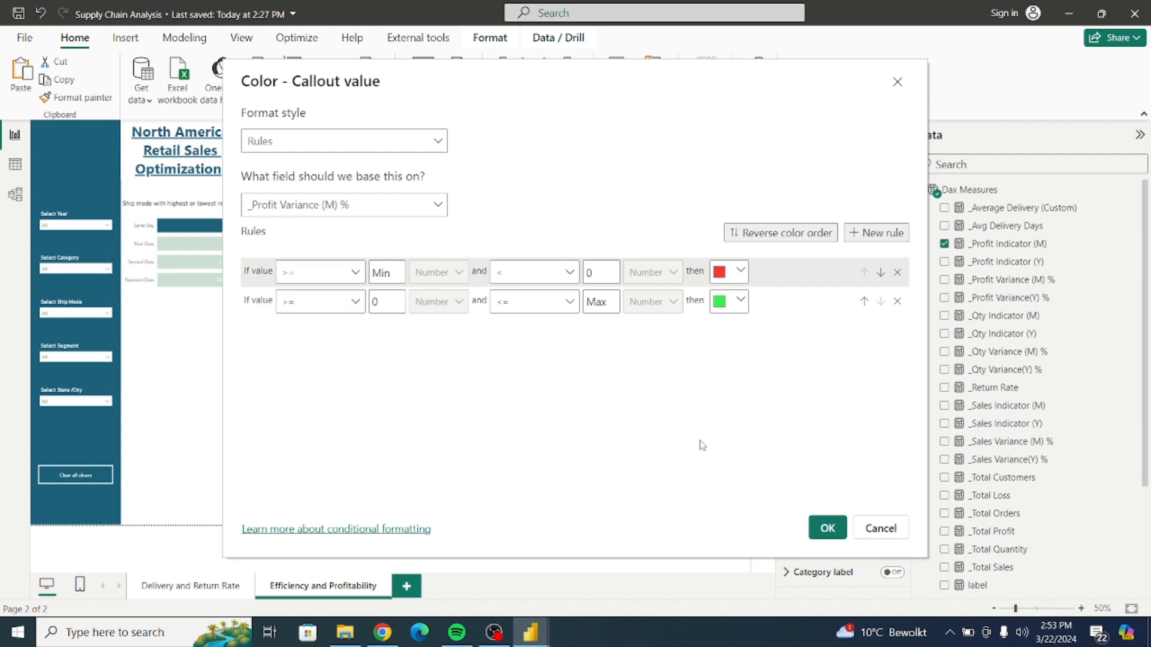
left_click(828, 528)
Base the colour rules of the profit year indicator's callout value on _Profit Variance(Y) %
left_click(576, 183)
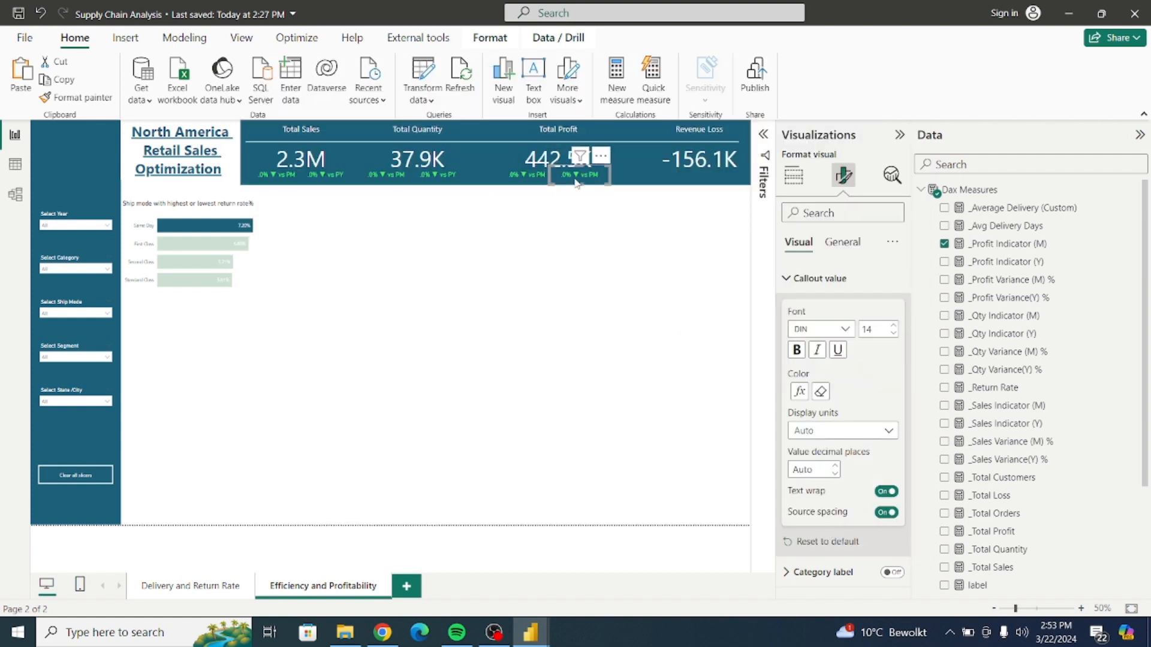
left_click(801, 393)
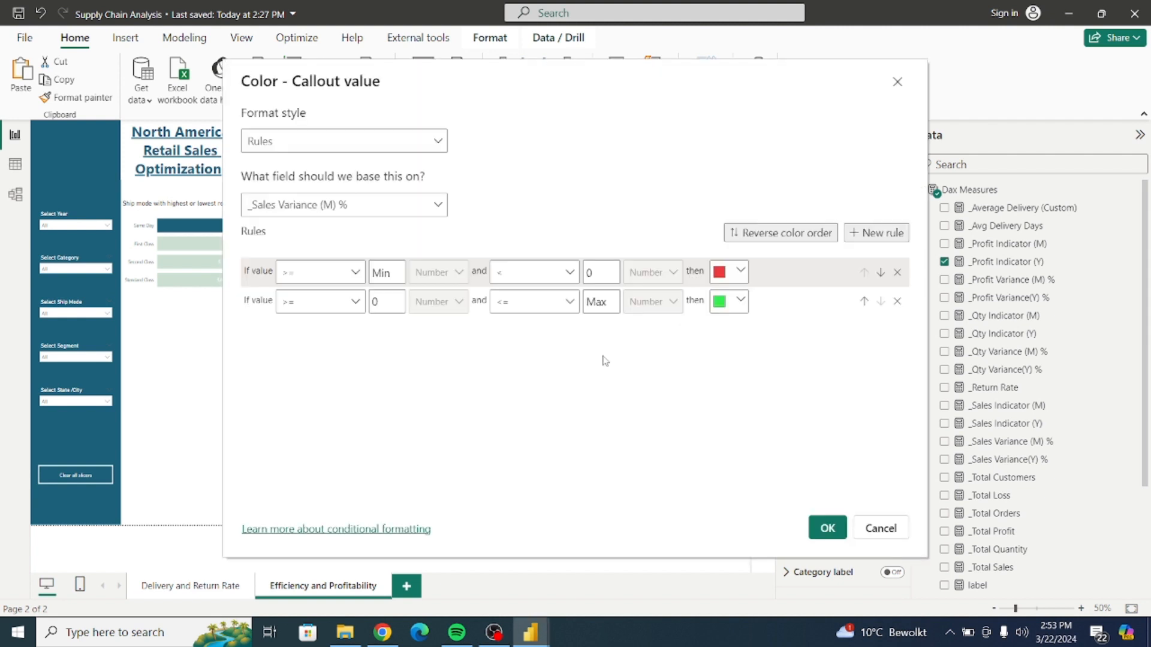
left_click(360, 206)
left_click(252, 259)
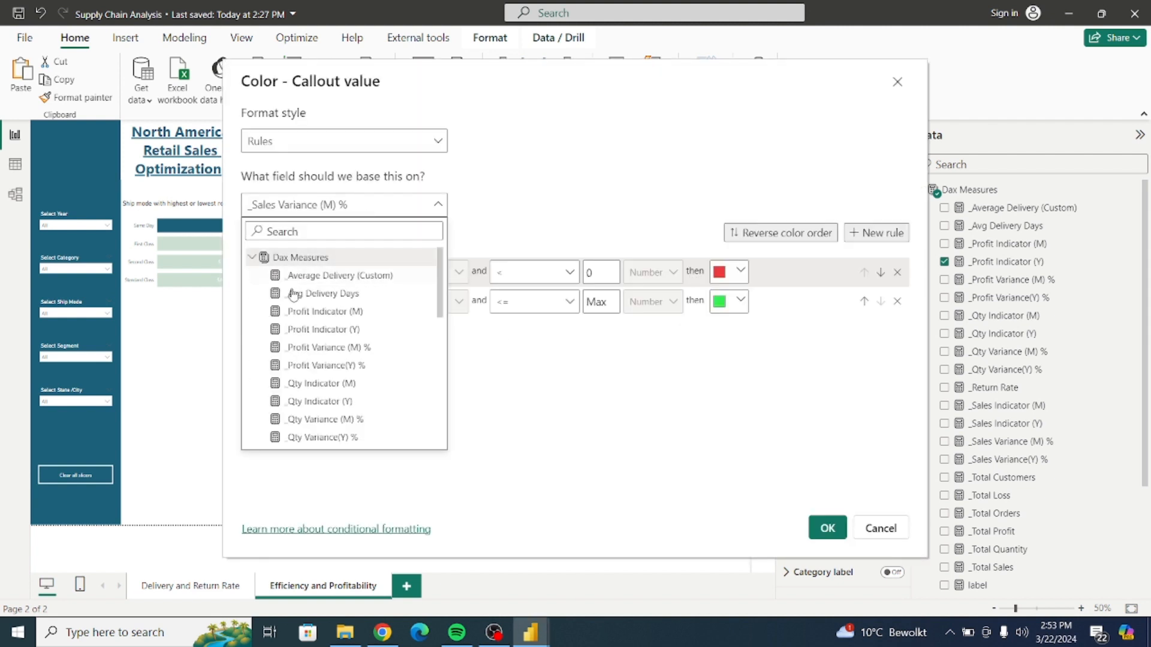
left_click(324, 366)
left_click(816, 533)
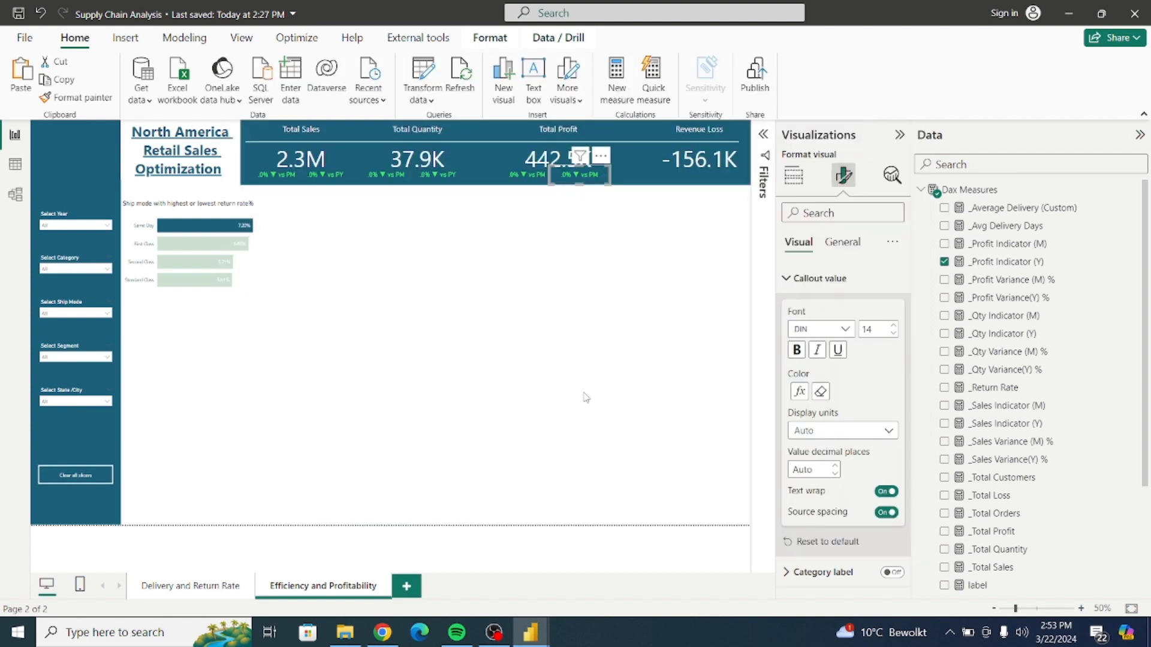
left_click(551, 372)
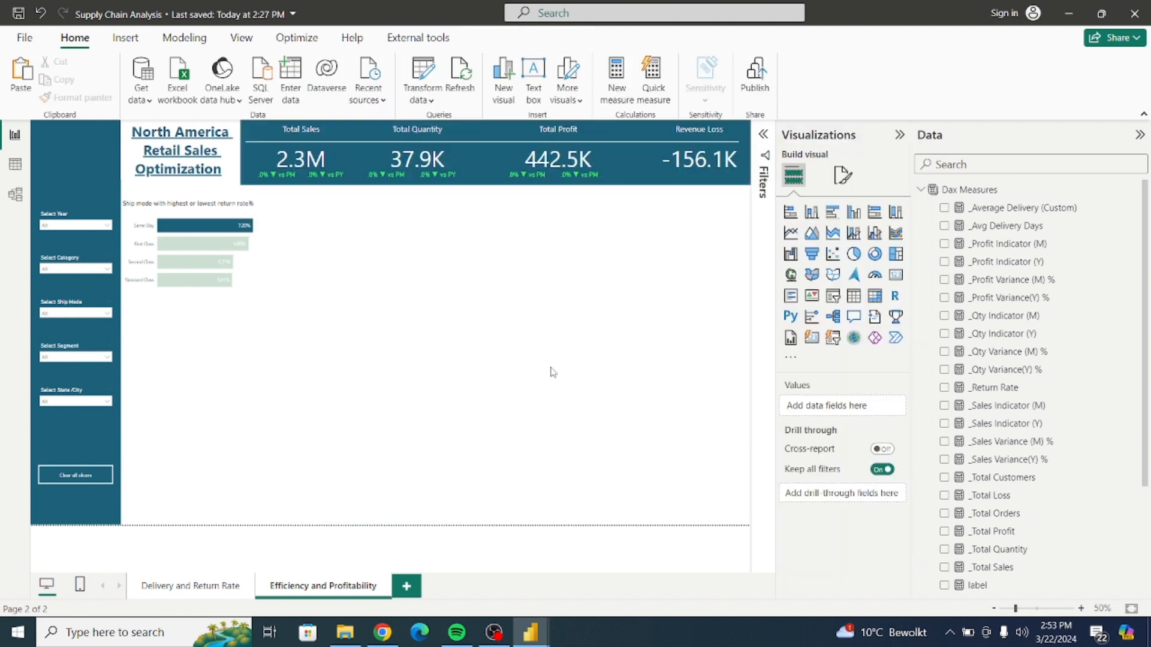
Check the indicator colours by filtering the year slicer to 2015, 2016 and 2017 in turn, then clear the selection
left_click(109, 225)
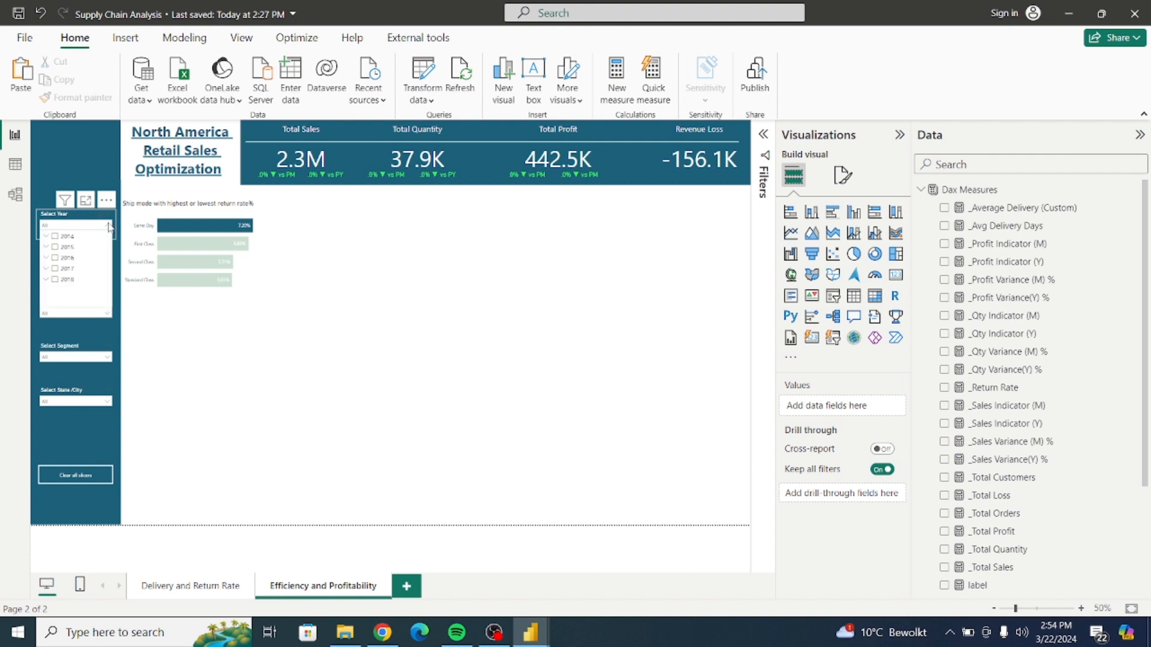
left_click(55, 247)
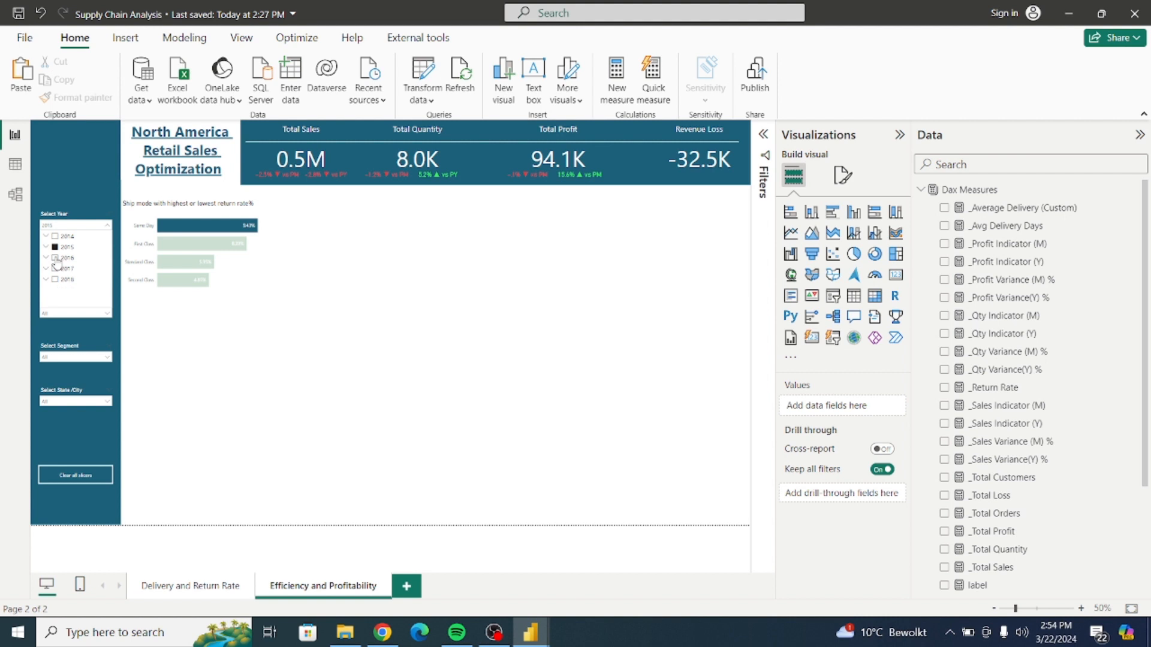
left_click(55, 258)
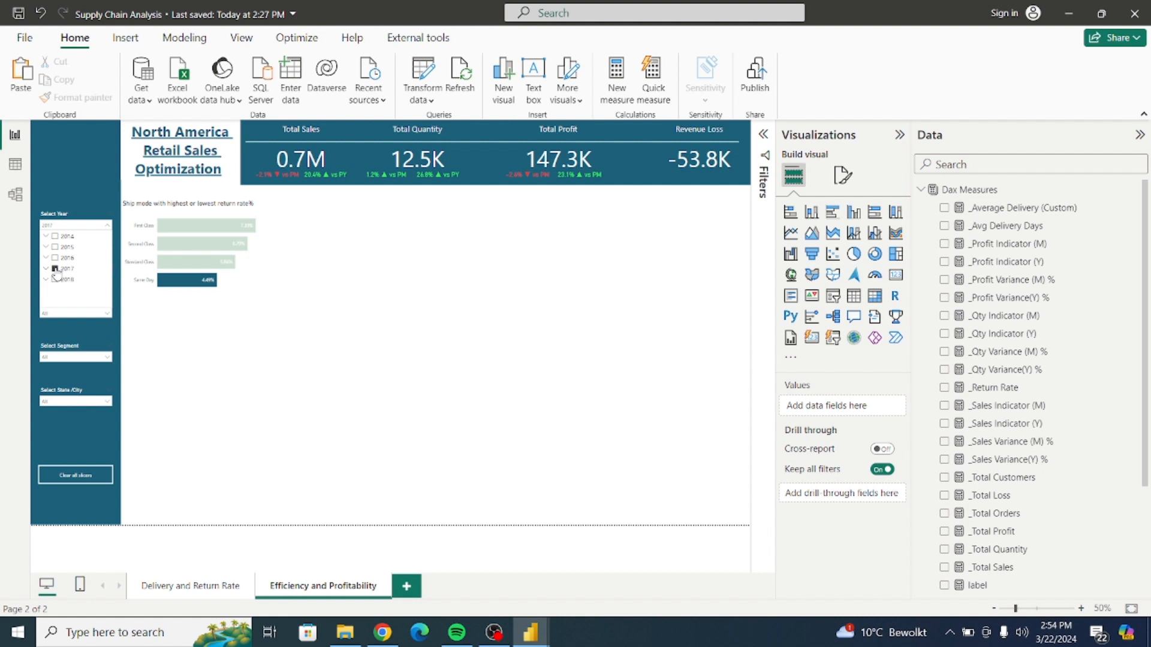
left_click(55, 269)
left_click(77, 175)
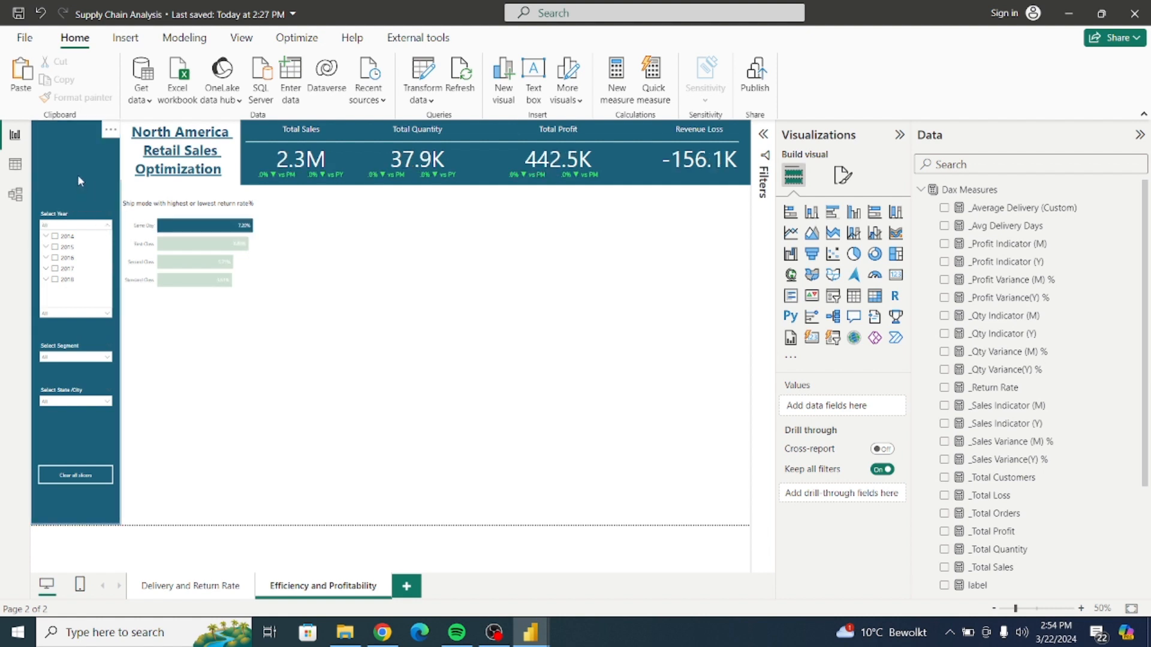
Narrow the Data pane to give the report page more room
left_click(80, 180)
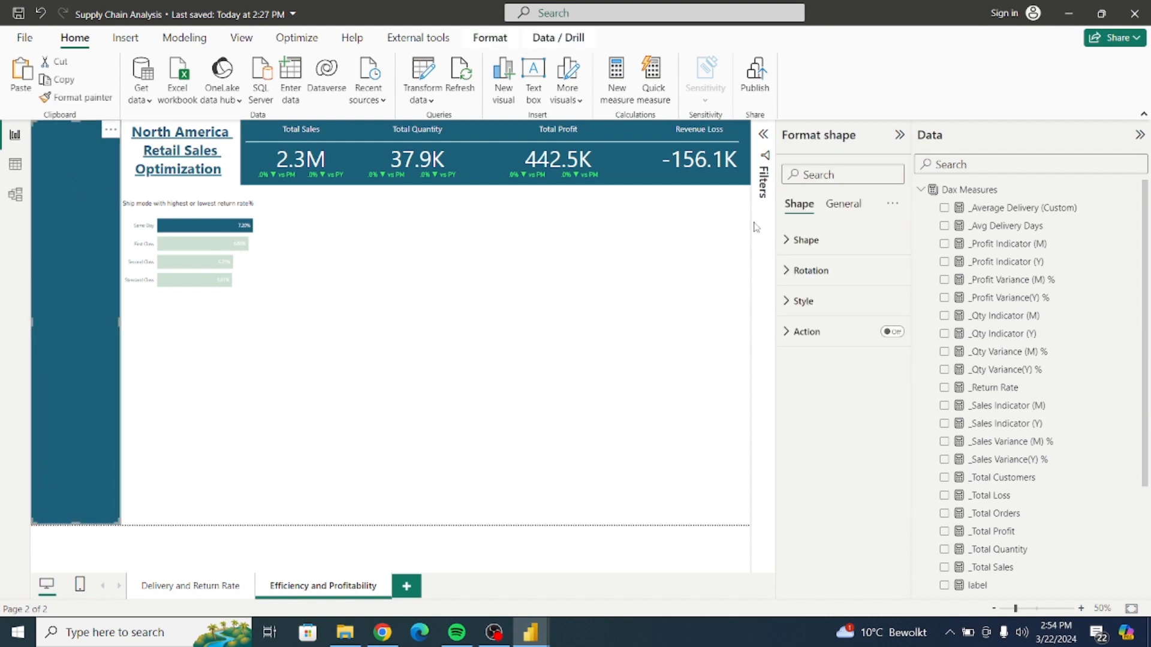
left_click_drag(911, 128, 1084, 125)
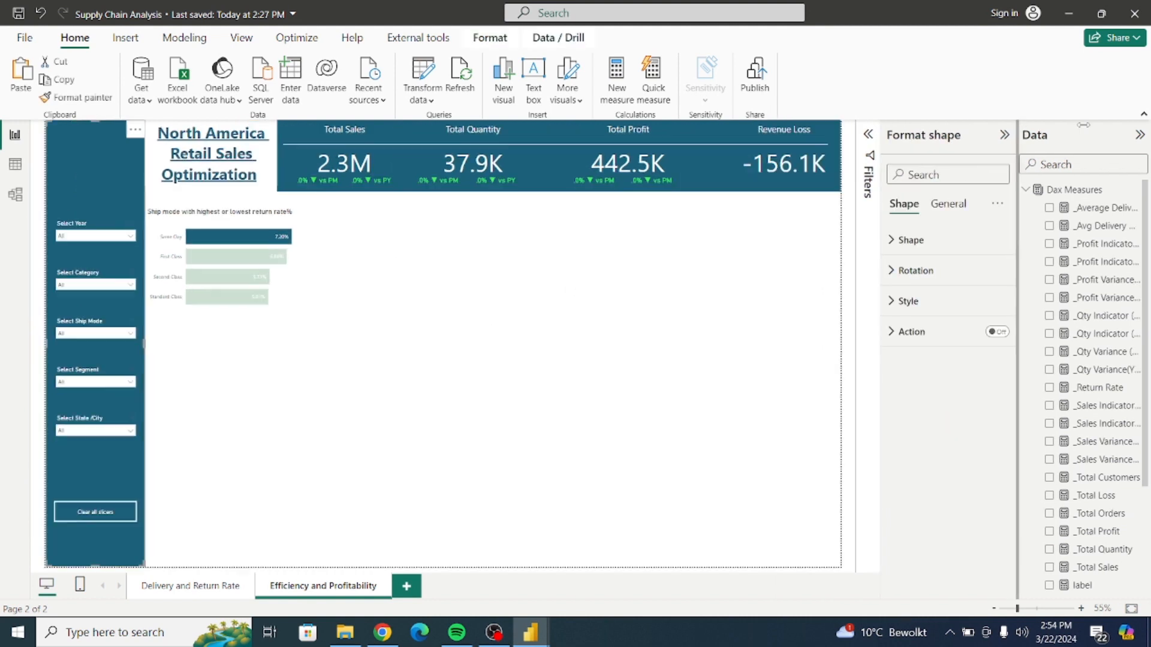
left_click(571, 279)
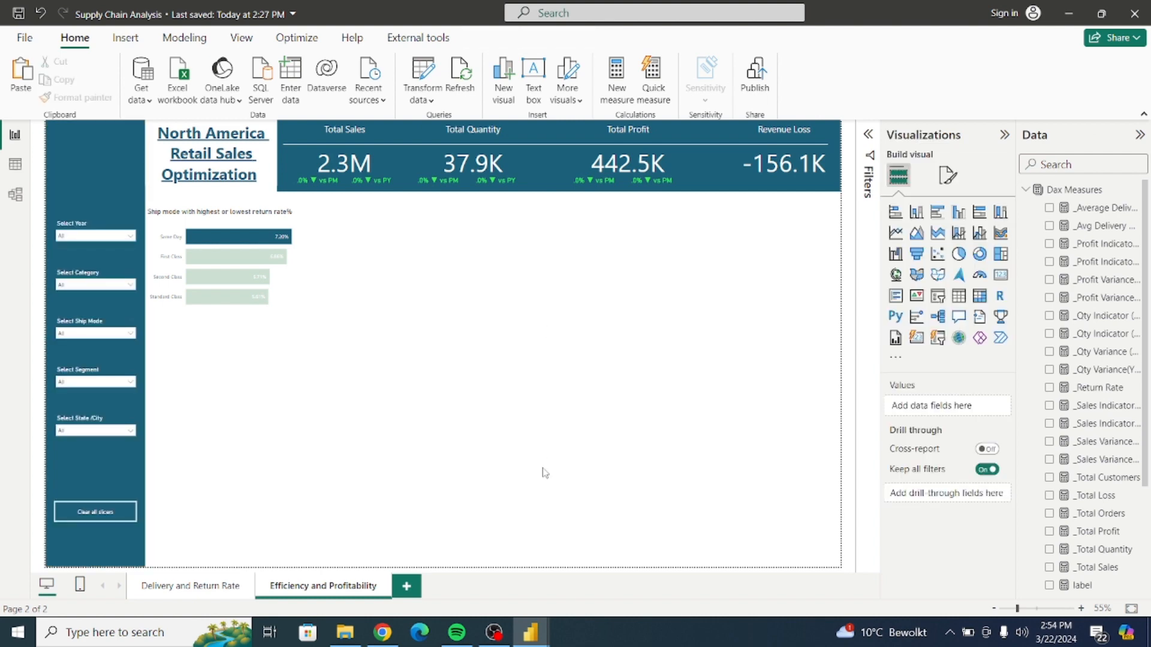
Switch to the Northern America Retail Sales Optimization report and clear the 2015 selection in its year slicer
mouse_move(532, 629)
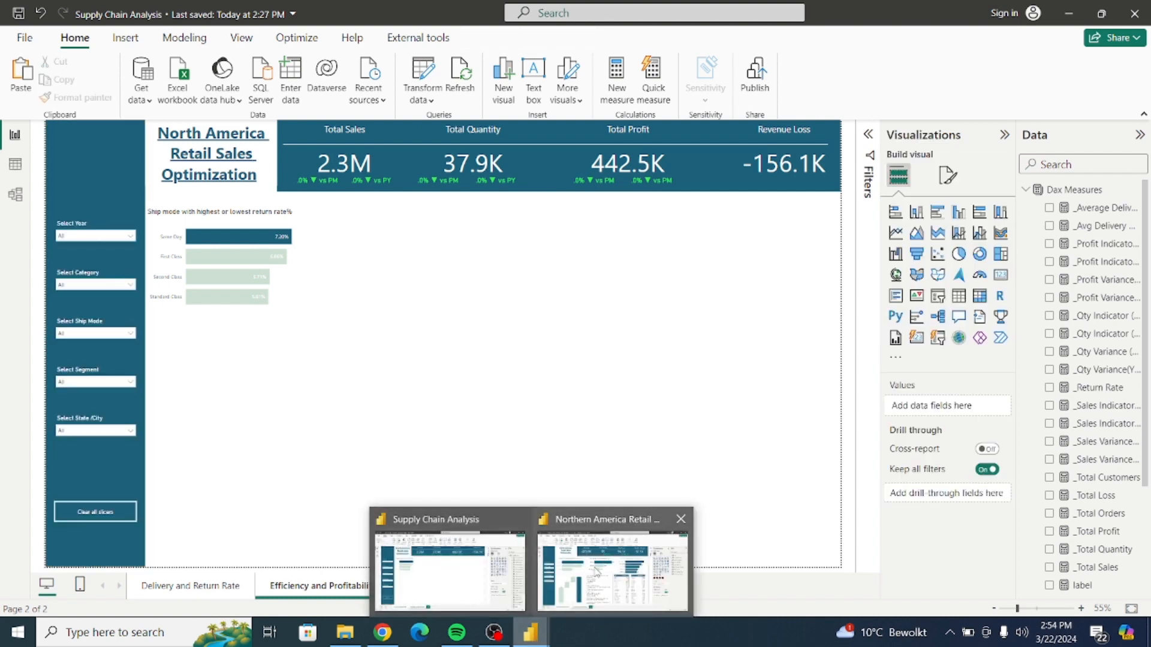
mouse_move(596, 570)
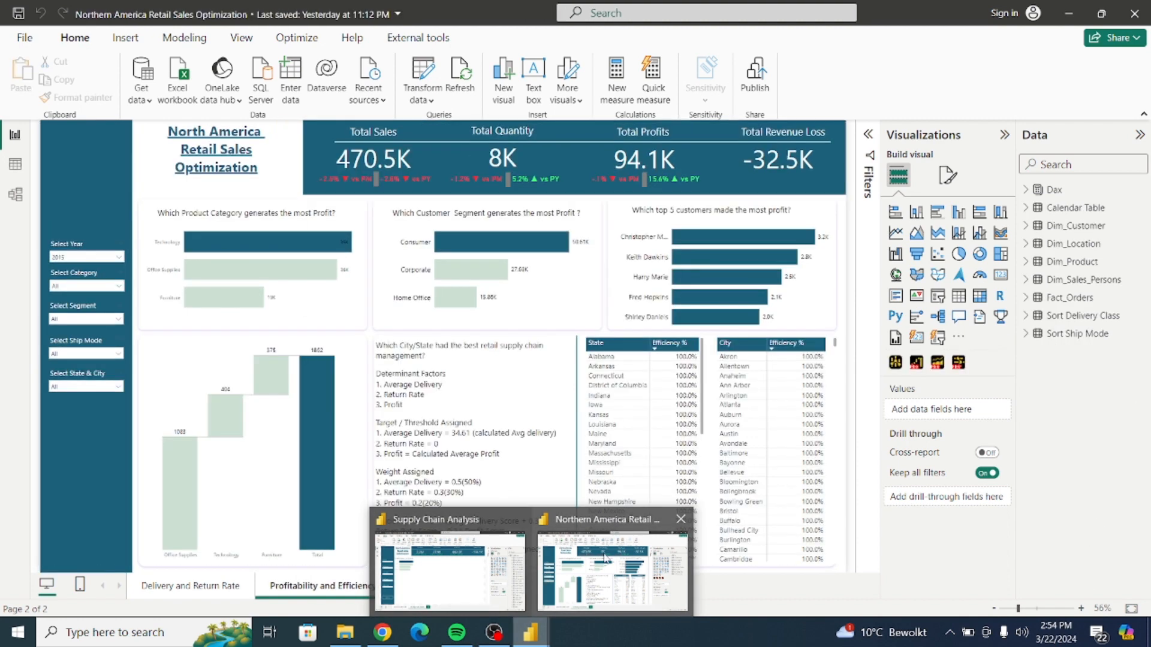
left_click(609, 569)
left_click(96, 257)
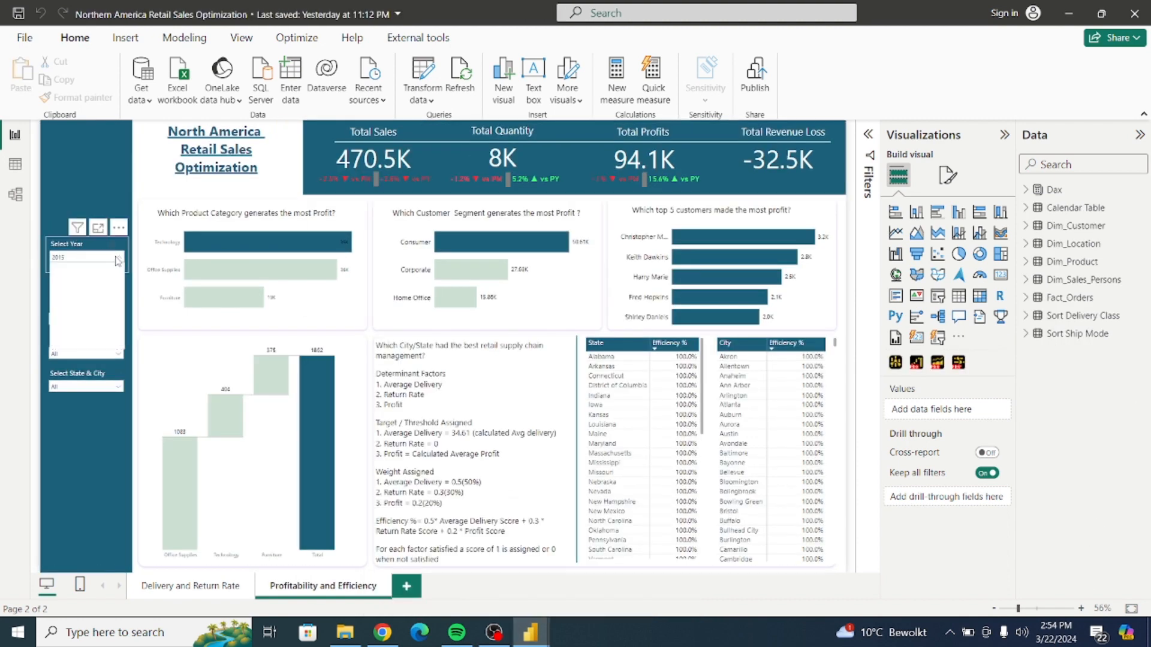
left_click(70, 284)
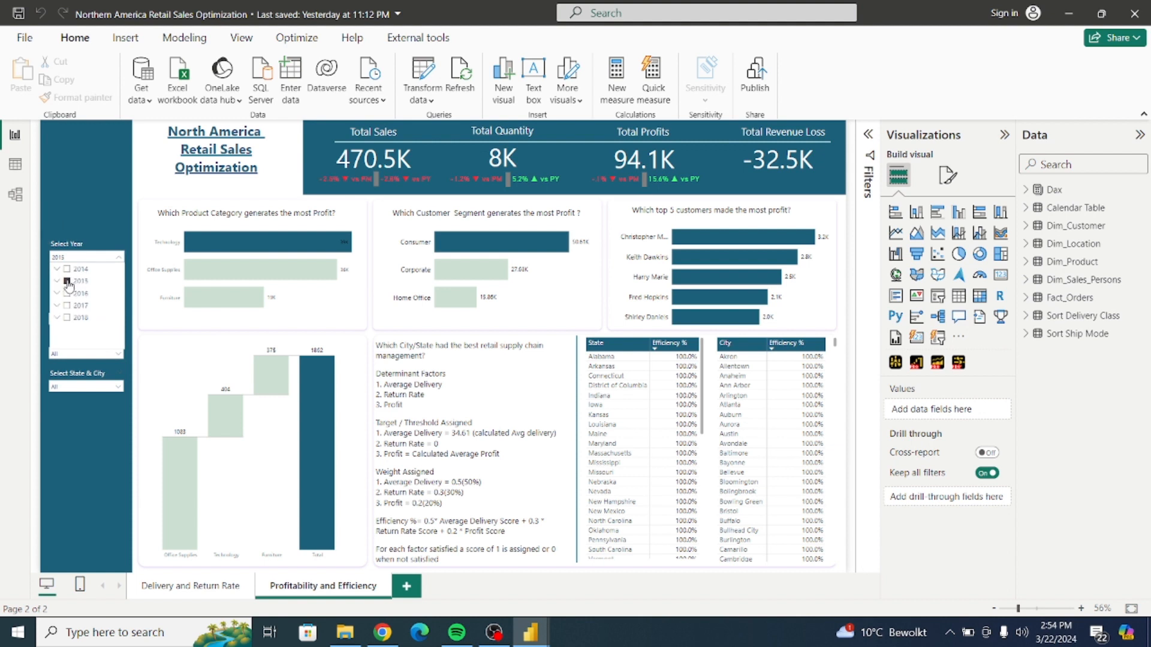
left_click(98, 202)
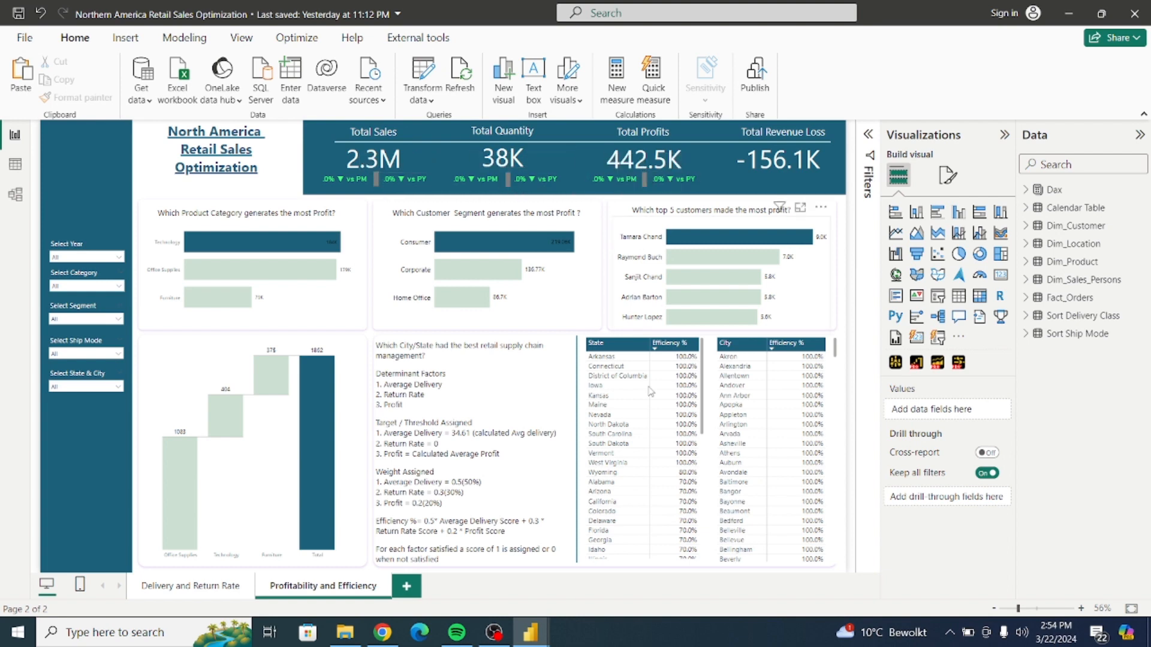
In the Supply Chain Analysis report, insert a rectangle and shrink it to a thin separator between Total Sales' PM and PY indicators
mouse_move(531, 632)
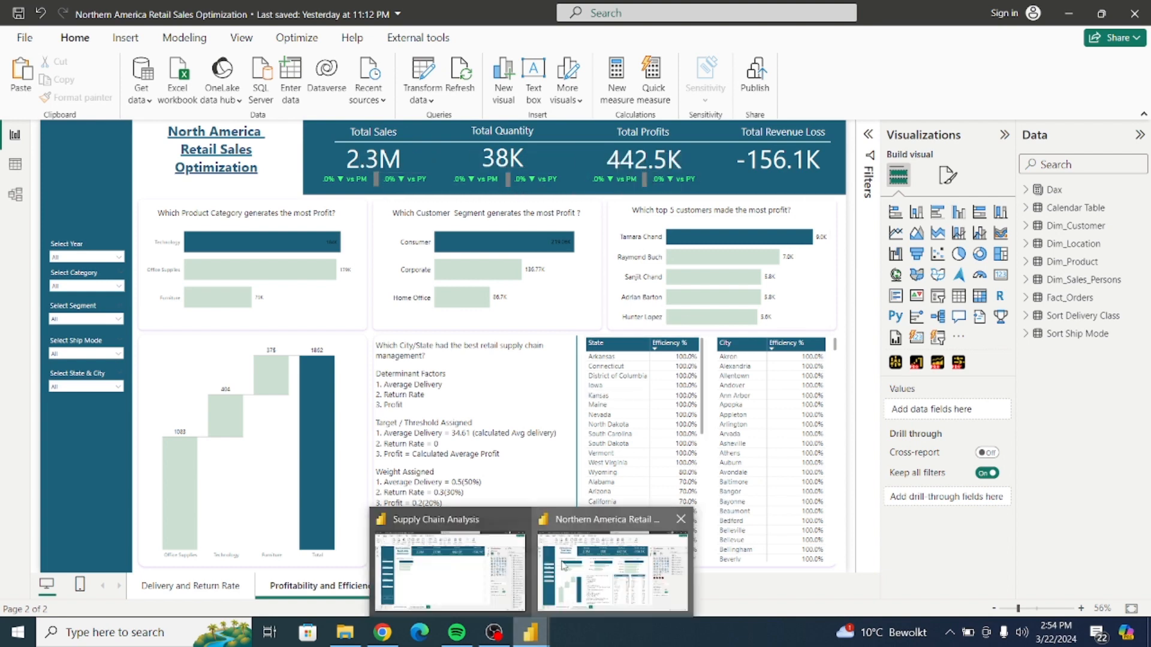
left_click(471, 568)
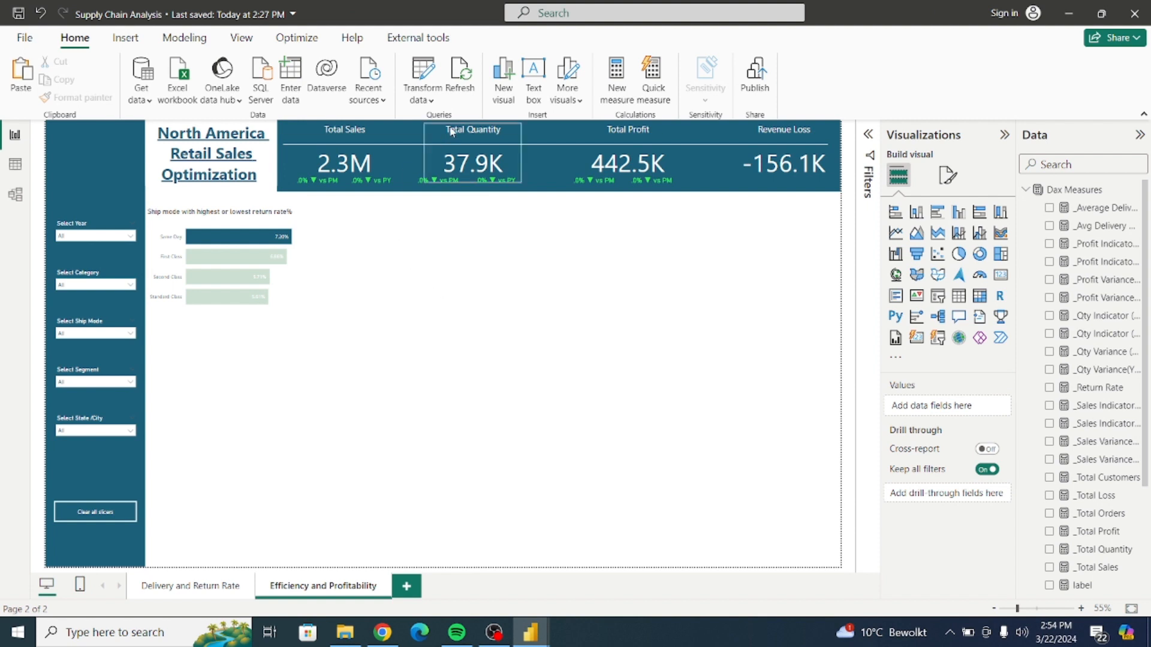
left_click(125, 40)
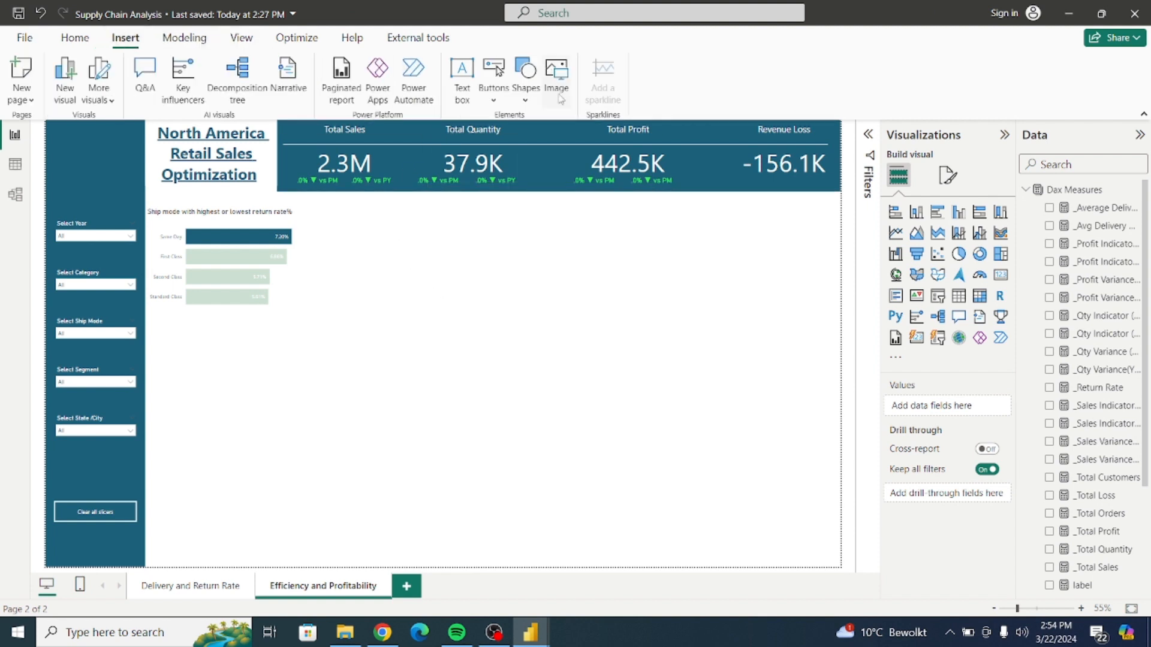
left_click(526, 100)
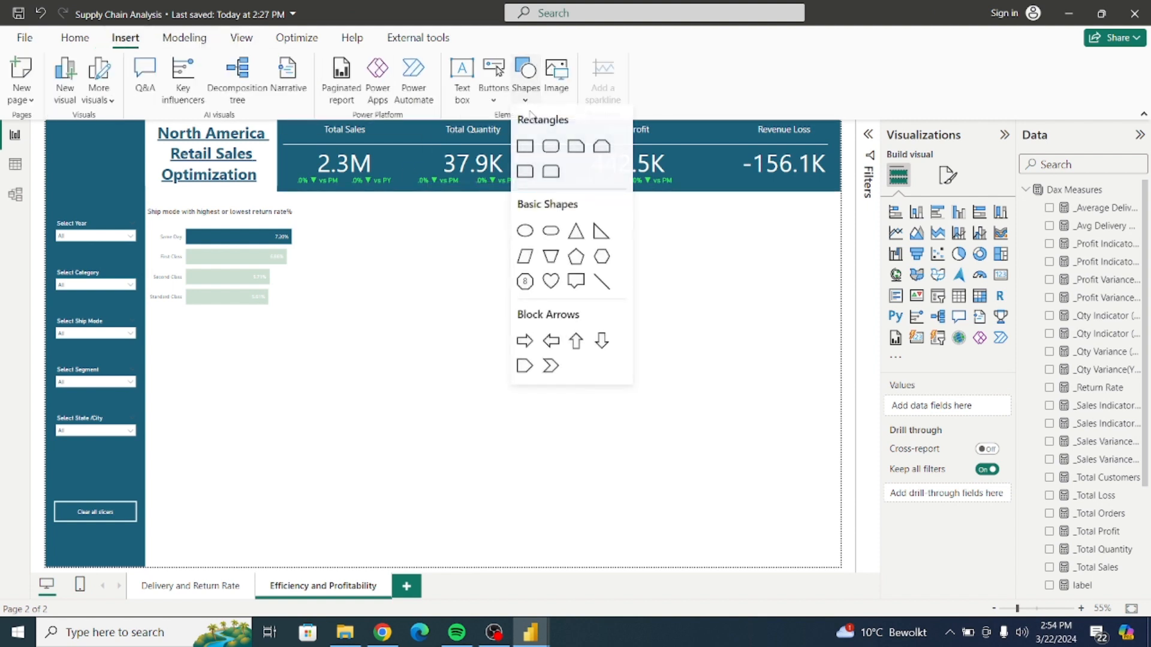
left_click(525, 149)
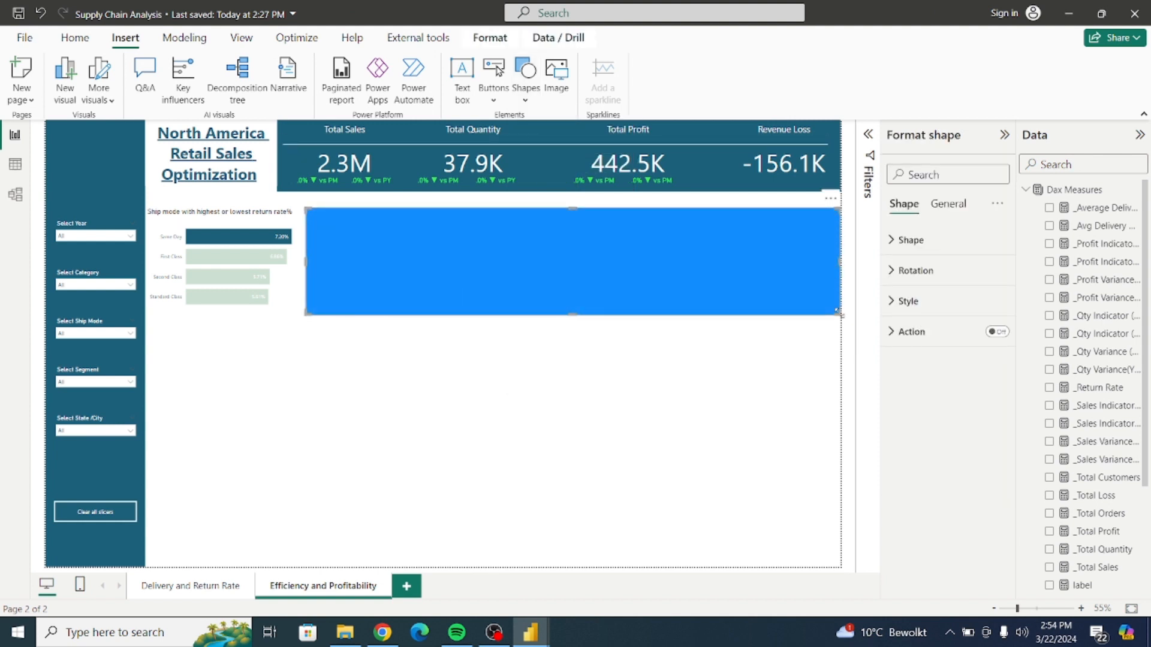
left_click_drag(838, 313, 344, 171)
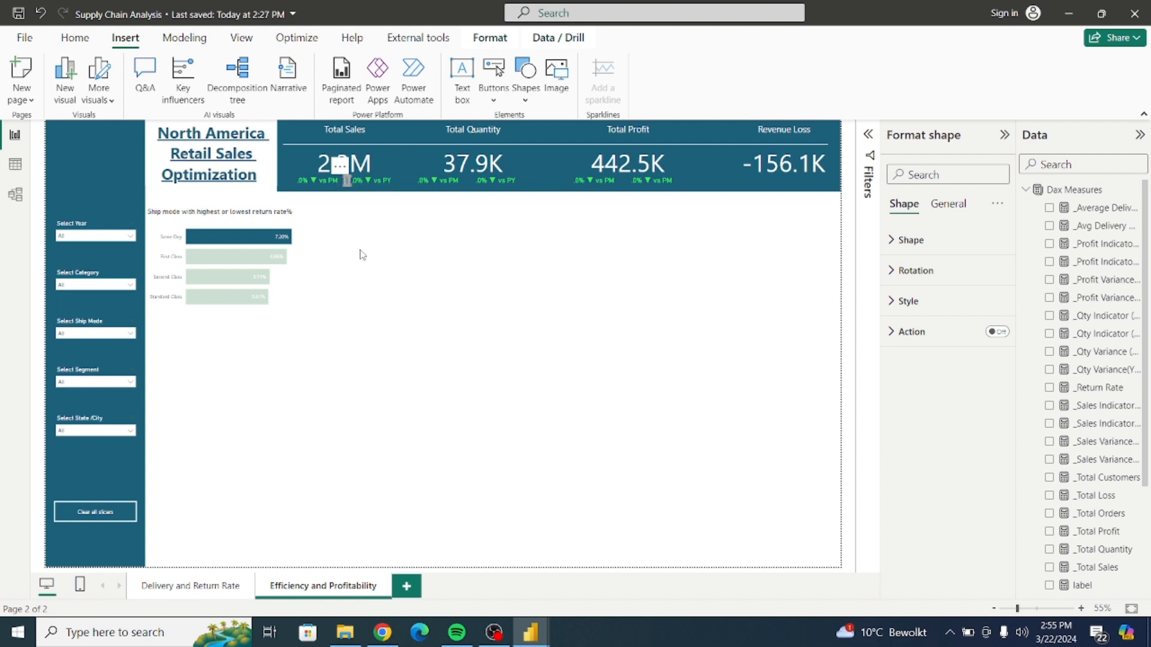
left_click_drag(340, 165, 343, 170)
Fill the Total Sales separator with grey and turn off its border
left_click(889, 302)
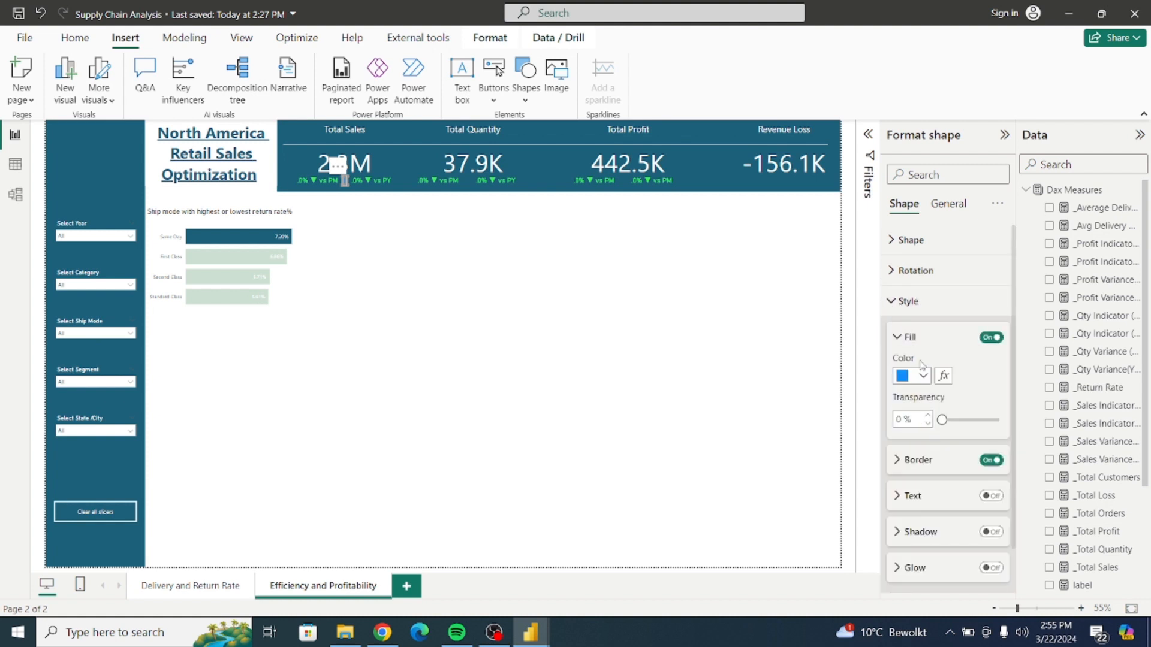
left_click(923, 376)
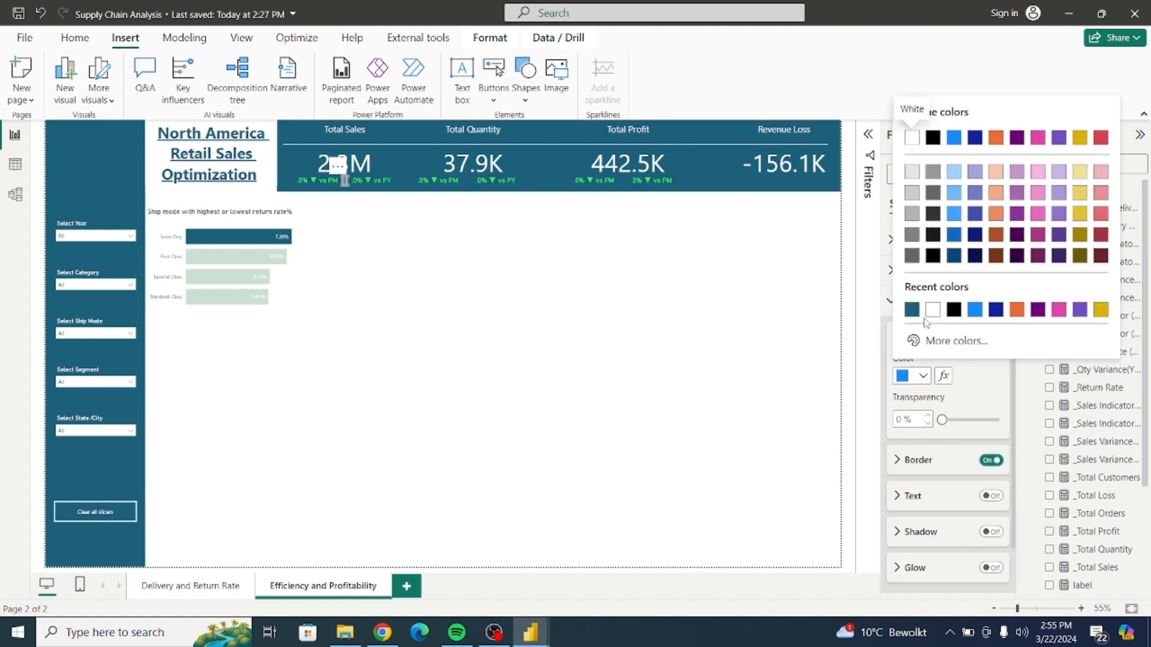
left_click(913, 221)
left_click(991, 460)
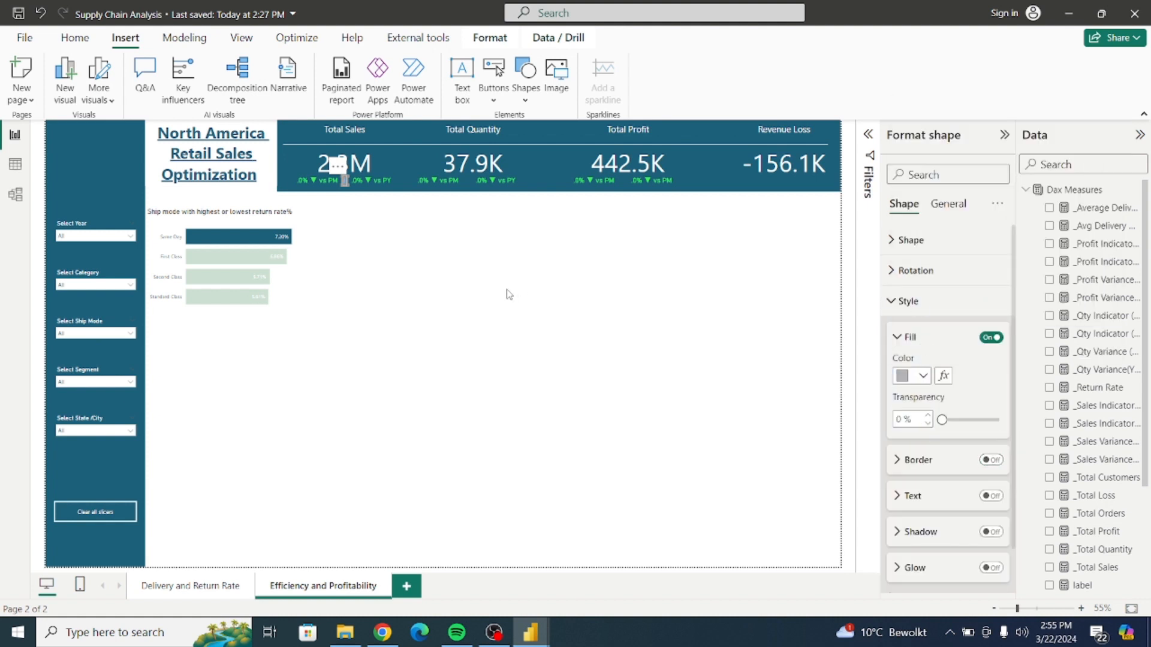
left_click(372, 269)
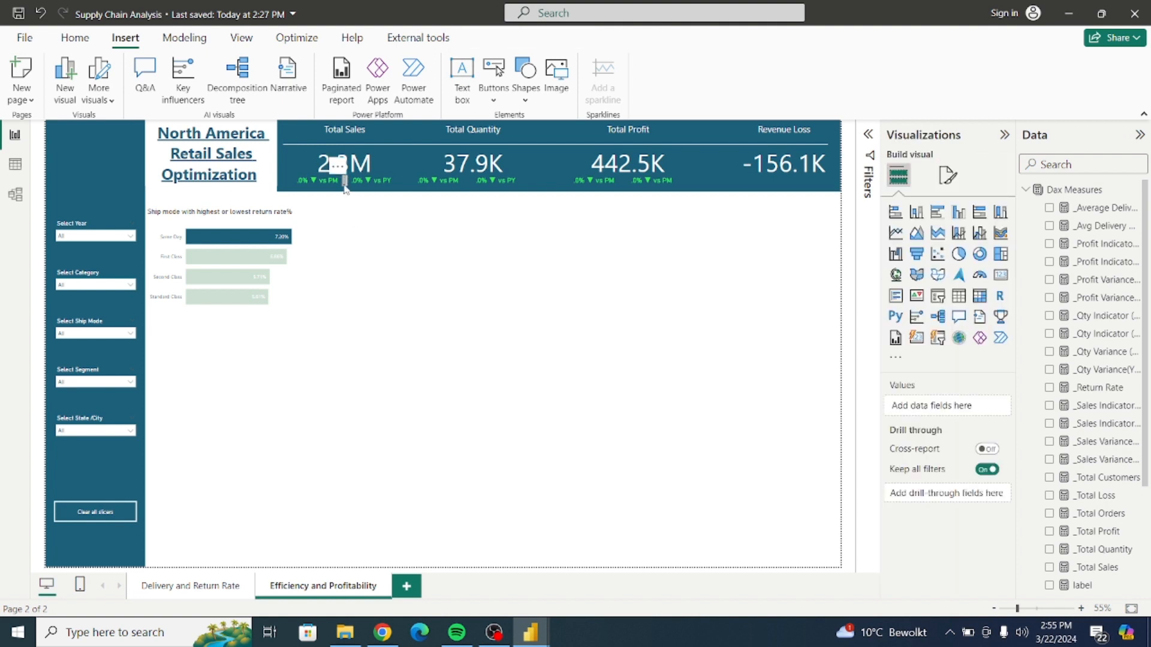
Duplicate the grey separator twice, placing the copies between the PM and PY indicators of Total Quantity and Total Profit
left_click(345, 182)
left_click(74, 38)
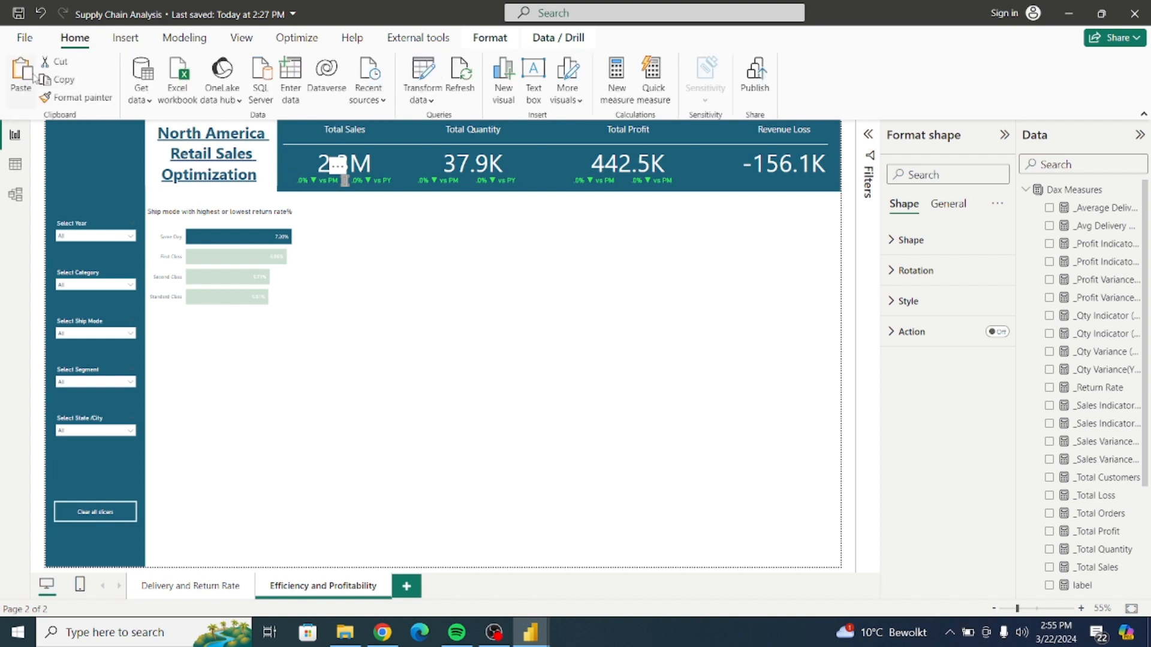
left_click(21, 74)
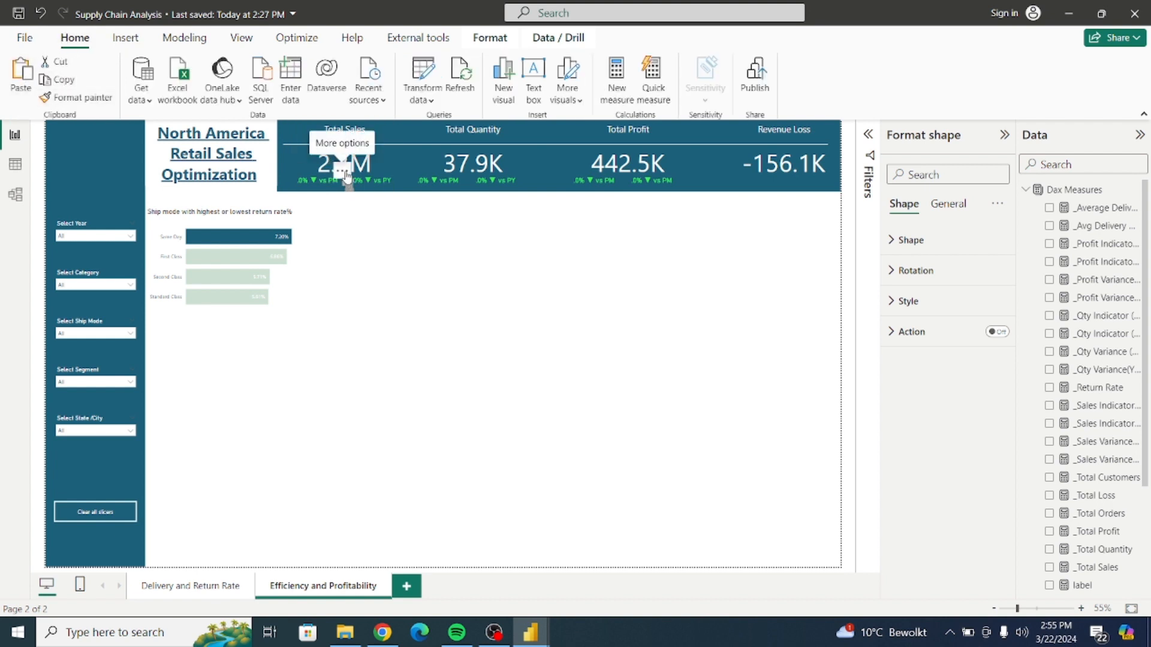
left_click_drag(345, 183, 469, 173)
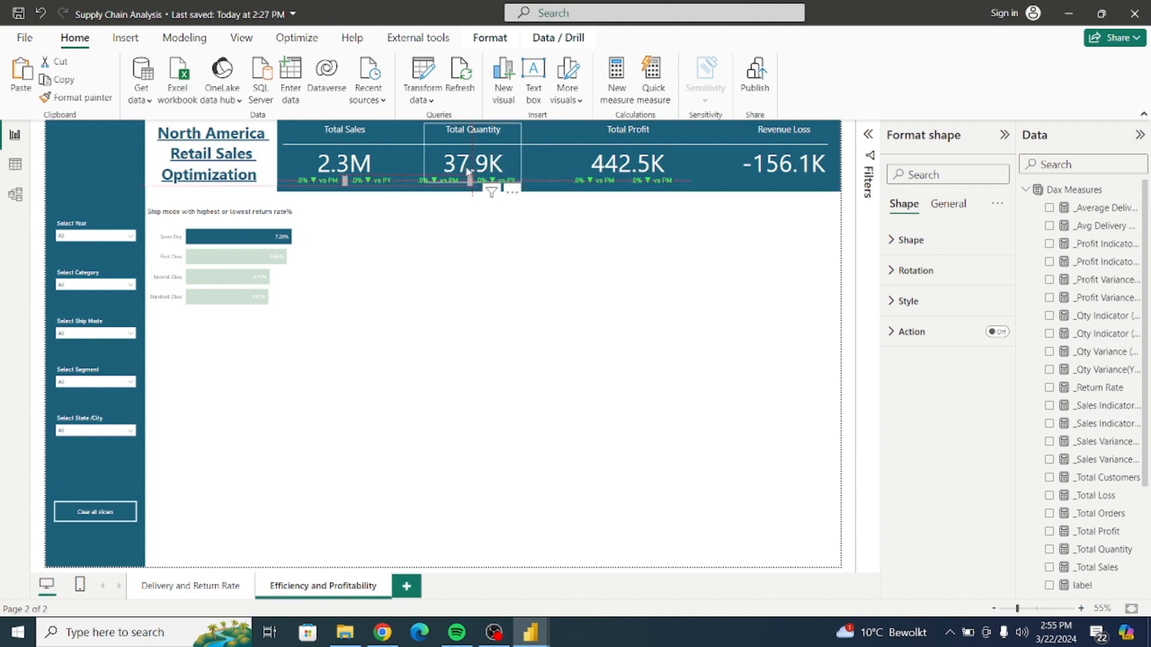
left_click(24, 73)
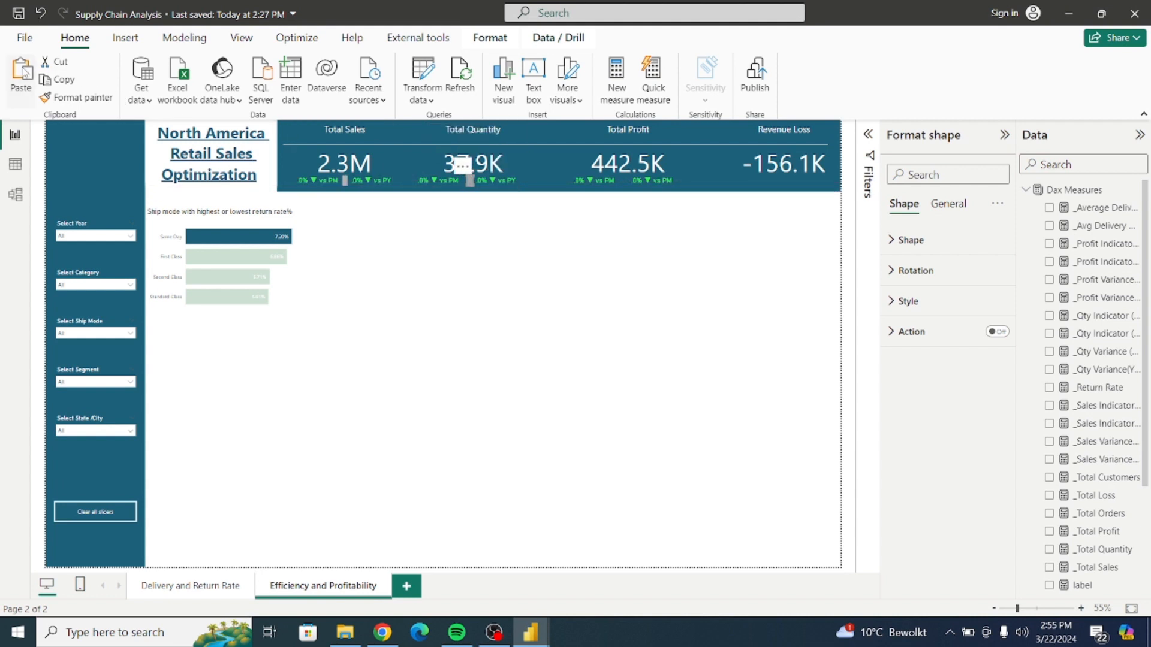
left_click_drag(346, 178, 622, 171)
left_click(600, 258)
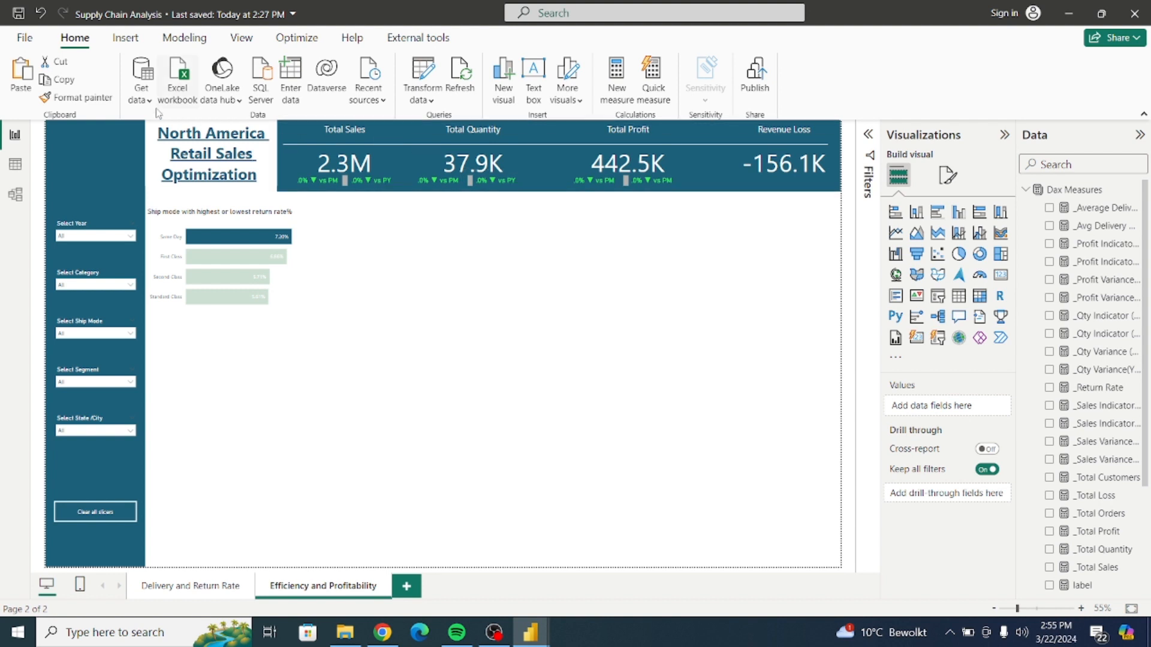
Save the Supply Chain Analysis report and switch to the Northern America Retail Sales Optimization report to review its Profitability and Efficiency page
left_click(19, 13)
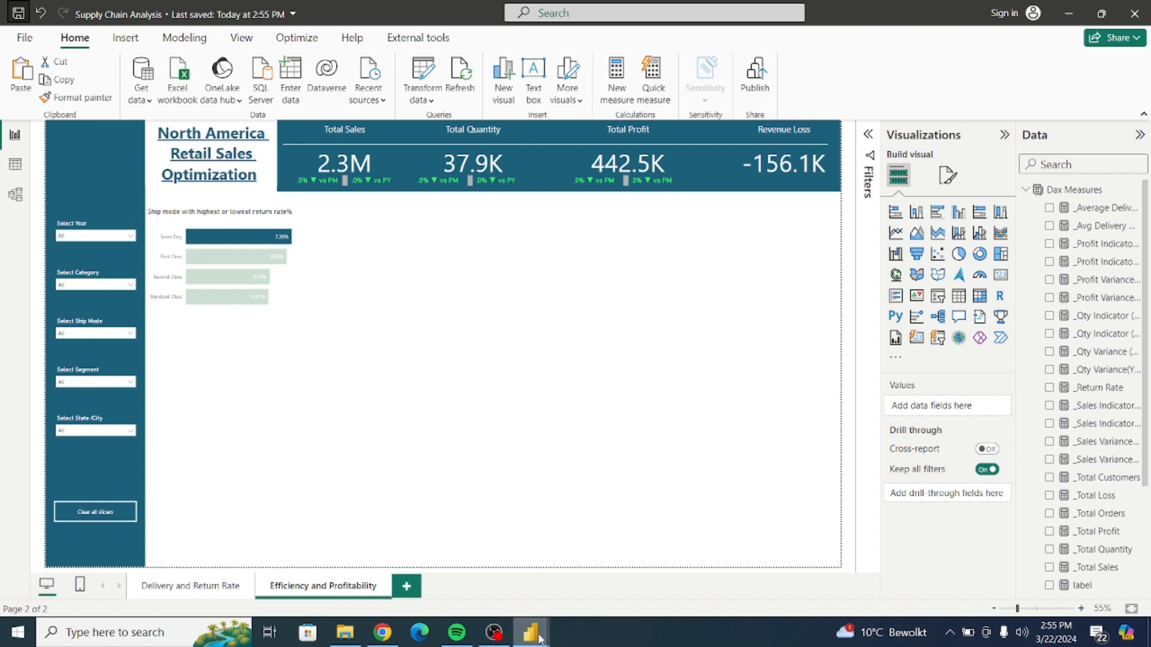
mouse_move(531, 632)
left_click(615, 587)
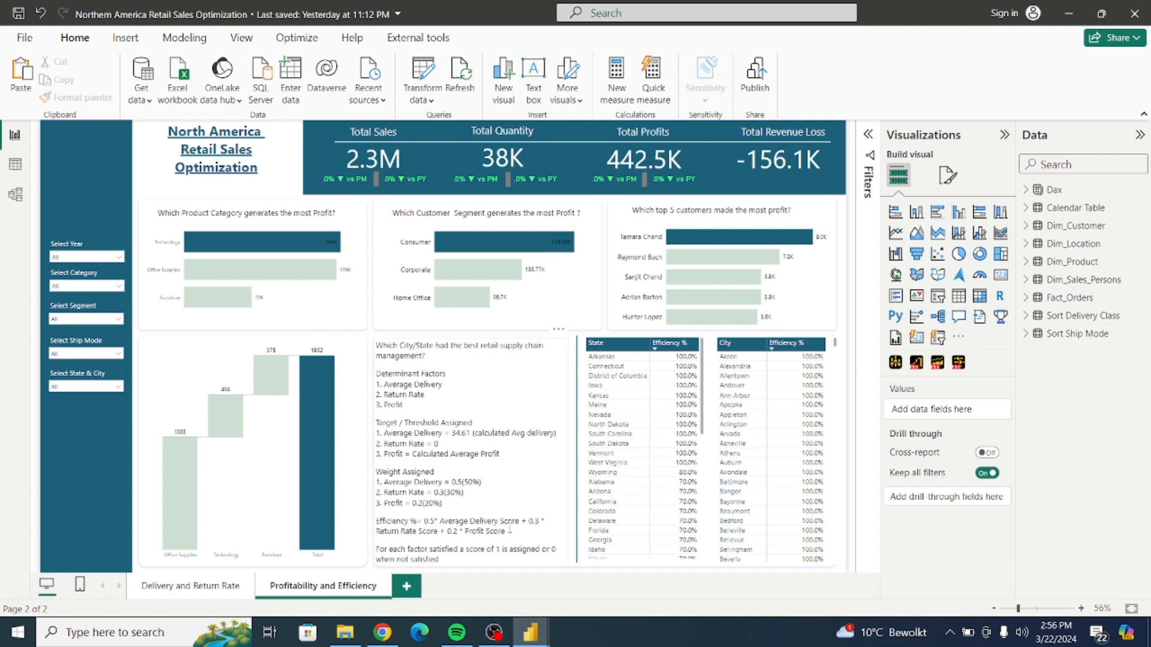
Return to the Supply Chain Analysis report, shift the ship mode return rate chart away from the slicer band and enlarge it
mouse_move(532, 639)
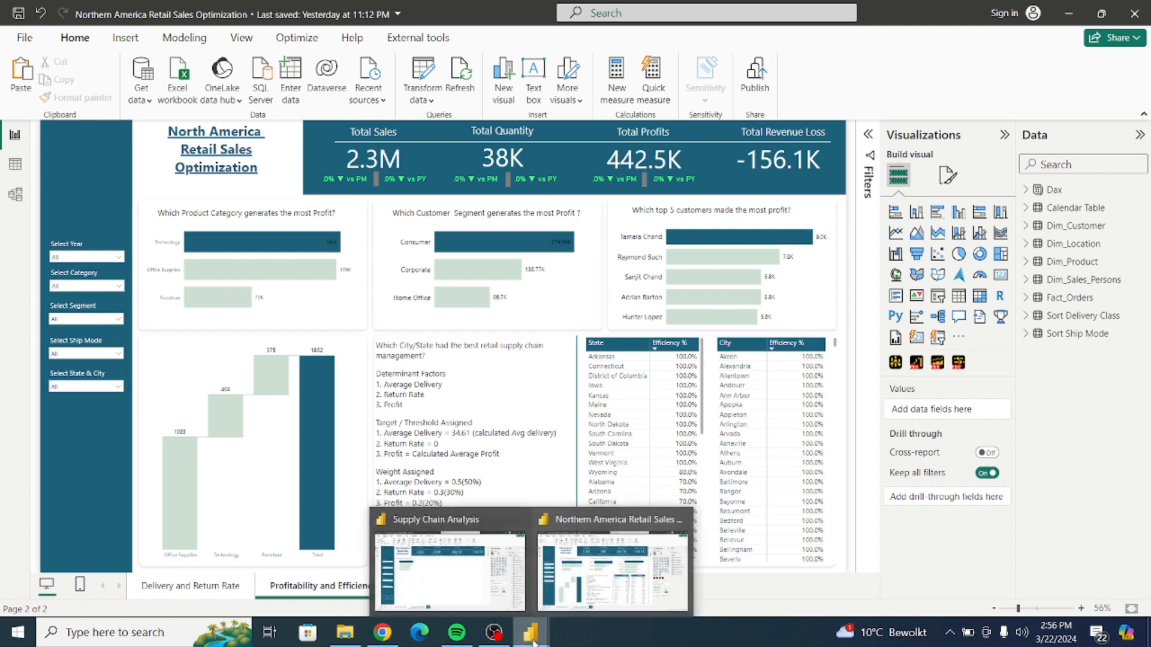
left_click(450, 586)
left_click(298, 295)
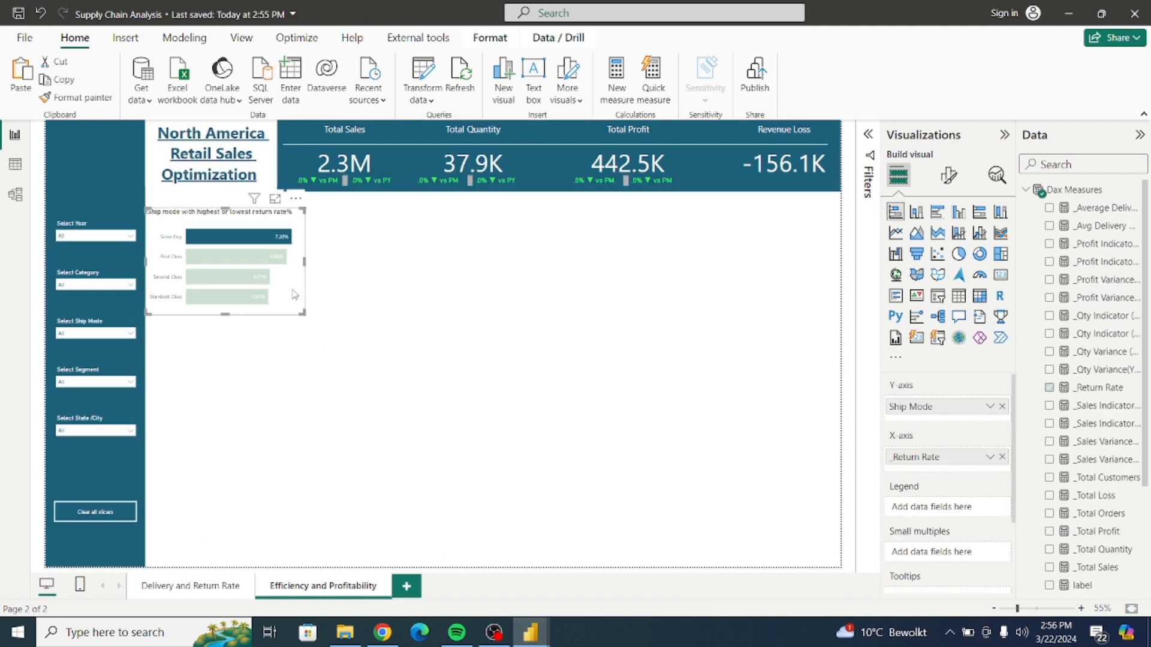
left_click_drag(298, 295, 316, 294)
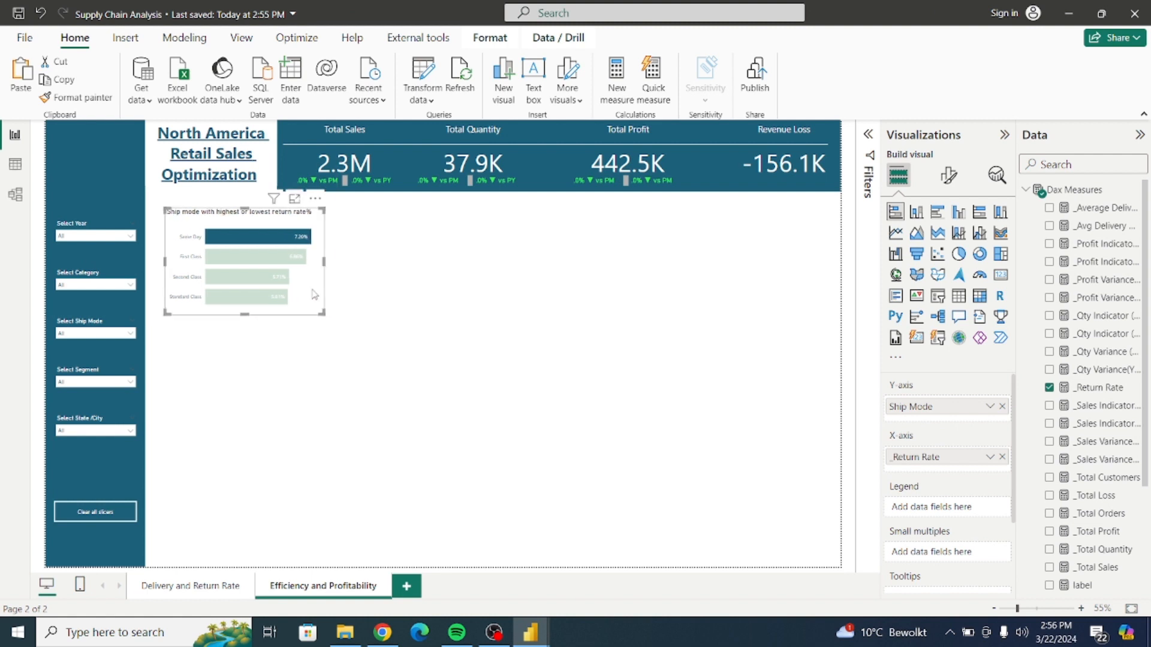
left_click_drag(320, 315, 360, 335)
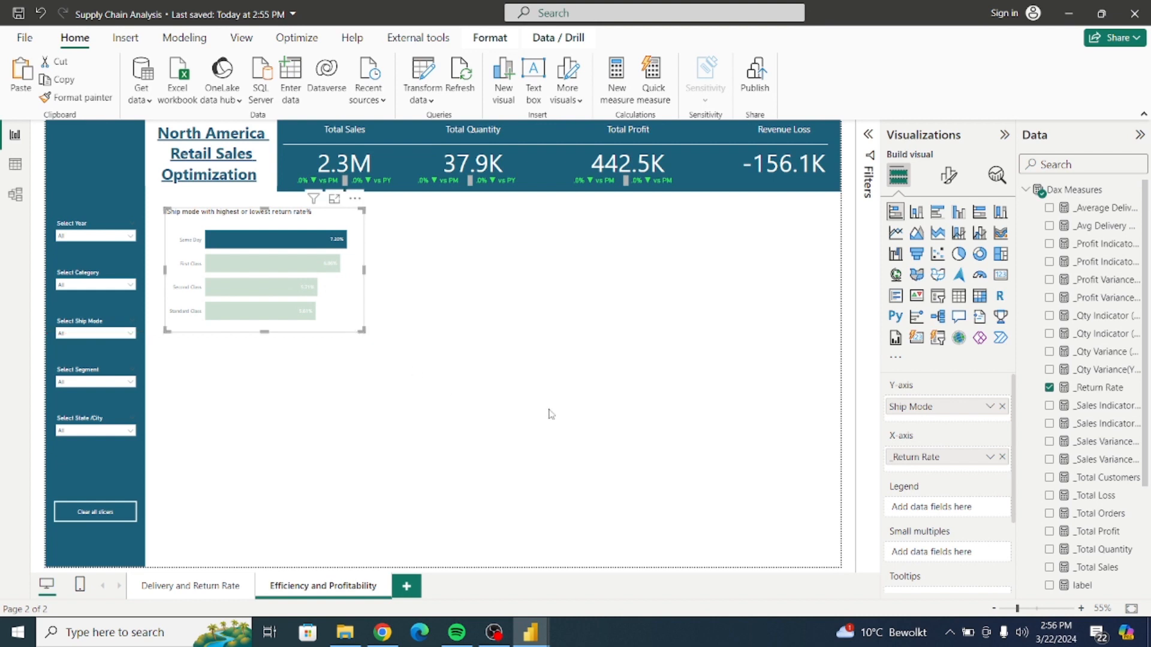
Replace Ship Mode on the bar chart's Y-axis with Category from the Dim_Products table
left_click(1001, 408)
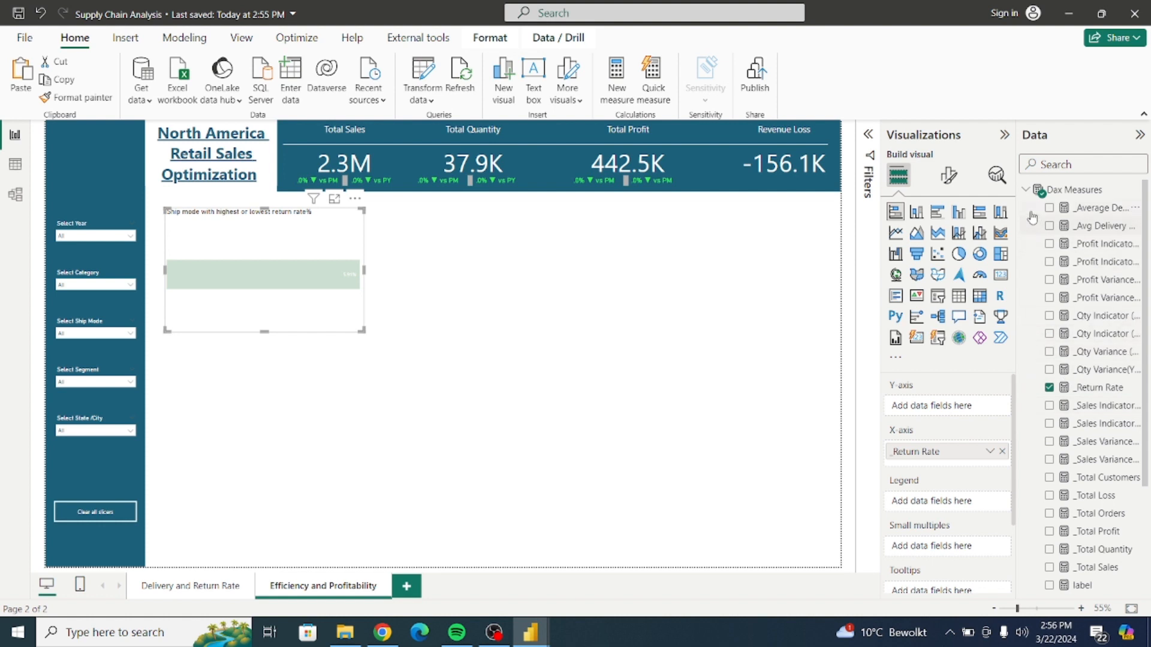
left_click(1025, 190)
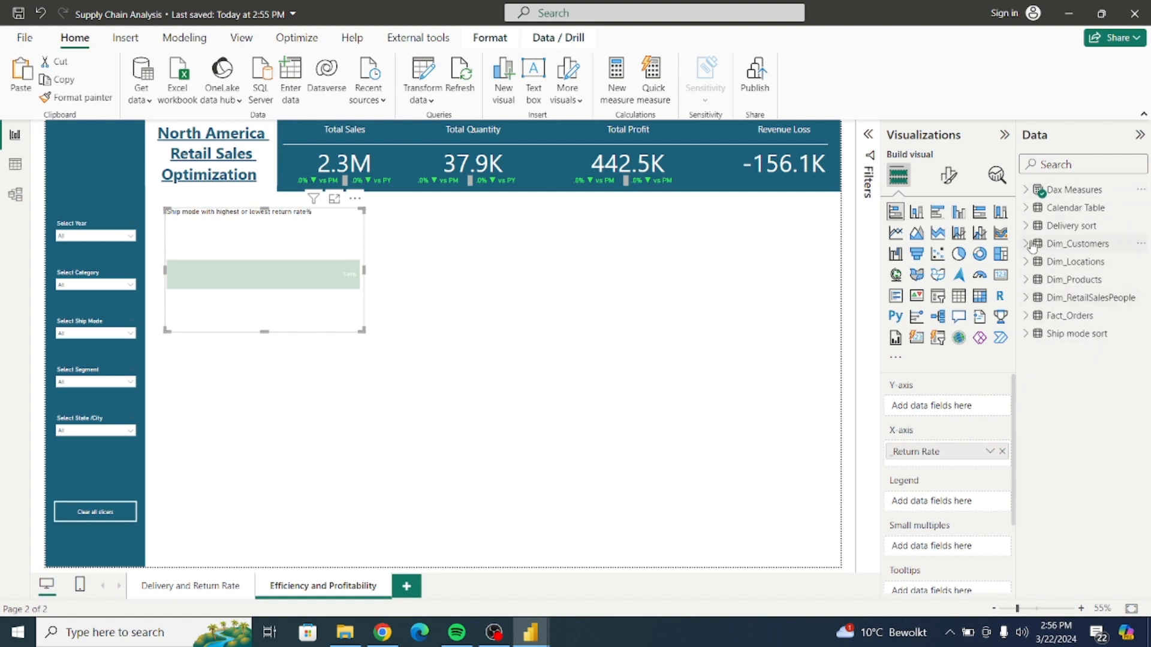
left_click(1025, 280)
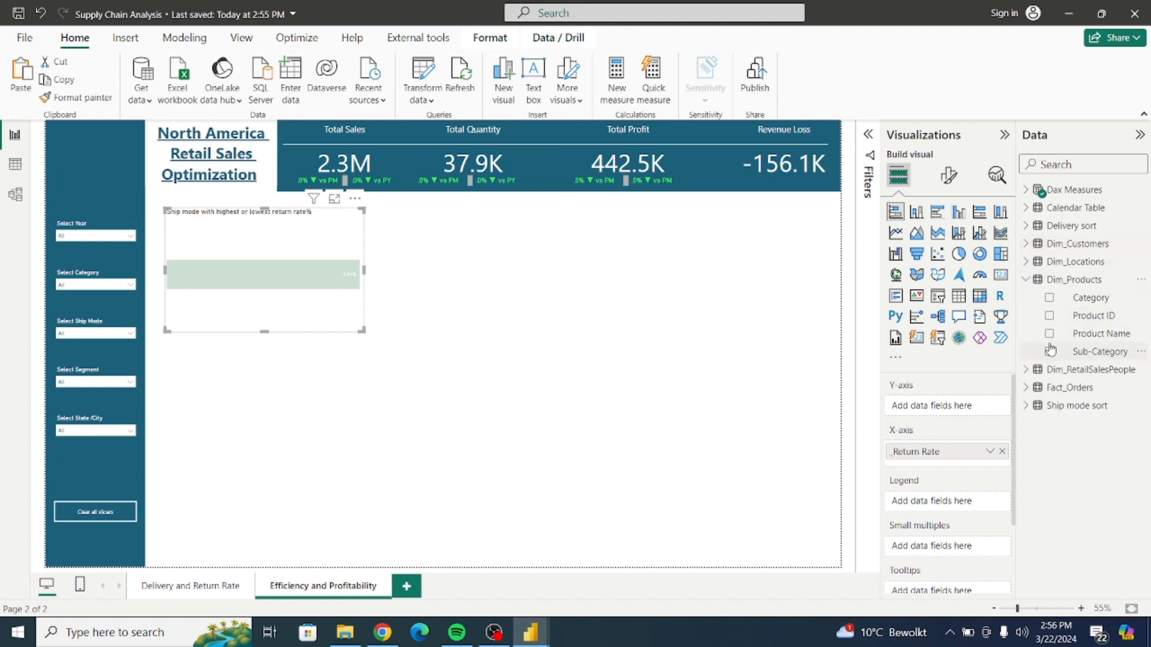
left_click(1048, 297)
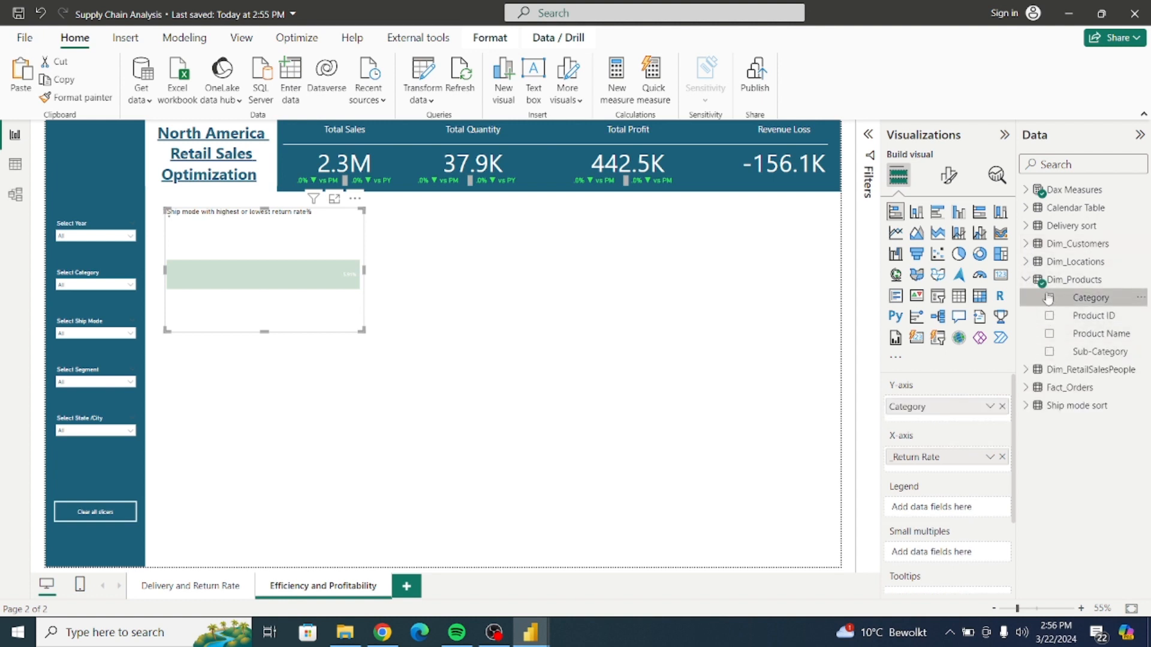
left_click(1026, 282)
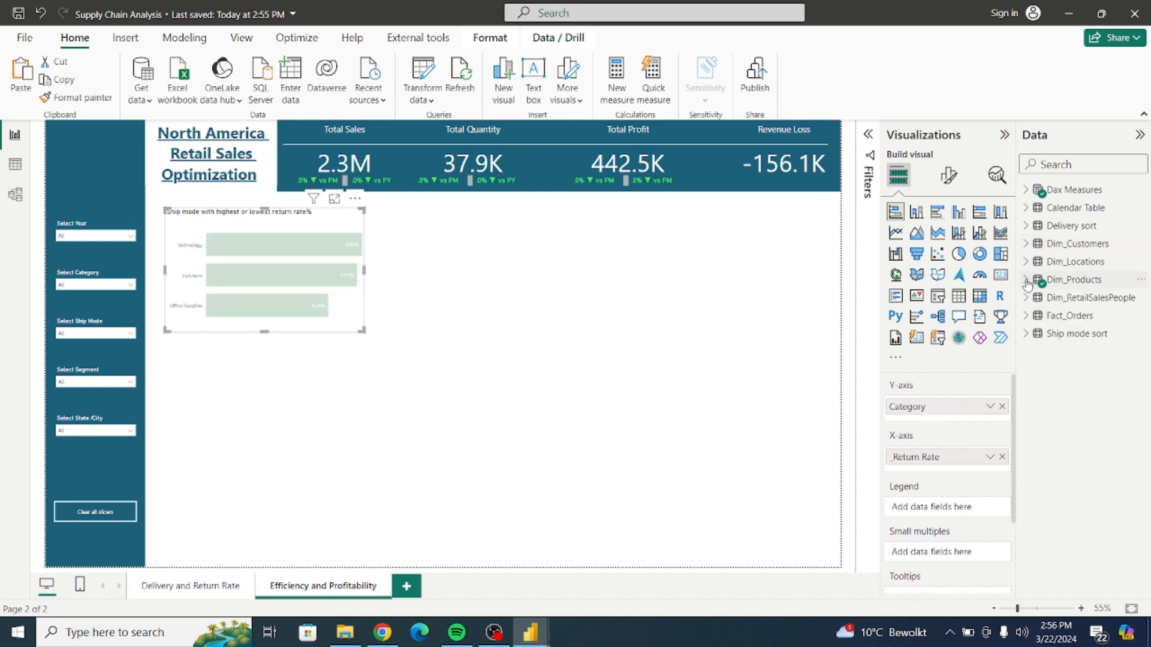
Replace _Return Rate on the bar chart's X-axis with the _Total Profit measure
left_click(1025, 190)
left_click(1049, 388)
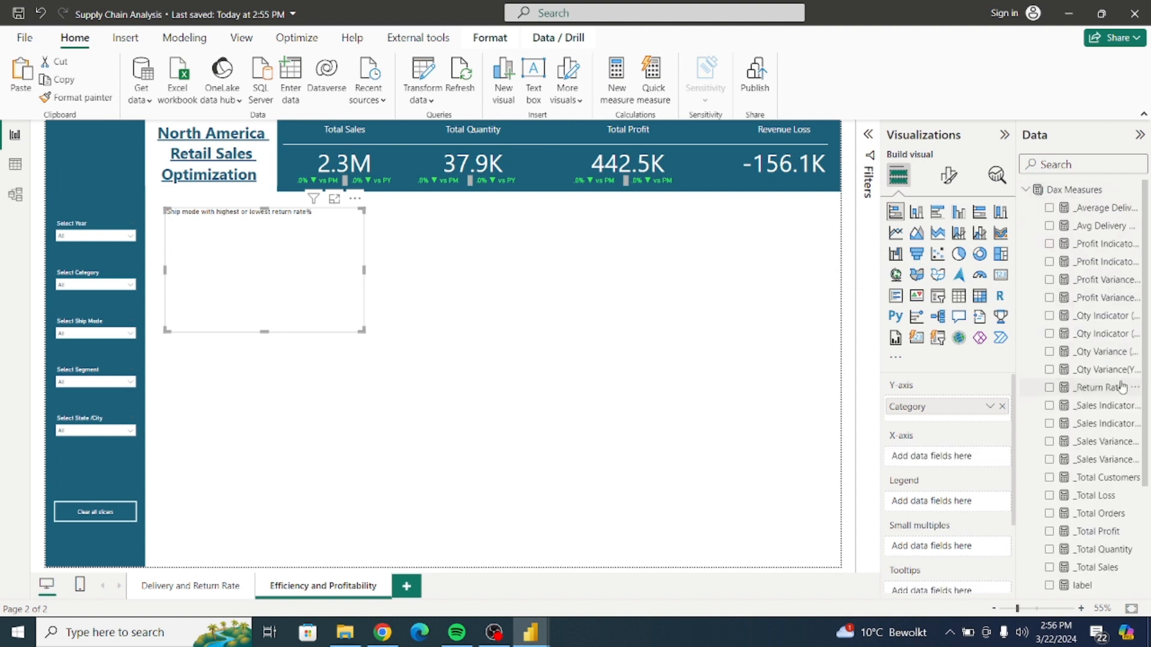
left_click_drag(1145, 390, 1148, 483)
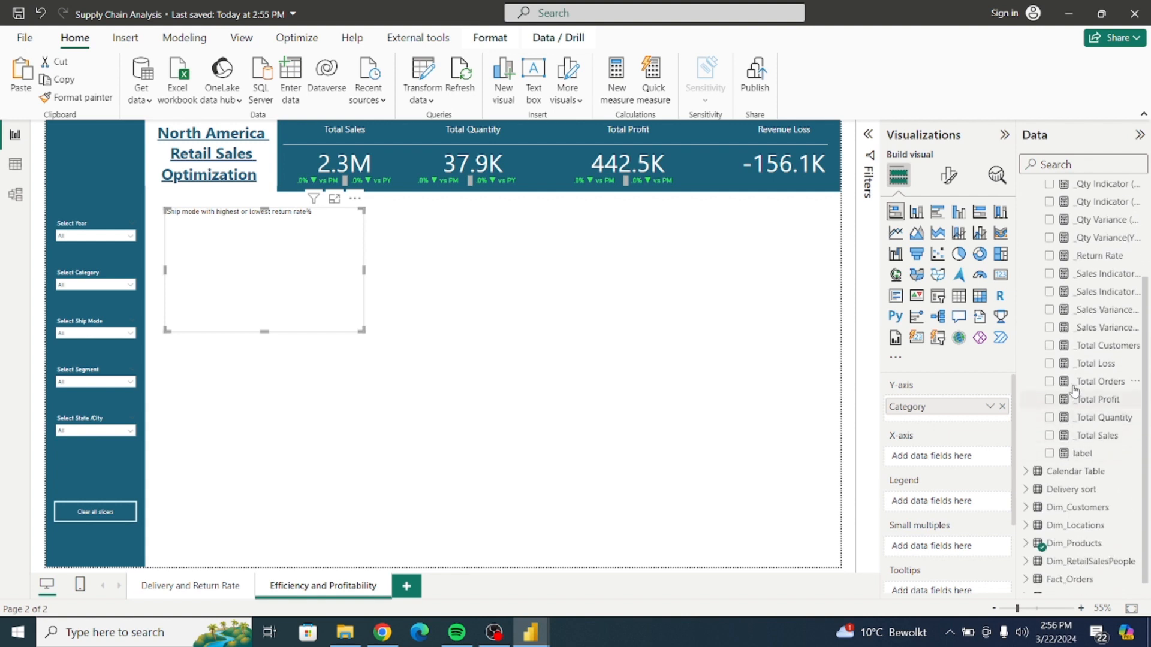
left_click(1049, 400)
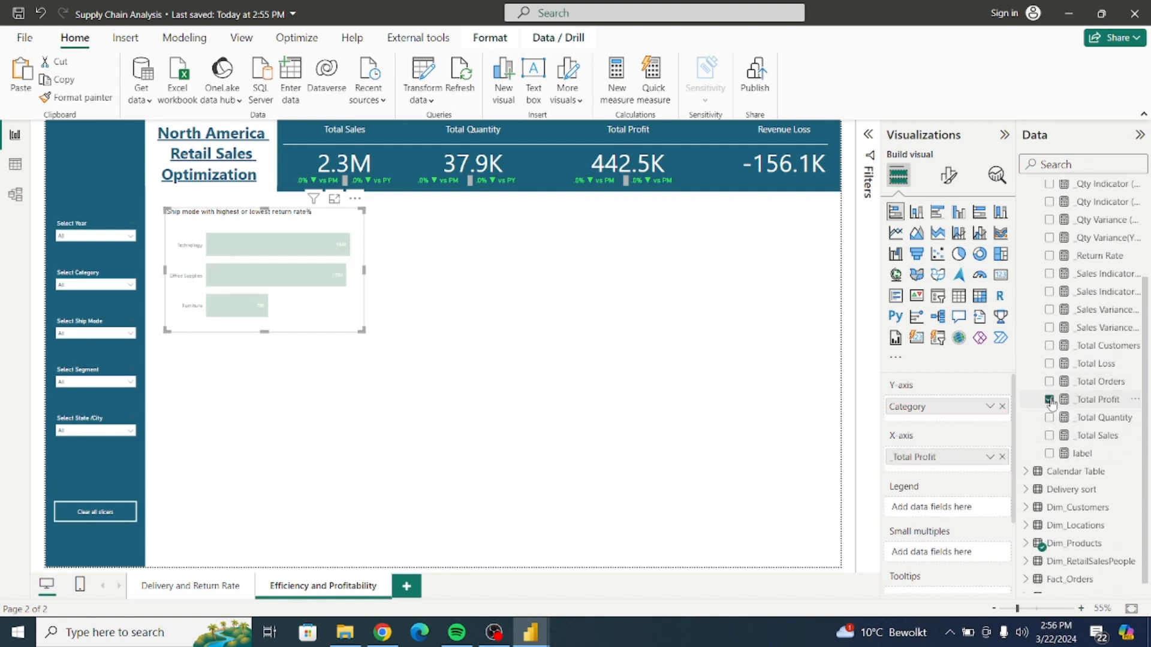
Change the bar chart's title to "Which Category generate most profit?"
left_click(948, 177)
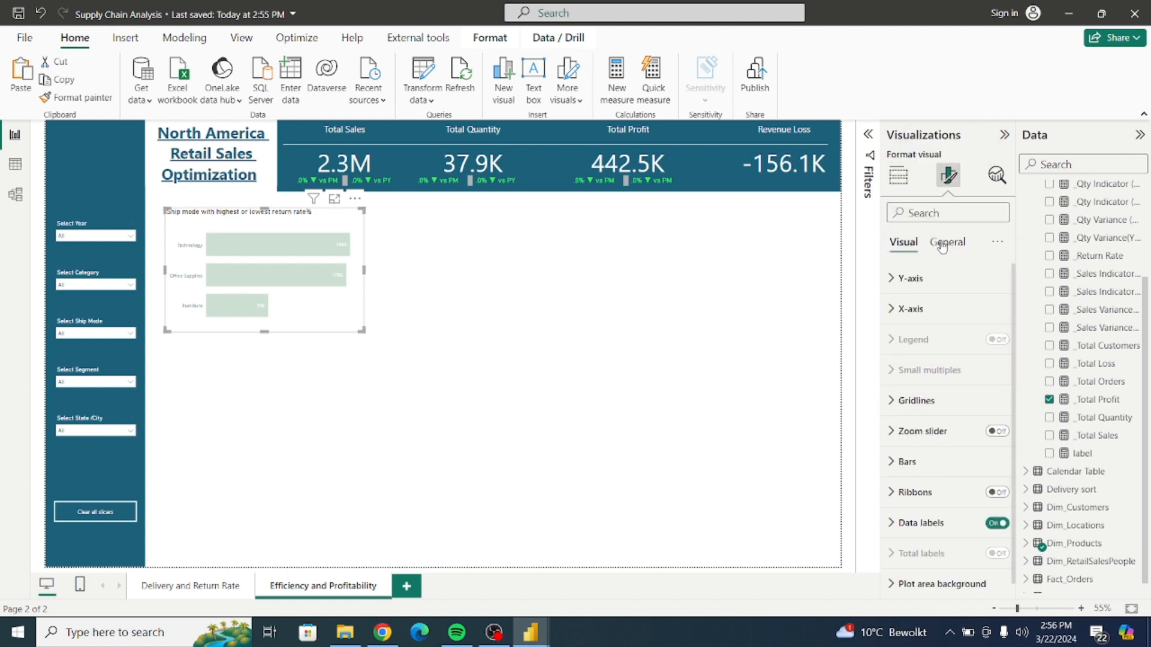
left_click(943, 245)
left_click(906, 310)
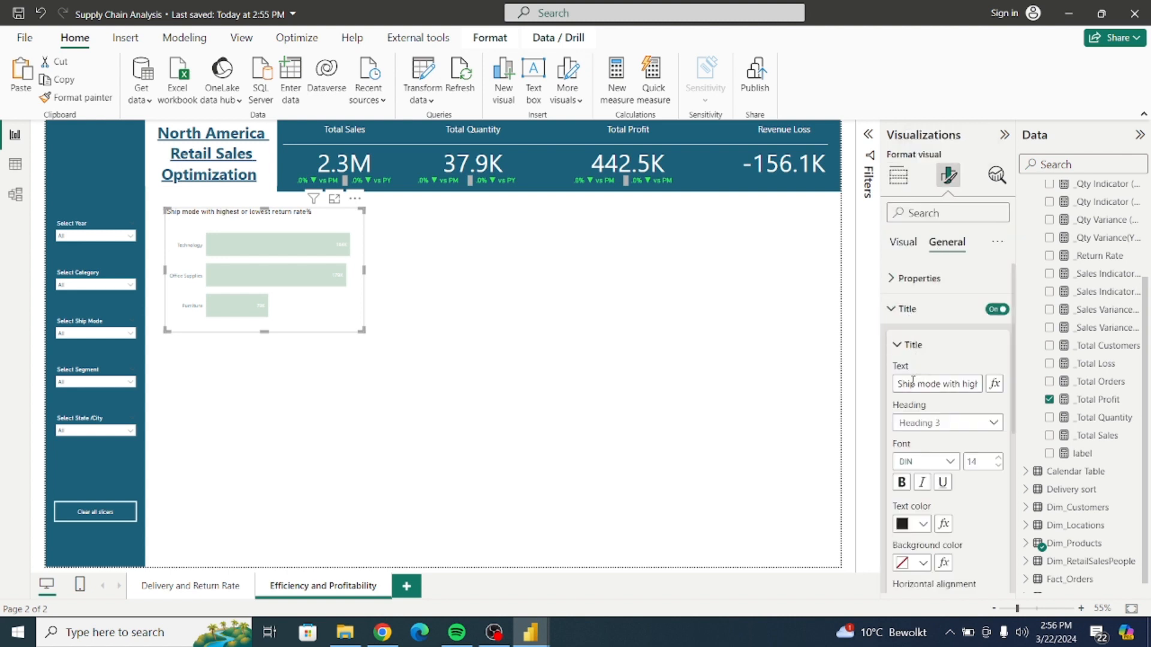
left_click_drag(897, 383, 1041, 395)
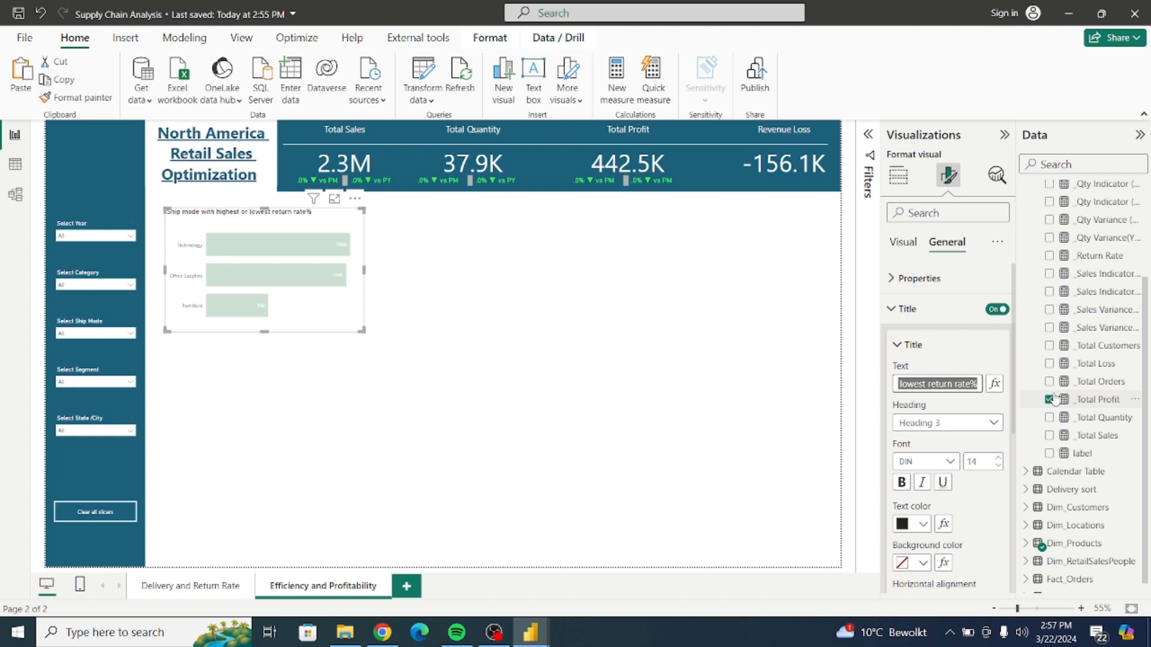
type("W")
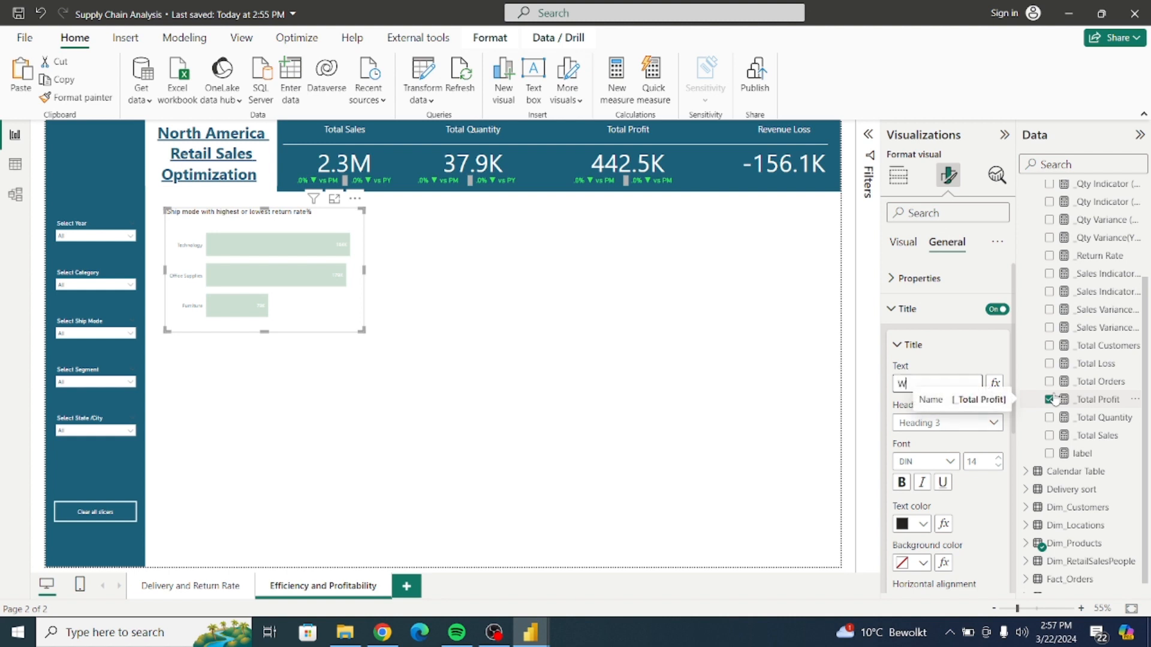
type("hich Catego")
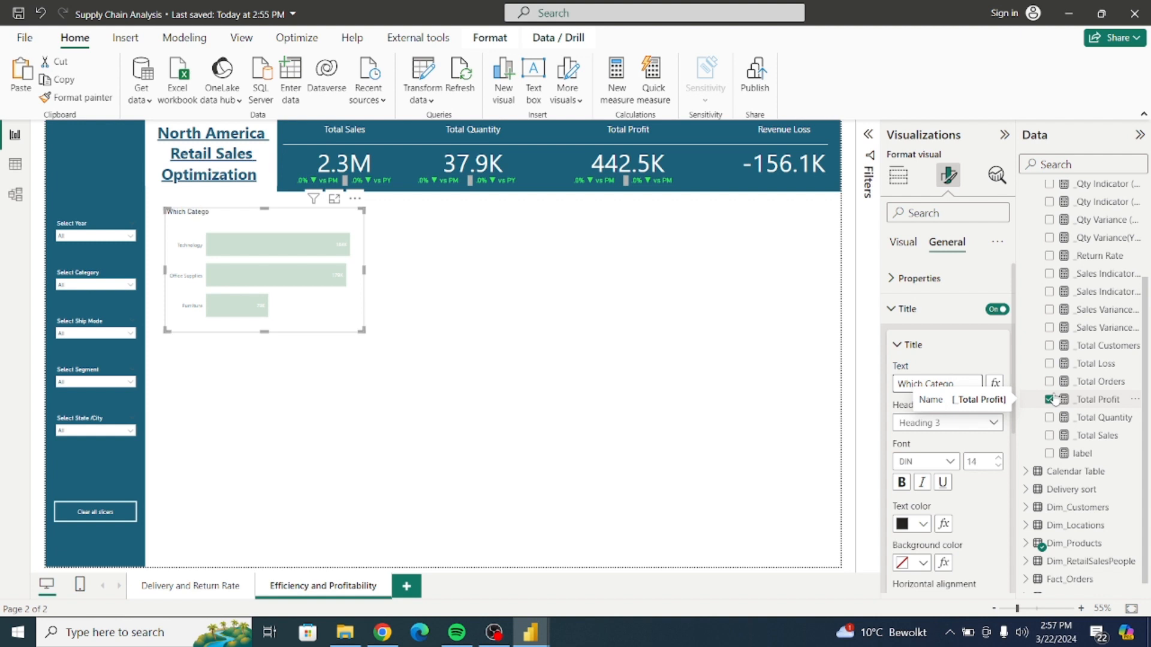
type("ry generate most profit?")
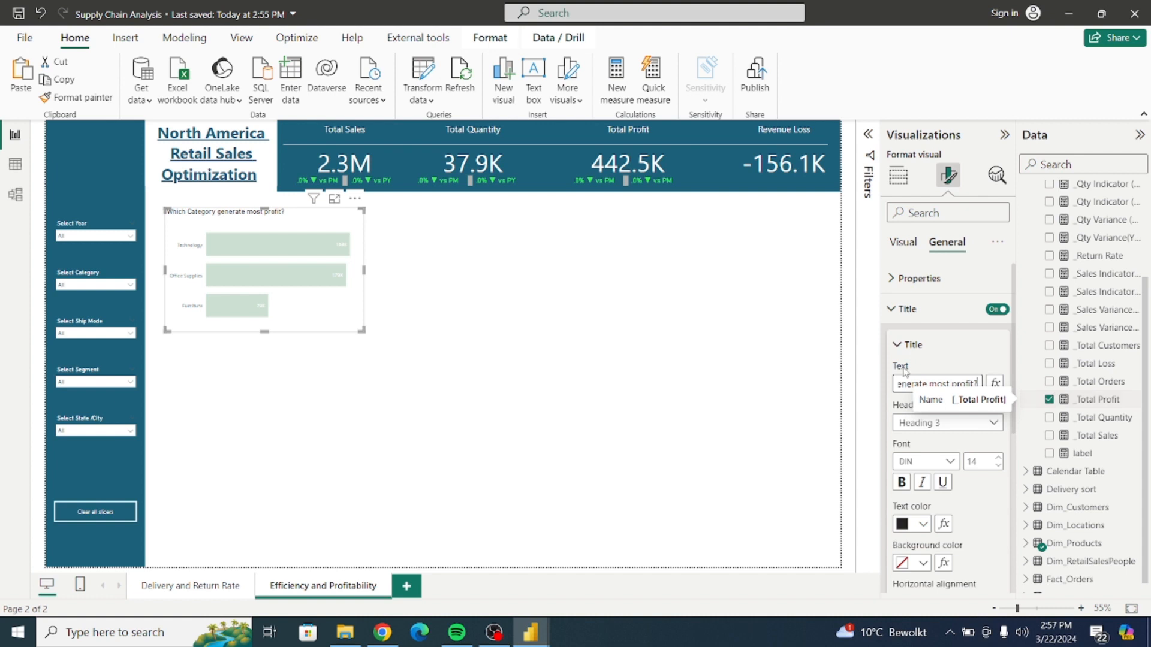
left_click(578, 359)
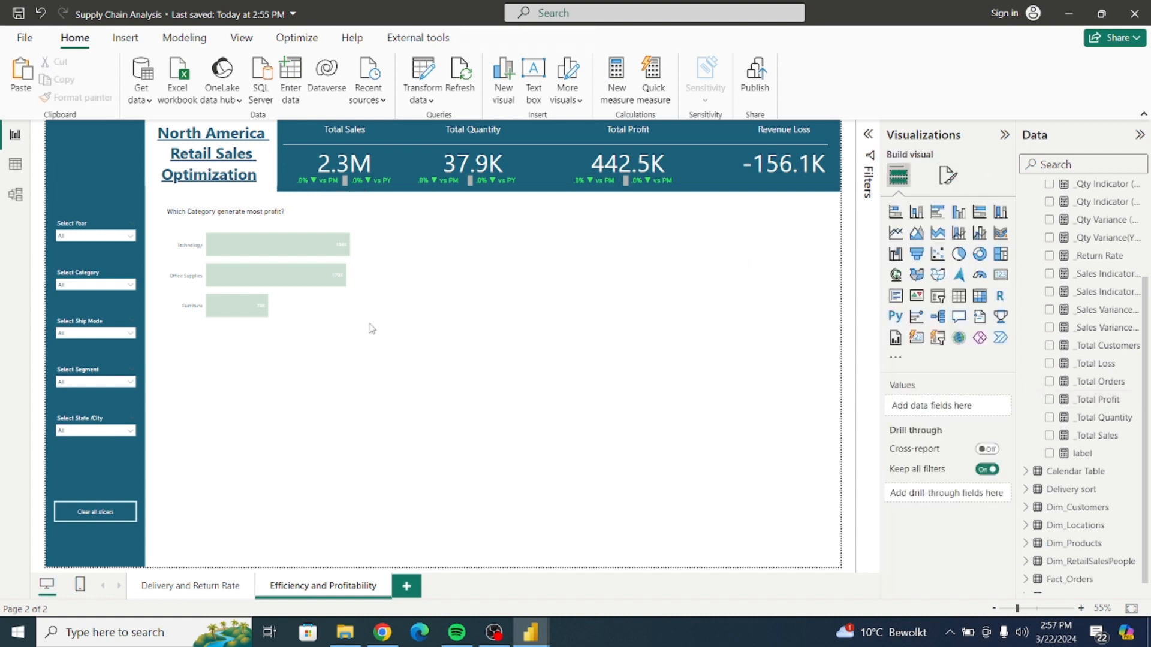
Nudge the category profit chart closer to the slicer band and header, and colour its Technology bar dark teal blue
left_click_drag(329, 331, 320, 325)
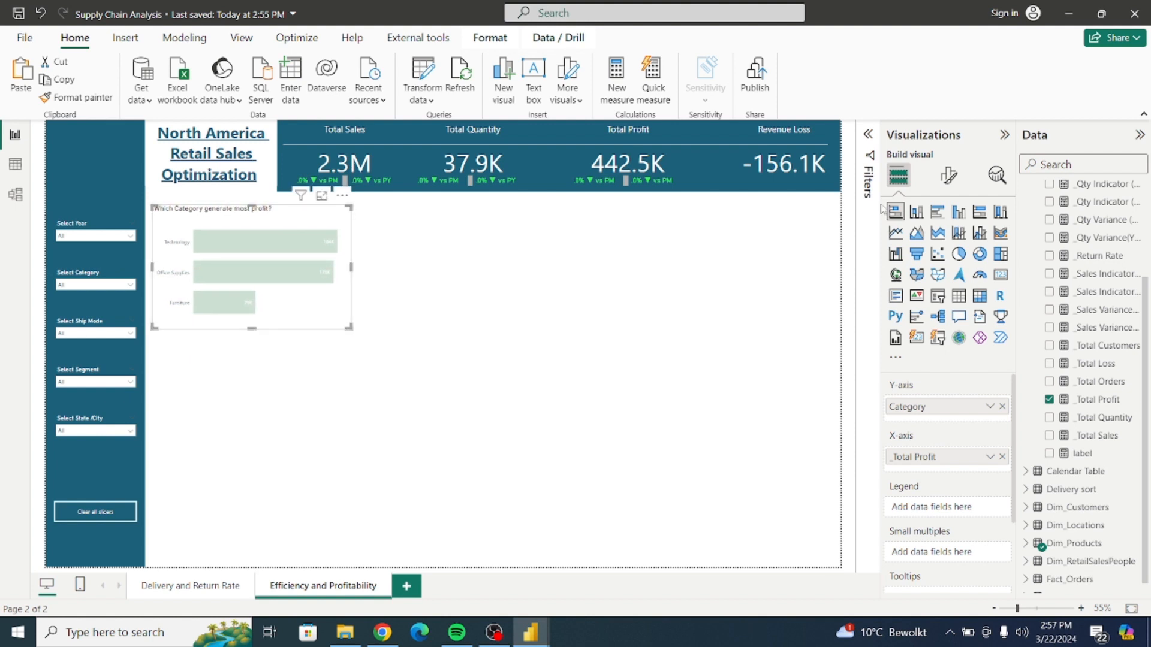
left_click(948, 175)
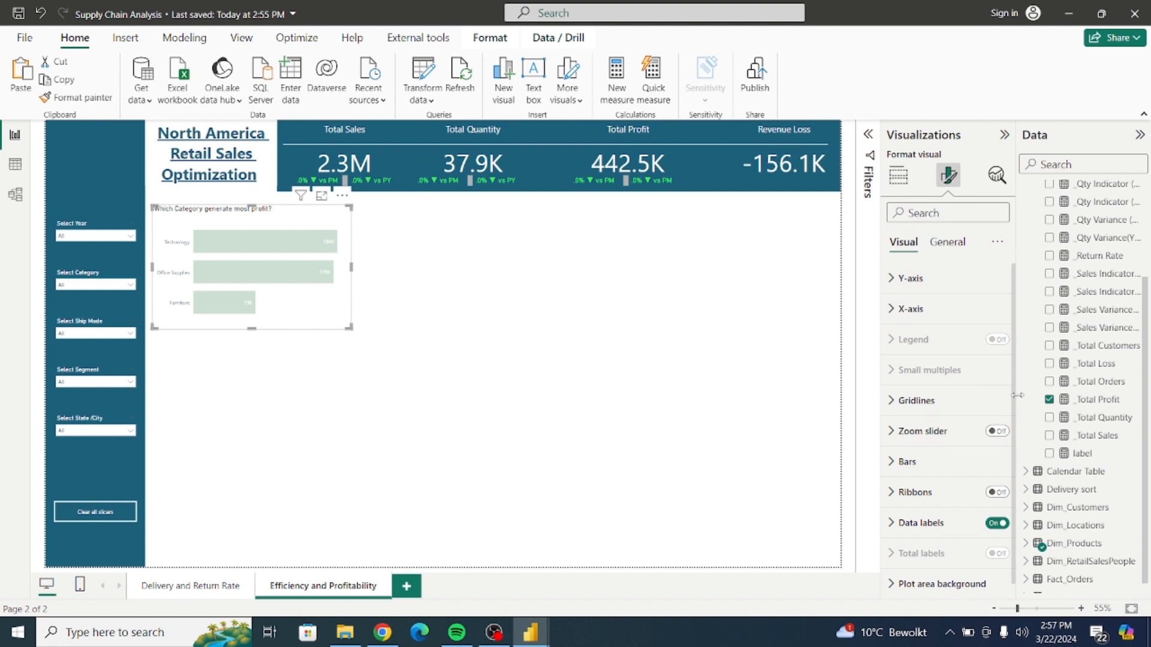
left_click(940, 455)
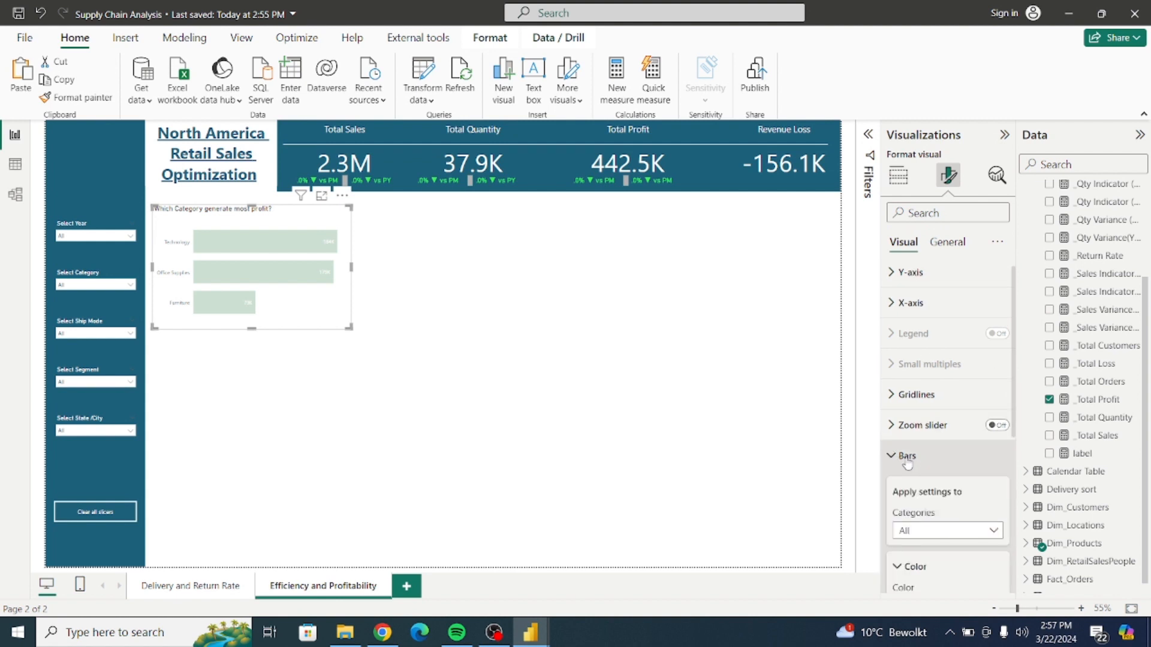
scroll(935, 389, "down", 3)
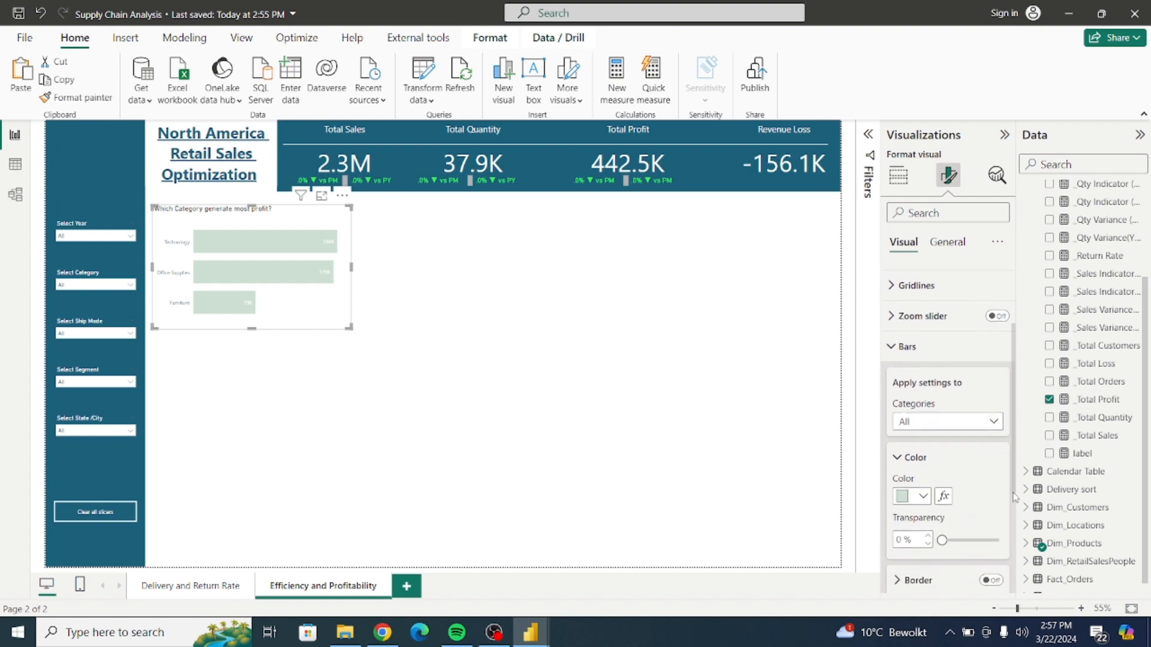
left_click(923, 402)
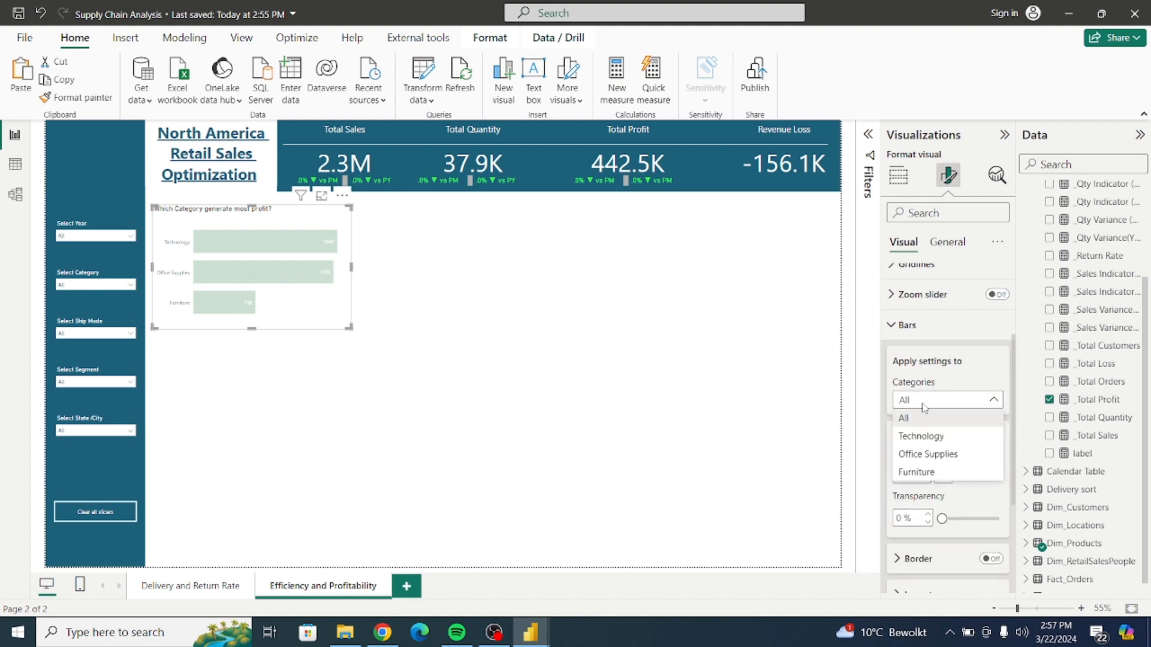
left_click(920, 436)
left_click(922, 477)
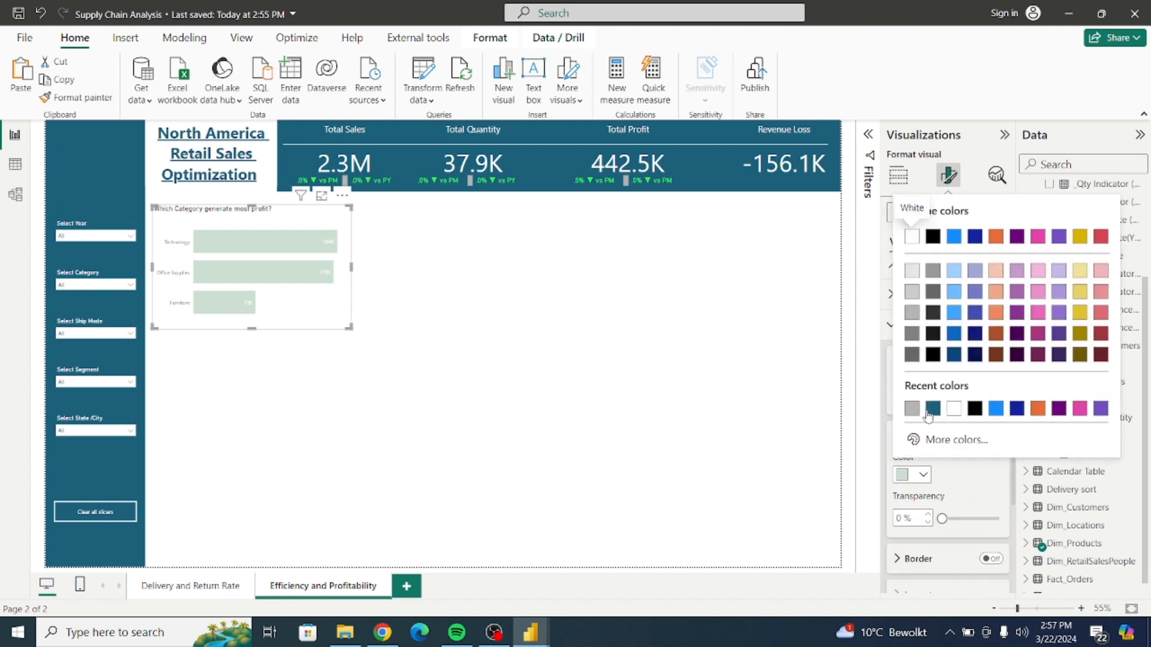
left_click(933, 412)
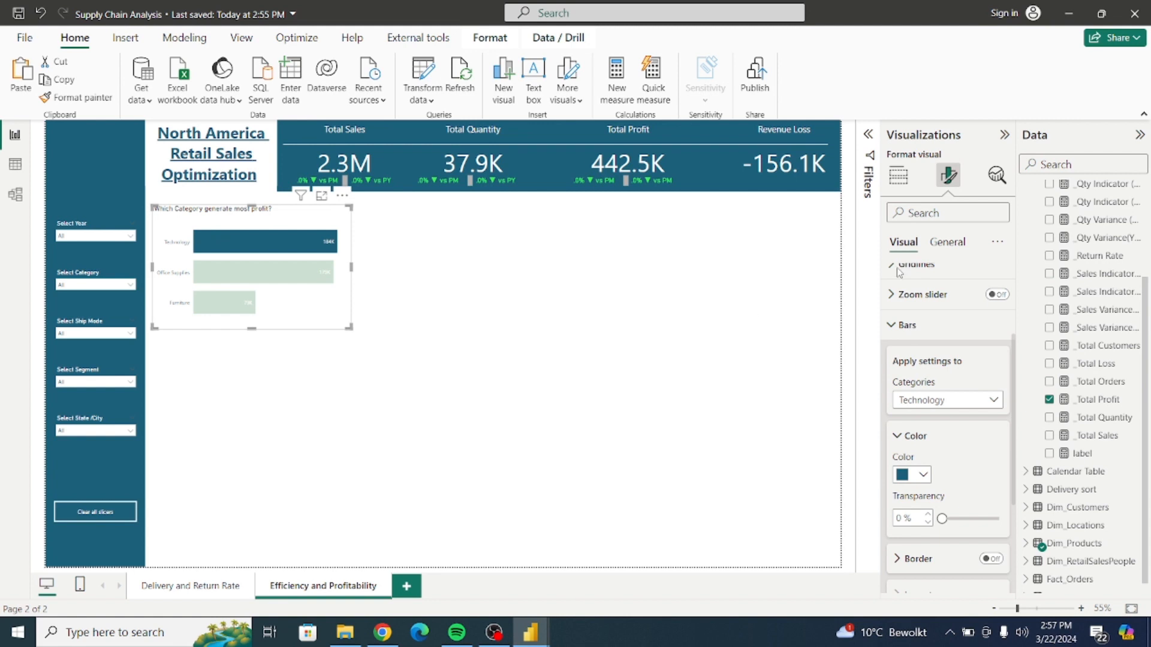
left_click(893, 324)
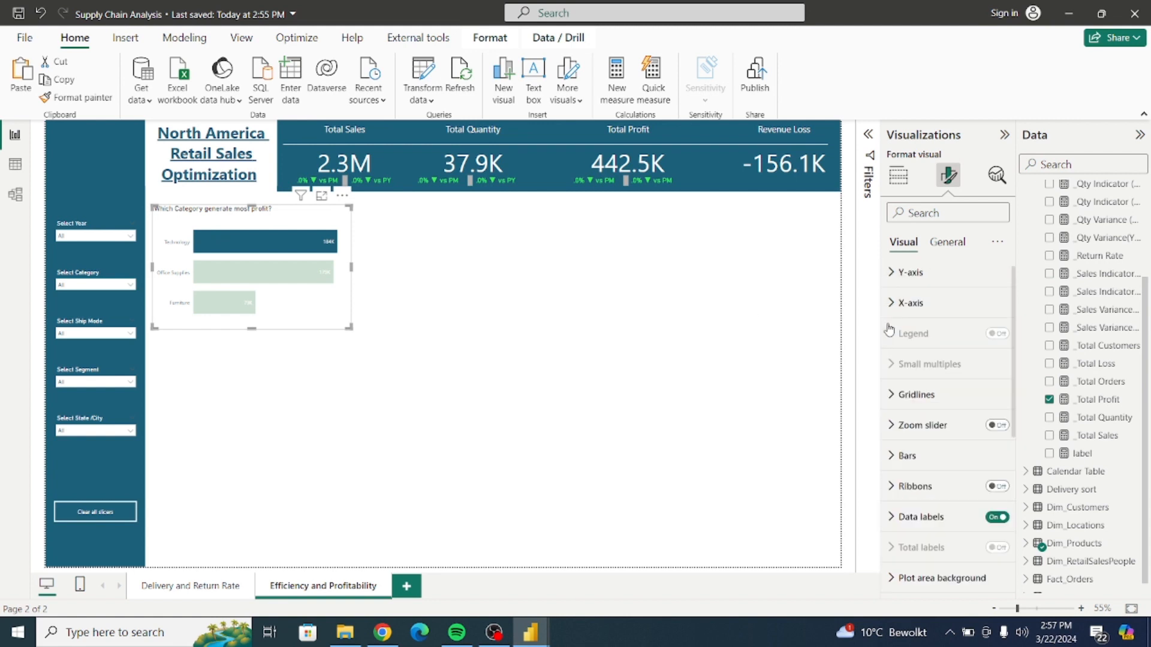
Centre the category profit chart's title horizontally
left_click(947, 242)
left_click(923, 310)
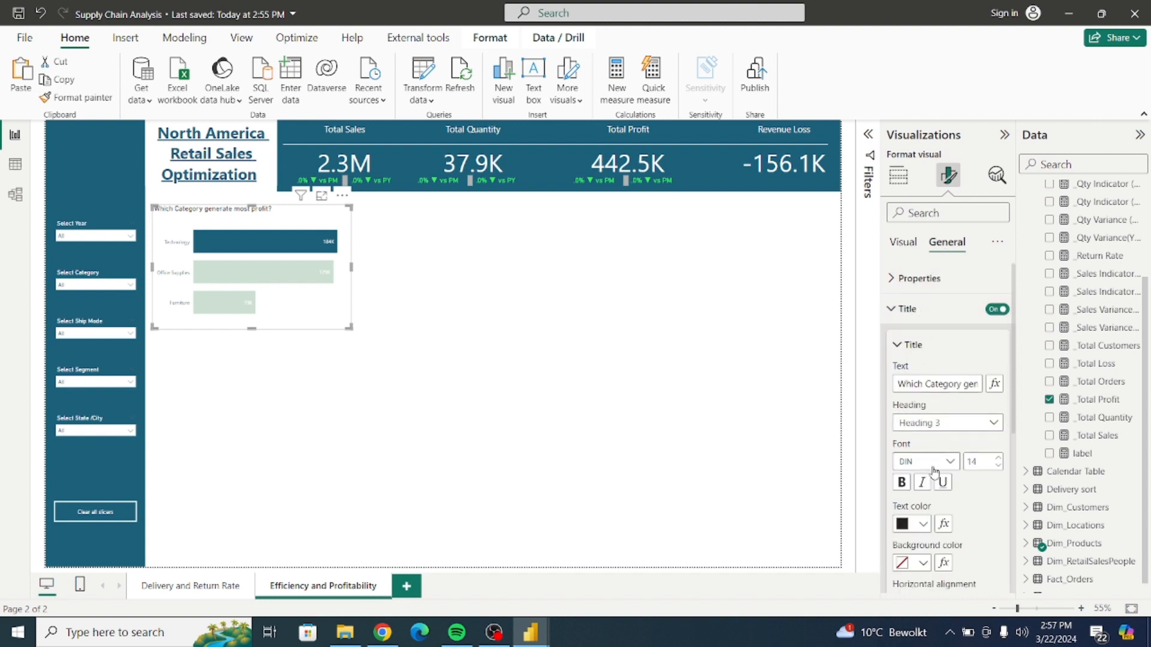
scroll(1014, 417, "down", 3)
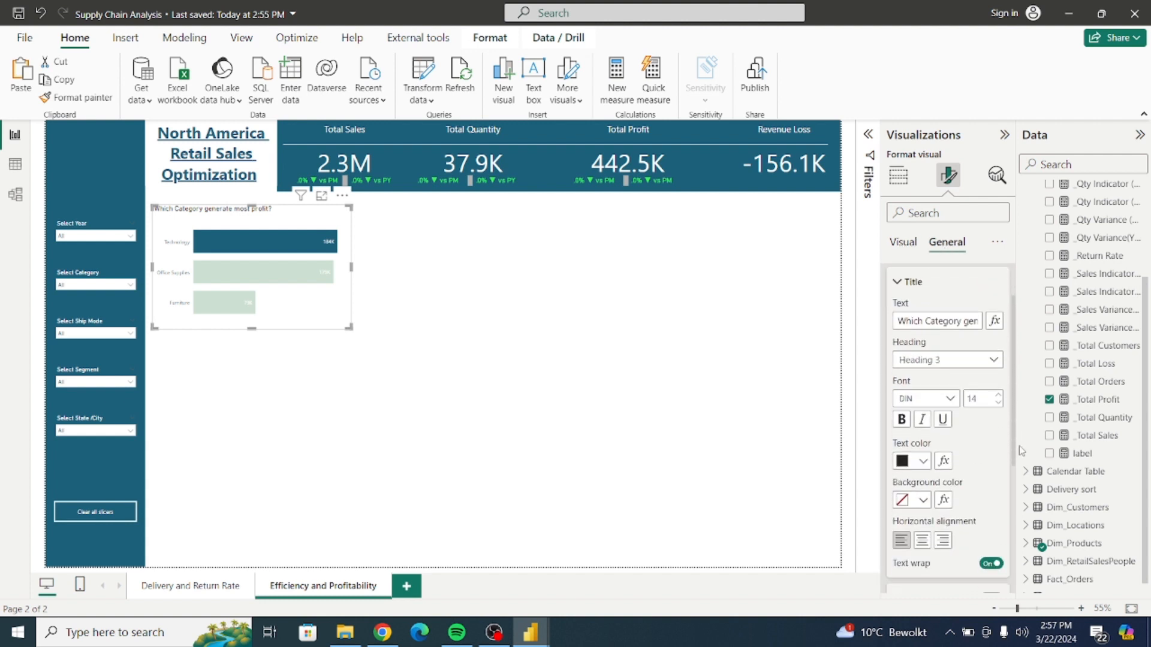
left_click(921, 505)
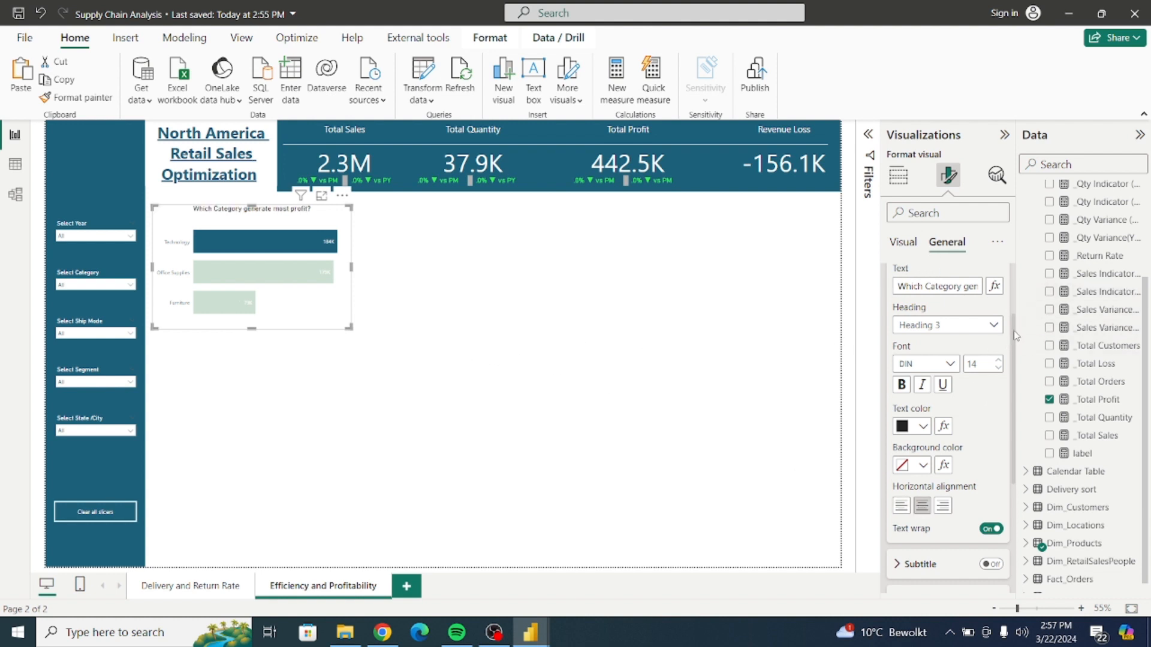
scroll(935, 300, "up", 2)
left_click(897, 291)
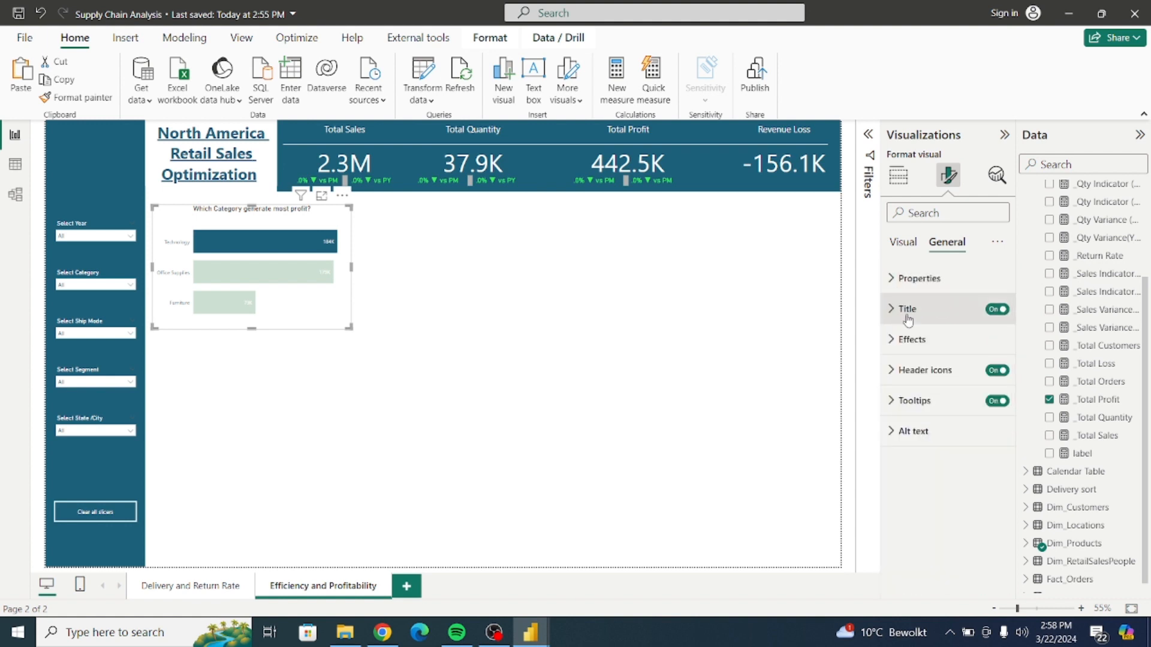
Add a dark teal blue visual border around the category profit chart
left_click(905, 339)
left_click(988, 508)
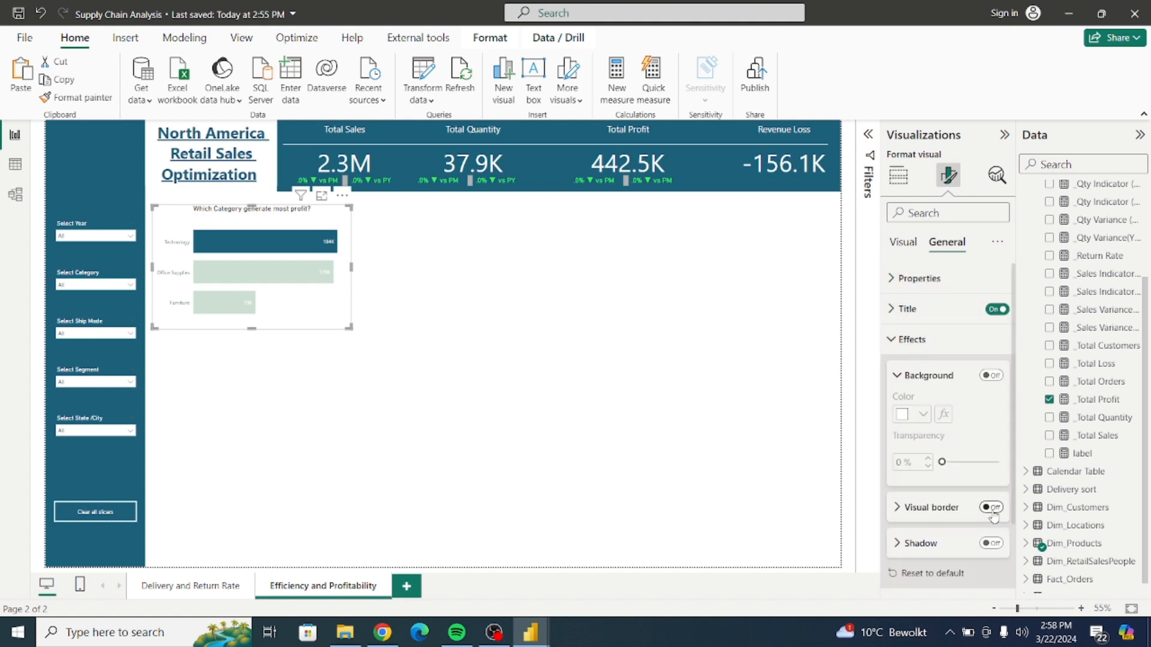
left_click(899, 509)
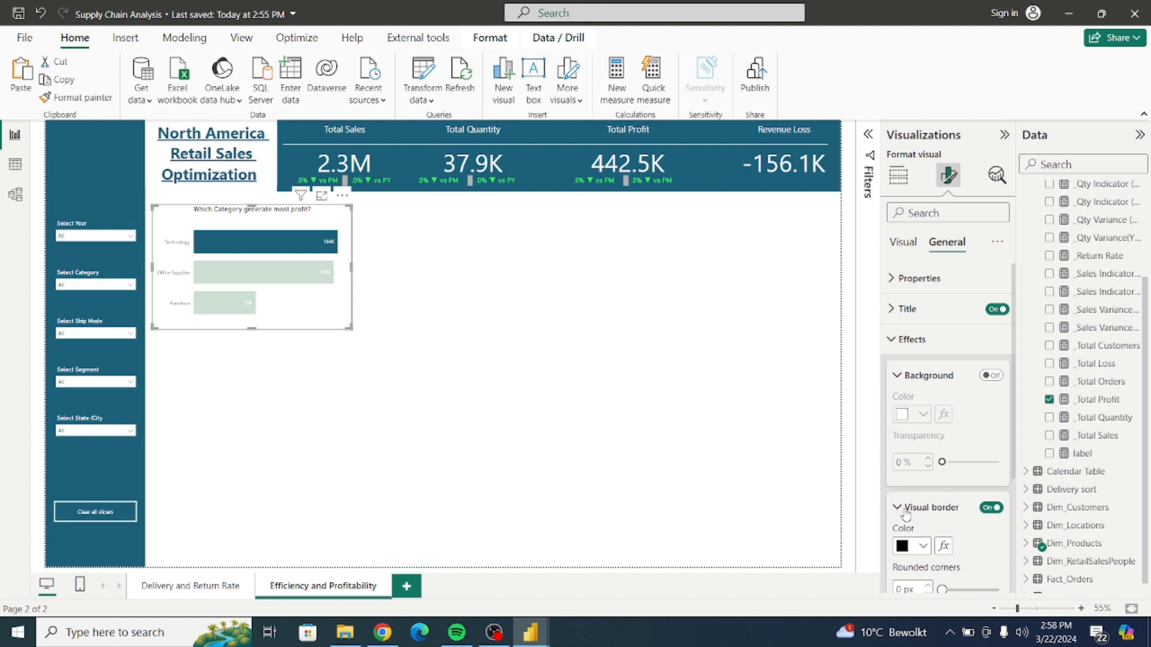
left_click(923, 546)
left_click(912, 480)
left_click(420, 326)
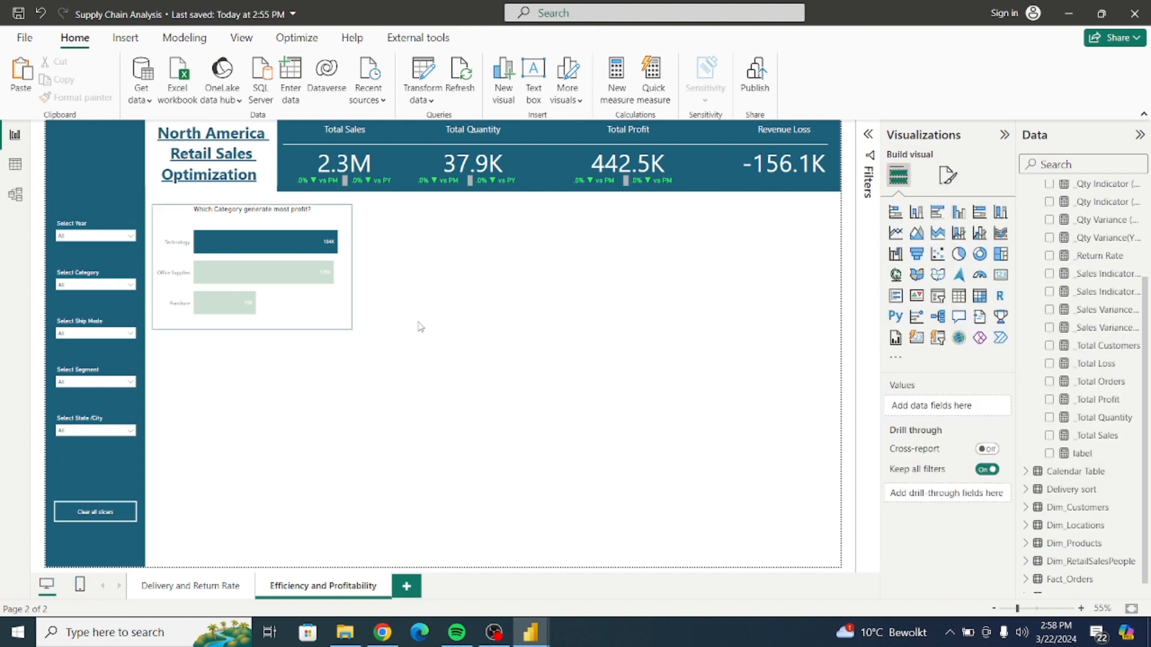
Duplicate the category profit chart and place the copy level with it, in the empty space to its right
left_click(346, 327)
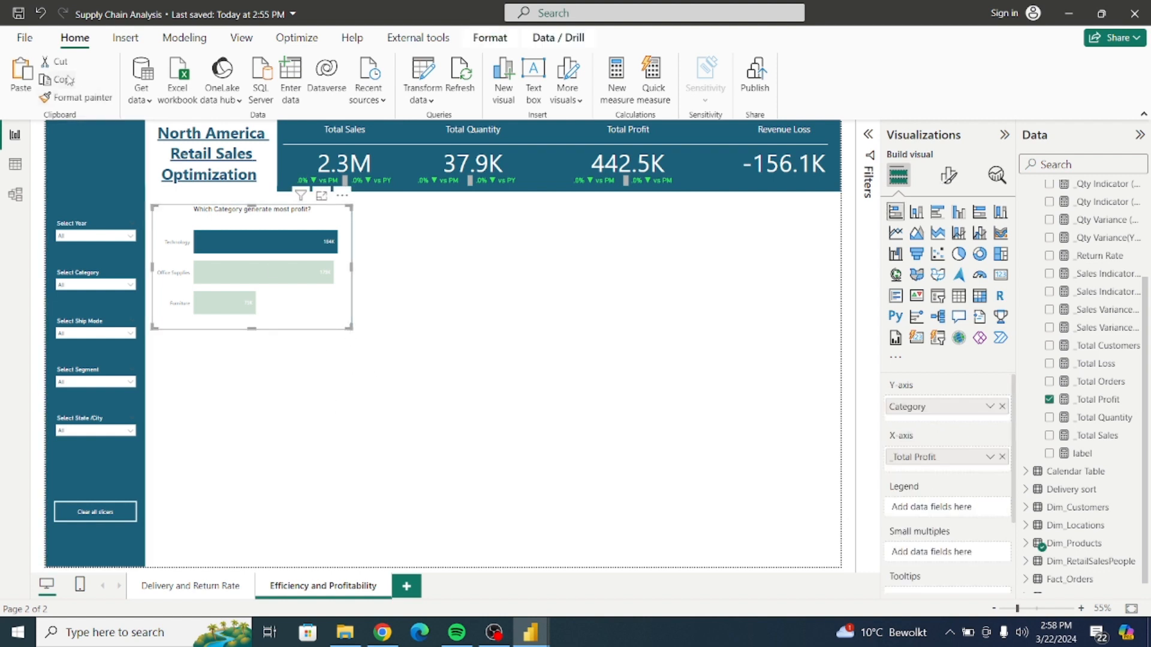
left_click(19, 71)
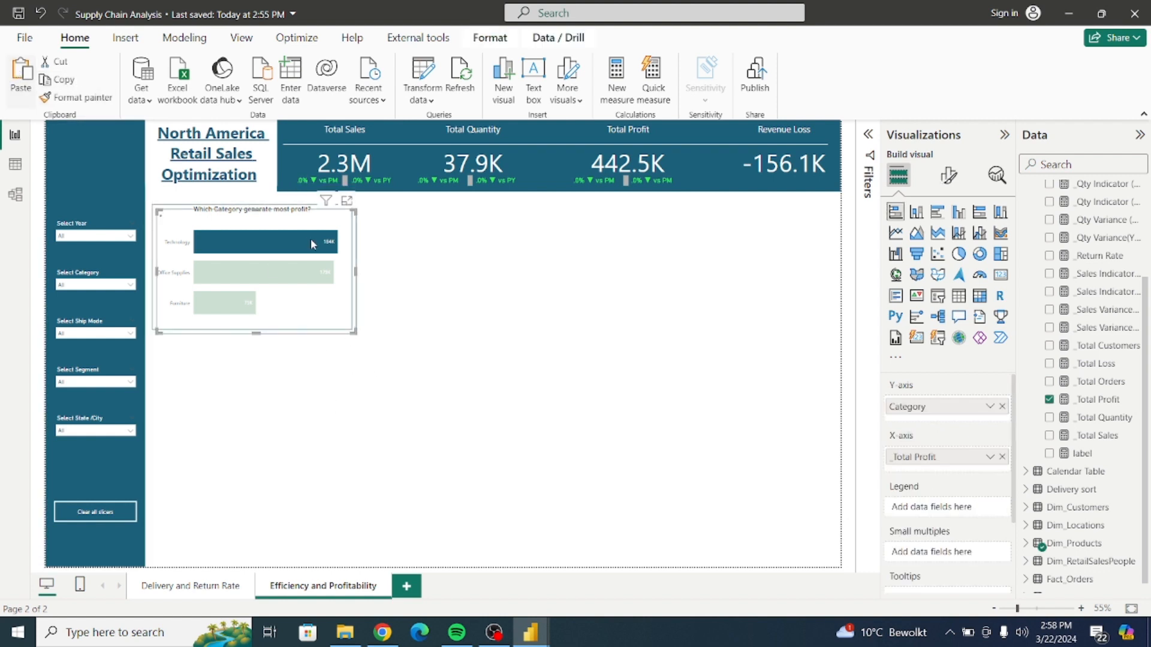
left_click_drag(346, 205, 575, 198)
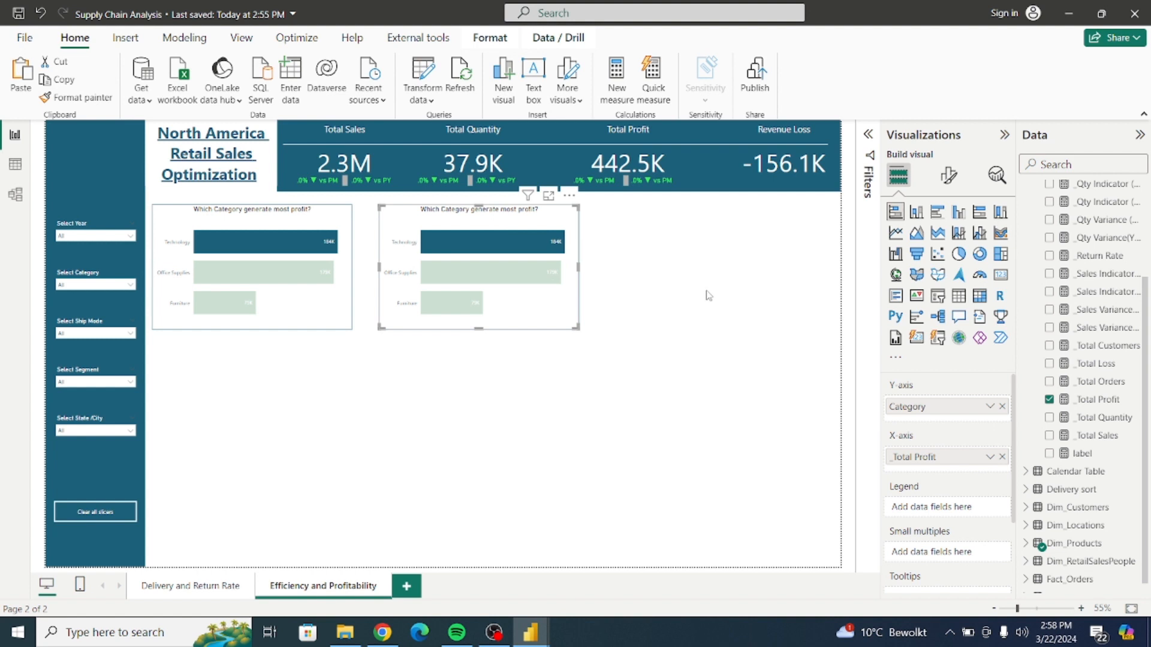
Replace Category on the copied chart's Y-axis with the Segment field from Dim_Customers
left_click(1002, 411)
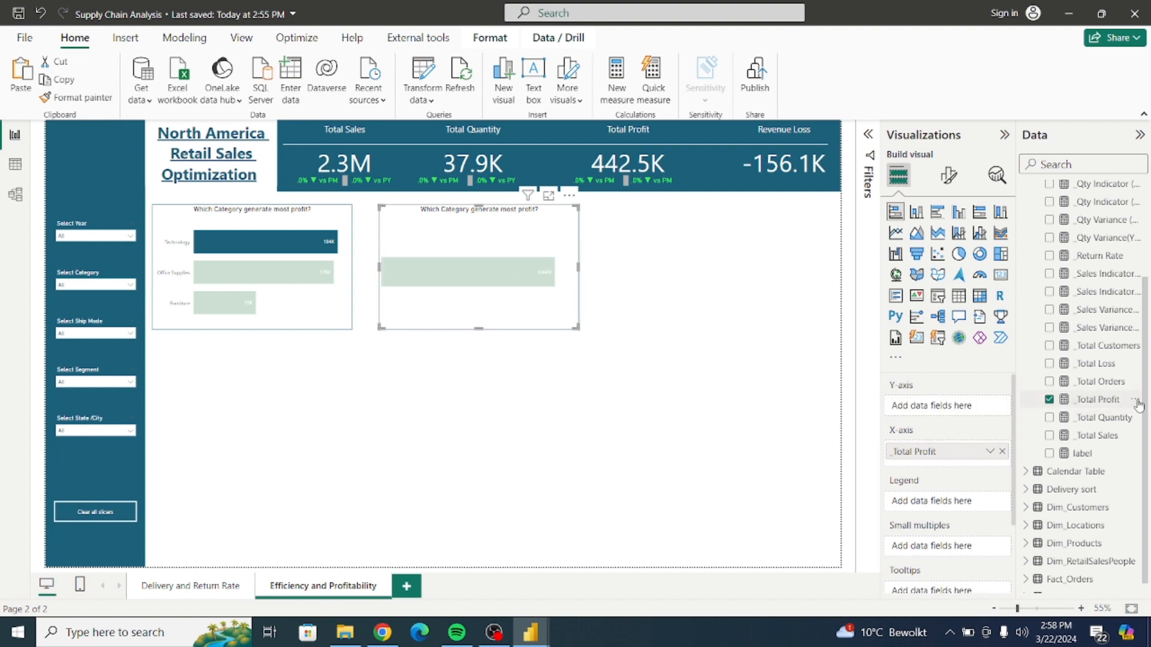
scroll(1145, 398, "down", 2)
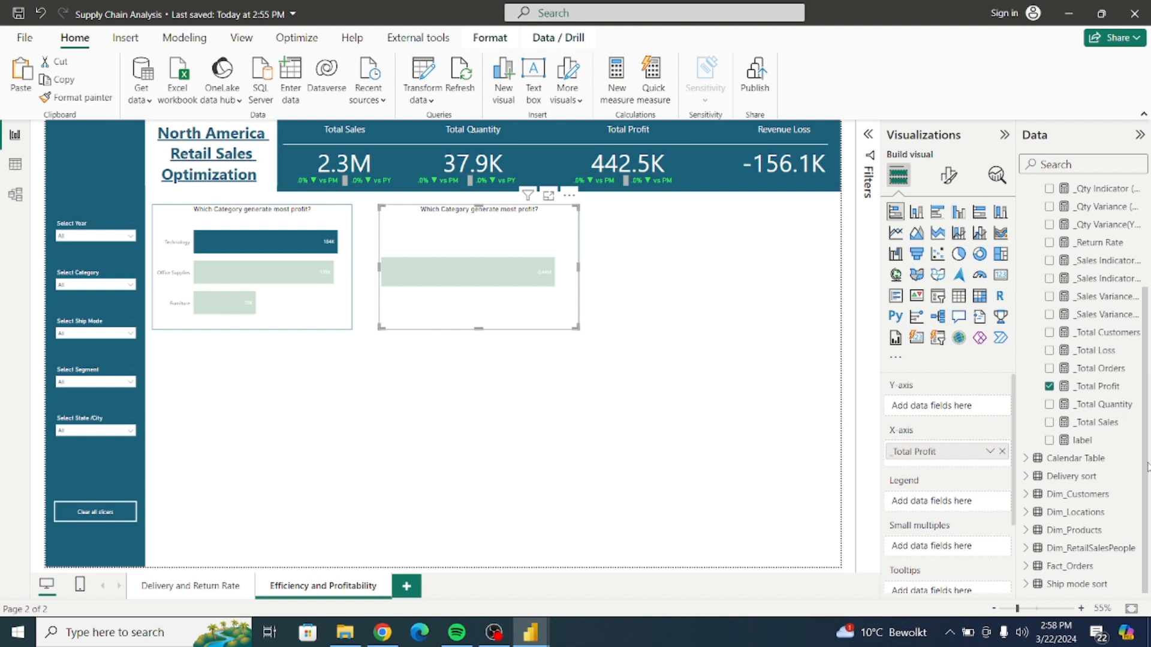
left_click(1026, 495)
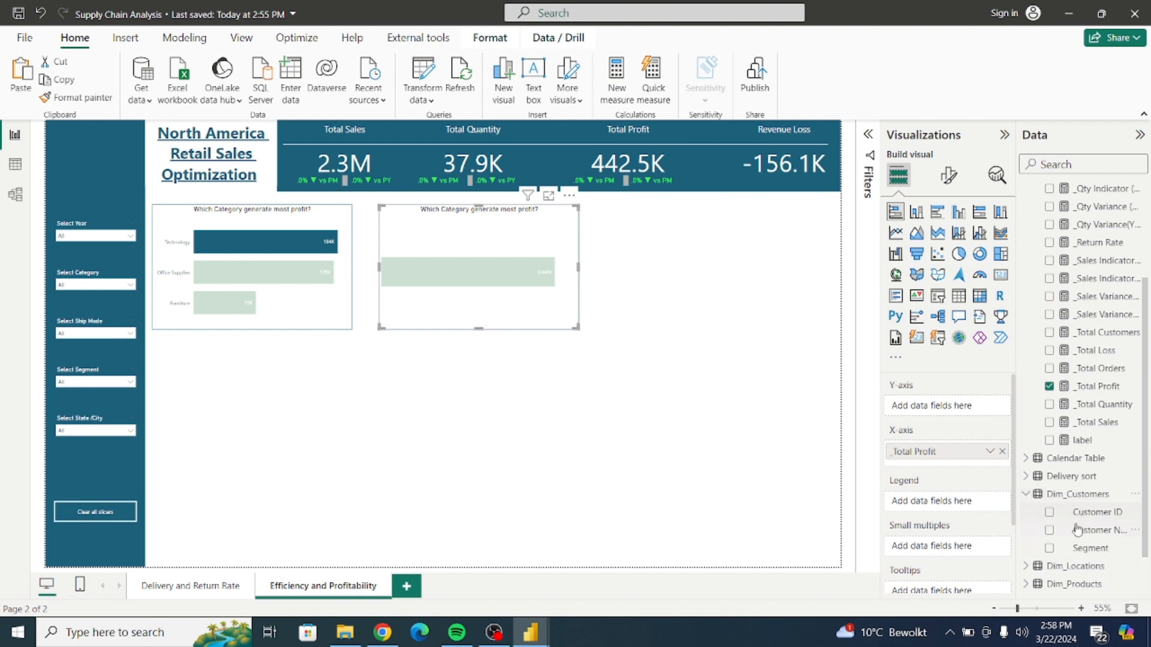
left_click(1050, 549)
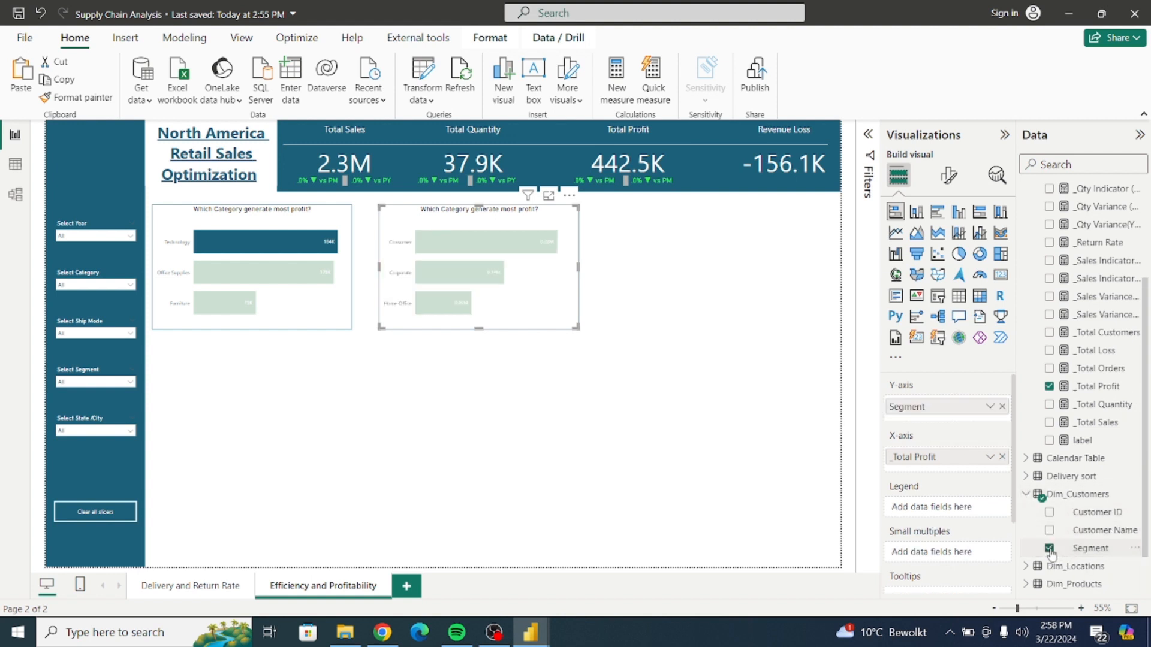
Colour the Consumer bar of the segment profit chart dark teal blue
left_click(948, 174)
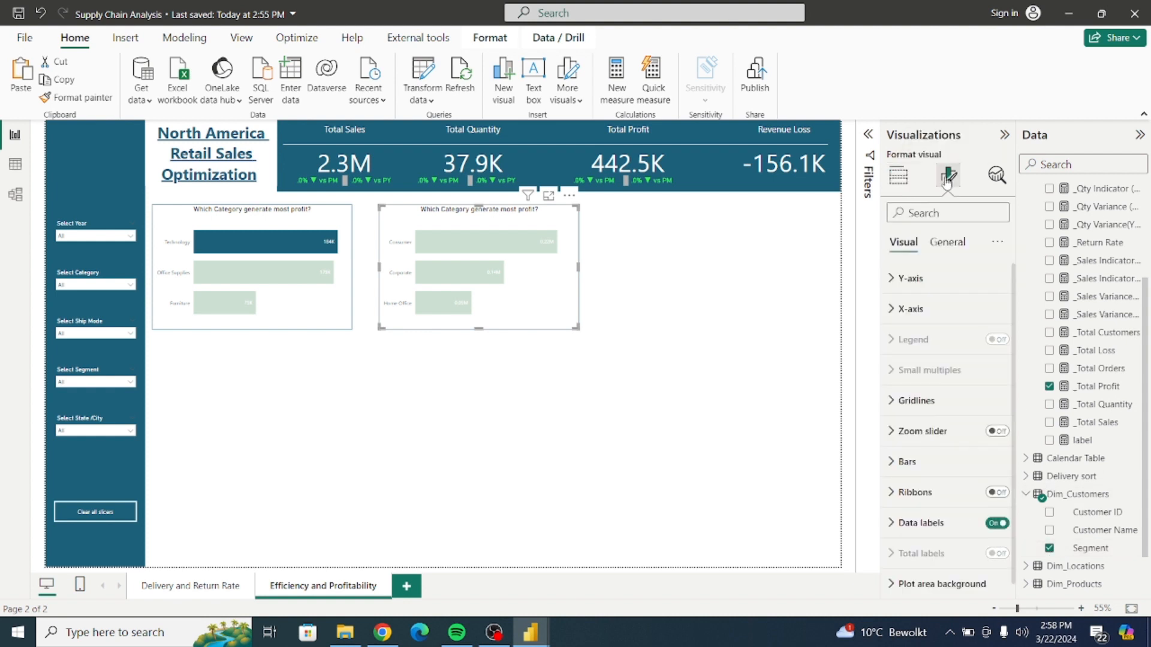
left_click(905, 462)
left_click(938, 537)
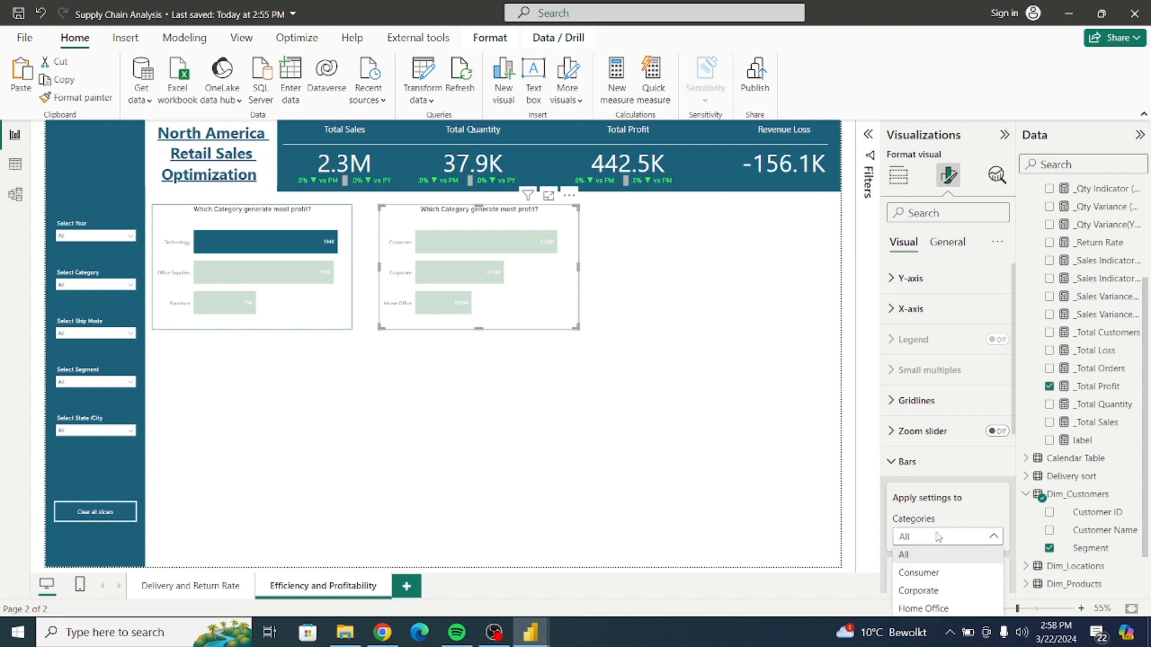
left_click(934, 573)
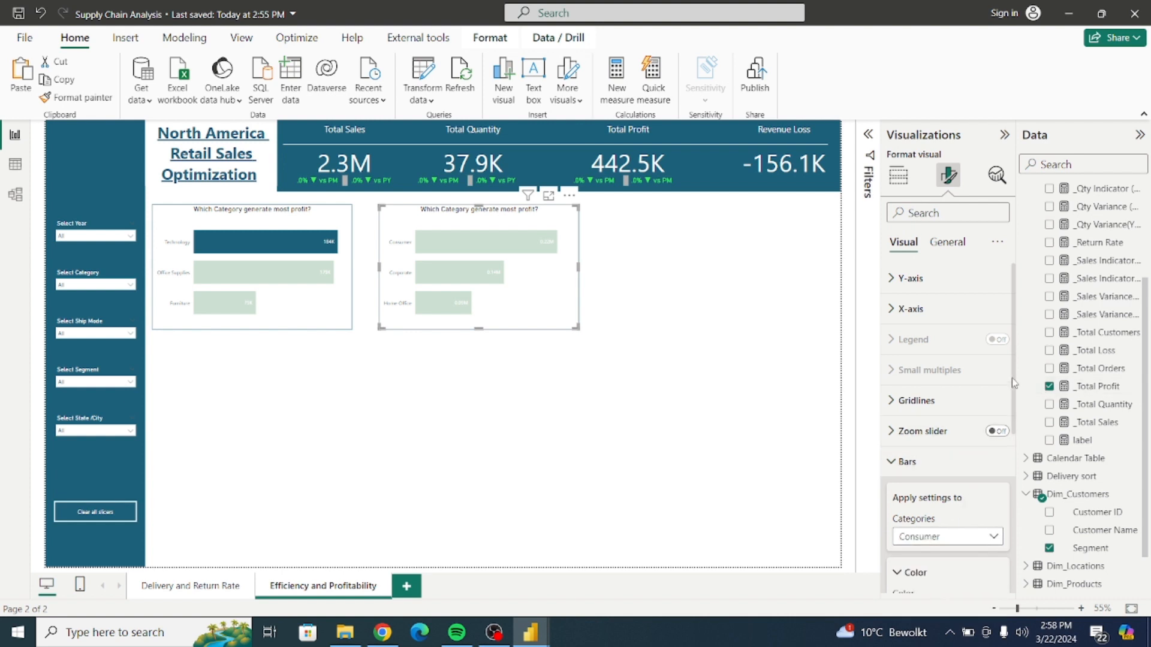
scroll(1017, 455, "down", 2)
scroll(1017, 455, "down", 2)
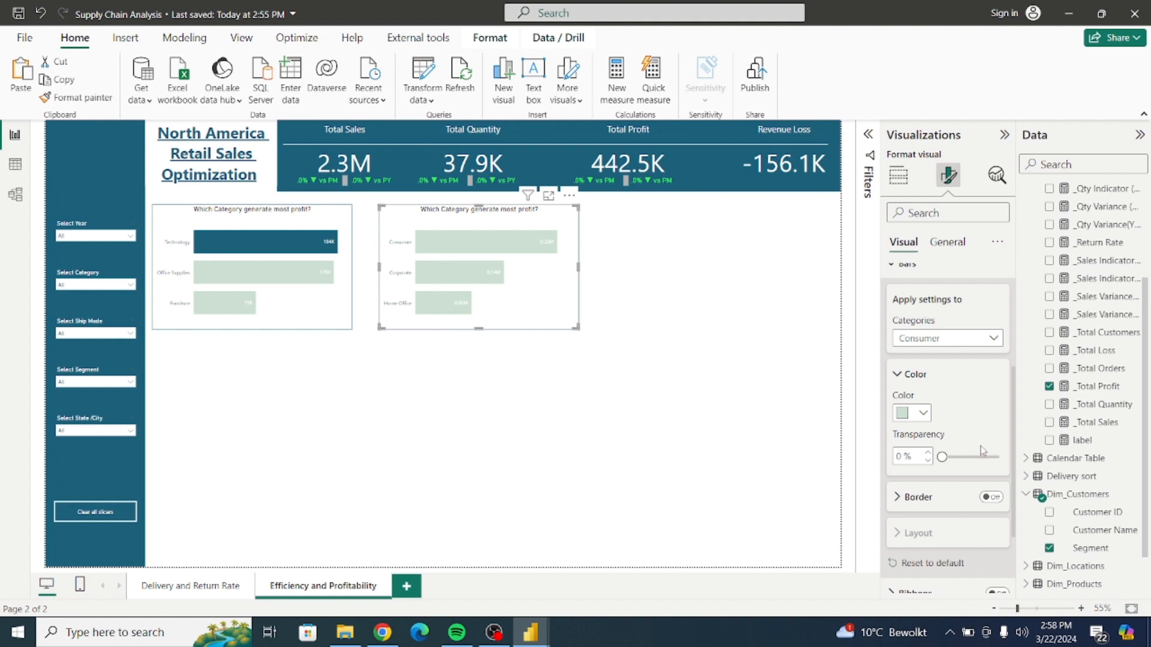
left_click(923, 413)
left_click(911, 347)
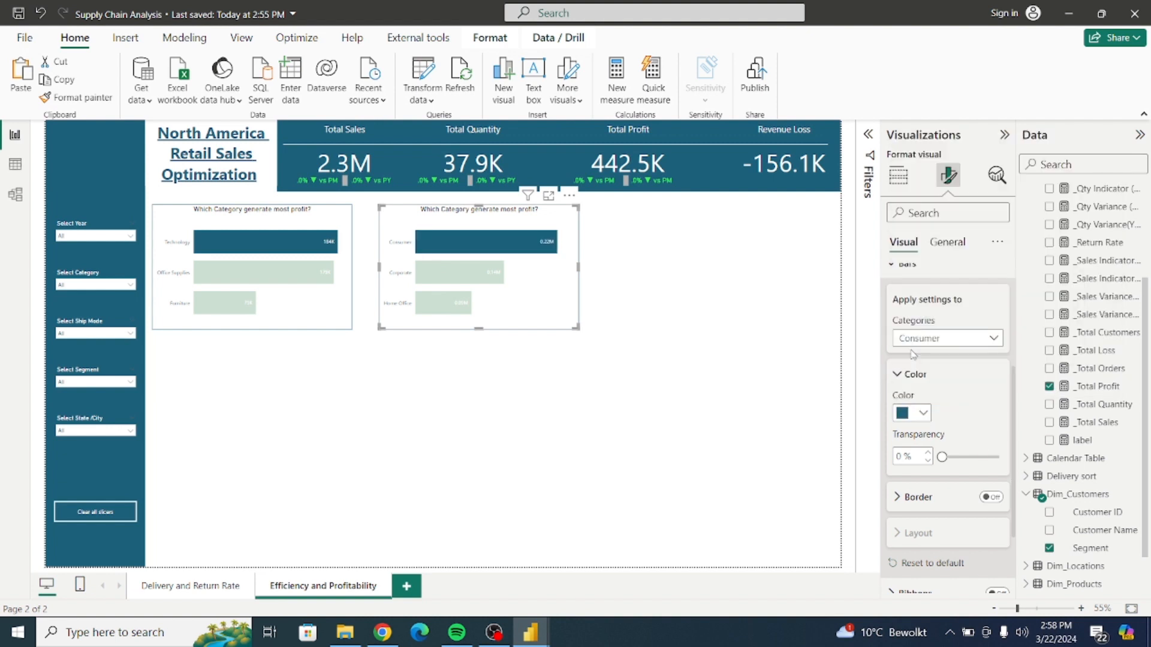
scroll(959, 371, "up", 1)
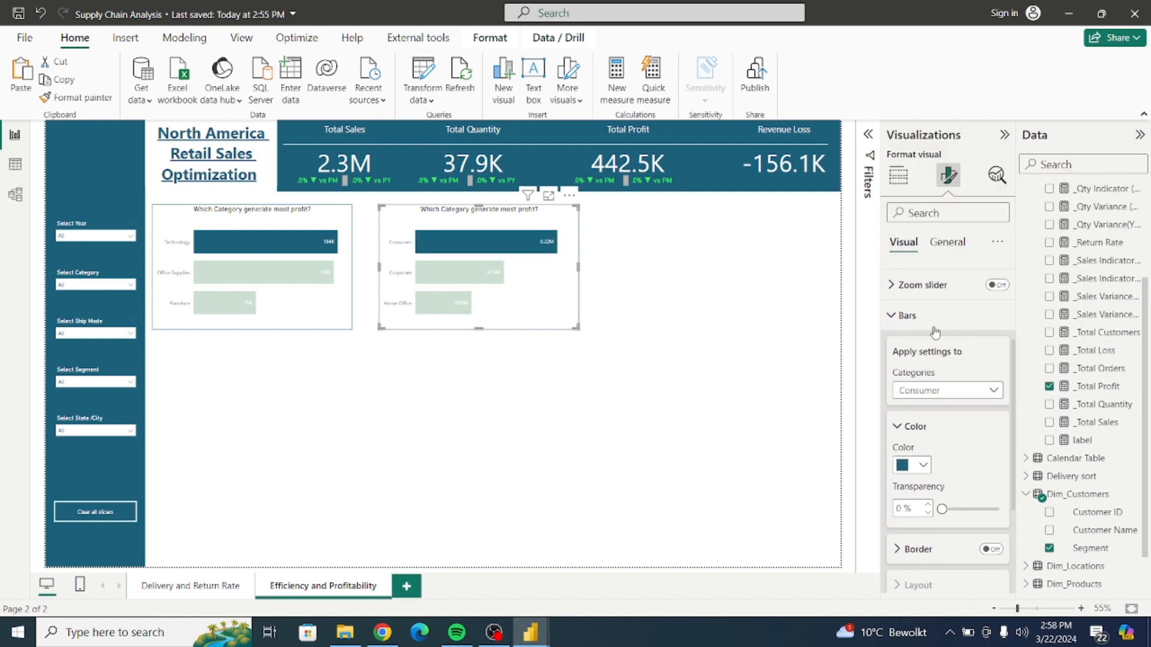
left_click(908, 320)
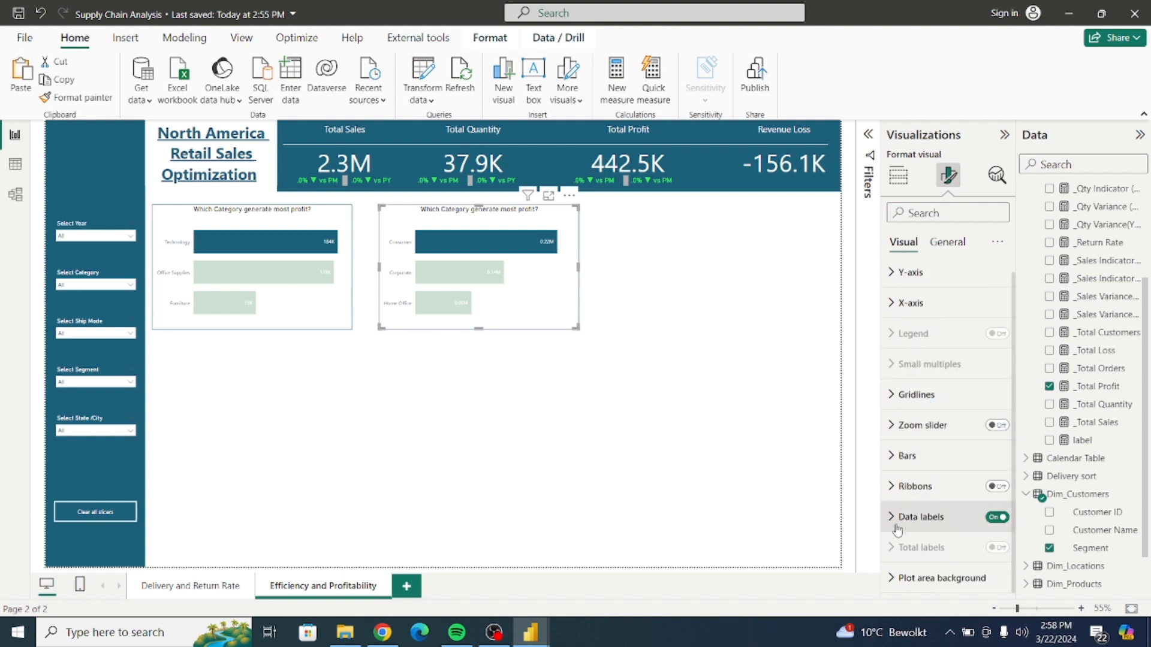
Set the display units of the segment profit chart's data label values to Thousands
left_click(921, 518)
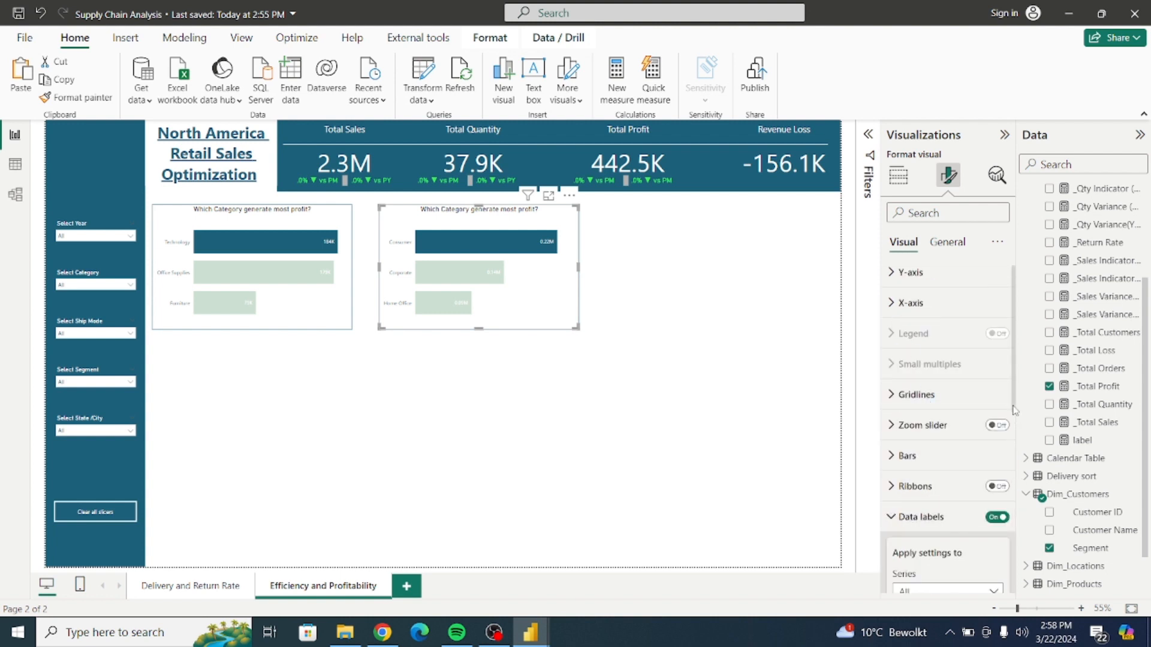
left_click_drag(1014, 411, 1022, 520)
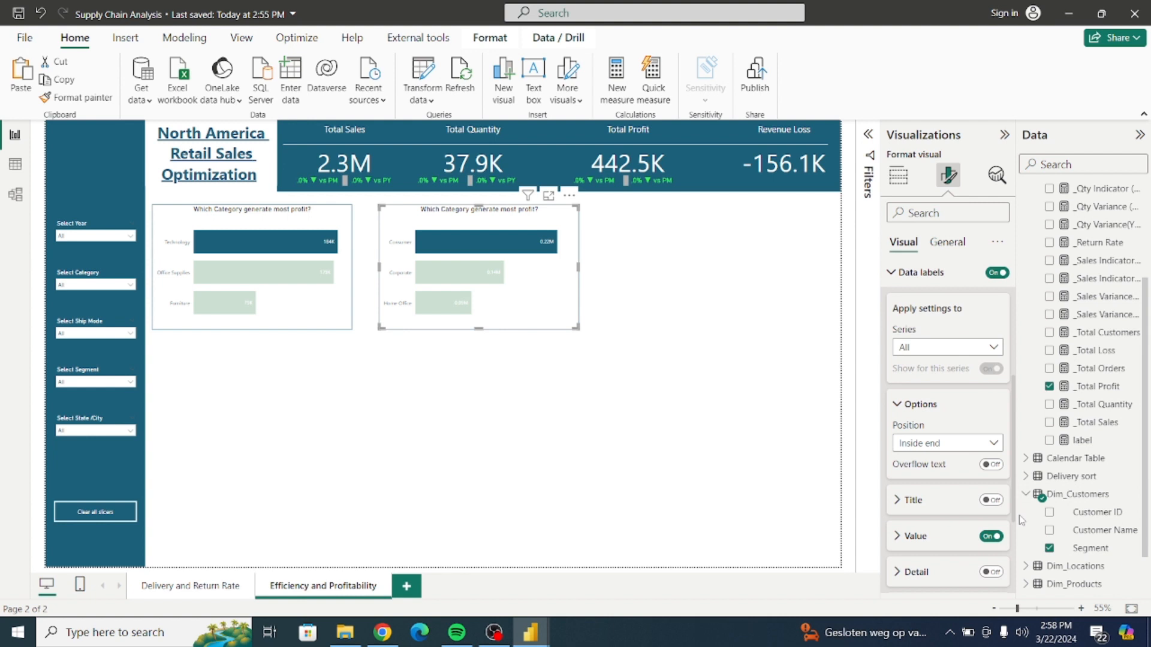
scroll(959, 480, "down", 1)
left_click(911, 516)
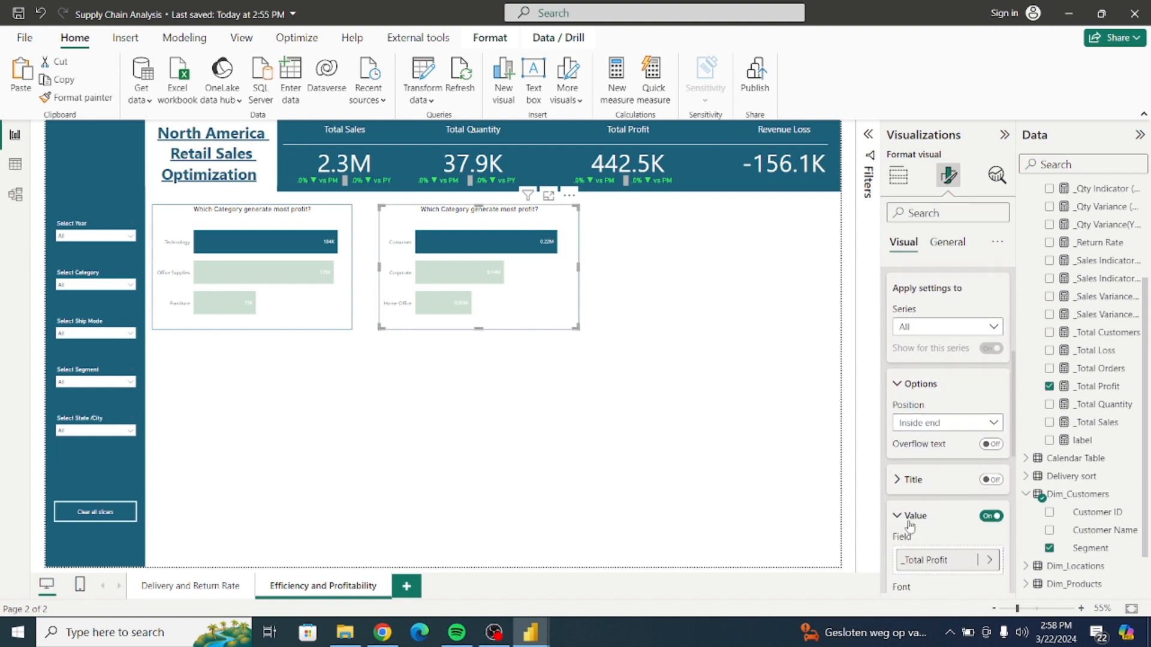
left_click_drag(1015, 448, 1017, 519)
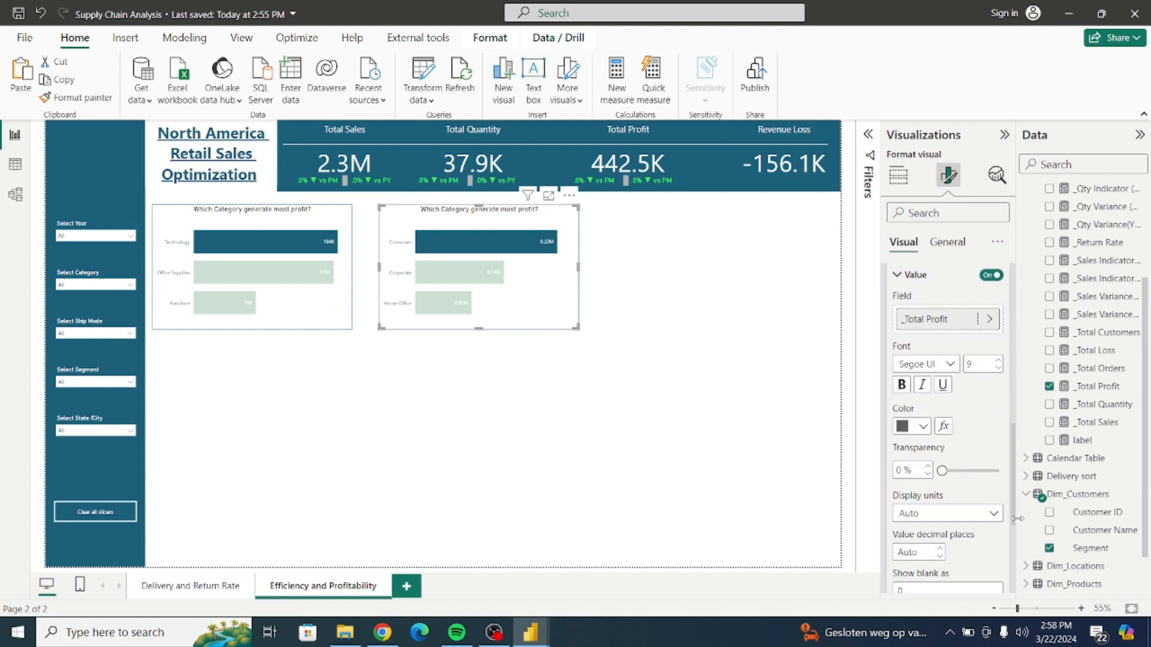
left_click(947, 513)
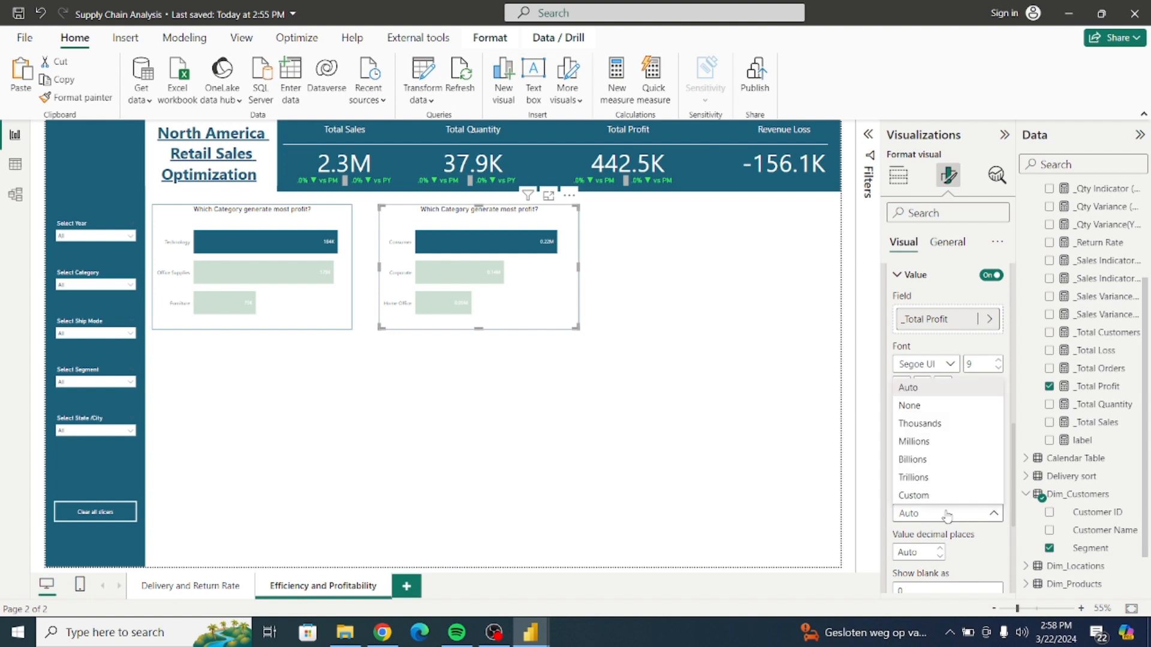
left_click(918, 409)
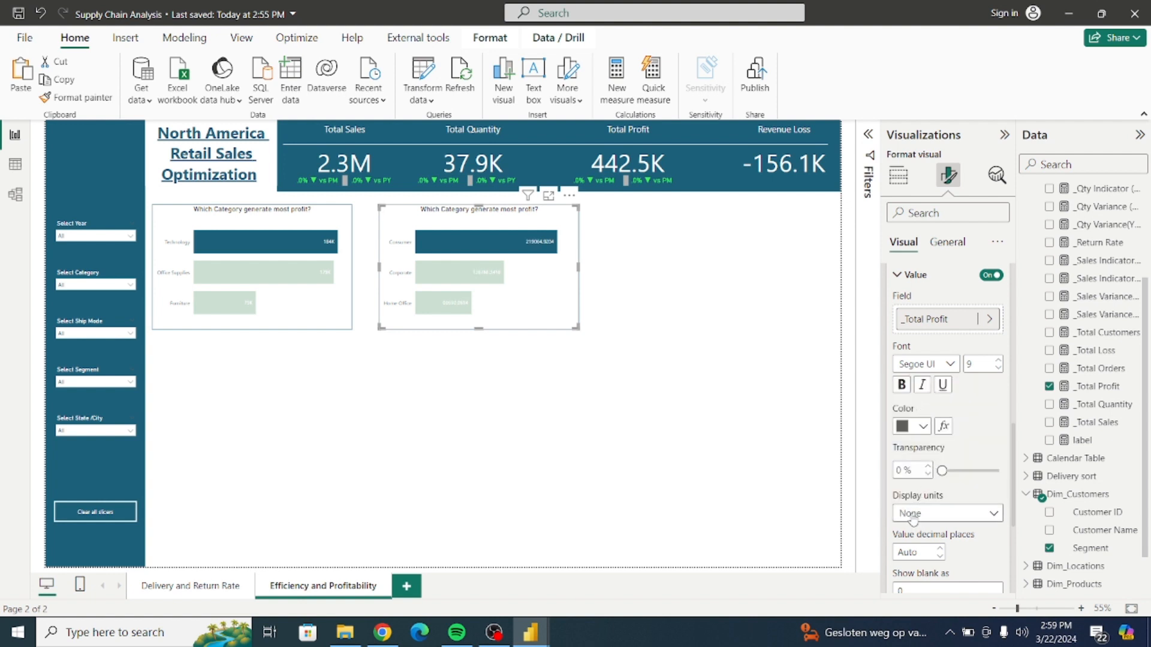
left_click(914, 515)
left_click(932, 426)
Set the data label position to Outside end on both the segment and category profit charts
left_click_drag(1012, 448, 1015, 444)
left_click_drag(1012, 467, 1015, 401)
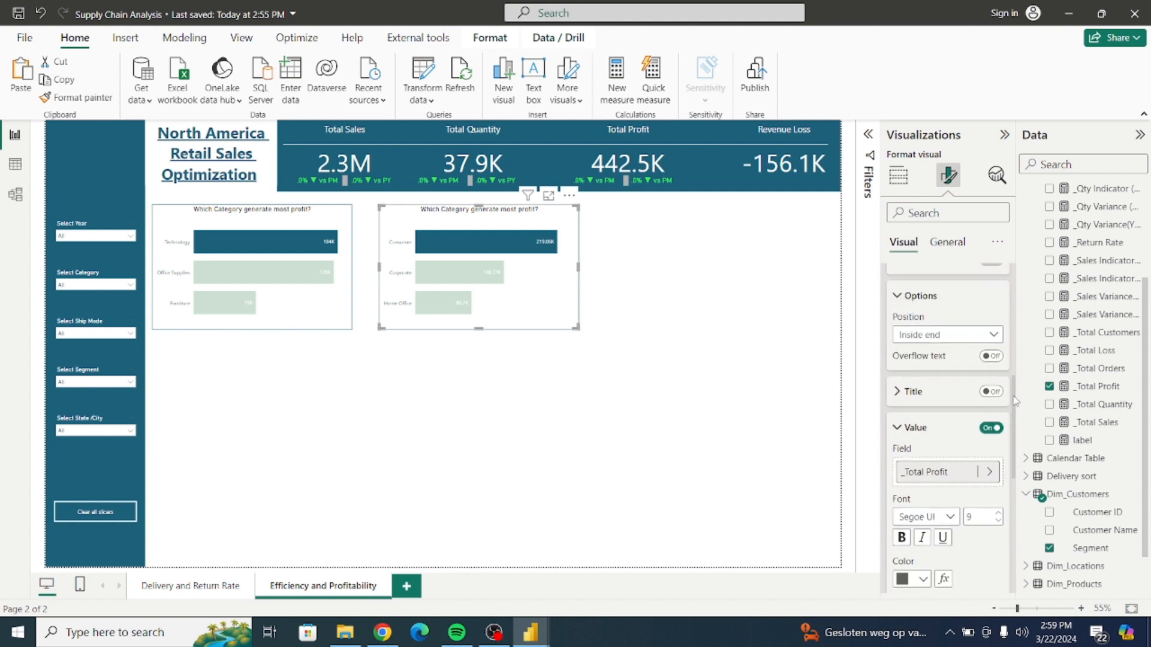
left_click(941, 335)
left_click(931, 396)
left_click(308, 316)
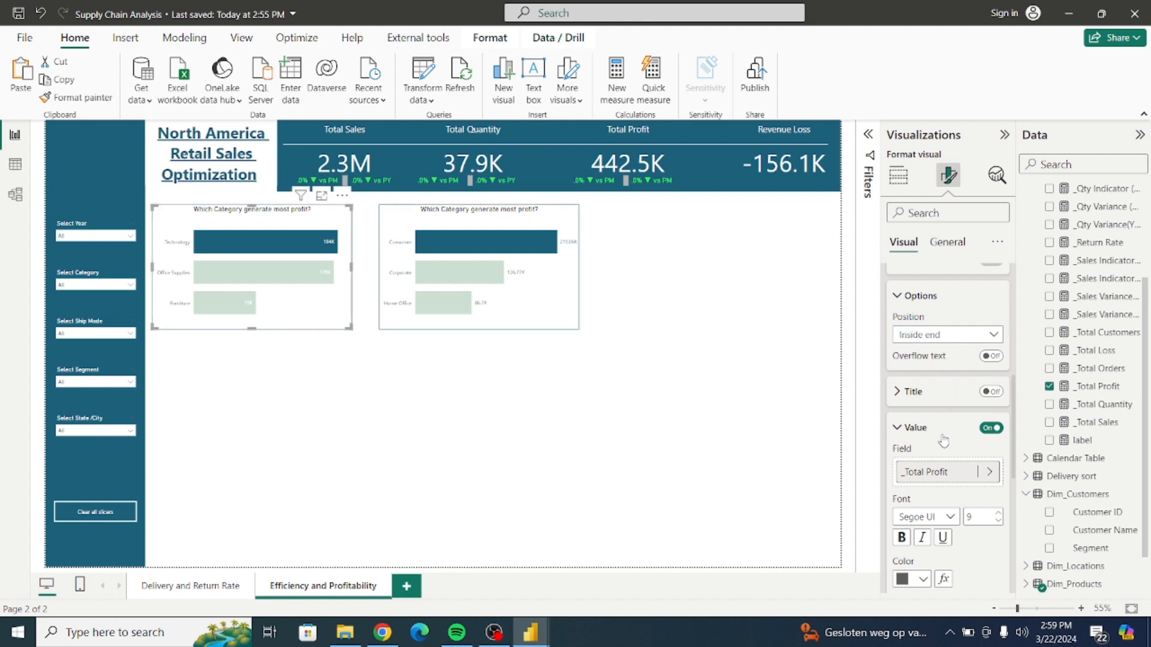
left_click(938, 331)
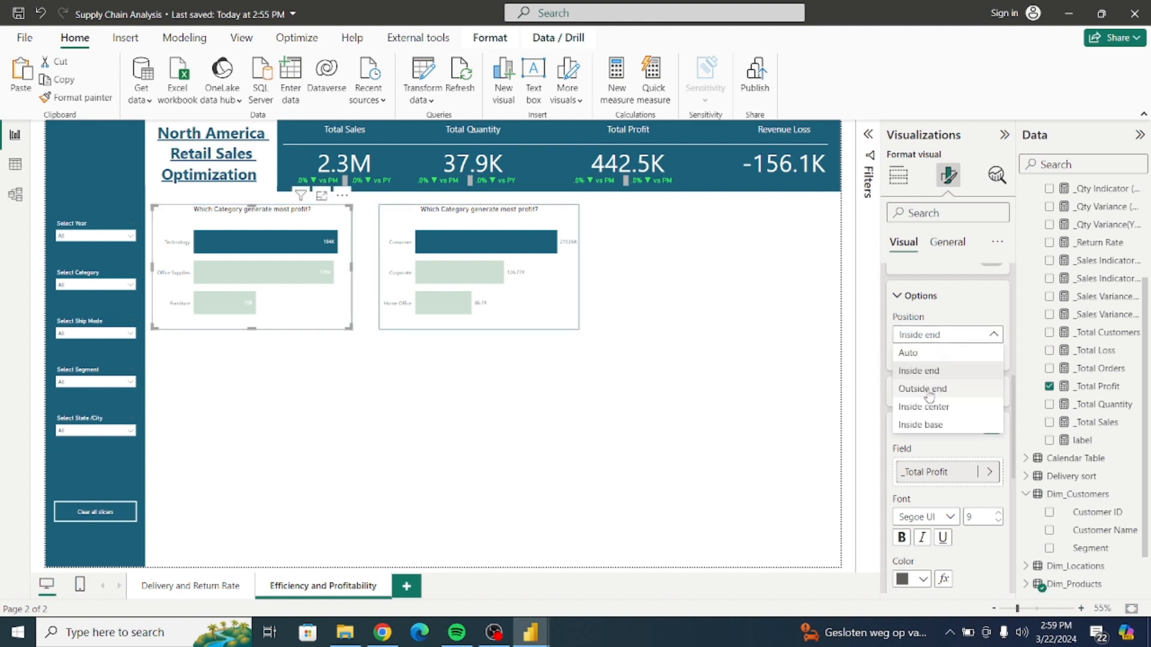
left_click(929, 392)
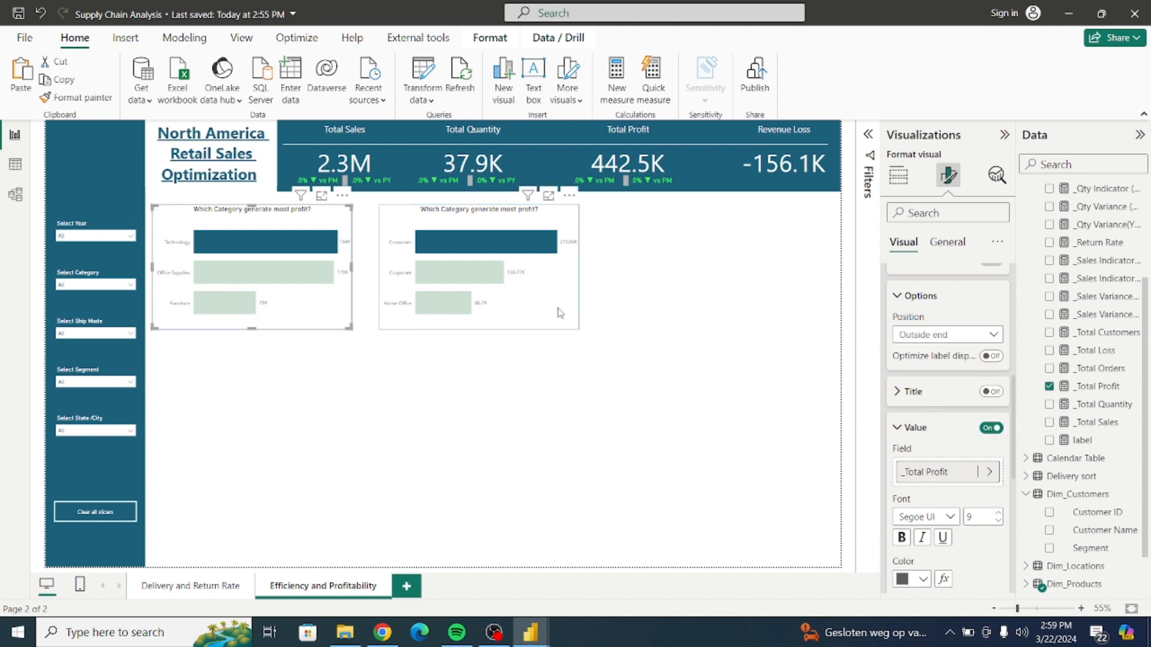
Nudge the segment profit chart slightly away from the category chart and change its title to "Which Segment generate most profit?"
left_click_drag(558, 312, 566, 312)
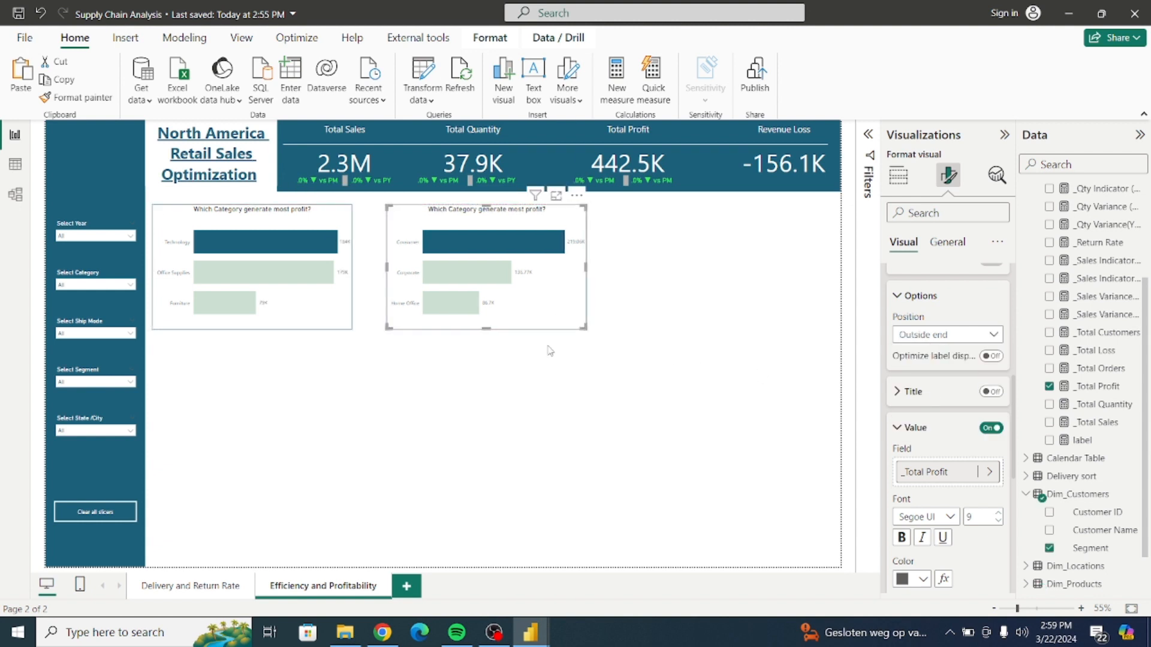
left_click(584, 343)
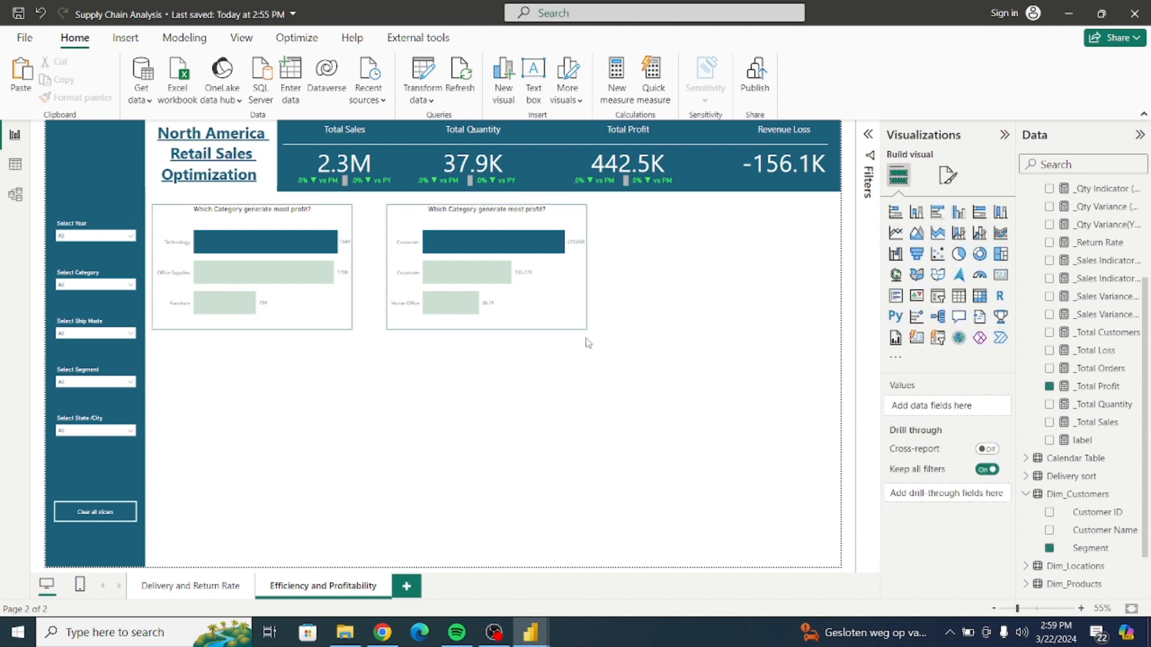
left_click(560, 312)
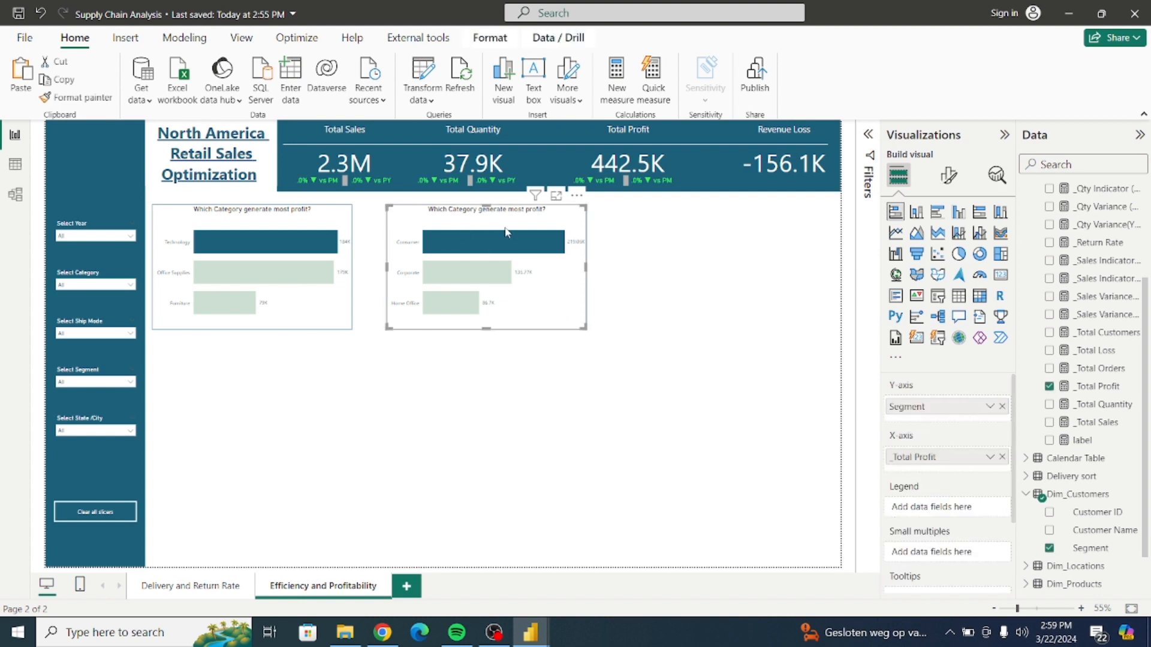
left_click(947, 175)
left_click(947, 242)
left_click(910, 317)
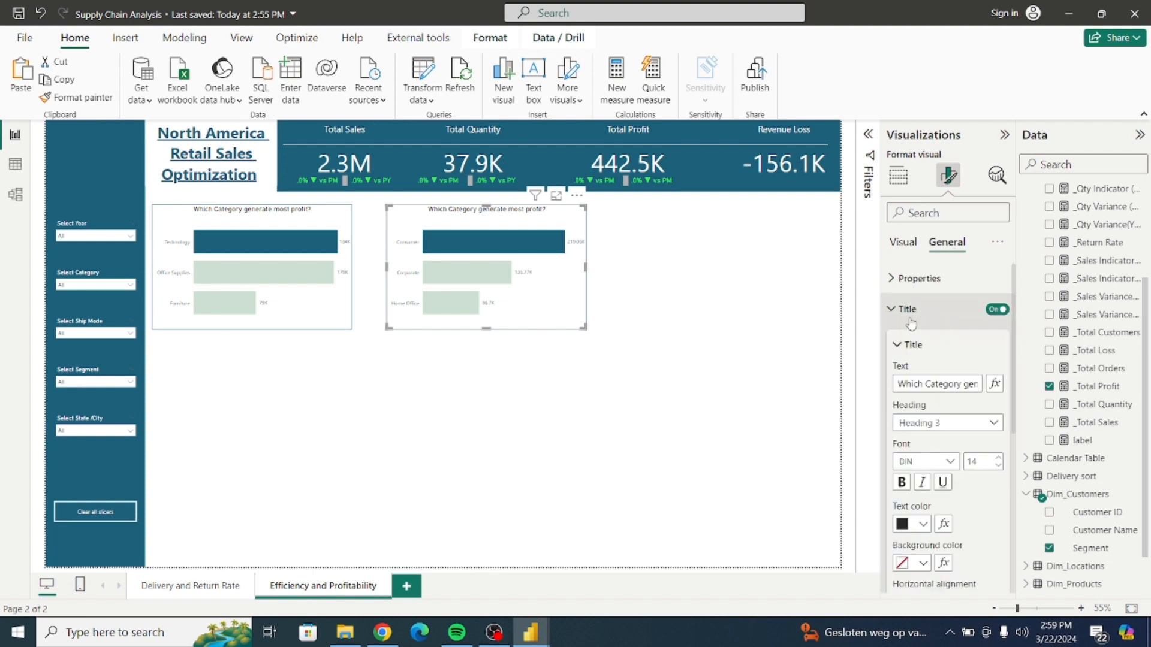
left_click(961, 384)
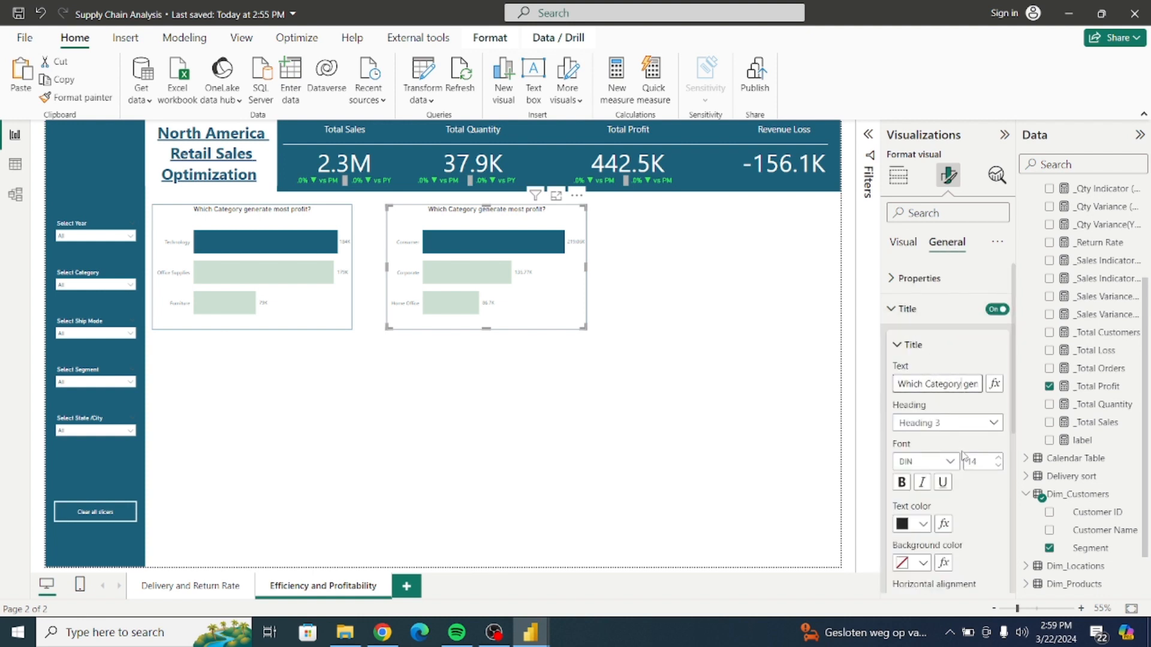
key("BackSpace")
key("BackSpace")
key("BackSpace")
key("BackSpace")
key("BackSpace")
key("BackSpace")
key("BackSpace")
key("BackSpace")
type("Se")
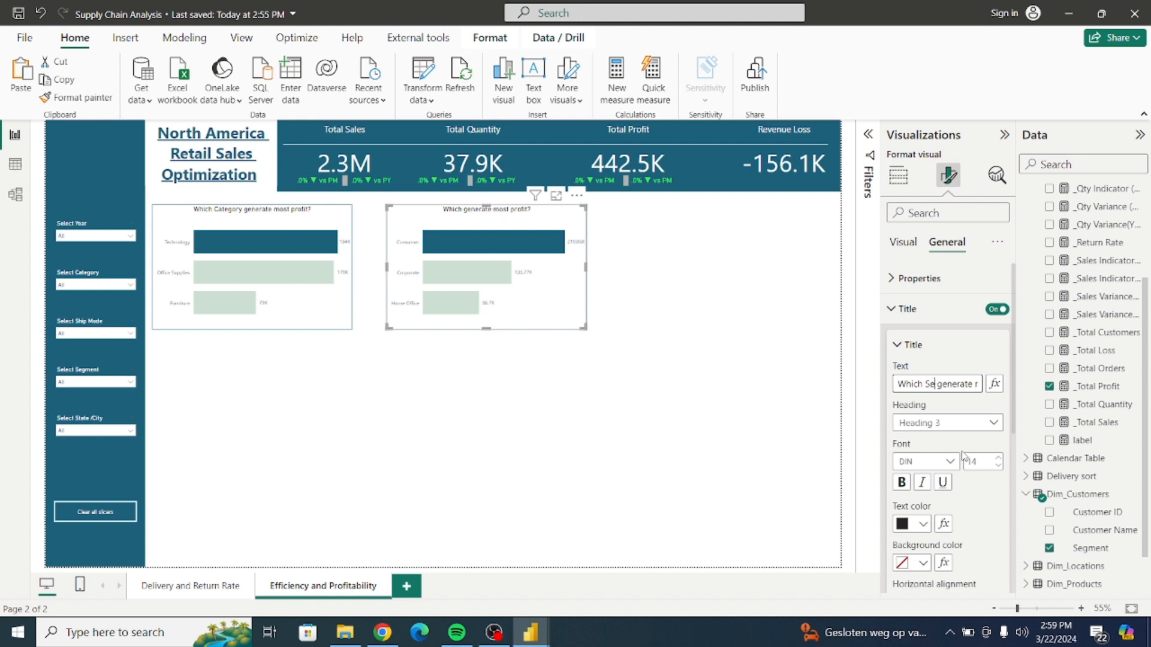
type("gment")
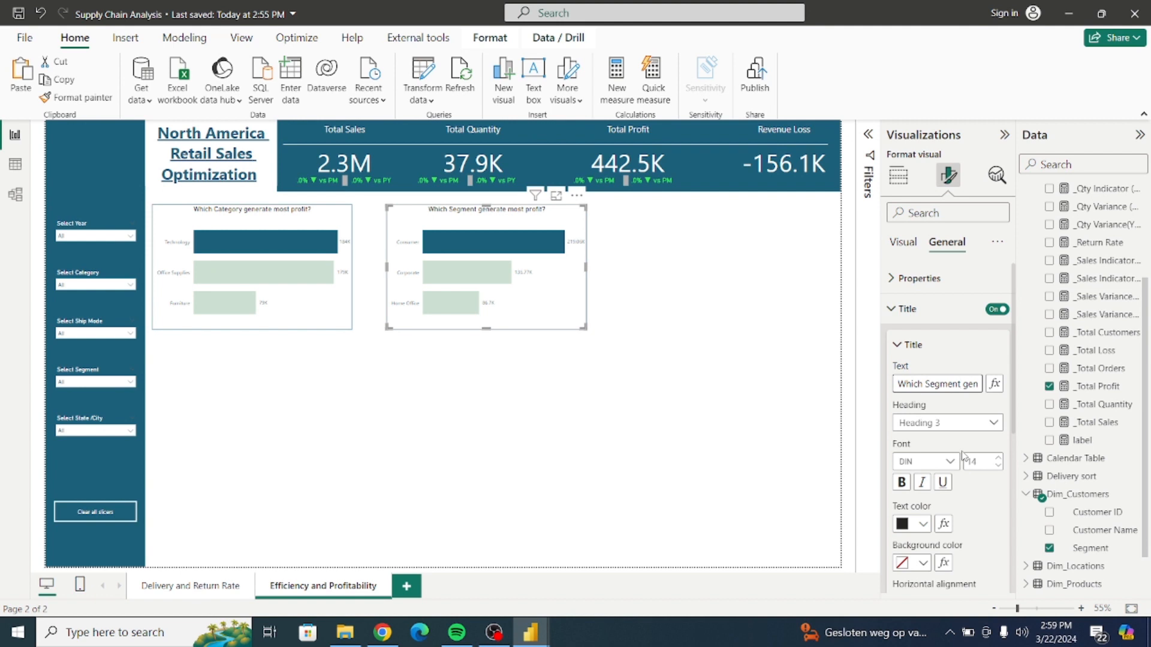
left_click(497, 397)
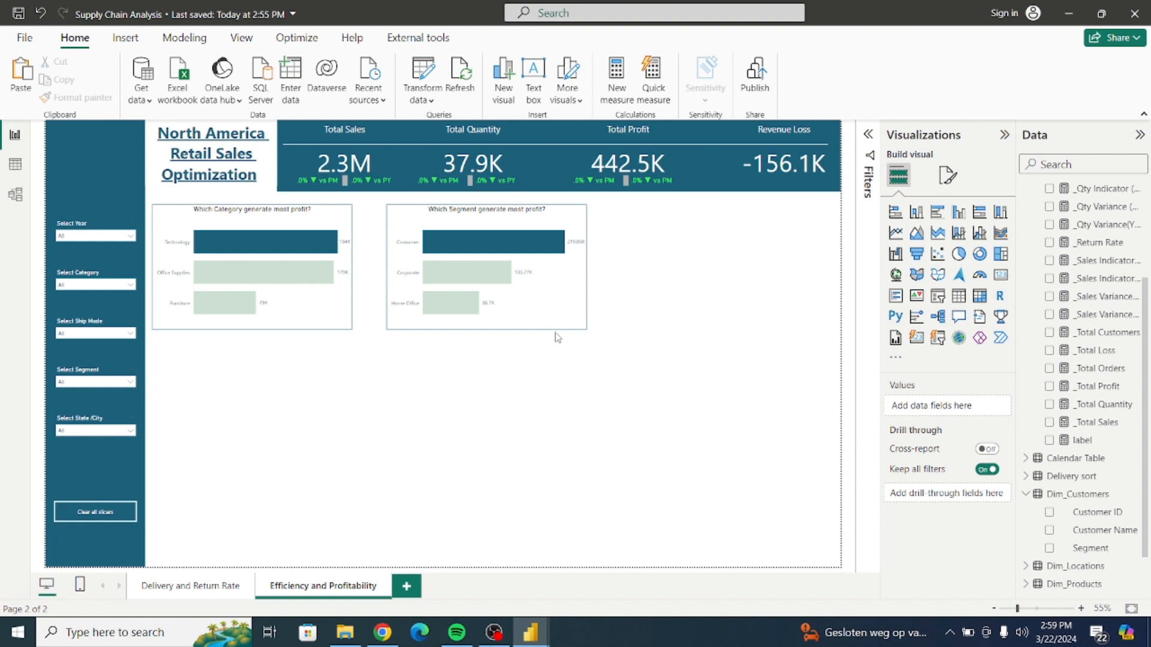
Paste a copy of the category profit chart and place it level with the other charts, beyond the segment profit chart
left_click(499, 318)
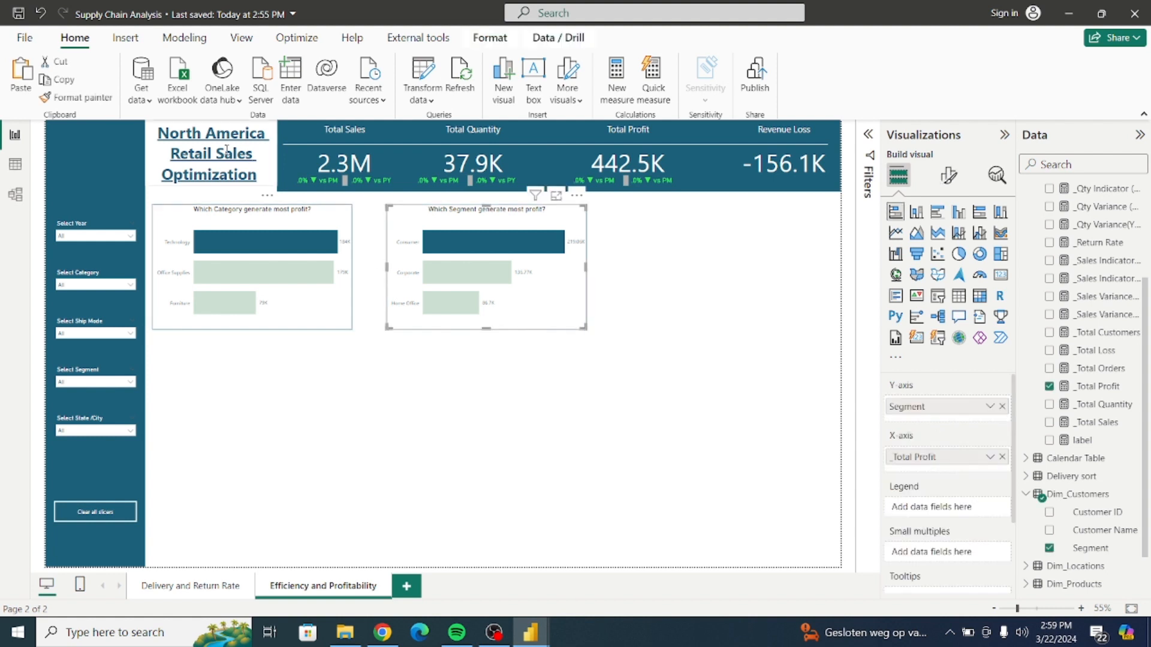
left_click(21, 72)
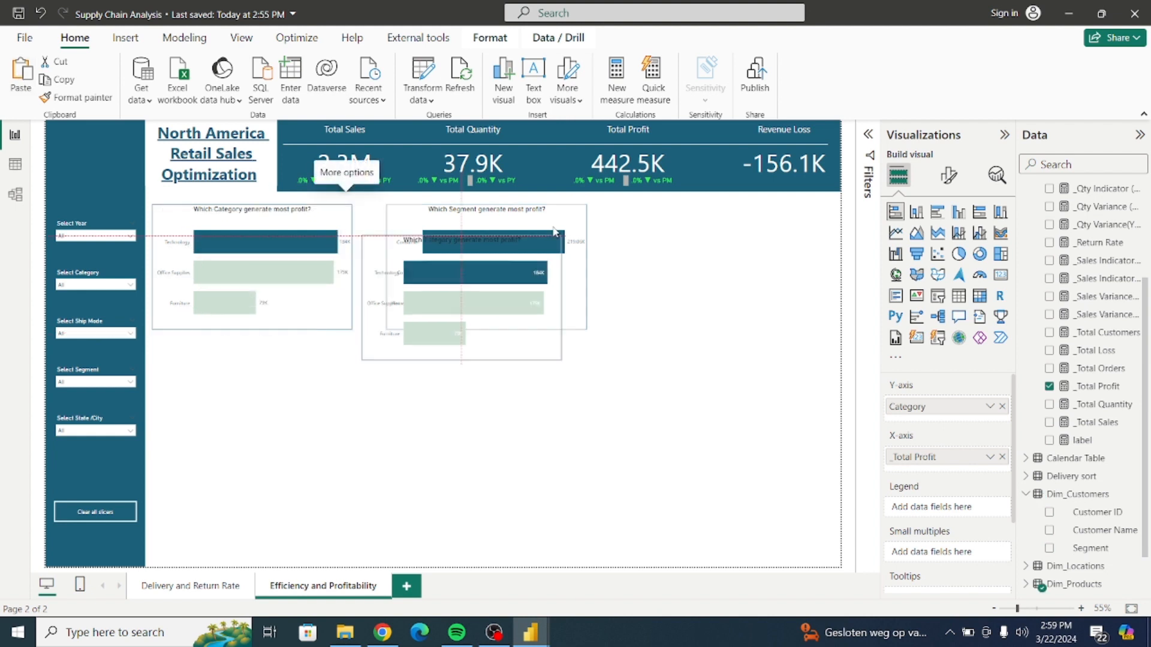
left_click_drag(347, 208, 814, 201)
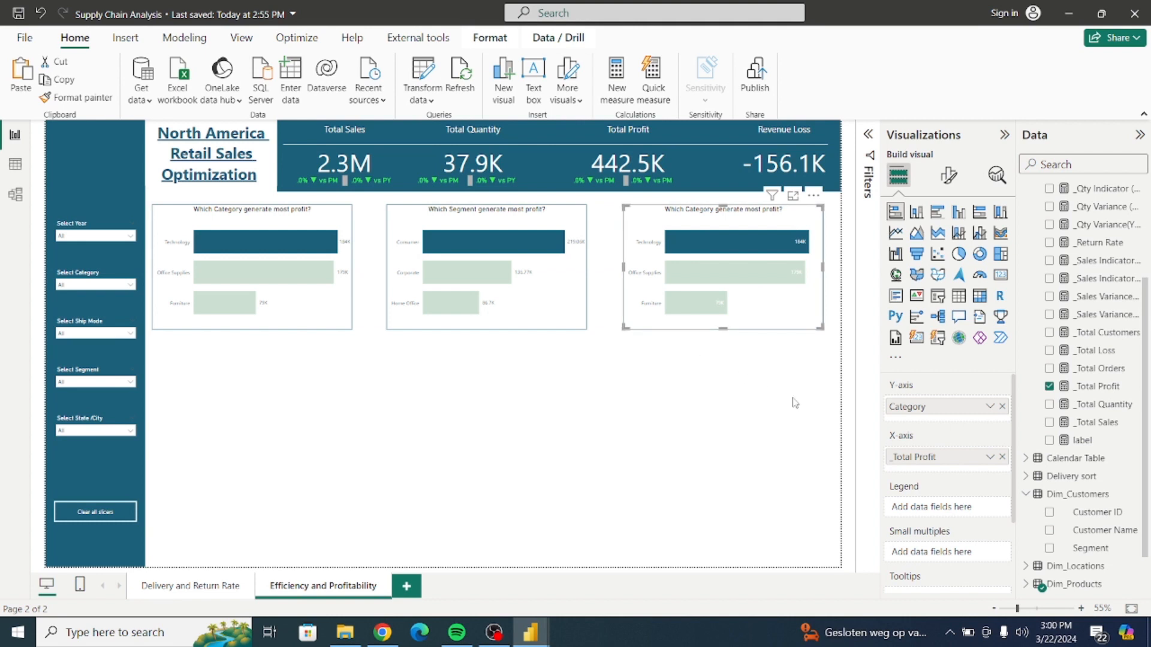
Replace Category with Customer Name as the Y-axis field of the copied profit chart
left_click(1002, 408)
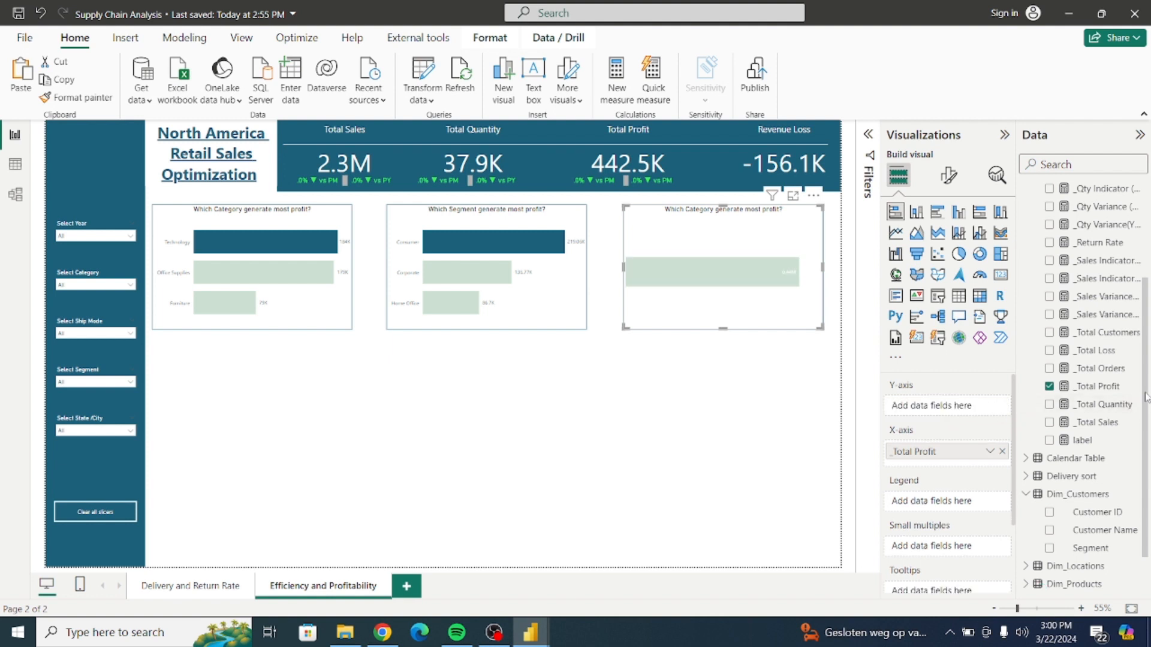
scroll(1145, 398, "down", 1)
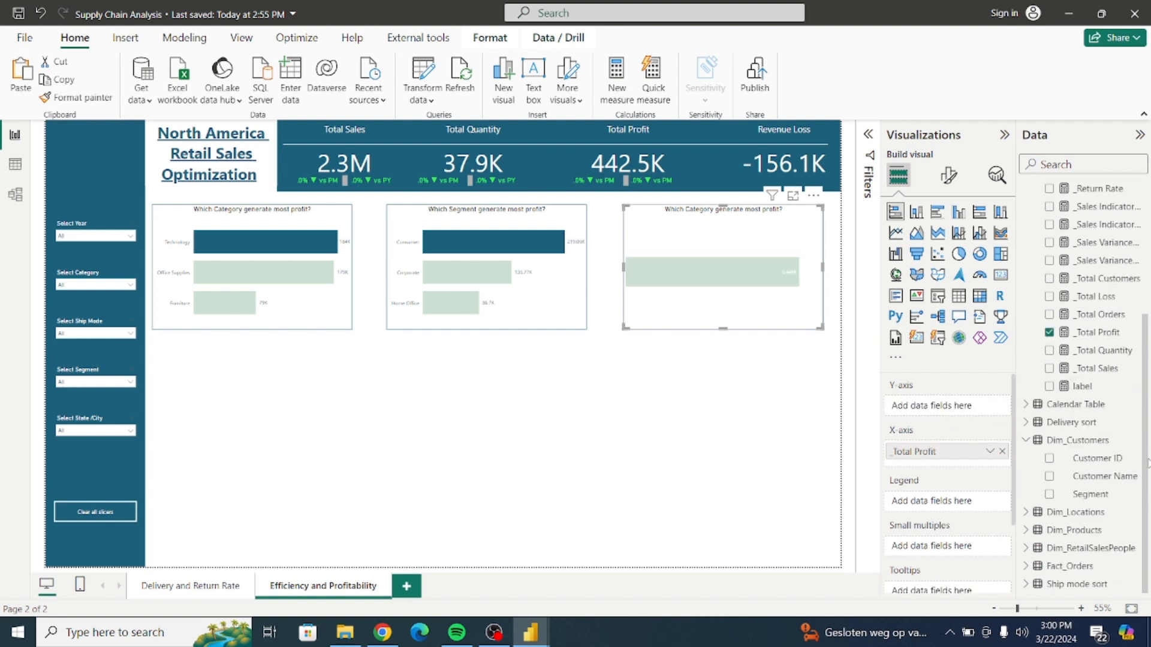
left_click(1049, 477)
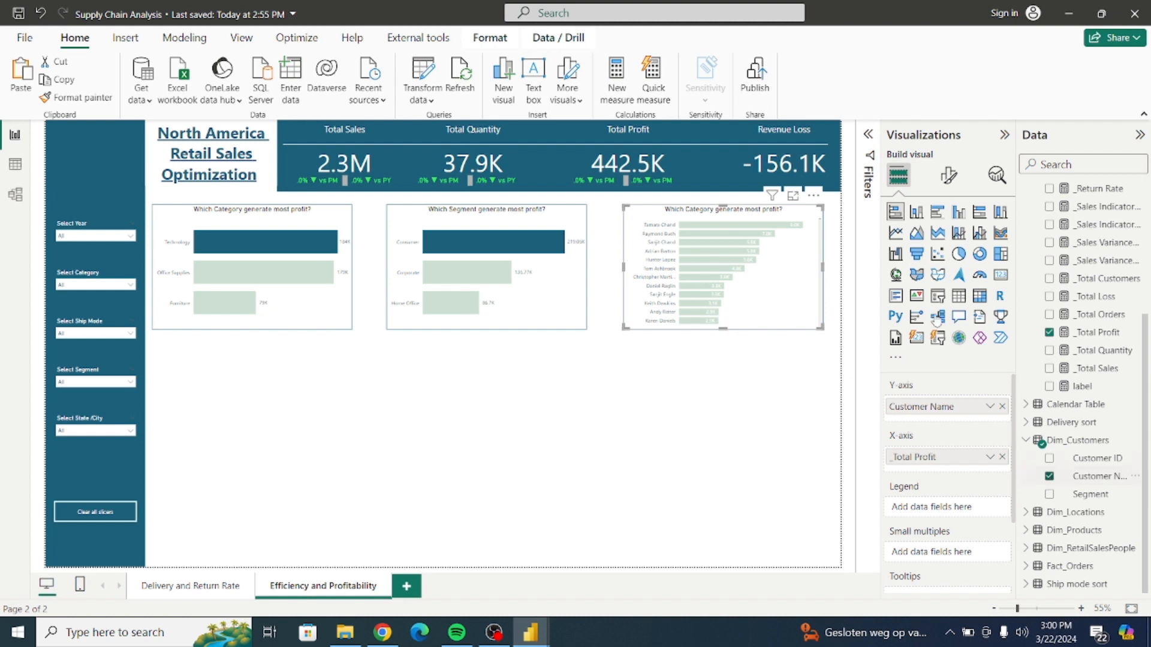
Apply a Top N filter on Customer Name to the copied chart, showing the top 5 by _Total Profit
left_click(868, 134)
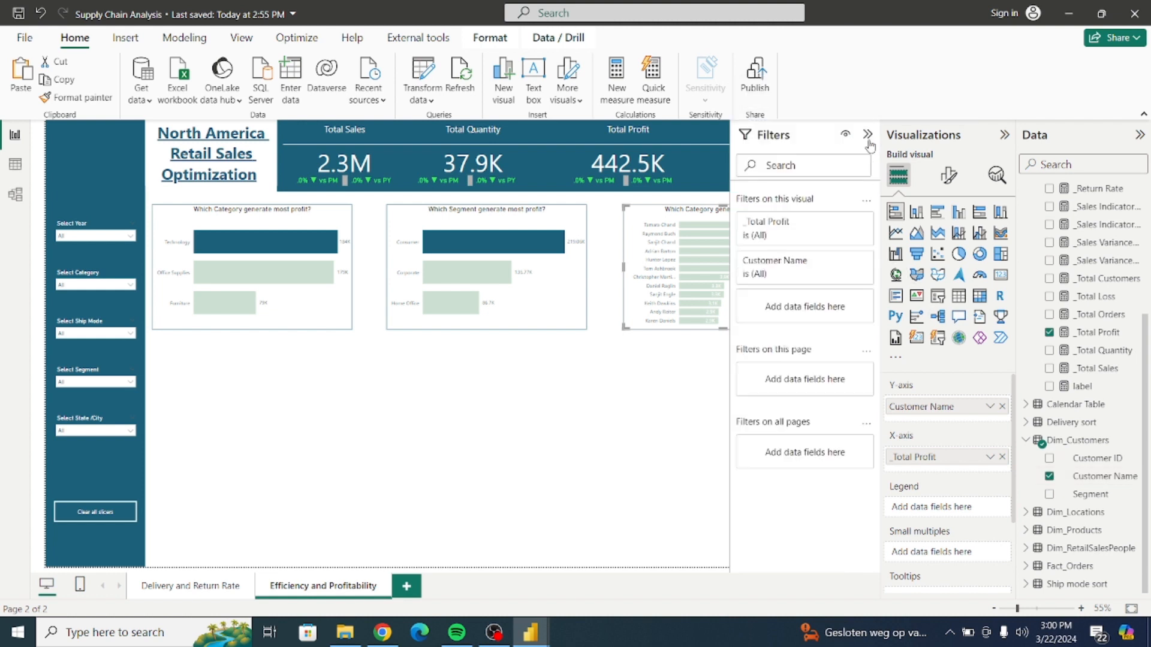
left_click(844, 260)
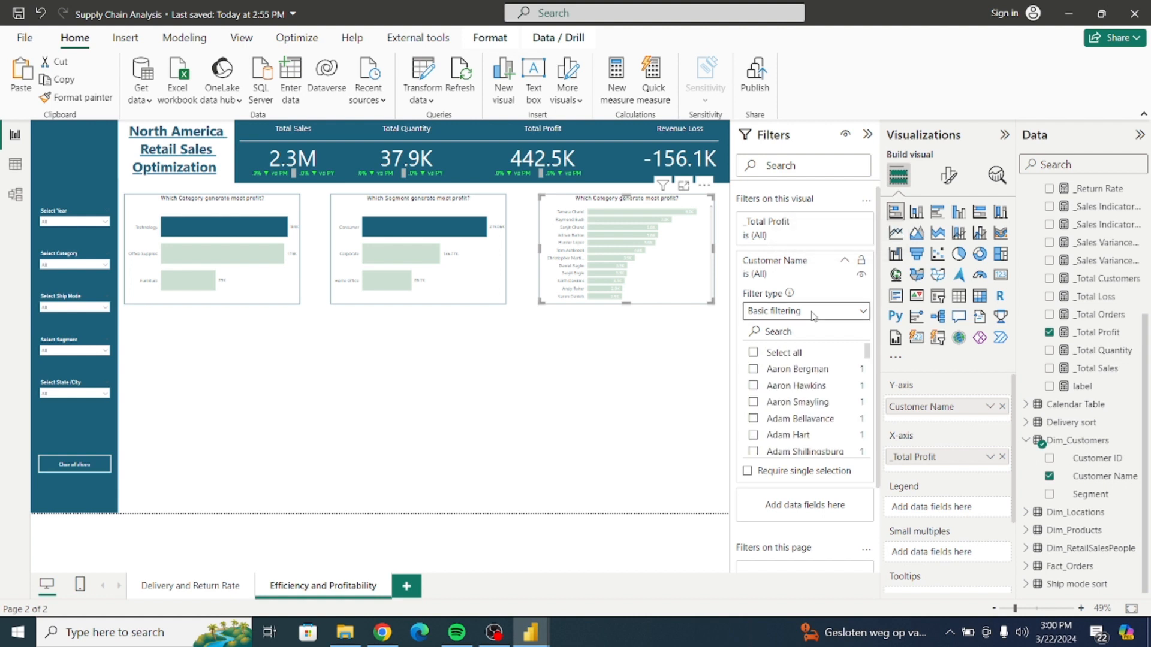
left_click(812, 312)
left_click(784, 368)
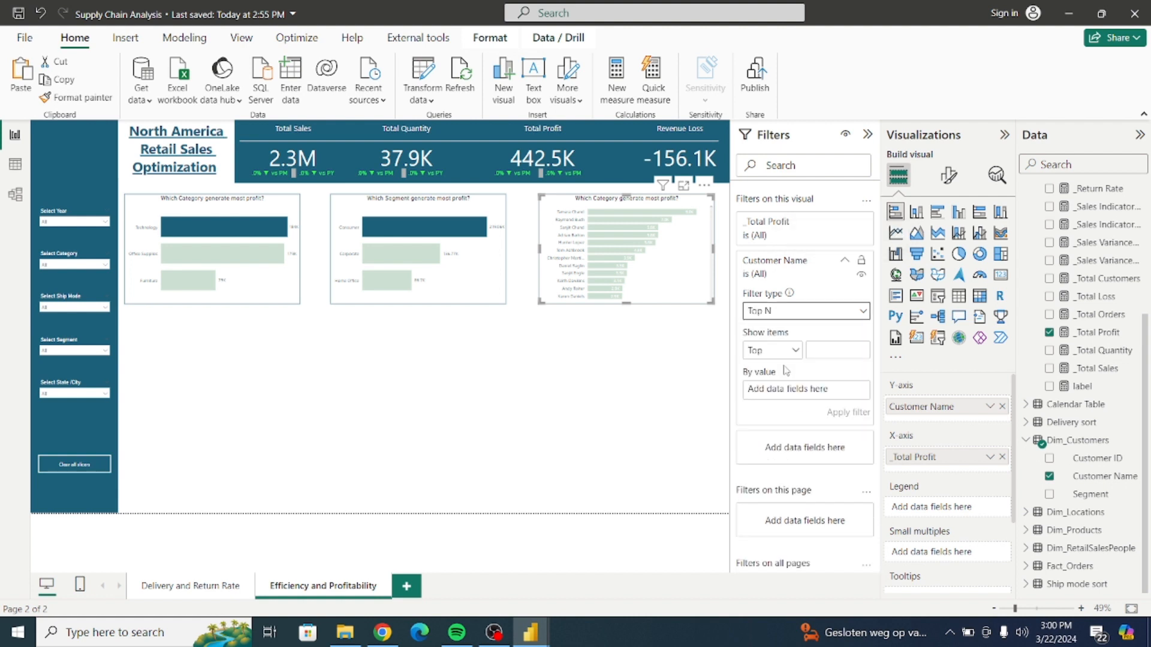
left_click(827, 352)
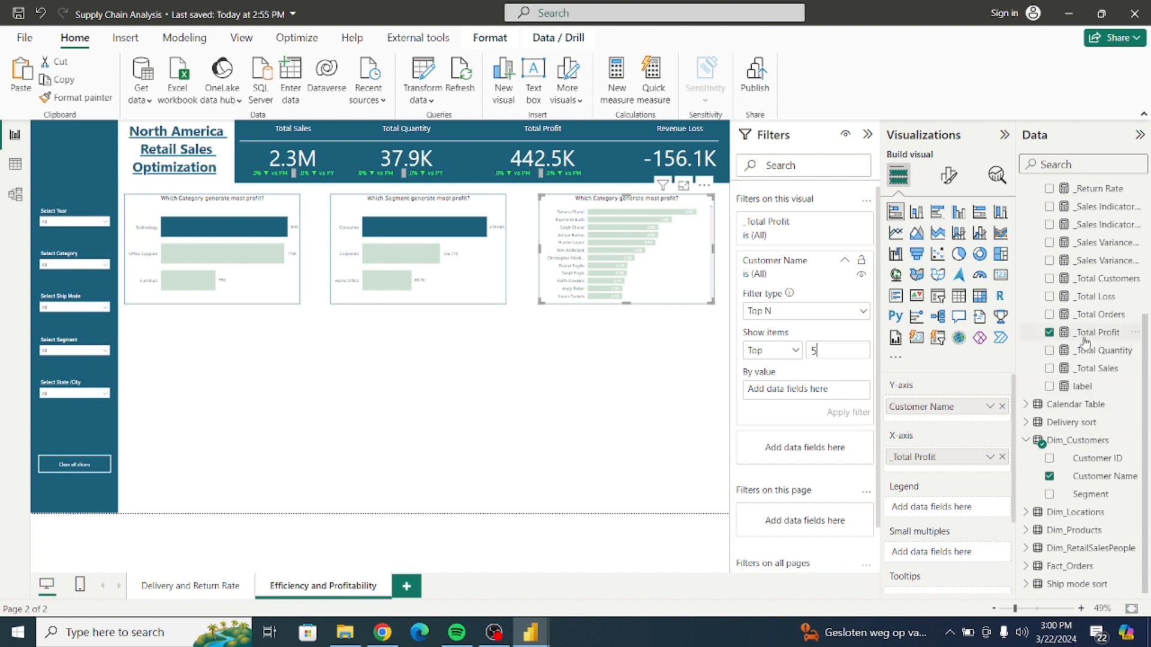
left_click_drag(1086, 342, 833, 389)
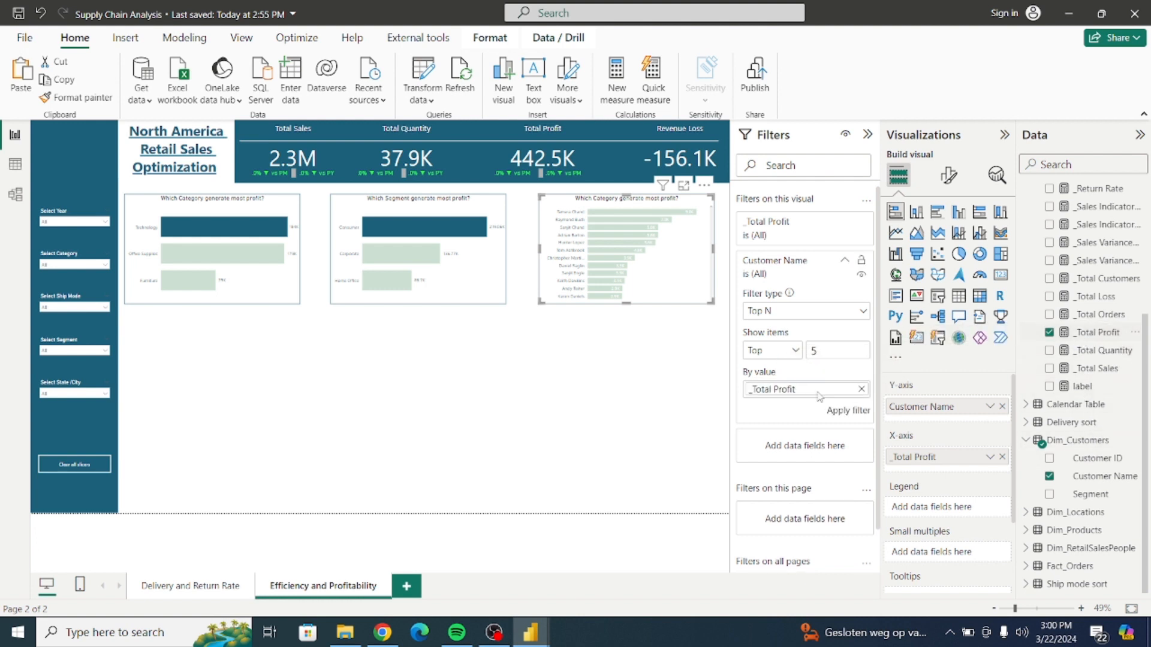
left_click(846, 413)
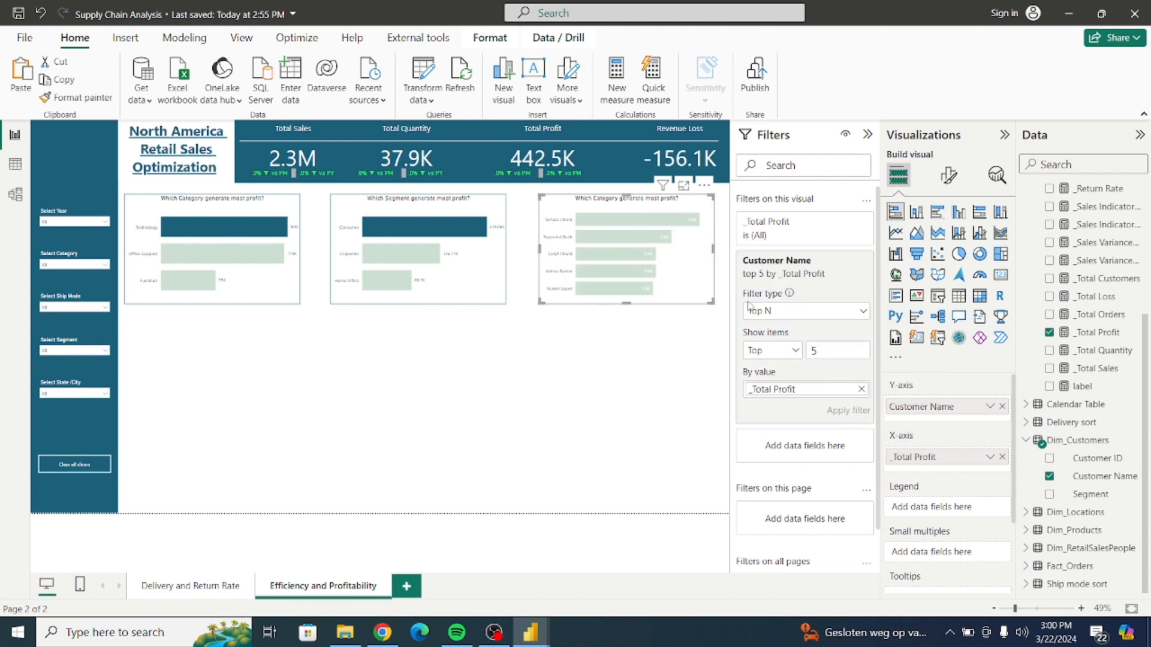
Colour all bars of the customer profit chart dark teal blue
left_click(948, 180)
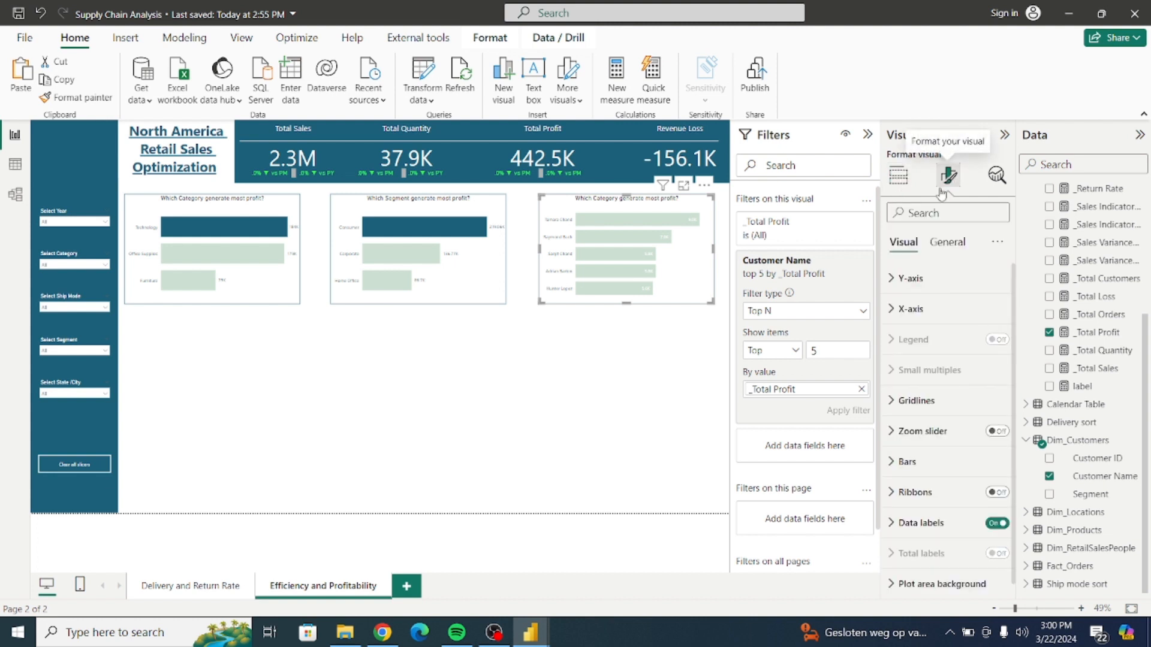
left_click(897, 176)
left_click(949, 178)
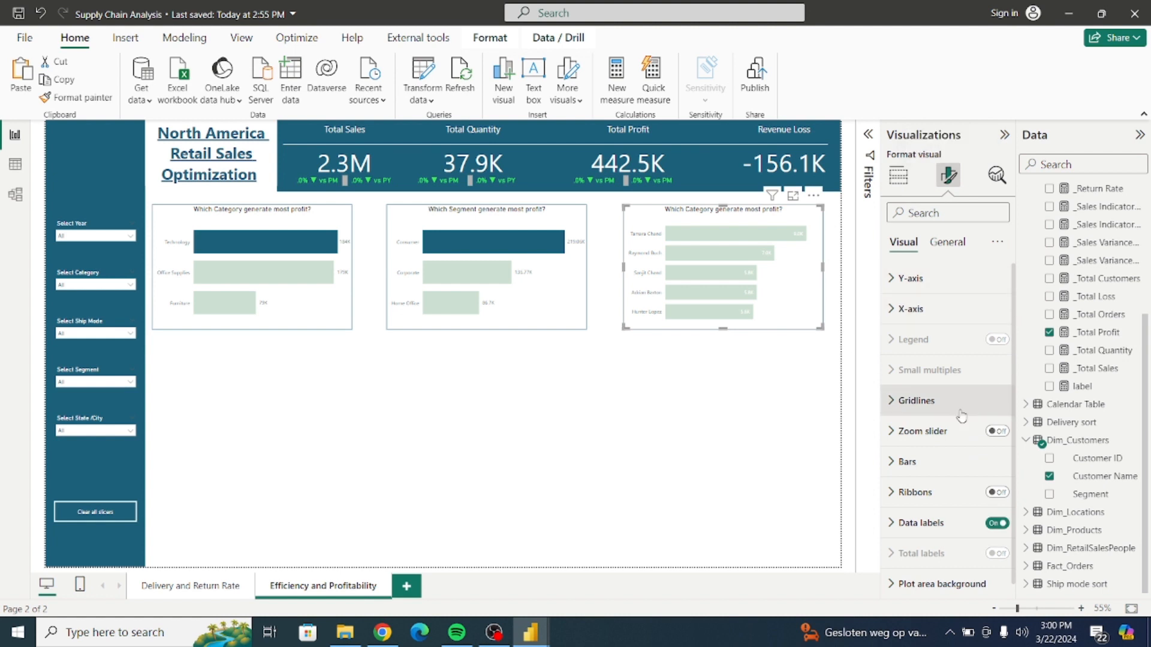
left_click(897, 465)
left_click(933, 538)
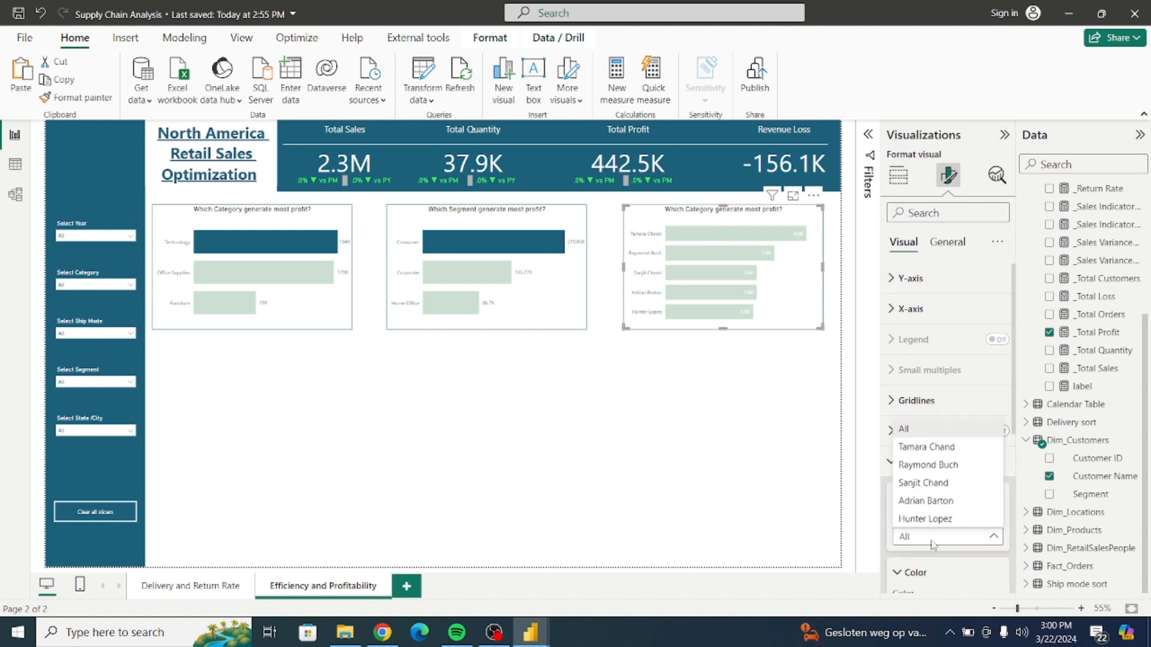
left_click(976, 550)
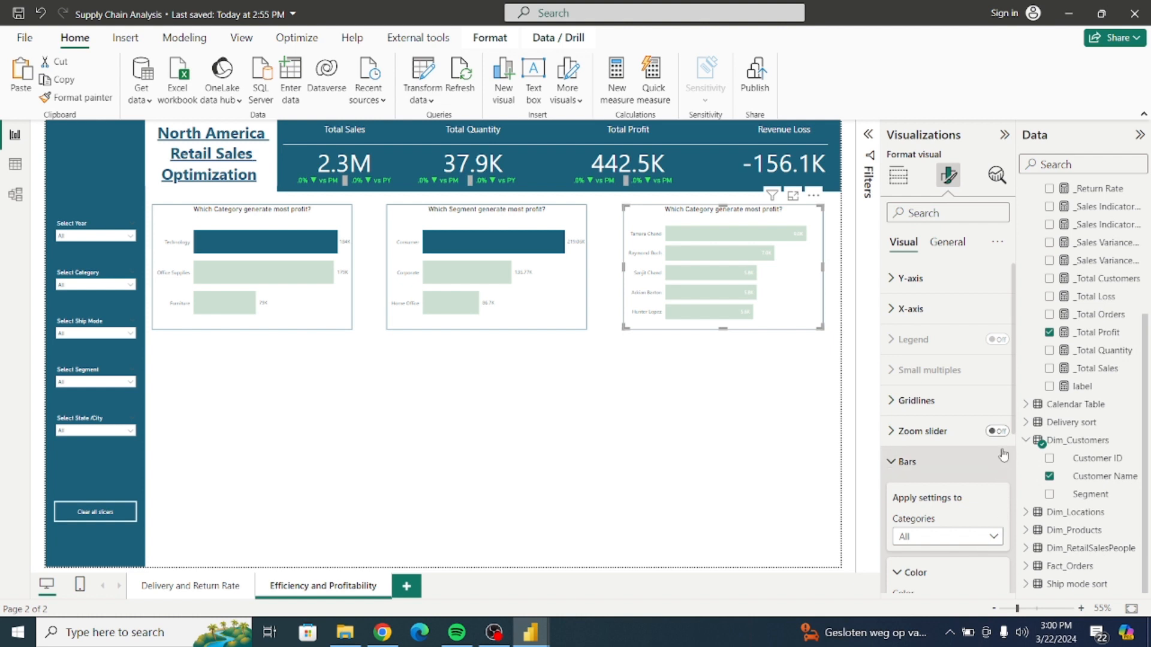
scroll(959, 522, "down", 3)
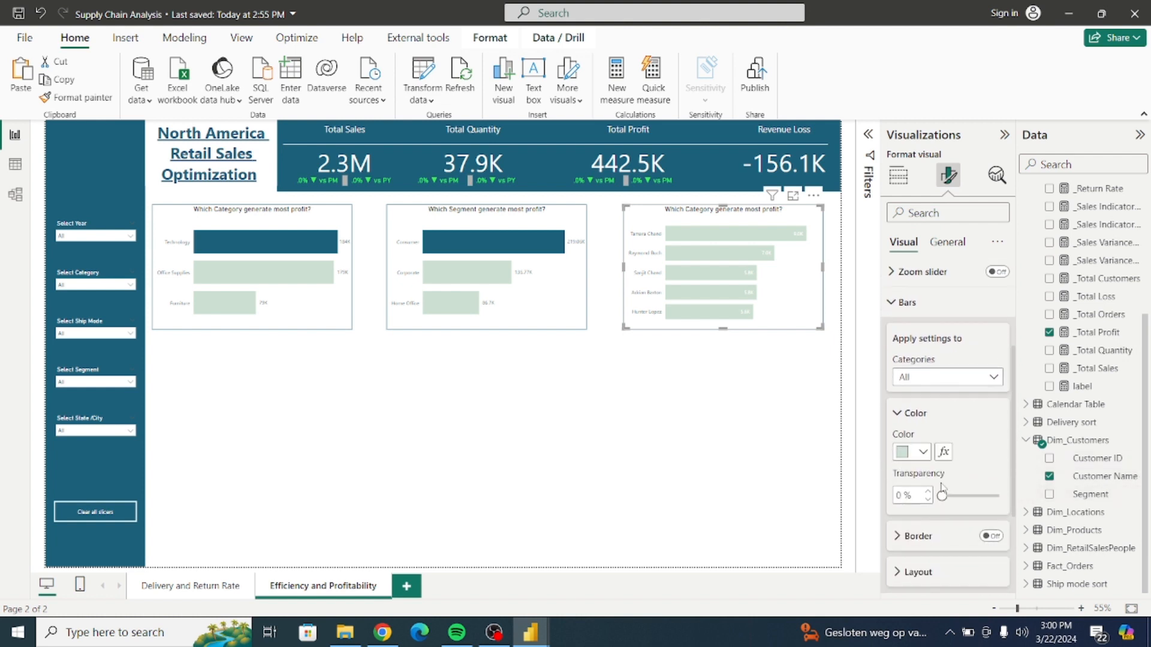
left_click(923, 452)
left_click(912, 386)
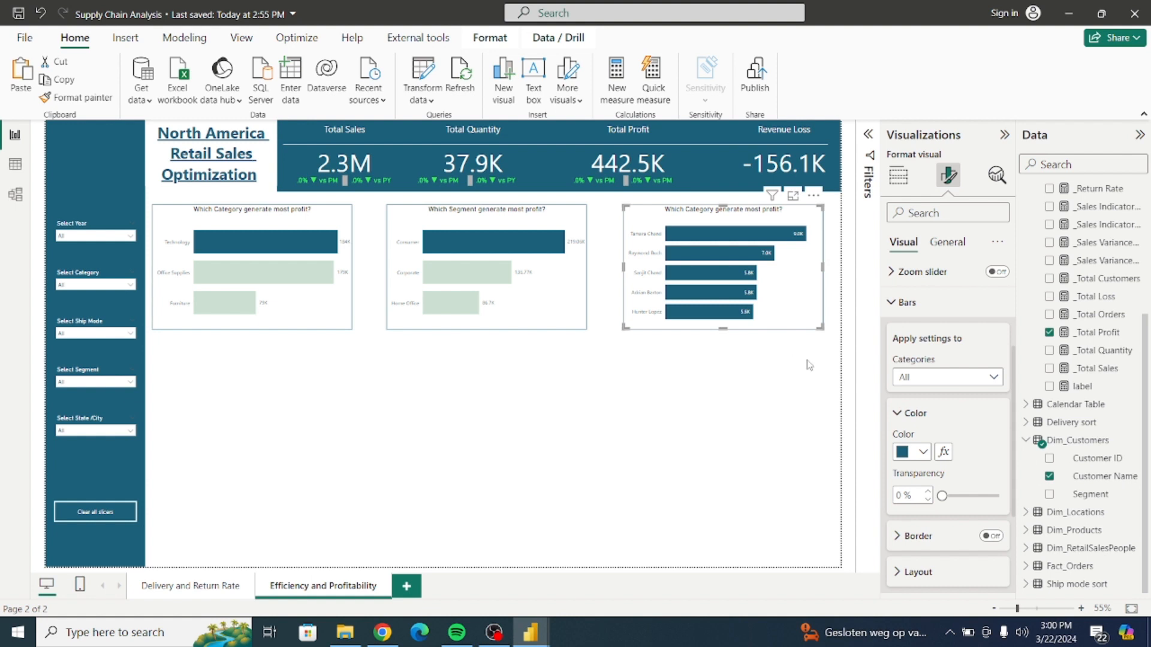
left_click(897, 302)
Change the customer profit chart's title to "Which Customer generate most profit?"
left_click(956, 241)
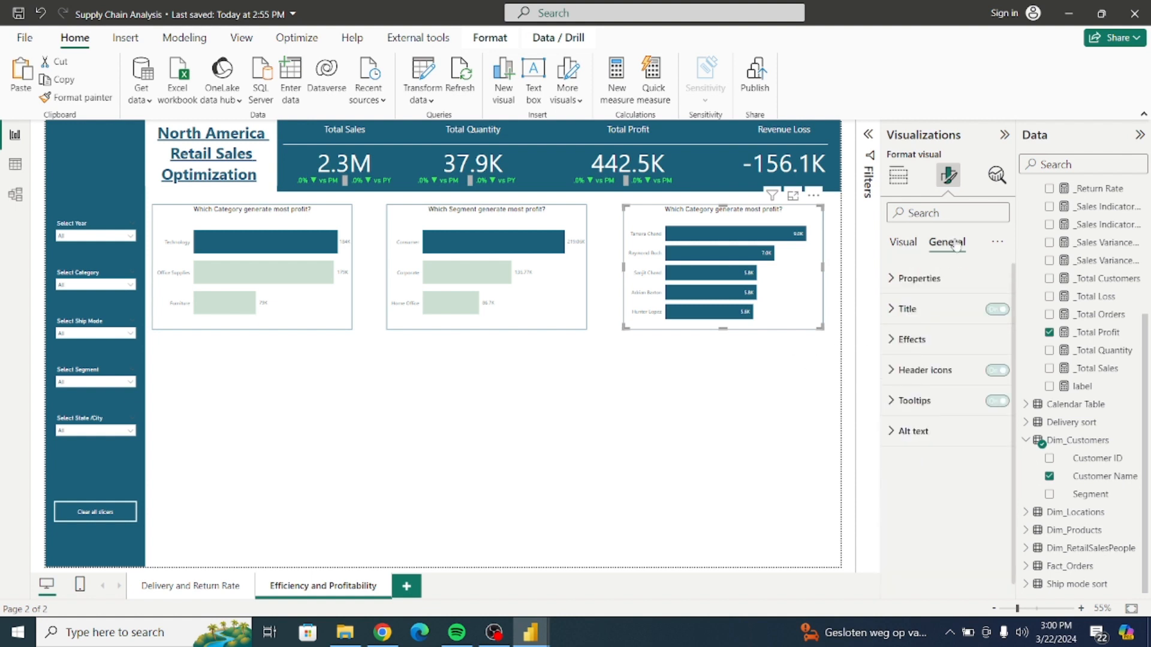
left_click(907, 311)
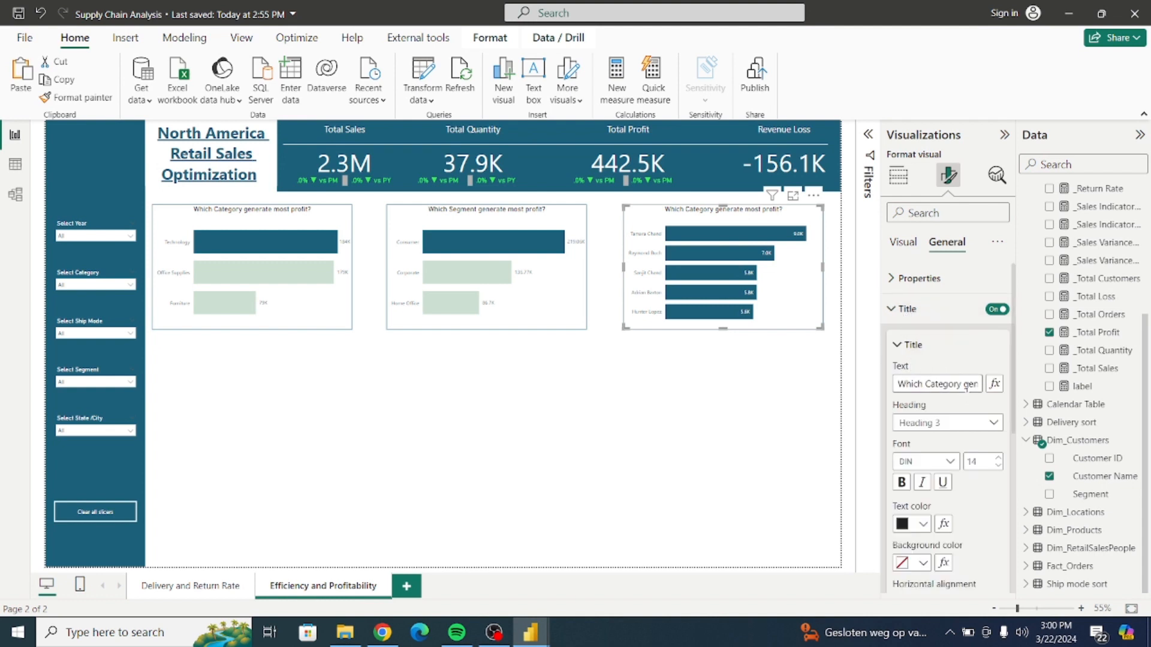
key("BackSpace")
key("BackSpace")
key("BackSpace")
key("BackSpace")
key("BackSpace")
key("BackSpace")
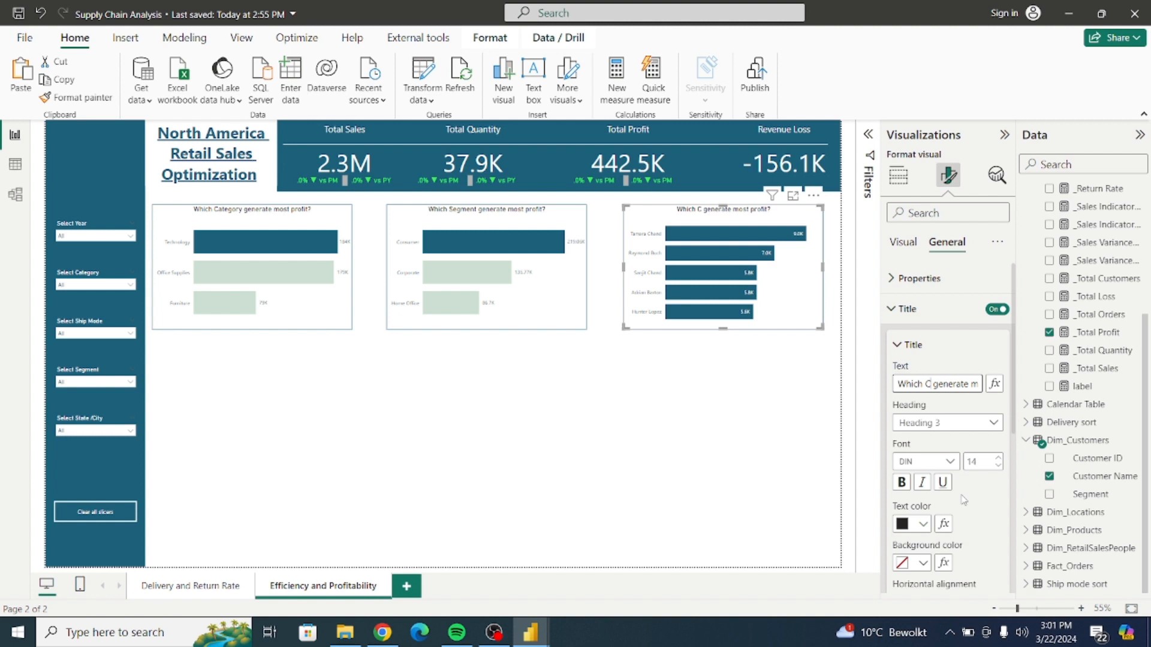
type("ustomer")
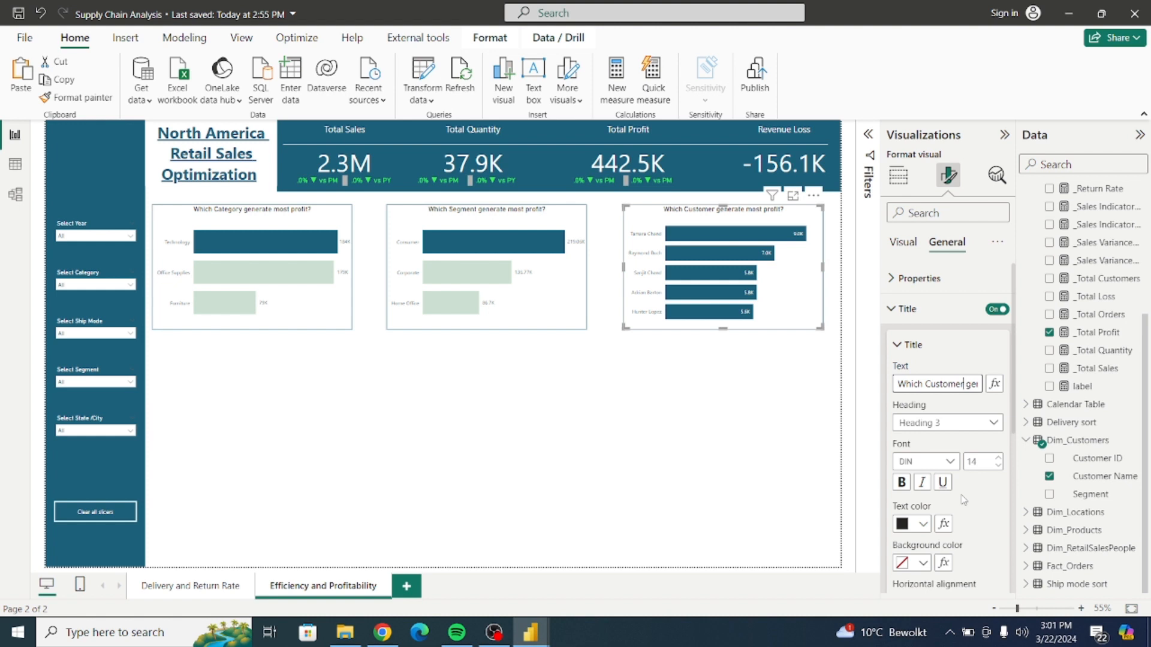
left_click(776, 376)
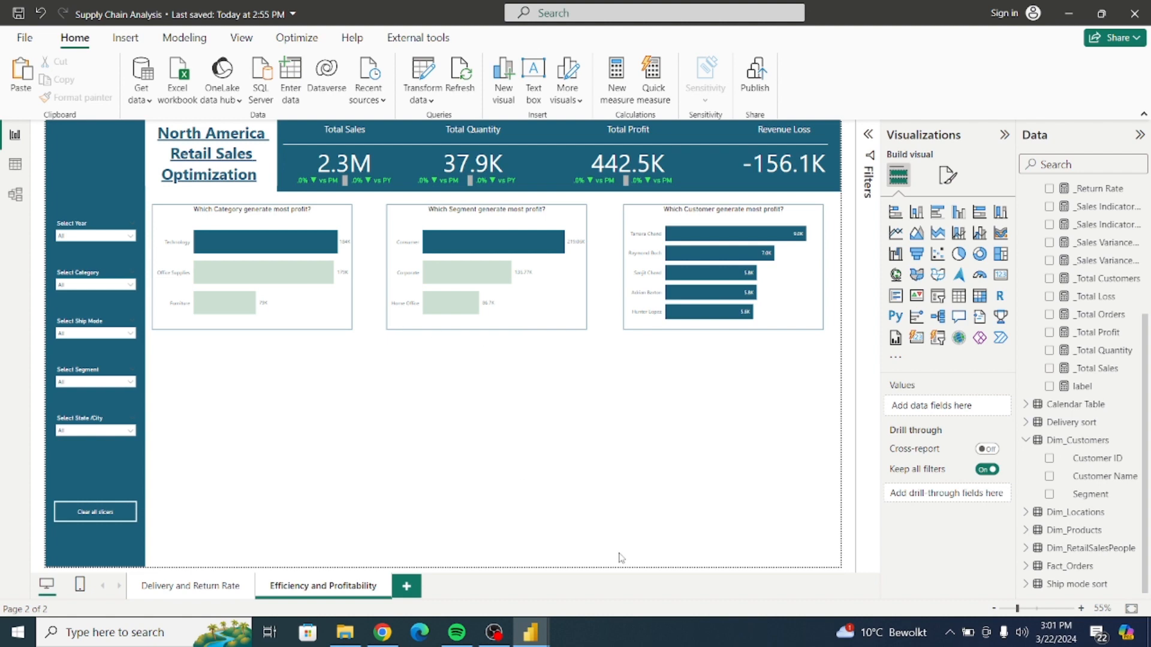
Switch to the Northern America Retail Sales Optimization report to check its Profitability and Efficiency page, and return to the Supply Chain Analysis report
mouse_move(533, 637)
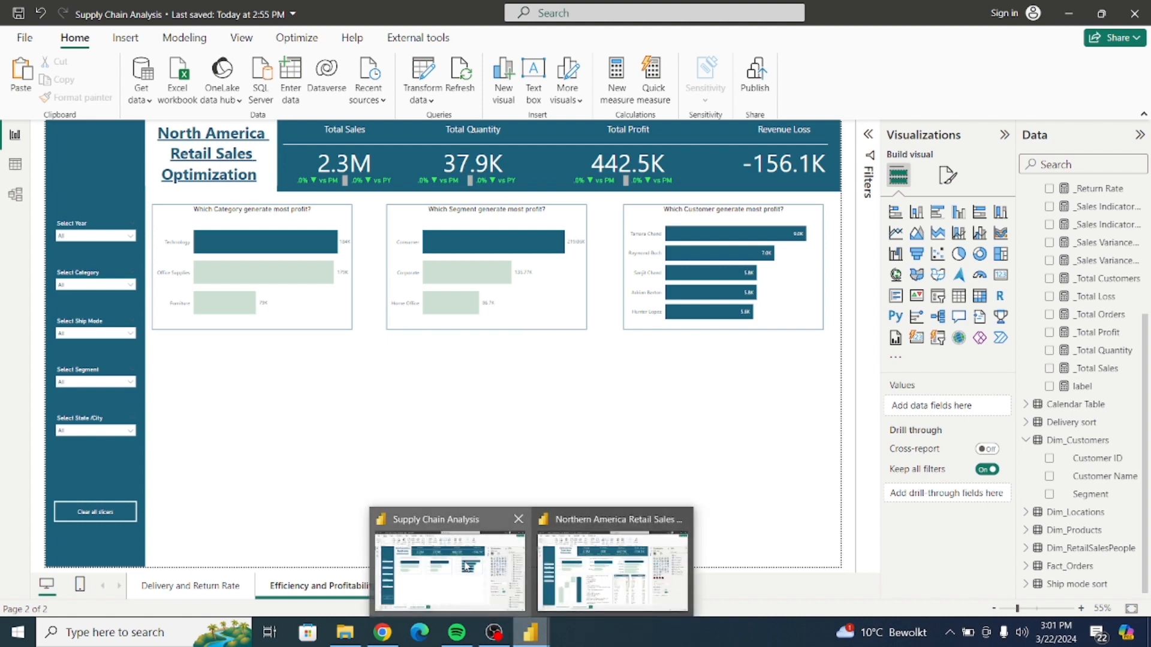
left_click(601, 569)
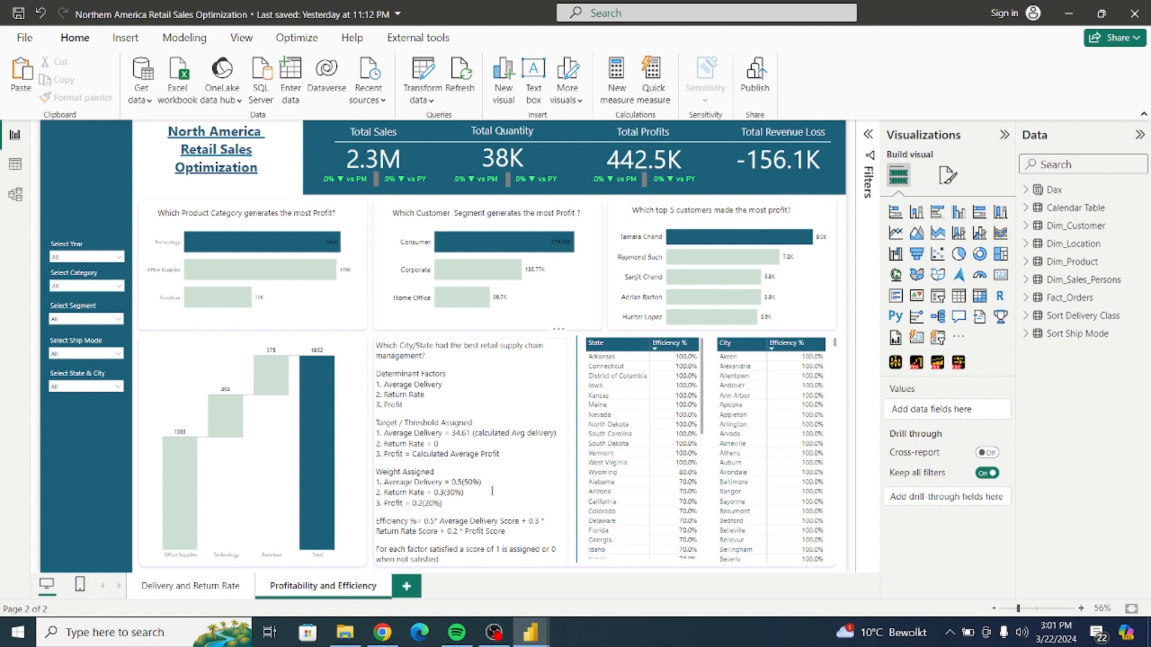
mouse_move(531, 633)
left_click(586, 589)
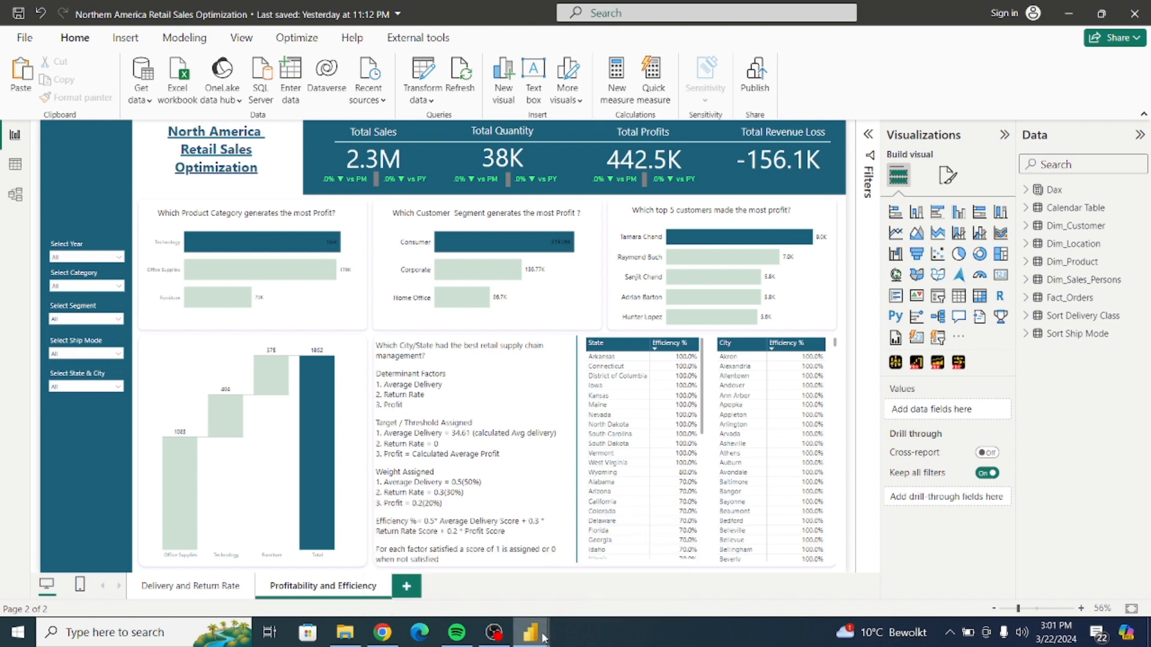
left_click(472, 563)
Replace the customer profit chart's title with "Which top 5 Customers made the most profit"
left_click(802, 326)
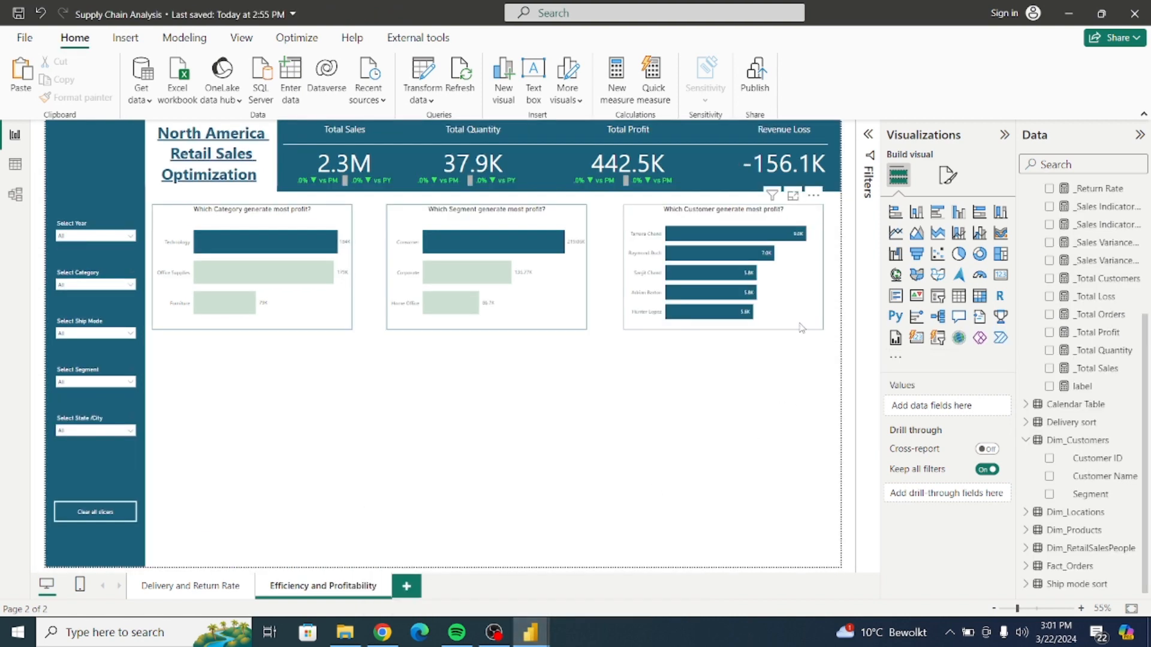
left_click(950, 175)
left_click(947, 241)
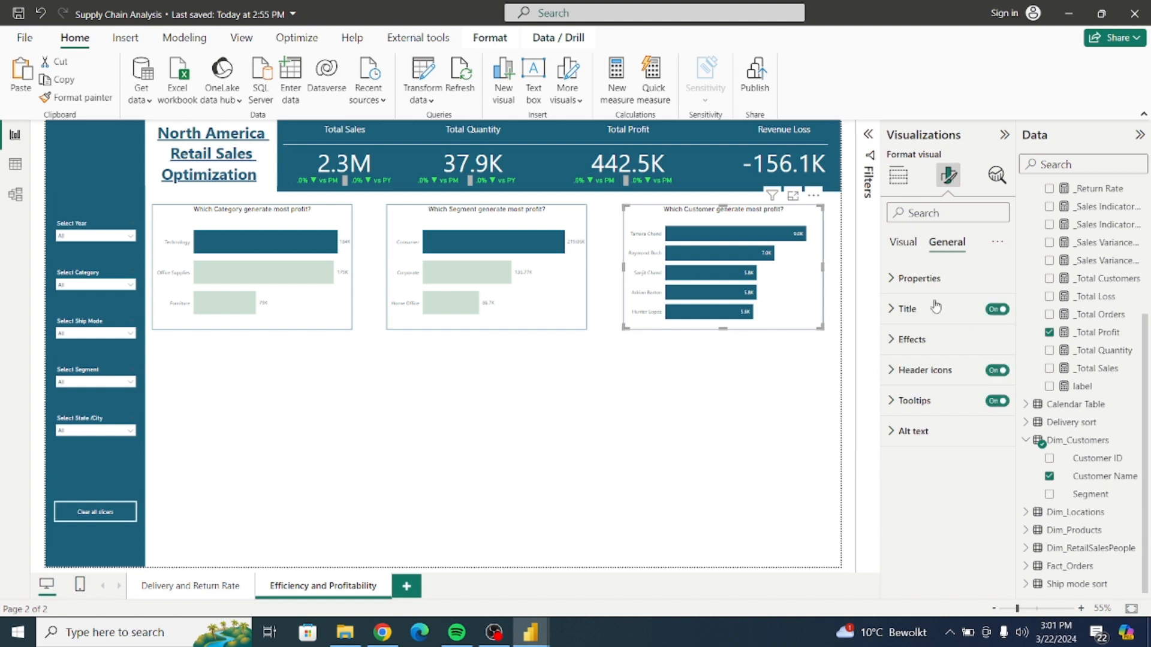
left_click(910, 339)
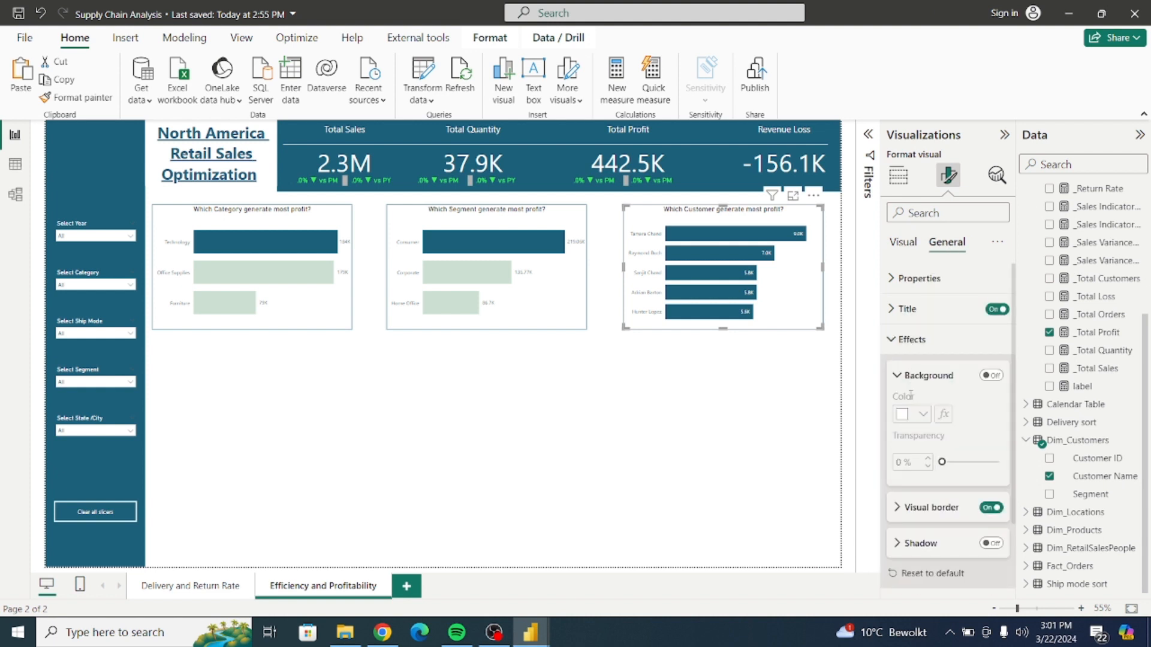
left_click(908, 339)
left_click(905, 308)
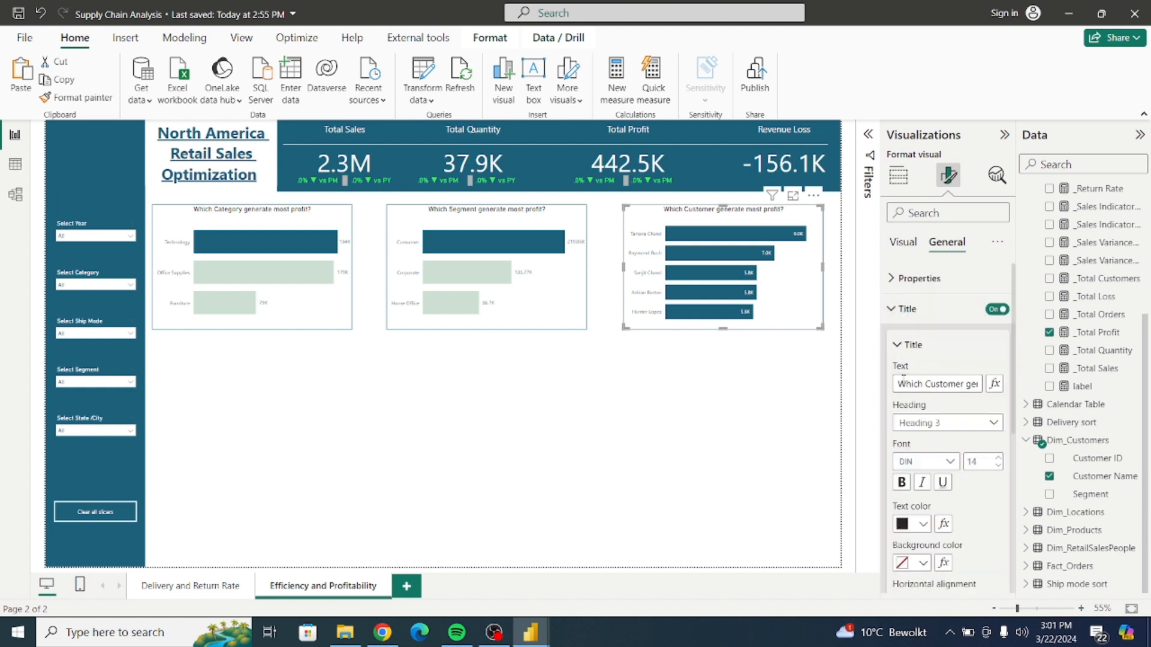
left_click_drag(925, 384, 1029, 380)
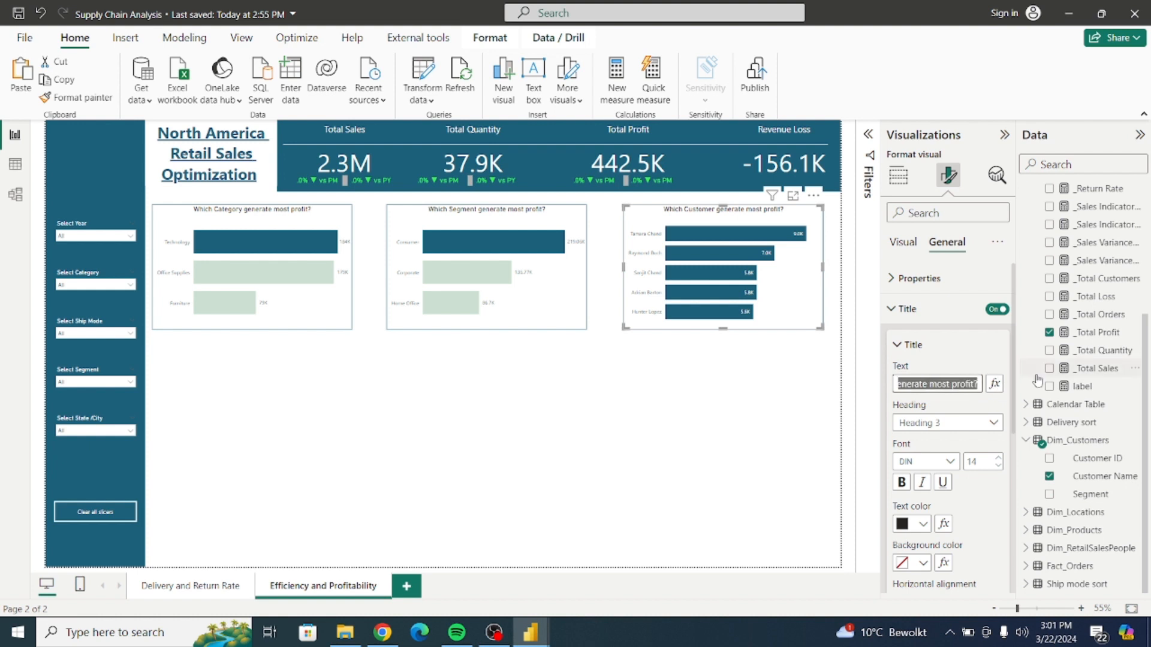
type("Which")
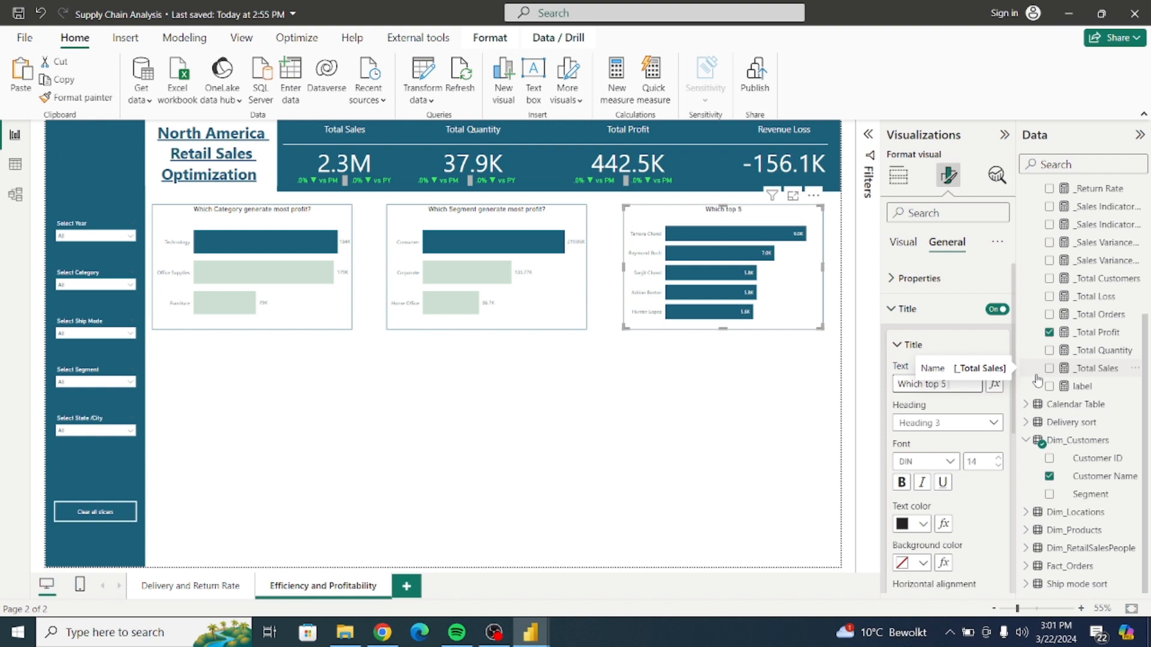
type("top 5 Customers")
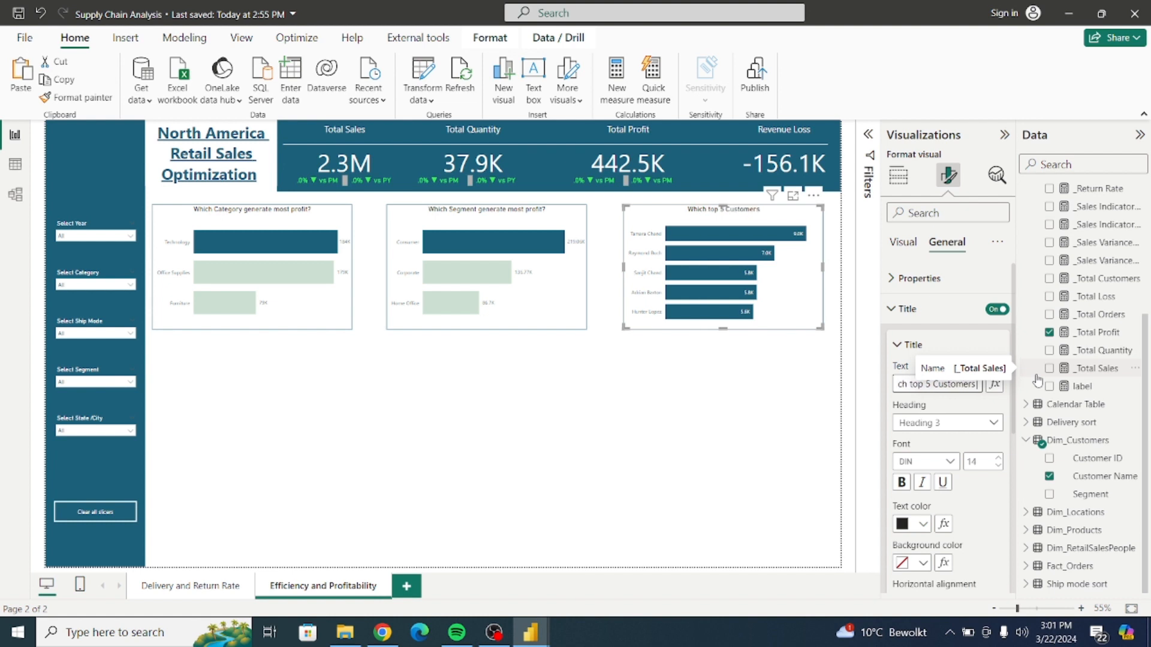
type(" made the most profit")
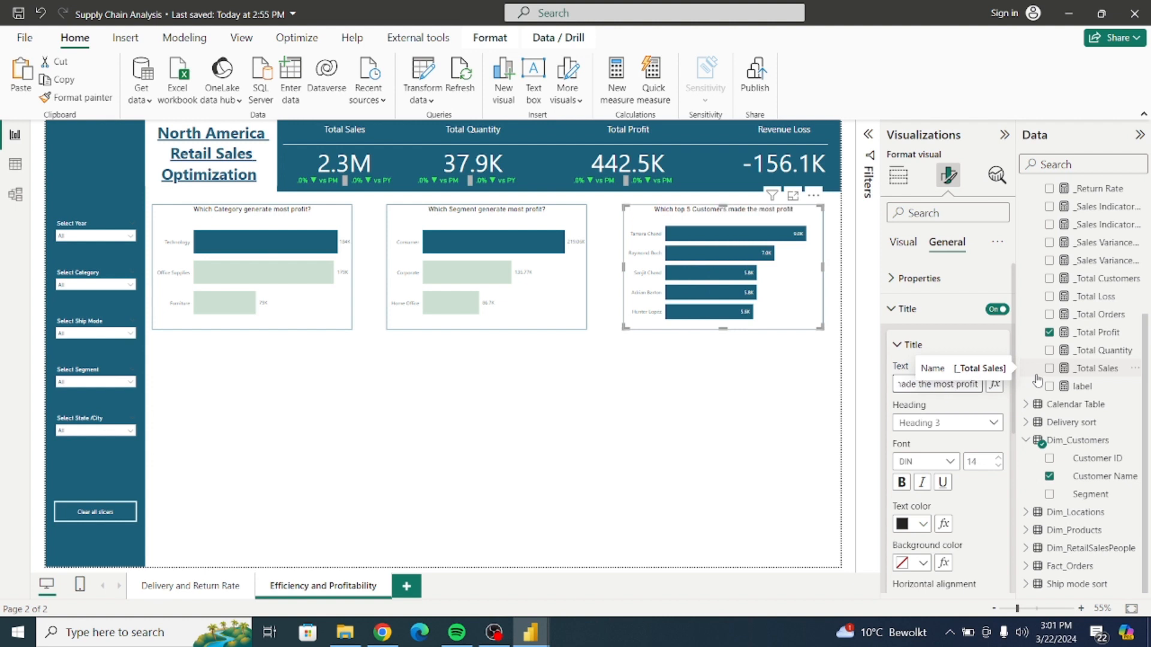
left_click(730, 389)
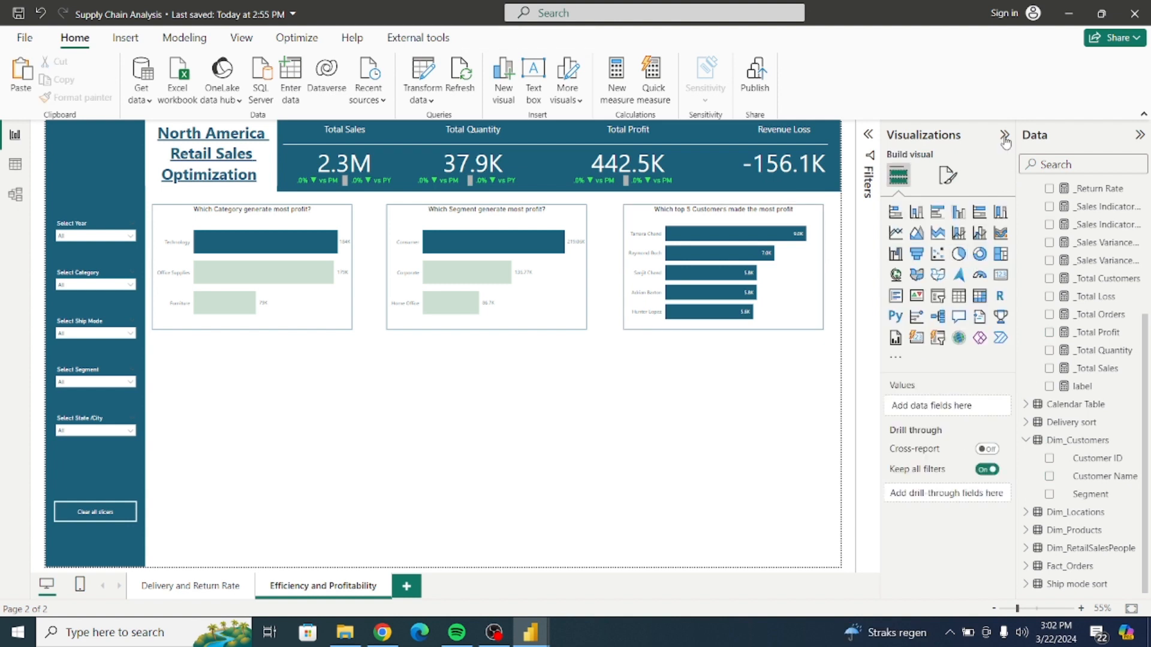
left_click(1004, 136)
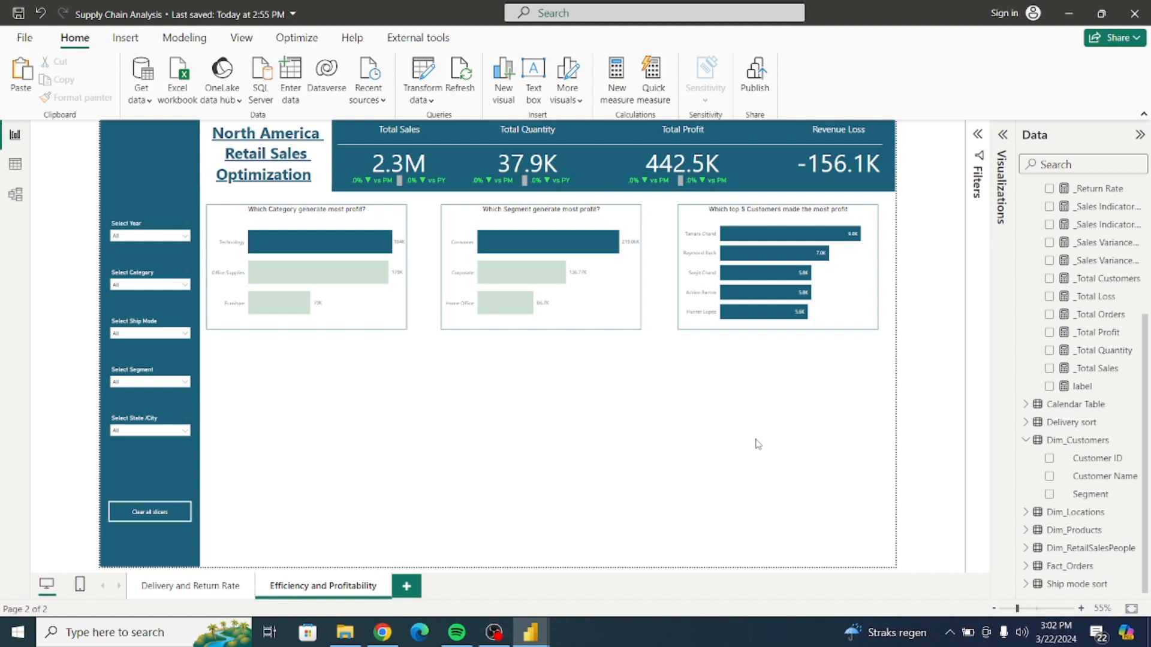
left_click(1003, 135)
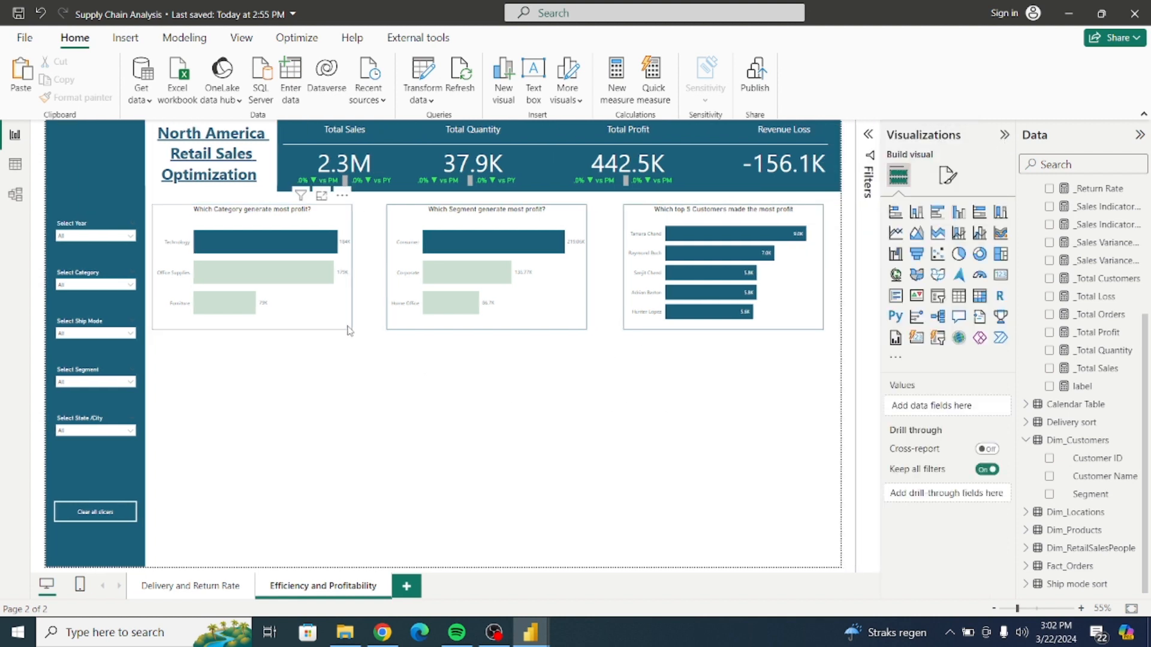
Shrink the category profit chart to height 260 and width 400, and enlarge it by its corner to about 284 by 445
left_click_drag(349, 330, 331, 308)
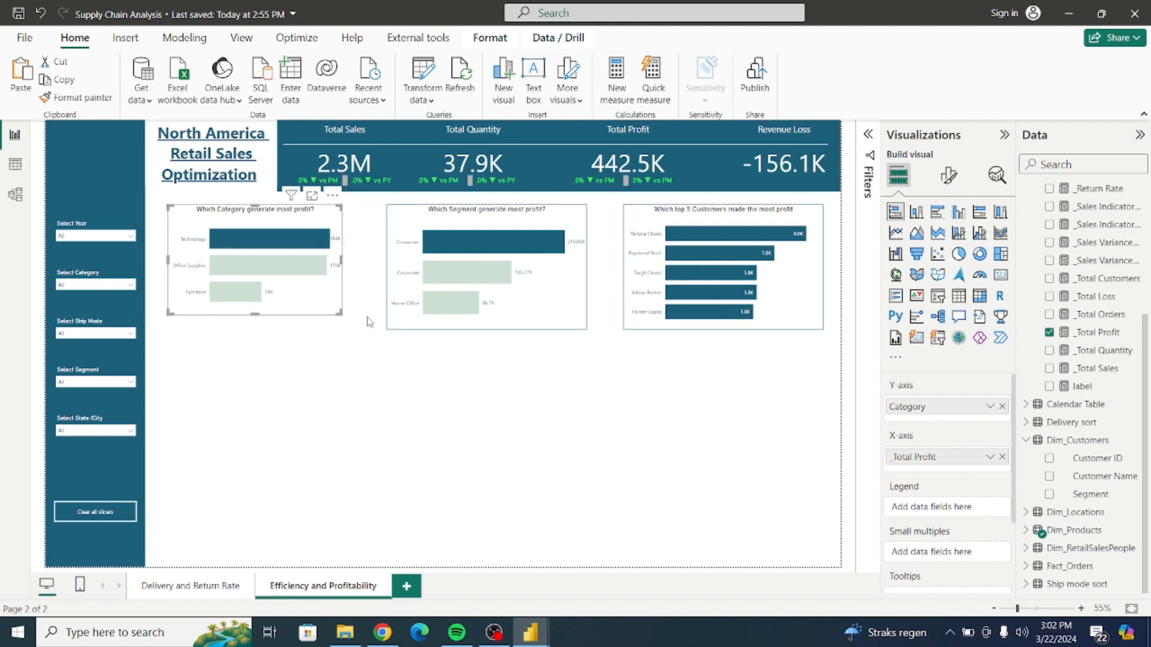
left_click(947, 188)
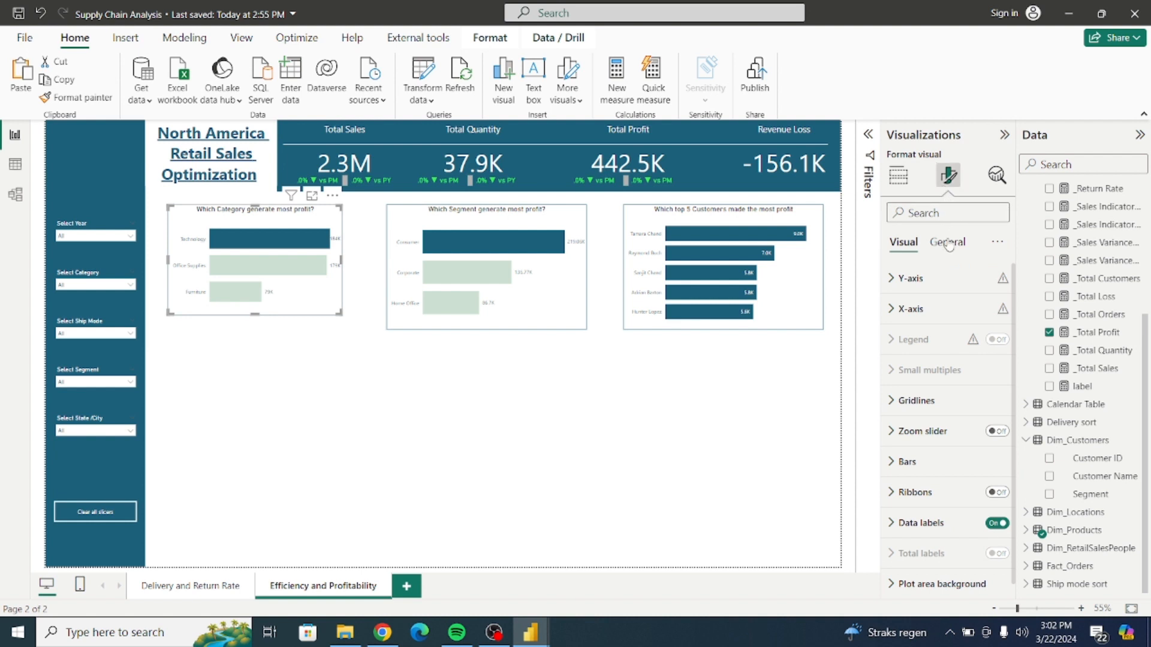
left_click(947, 243)
left_click(912, 278)
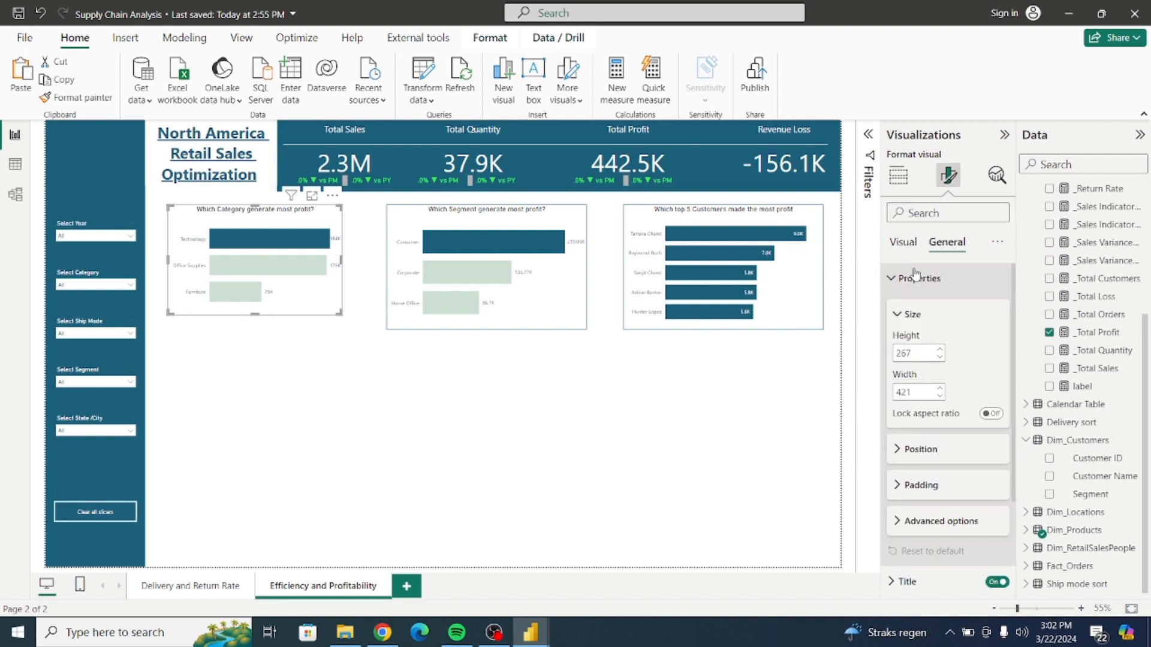
left_click(915, 351)
type("2")
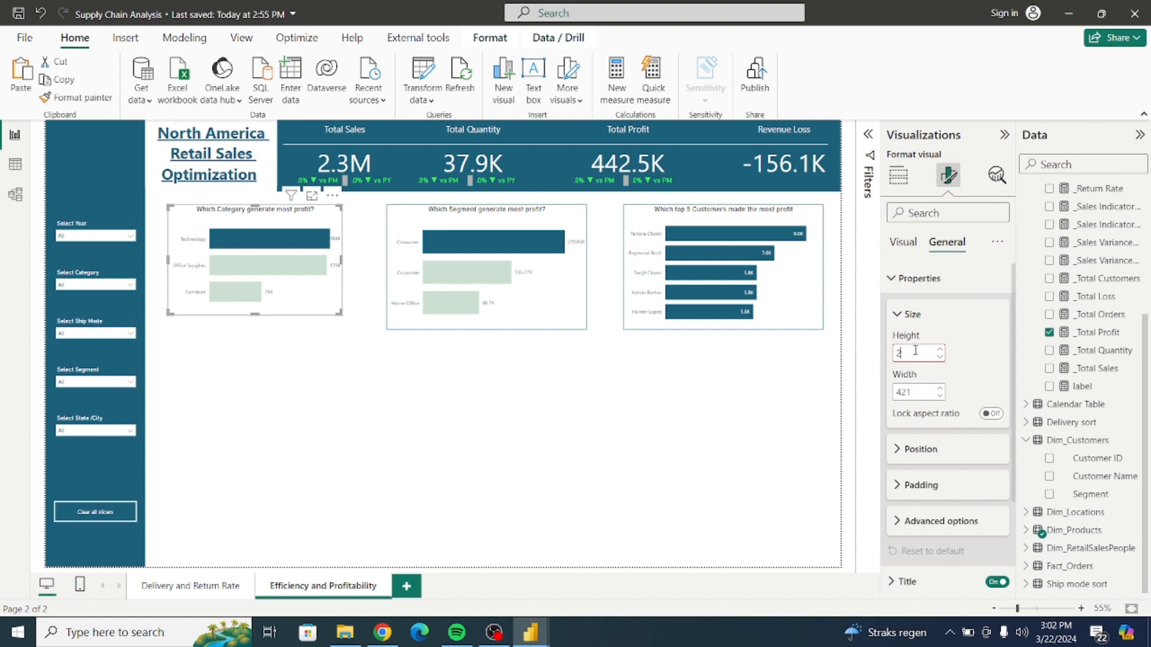
left_click(915, 392)
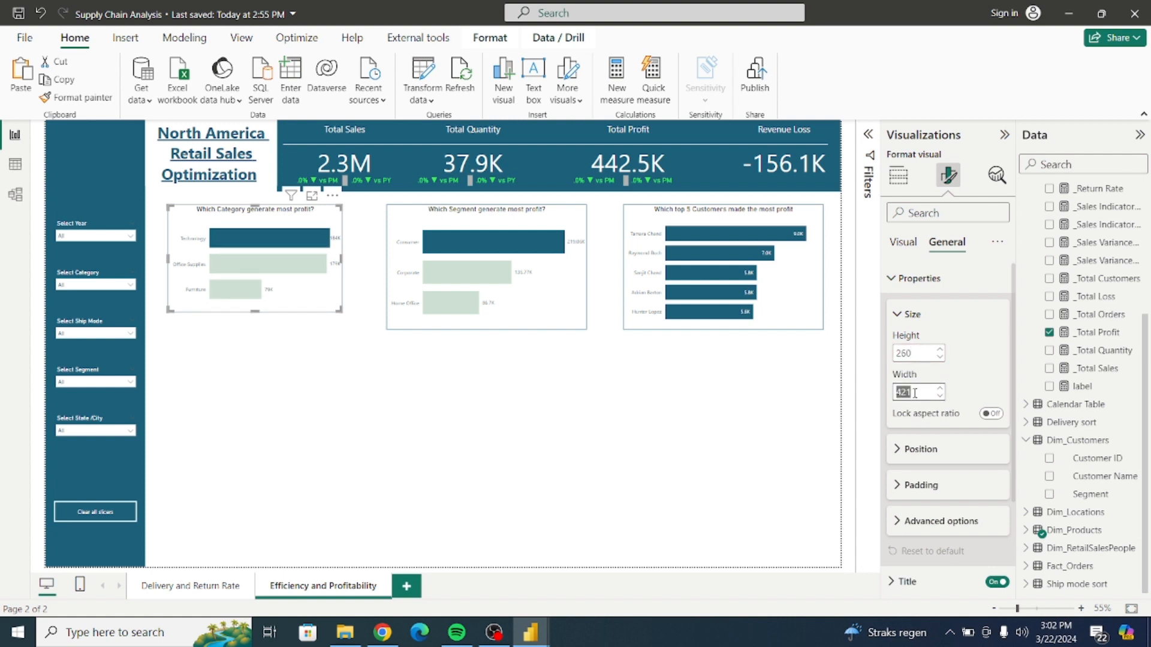
type("400")
key("Return")
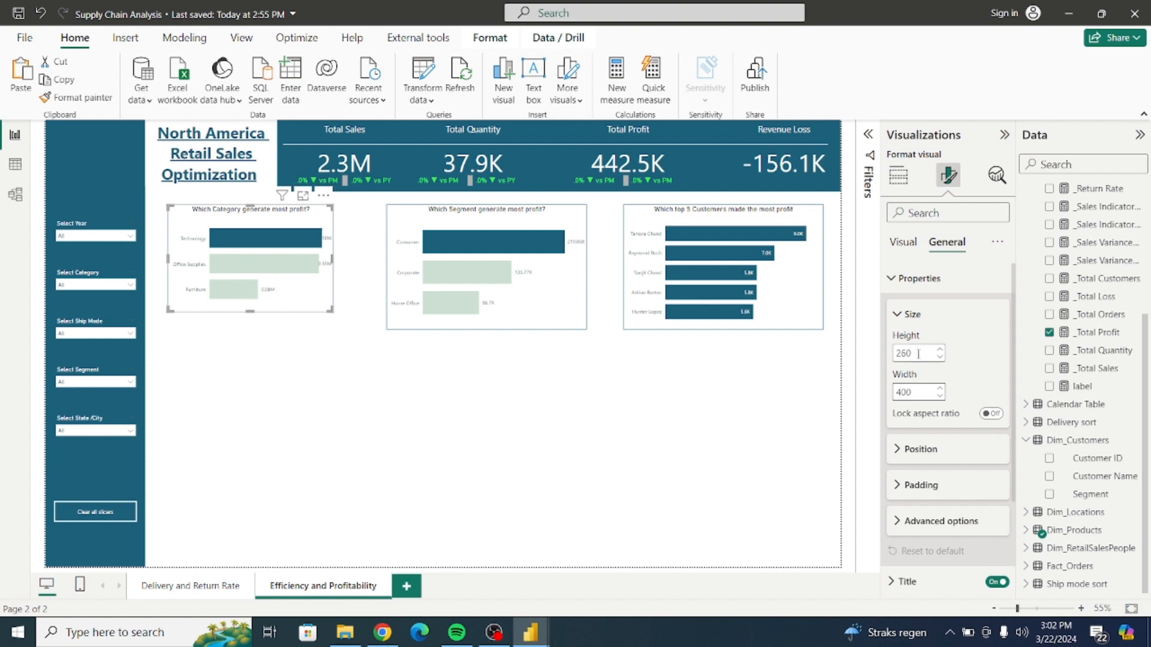
left_click_drag(330, 310, 350, 324)
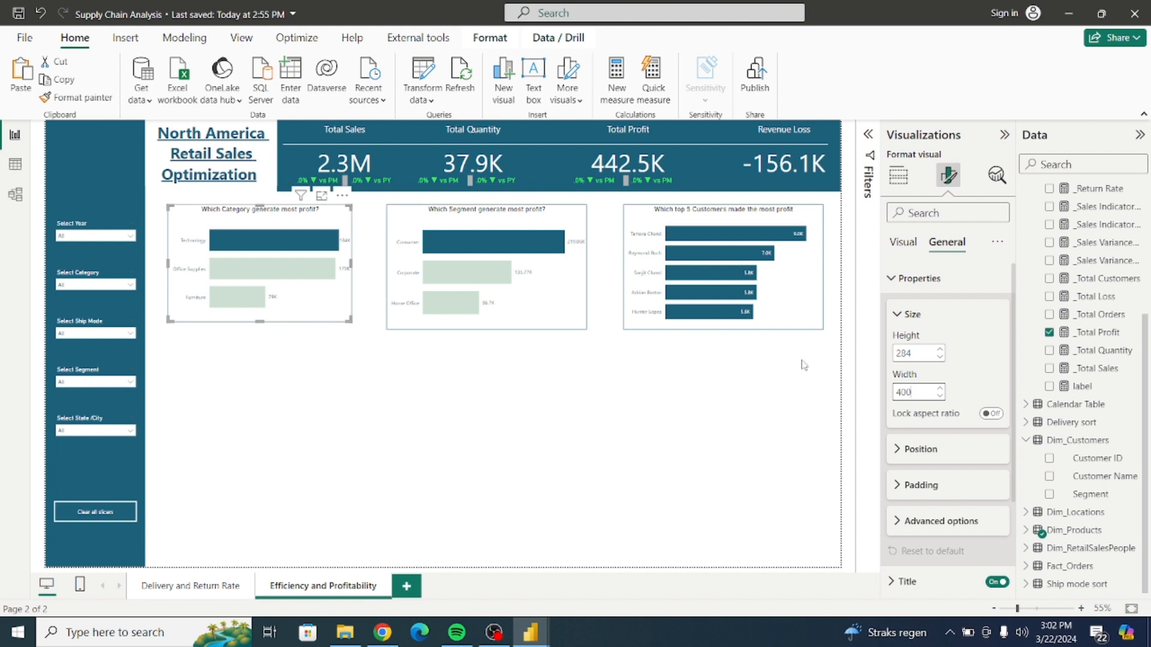
Set the segment profit chart's height to 284 and width to 400
left_click(568, 301)
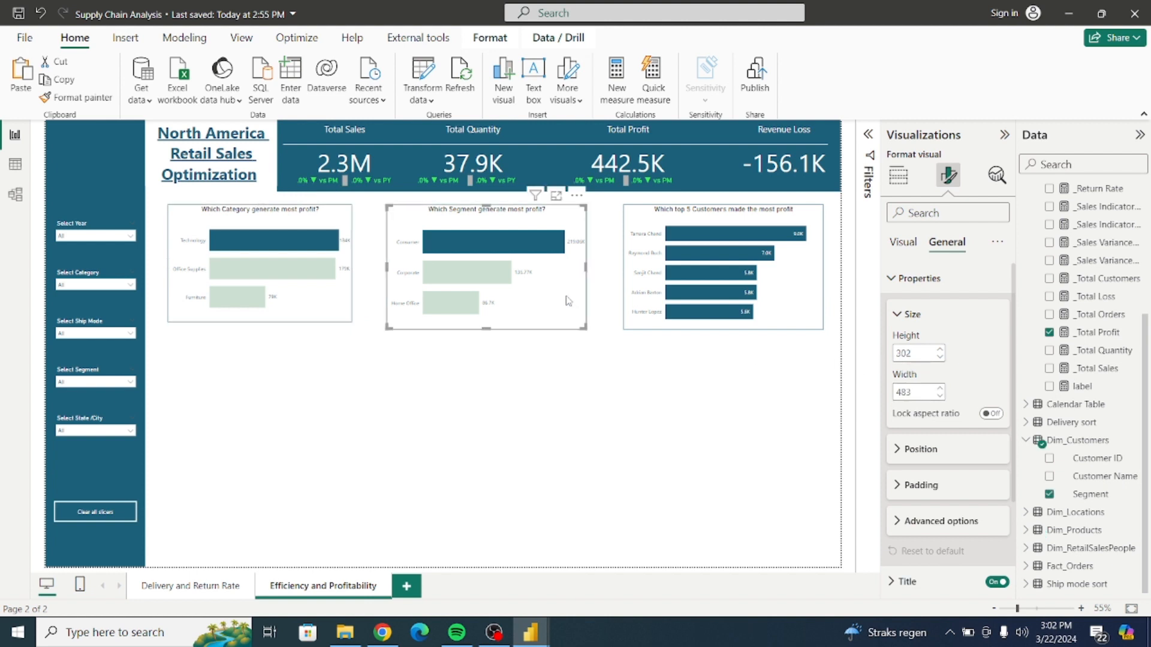
double_click(915, 354)
type("284")
key("Return")
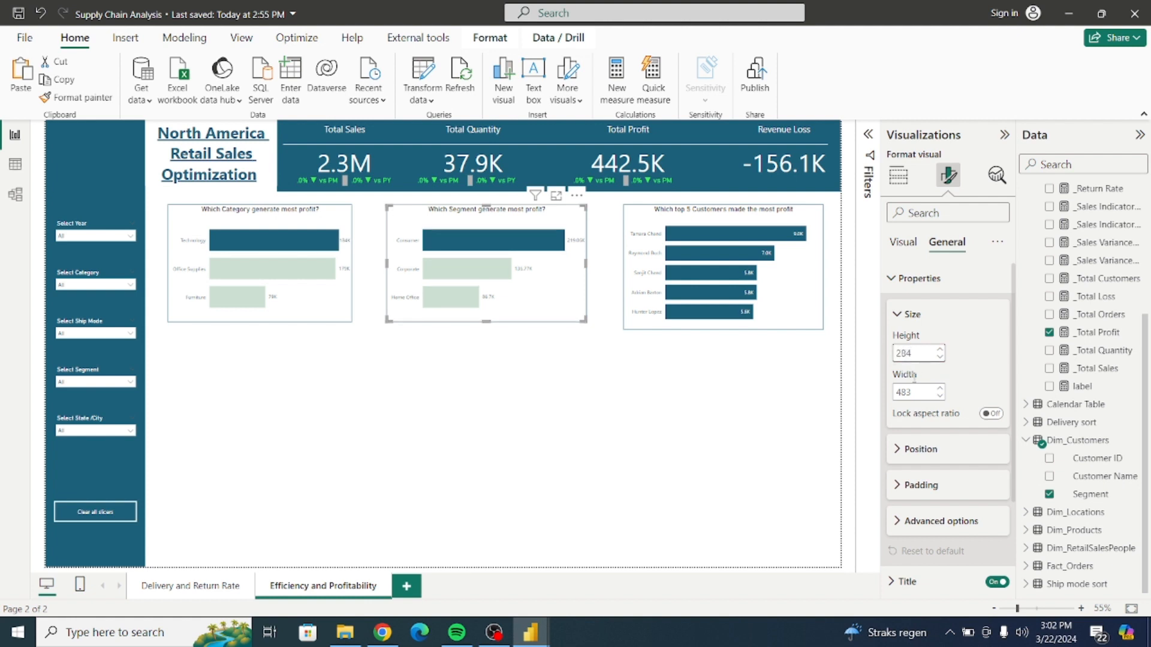
double_click(918, 392)
type("400")
key("Return")
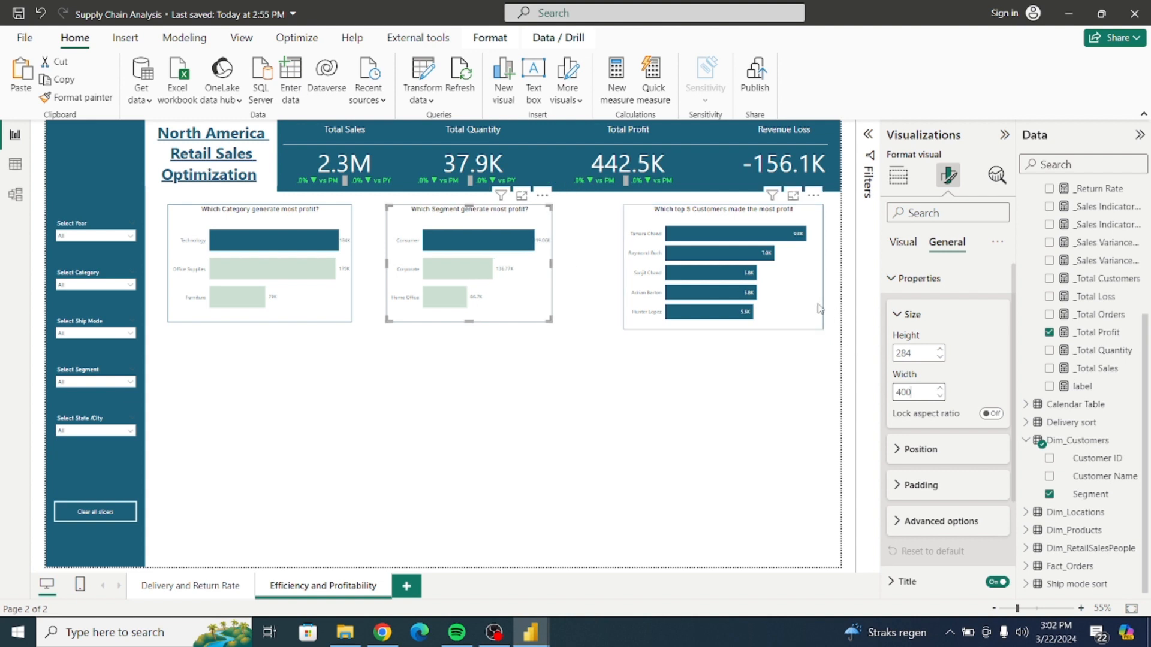
Enlarge the category profit chart to about 302 by 473 and the segment profit chart to about 302 by 445
left_click(354, 321)
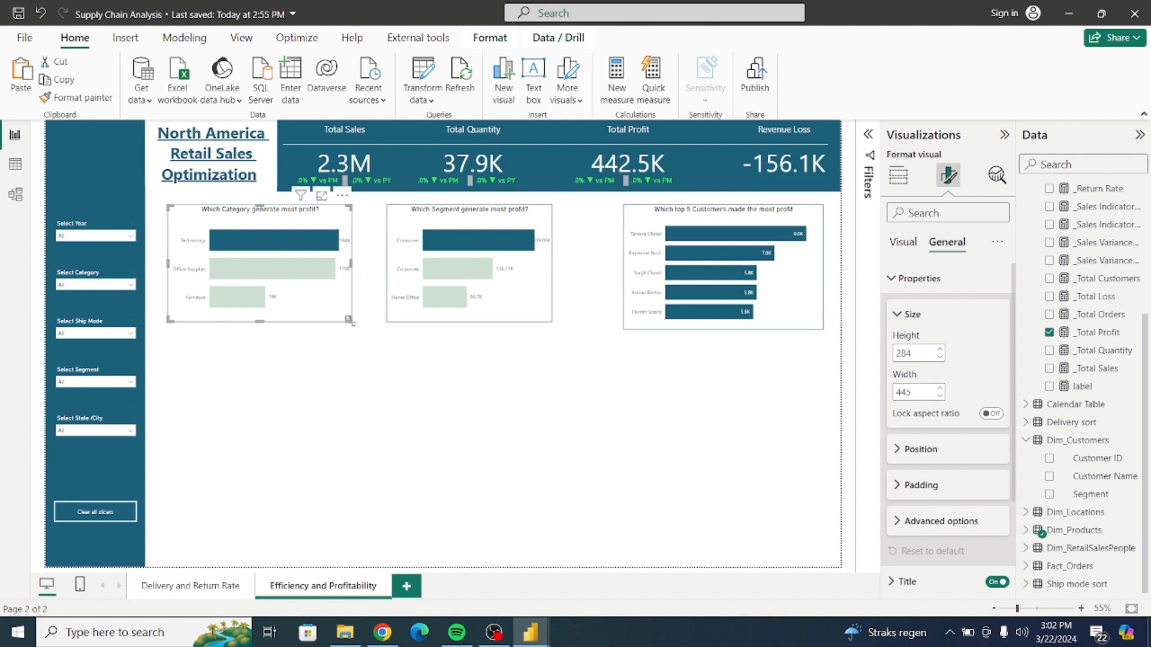
left_click_drag(354, 320, 365, 330)
left_click(487, 304)
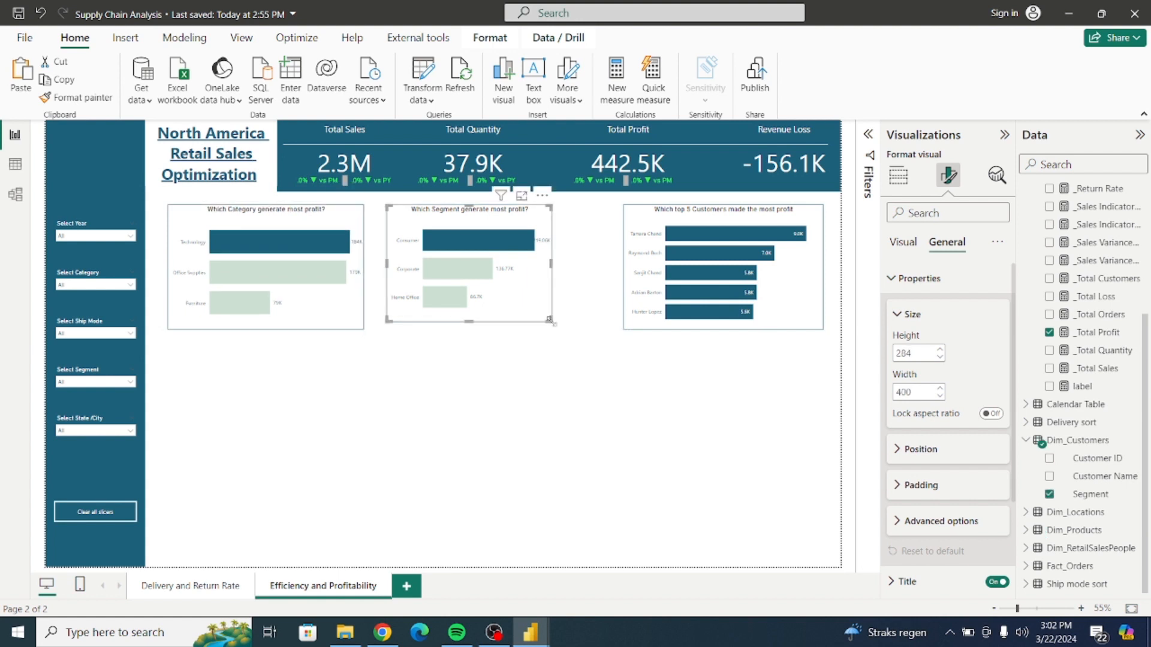
left_click_drag(549, 319, 572, 330)
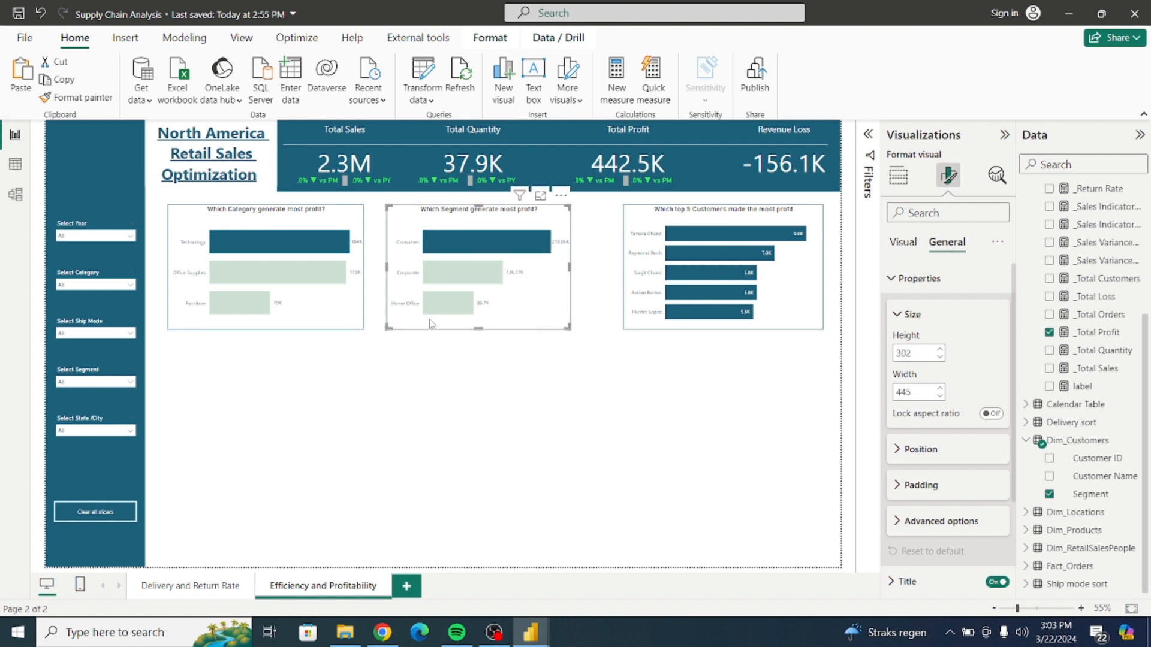
Set the category profit chart's width to 475 and height to 305
left_click(362, 324)
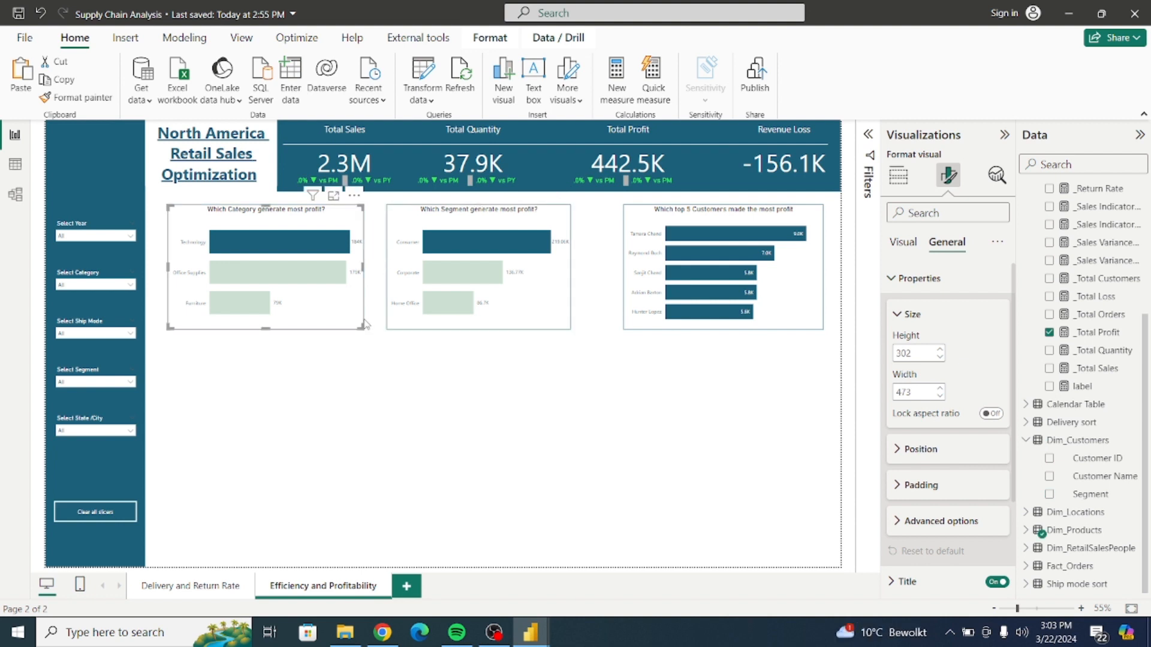
double_click(914, 392)
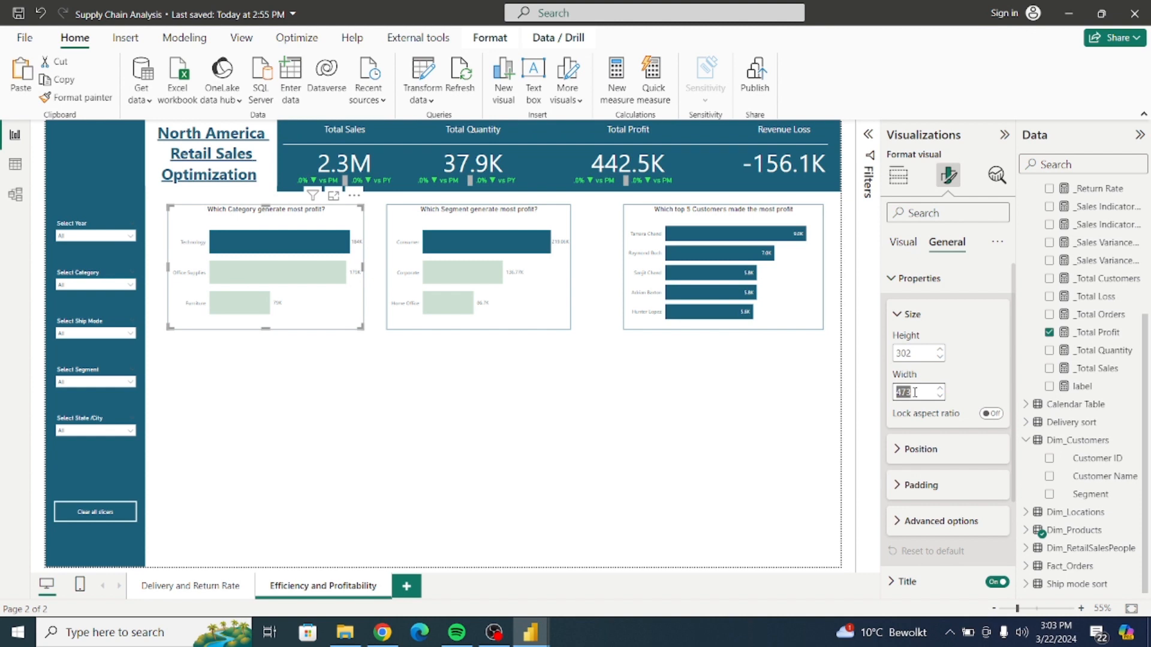
type("475")
double_click(926, 354)
type("3")
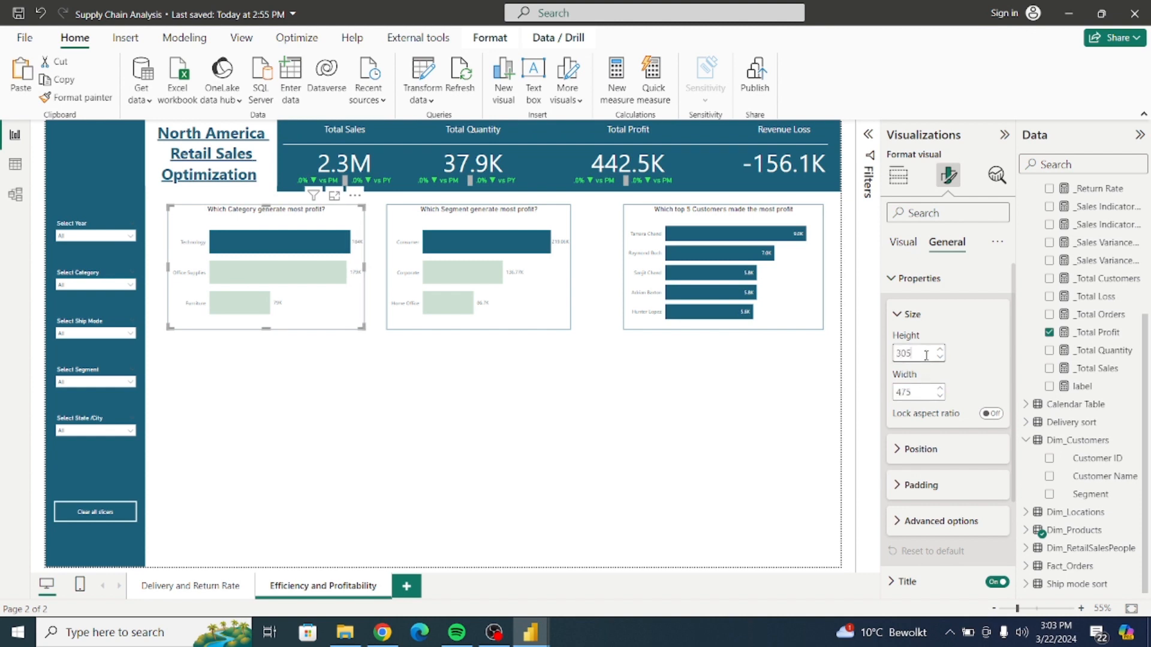
Set the segment profit chart's height to 305 and width to 475
left_click(558, 281)
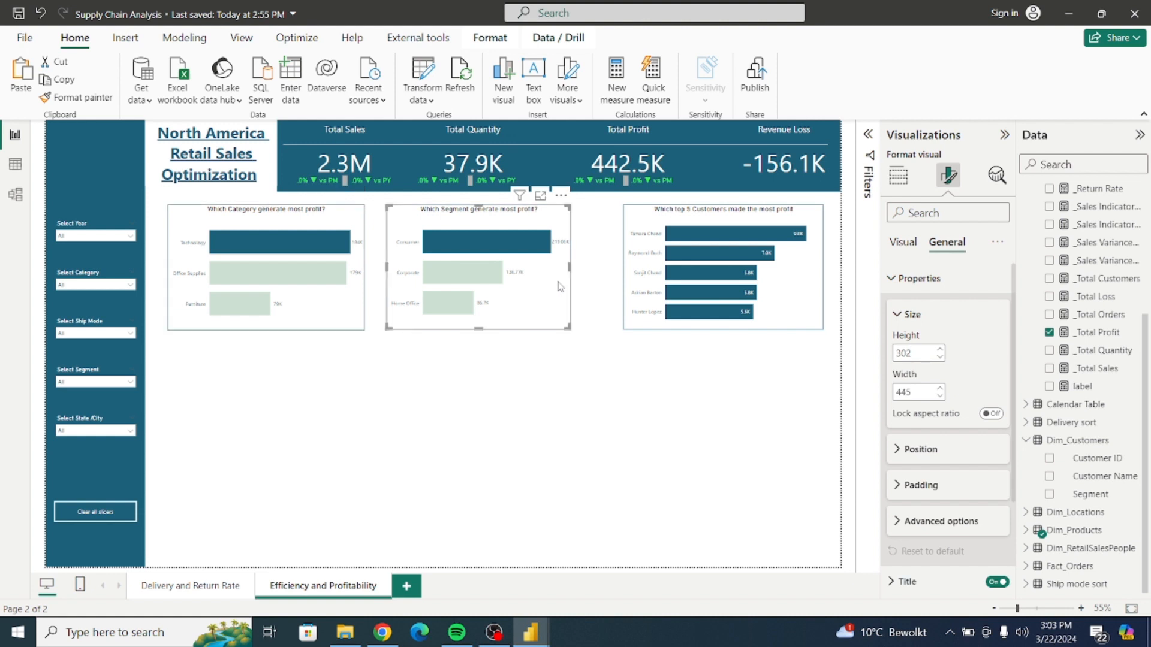
double_click(918, 353)
type("30")
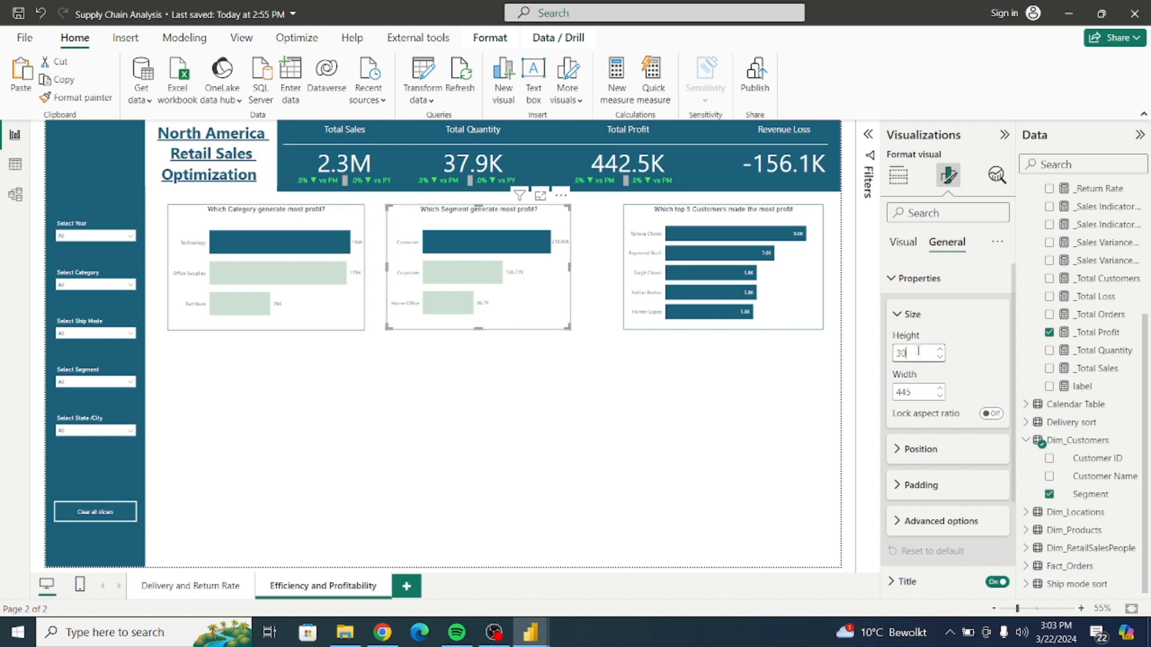
type("5")
double_click(911, 389)
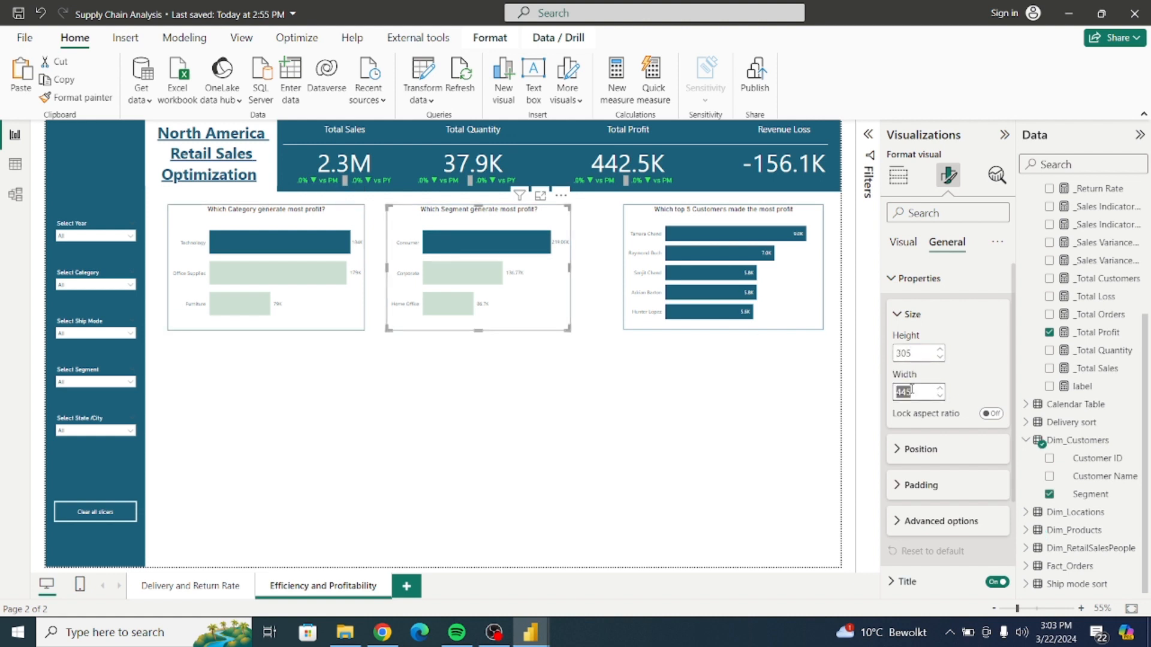
type("47")
key("Return")
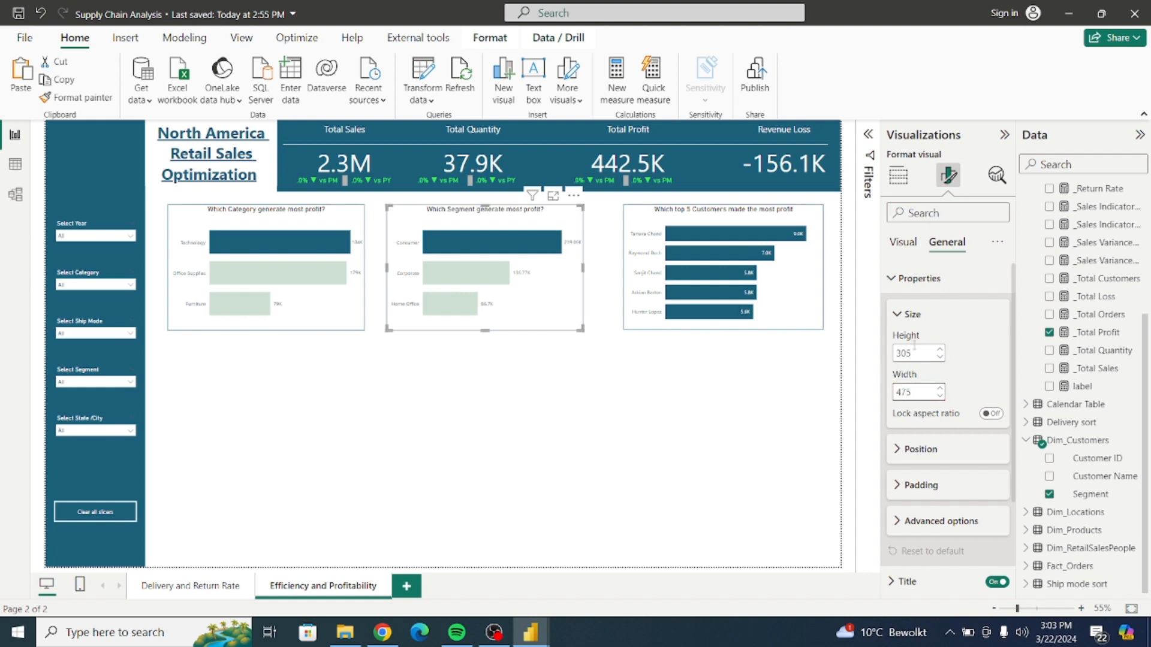
Give the top 5 customers profit chart a height of 305 and a width of 475
left_click(800, 323)
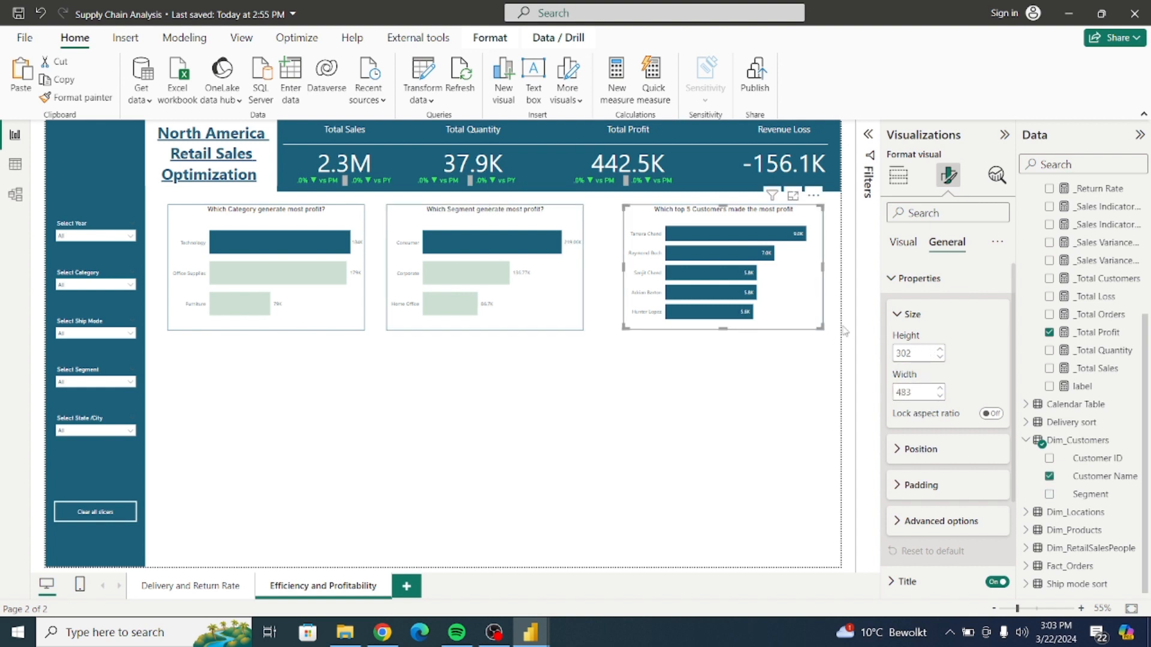
double_click(921, 353)
type("3")
key("Return")
double_click(916, 392)
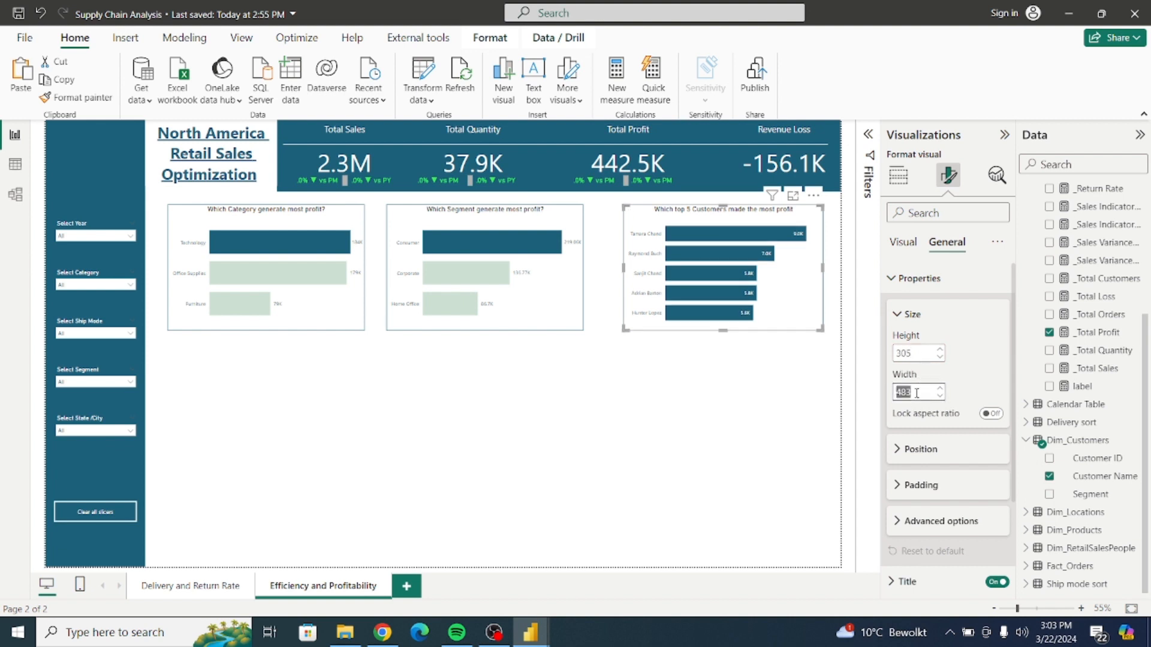
type("475")
key("Return")
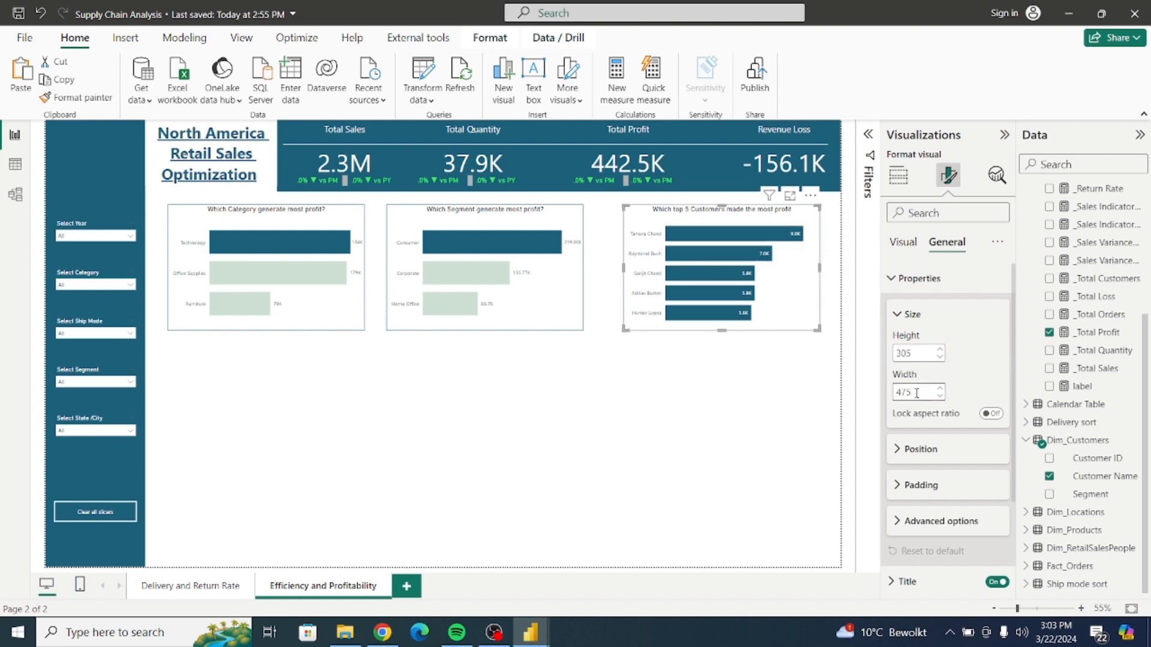
left_click(730, 377)
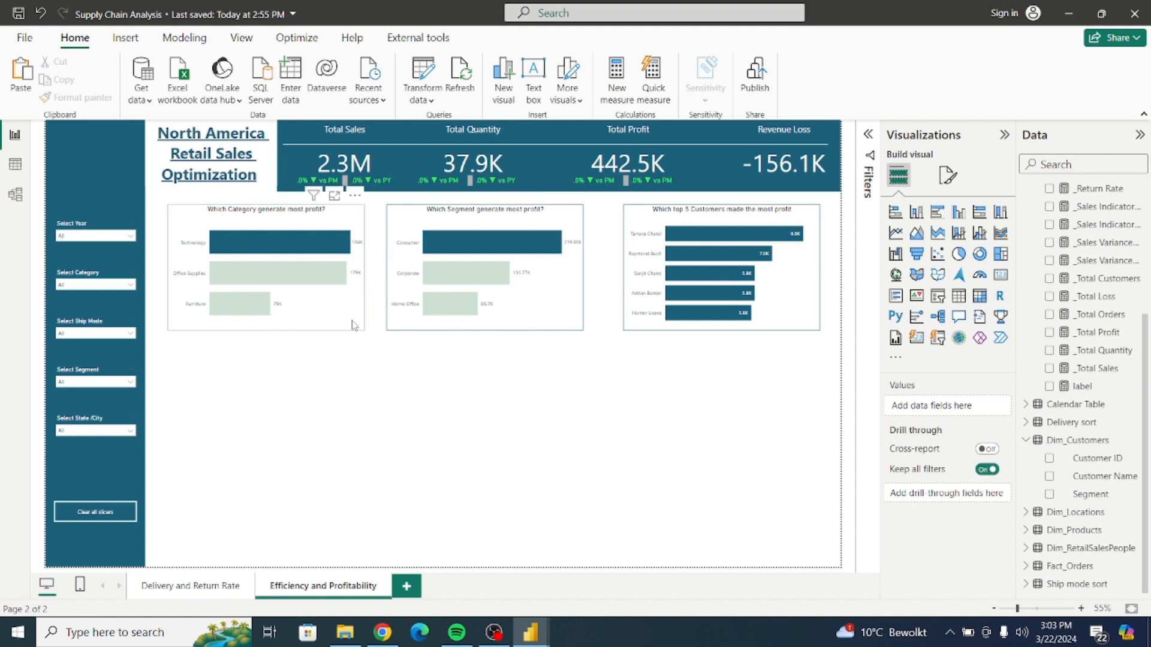
Distribute the category, segment and top 5 customers profit charts horizontally with equal spacing
left_click(354, 325)
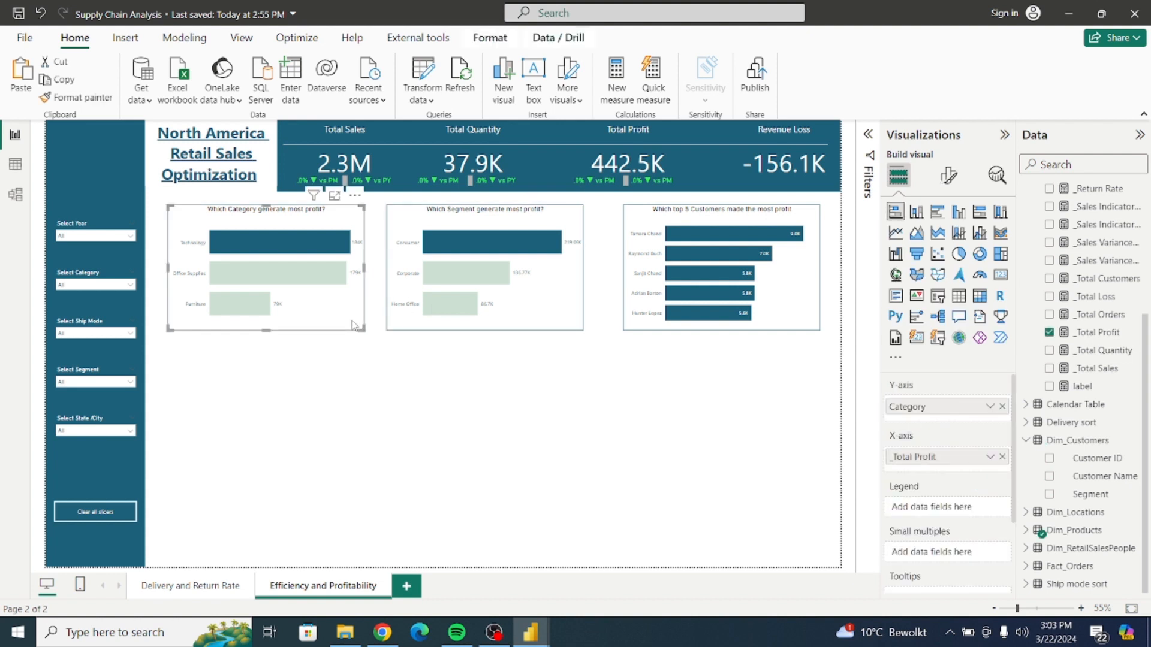
left_click(580, 312, "ctrl")
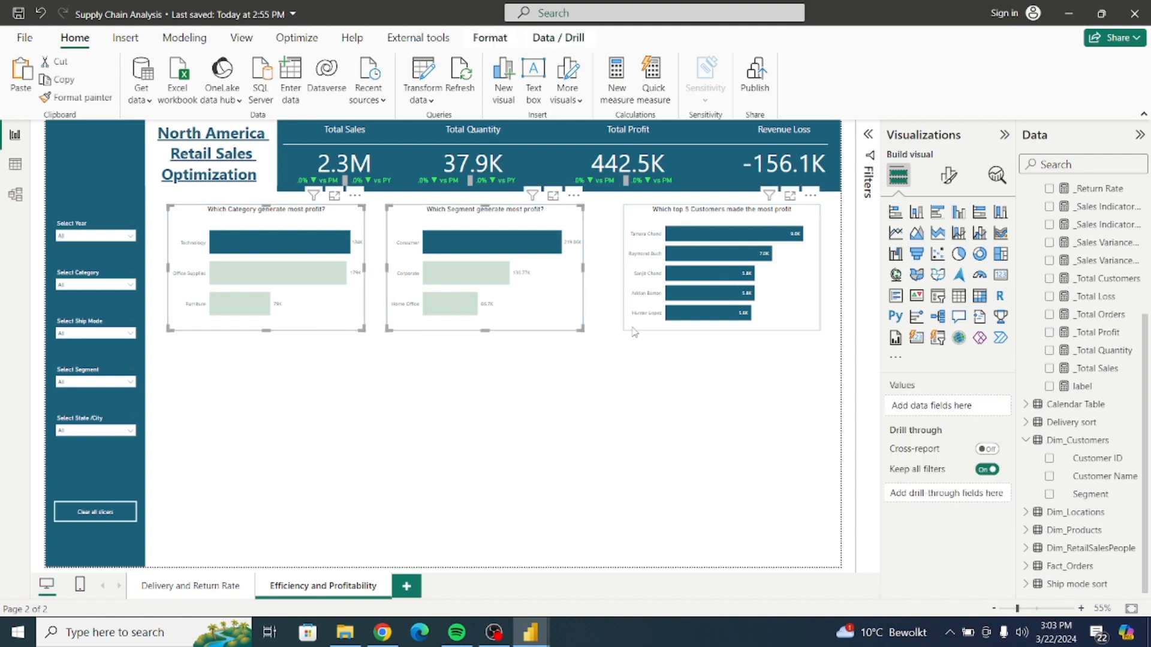
left_click(634, 329, "ctrl")
left_click(490, 37)
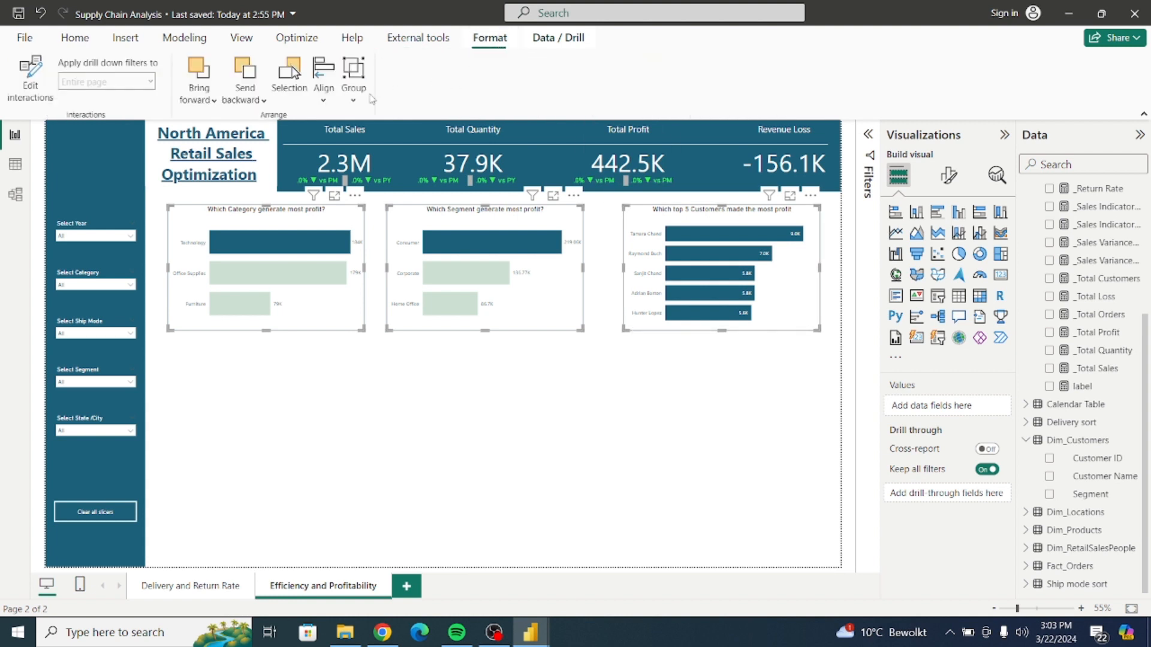
left_click(324, 87)
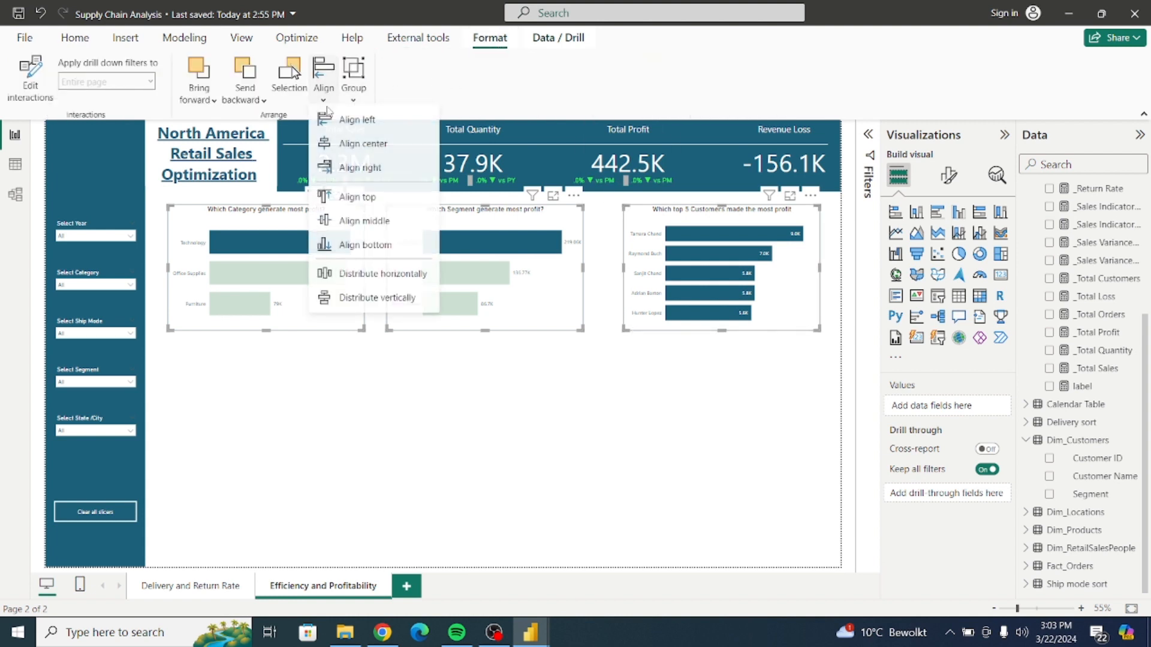
left_click(374, 282)
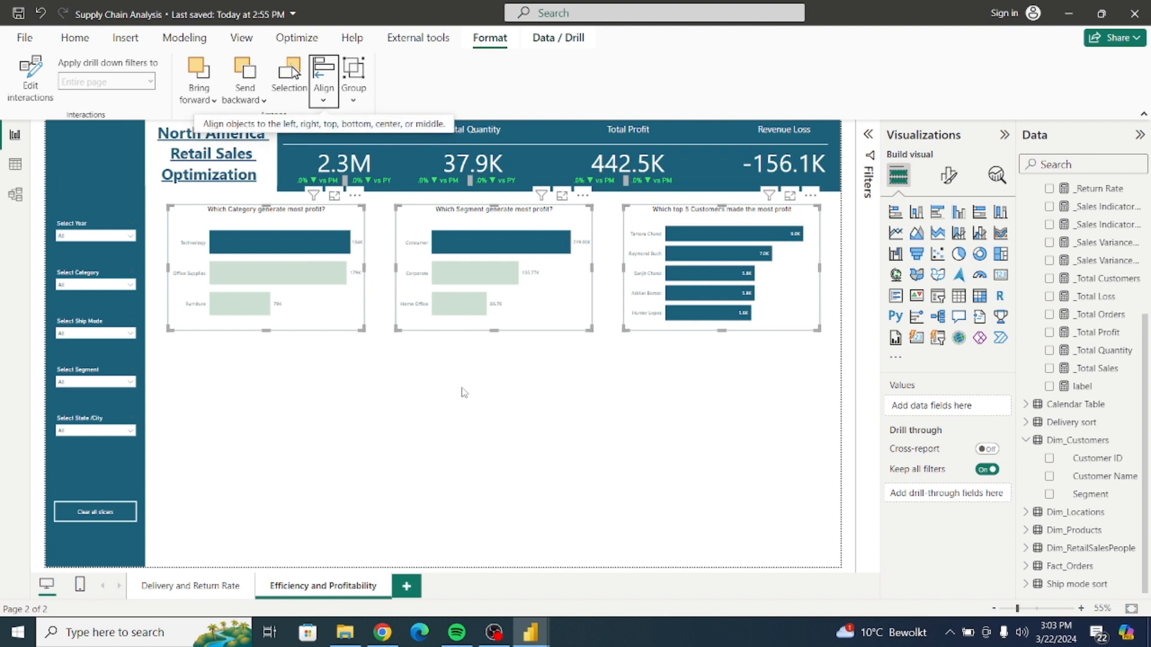
left_click(463, 393)
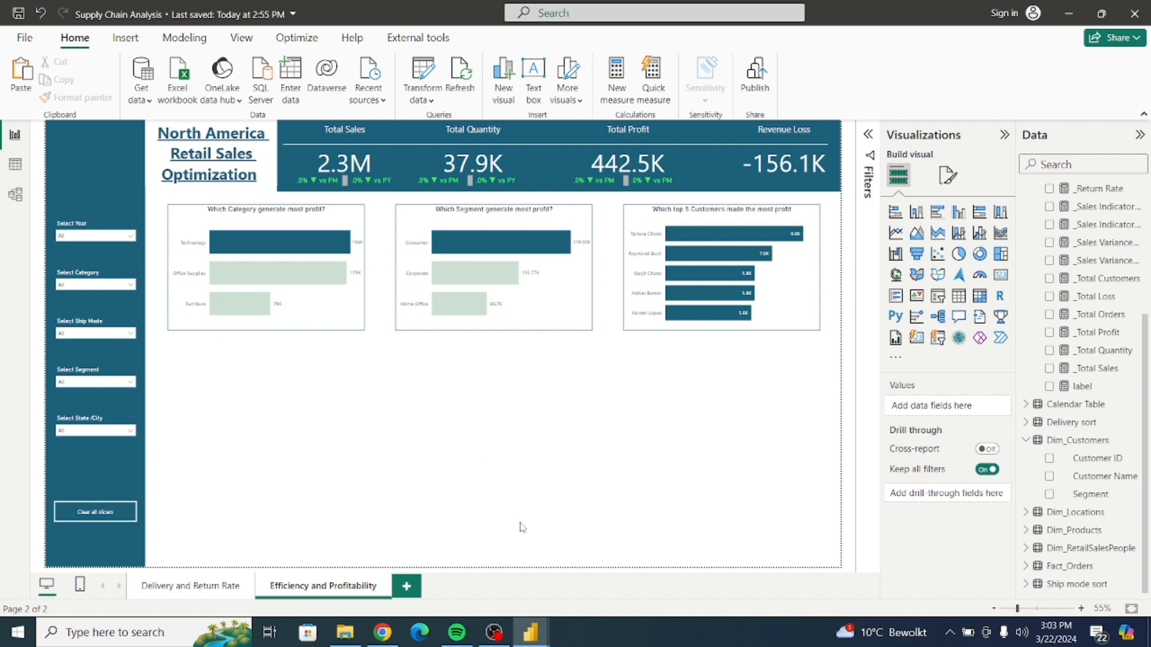
Switch to the Northern America Retail Sales Optimization report and examine the fields of the waterfall chart on its Profitability and Efficiency page
mouse_move(530, 630)
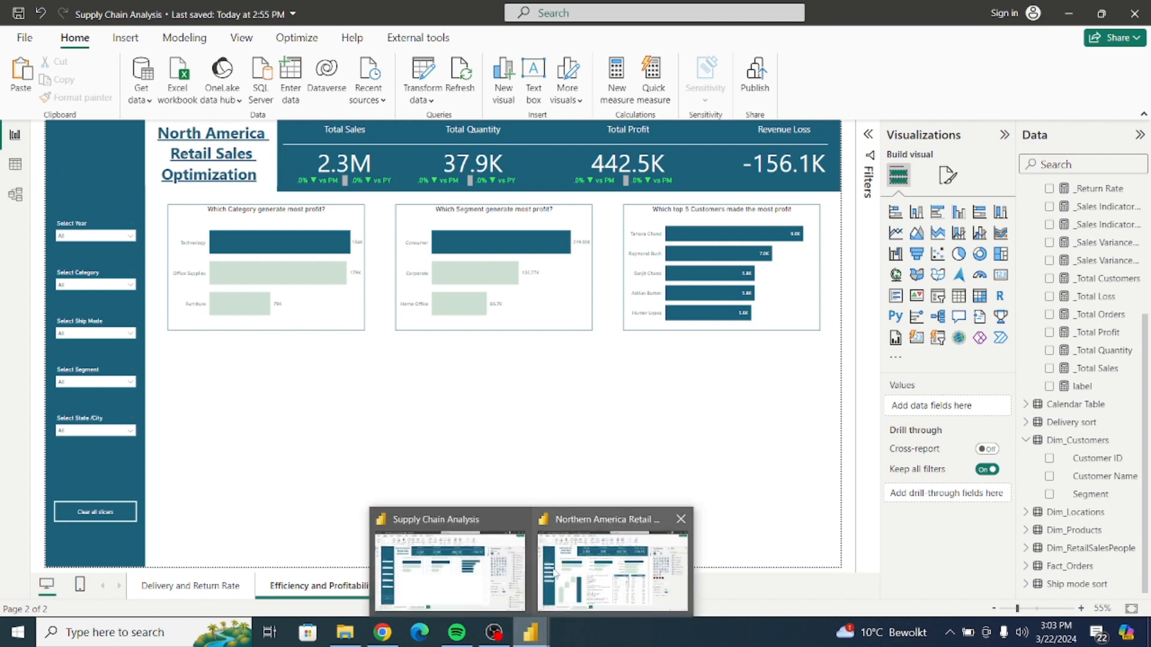
left_click(620, 584)
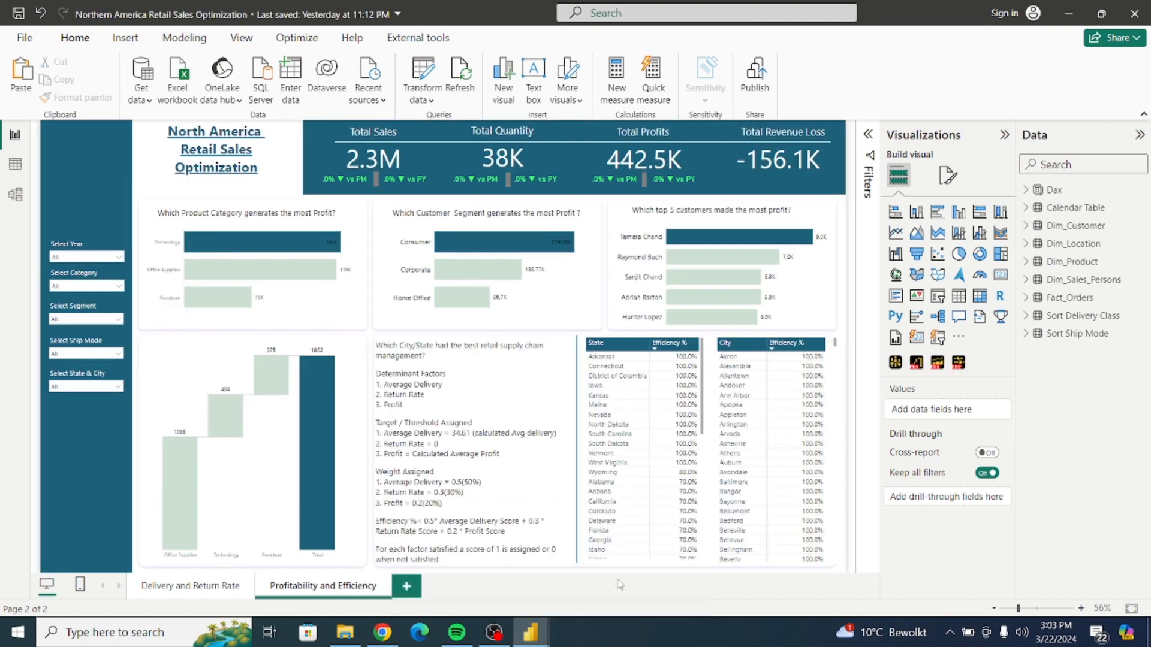
left_click(343, 421)
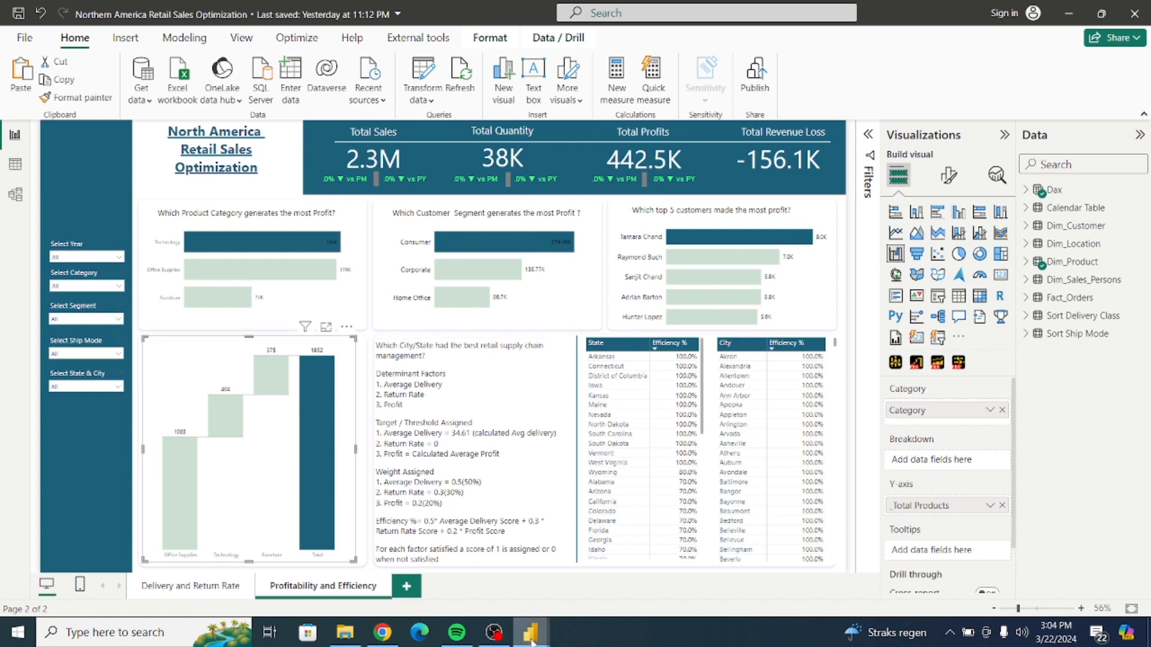
Return to the Supply Chain Analysis report and place a copy of the category profit chart below the original
mouse_move(530, 641)
left_click(454, 593)
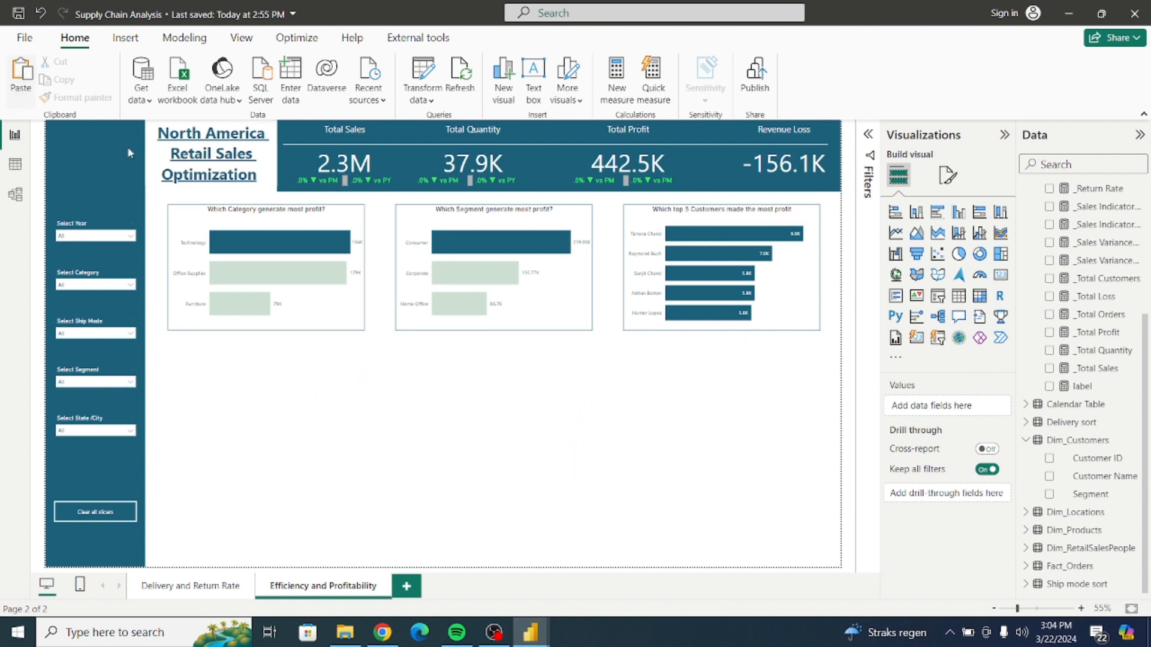
left_click_drag(342, 202, 354, 386)
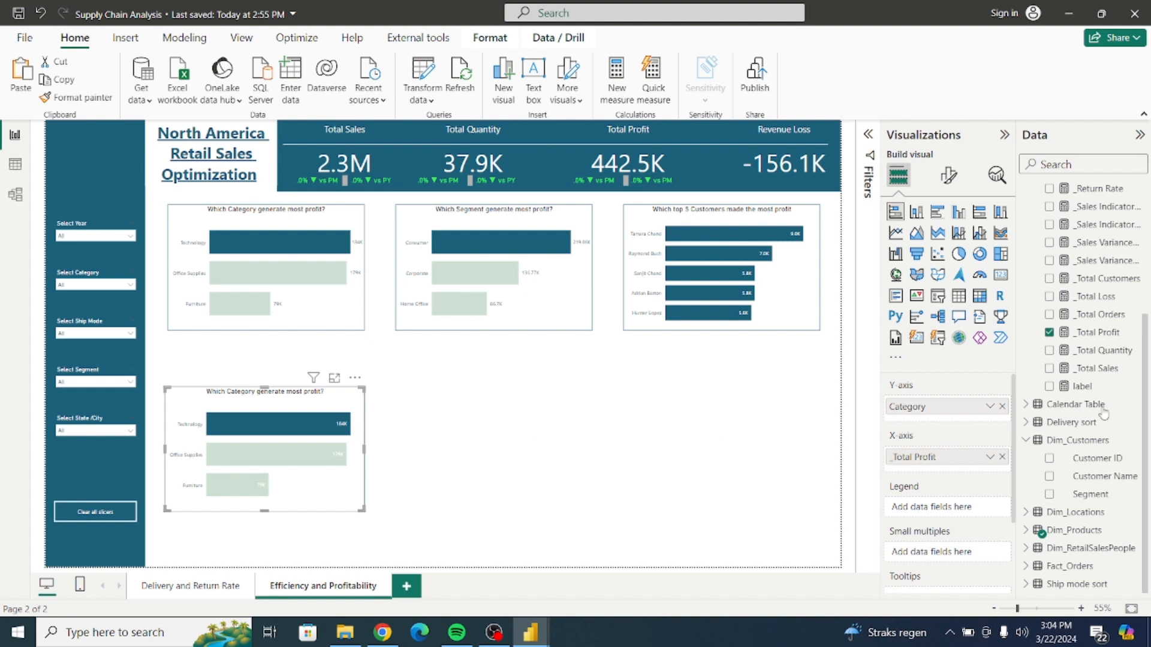
Create a measure in the Dax Measures table: _Total Products = COUNT(Dim_Products[Product ID])
left_click_drag(1145, 411, 1146, 241)
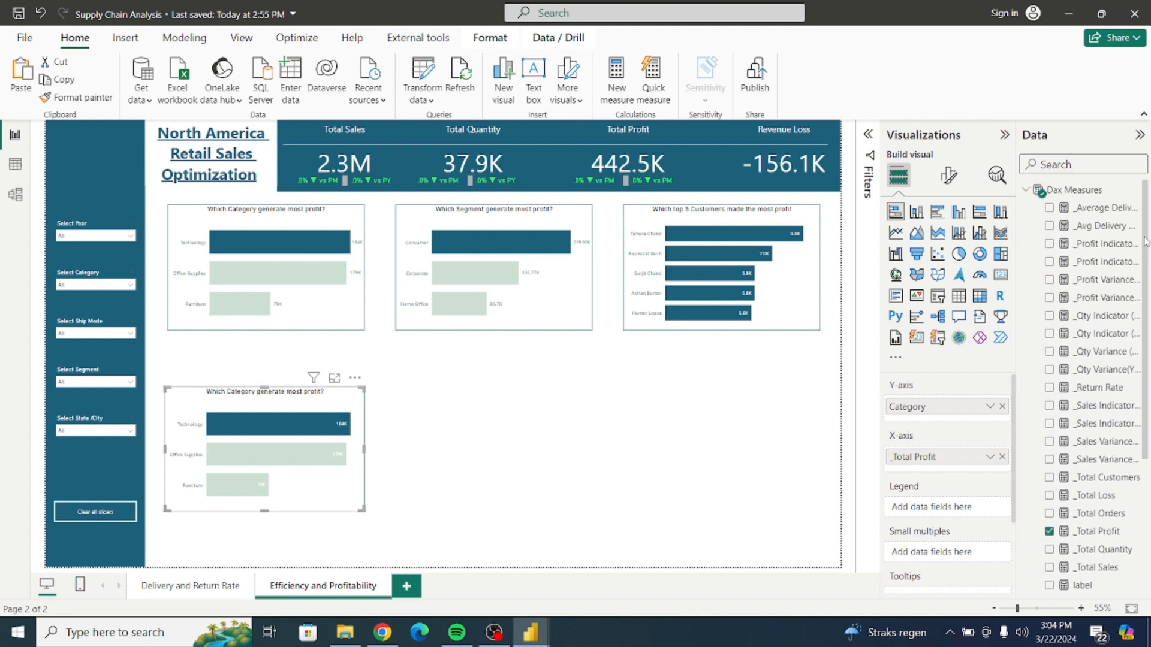
left_click(1075, 192)
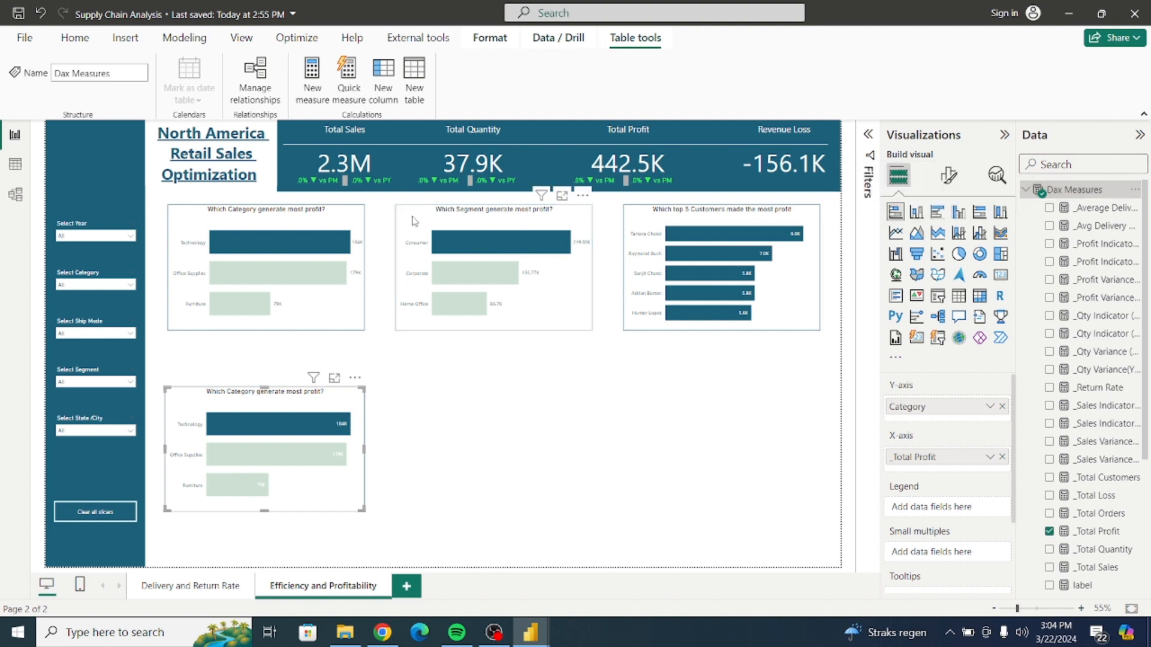
left_click(316, 73)
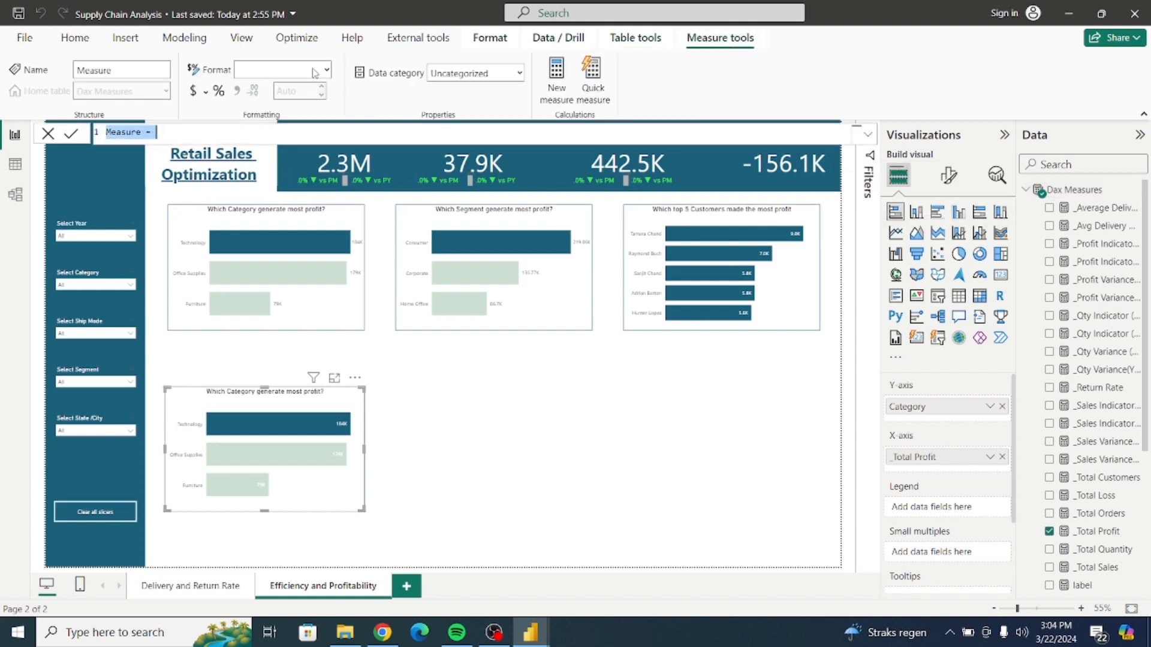
type("_To")
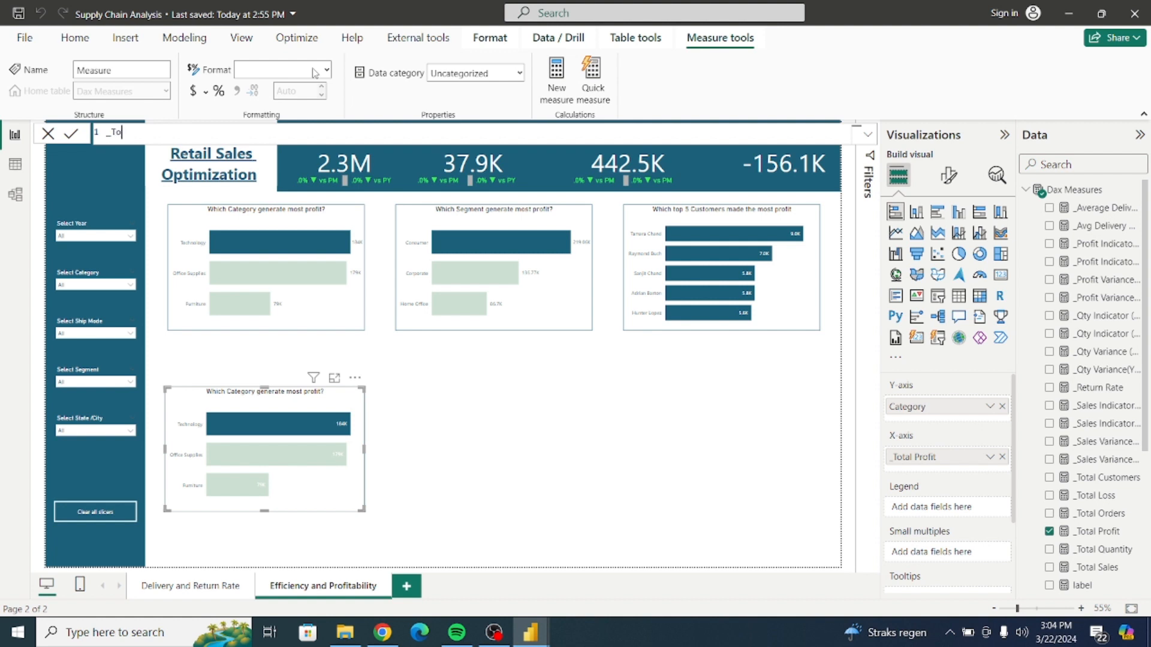
type("tal Products =")
type("Coun")
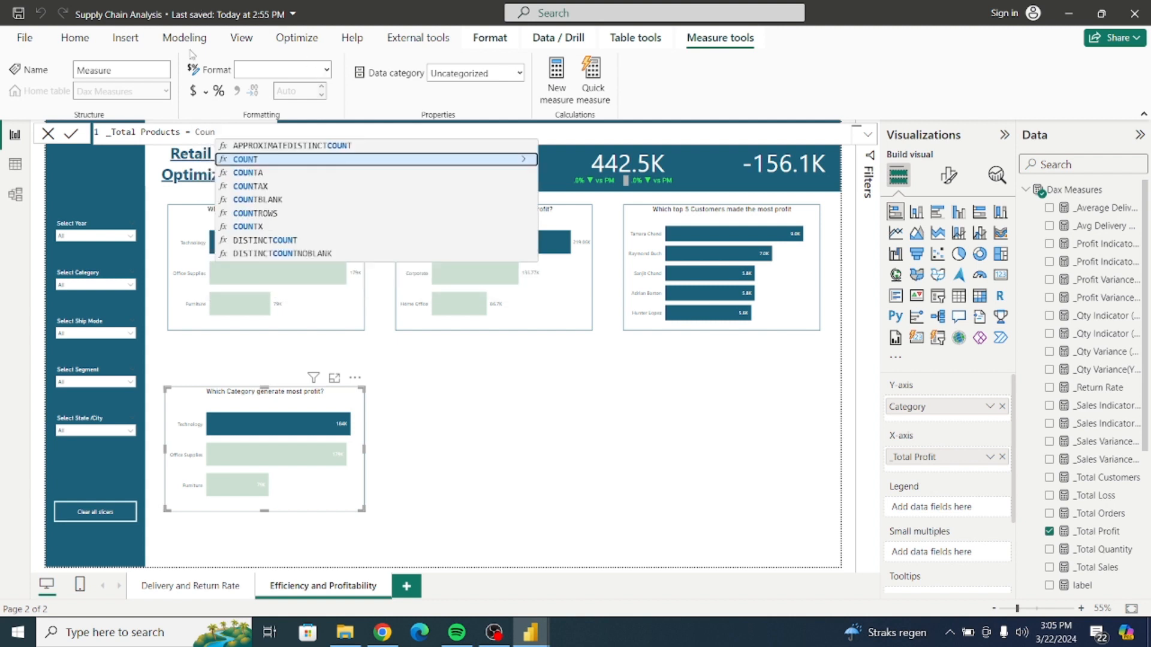
left_click(251, 161)
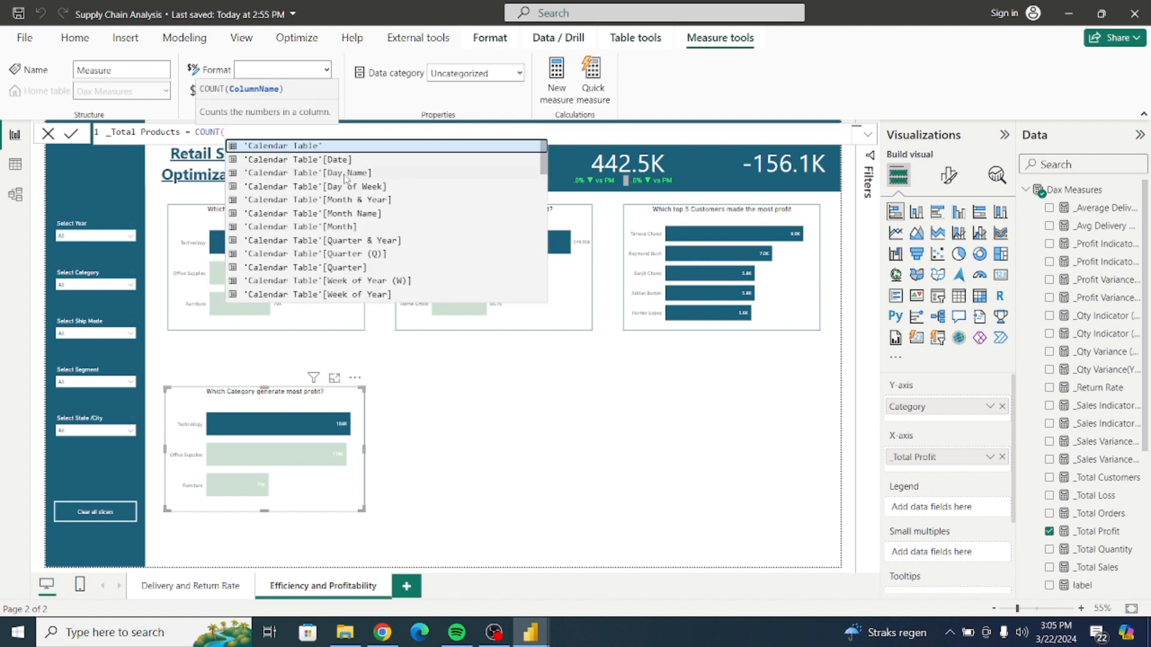
type("Dim")
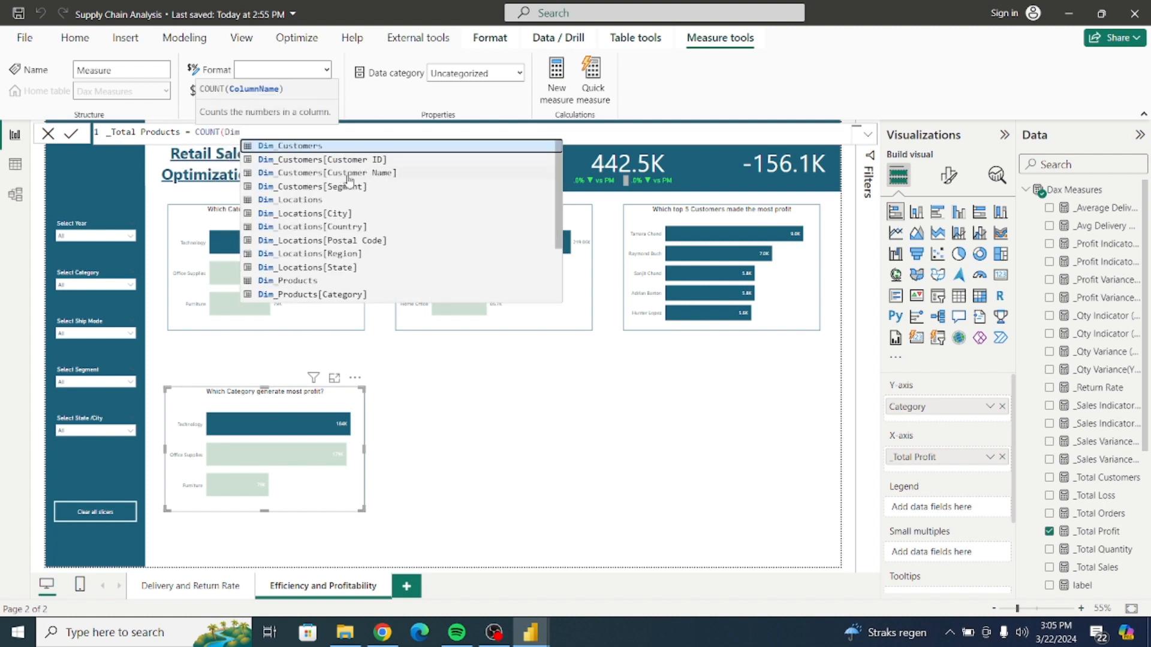
scroll(559, 237, "down", 3)
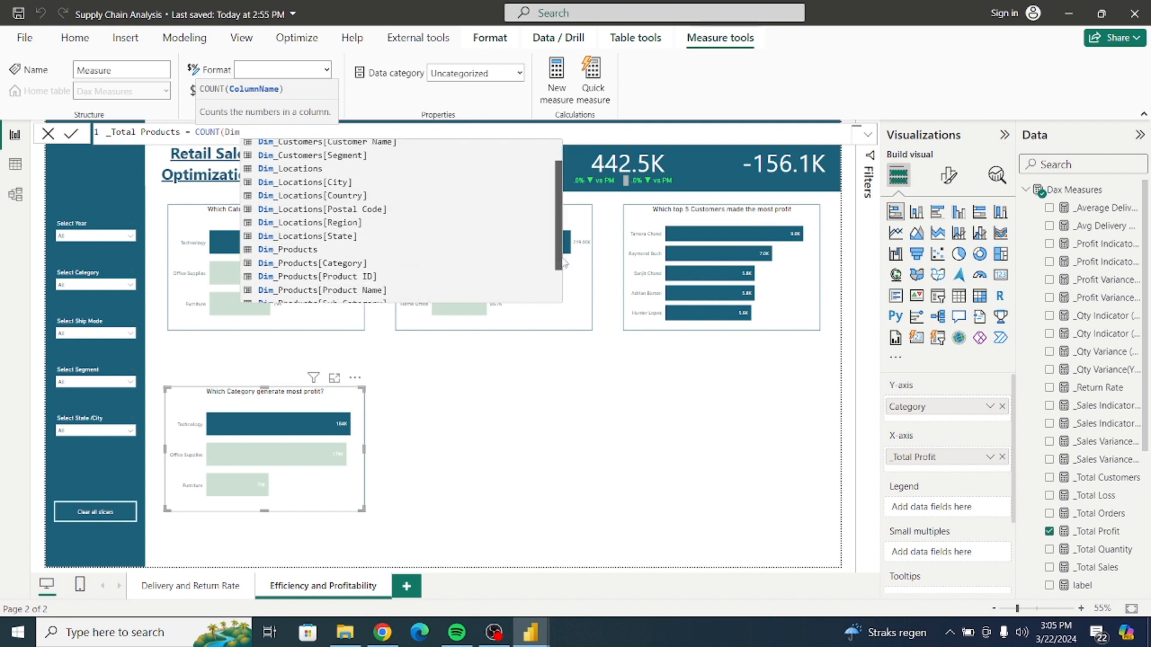
double_click(376, 268)
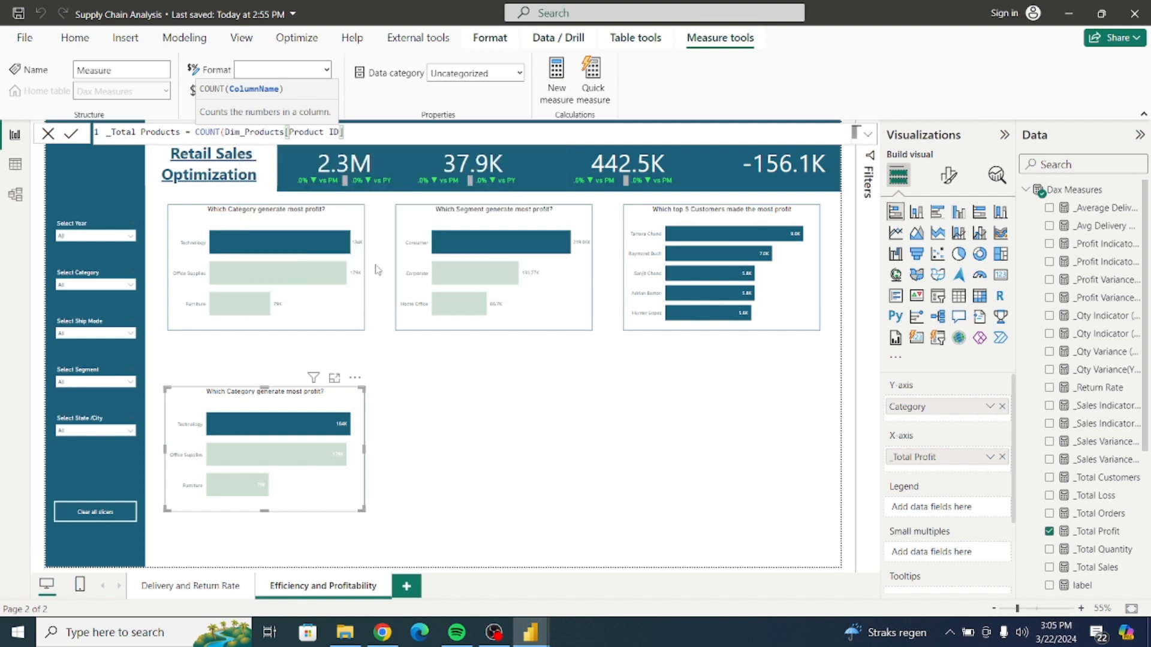
type(")")
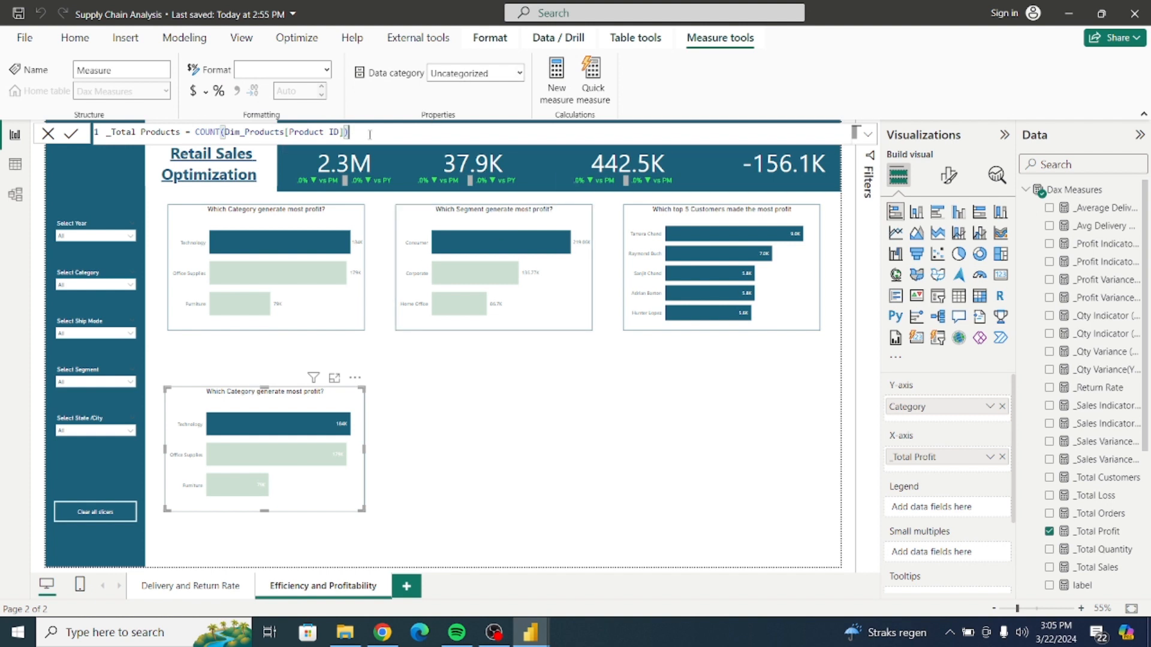
left_click(510, 418)
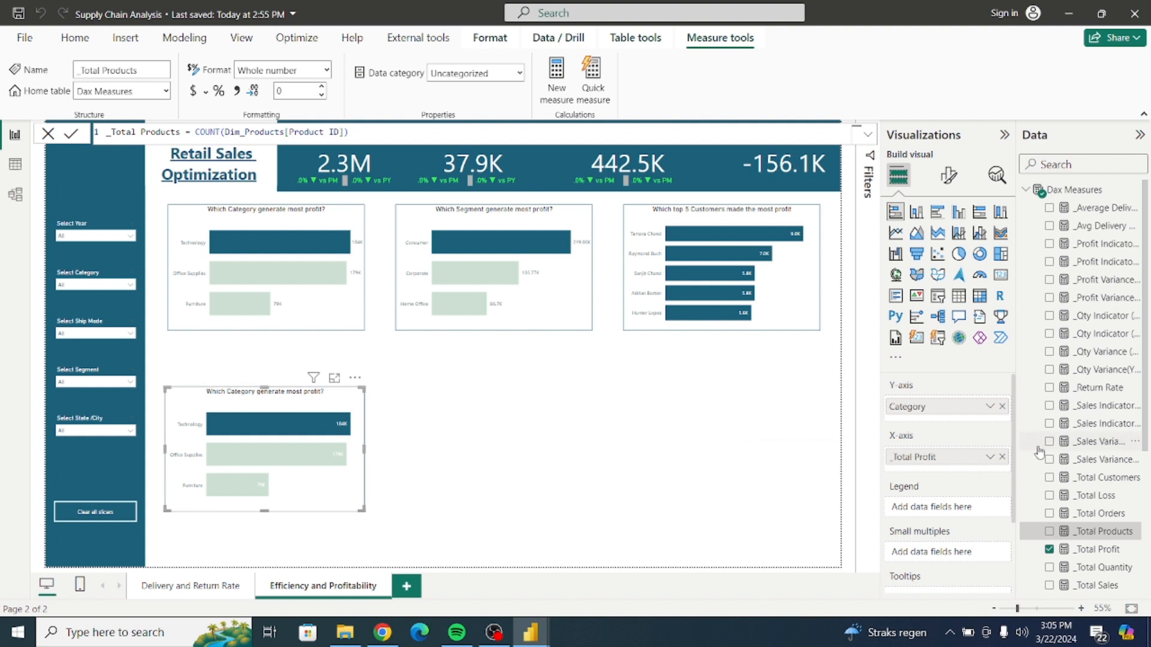
Replace _Total Profit with _Total Products on the copied chart's X-axis and color all its bars dark teal
left_click(1001, 457)
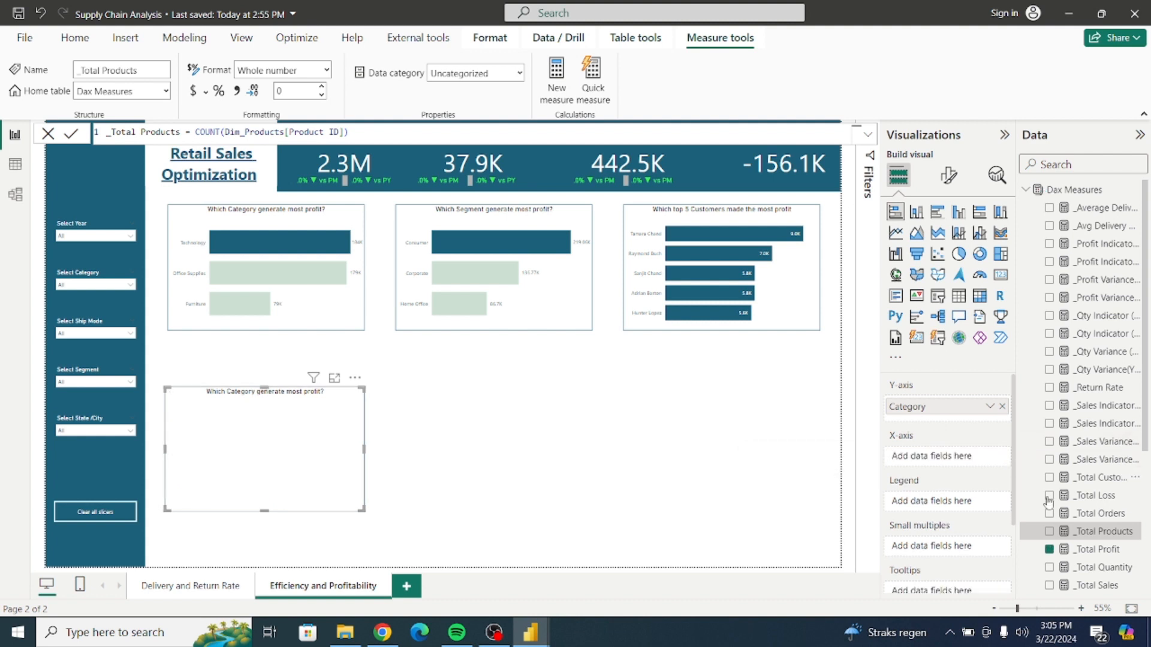
left_click(1049, 533)
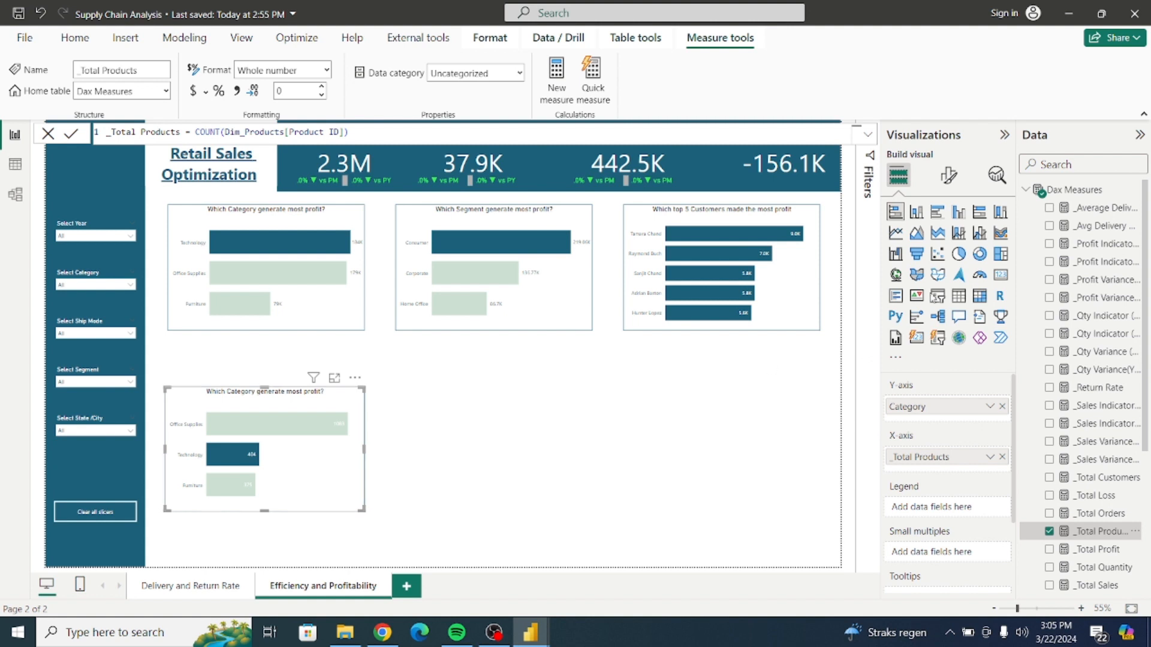
left_click(948, 175)
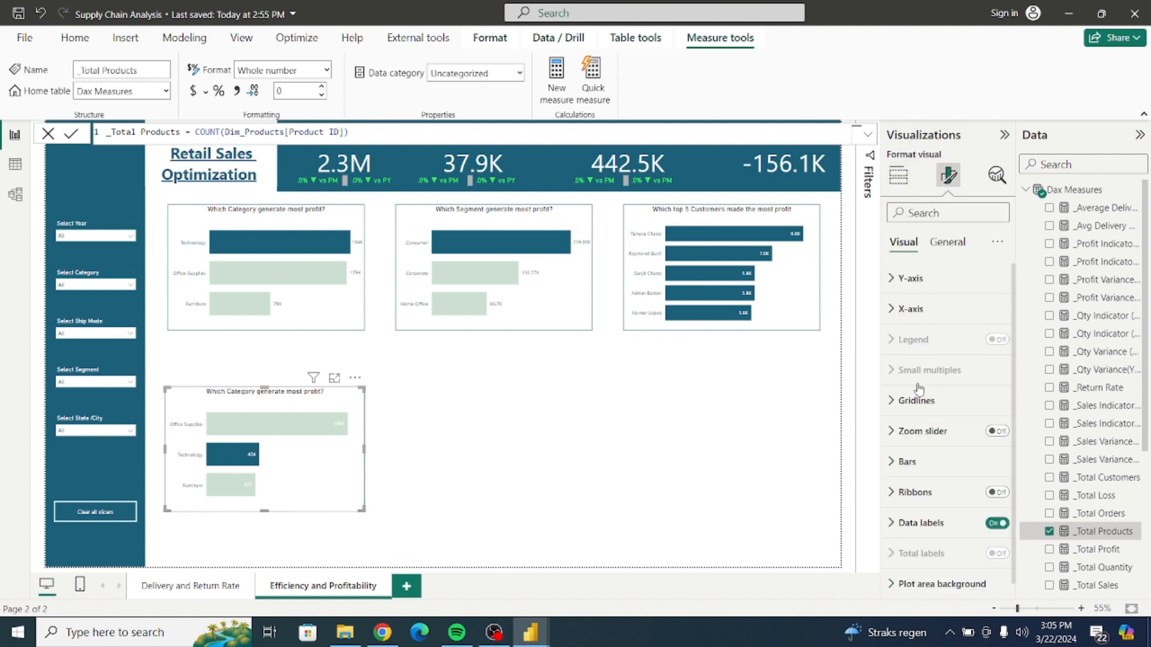
left_click(904, 462)
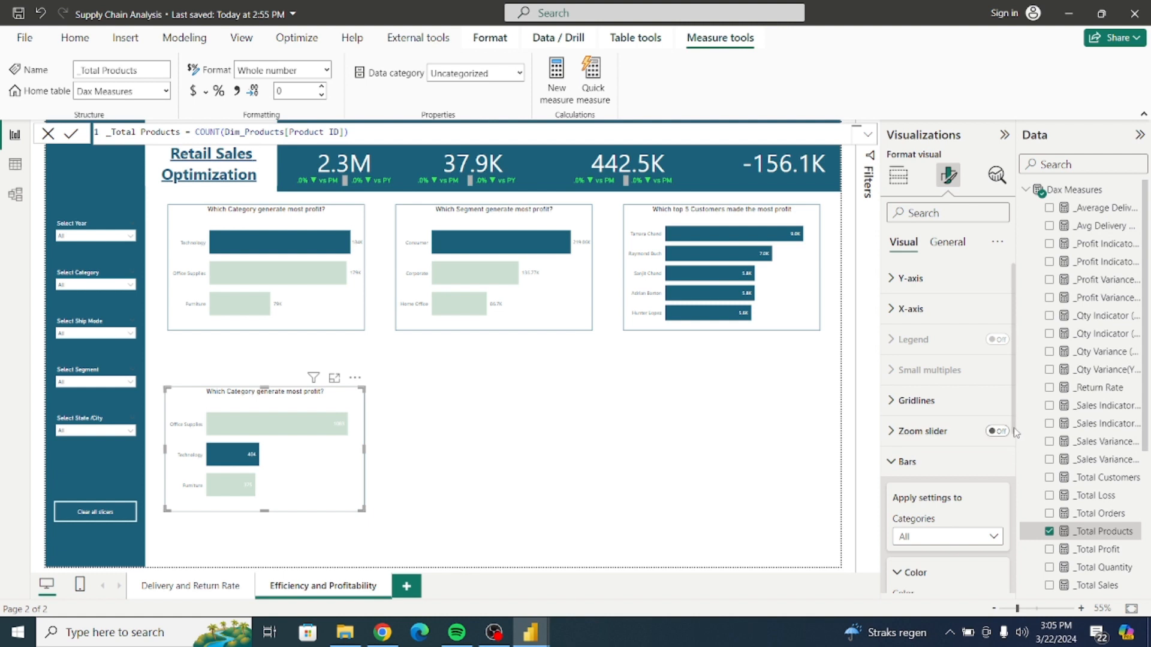
scroll(959, 432, "down", 3)
left_click(924, 480)
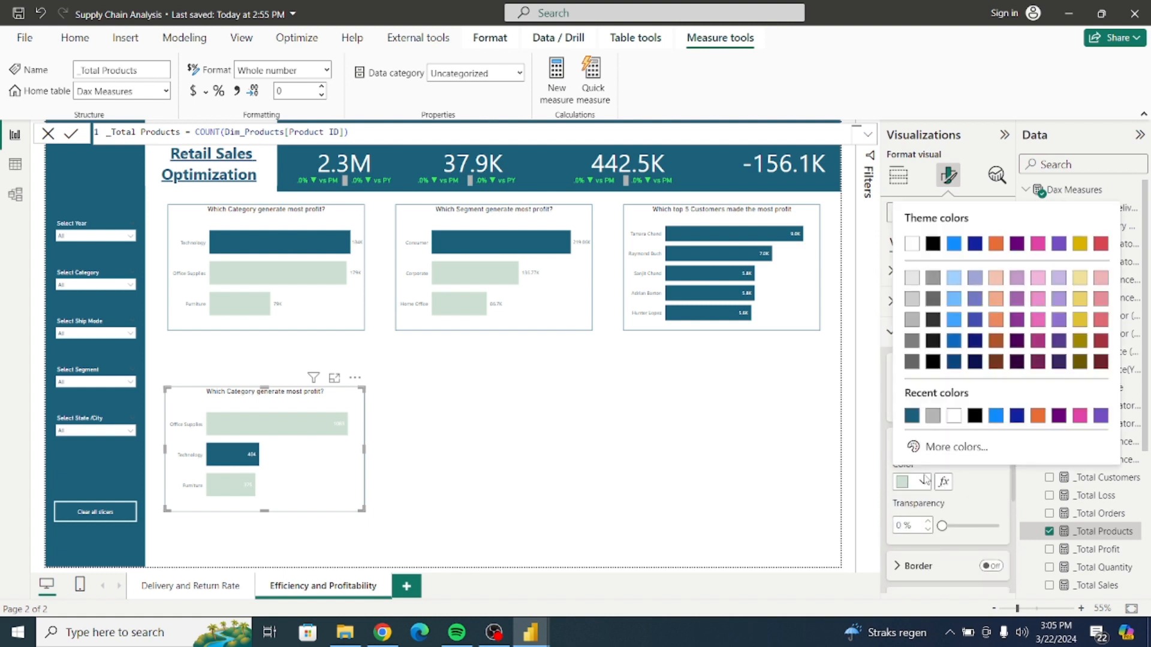
left_click(911, 416)
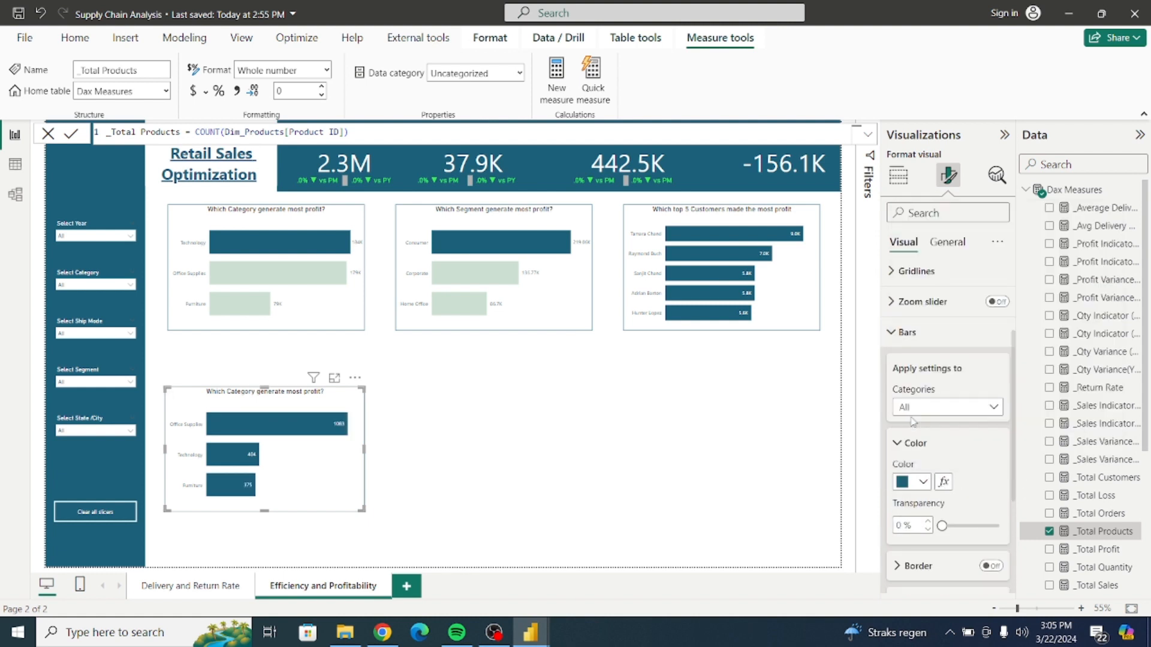
left_click(894, 333)
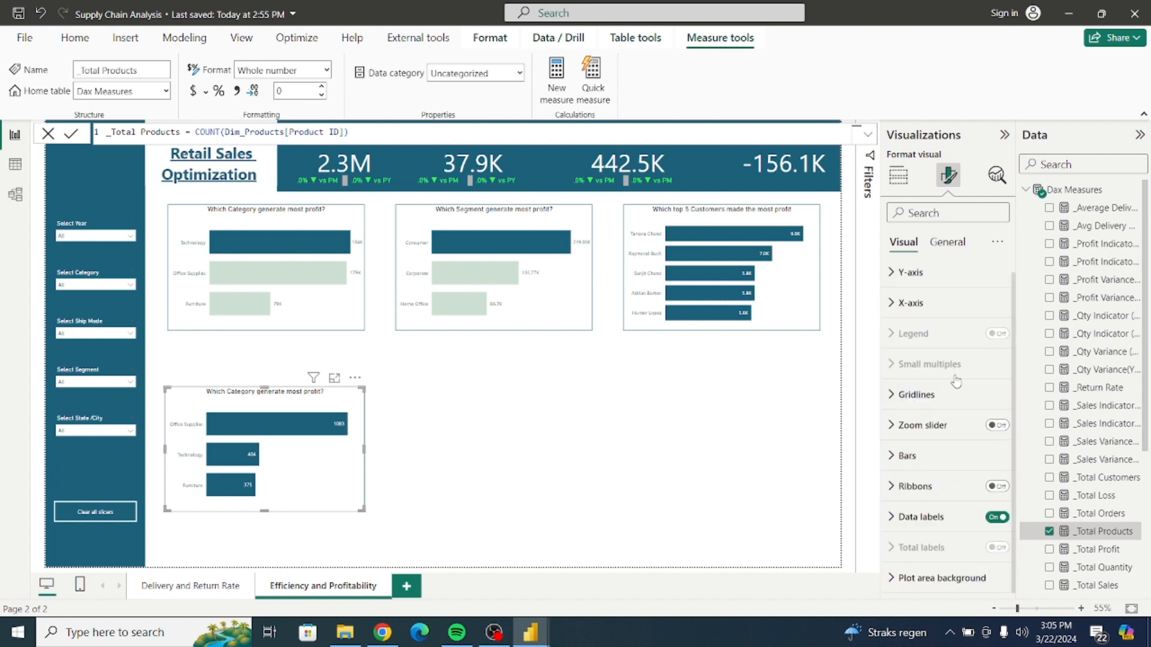
Change the copied chart's title to "Product Distribution by Category"
left_click(938, 245)
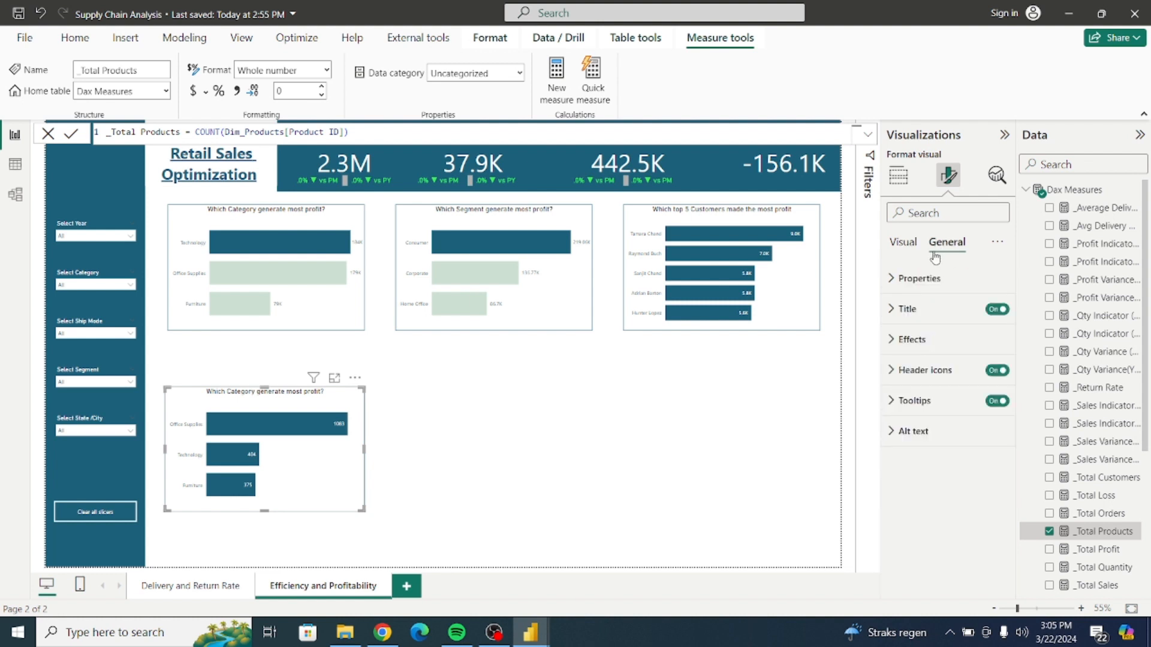
left_click(912, 318)
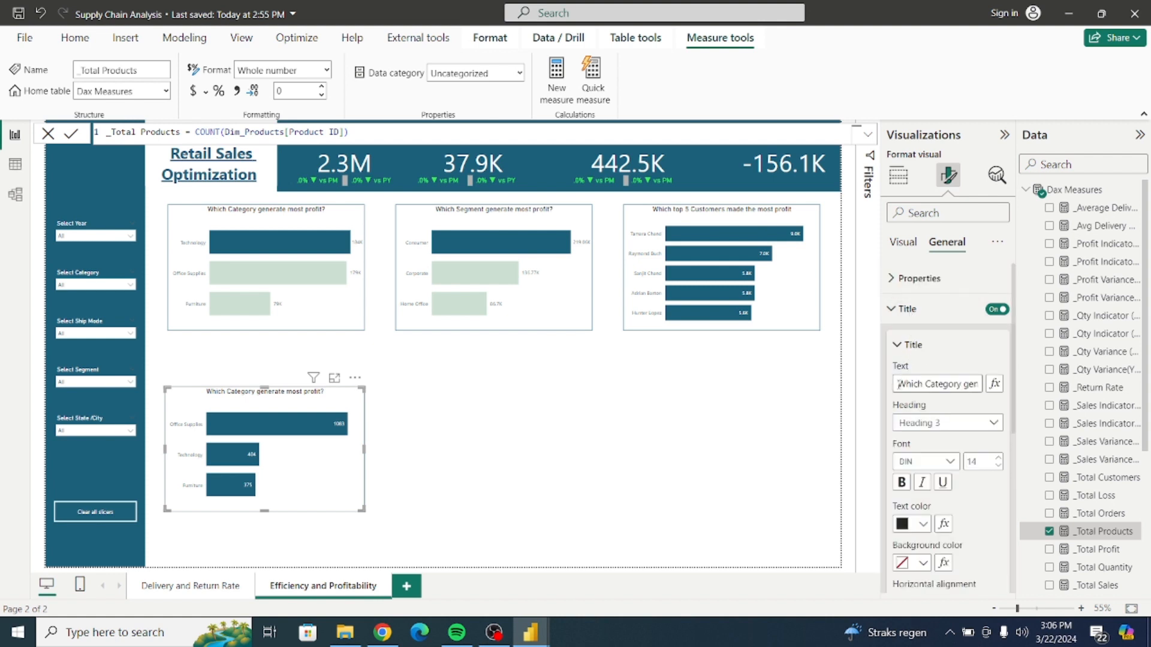
left_click_drag(899, 384, 1000, 385)
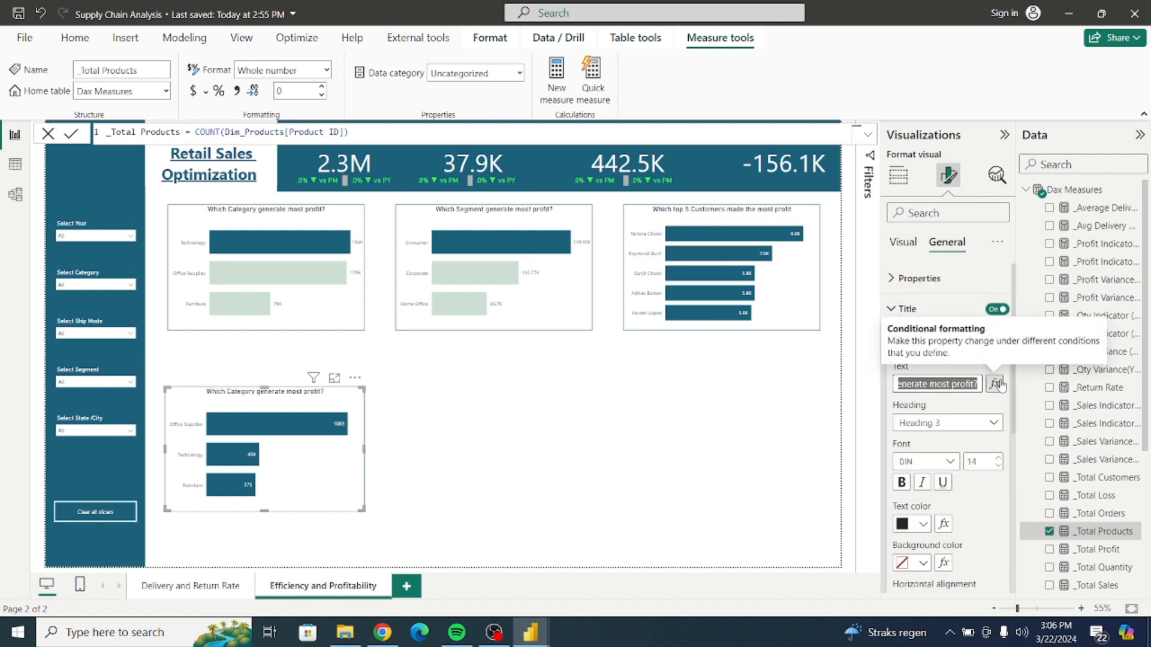
type("Pr")
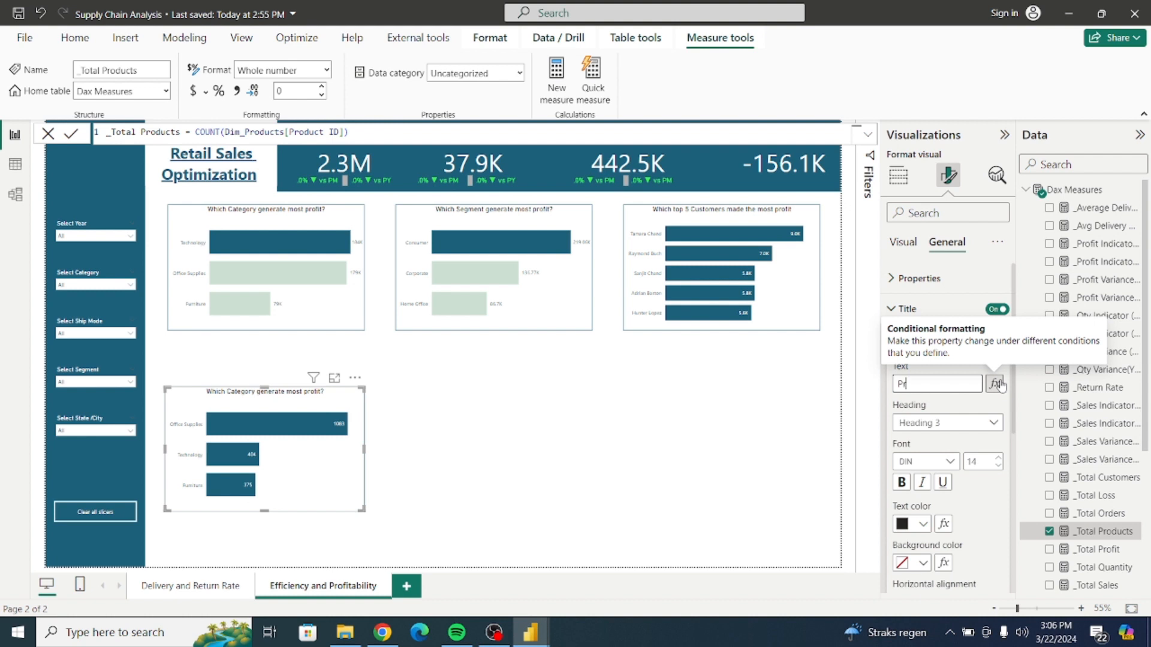
type("oduct")
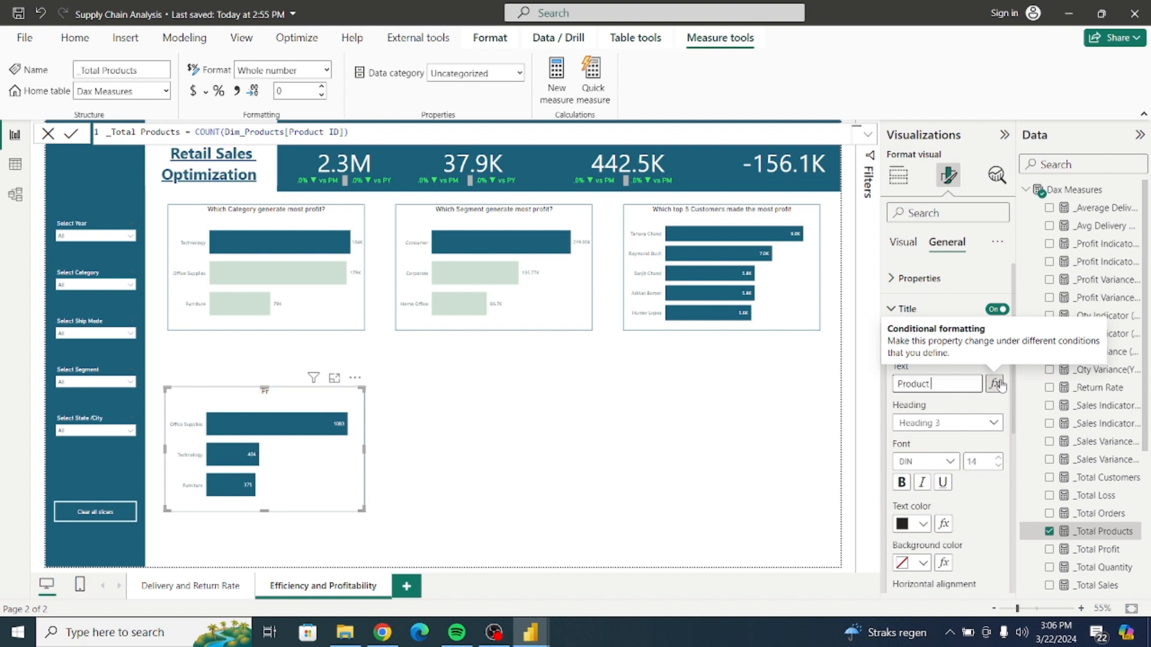
type(" Distribution b")
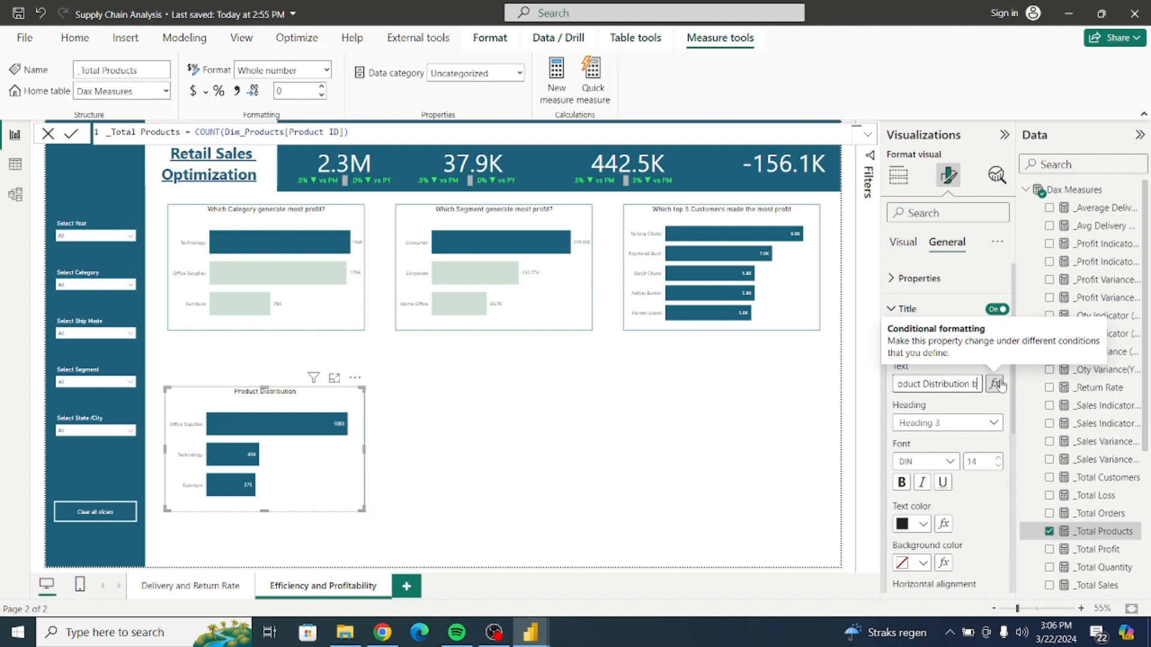
type("y Category")
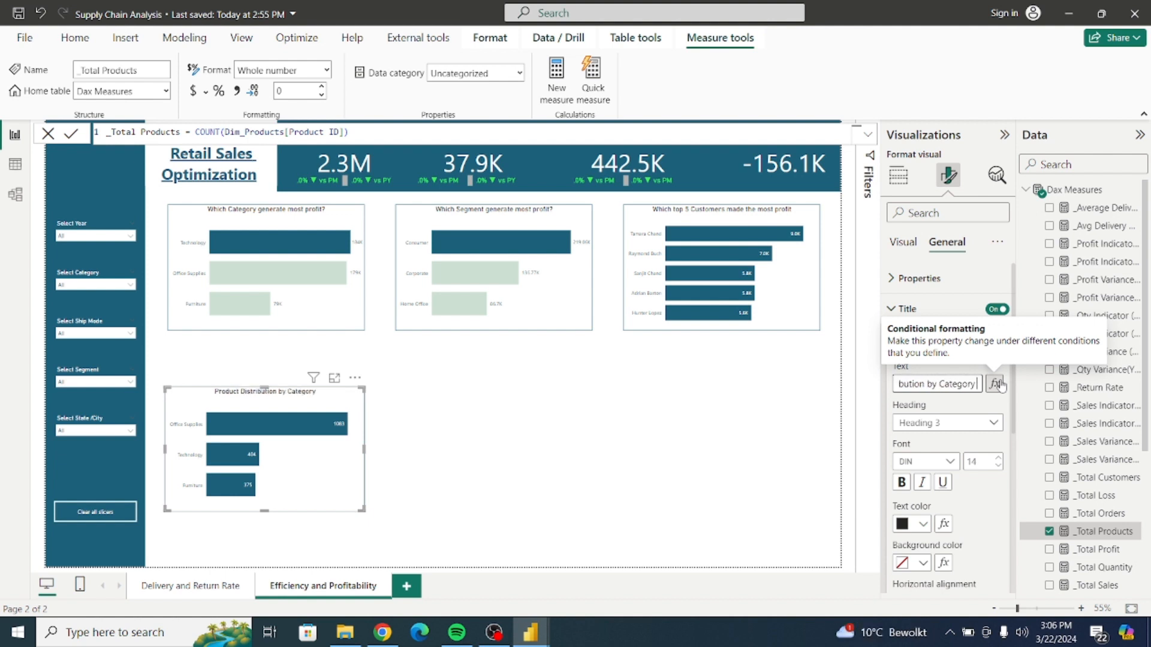
left_click(518, 487)
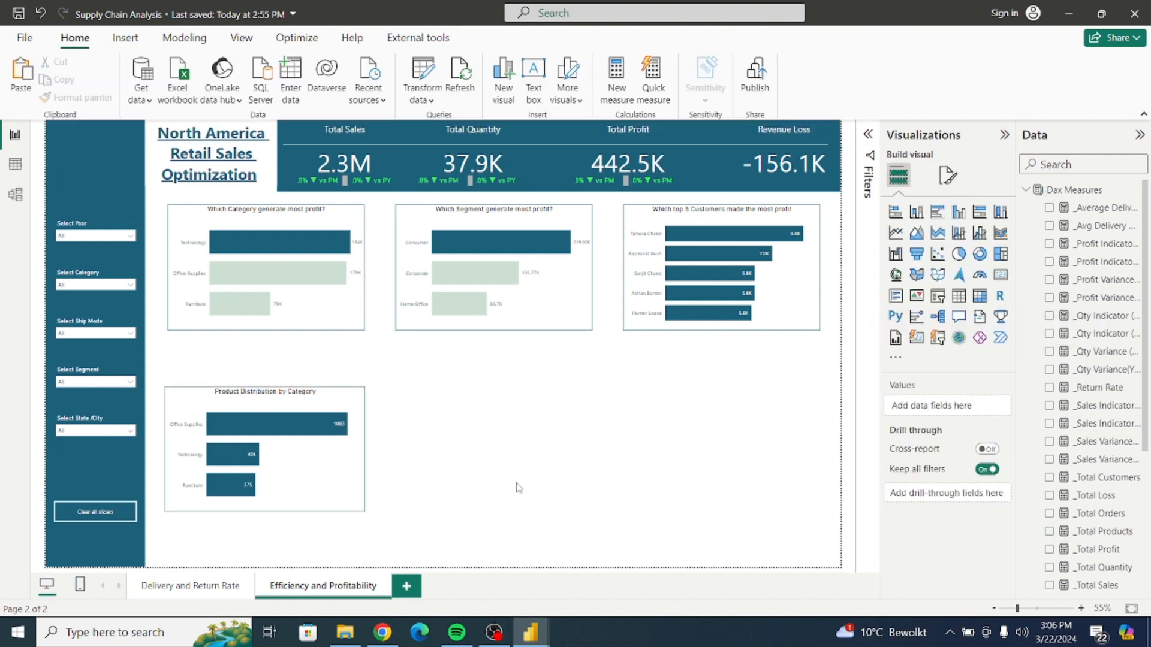
Switch to the Northern America Retail Sales Optimization report and read the efficiency factors, thresholds, weights and formula in the text beside the waterfall chart
mouse_move(531, 632)
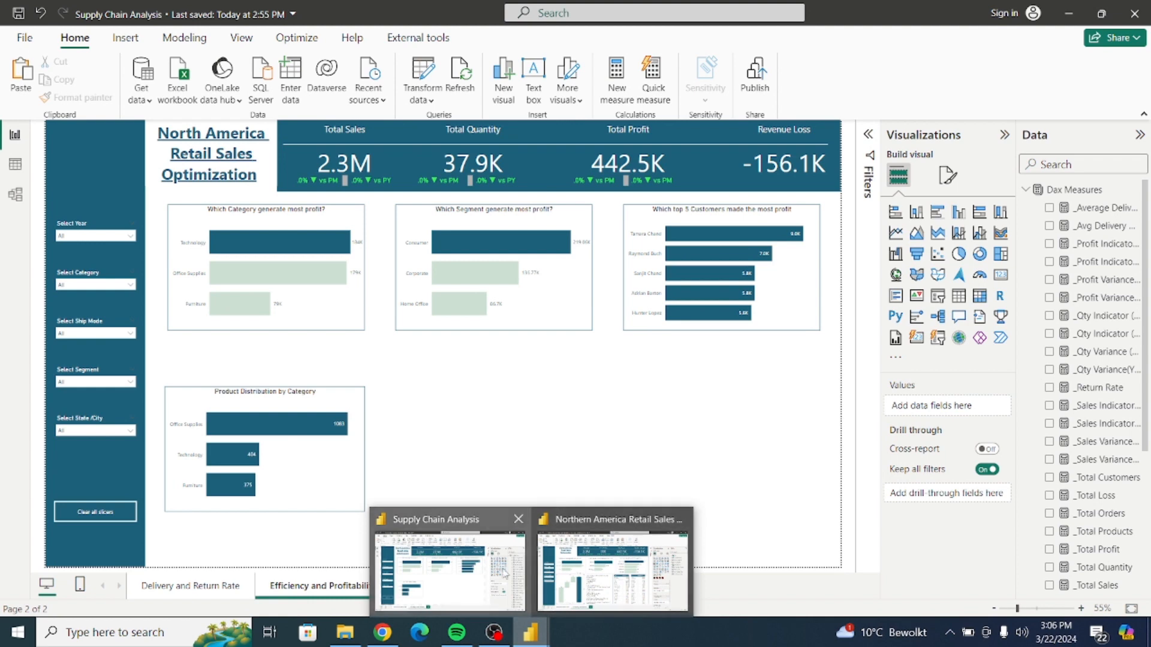
left_click(584, 570)
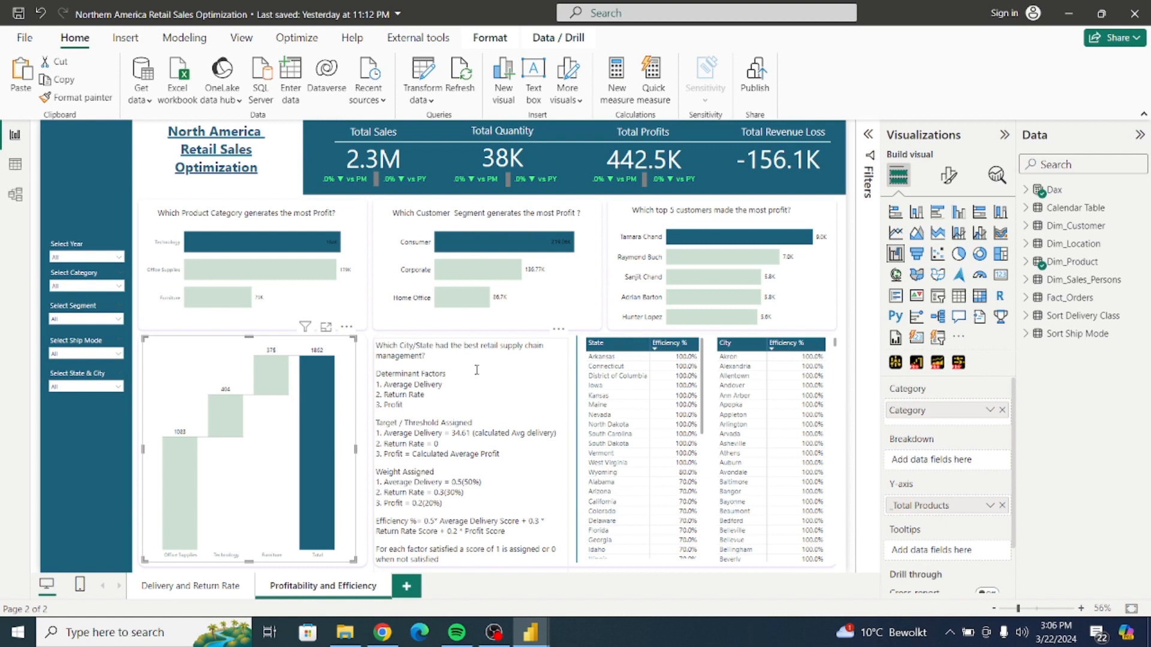
left_click(1035, 609)
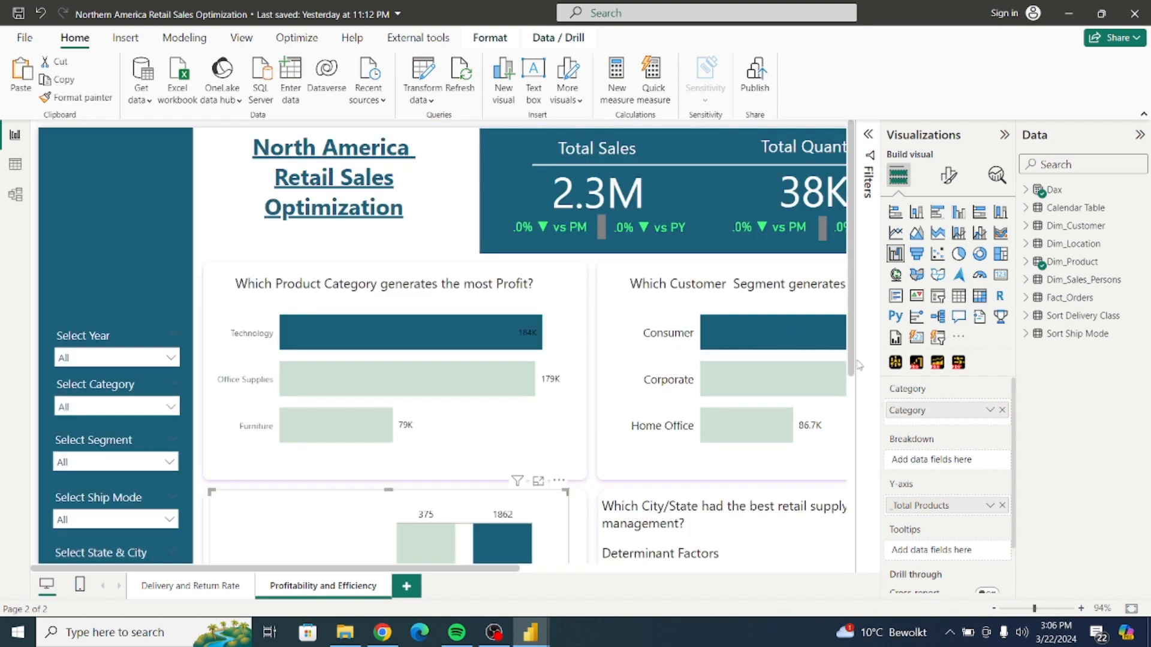
scroll(854, 402, "down", 4)
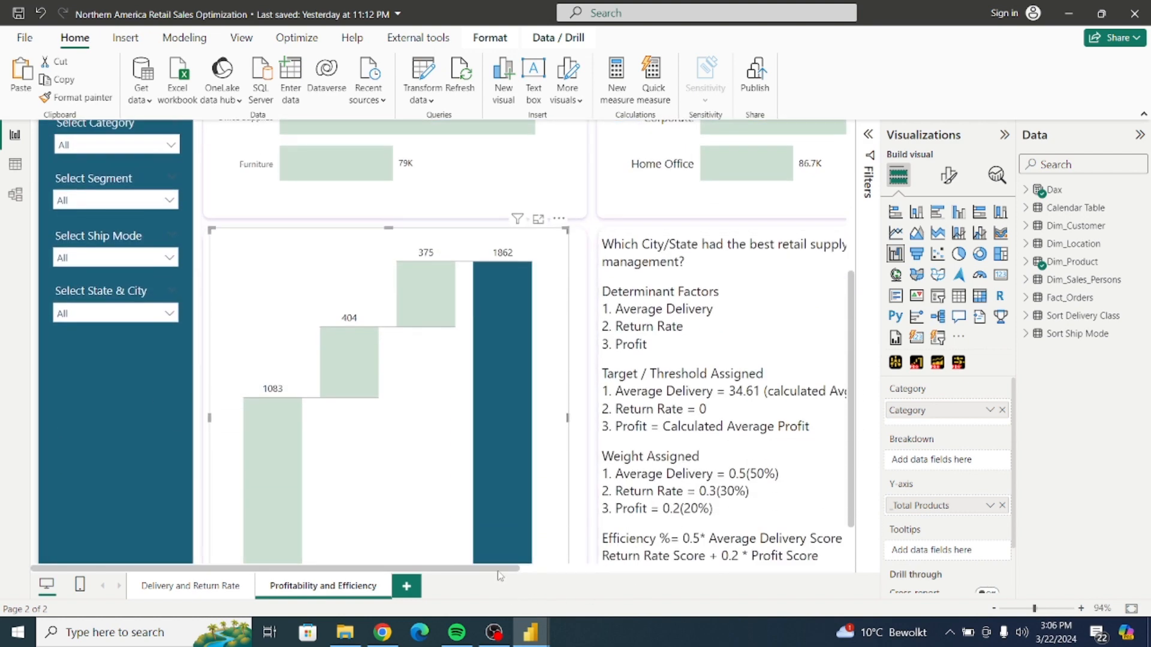
left_click_drag(501, 569, 619, 594)
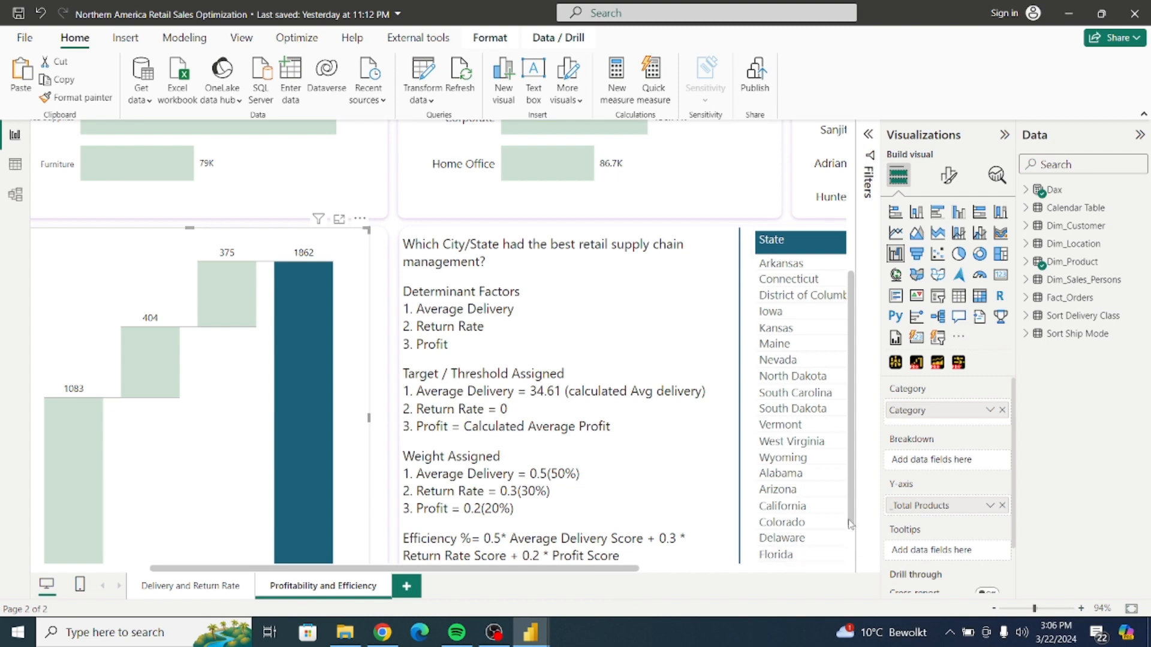
scroll(849, 543, "down", 1)
scroll(848, 543, "down", 1)
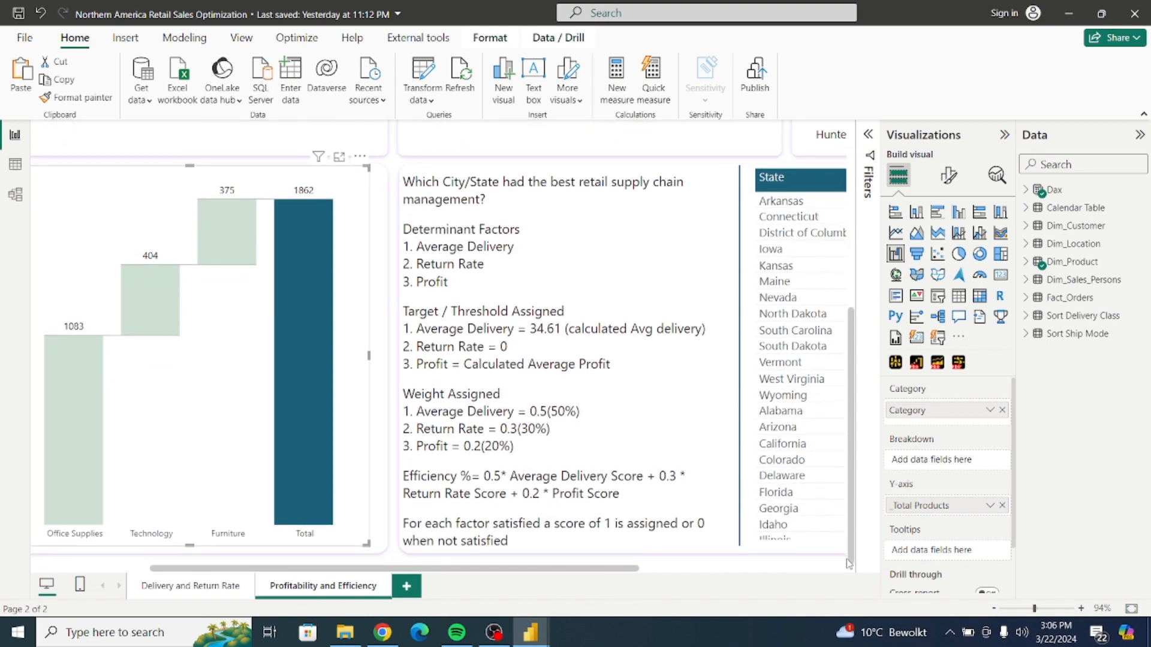
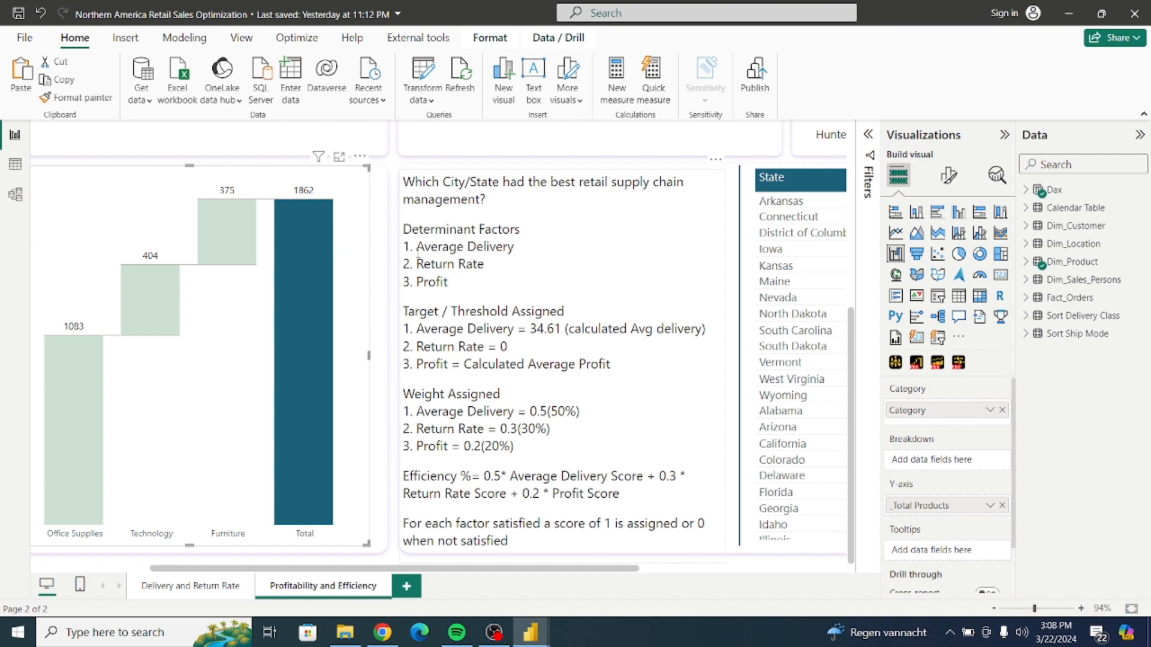
Examine the determinant factors, assigned thresholds and weights in the reference report's retail supply chain management text box
left_click_drag(417, 250, 450, 281)
left_click(448, 268)
left_click(451, 296)
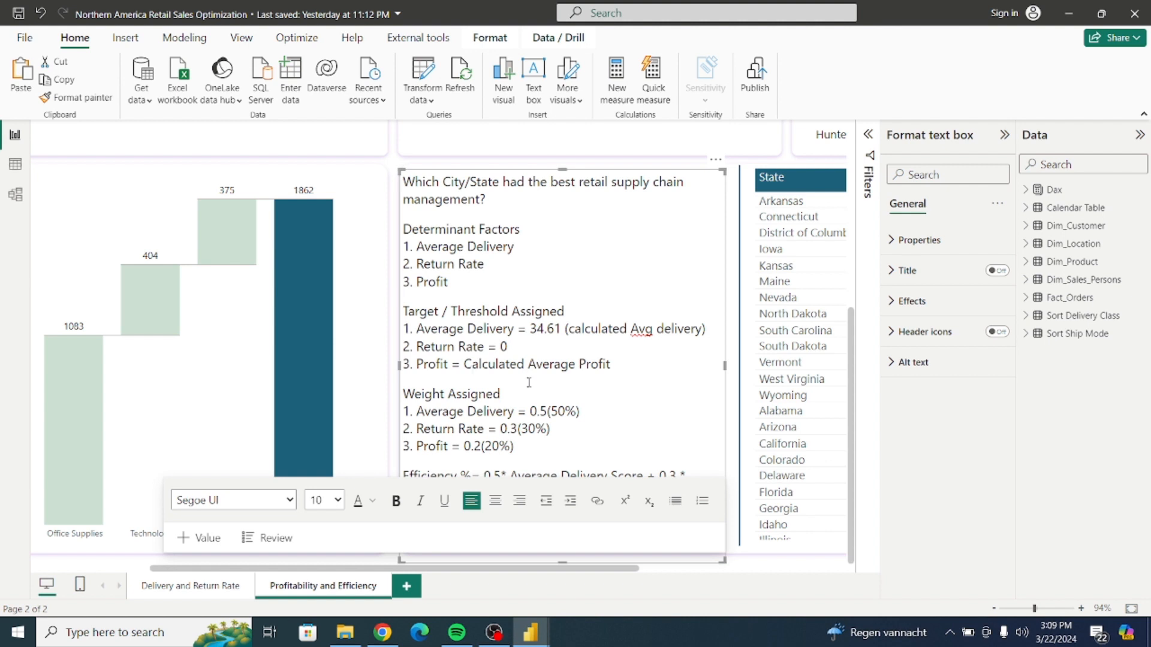
left_click(585, 412)
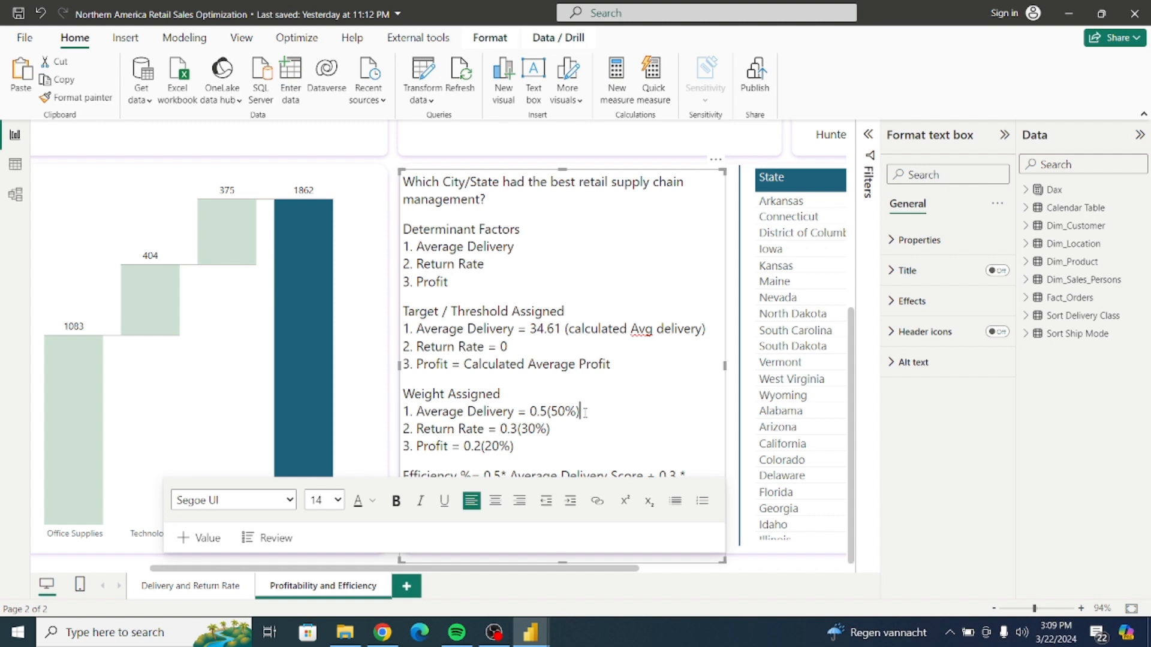
left_click(660, 444)
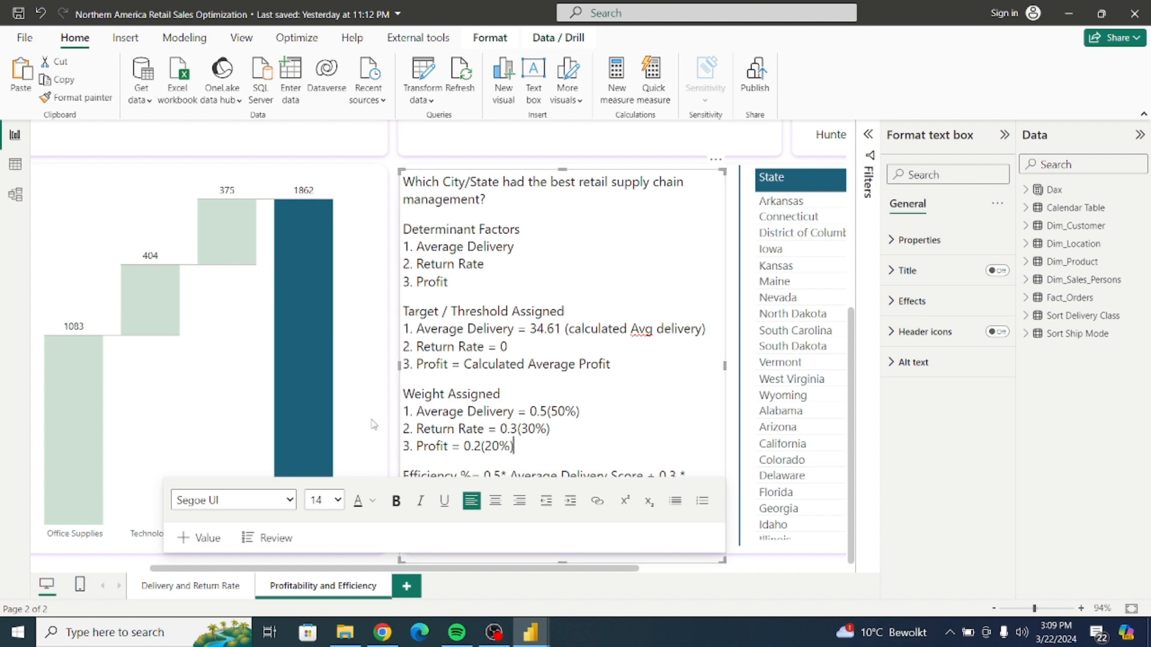
key("Escape")
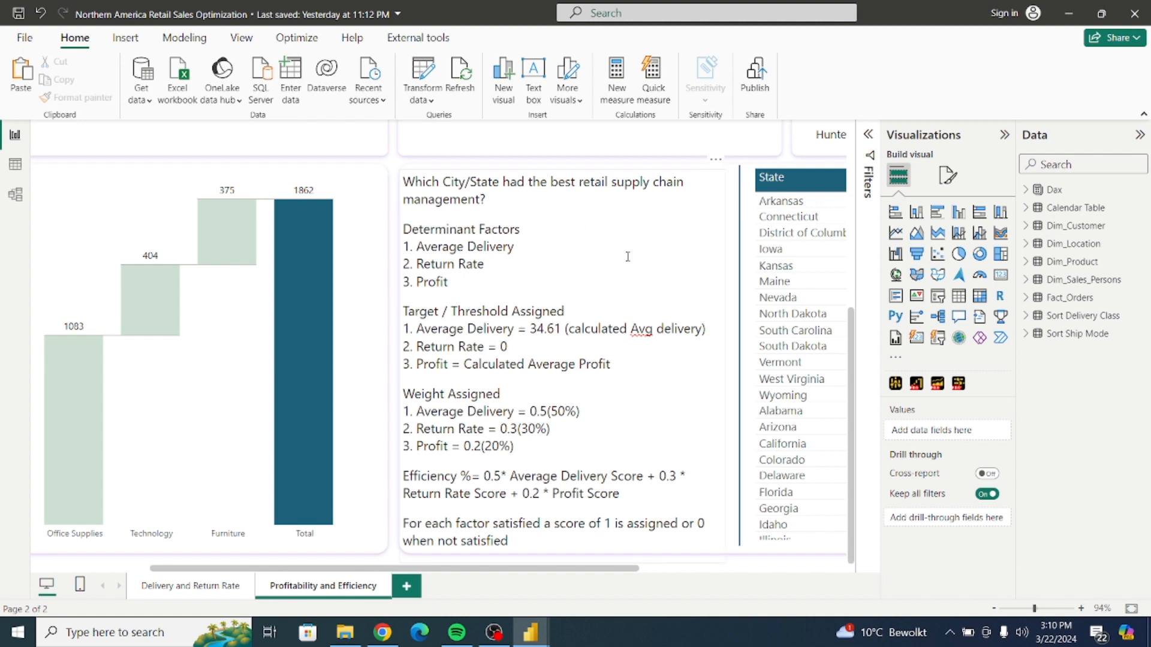
Copy the efficiency text box from the reference report and paste it onto the Efficiency and Profitability page of the Supply Chain Analysis report
left_click(725, 258)
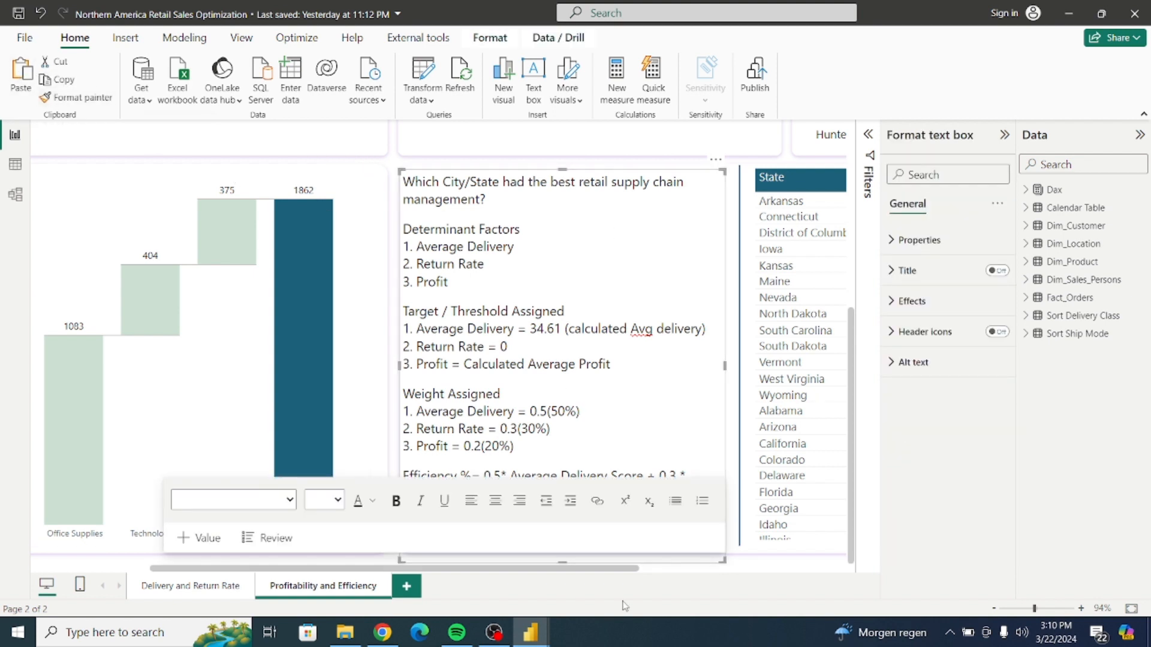
mouse_move(531, 632)
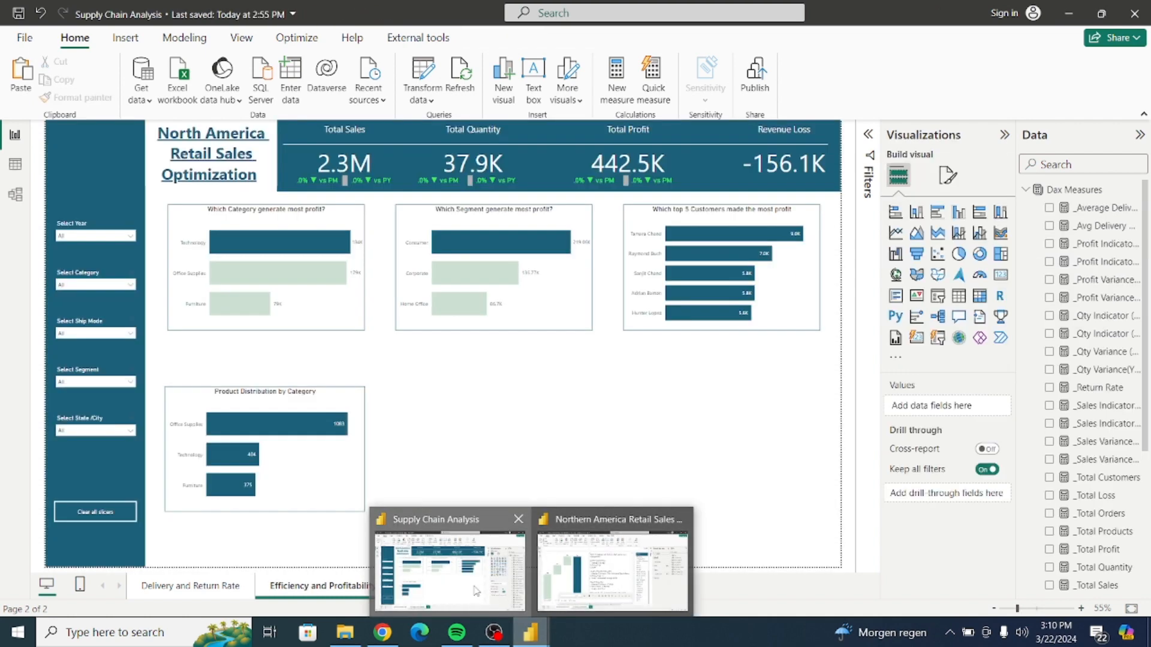
left_click(478, 591)
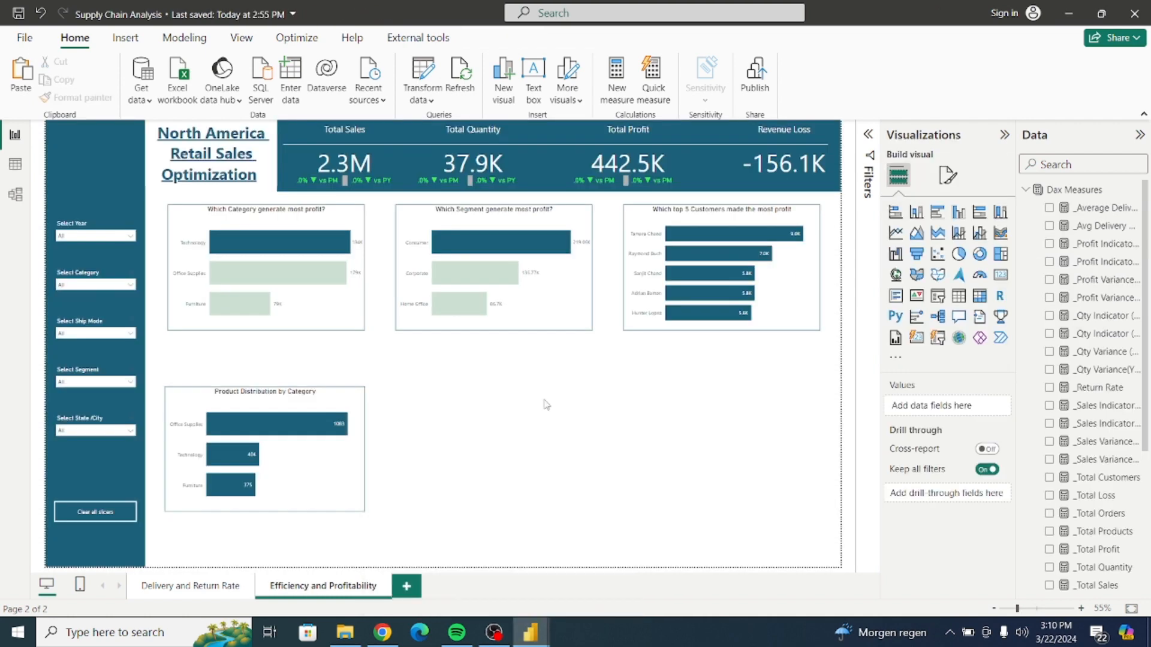
left_click(22, 72)
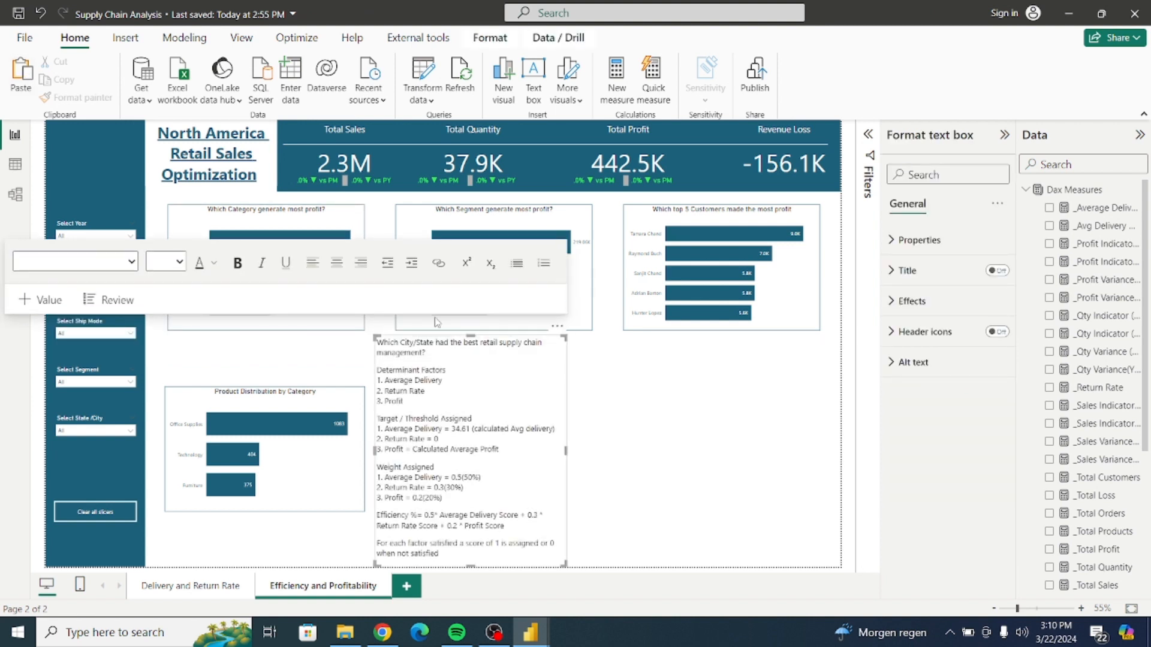
Align the pasted text box under the segment profit chart and widen it to match that chart's width
left_click(575, 417)
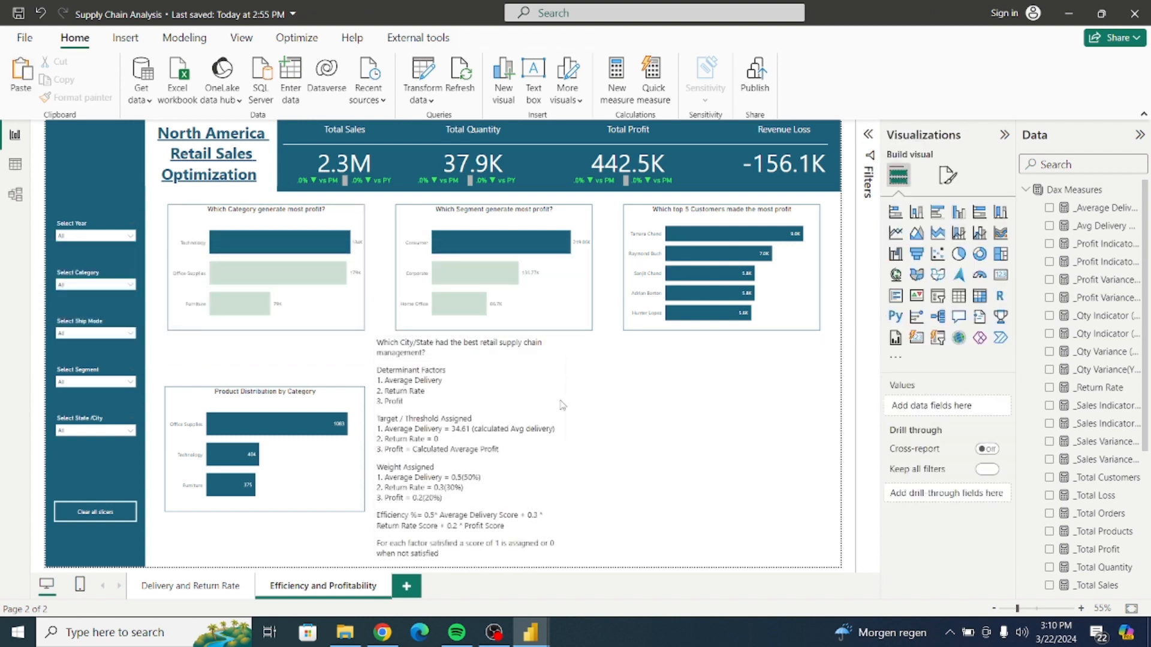
left_click(561, 382)
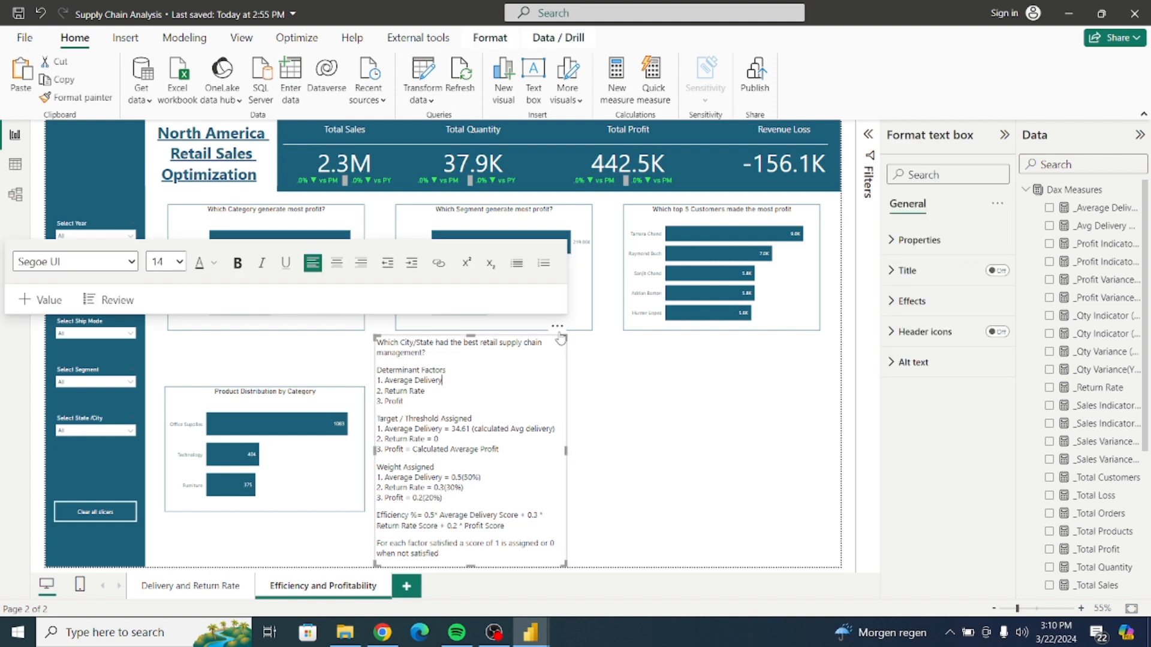
left_click_drag(560, 336, 579, 335)
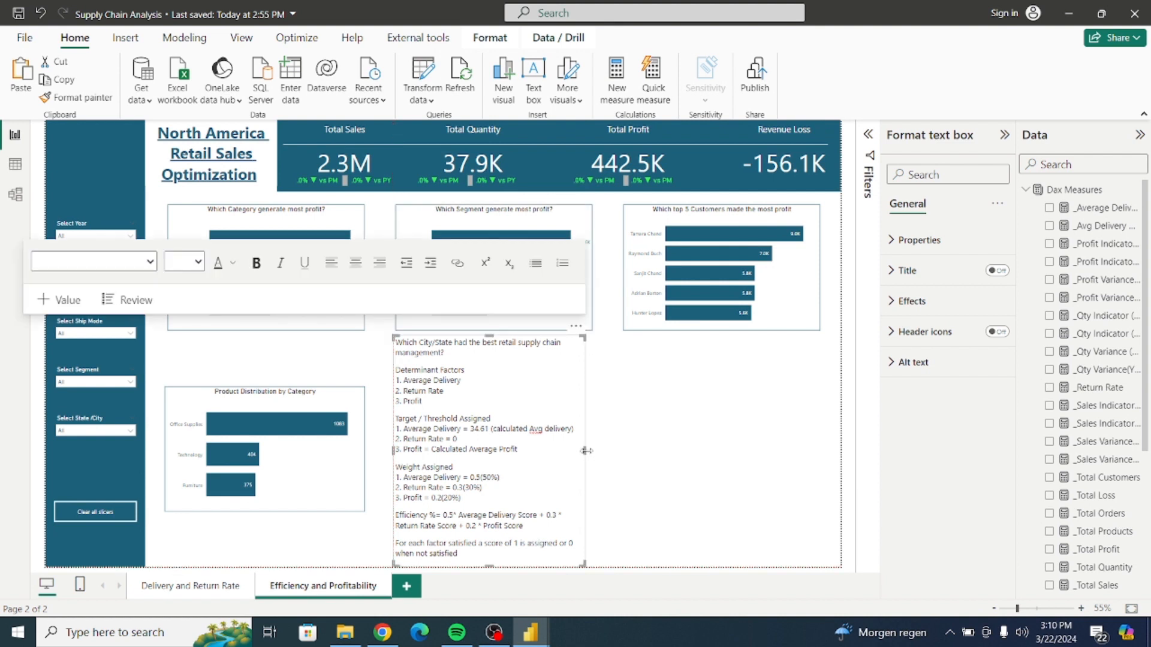
left_click_drag(586, 451, 592, 451)
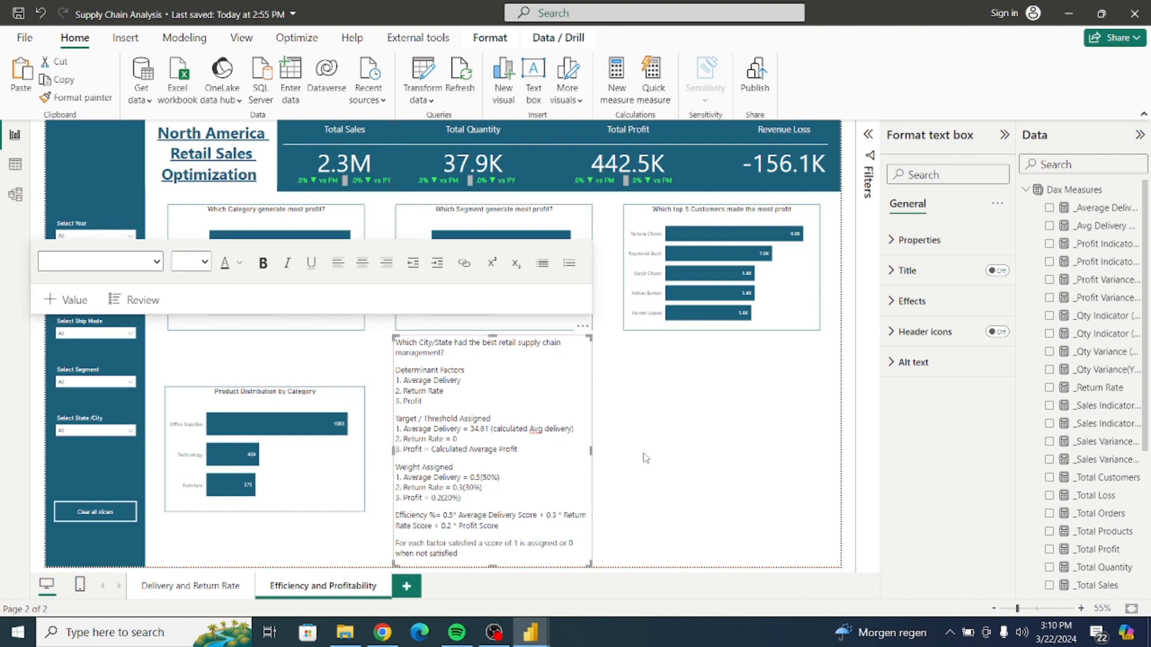
left_click(645, 458)
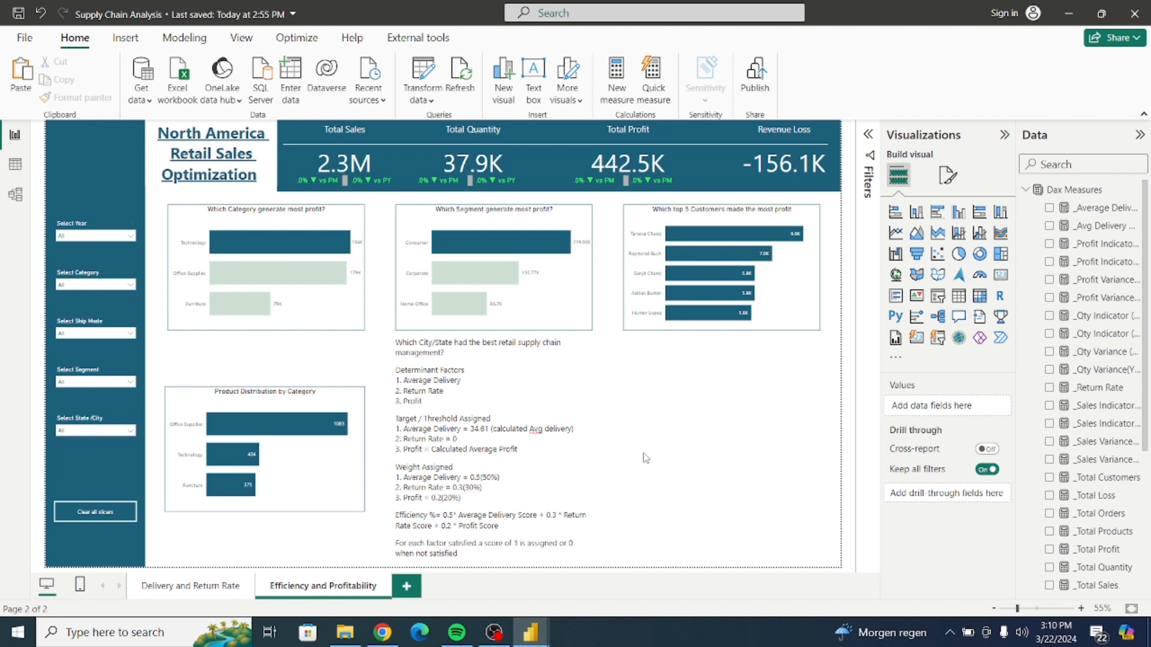
Turn on the visual border of the pasted efficiency text box
left_click(591, 448)
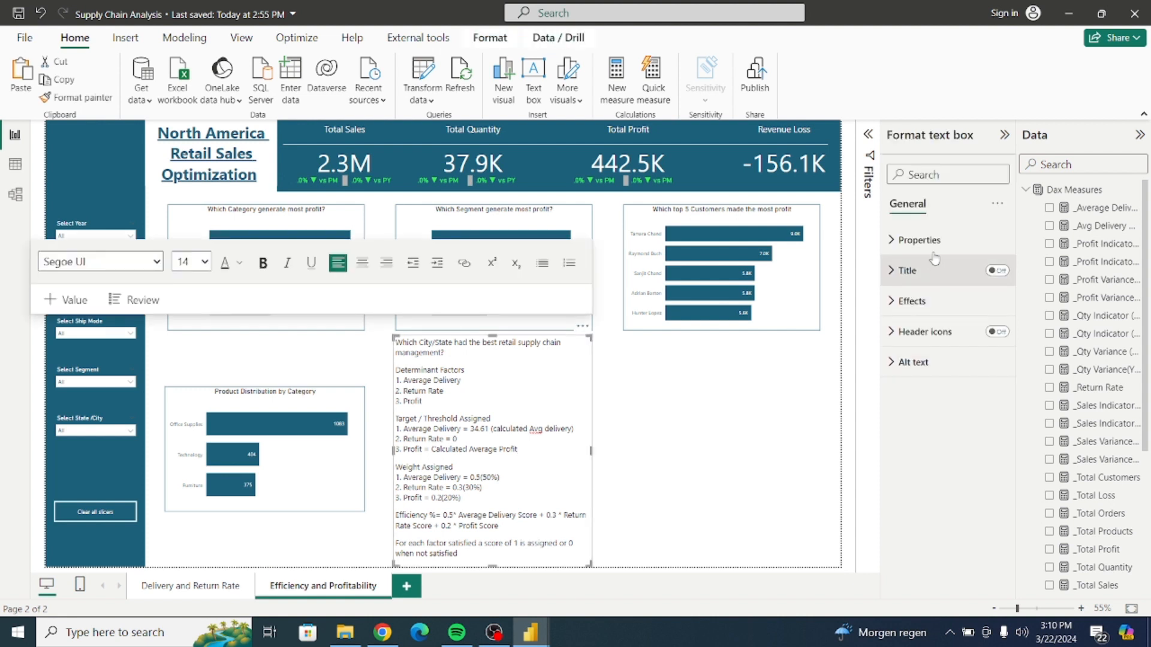
left_click(919, 241)
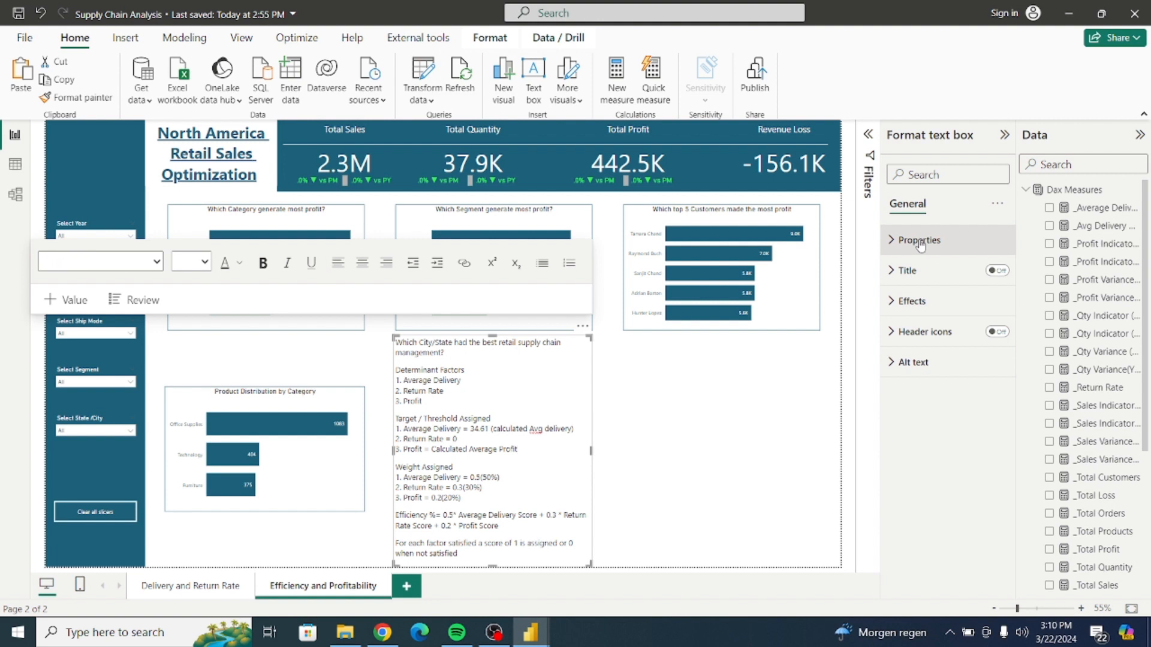
left_click(919, 241)
left_click(904, 303)
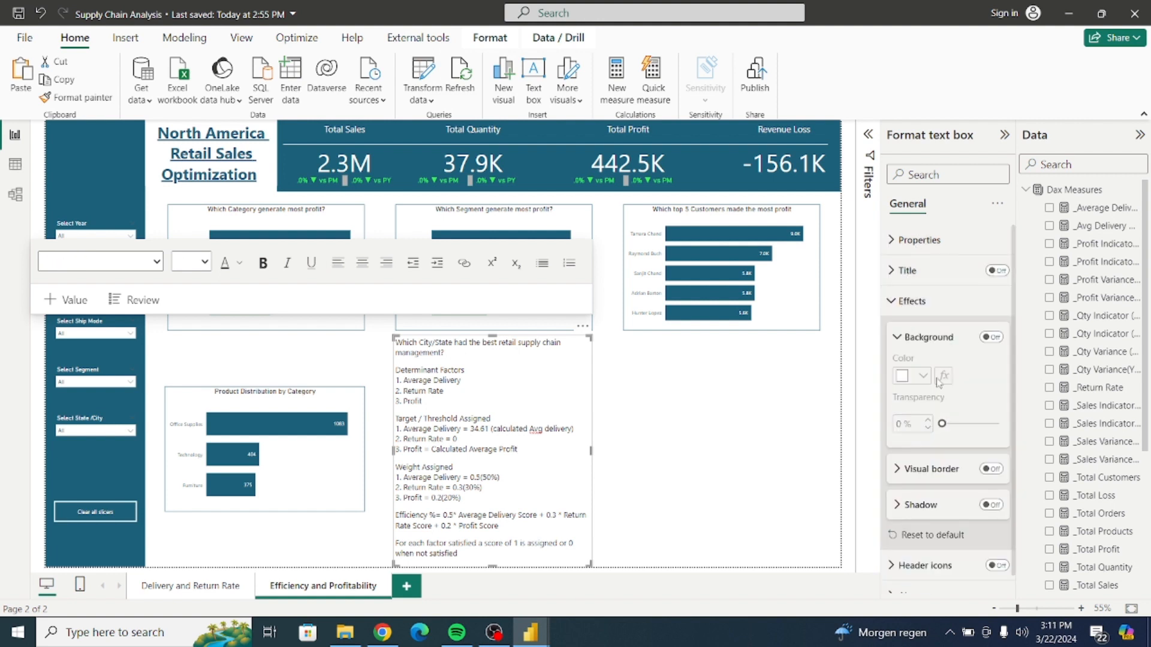
left_click(993, 470)
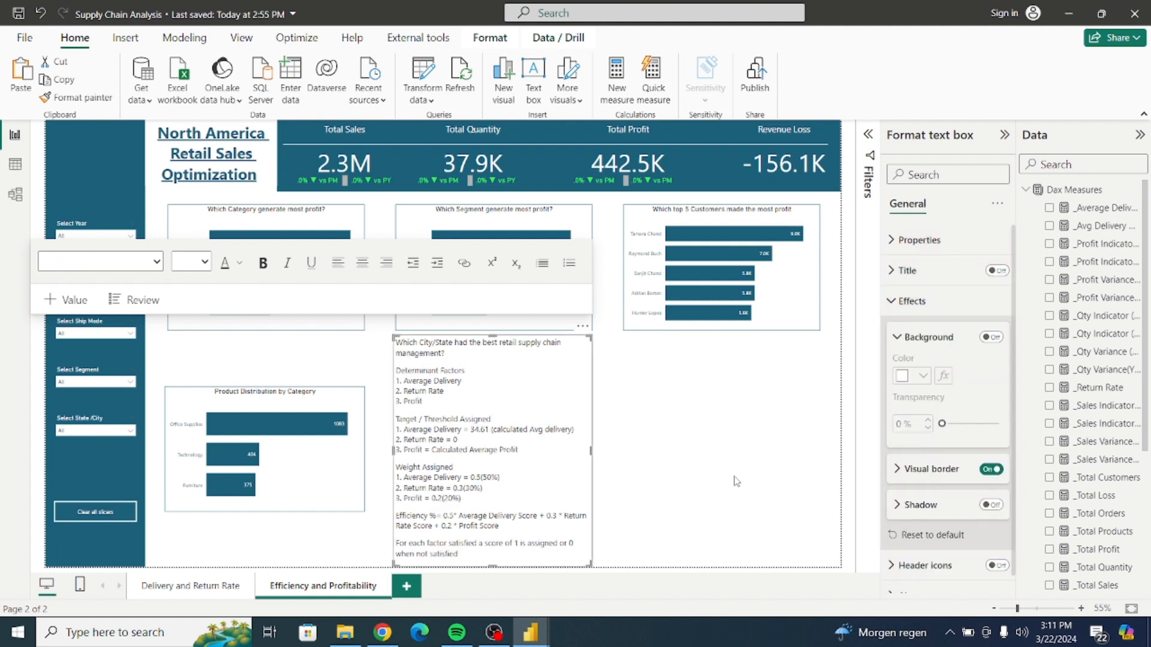
left_click(736, 480)
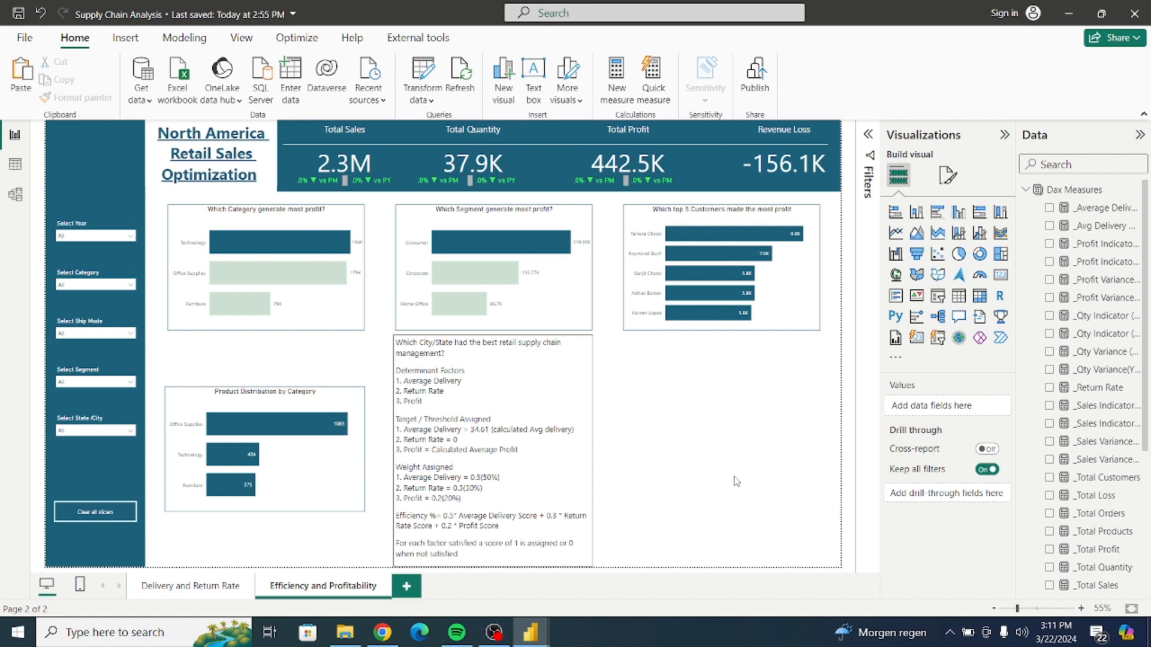
Widen the Data pane and create an empty chart visual by adding and clearing the Total Weighted Score measure
left_click(1030, 192)
left_click(1029, 192)
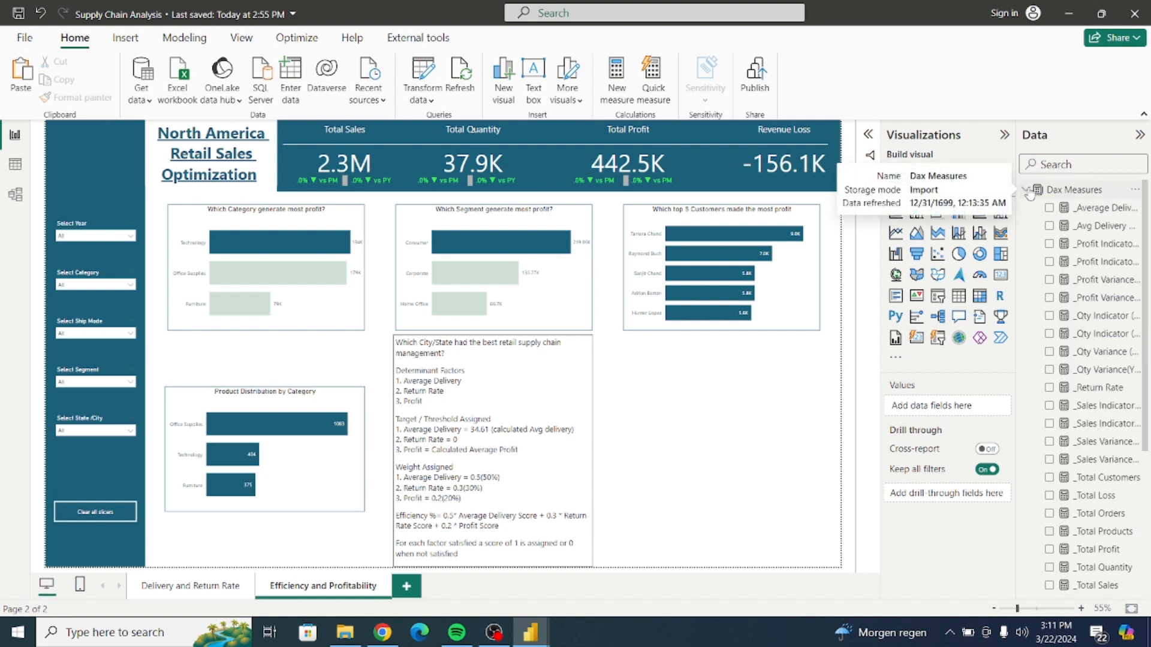
left_click_drag(1016, 184, 885, 184)
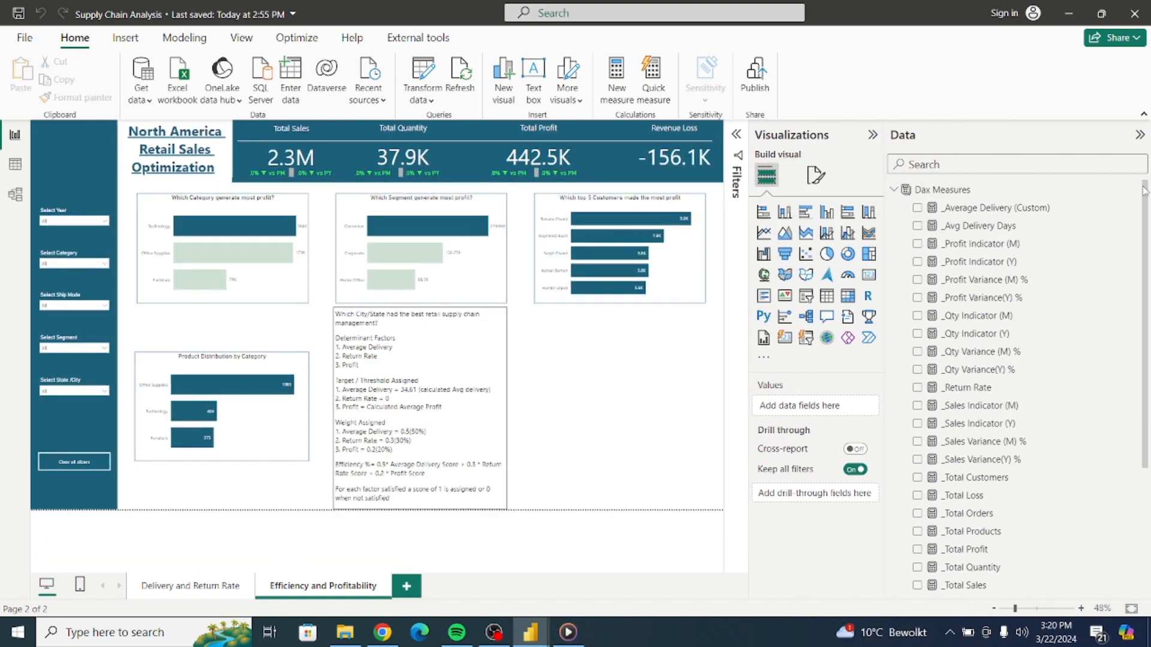
left_click_drag(1144, 191, 1149, 321)
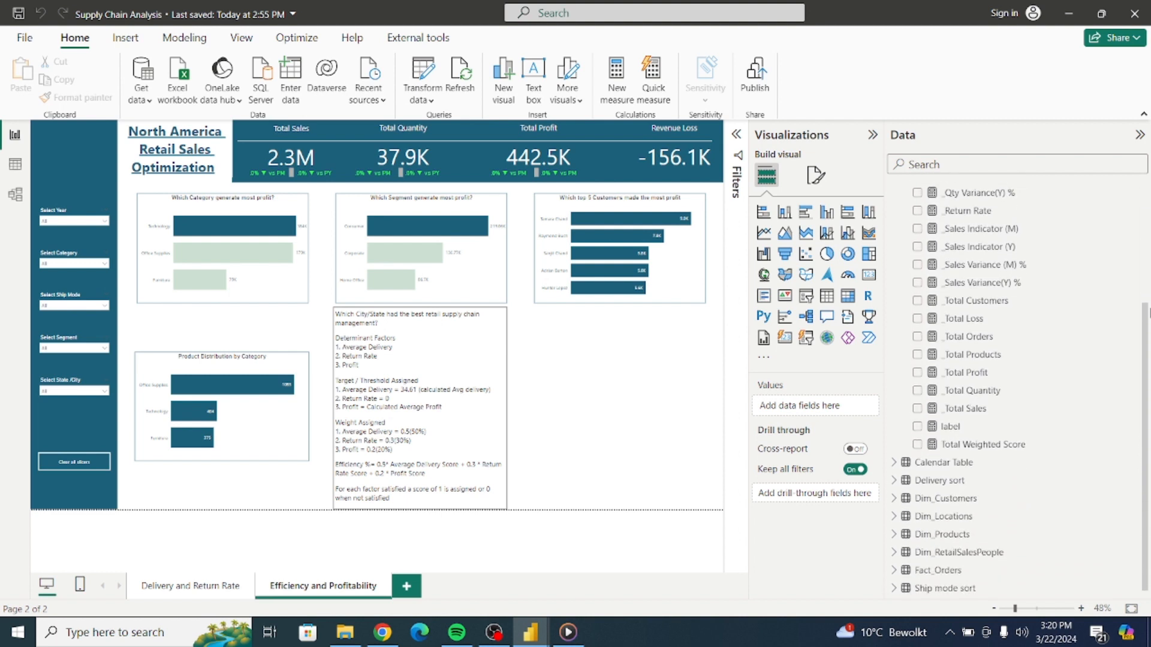
left_click(917, 444)
left_click(983, 445)
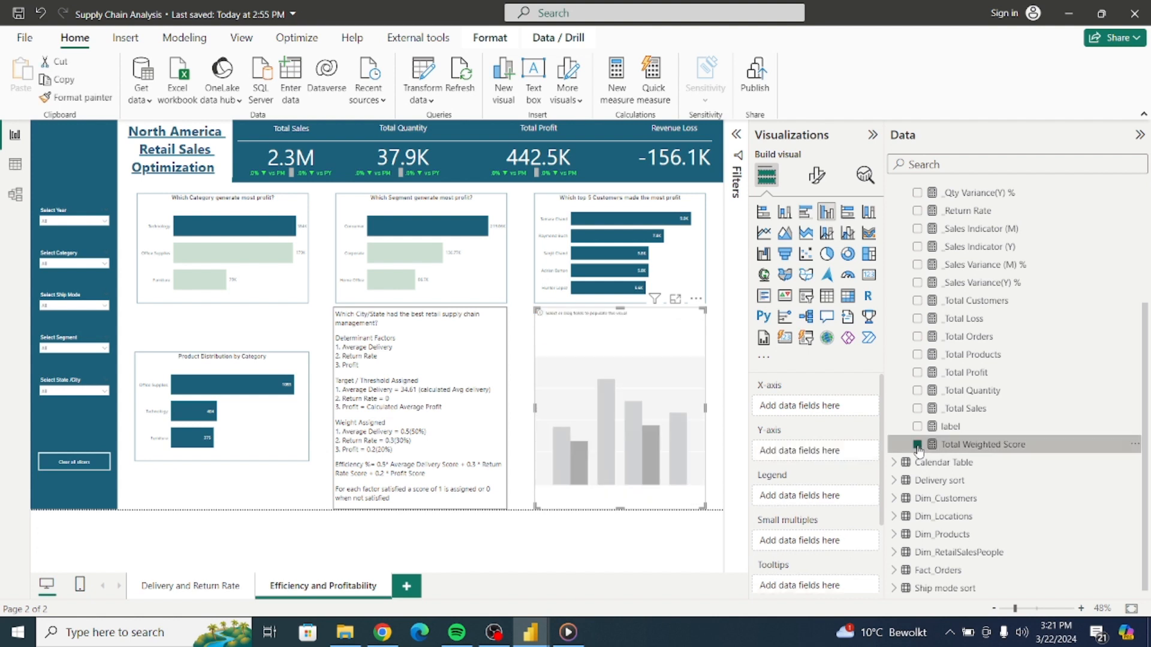
Open the Total Weighted Score measure and examine its profit, return rate and delivery targets, scores and weighted sum
left_click(983, 444)
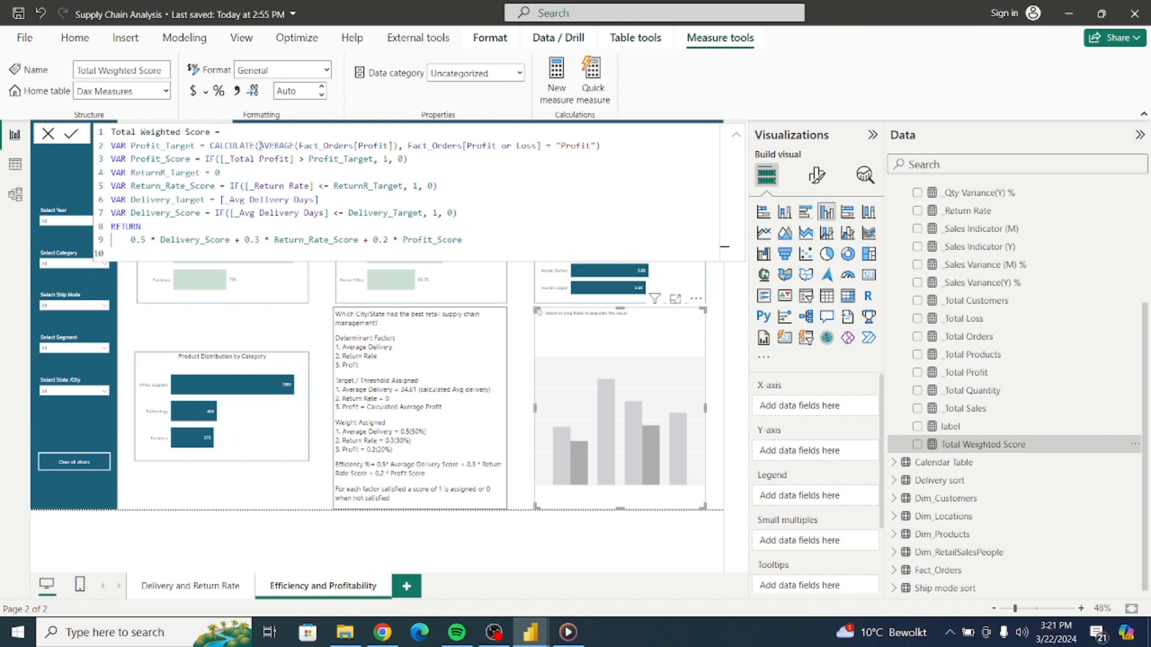
left_click_drag(261, 145, 296, 146)
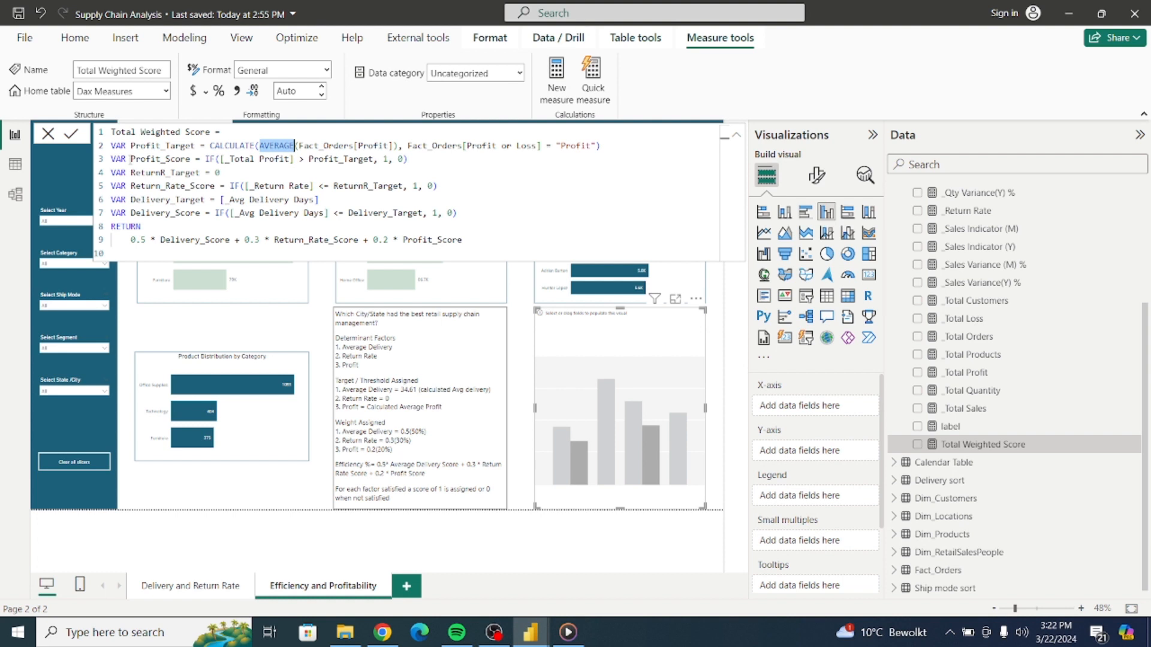
double_click(138, 159)
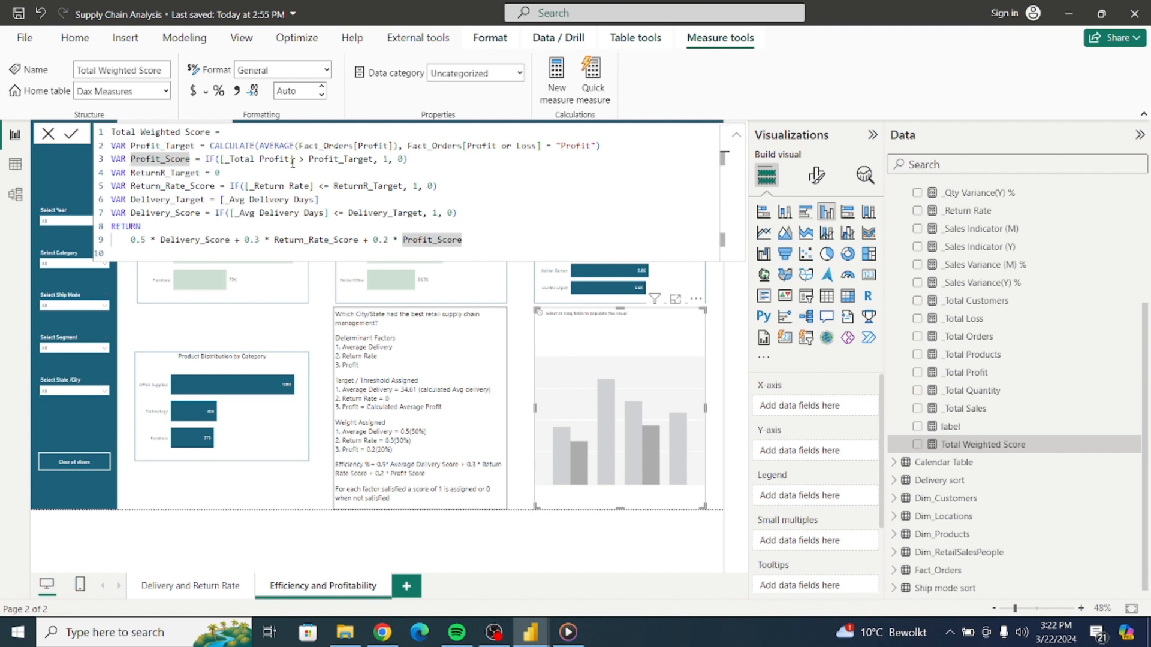
left_click(225, 173)
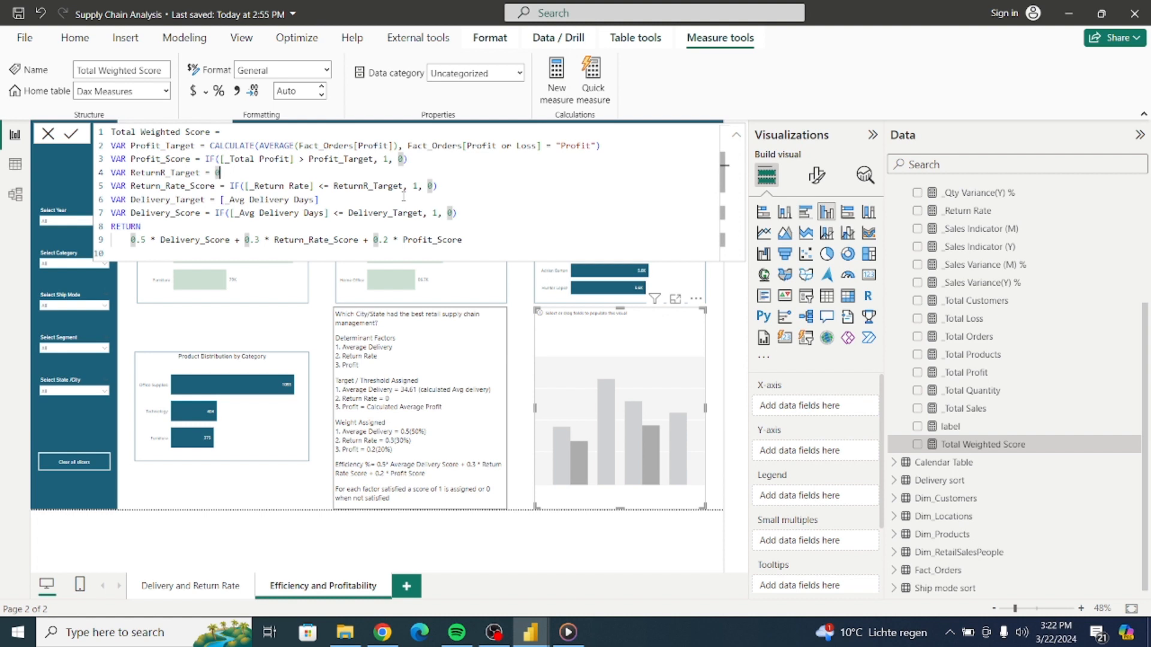
left_click(324, 201)
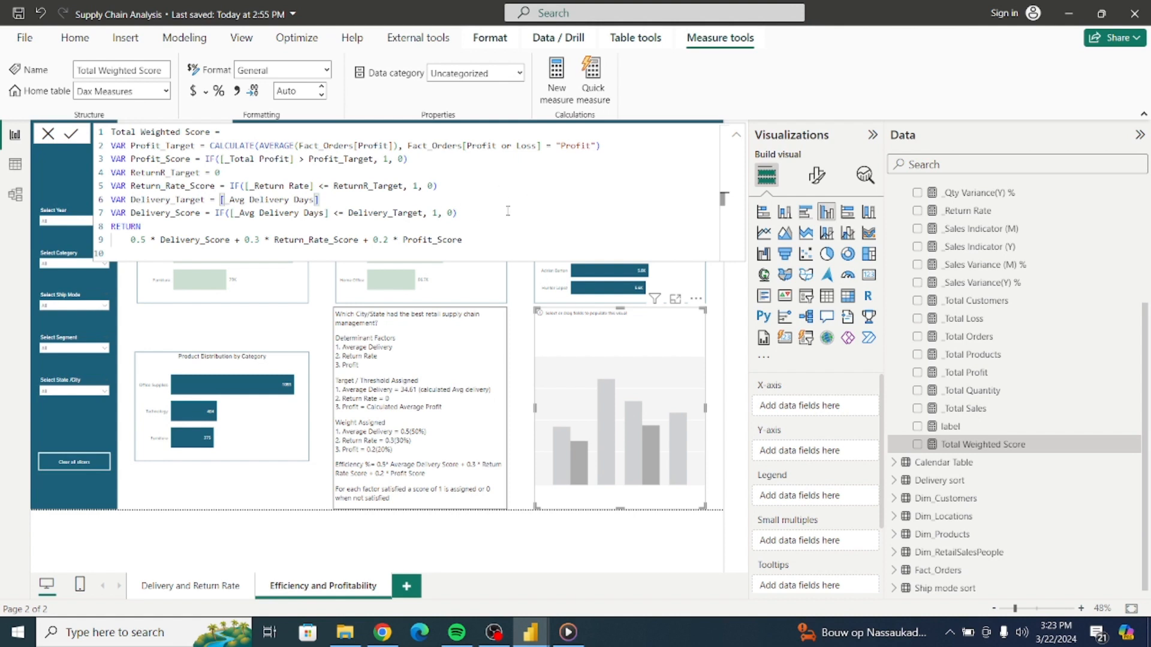
left_click(719, 295)
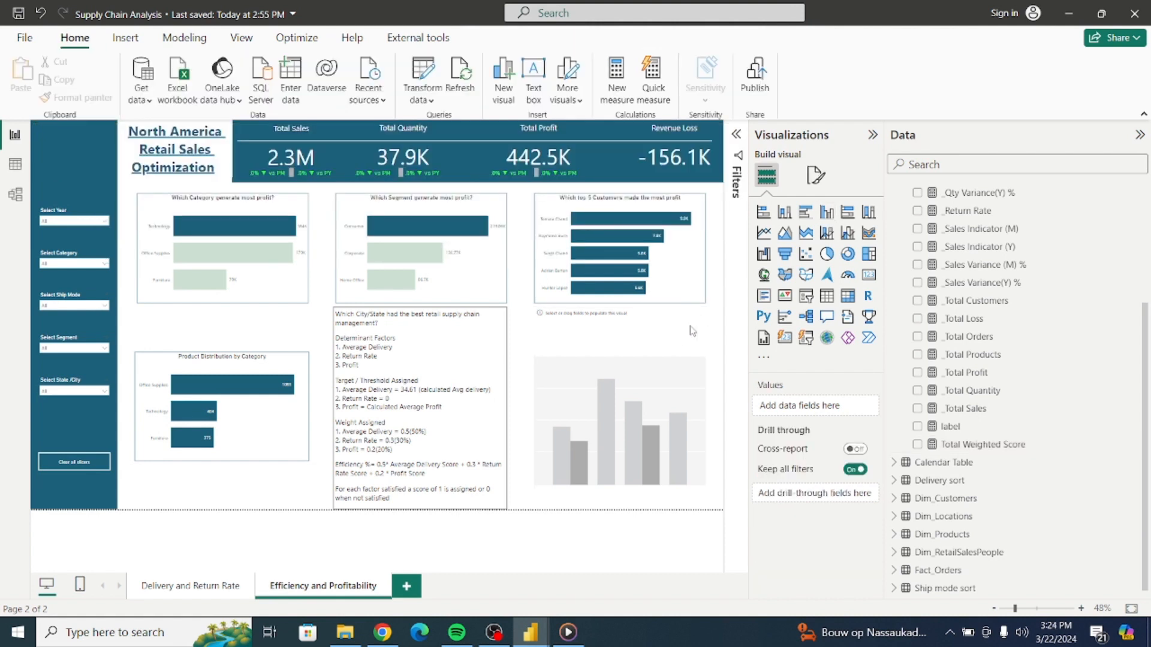
Move the empty chart closer to the text box and convert it to a table of State from Dim_Locations with Total Weighted Score
left_click_drag(674, 339, 656, 339)
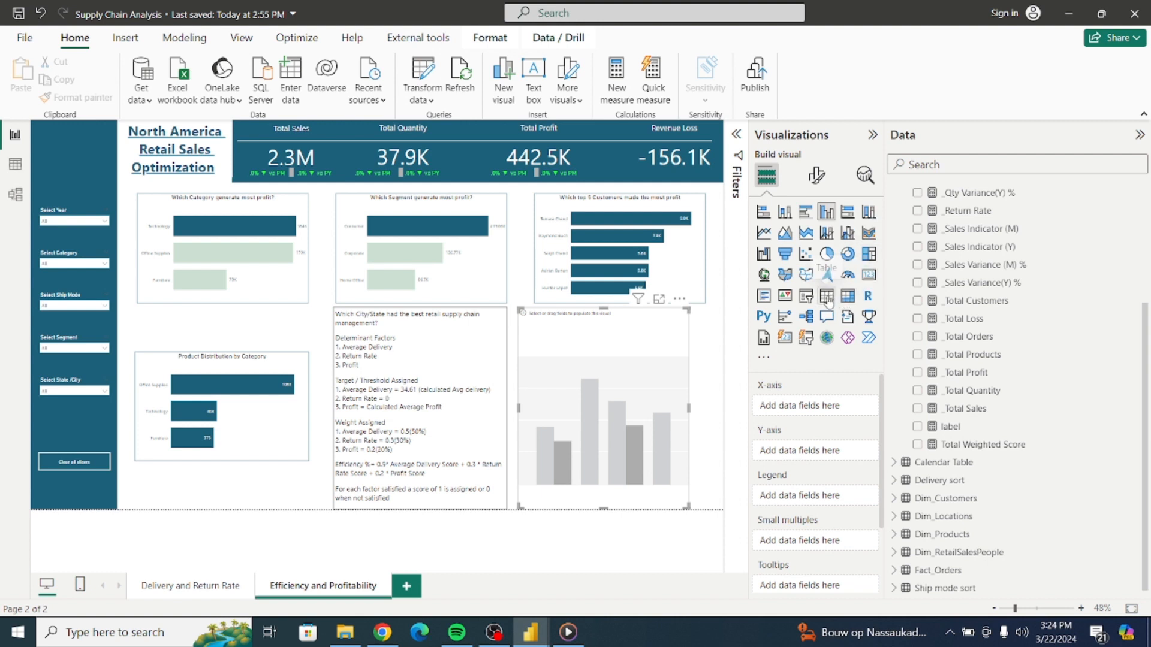
left_click(828, 297)
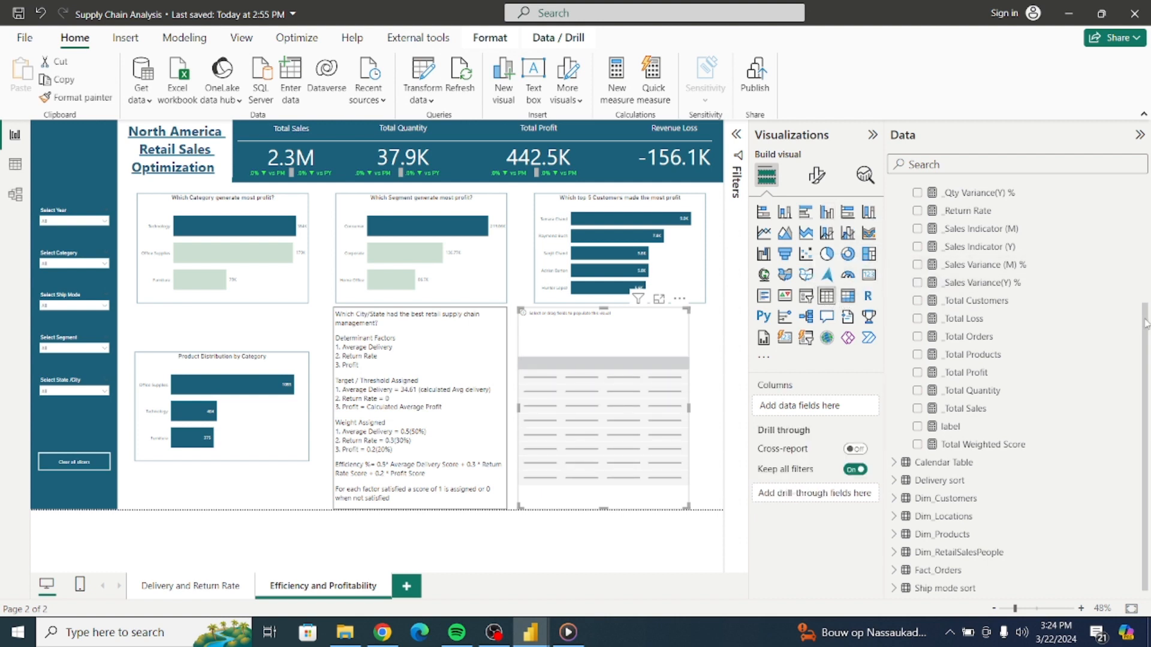
scroll(1145, 324, "down", 1)
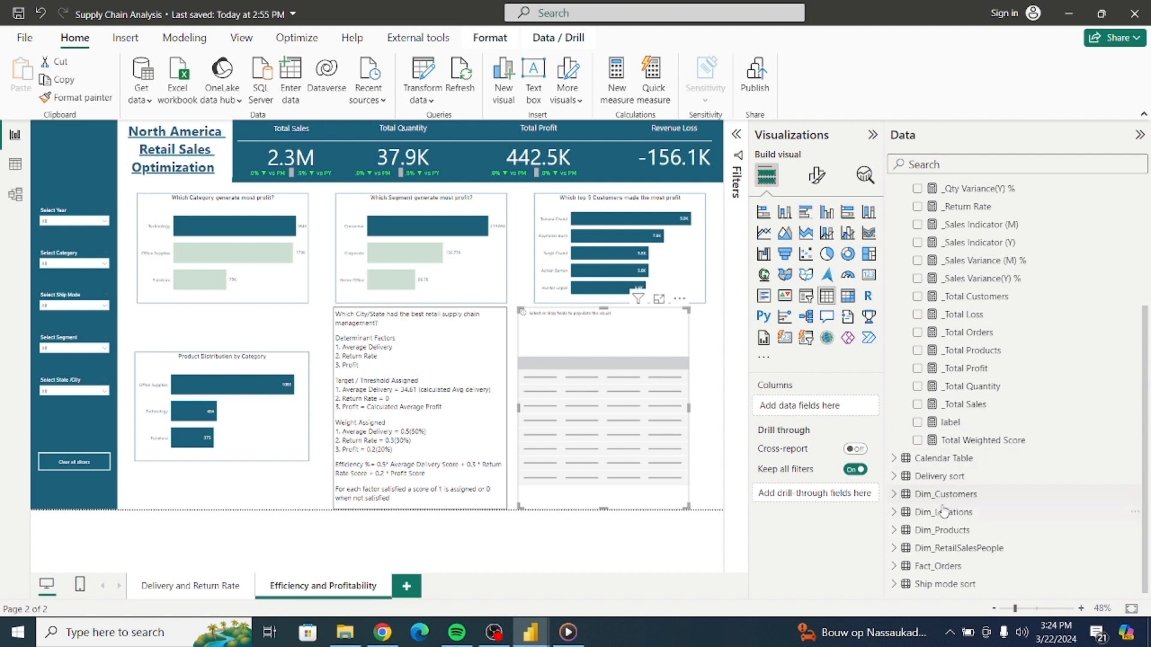
left_click(894, 512)
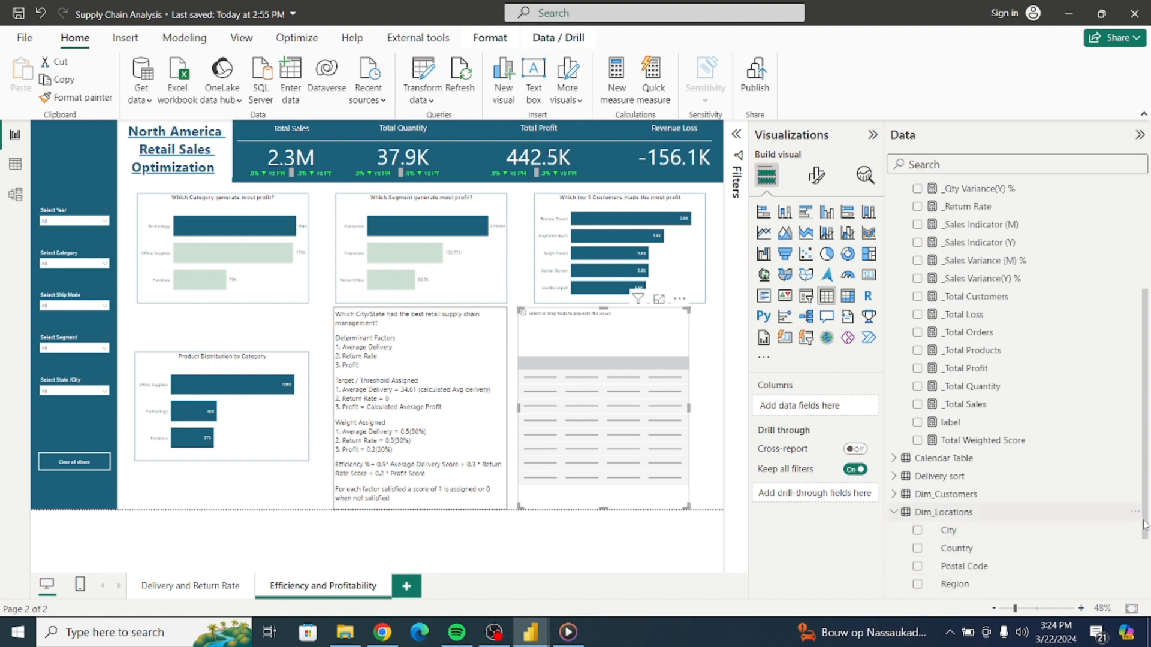
scroll(1147, 529, "down", 2)
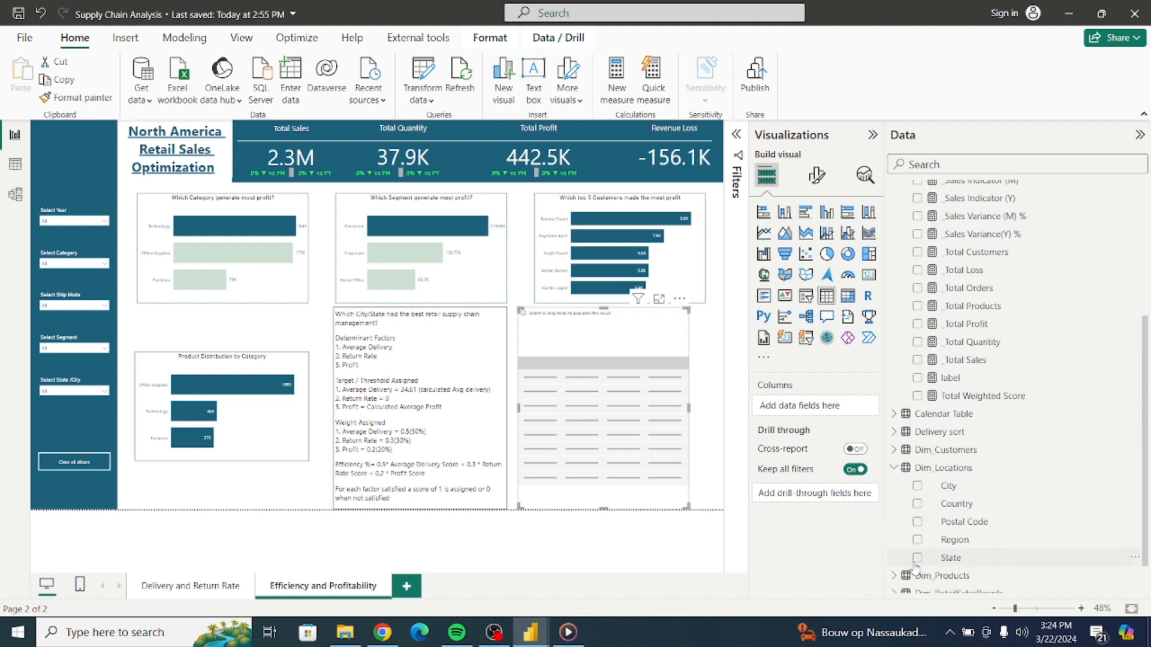
left_click(917, 559)
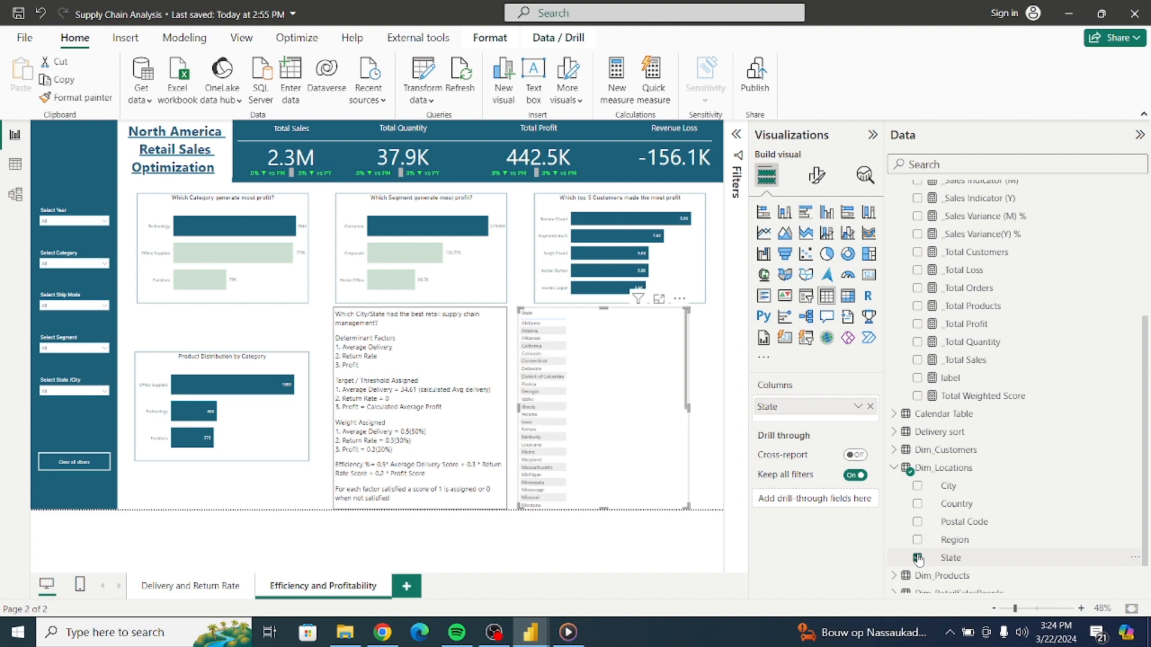
left_click(918, 397)
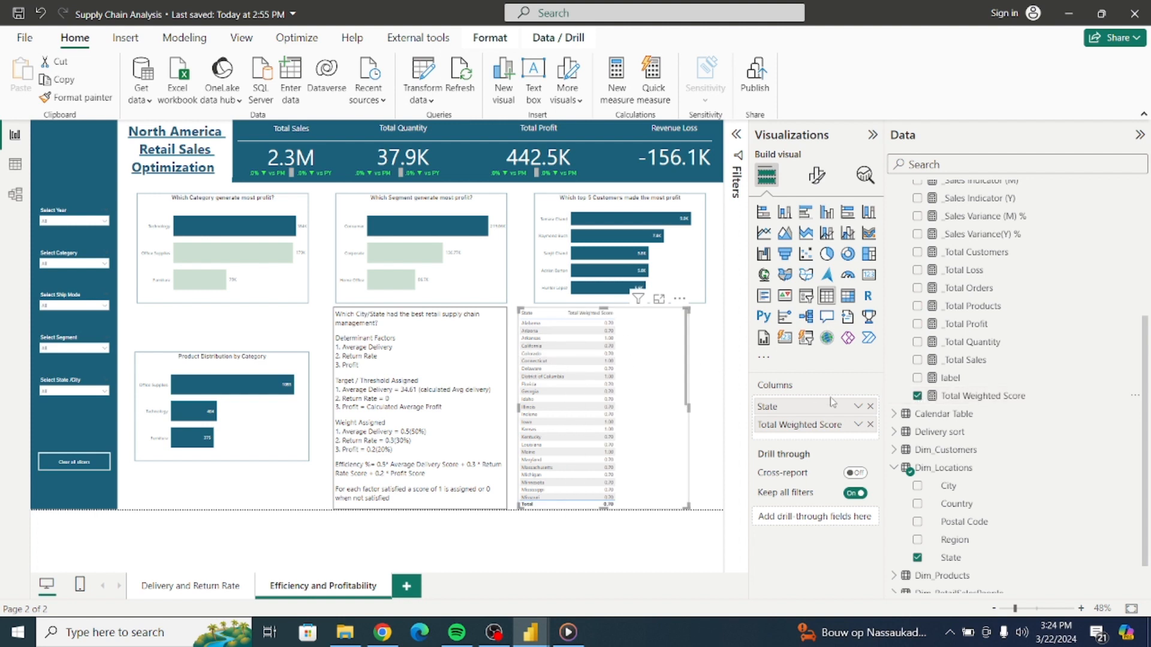
Format the Total Weighted Score measure as a percentage with 0 decimal places
left_click(998, 401)
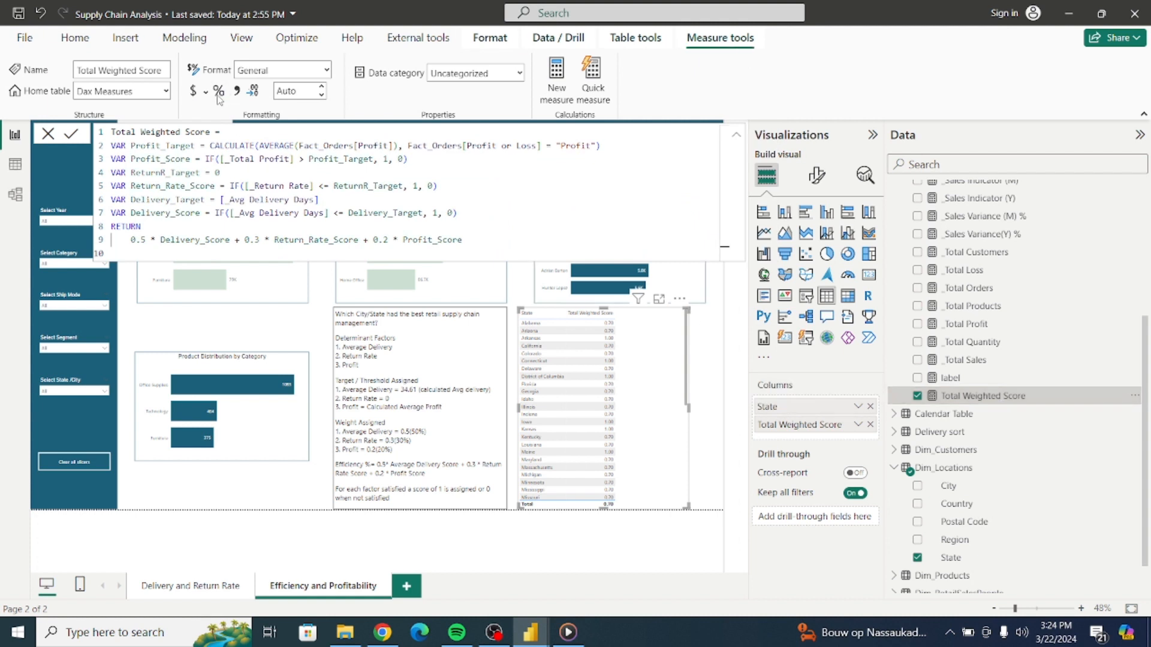
left_click(219, 94)
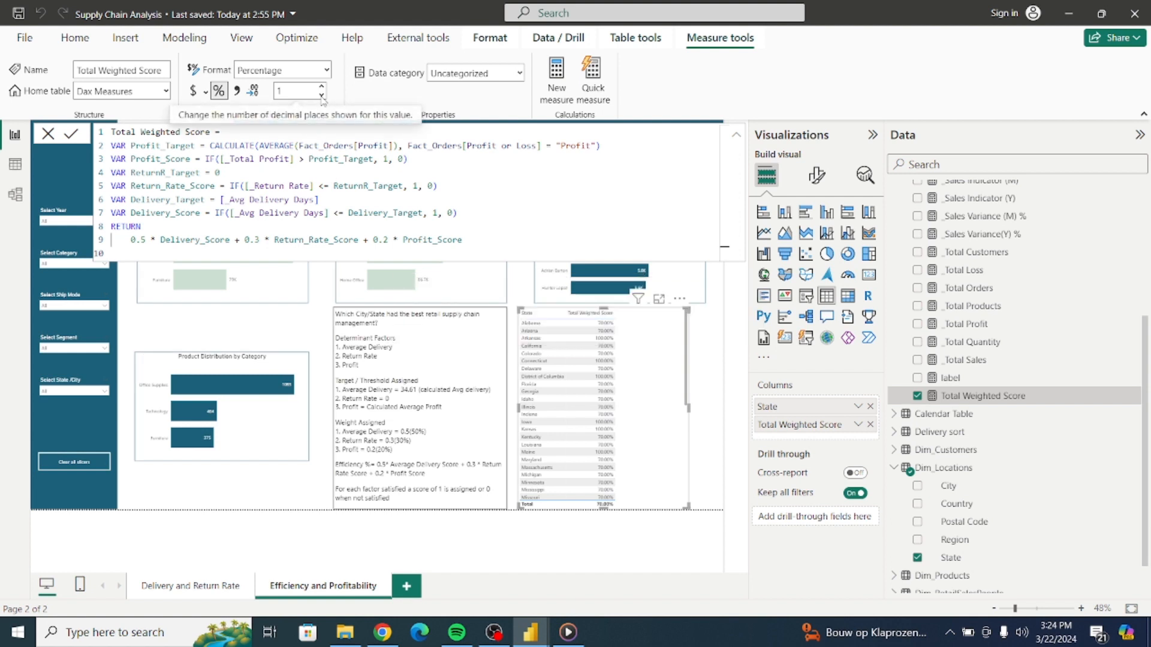
left_click(322, 96)
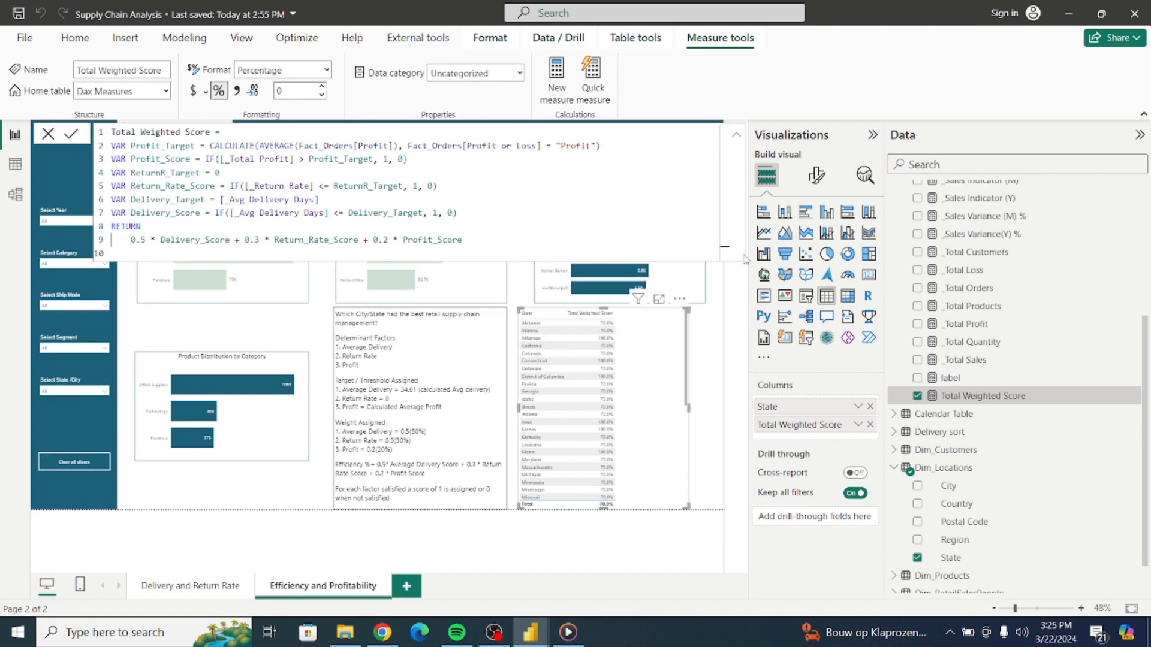
left_click(712, 333)
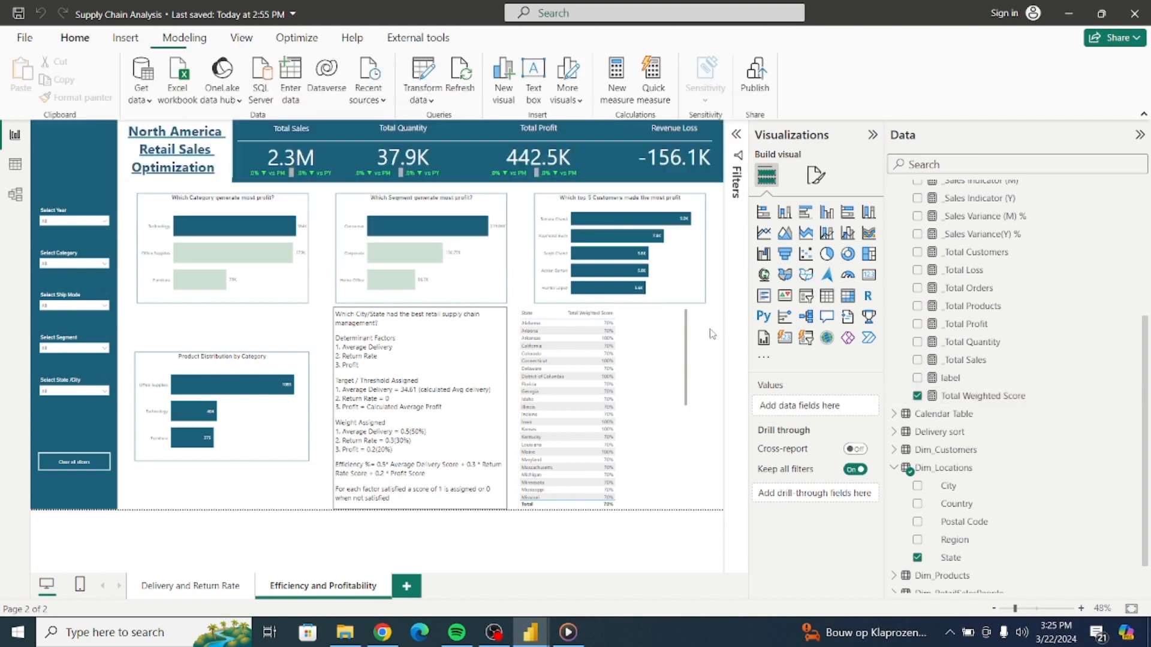
Rename the Total Weighted Score column in the state table to "Efficiency %" for this visual
left_click(1034, 609)
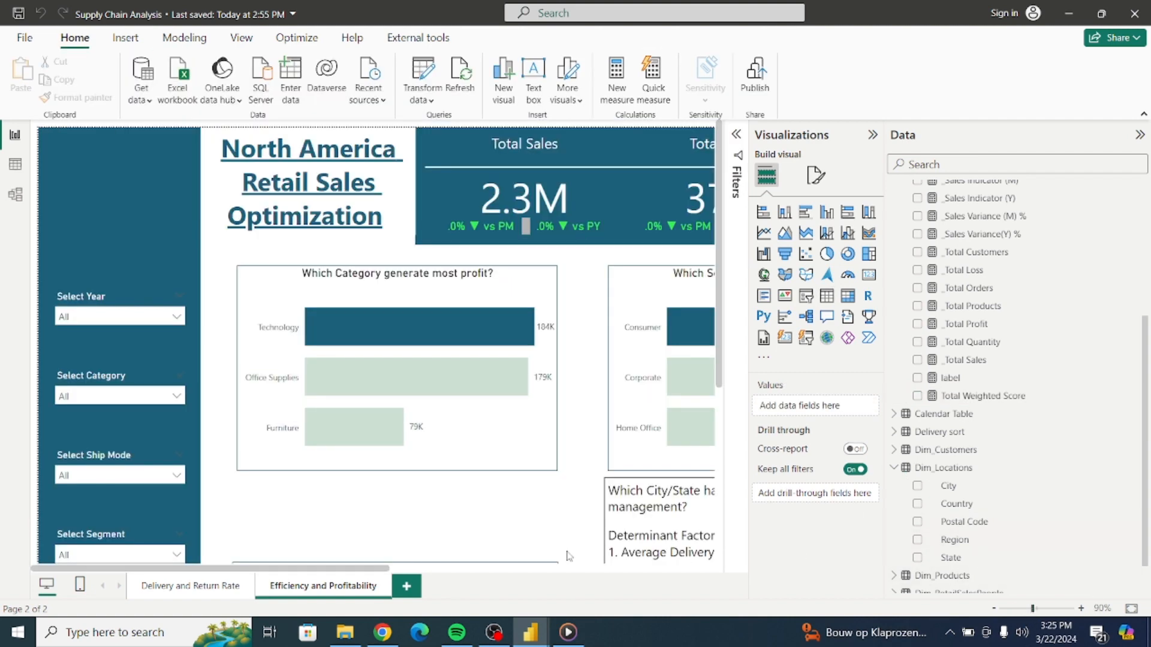
left_click_drag(384, 570, 694, 586)
left_click_drag(723, 375, 727, 564)
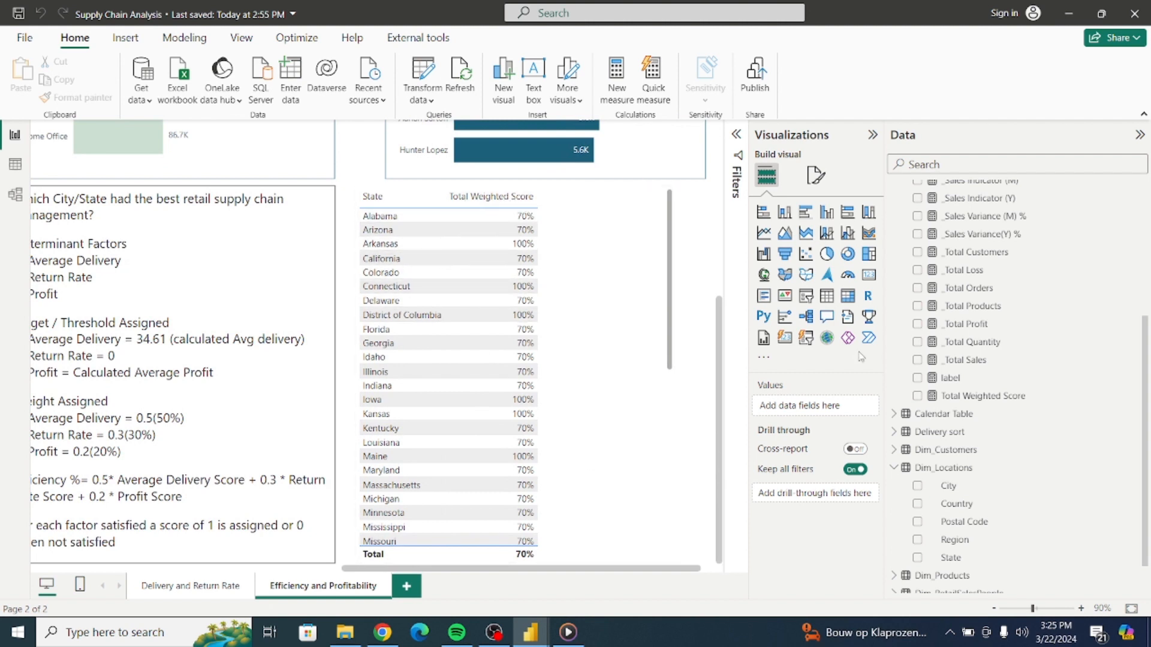
left_click(815, 180)
left_click(562, 354)
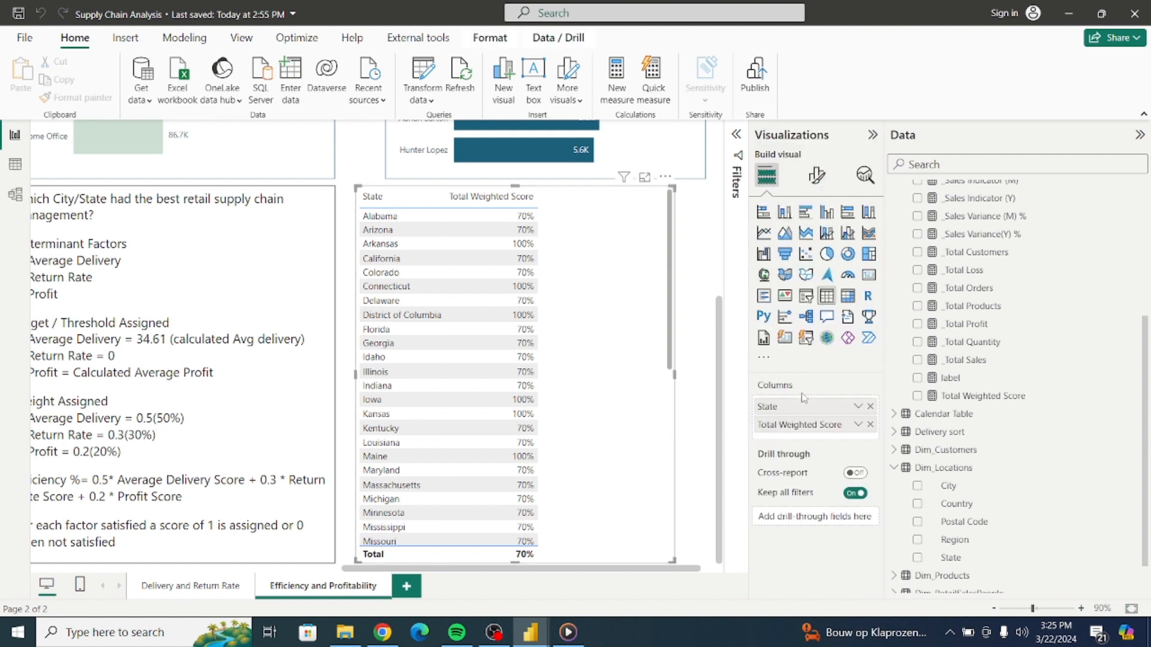
double_click(794, 429)
key("Right")
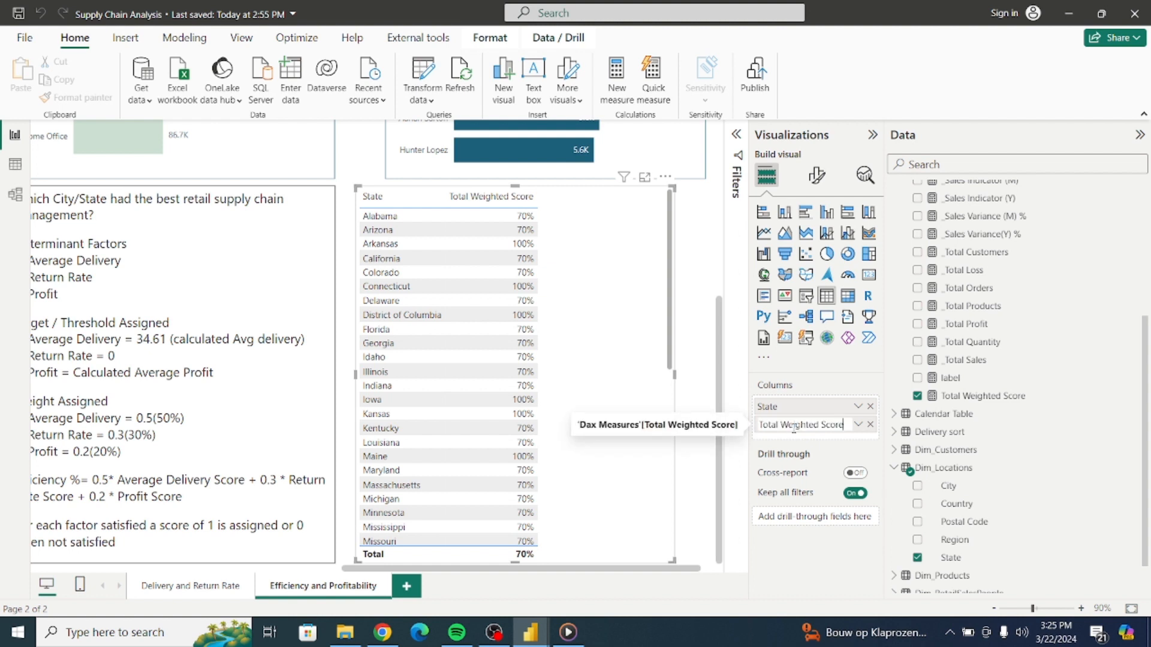
key("BackSpace")
key("BackSpace")
key("BackSpace")
key("BackSpace")
key("BackSpace")
key("BackSpace")
key("BackSpace")
key("BackSpace")
key("BackSpace")
key("BackSpace")
key("BackSpace")
key("BackSpace")
key("BackSpace")
key("BackSpace")
key("BackSpace")
key("BackSpace")
type("E")
key("BackSpace")
type("fficiency")
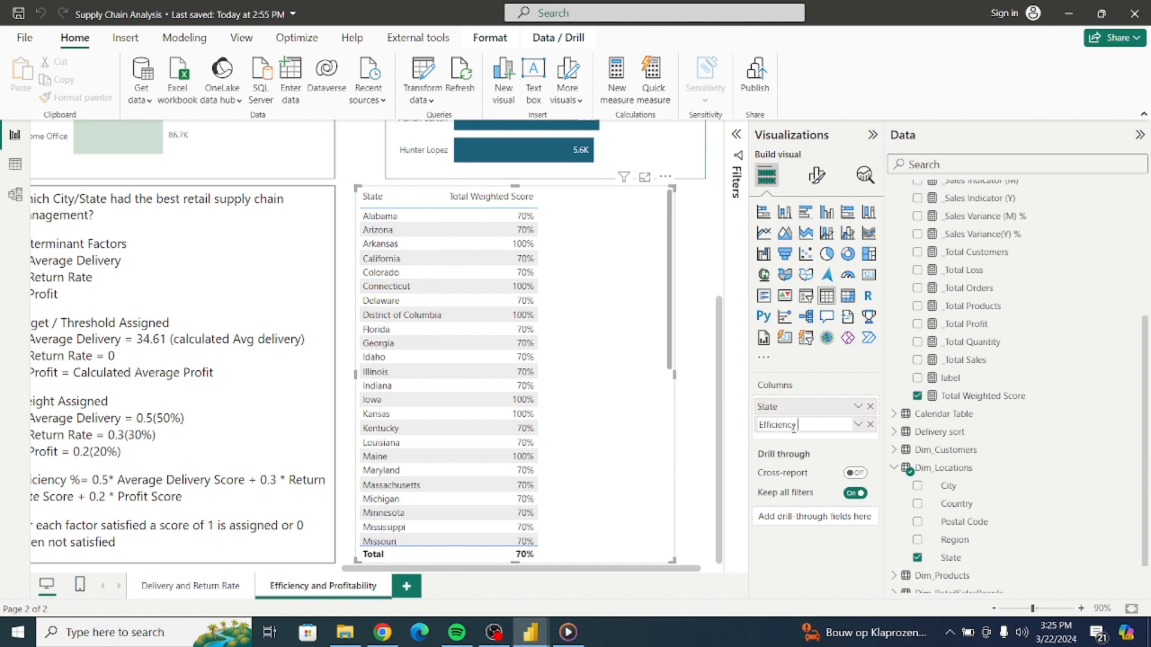
type(" %")
key("Return")
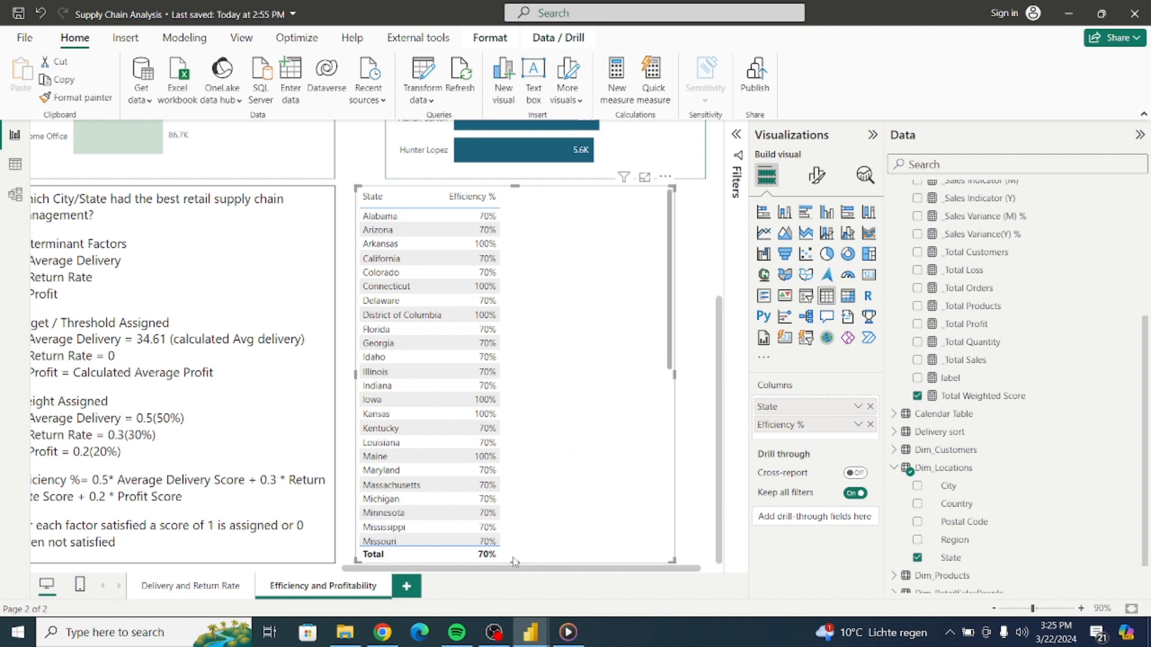
Sort the state table by Efficiency %
left_click_drag(502, 568, 470, 571)
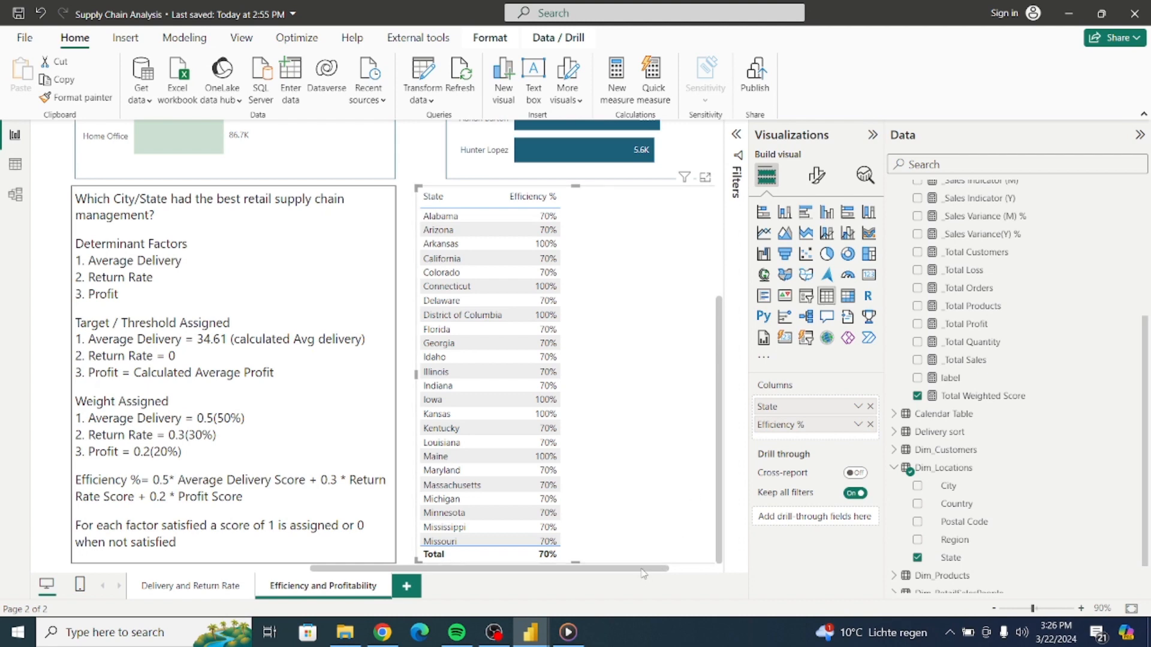
scroll(643, 576, "right", 2)
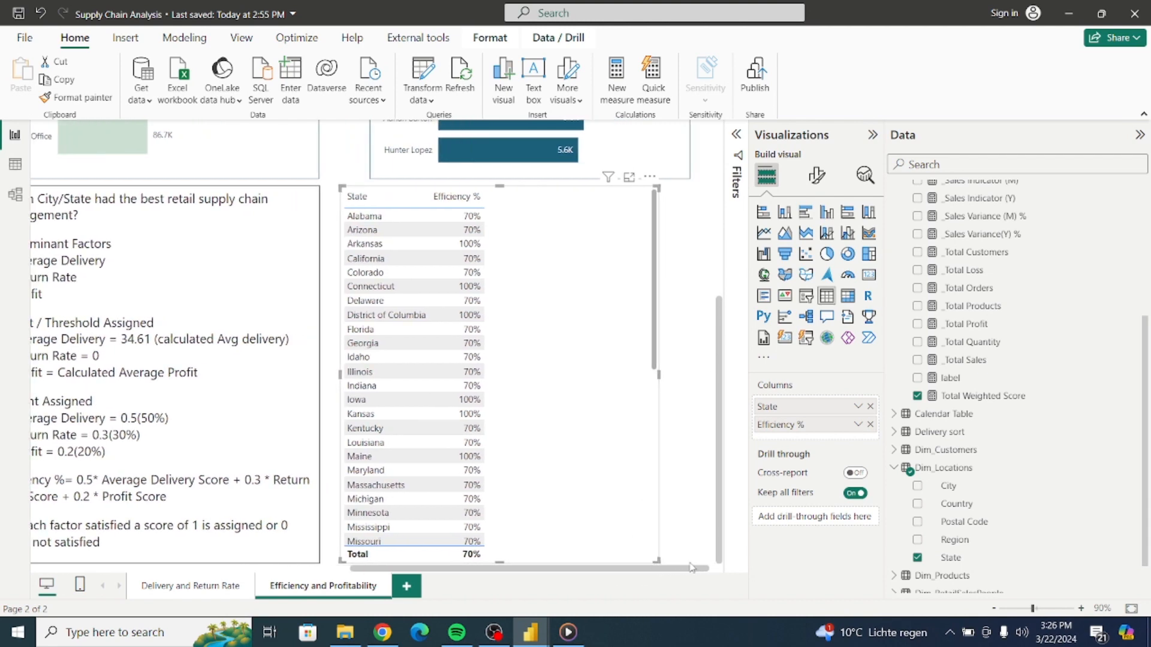
left_click(640, 177)
mouse_move(697, 322)
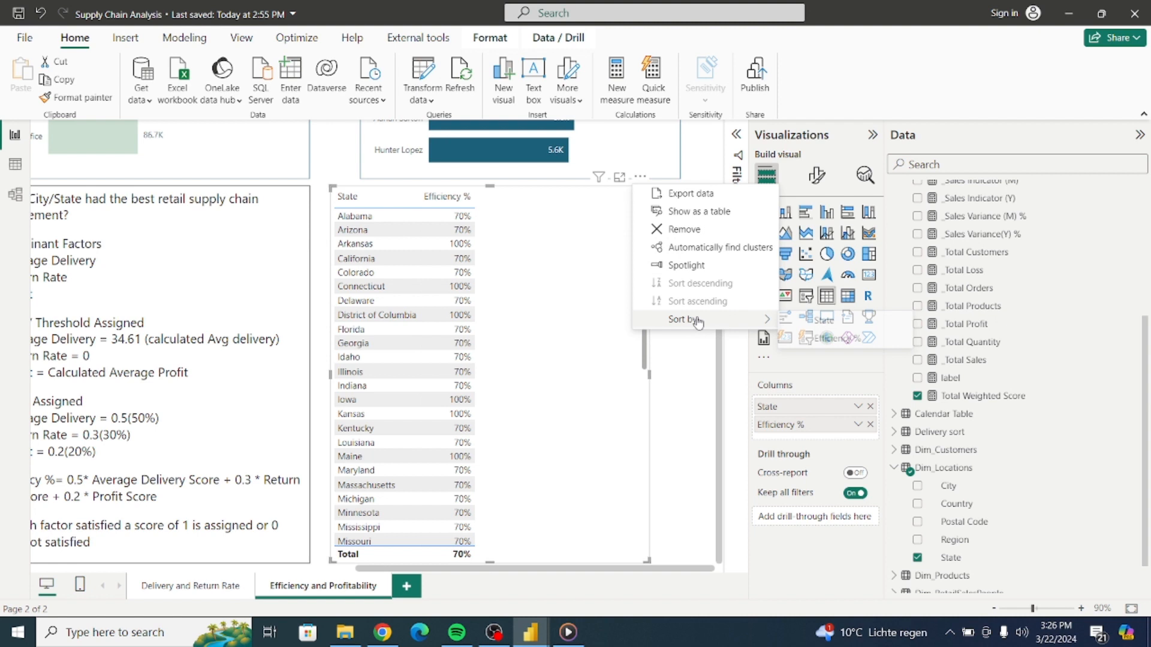
left_click(845, 342)
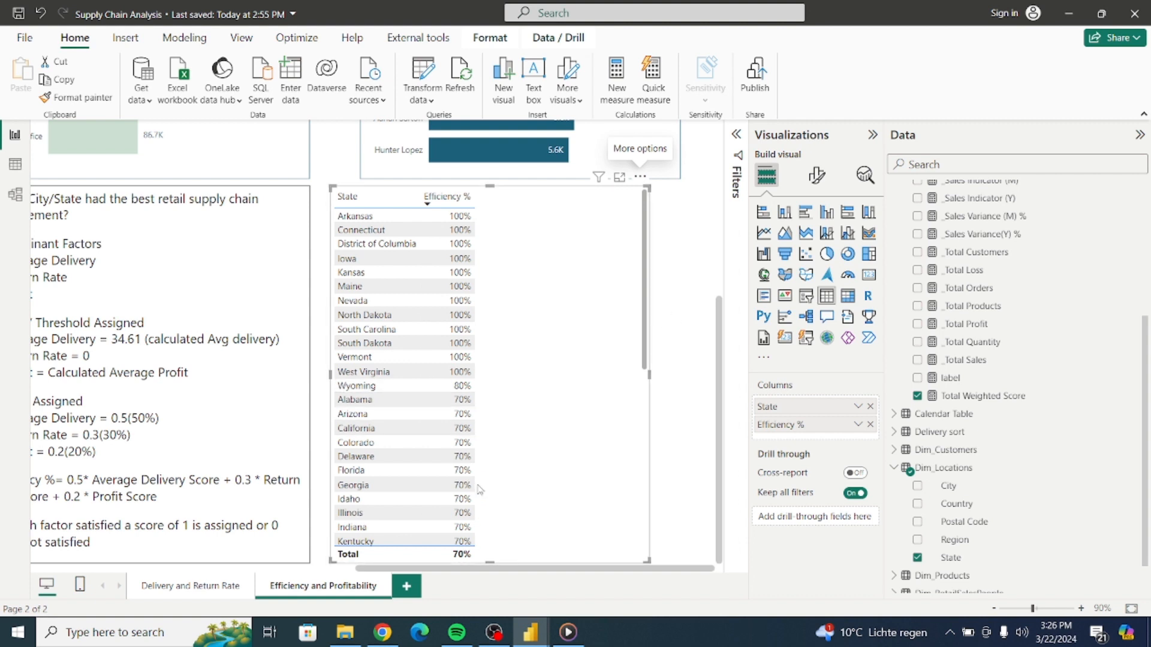
Look through the sorted states and narrow the table to fit its two columns, freeing space beside it
left_click_drag(646, 361, 644, 535)
scroll(643, 535, "up", 8)
left_click_drag(647, 561, 497, 559)
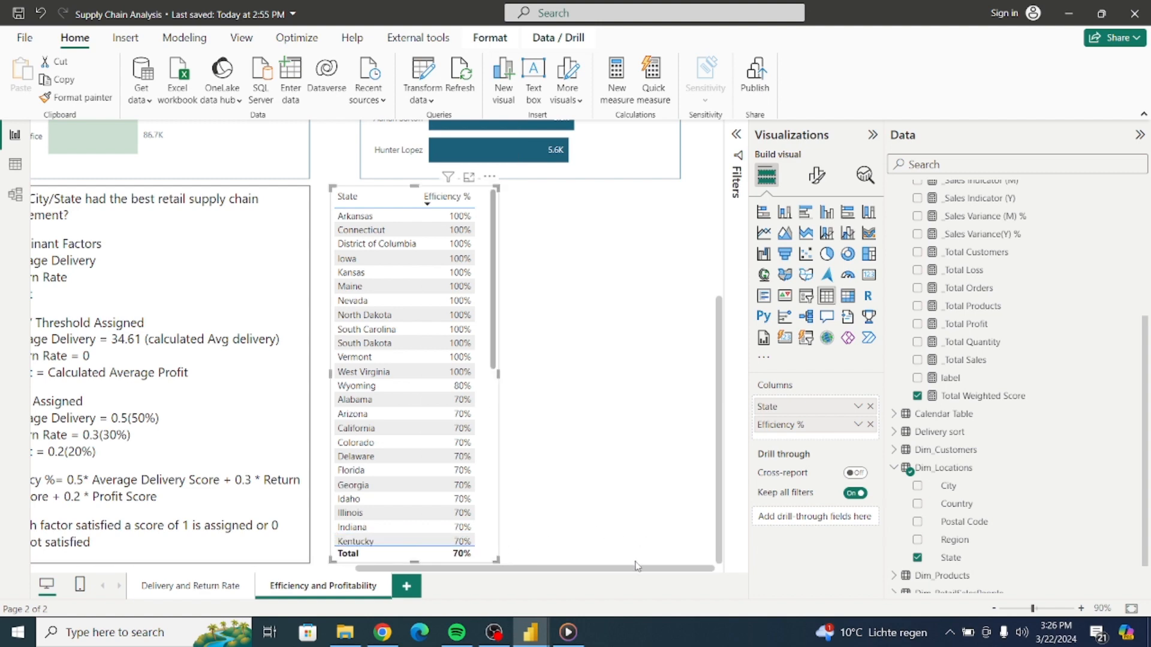
mouse_move(634, 568)
left_mouse_down()
mouse_move(596, 578)
mouse_move(644, 576)
left_mouse_up()
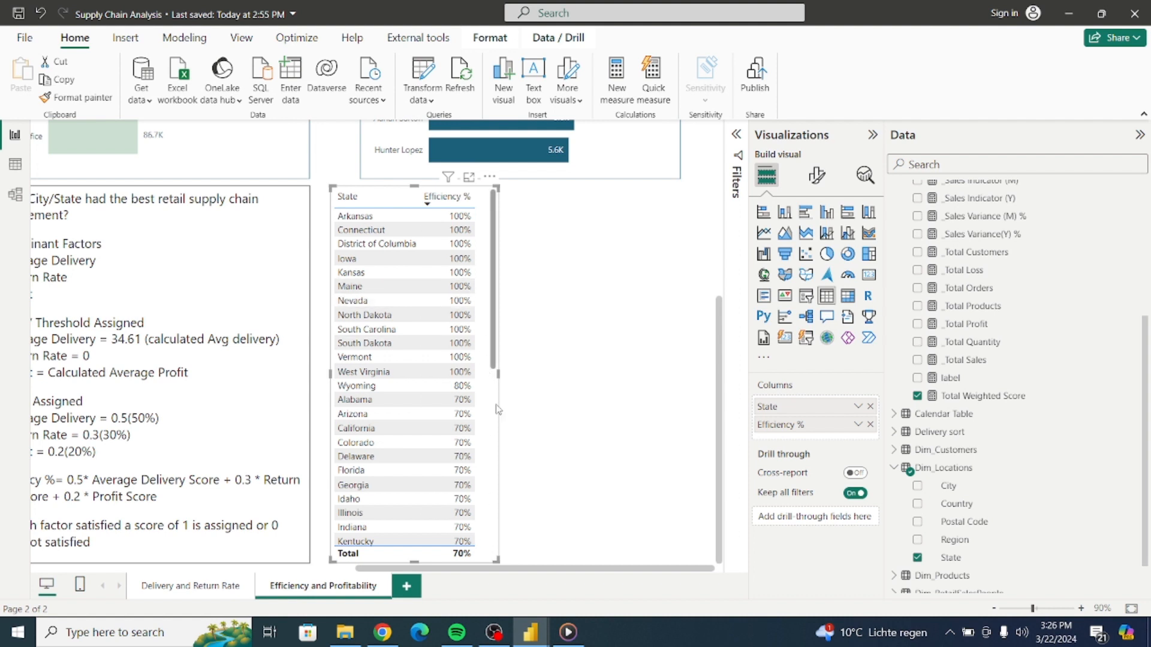
Duplicate the state efficiency table and place the copy in the free space beside the original
left_click(67, 81)
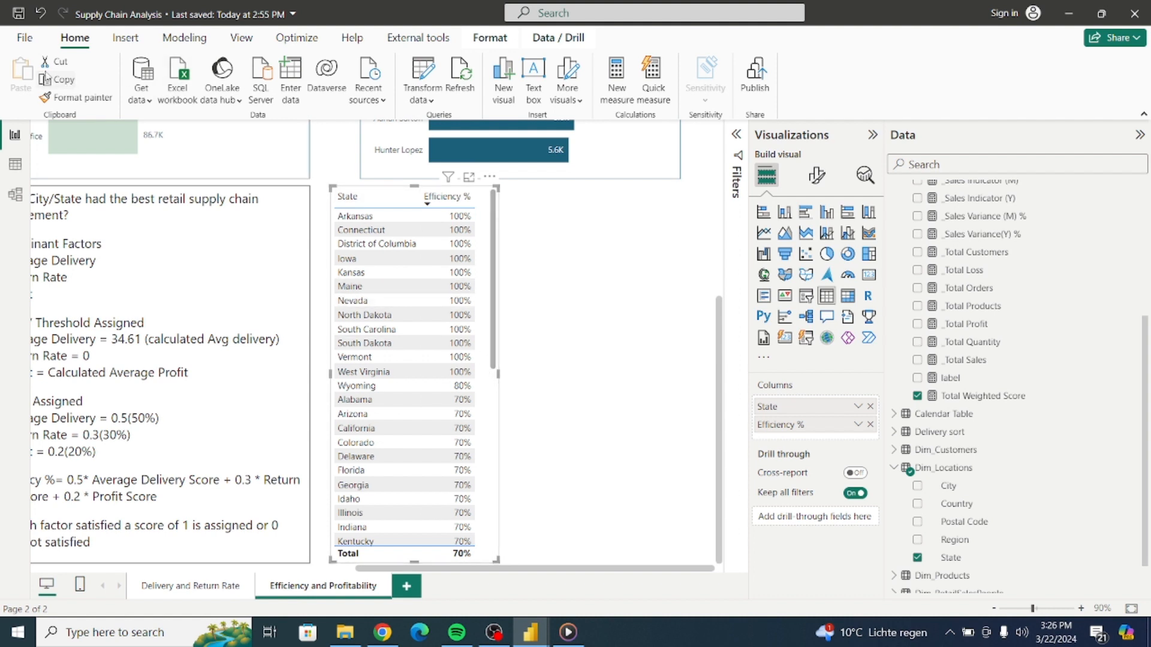
left_click(21, 72)
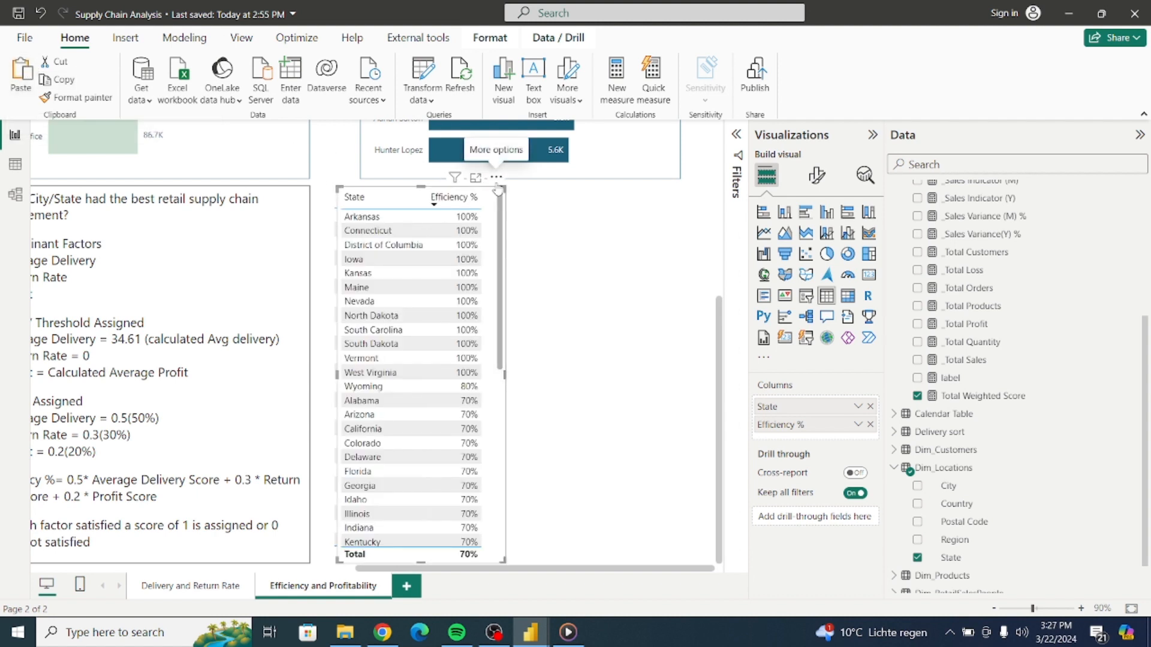
left_click_drag(498, 177, 672, 191)
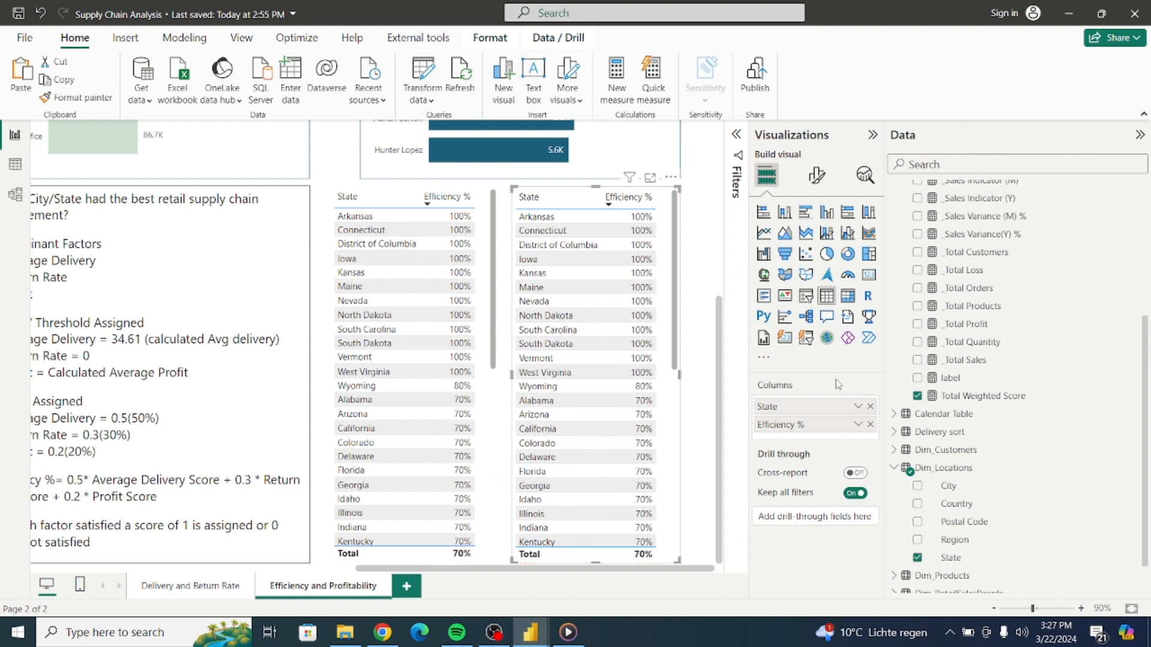
Replace State with City from Dim_Locations in the copied table and put City before Efficiency %
left_click(871, 407)
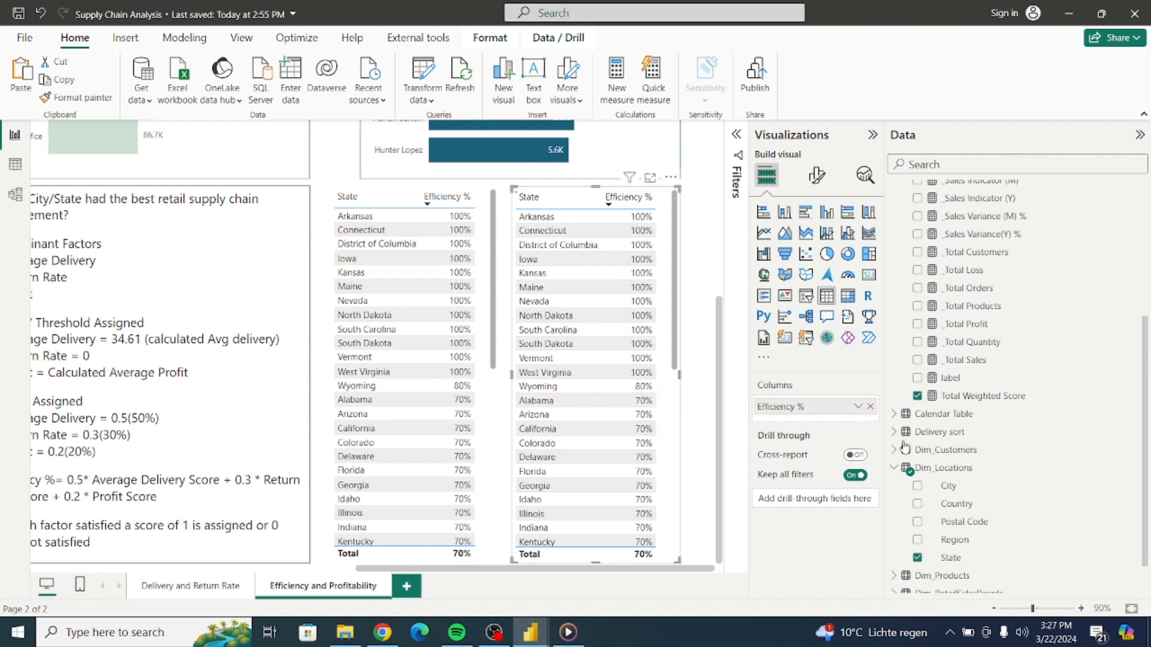
left_click(918, 486)
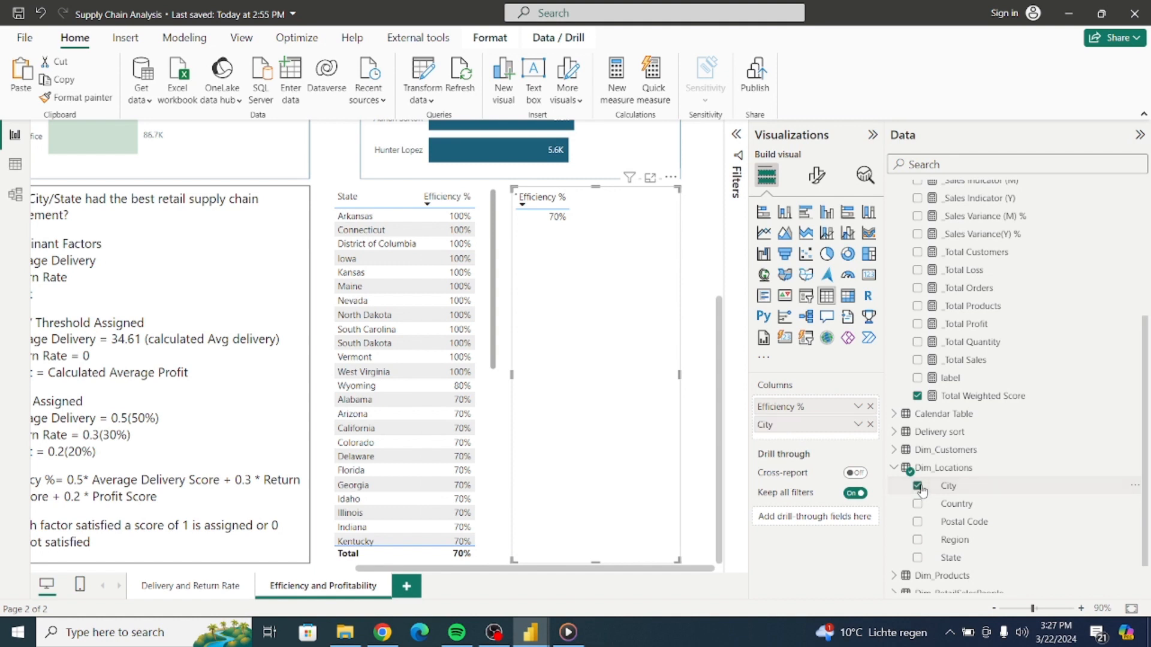
left_click_drag(809, 432, 796, 412)
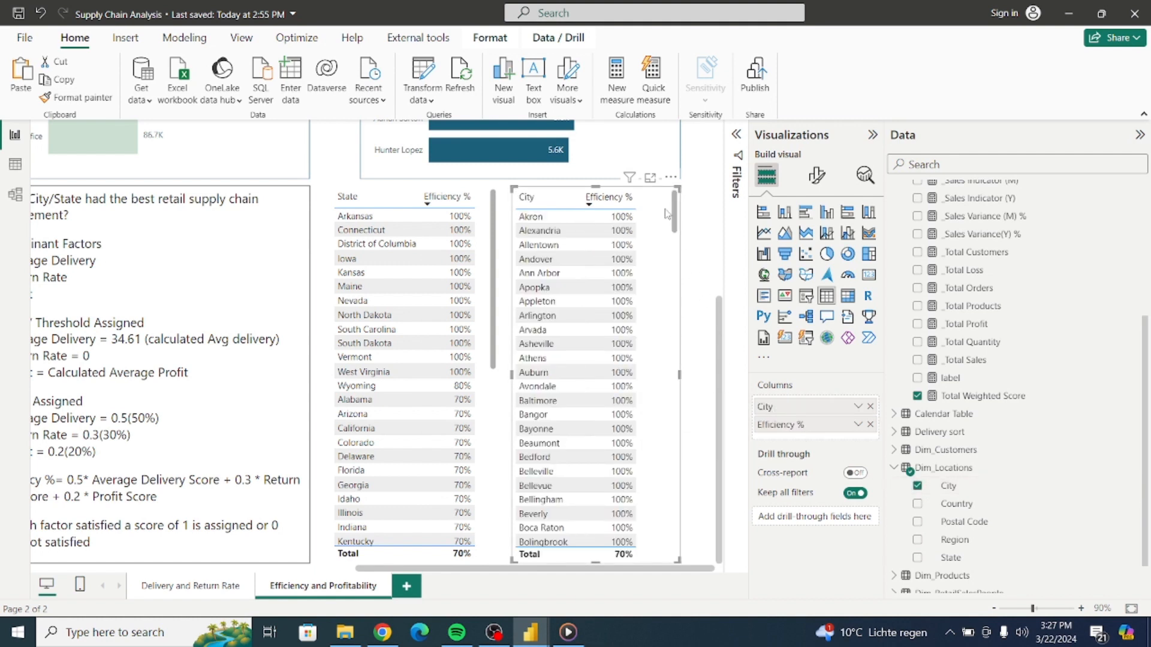
mouse_move(674, 211)
left_mouse_down()
mouse_move(684, 586)
mouse_move(674, 210)
left_mouse_up()
mouse_move(478, 568)
left_mouse_down()
mouse_move(434, 568)
mouse_move(467, 574)
left_mouse_up()
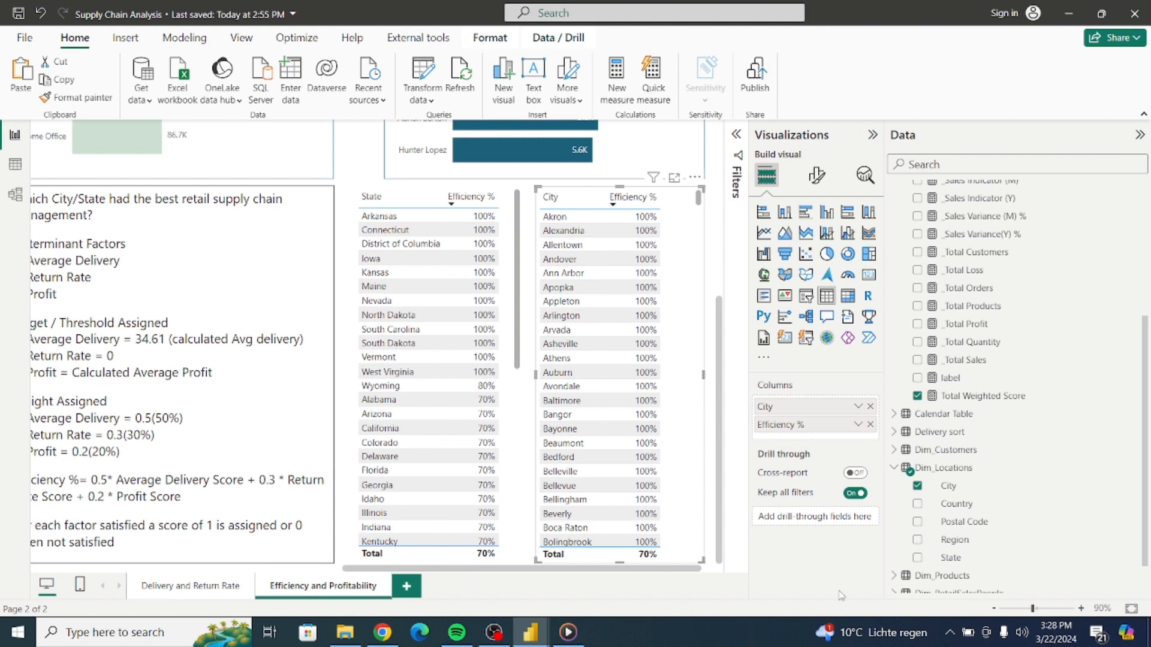
Collapse Dim_Locations and Dax Measures in the Data pane, fit the whole page in view and deselect the city table
left_click(895, 468)
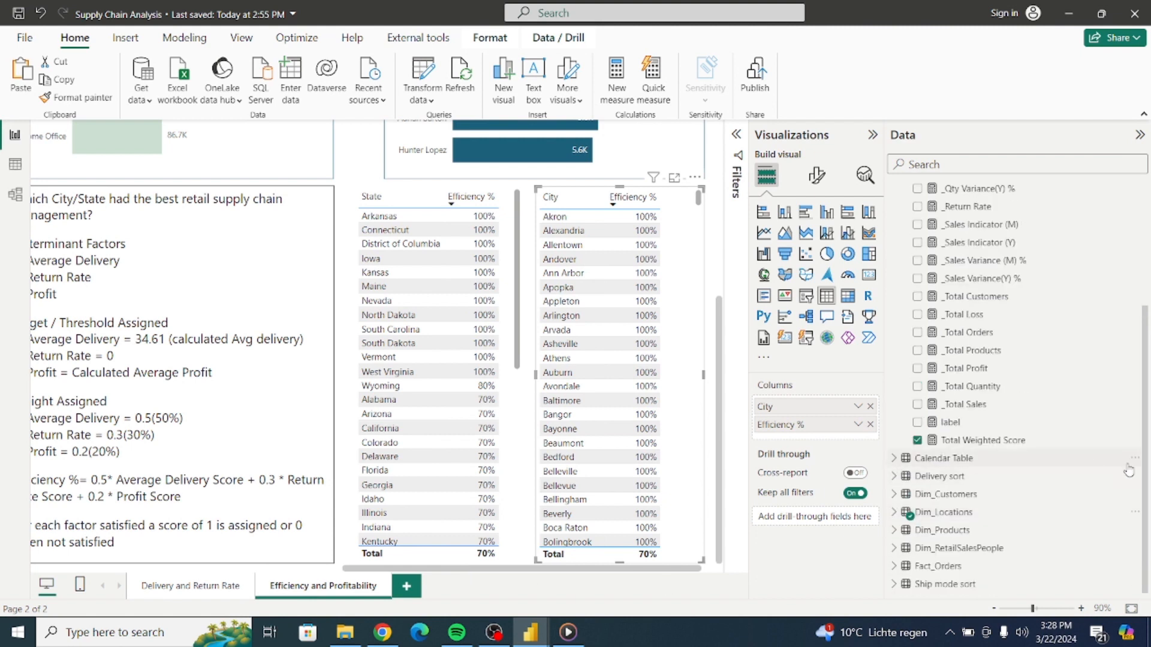
scroll(1128, 470, "up", 5)
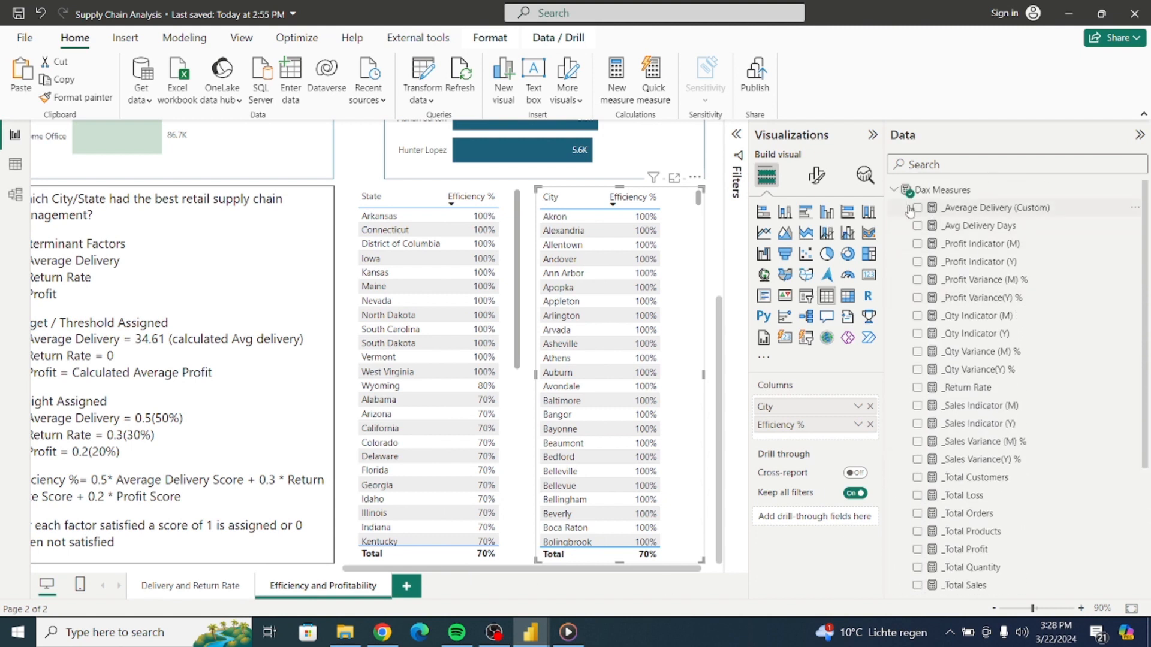
left_click(894, 190)
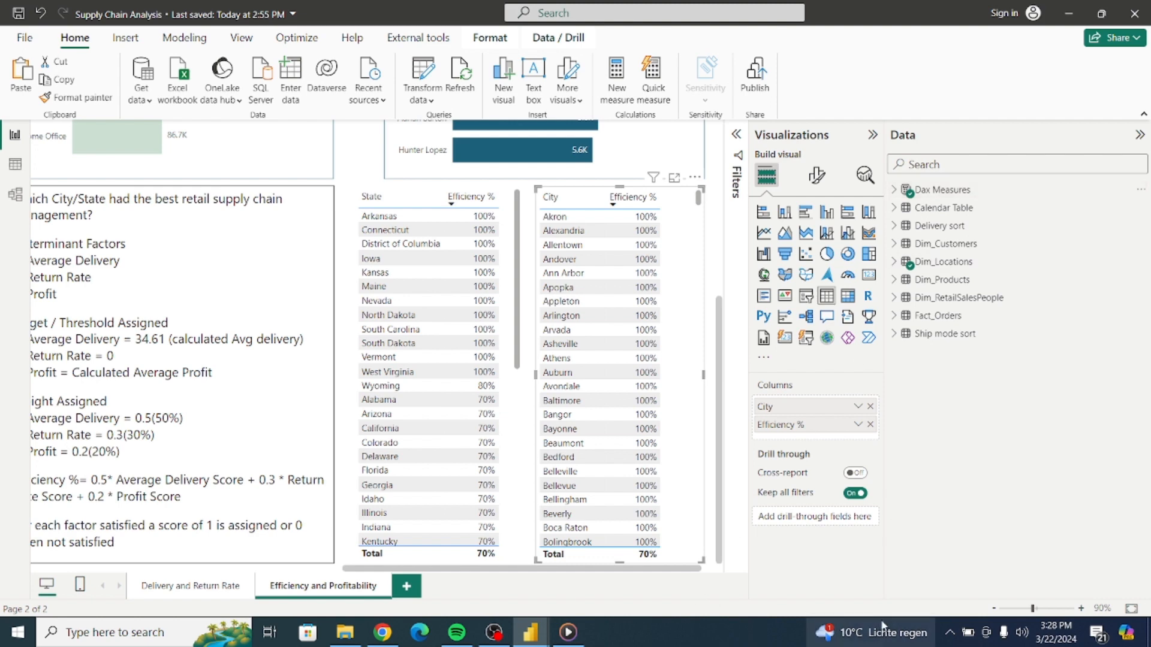
left_click(1017, 609)
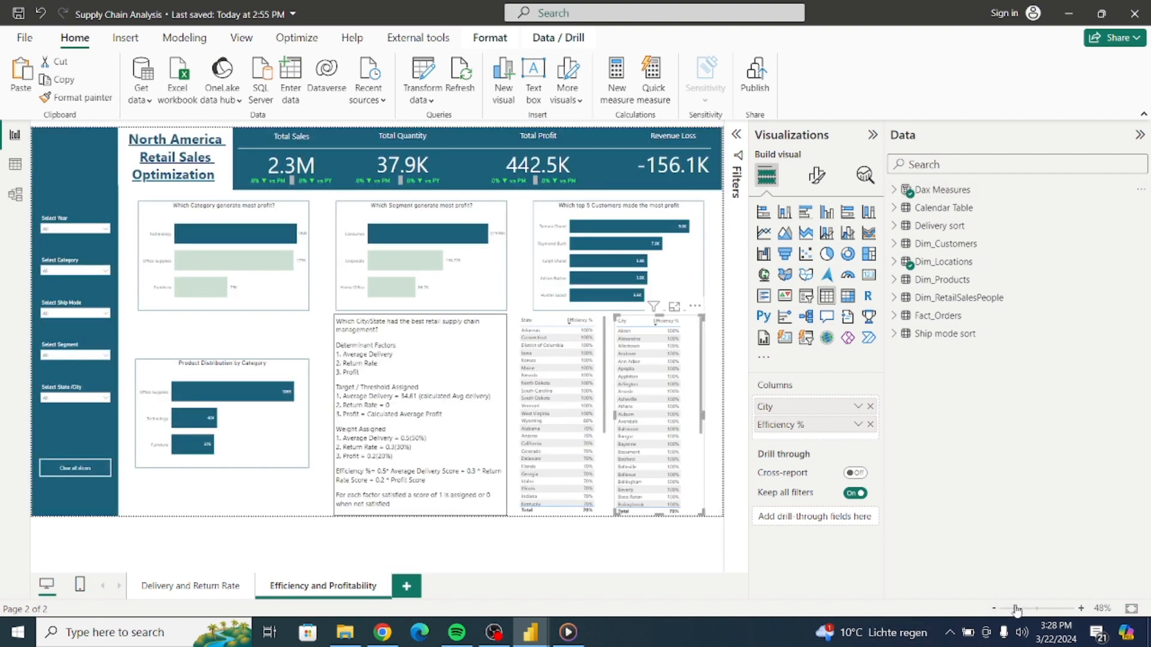
left_click(717, 493)
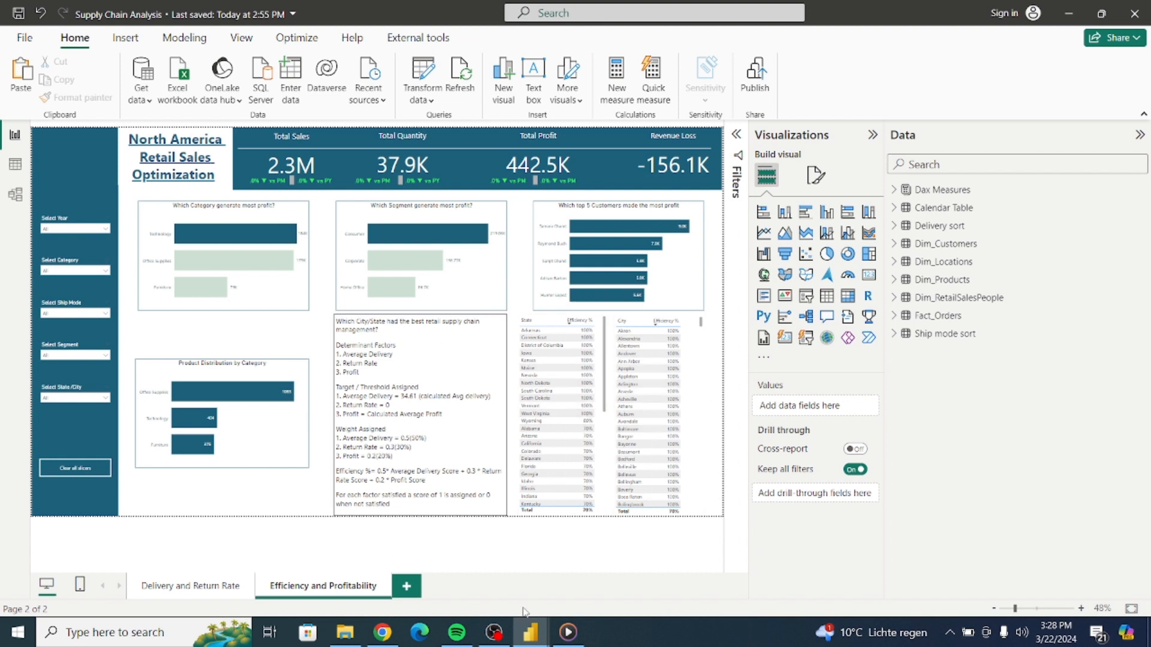
Switch to the Northern America Retail Sales Optimization report, examine its full Profitability and Efficiency page layout, and return to Supply Chain Analysis
mouse_move(527, 638)
left_click(619, 578)
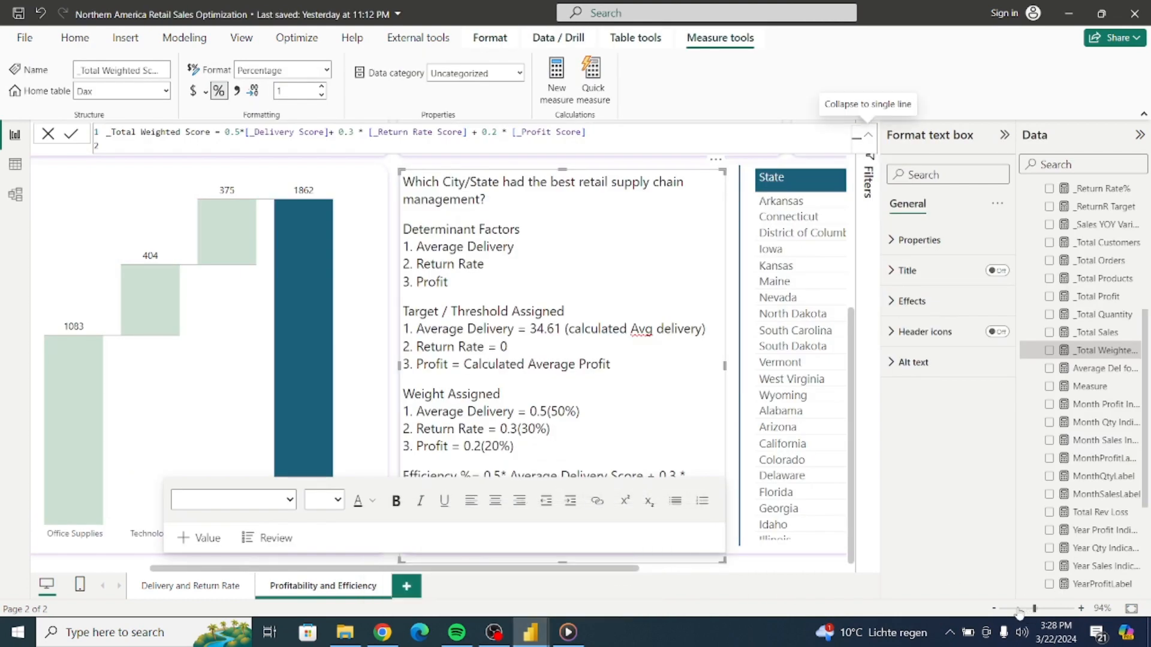
left_click_drag(1019, 611, 1022, 610)
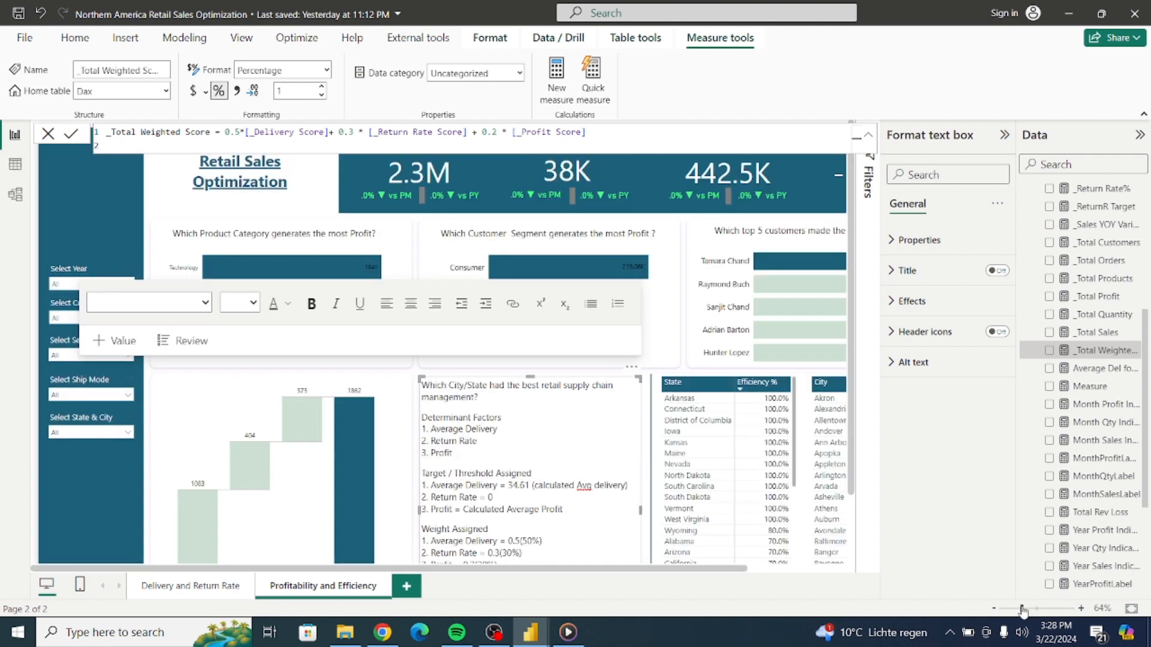
left_click(869, 137)
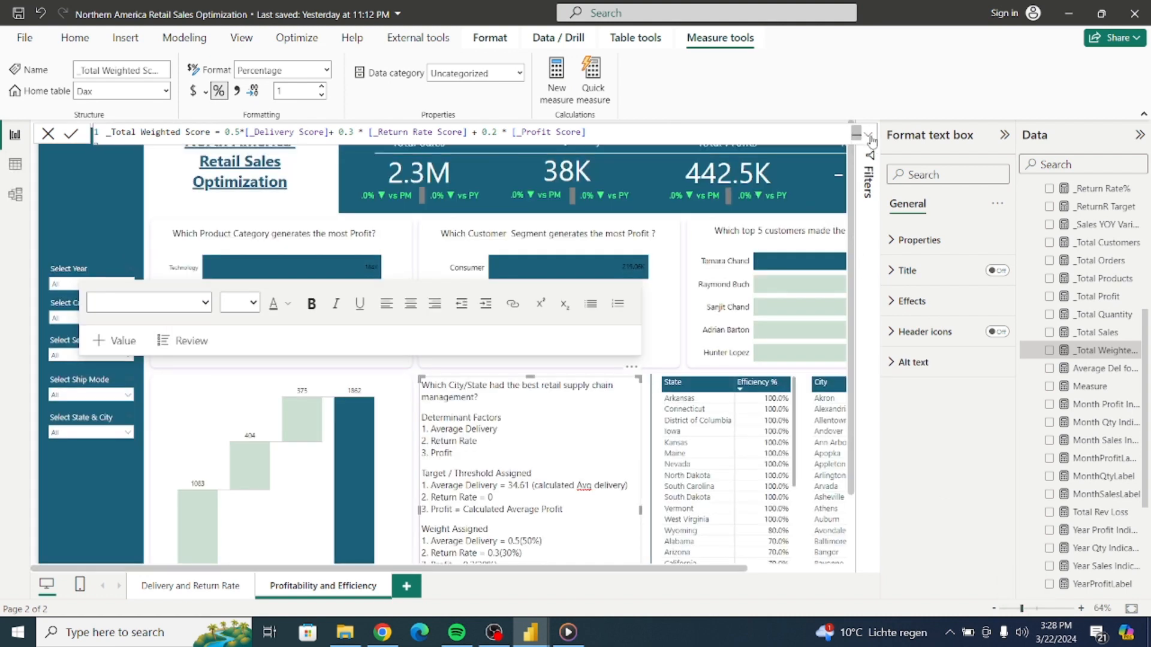
left_click(869, 136)
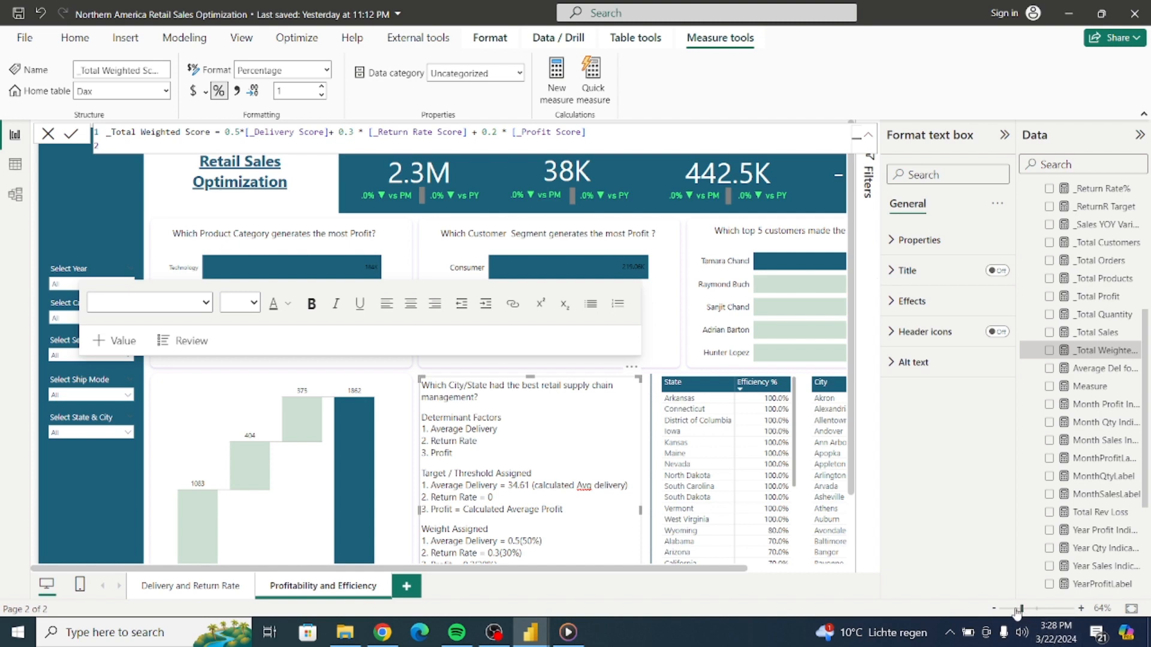
left_click_drag(1022, 611, 1016, 610)
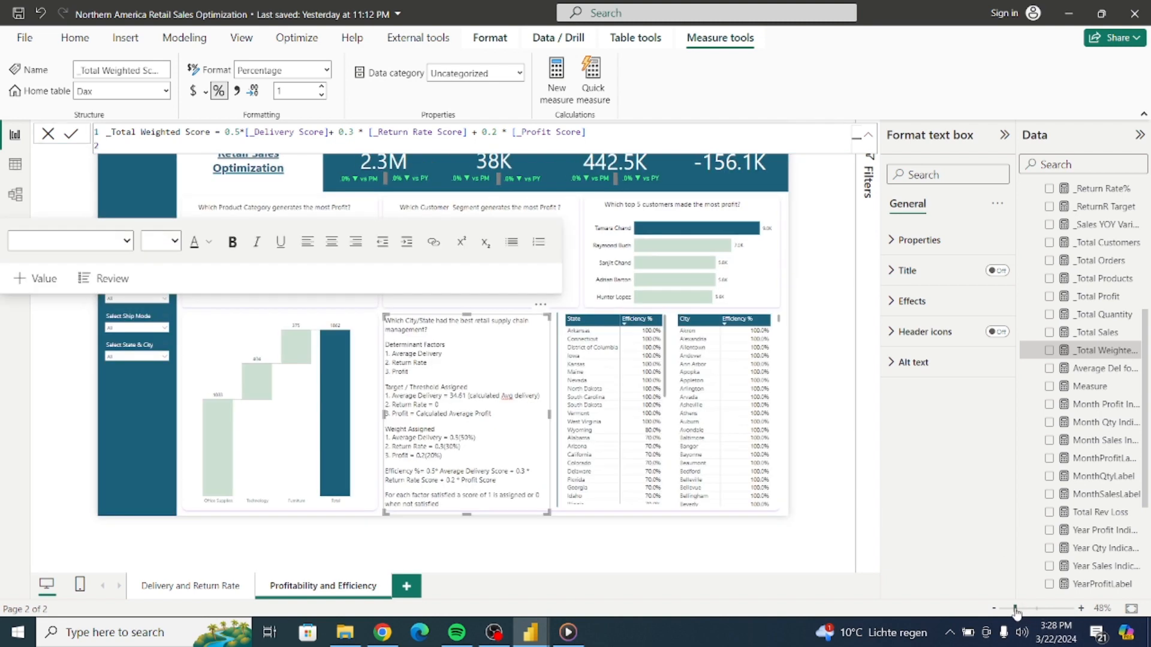
left_click(810, 416)
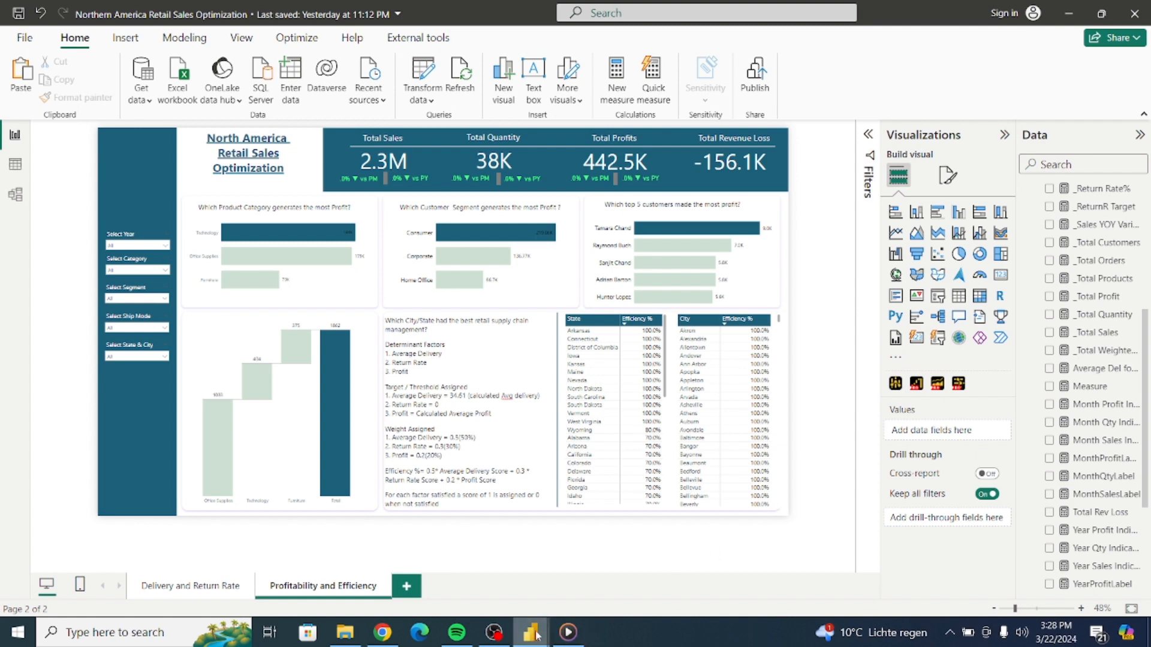
mouse_move(530, 633)
left_click(461, 578)
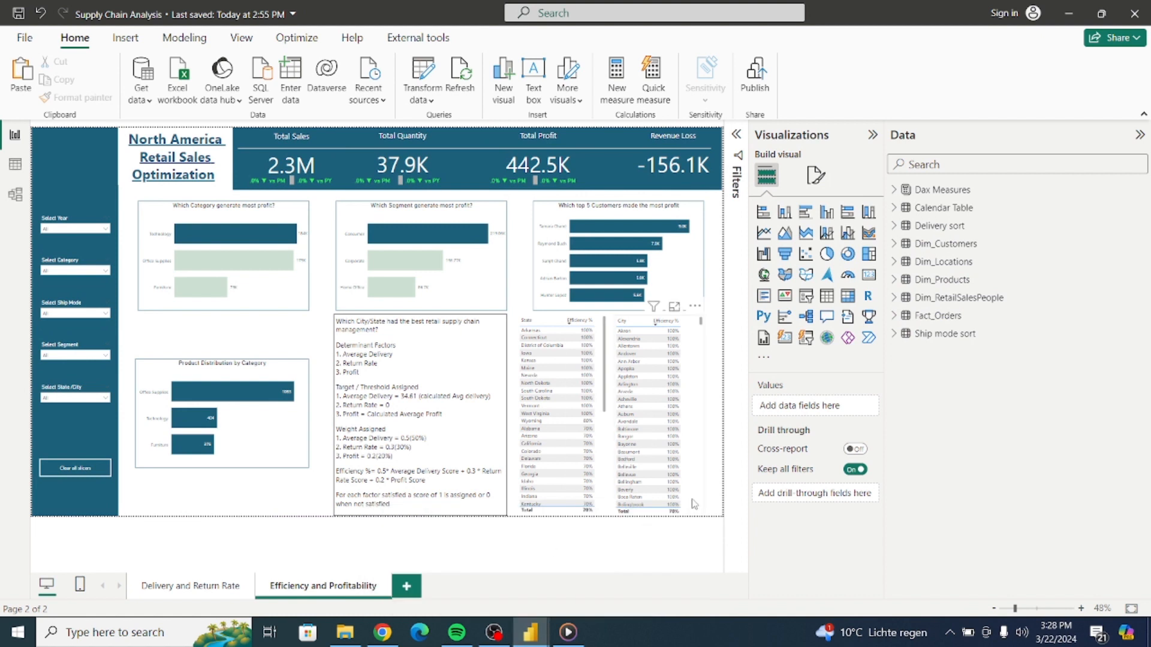
Format the city efficiency table's column headers with the report's dark teal background and white text
left_click(694, 503)
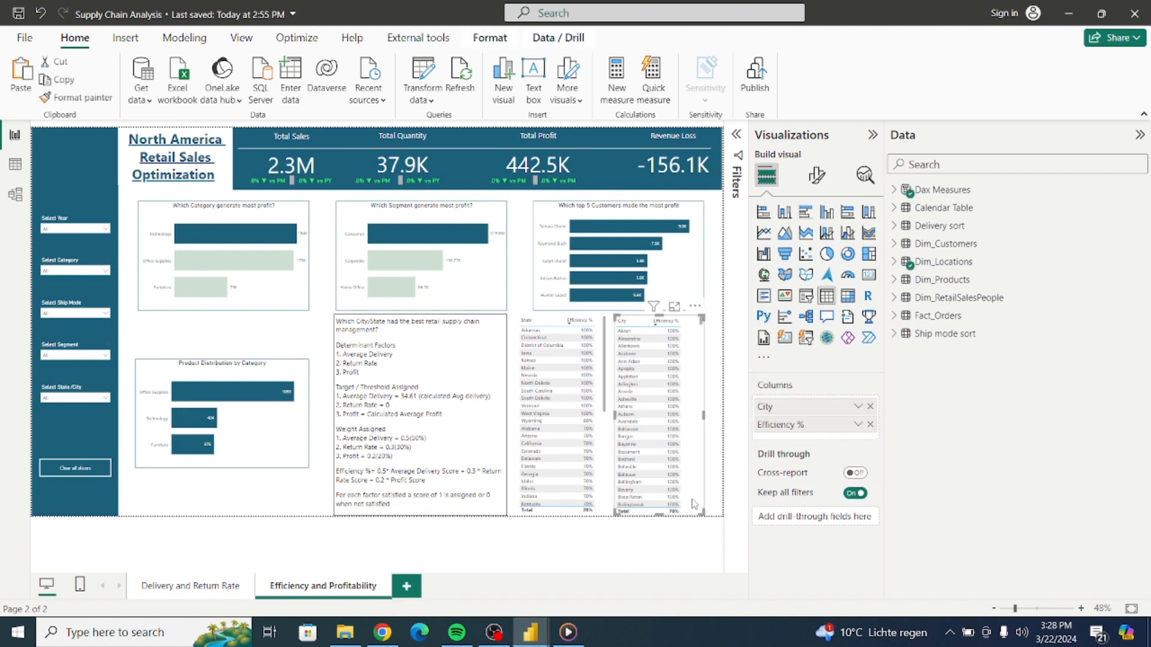
left_click(817, 176)
left_click_drag(885, 148, 1018, 149)
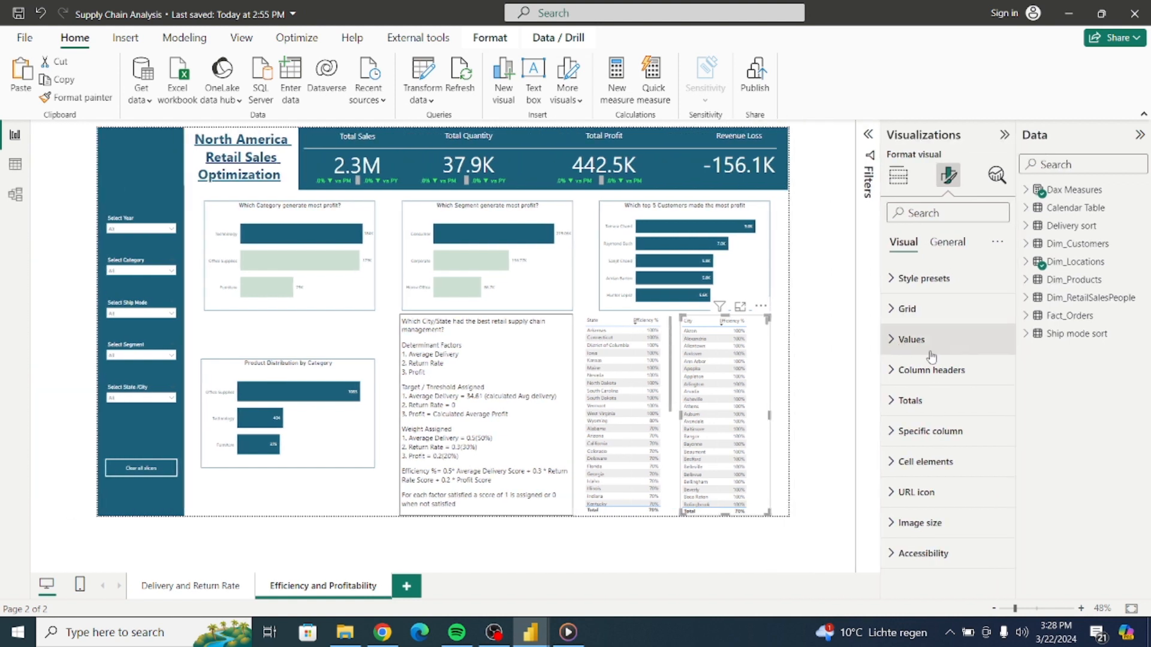
left_click(895, 376)
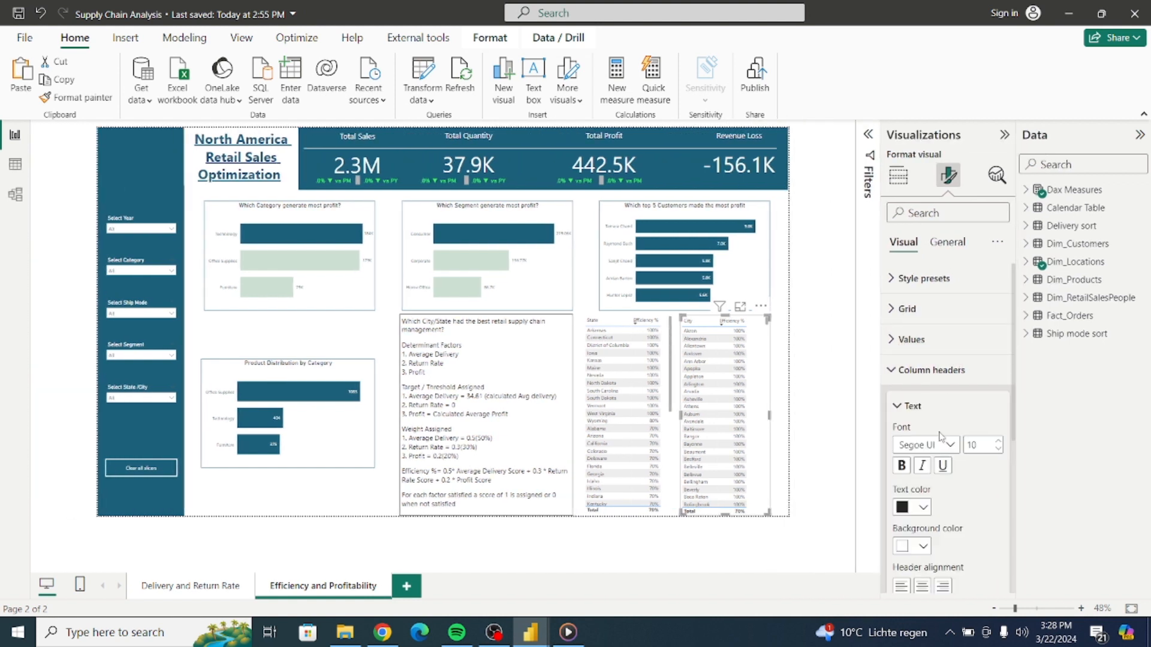
left_click(923, 546)
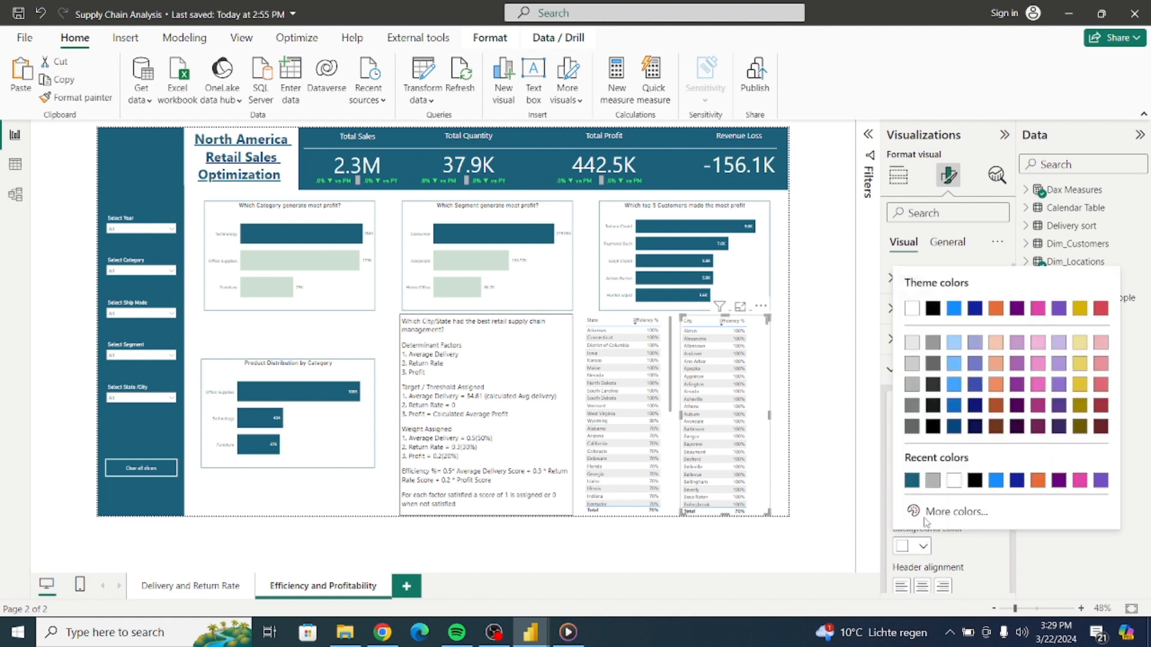
left_click(911, 480)
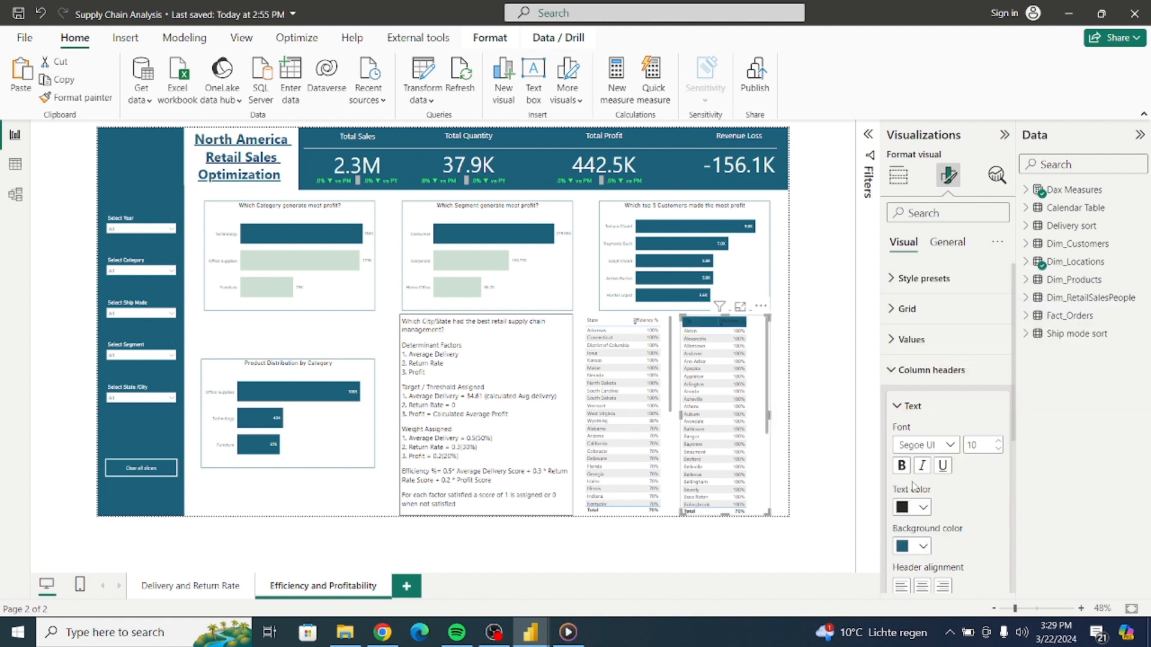
left_click(923, 508)
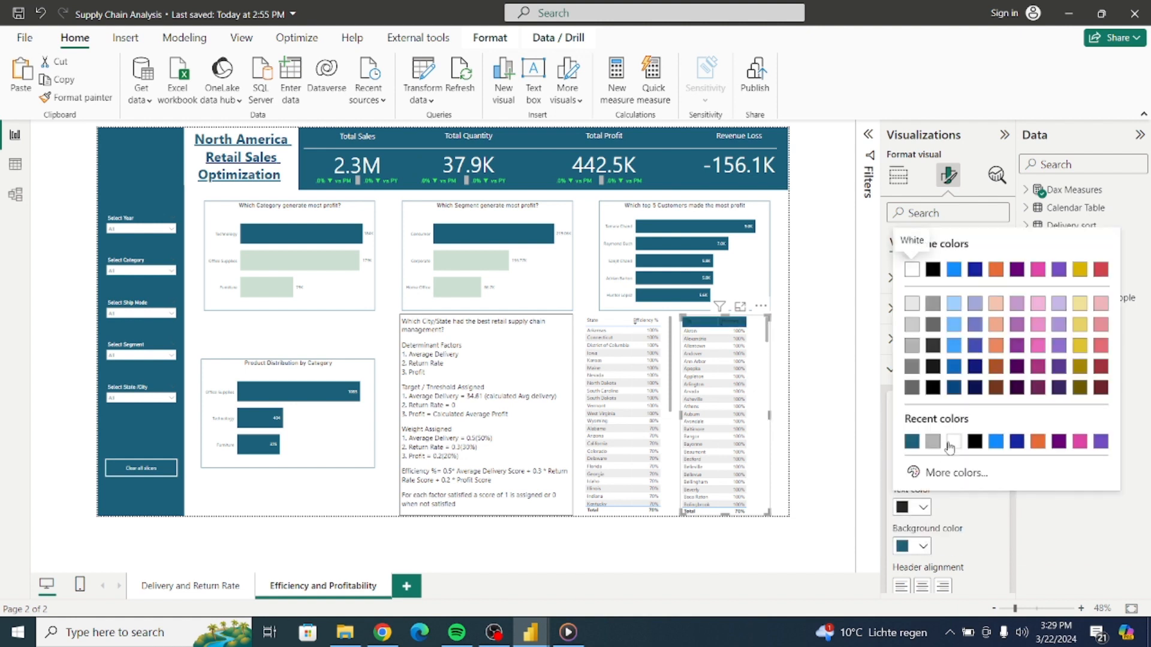
left_click(903, 267)
left_click(900, 466)
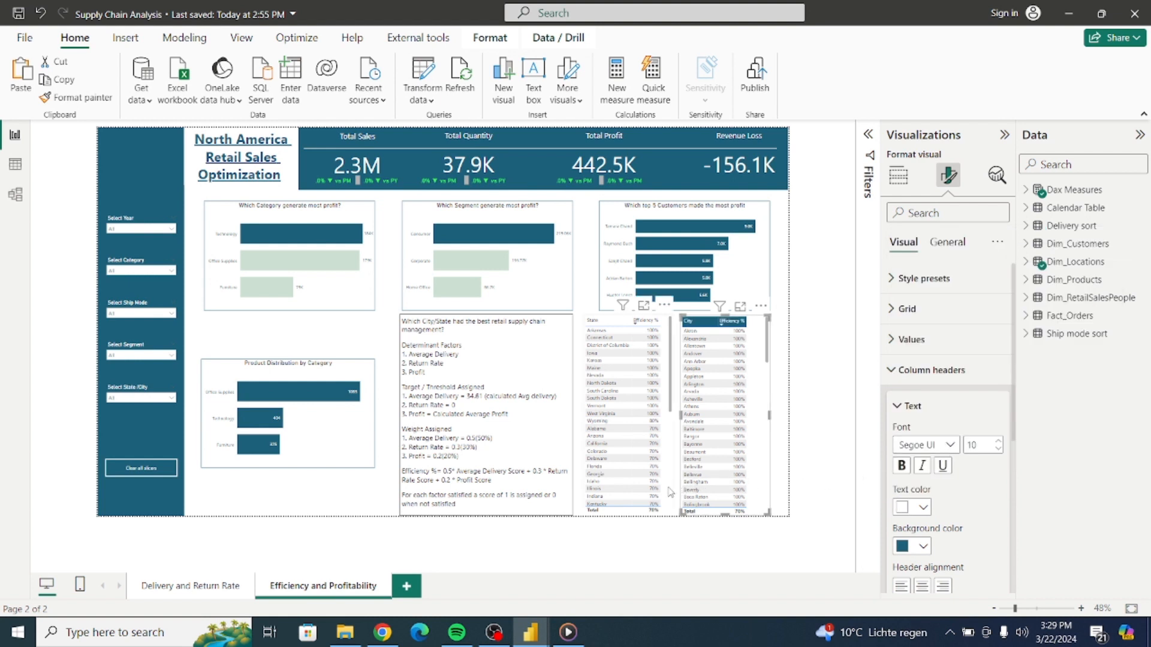
Give the state efficiency table's column headers the matching dark teal background and white text, and deselect the table
left_click(647, 473)
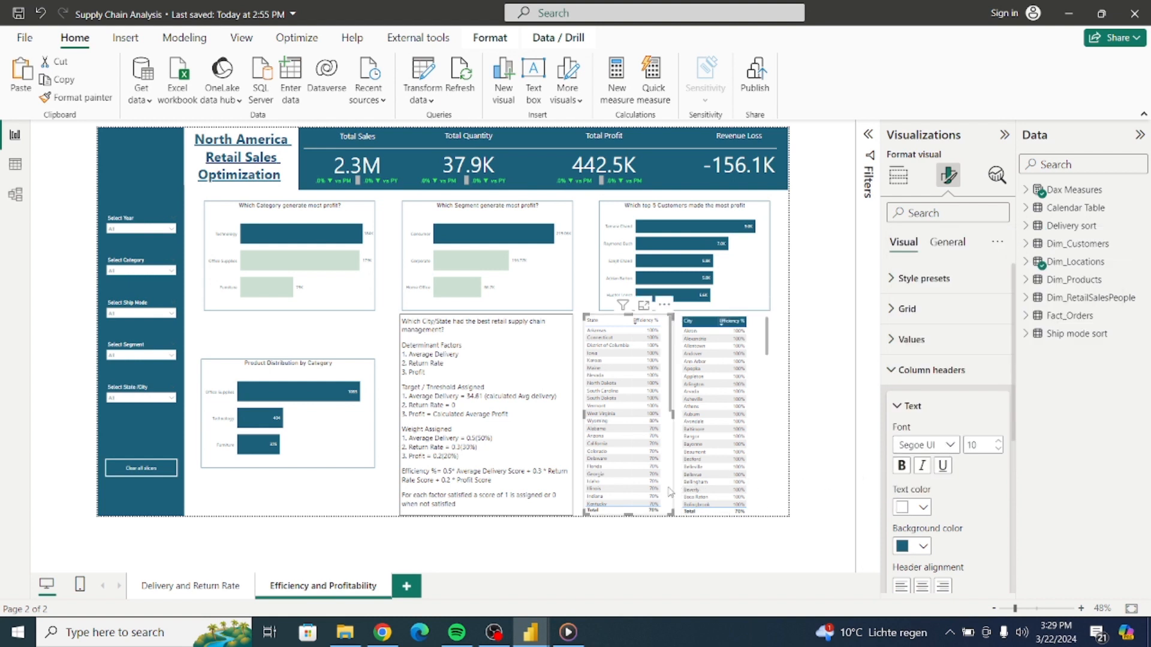
left_click(923, 546)
left_click(936, 485)
left_click(926, 513)
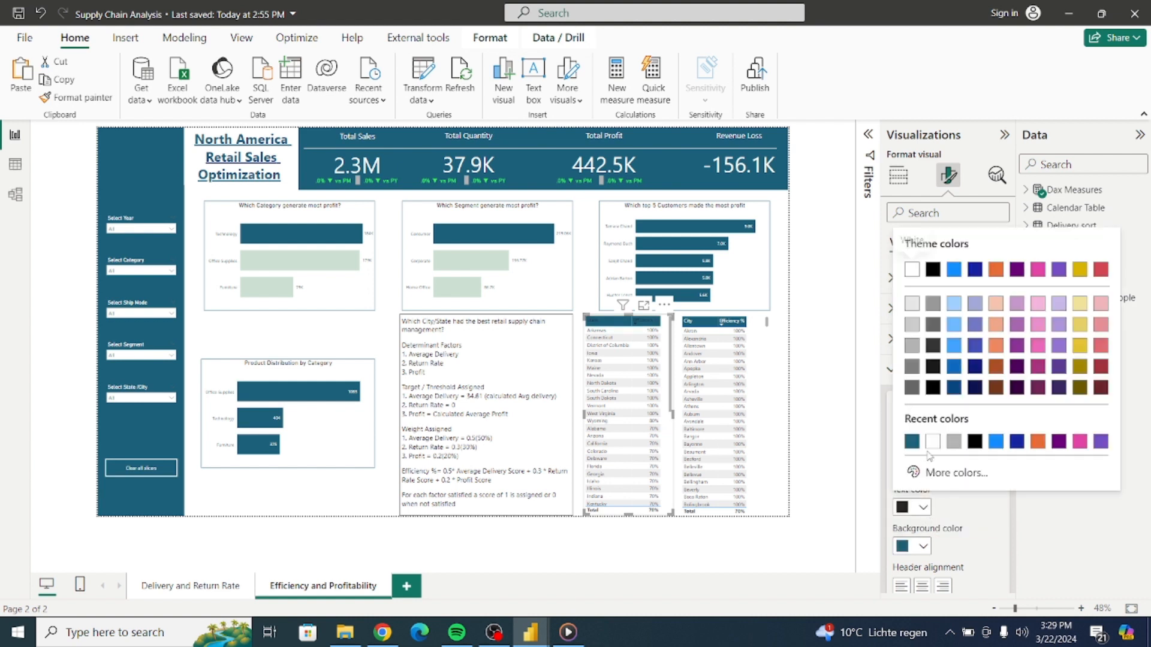
left_click(902, 253)
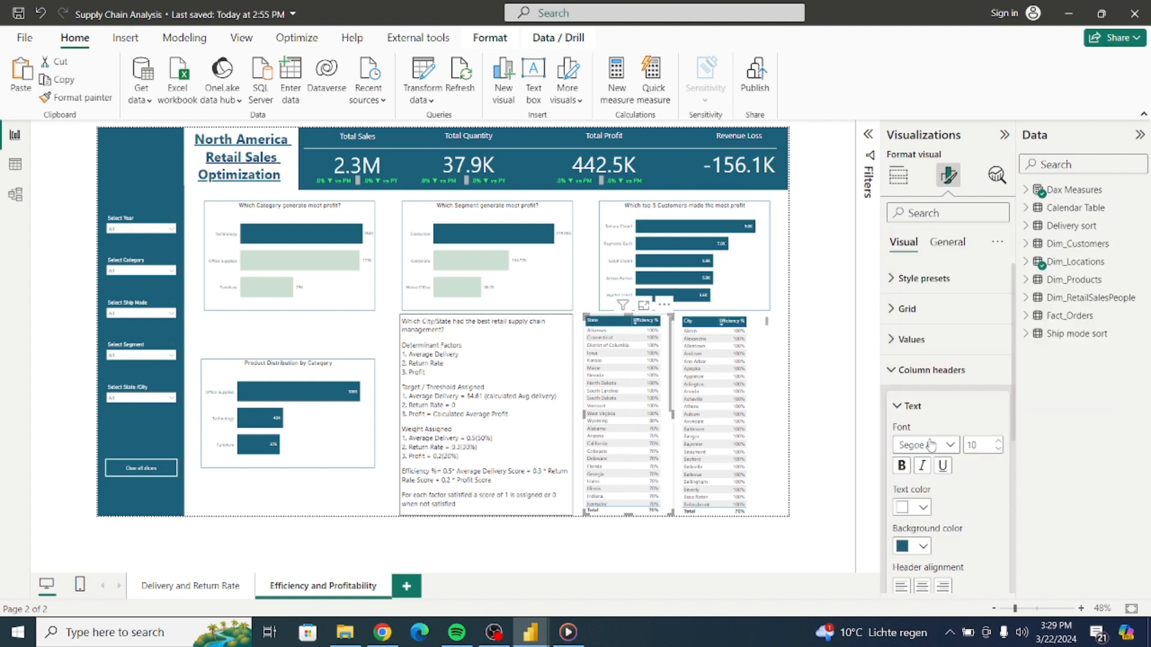
left_click(781, 393)
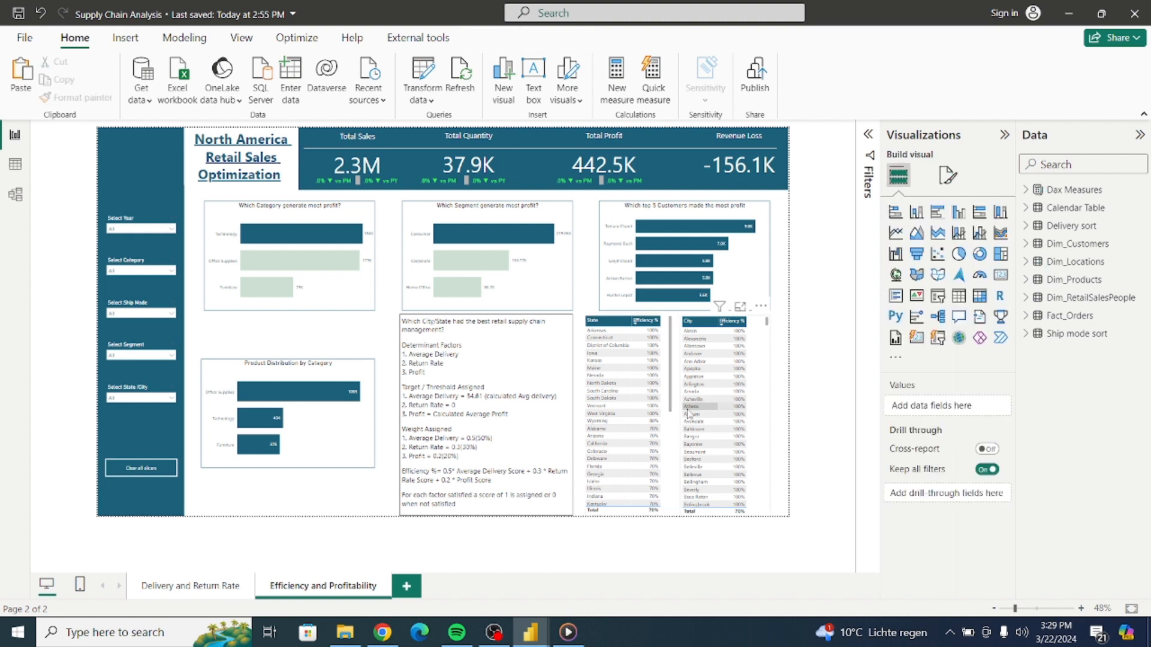
Set the global font size of both the state and city efficiency tables to 12
scroll(671, 441, "down", 5)
left_click(671, 442)
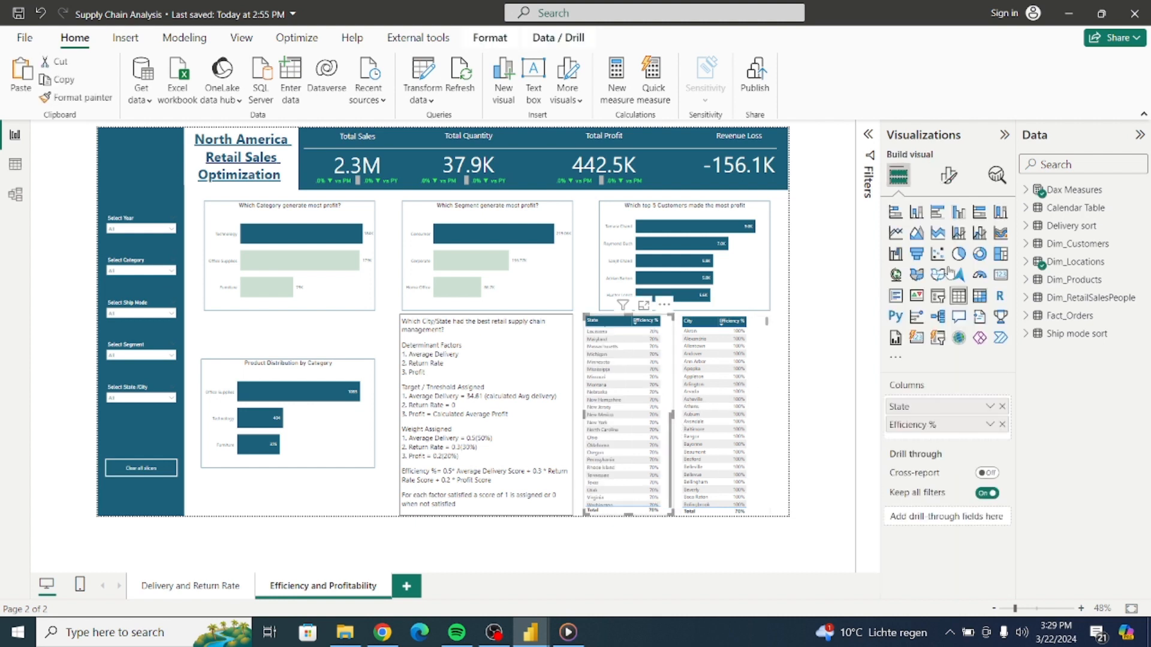
left_click(955, 179)
left_click(935, 215)
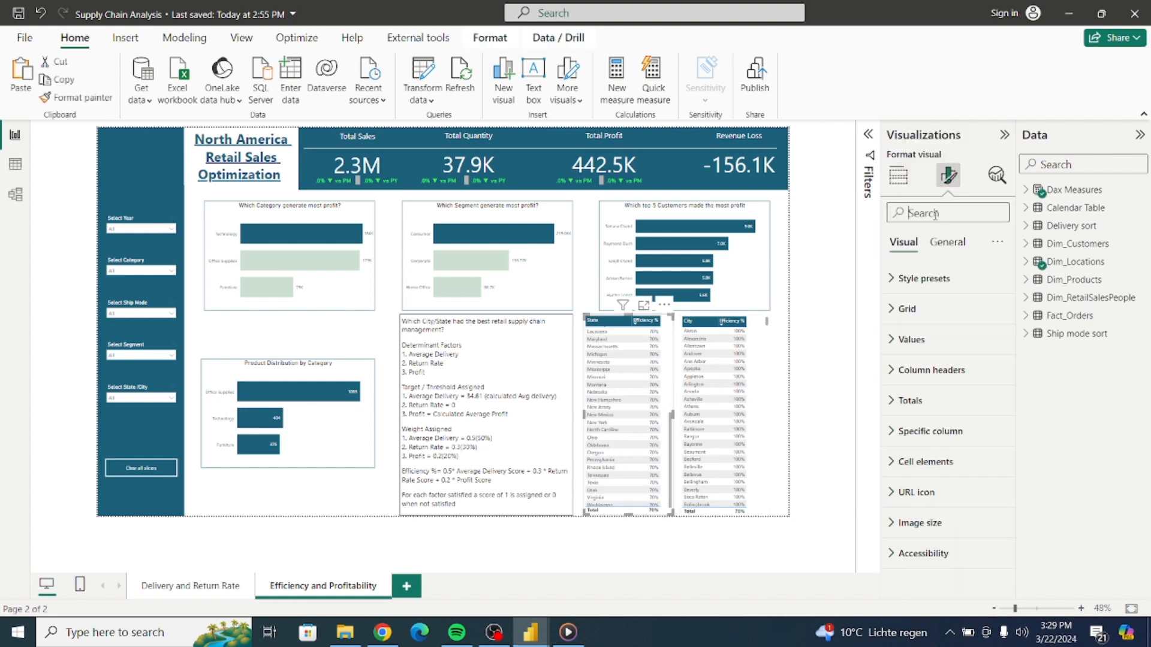
type("gl")
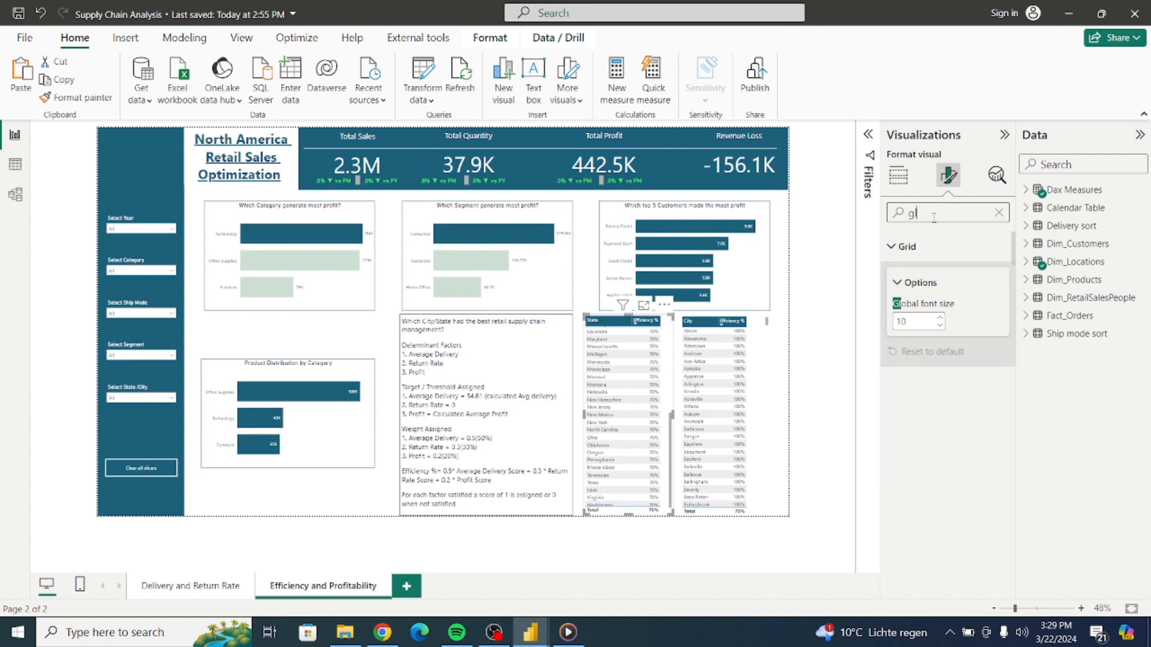
left_click(943, 318)
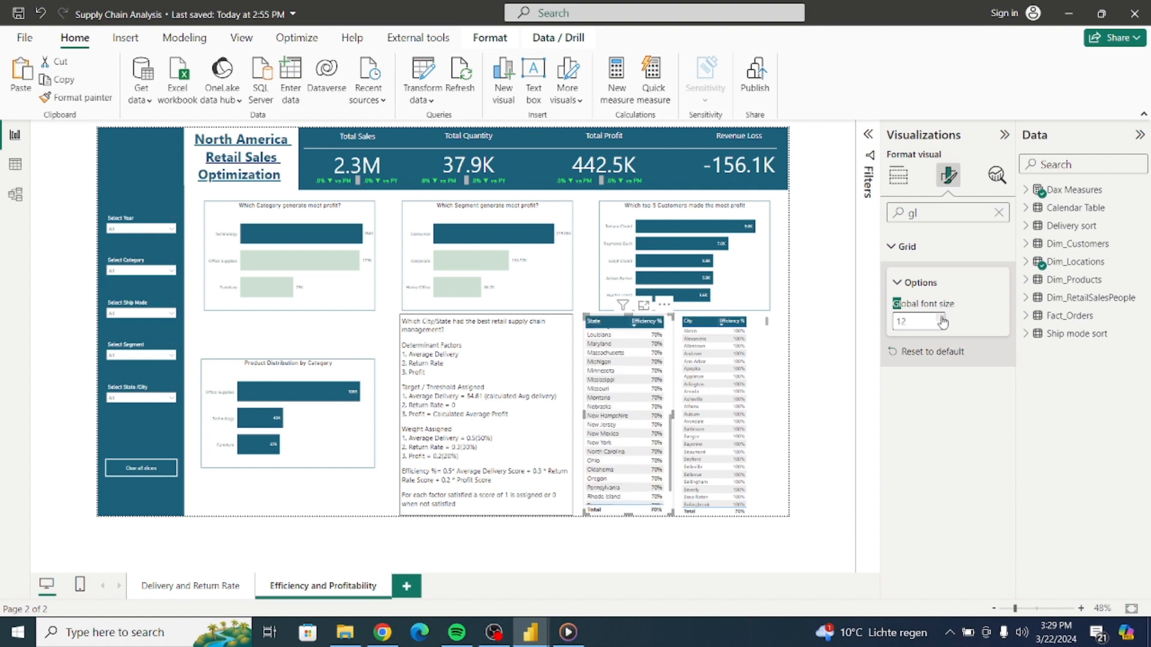
left_click(756, 371)
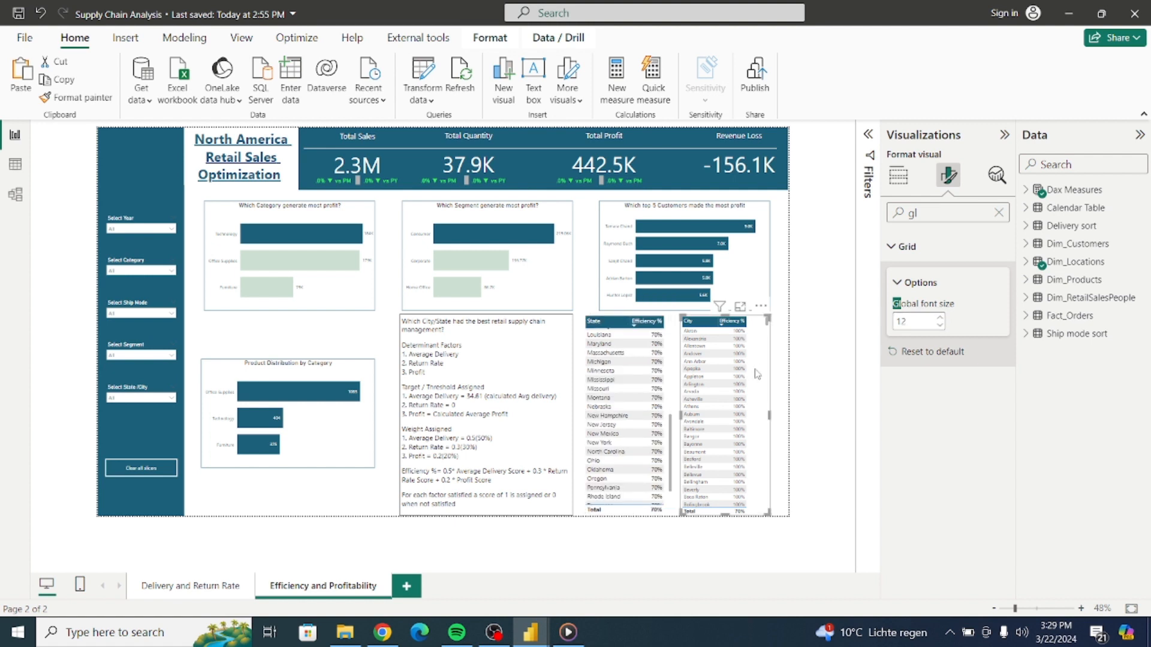
left_click(939, 318)
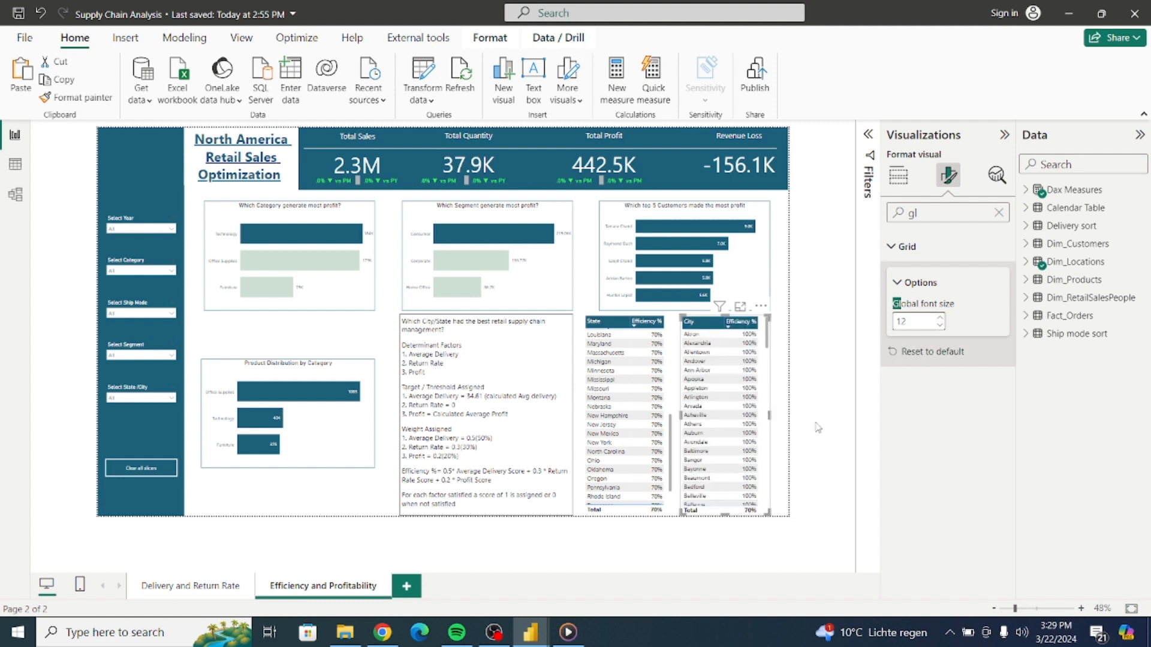
left_click(784, 438)
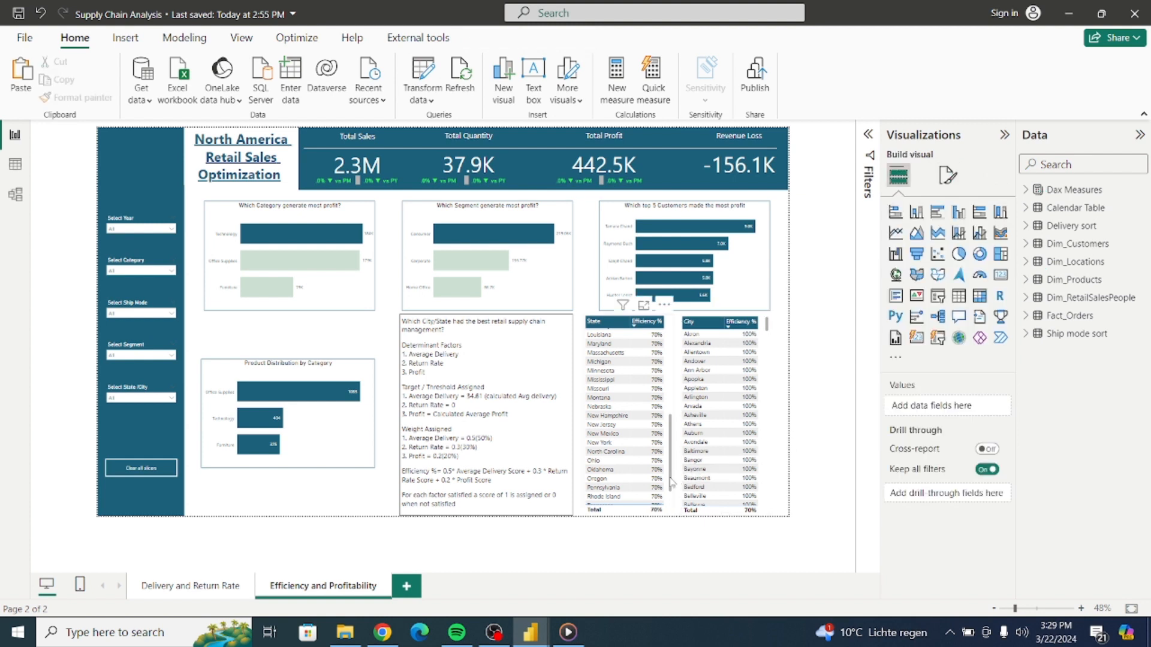
Shift the state efficiency table slightly closer to the city table and return its list to the first rows
mouse_move(670, 477)
left_mouse_down()
mouse_move(668, 412)
mouse_move(670, 498)
left_mouse_up()
left_click(676, 399)
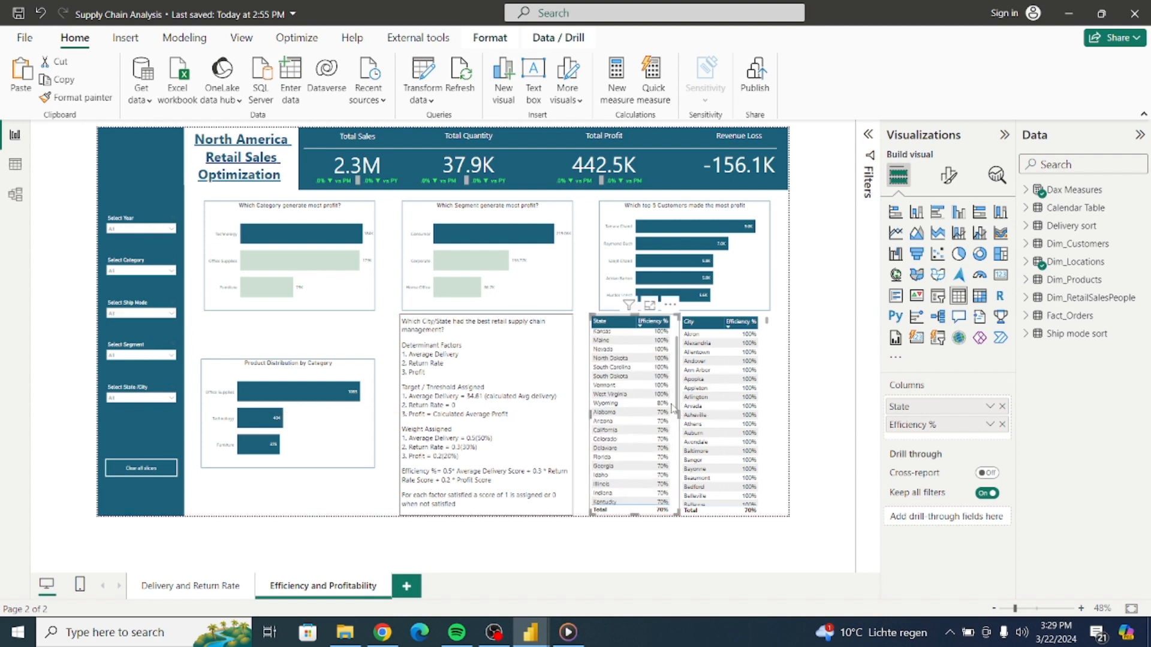
left_click_drag(676, 402, 675, 367)
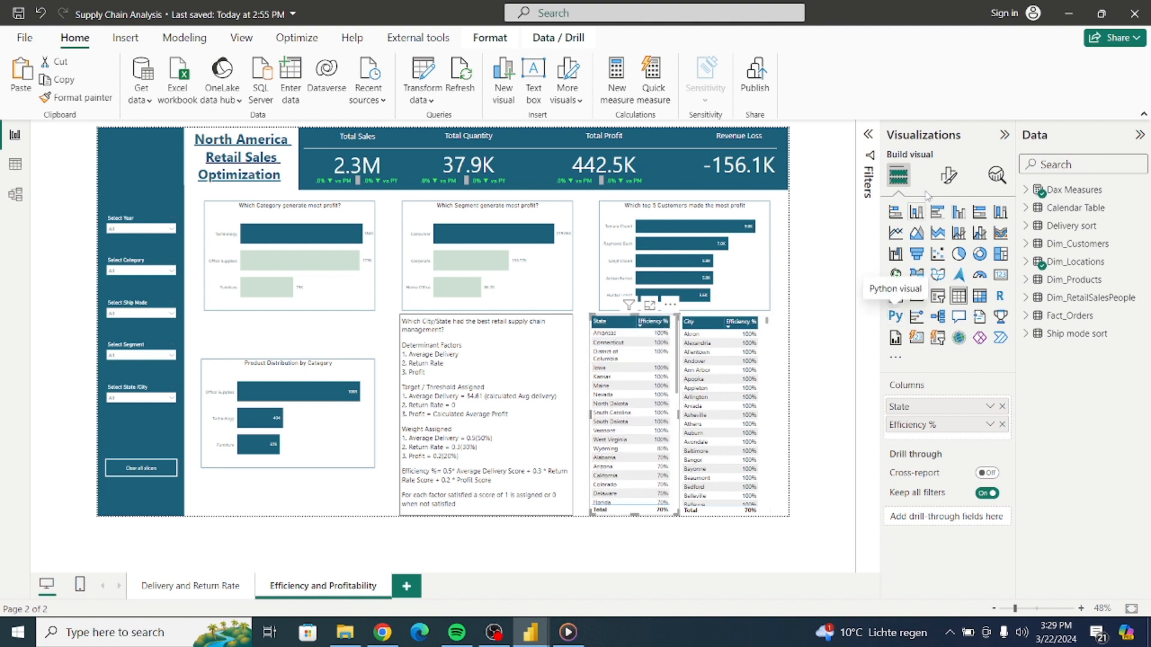
Turn off the total values row in both the state and city efficiency tables
left_click(948, 175)
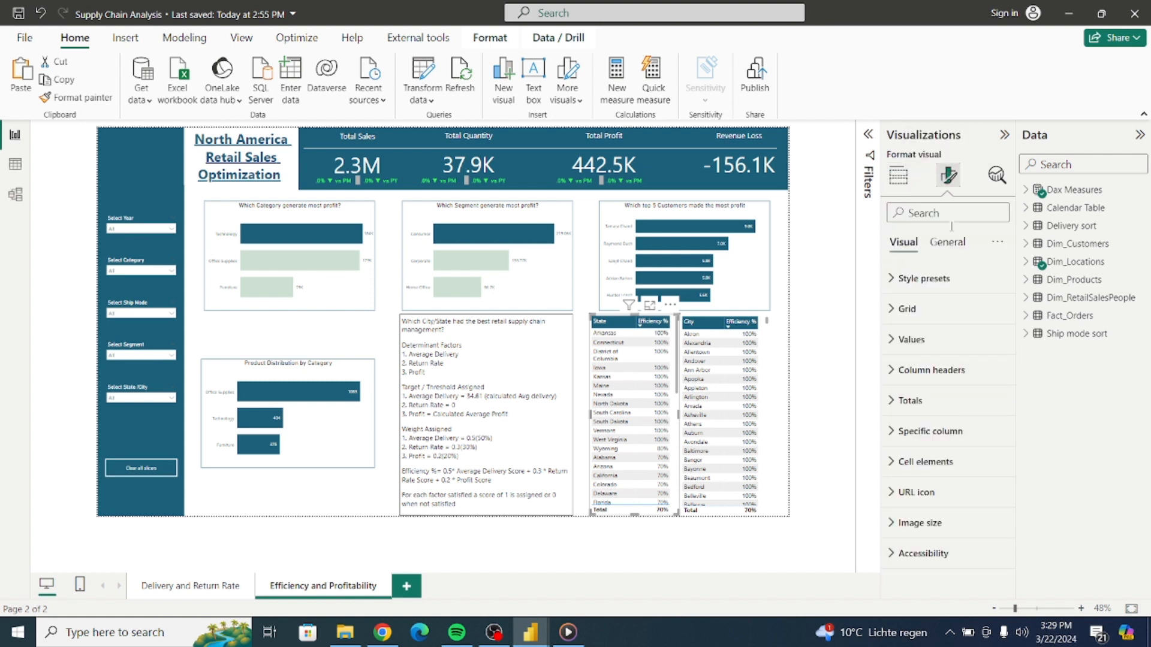
left_click(906, 407)
left_click(988, 437)
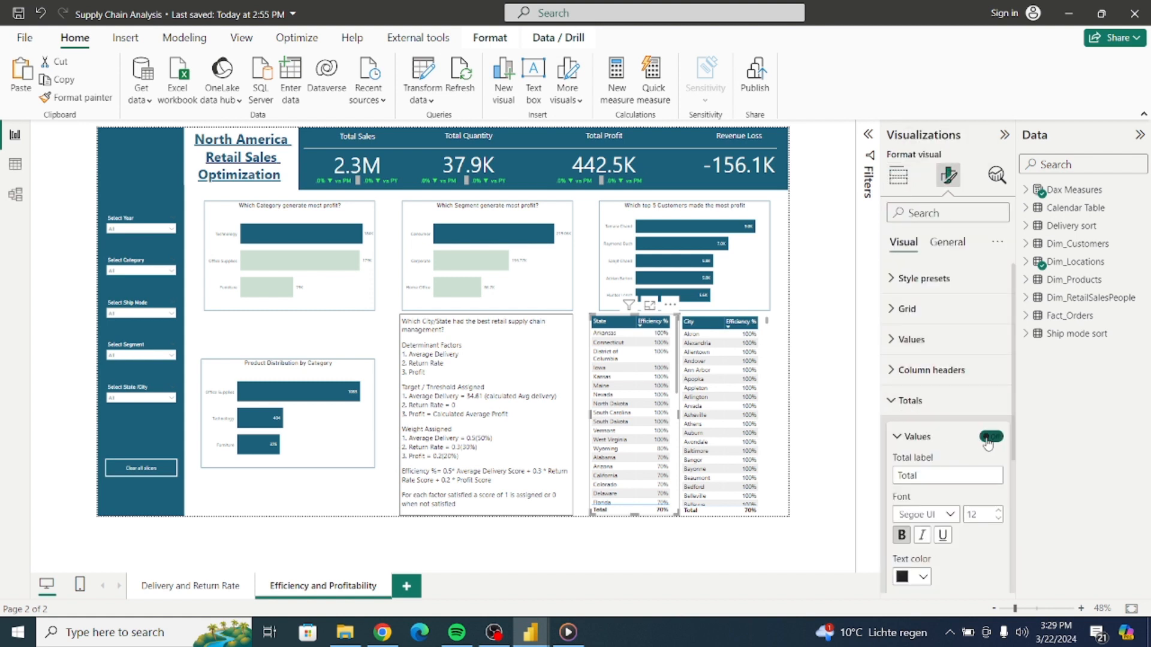
left_click(767, 474)
left_click(991, 437)
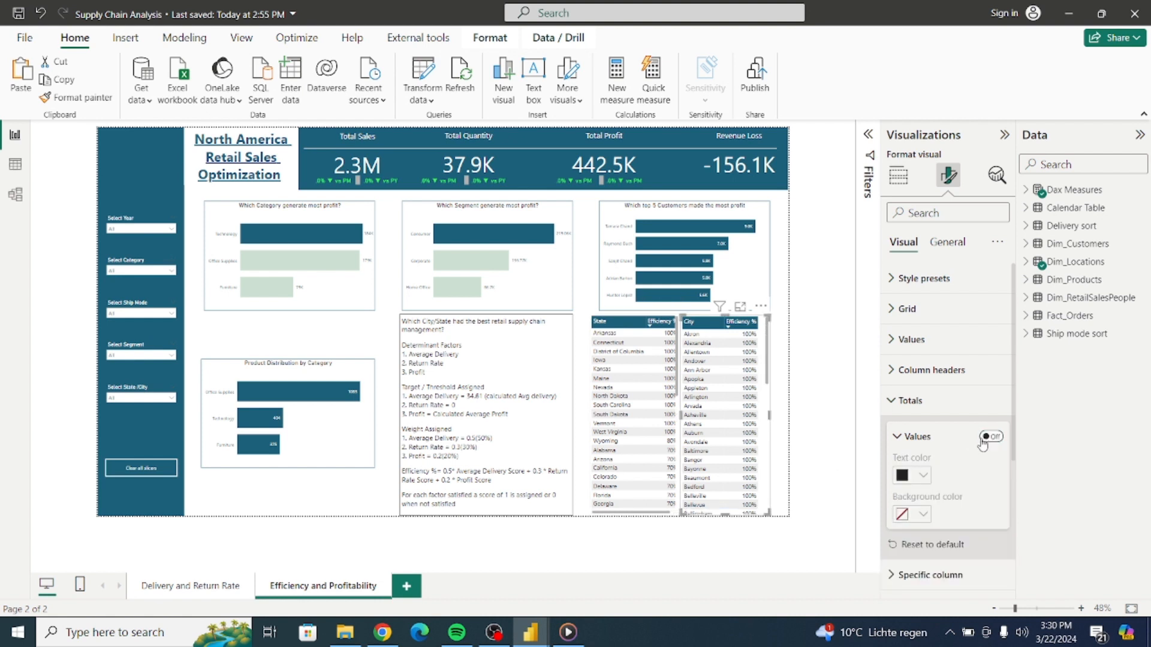
left_click(780, 463)
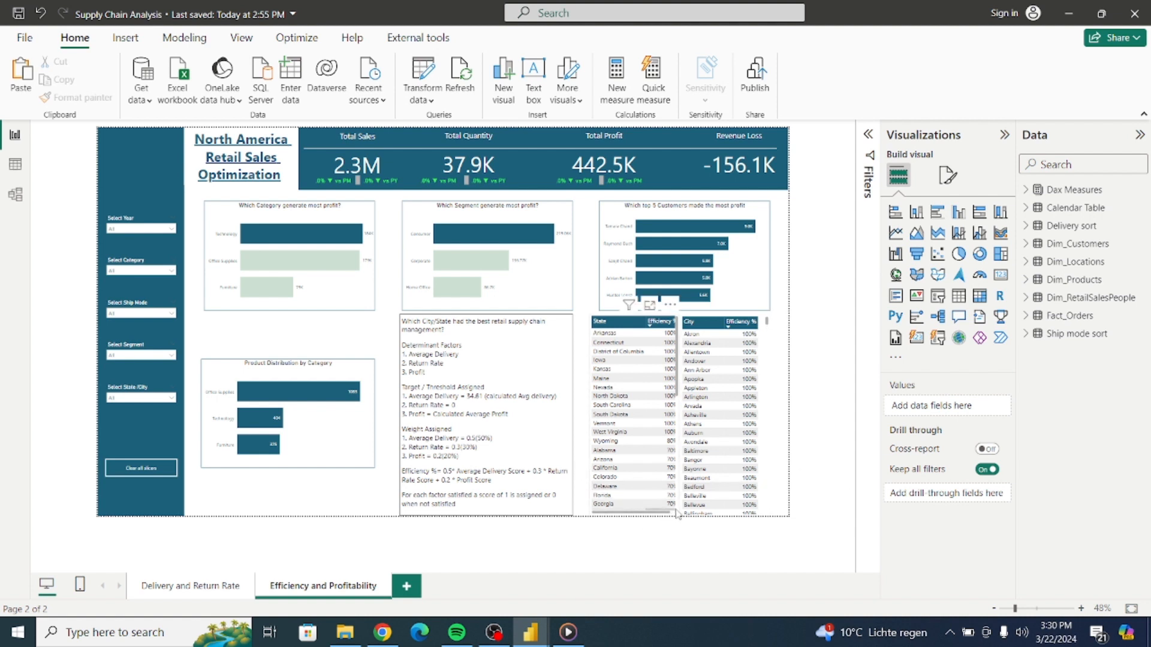
Widen the state table toward the text box so Efficiency % fits fully, and nudge the city table slightly toward it
scroll(635, 468, "down", 5)
left_click(592, 420)
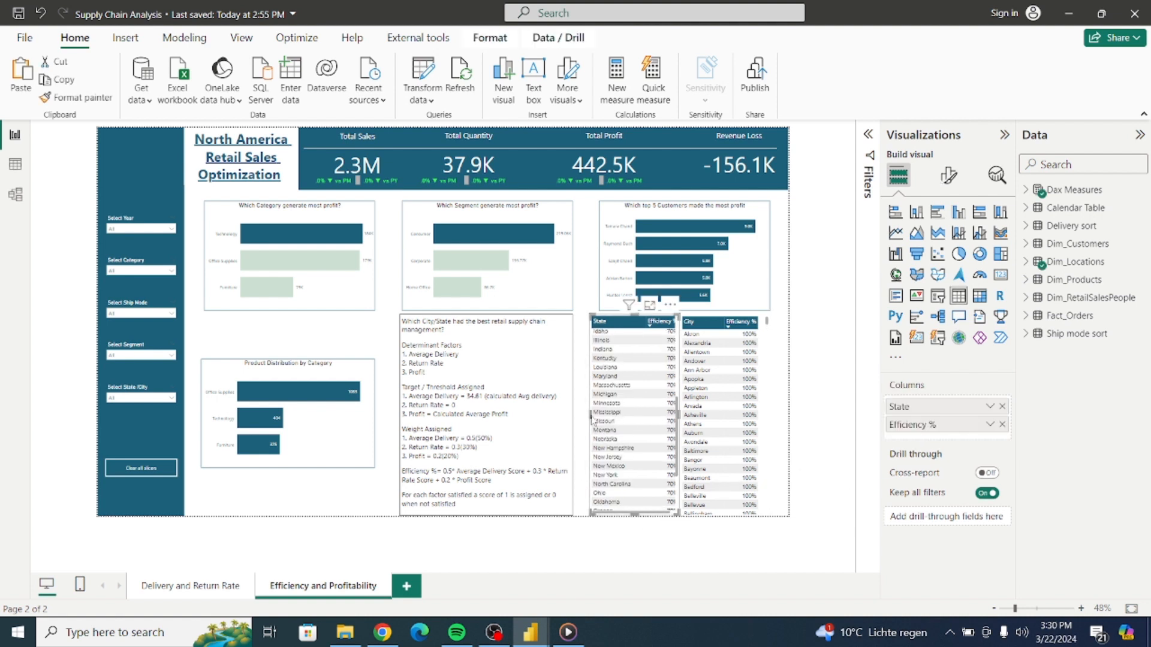
left_click_drag(586, 415, 581, 419)
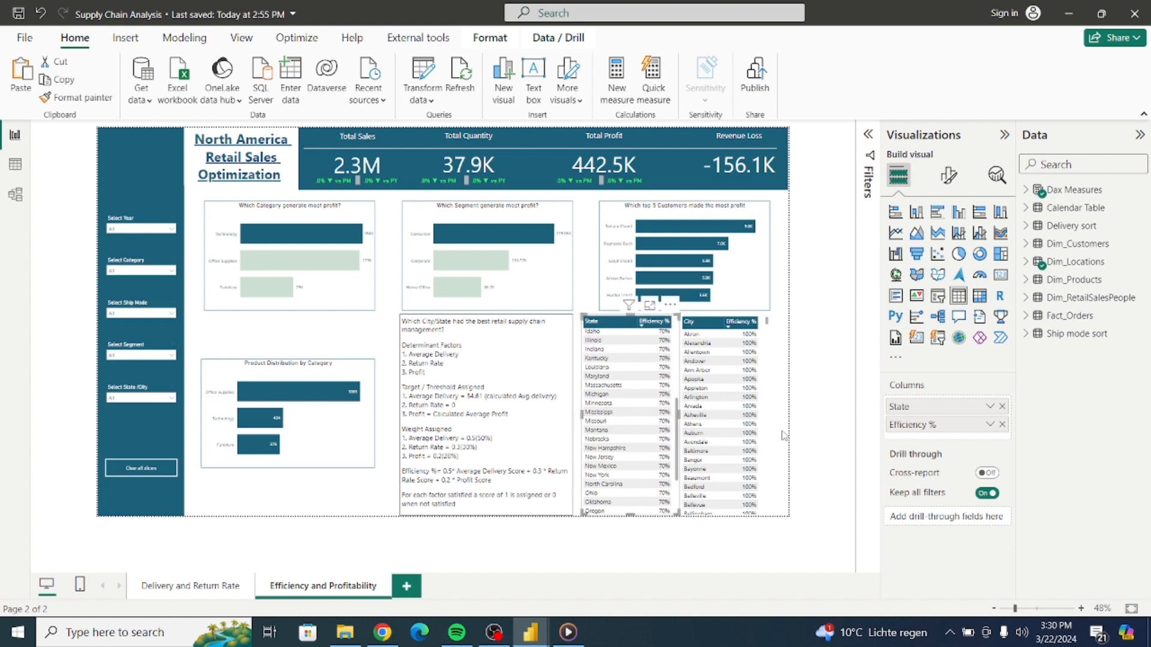
left_click_drag(765, 448, 762, 444)
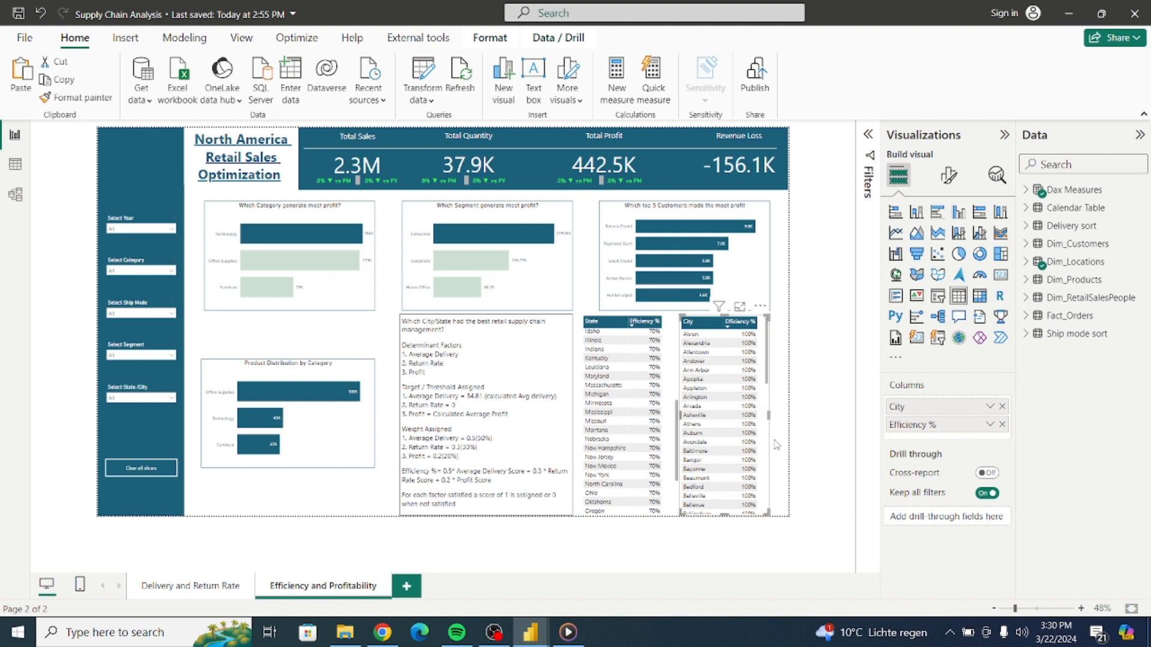
left_click(776, 444)
left_click_drag(676, 447, 675, 363)
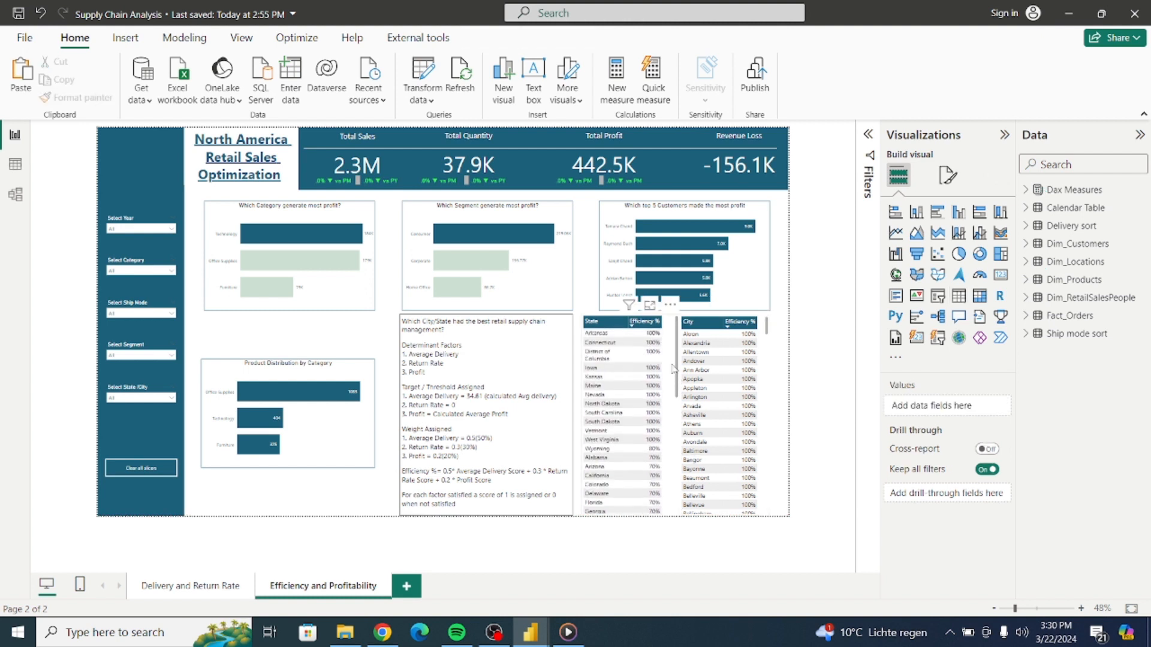
left_click(766, 324)
left_click(788, 363)
Compare the window previews of Supply Chain Analysis and the Northern America Retail Sales Optimization reference report
mouse_move(551, 624)
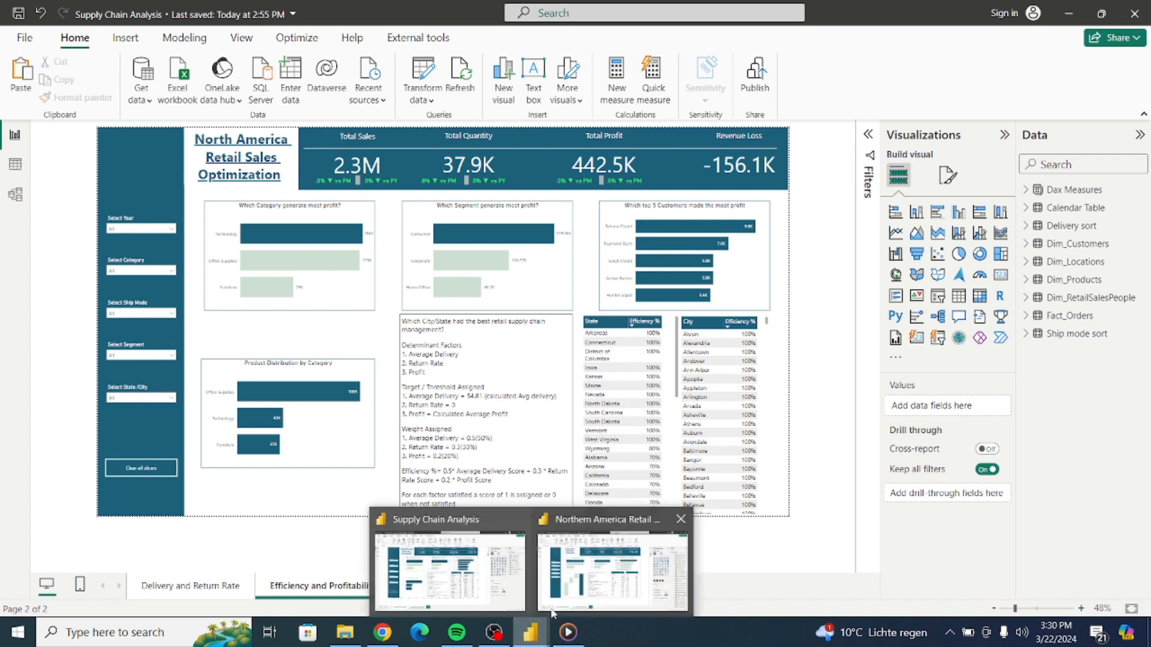
mouse_move(614, 580)
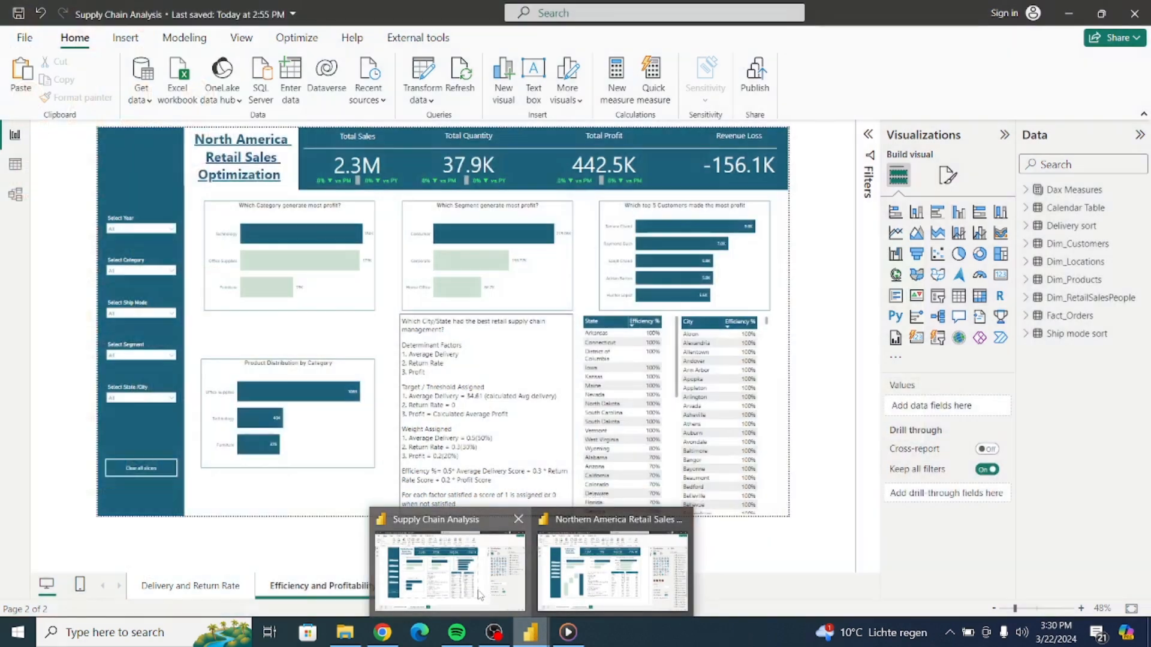
mouse_move(508, 580)
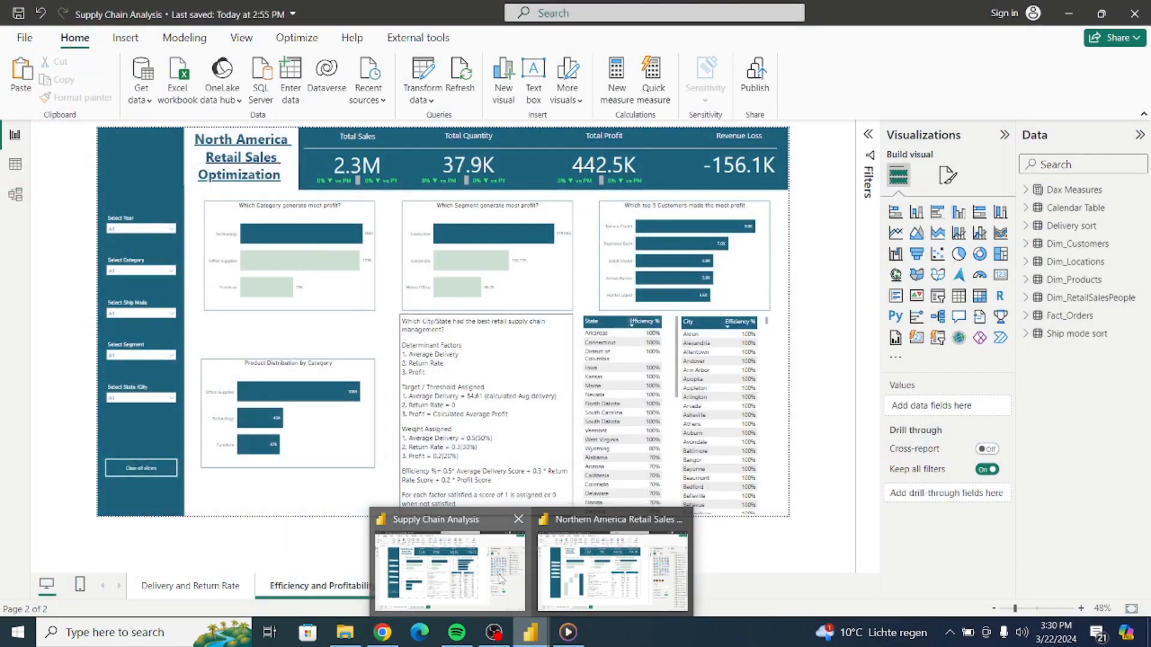